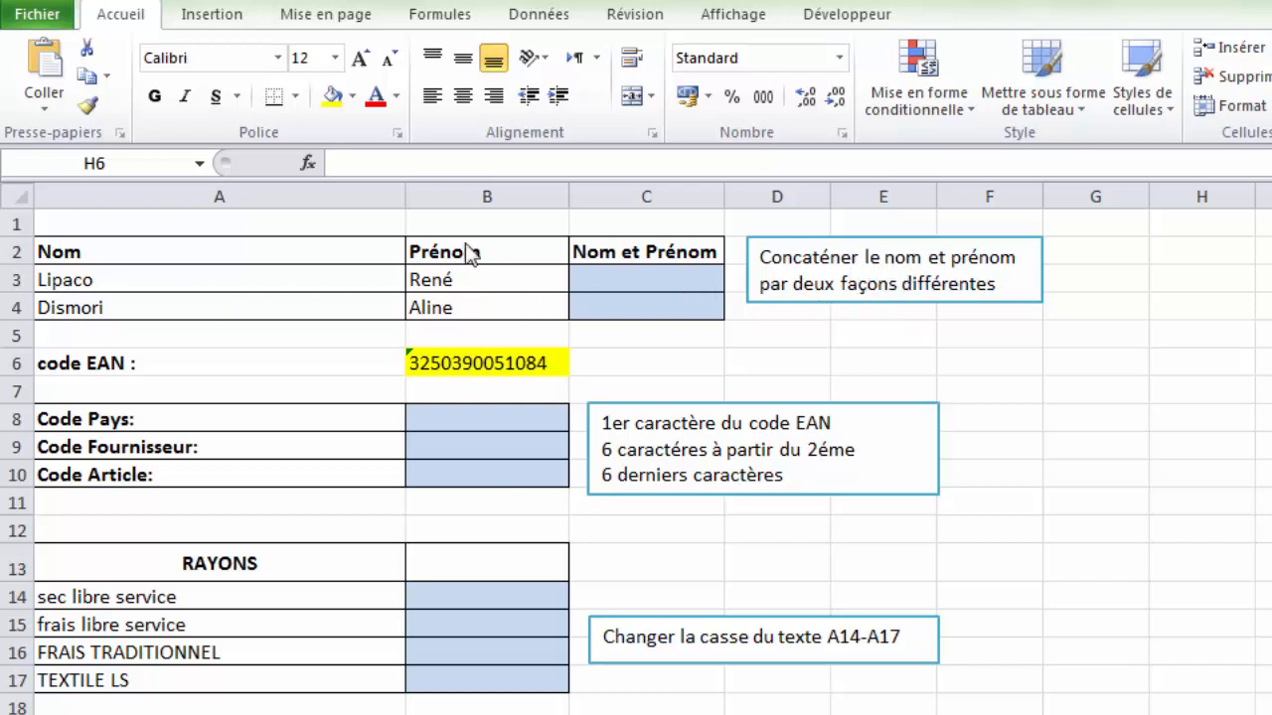
- Enter =CONCATENER(A3;B3) in C3 to join the first row's last name and first name
click(646, 279)
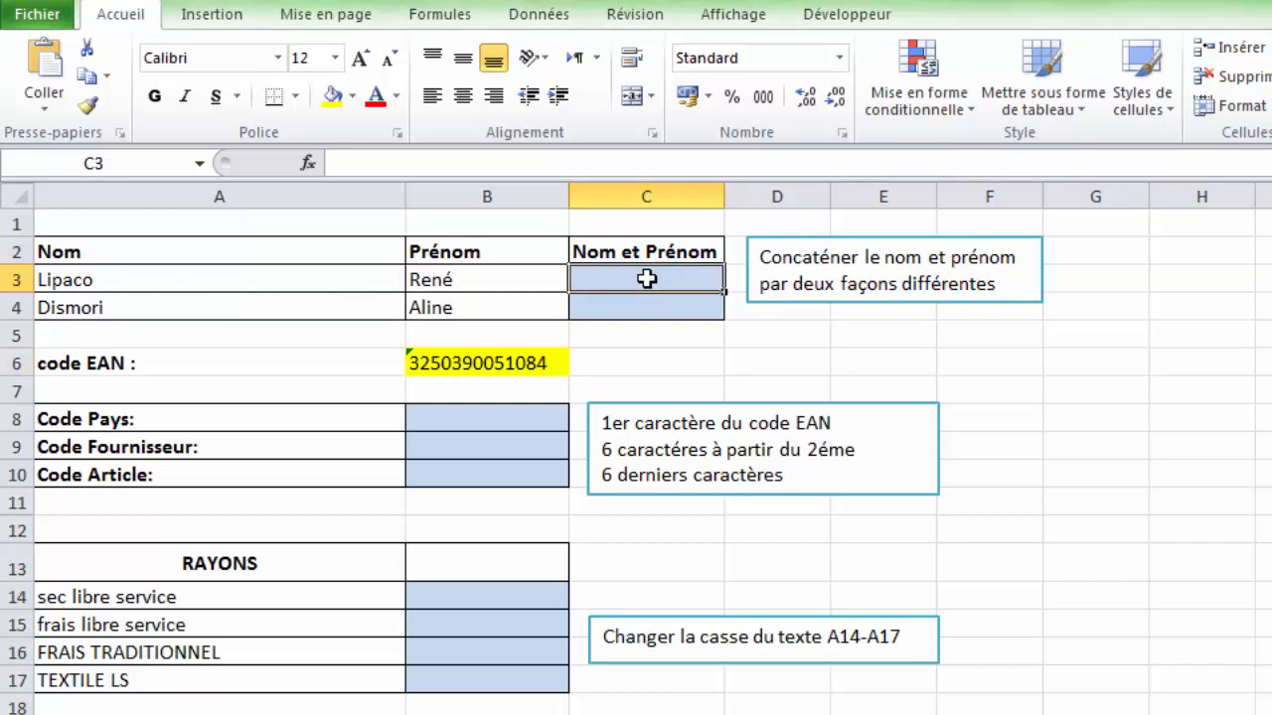
text(=)
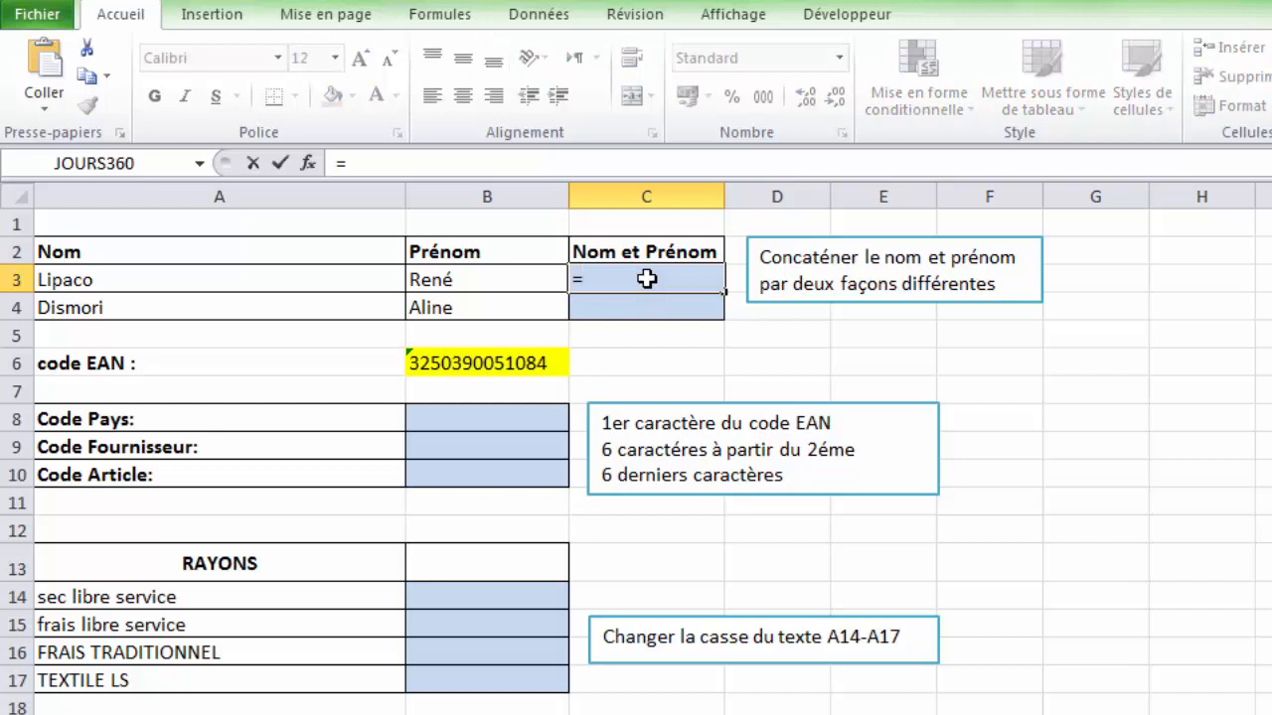
text(con)
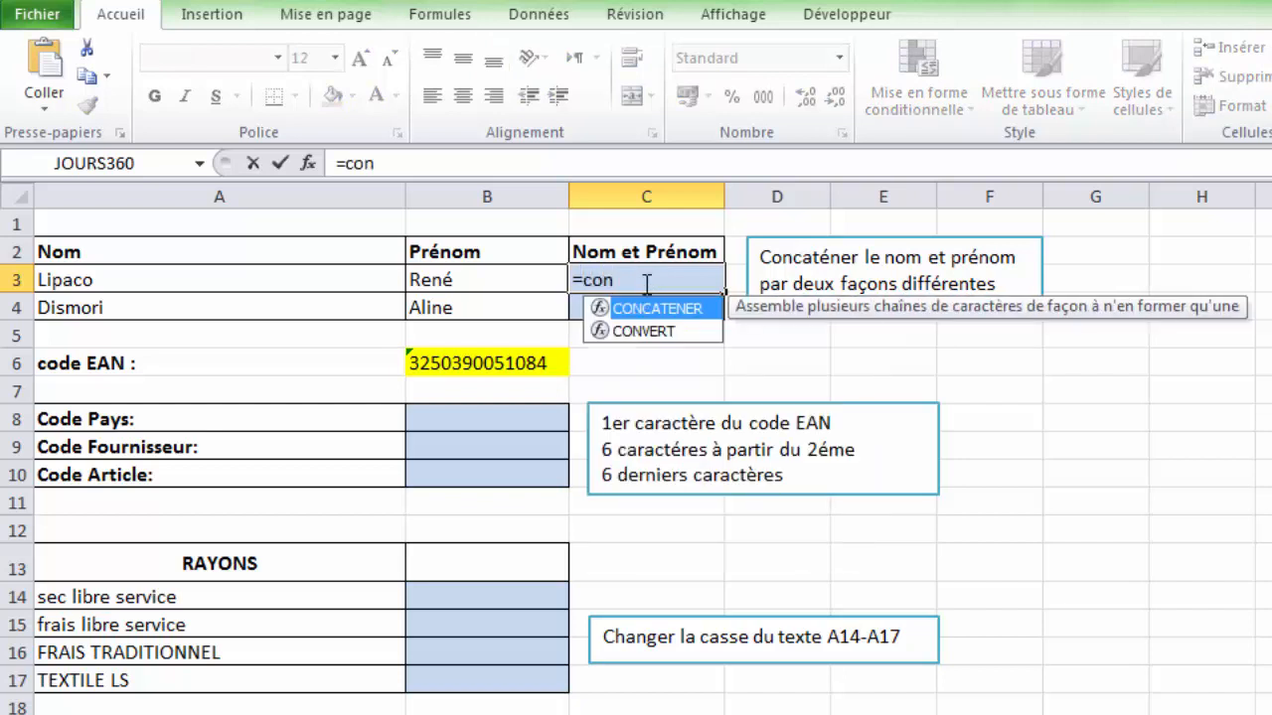
double_click(643, 308)
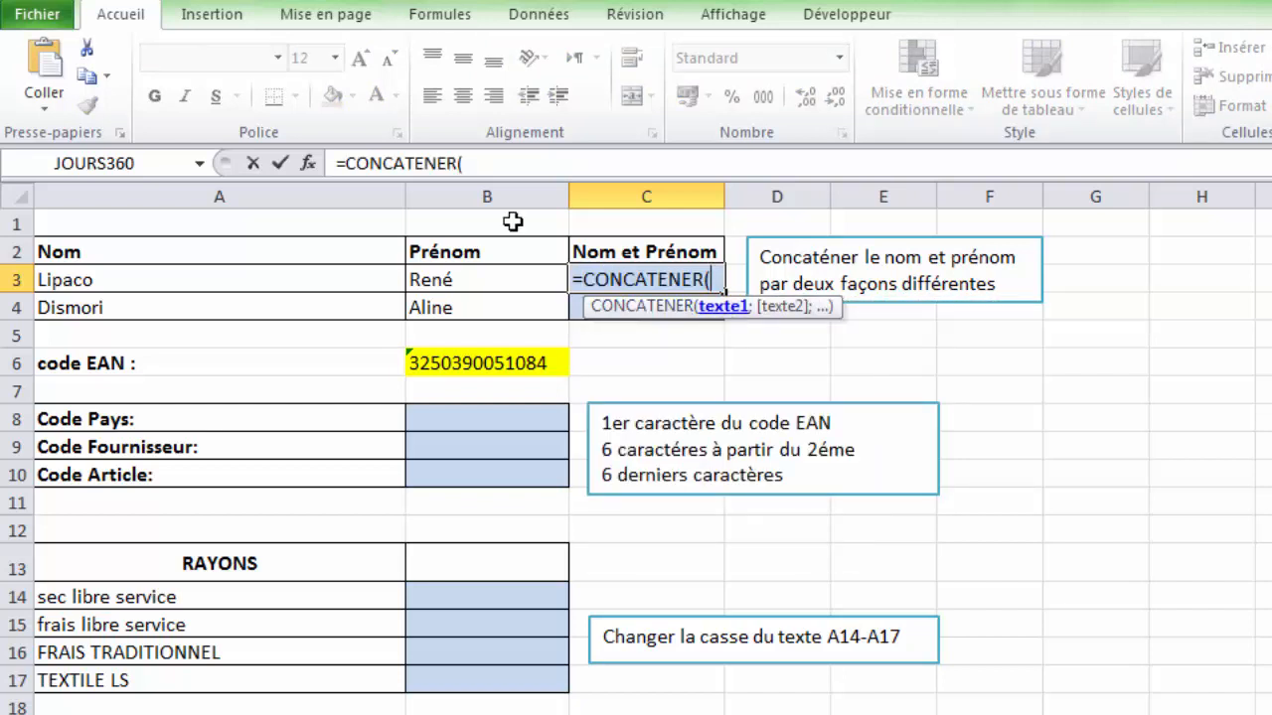
click(264, 280)
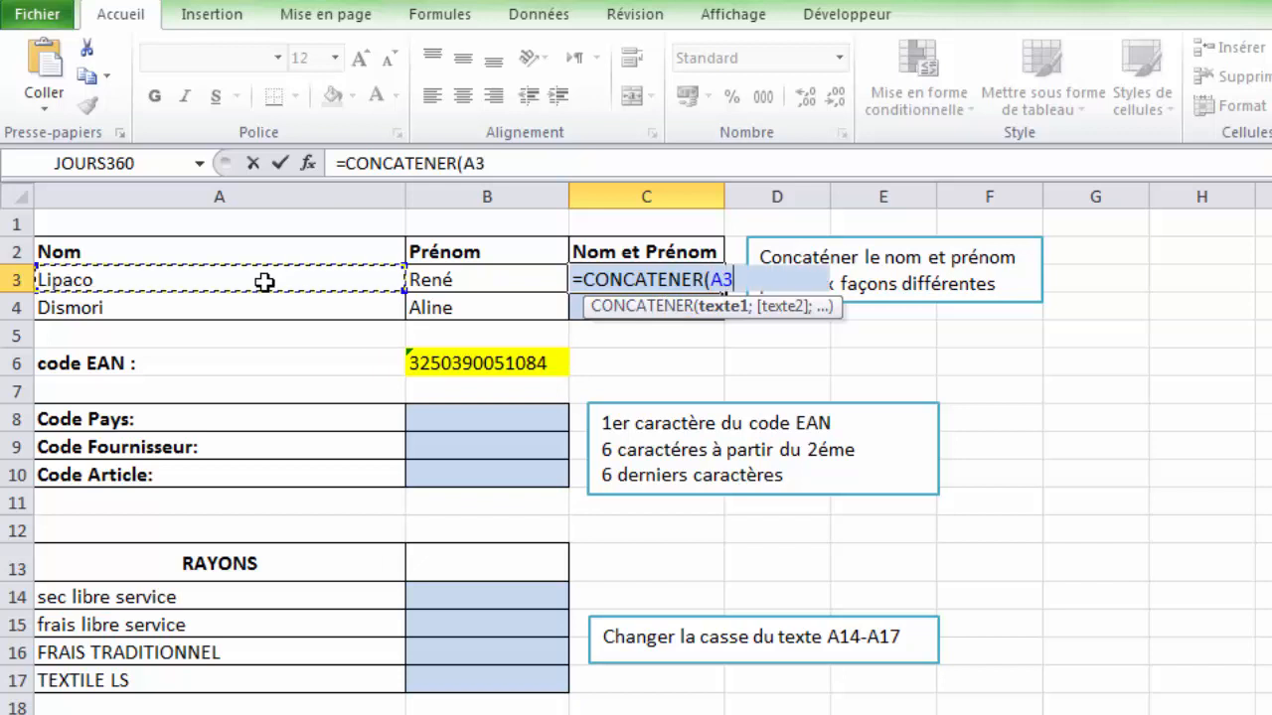
text(;)
click(475, 280)
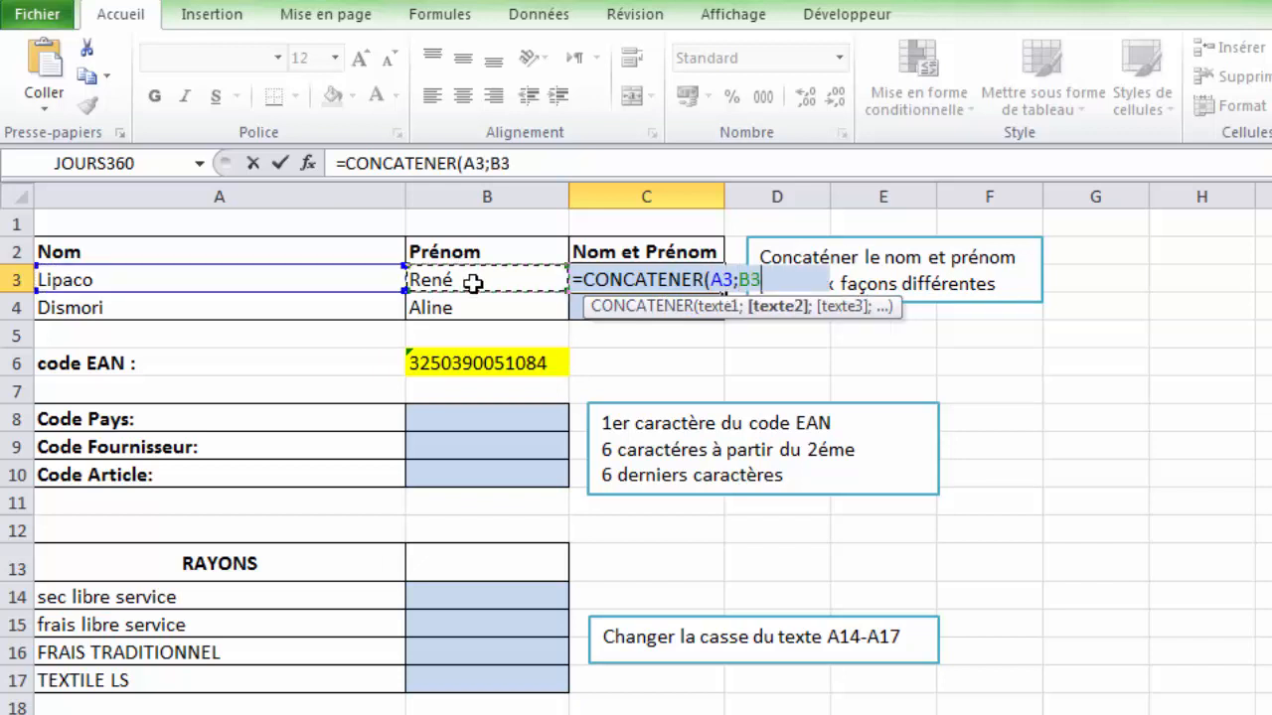
text())
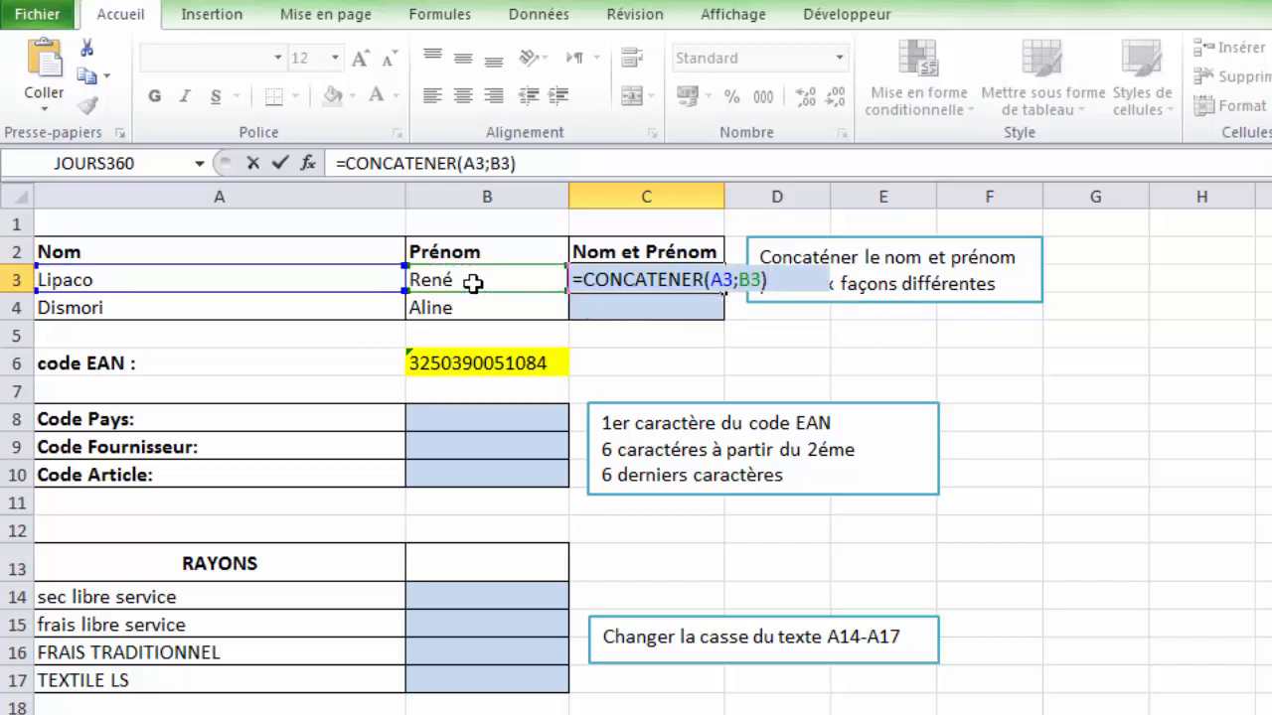
key(Return)
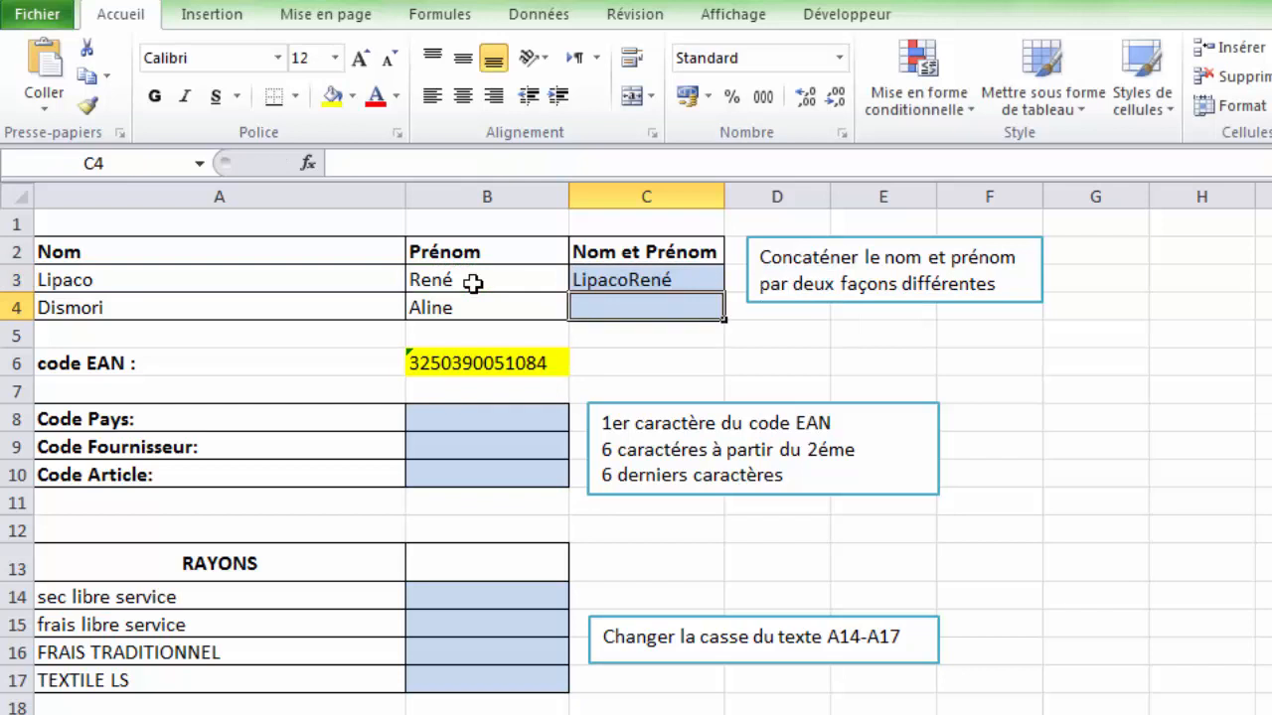
- Insert a space between the two names in C3 by changing the formula to =CONCATENER(A3;" ";B3)
double_click(633, 280)
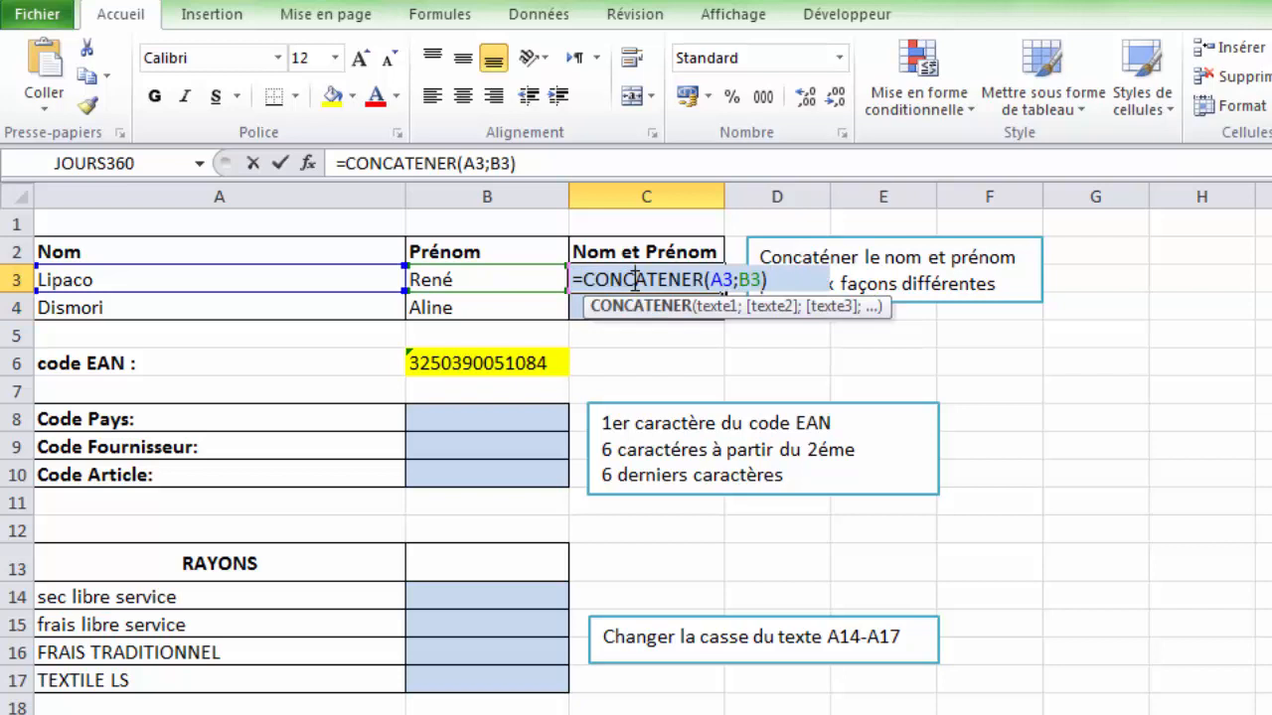
click(737, 281)
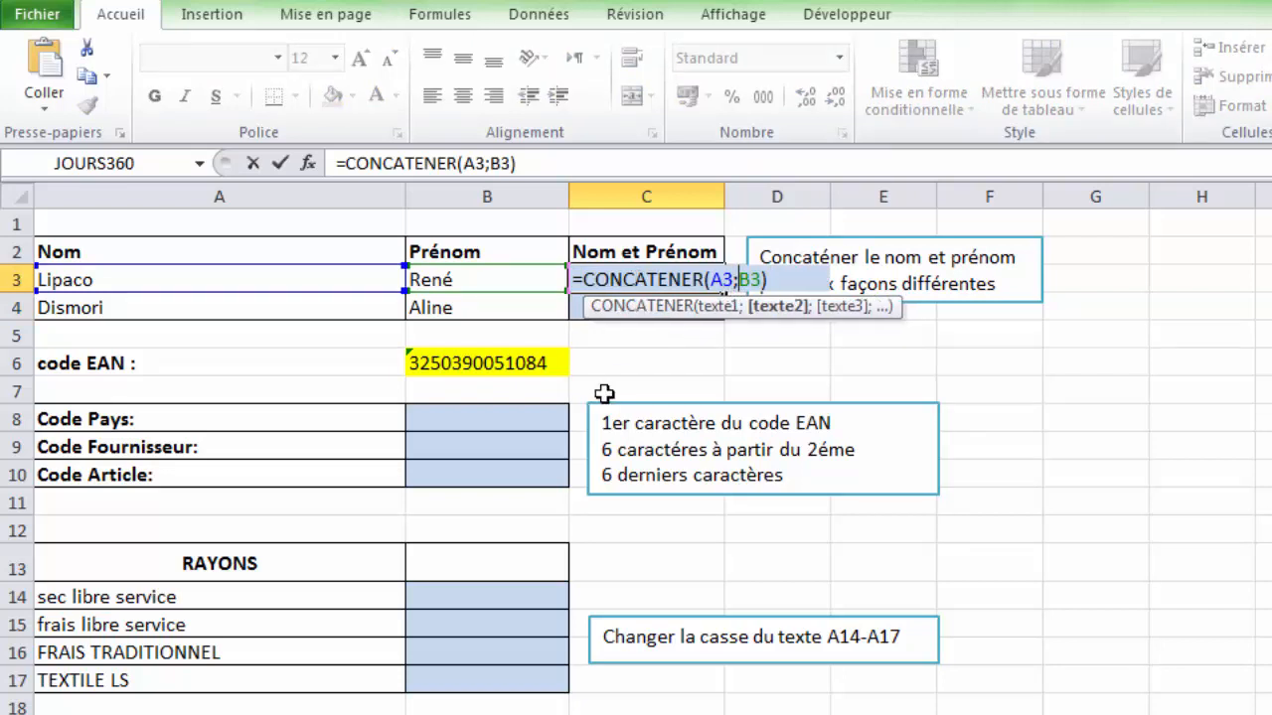
text(")
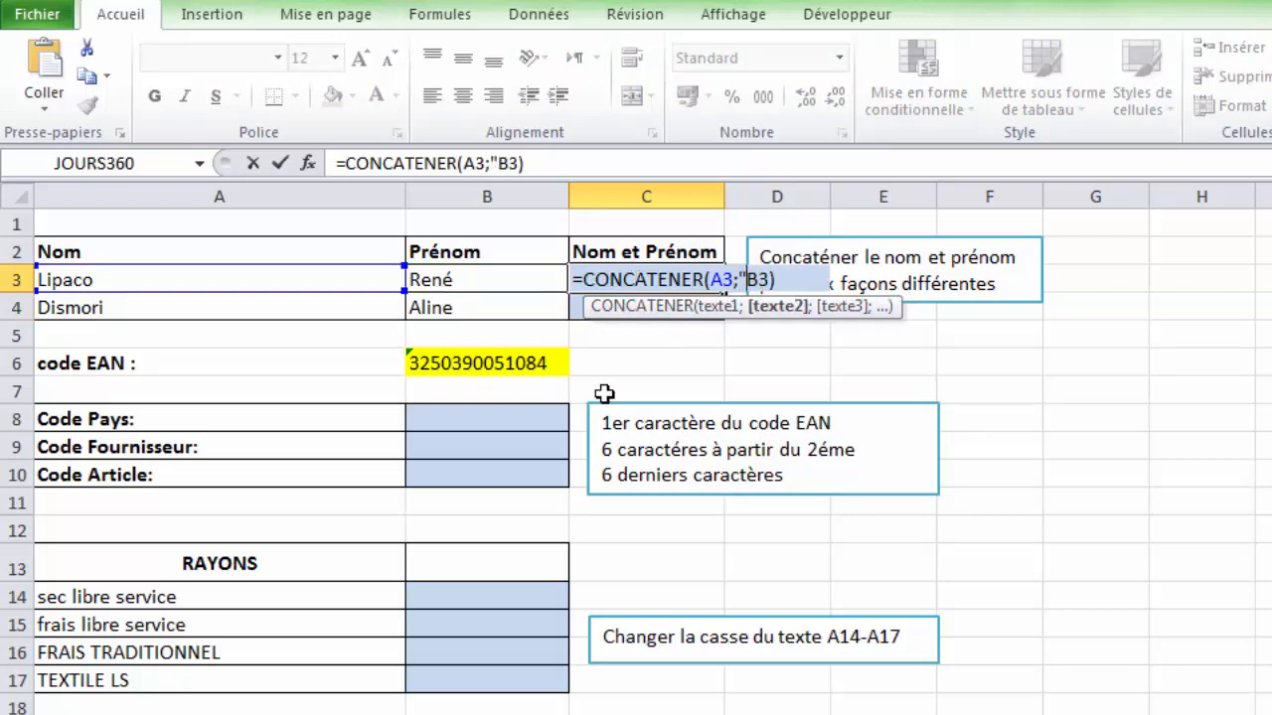
text( ")
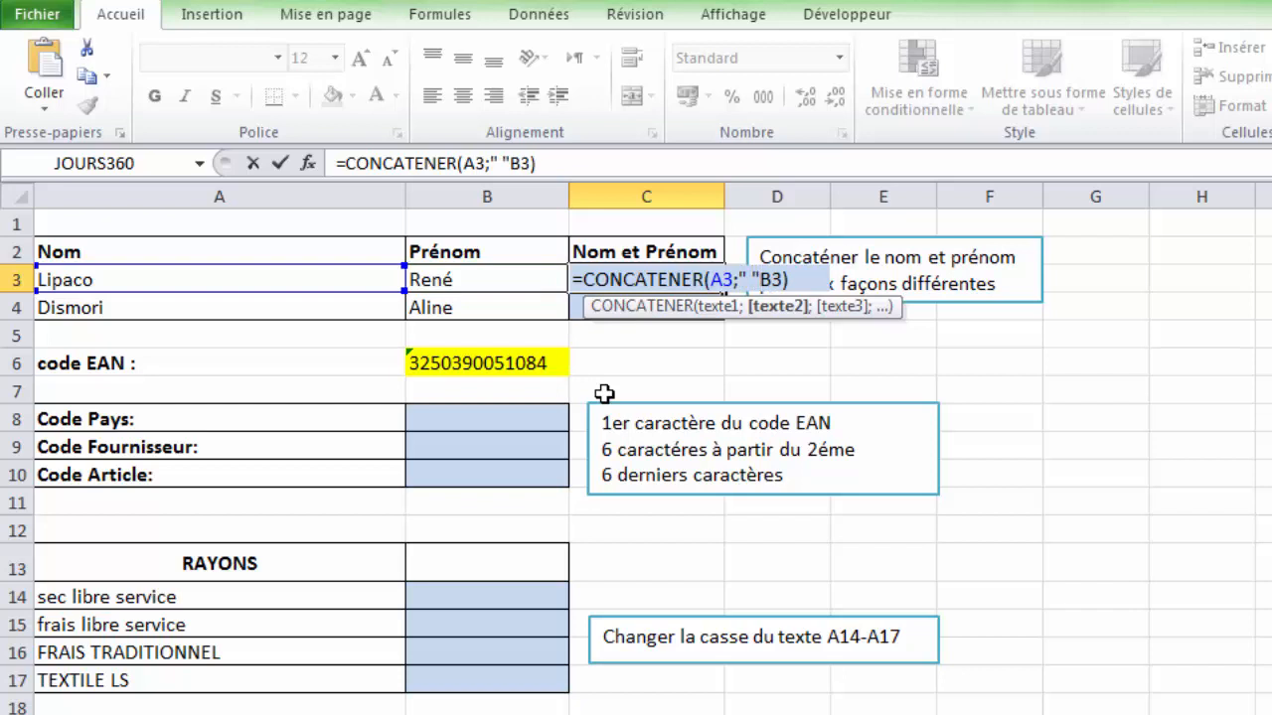
text(;)
key(Return)
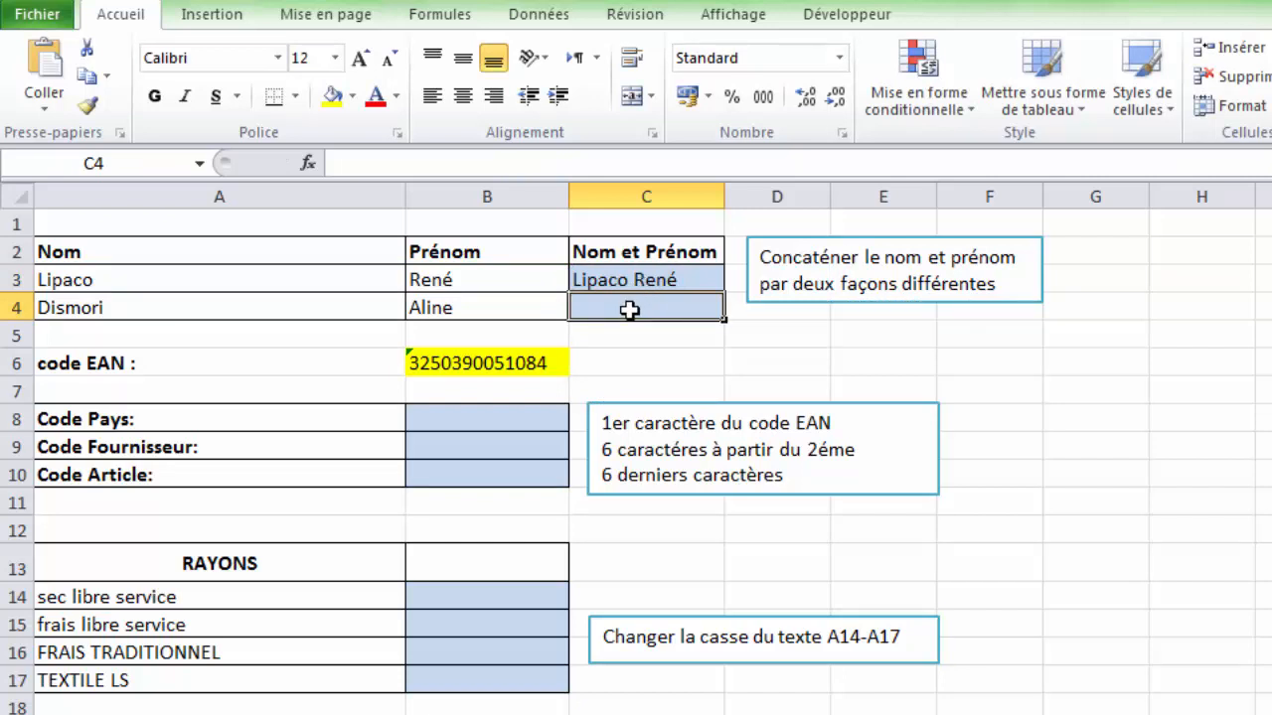
- Enter =A4&B4 in C4 to join the second row's names with the & operator
text(=)
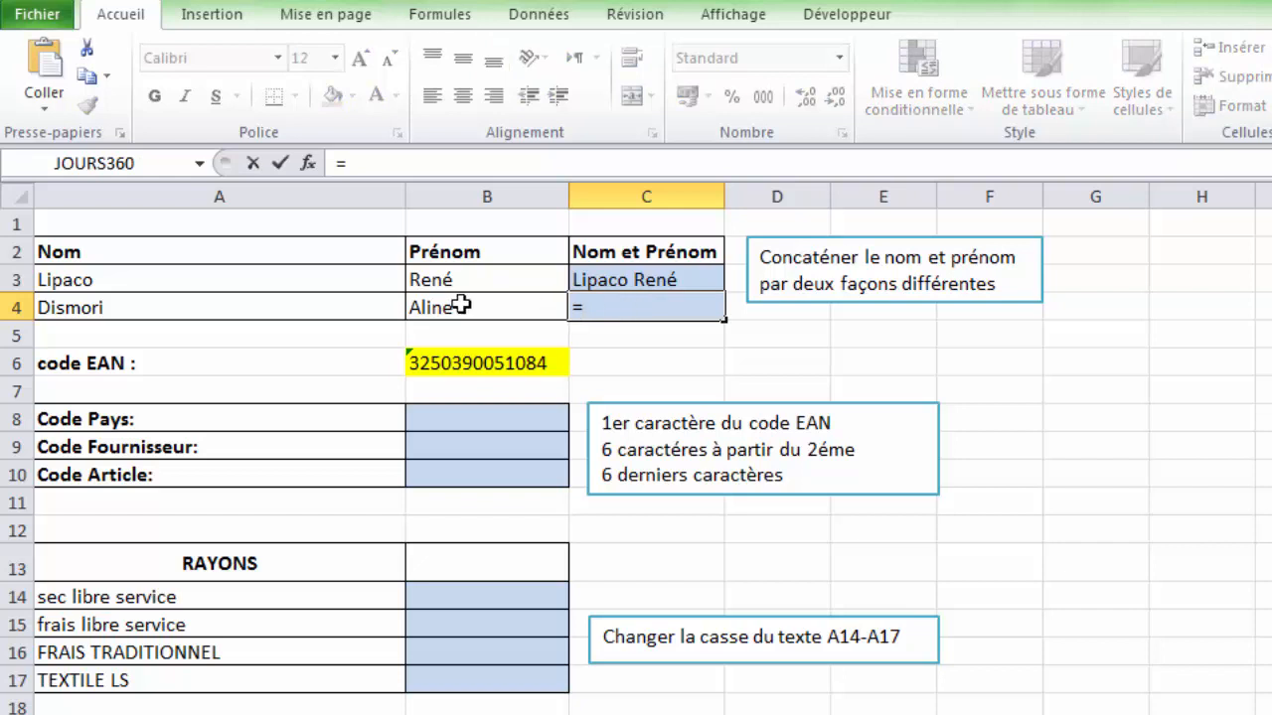
click(353, 308)
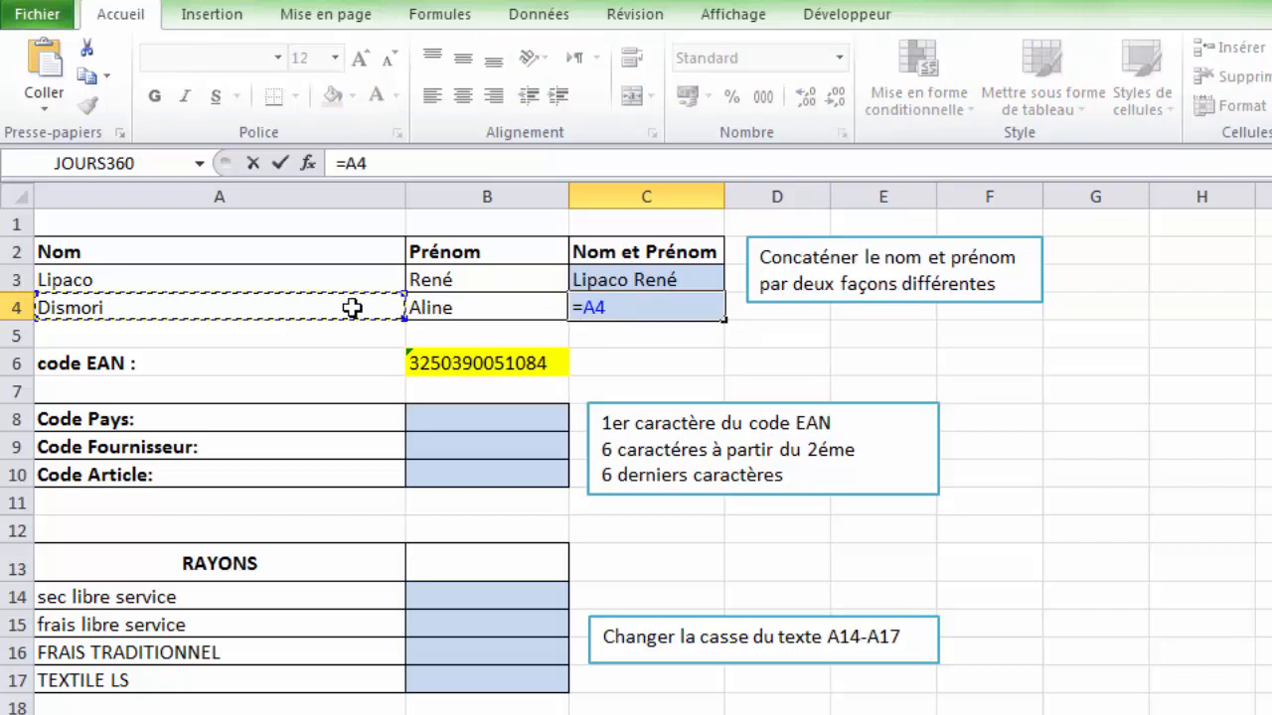
text(&)
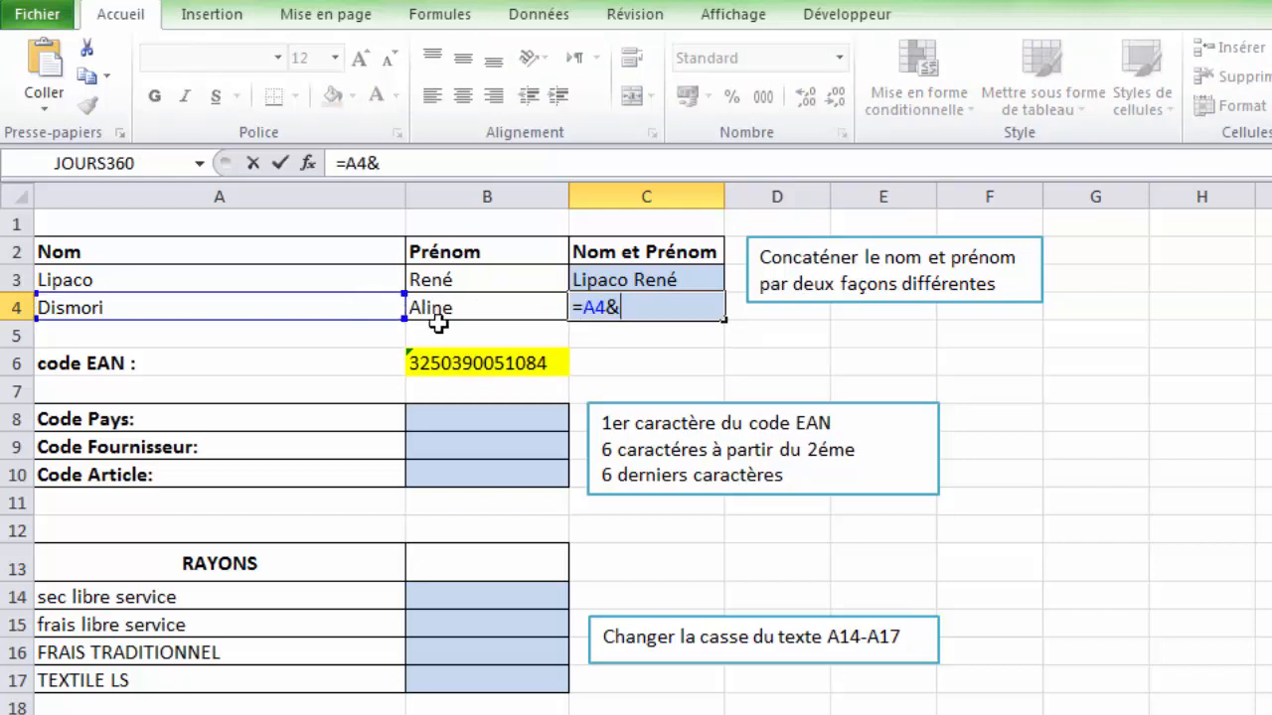
click(520, 308)
key(Return)
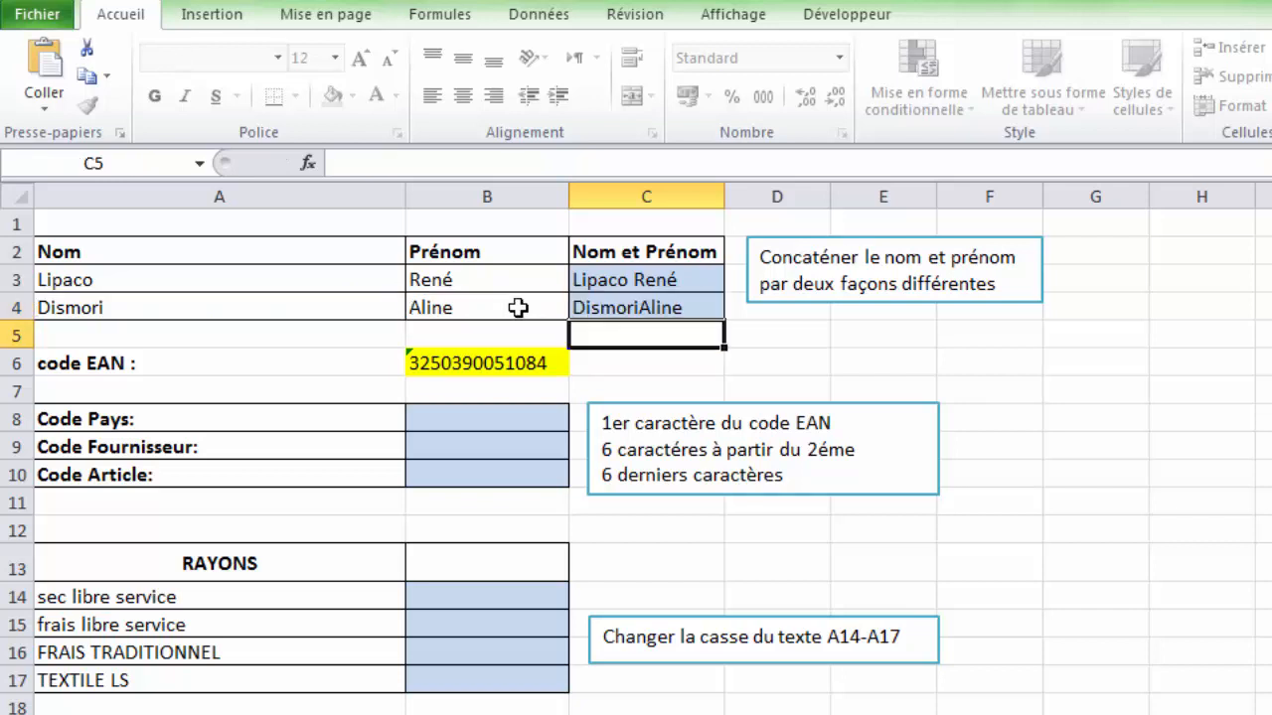
- Add a space separator to the formula in C4 so that it reads =A4&" "&B4
double_click(626, 308)
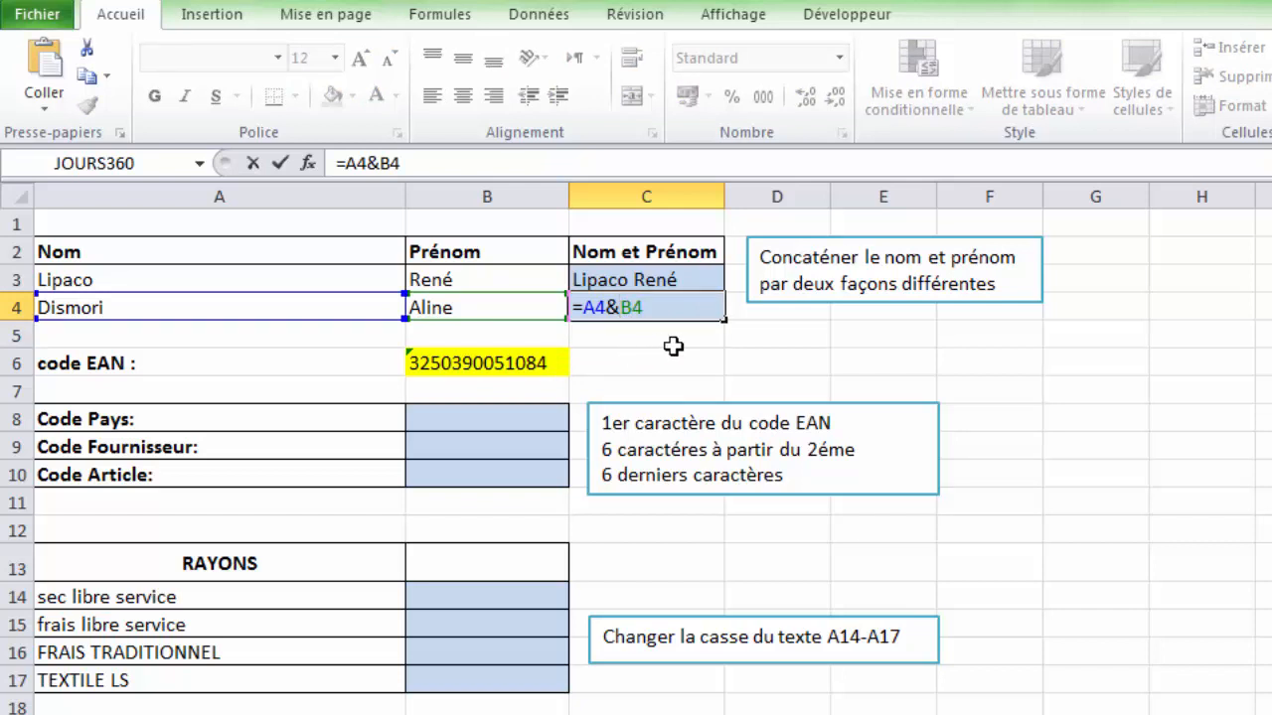
text(é)
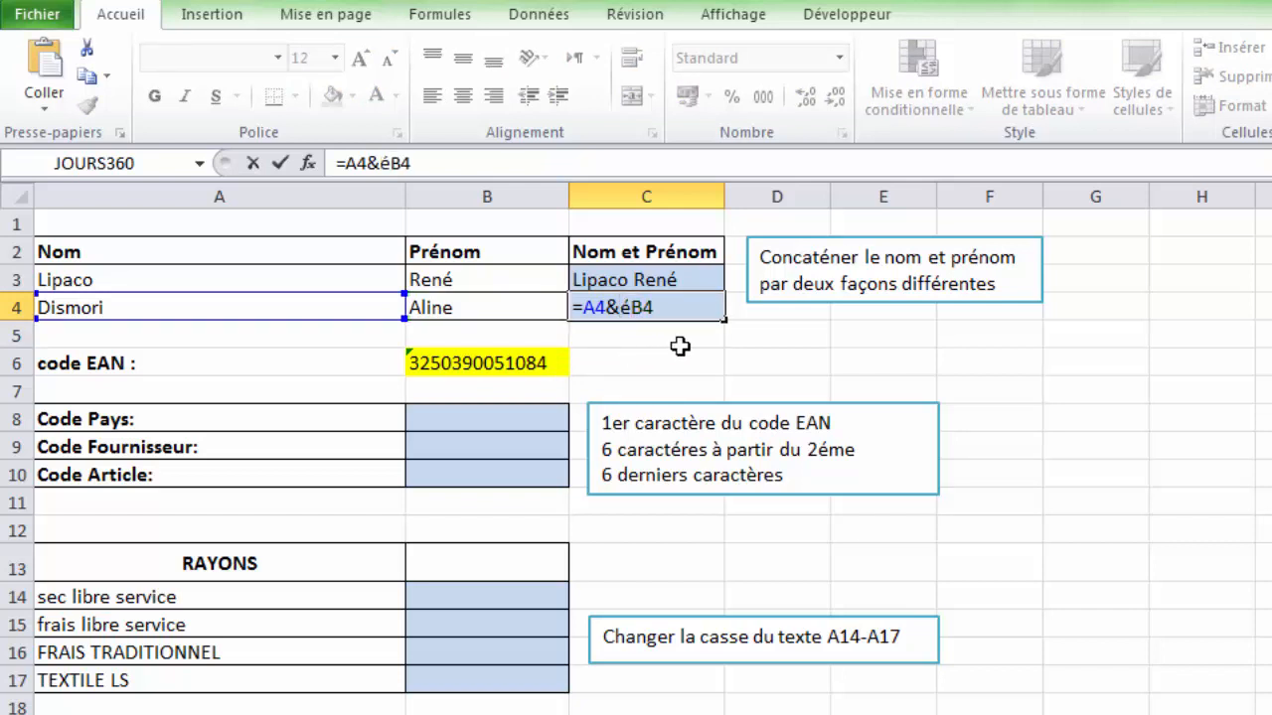
key(BackSpace)
text(" ")
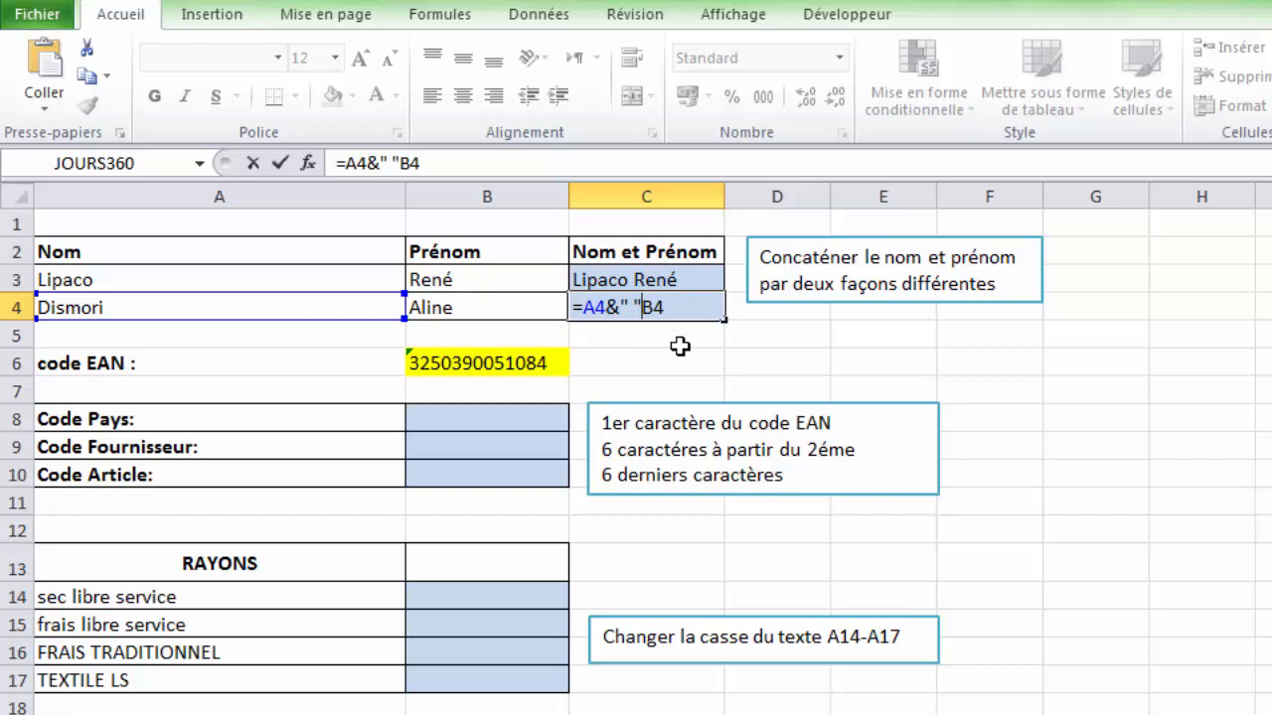
text(&)
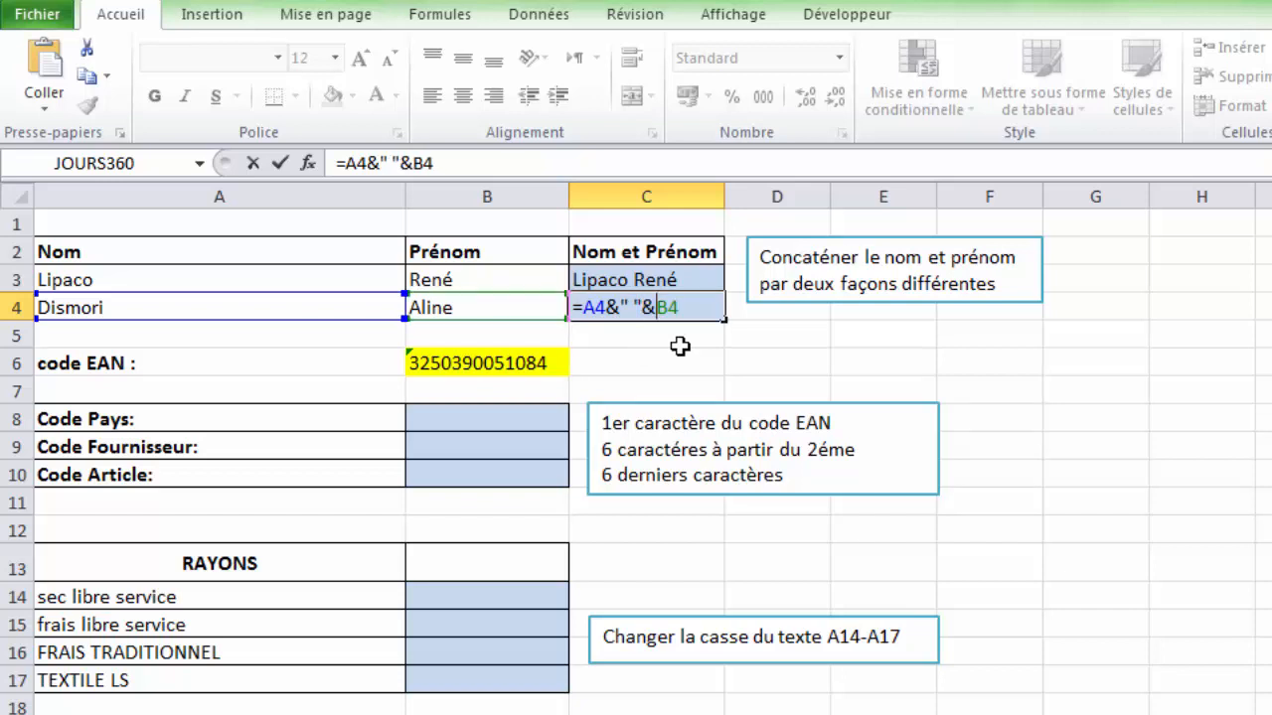
key(Return)
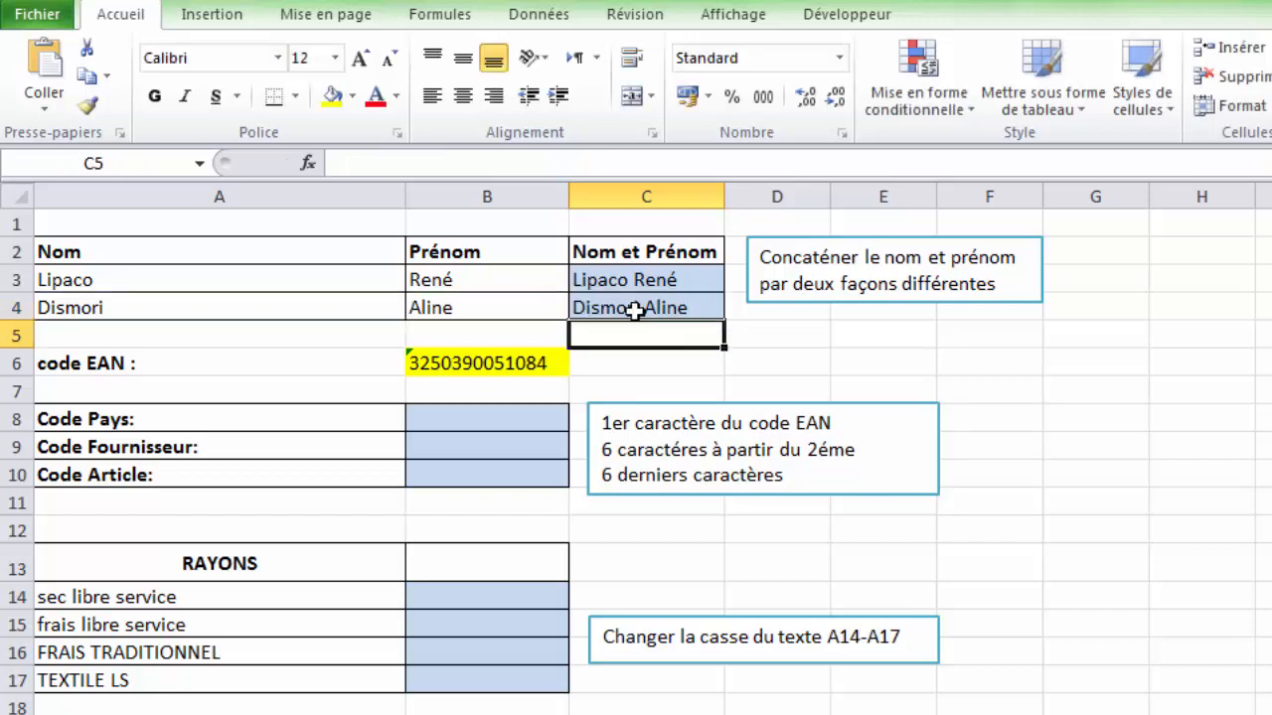
- Extract the country code in B8 from the first character of the EAN code with =GAUCHE(B6;1)
click(495, 425)
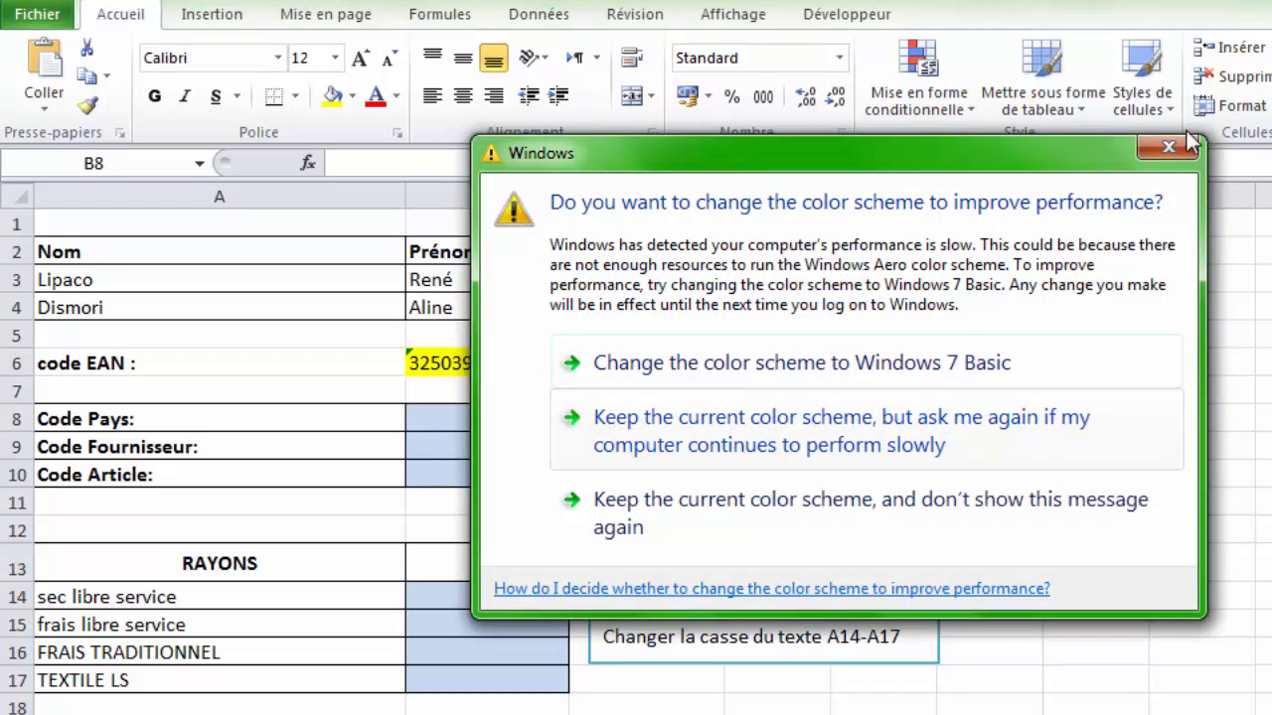
click(576, 393)
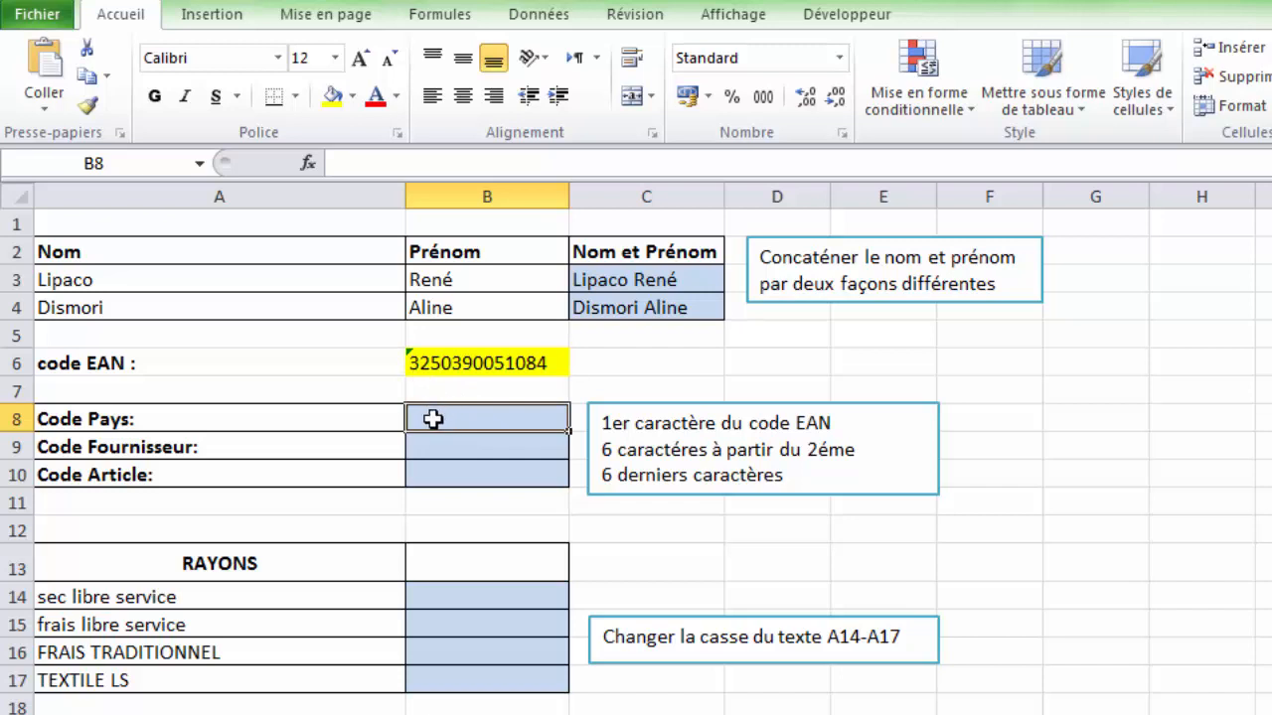
text(=)
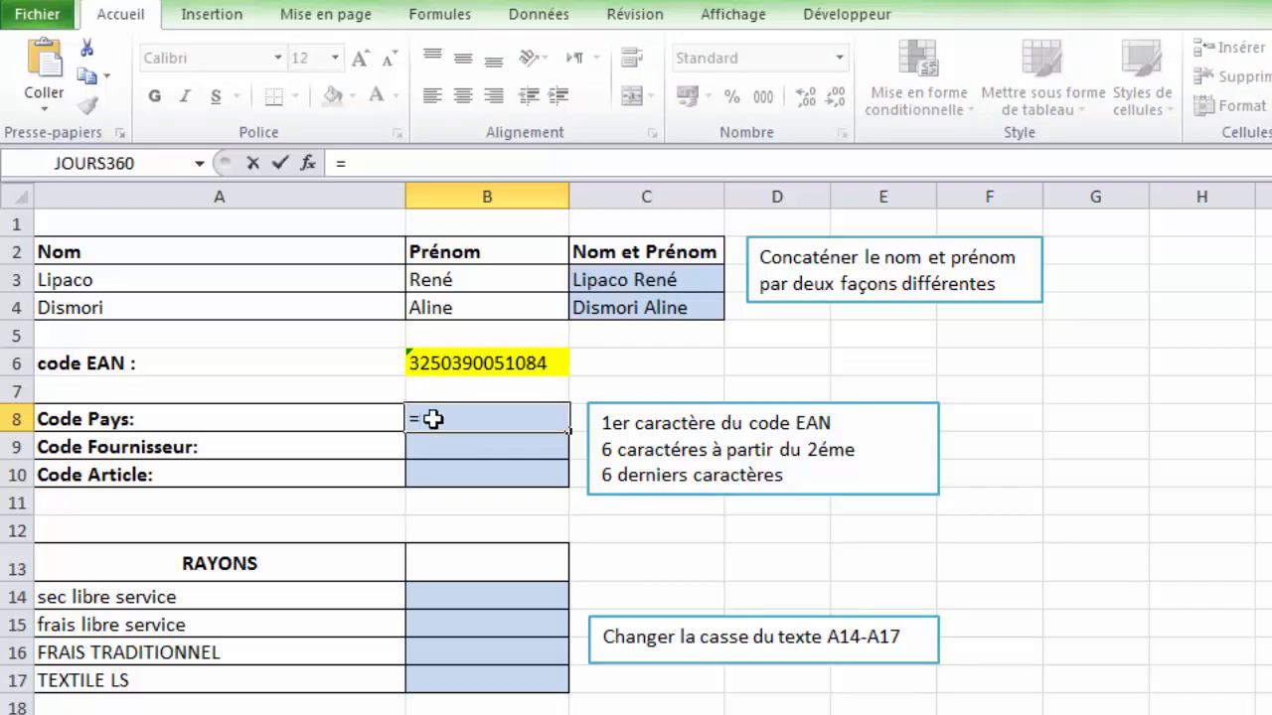
text(gau)
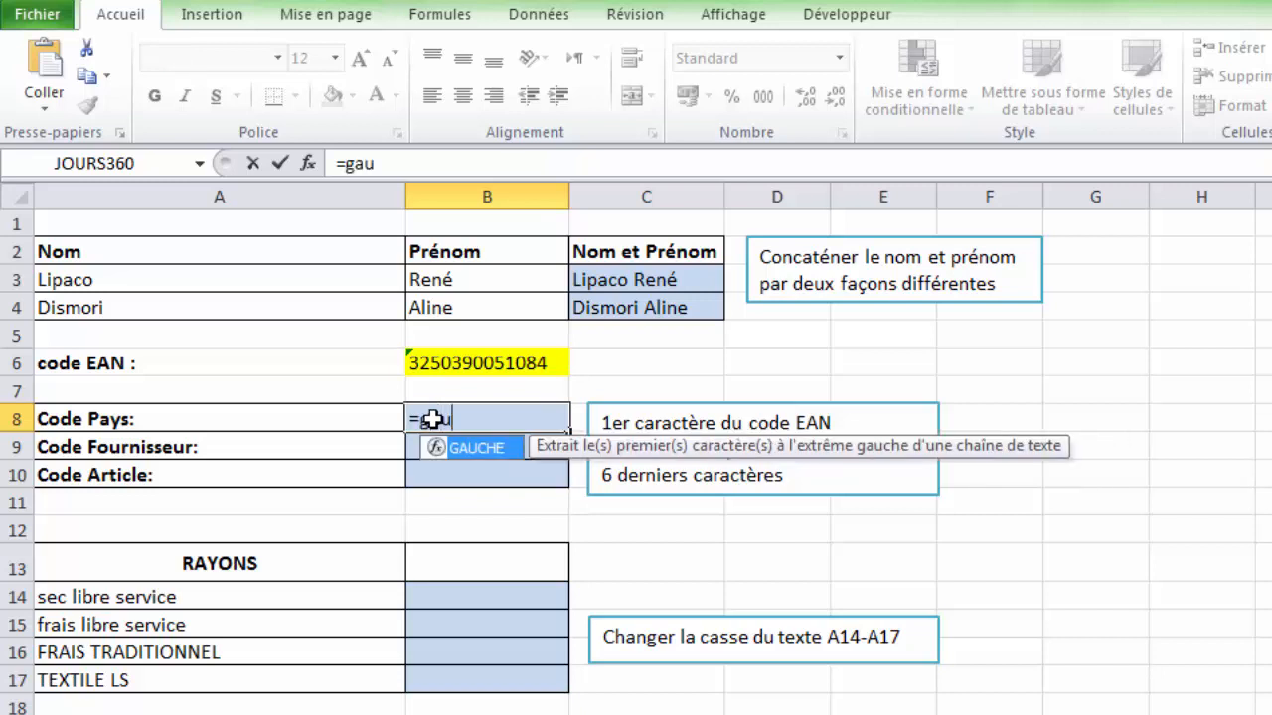
double_click(457, 449)
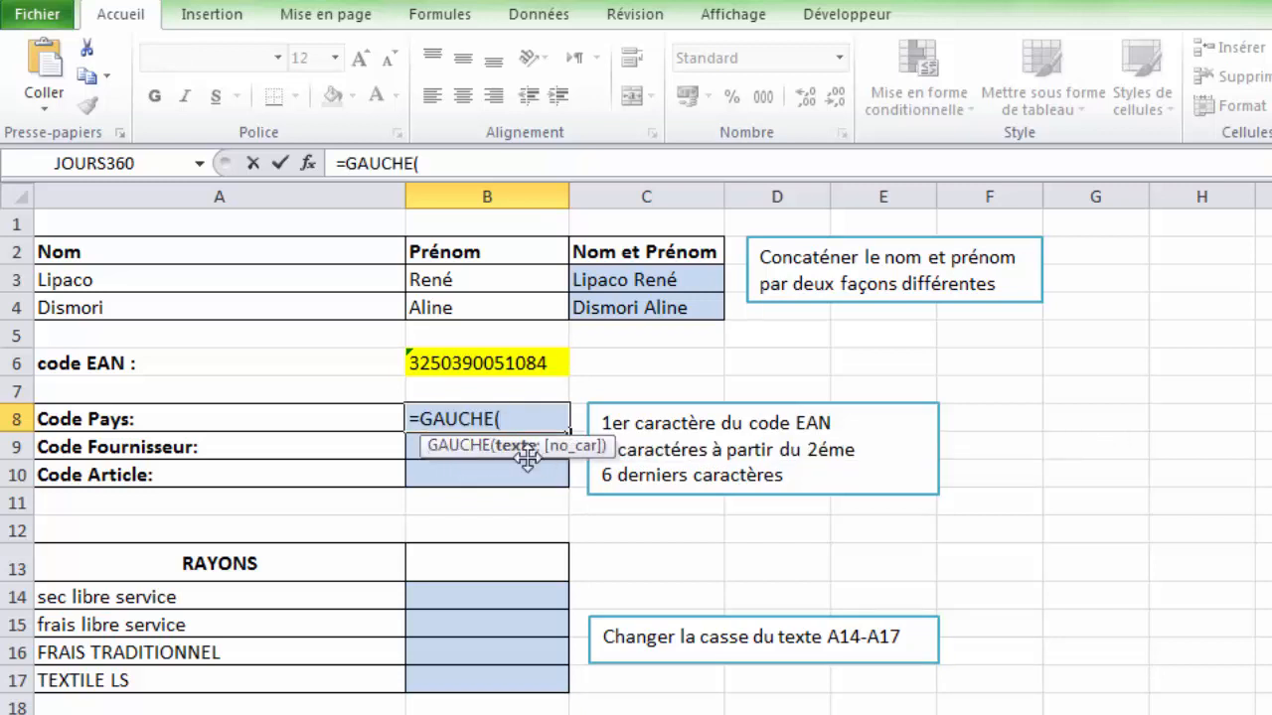
click(484, 363)
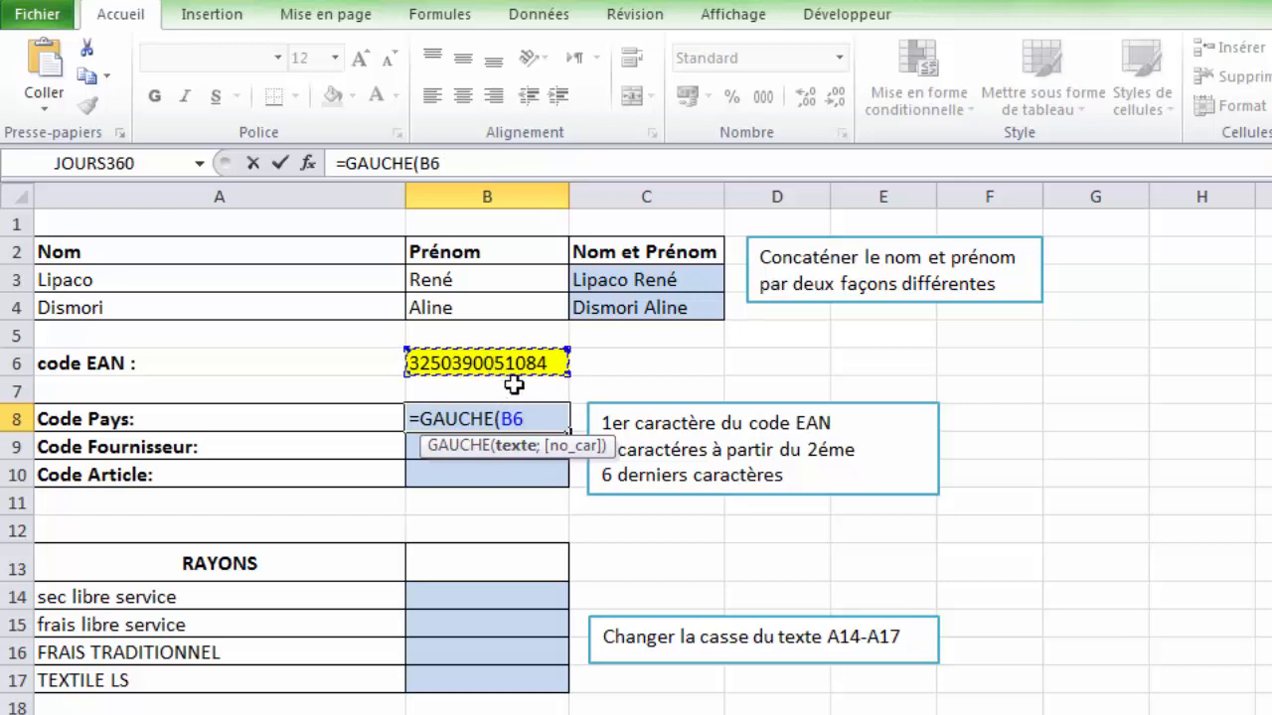
text(;)
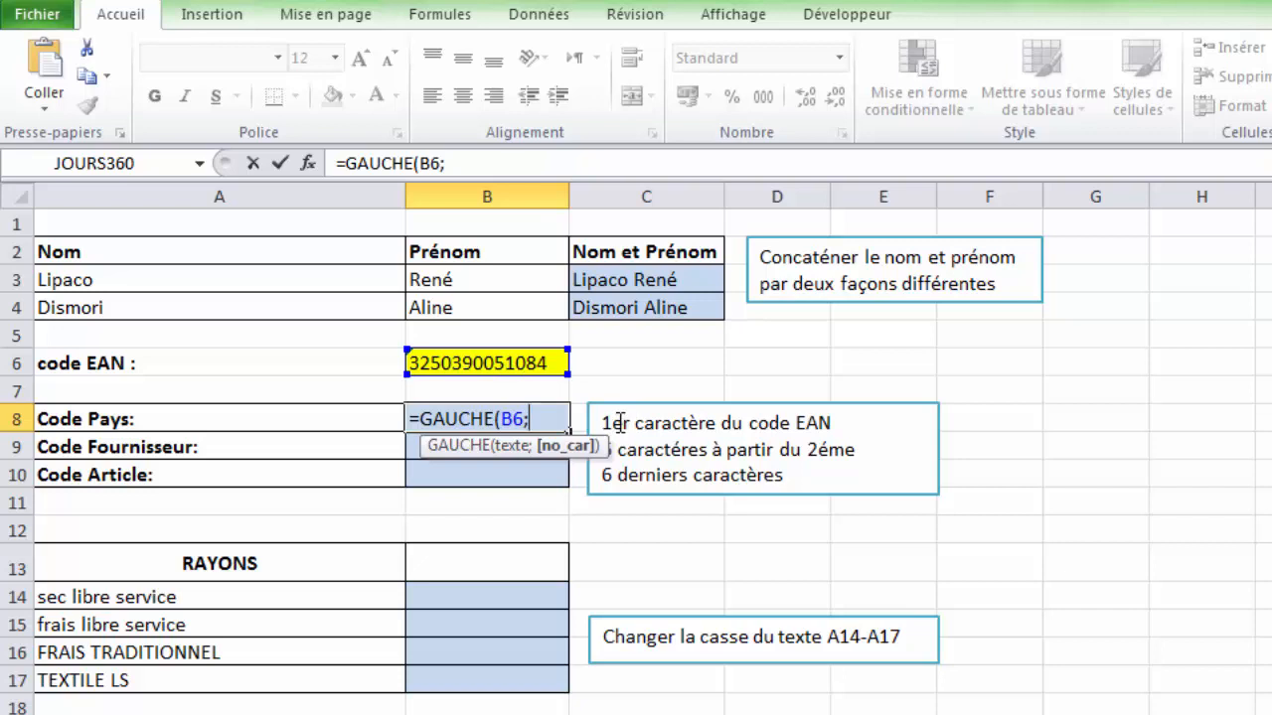
text(1))
key(Return)
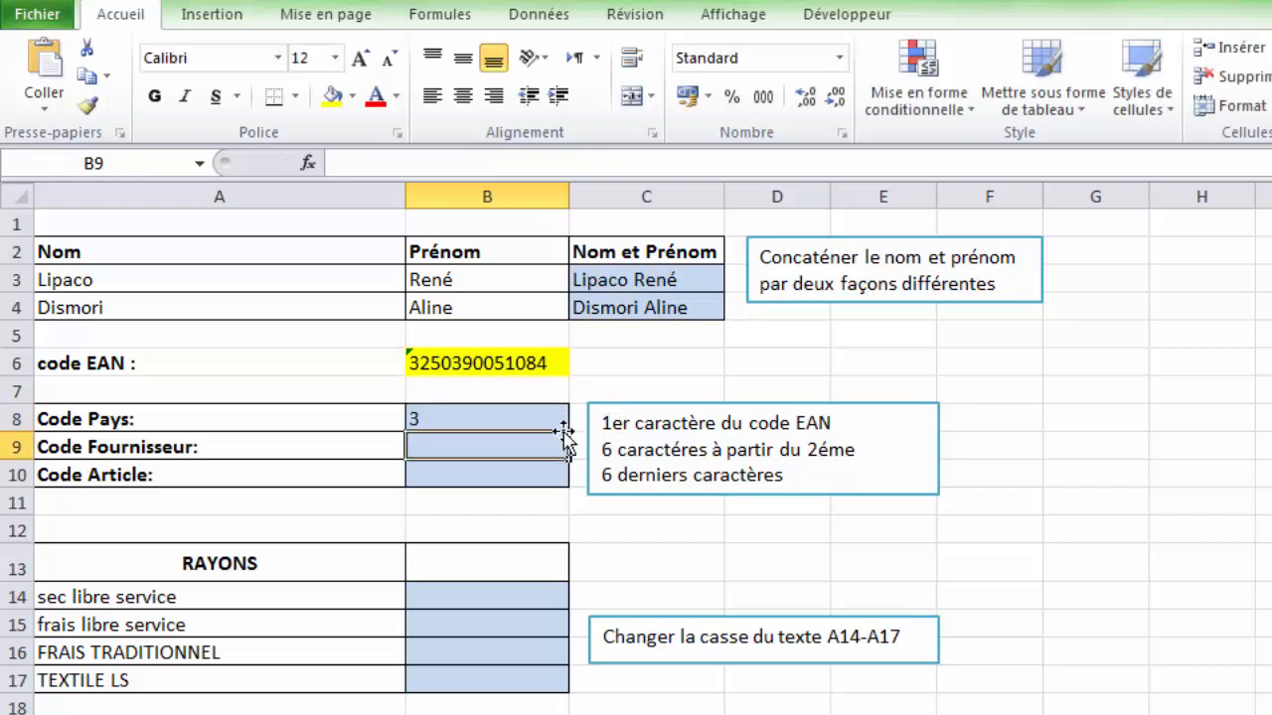
click(518, 415)
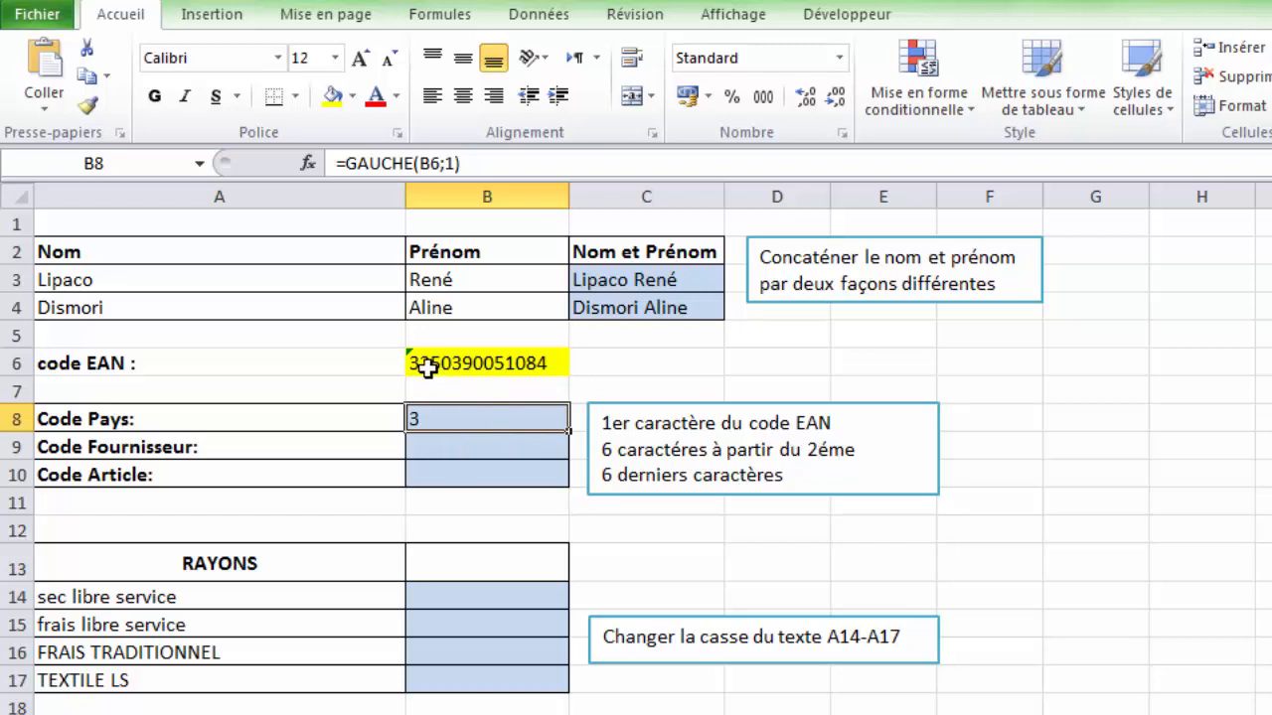
- Extract the supplier code in B9, six characters from the second one of the EAN code, with =STXT(B6;2;6), and dismiss the colour scheme prompt
click(431, 452)
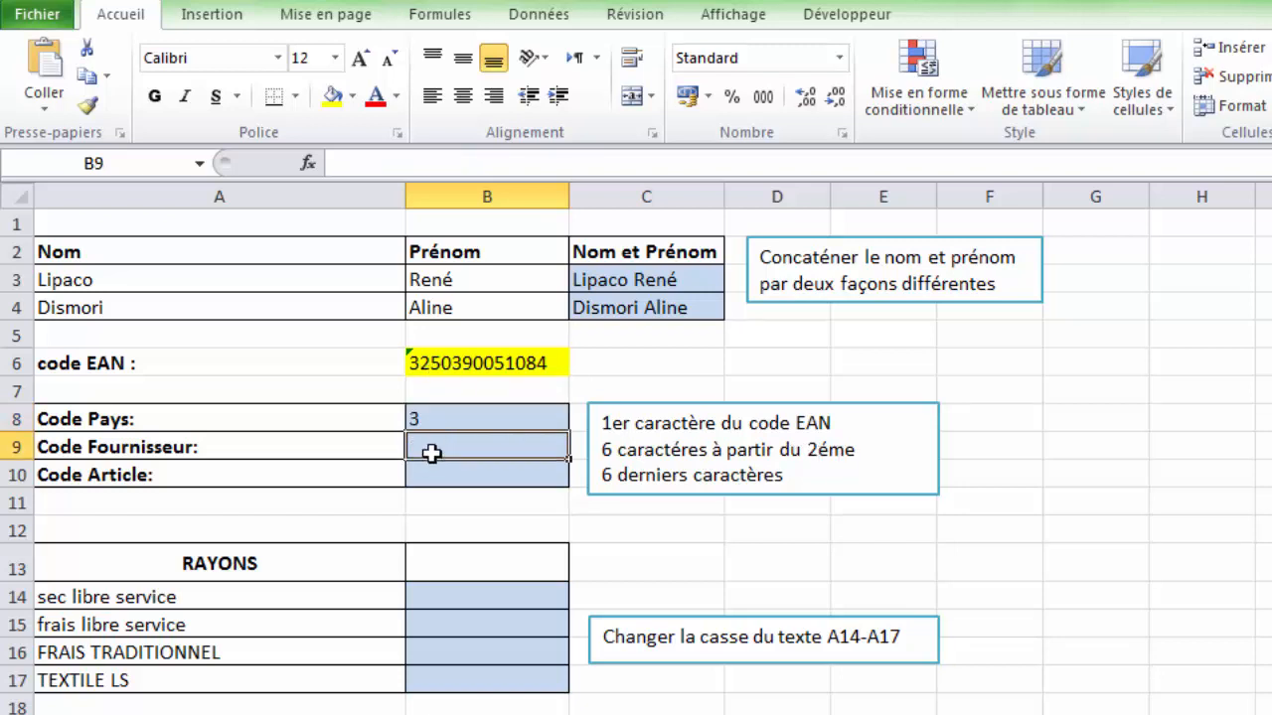
text(=st)
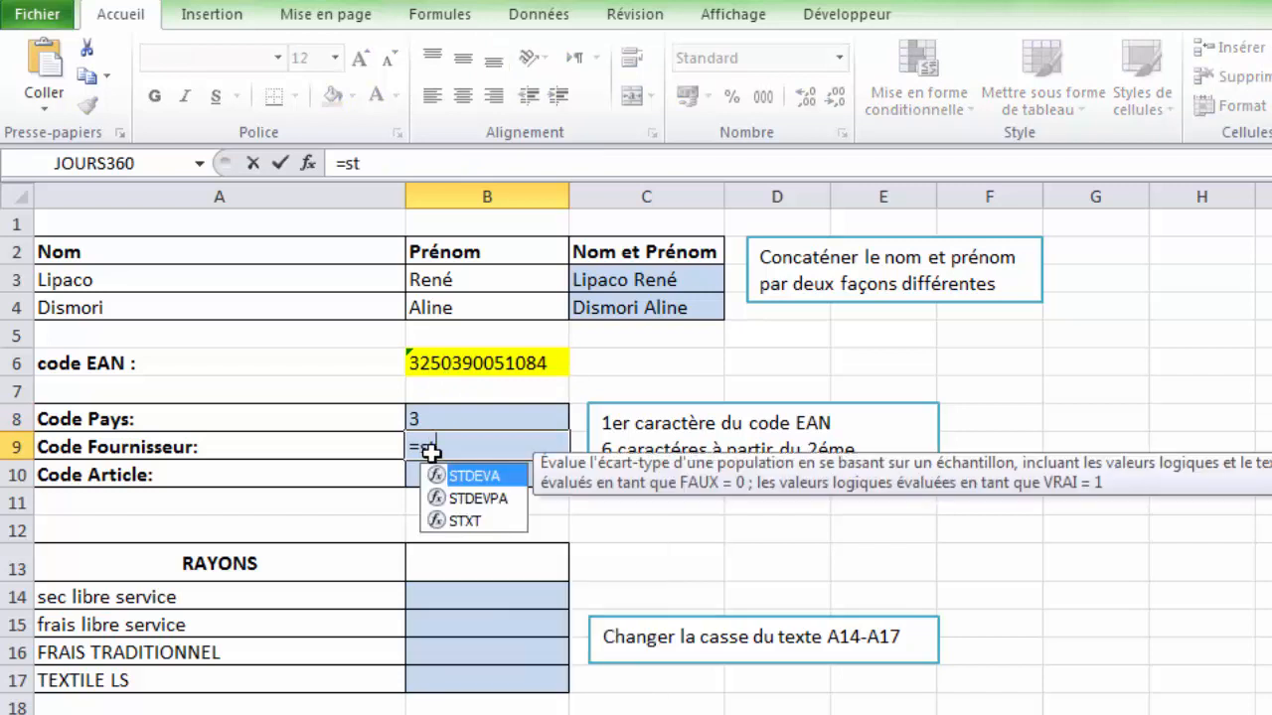
double_click(472, 518)
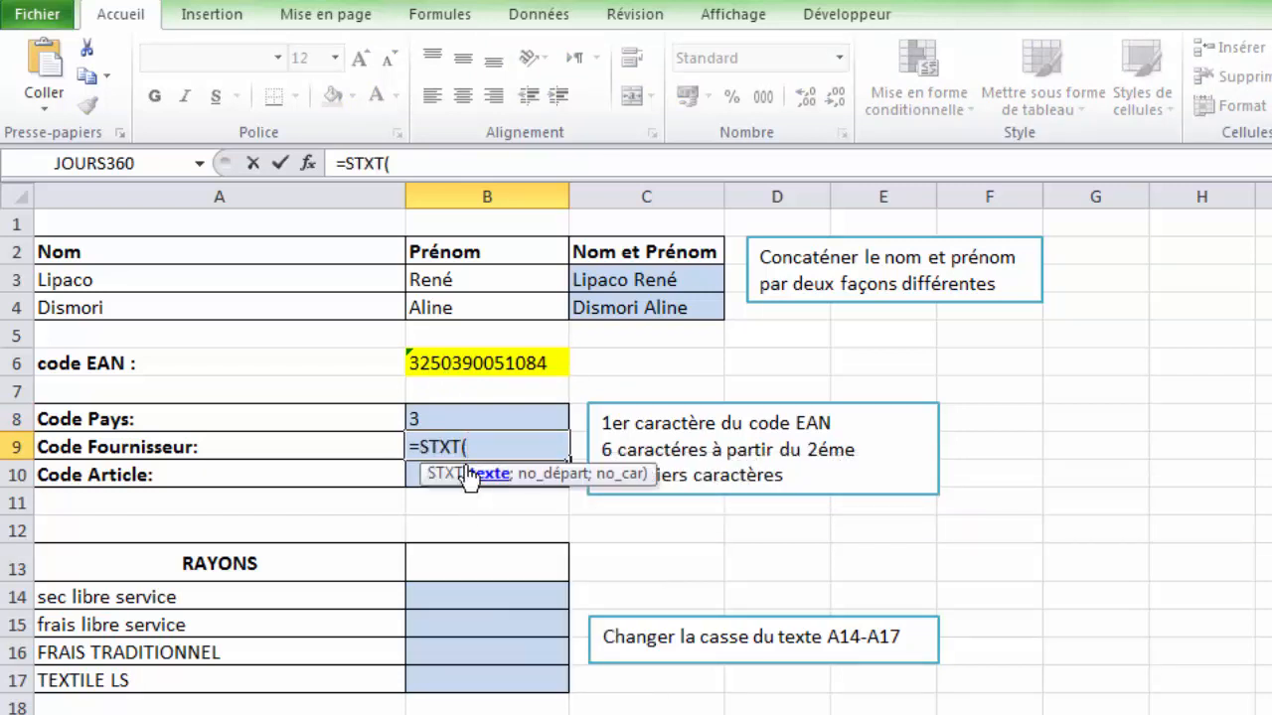
click(470, 361)
text(;)
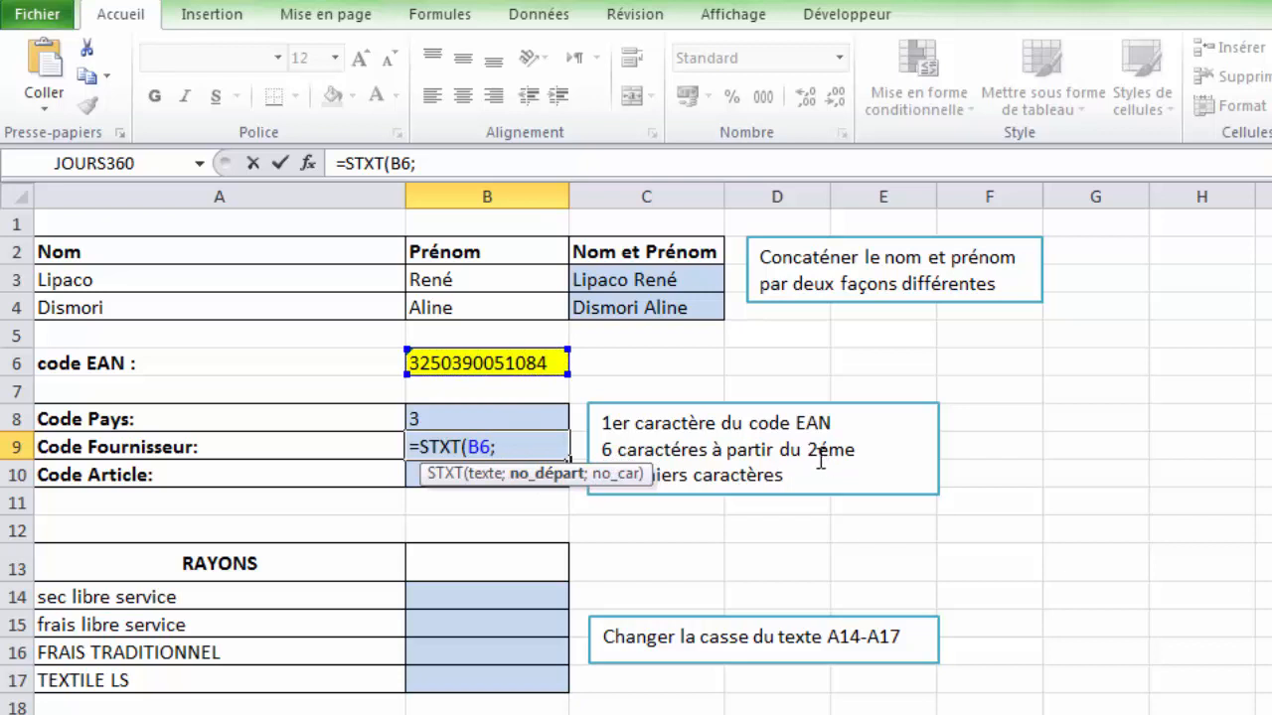
text(2;)
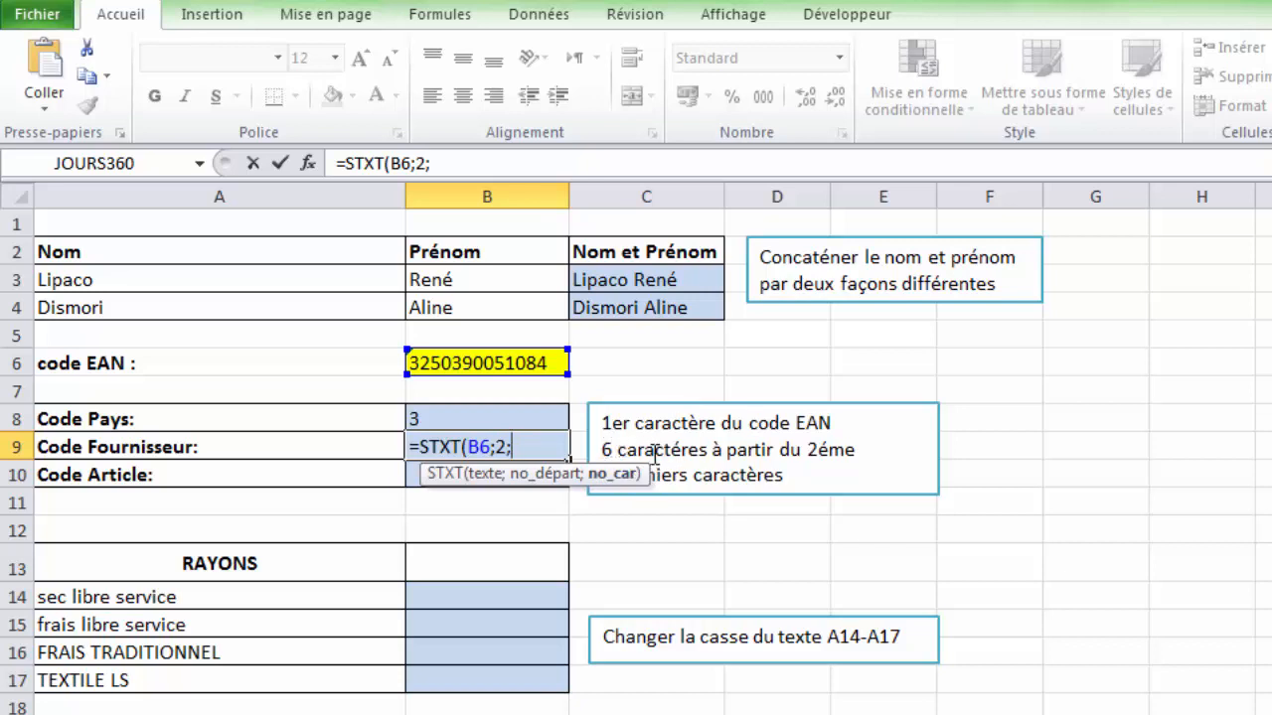
text(6))
key(Return)
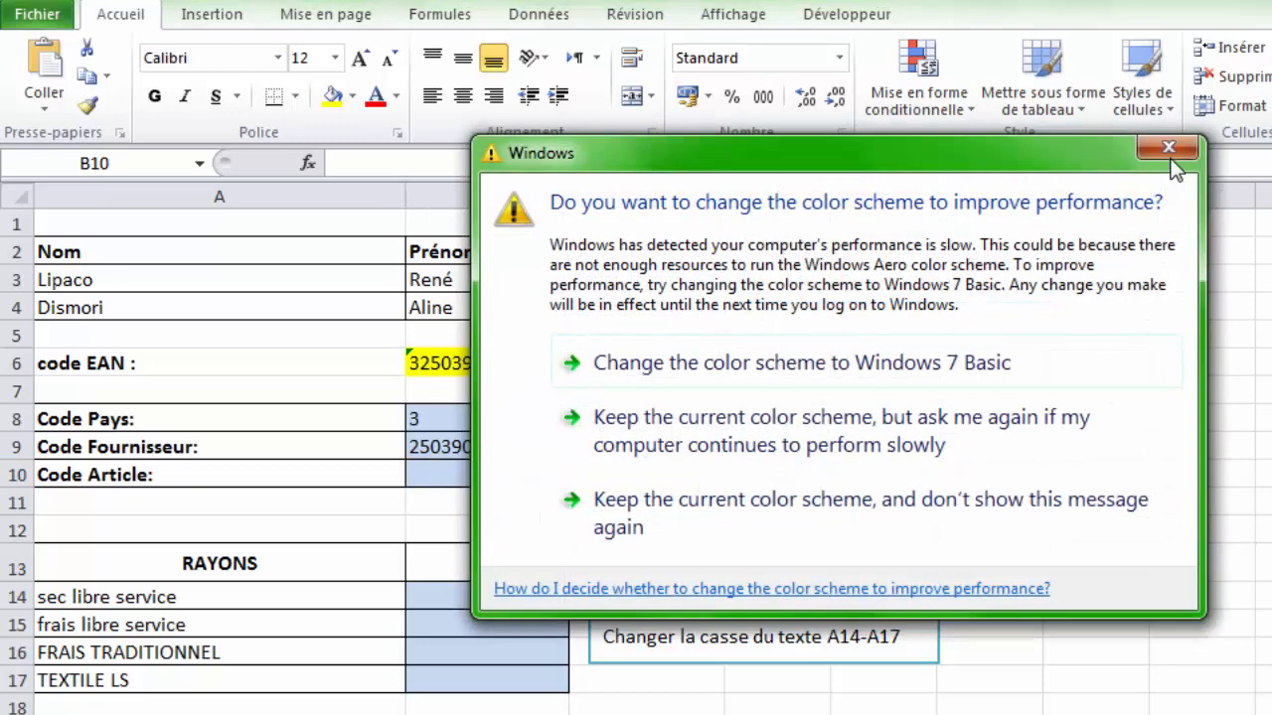
click(1169, 155)
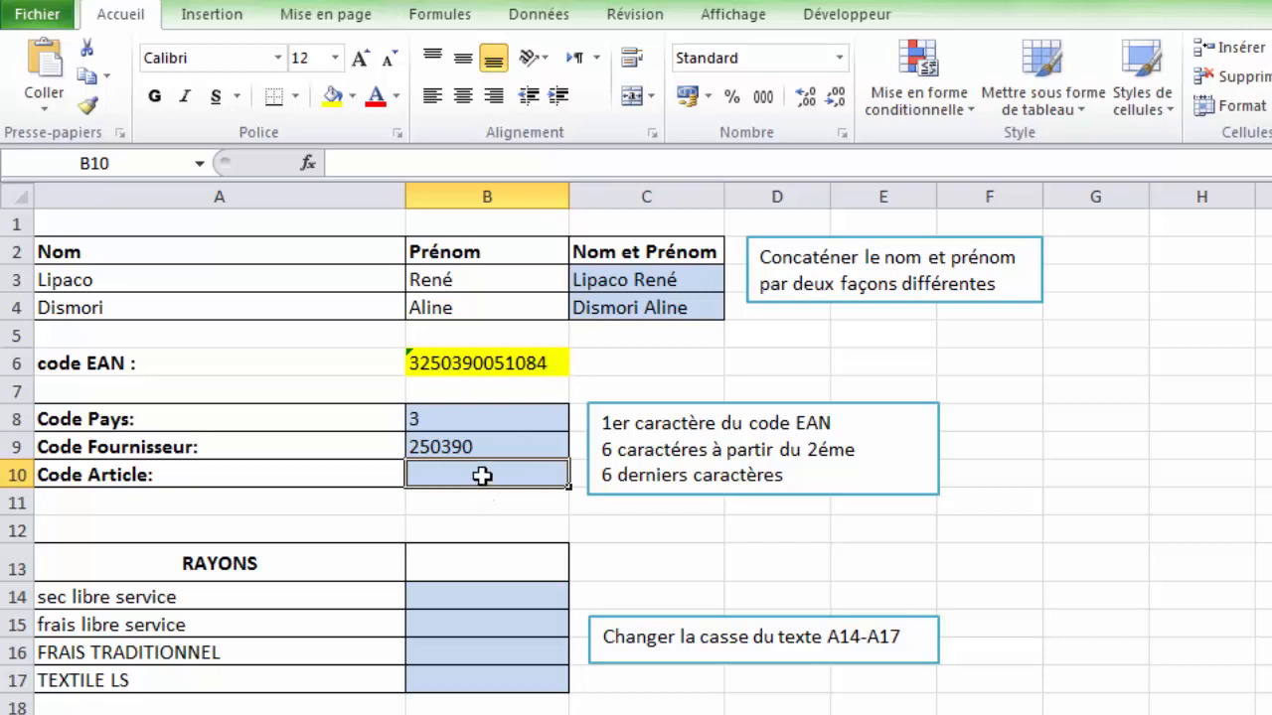
- Extract the article code in B10 from the last six characters of the EAN code with =DROITE(B6;6)
text(=dr)
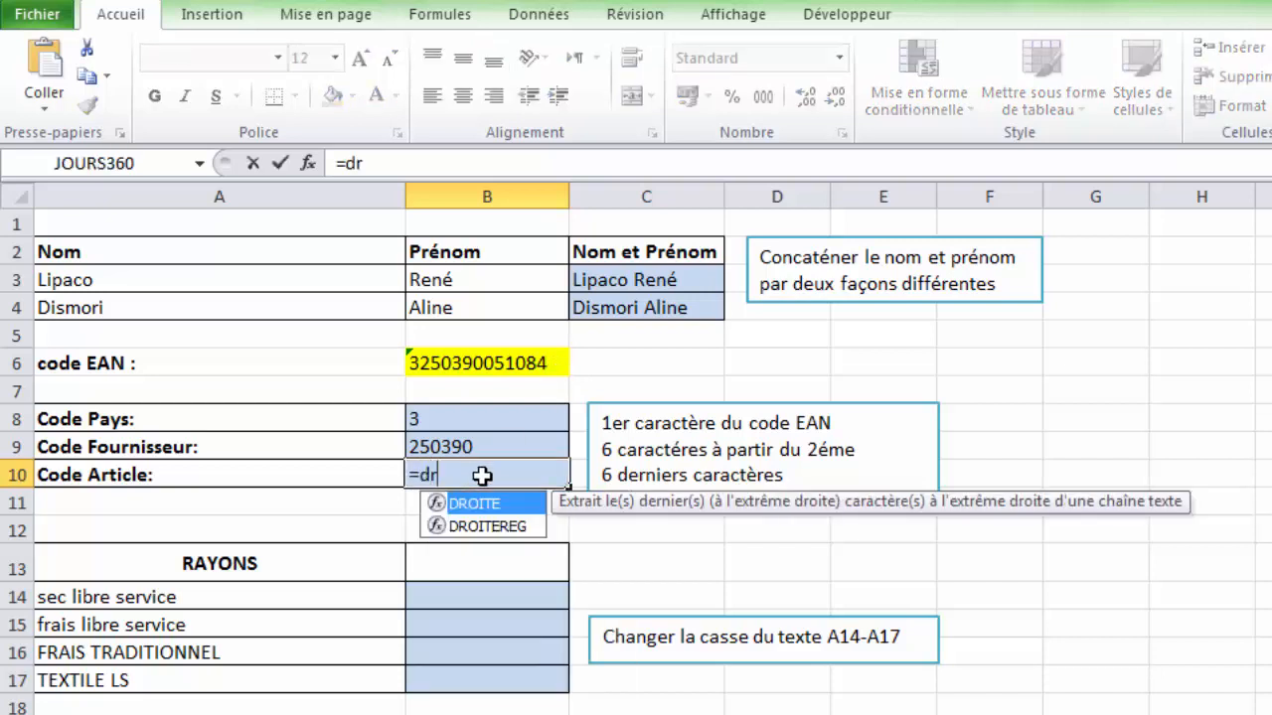
text(oit)
double_click(480, 505)
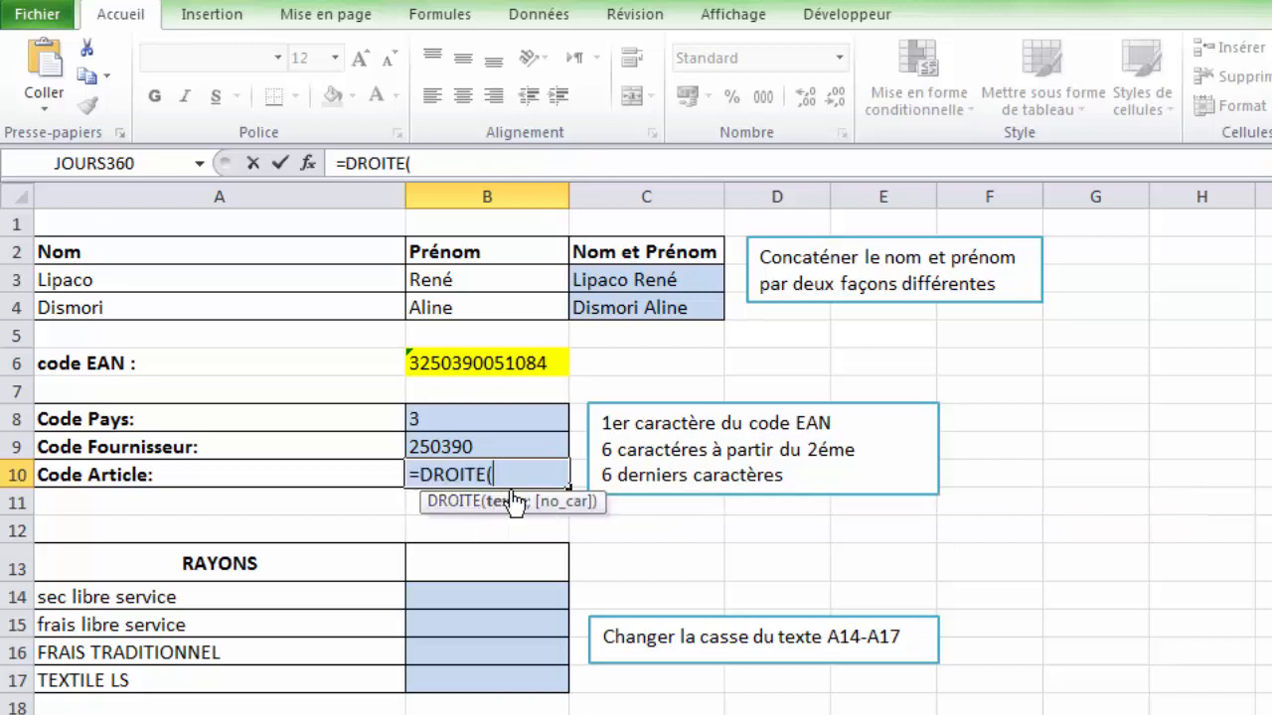
click(532, 364)
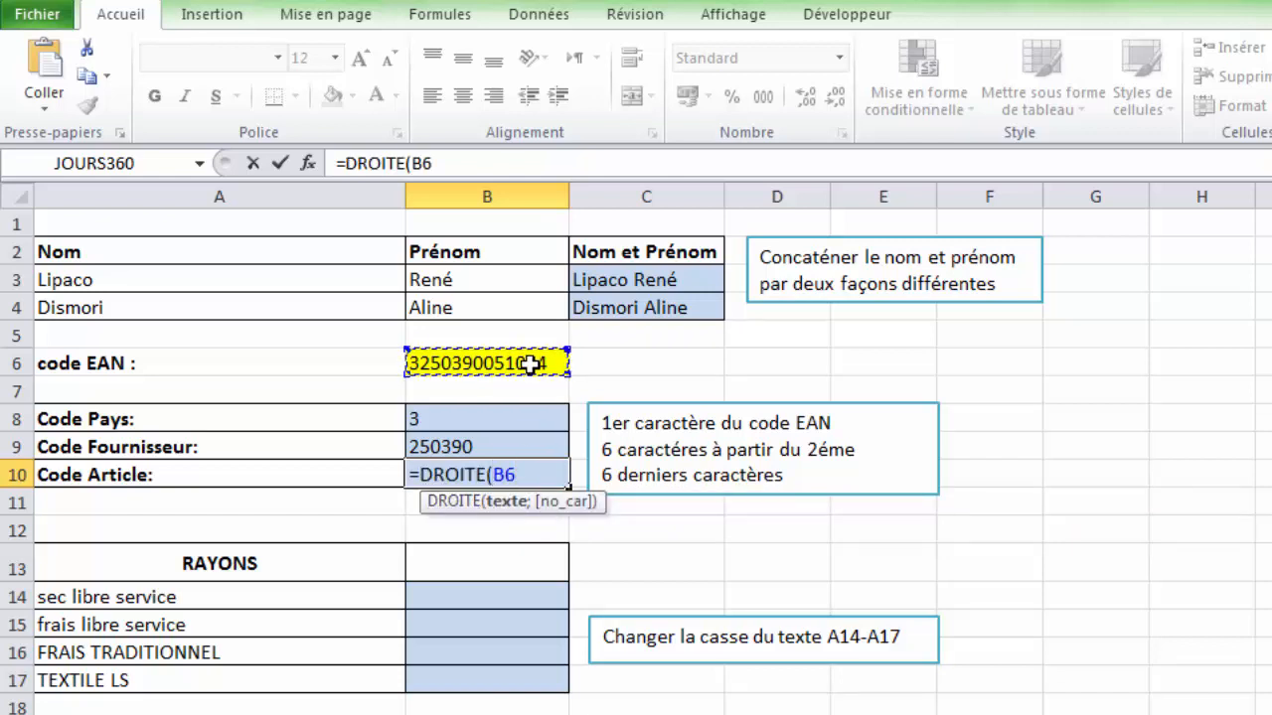
text(;6)
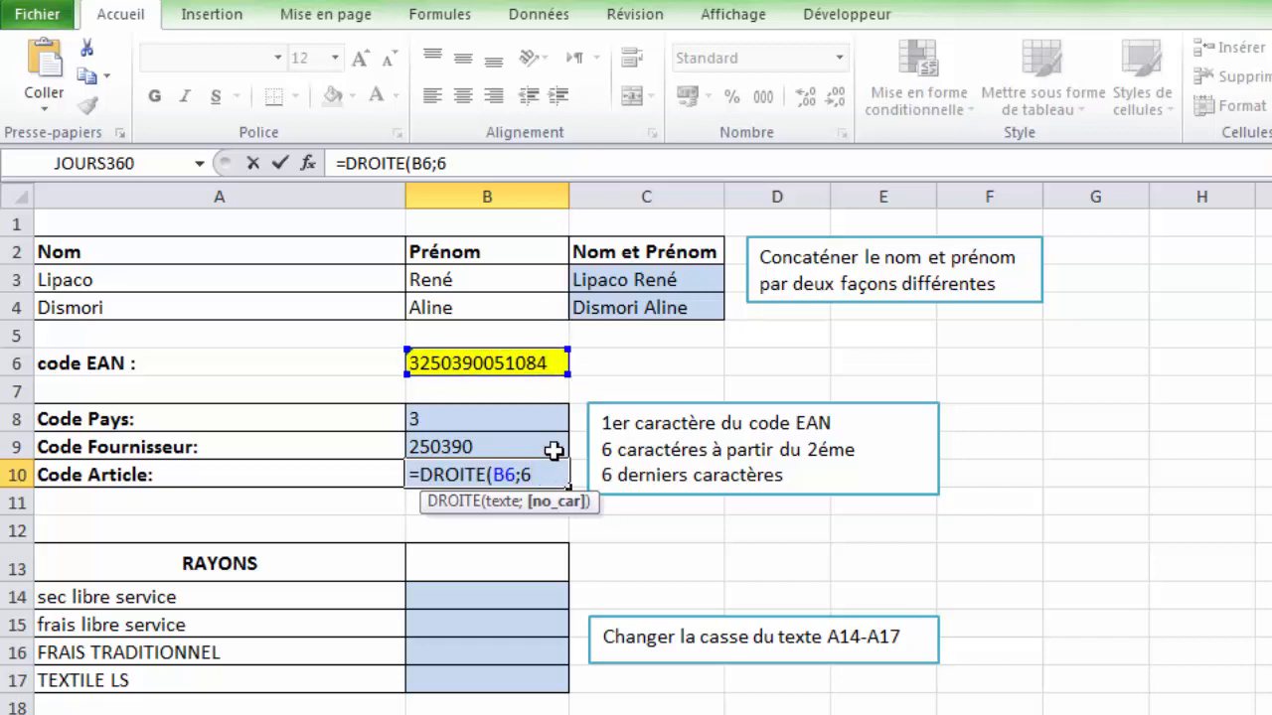
key(Return)
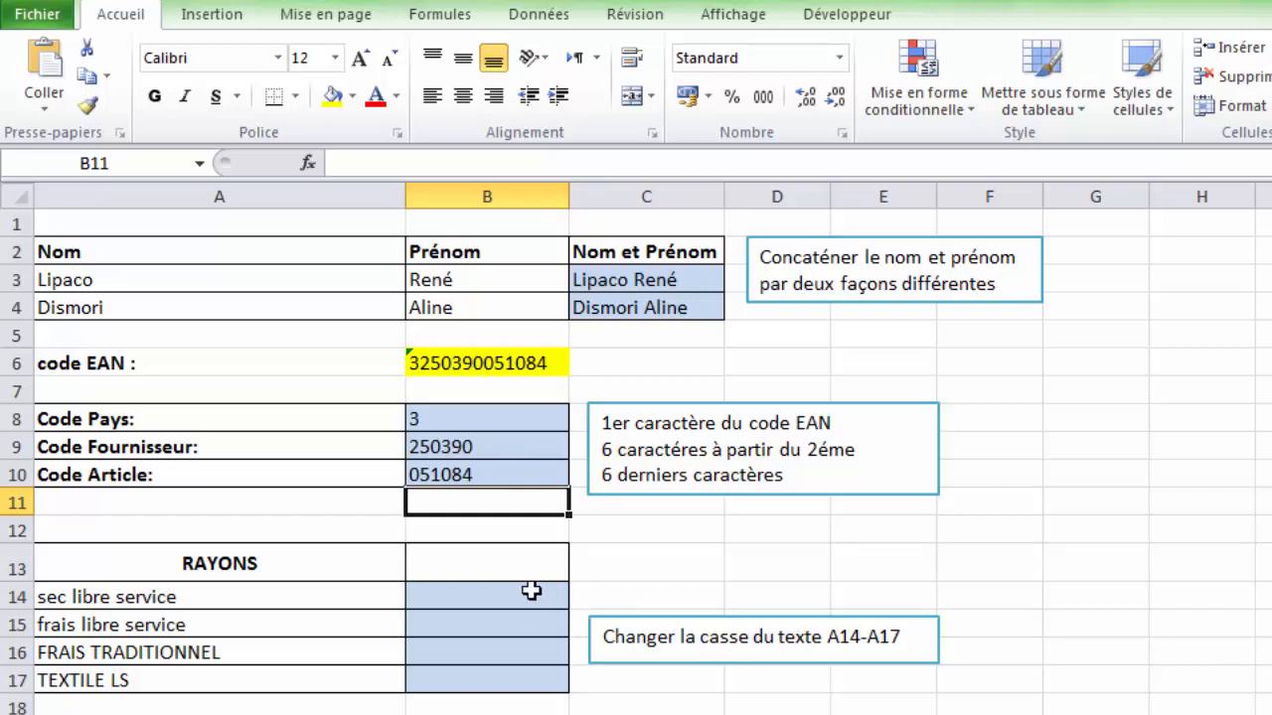
- Convert the first department name to uppercase in B14 with =MAJUSCULE(A14)
click(444, 600)
text(=)
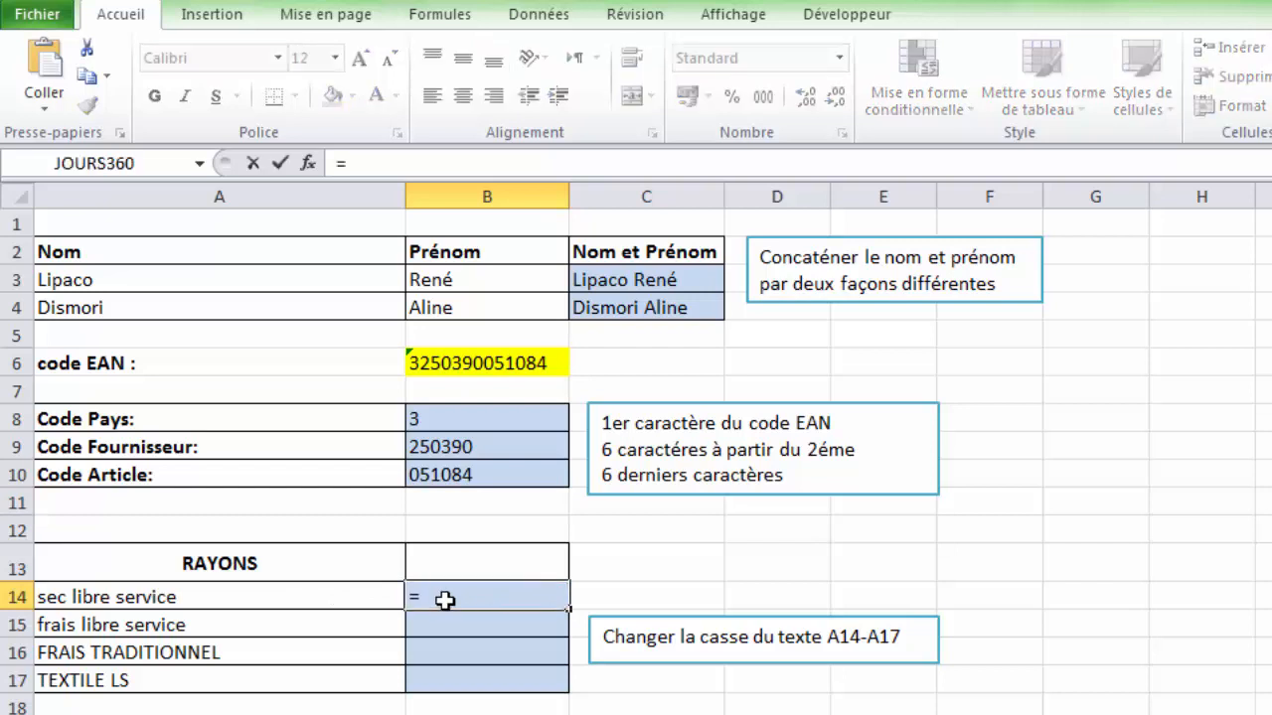
text(majus)
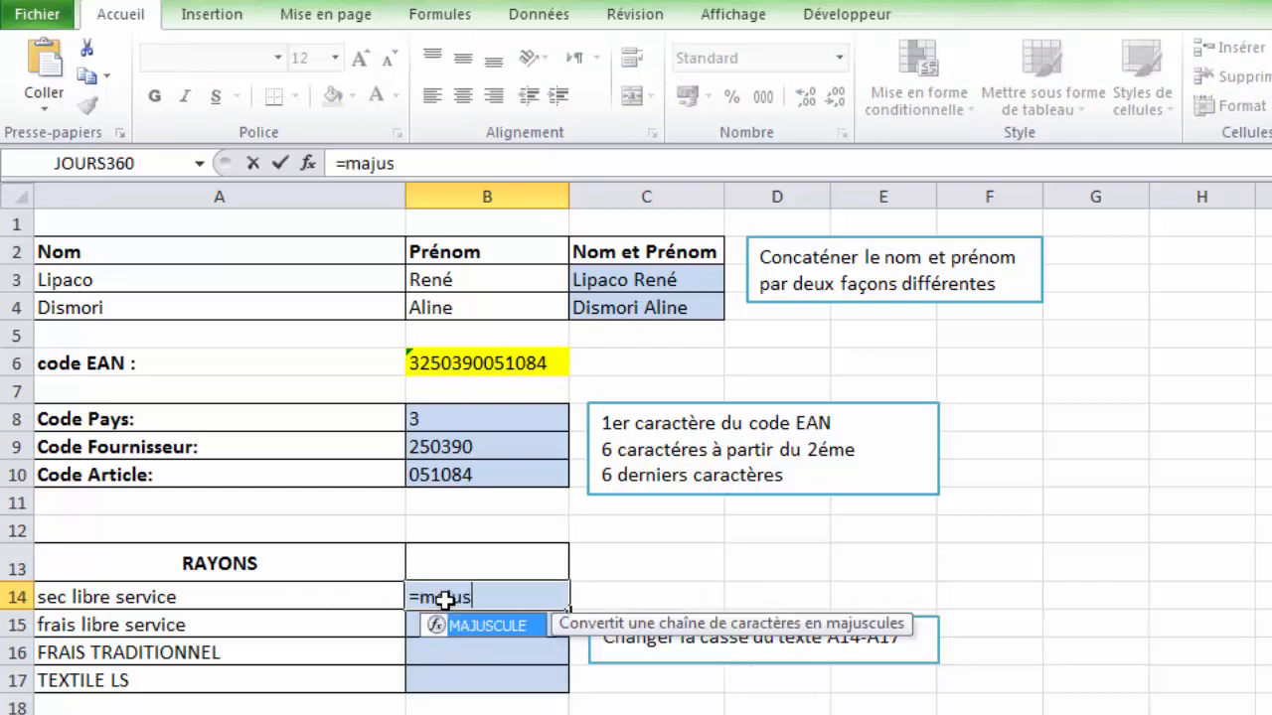
double_click(472, 616)
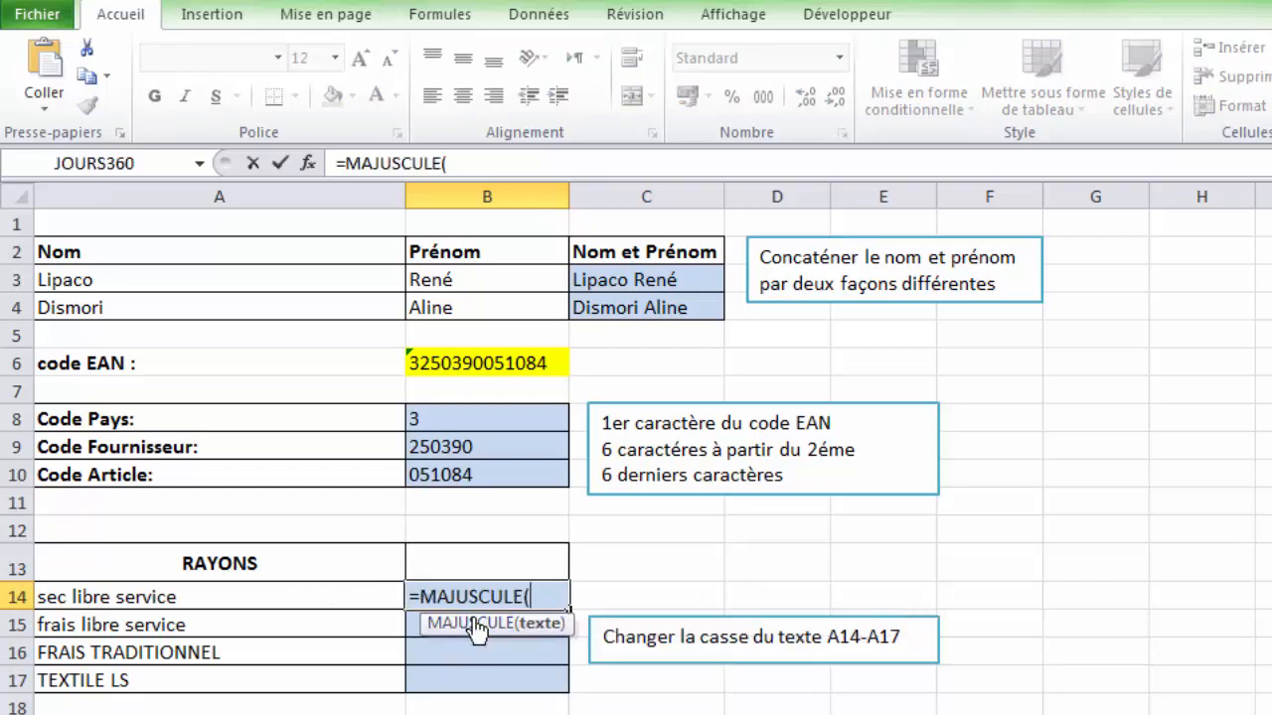
click(295, 597)
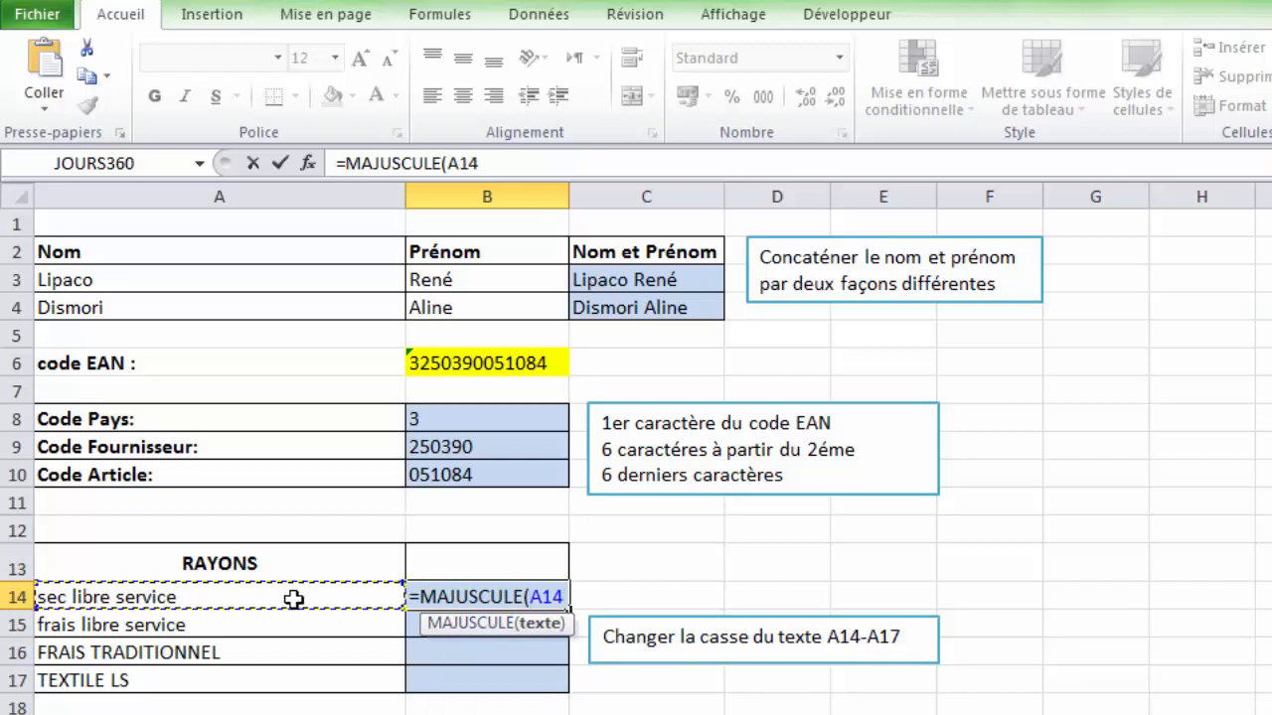
text())
key(Return)
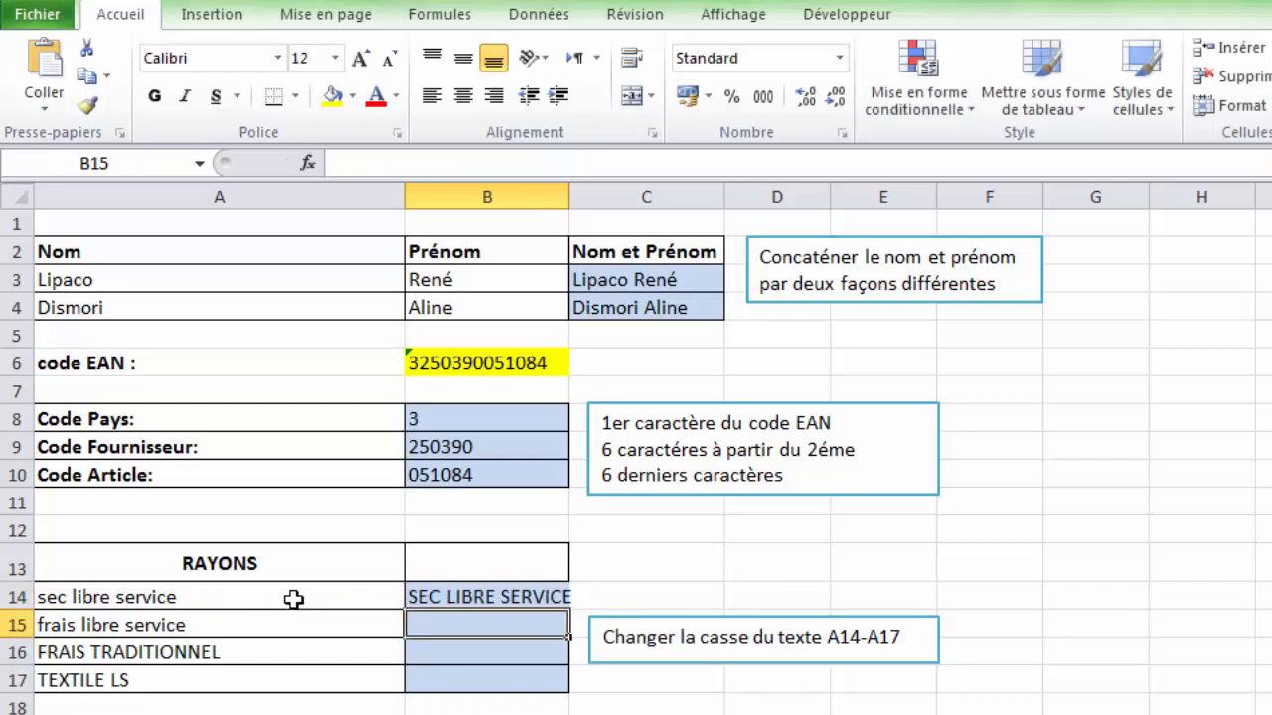
- Autofit the width of column B and copy the uppercase formula from B14 down to B15
double_click(569, 195)
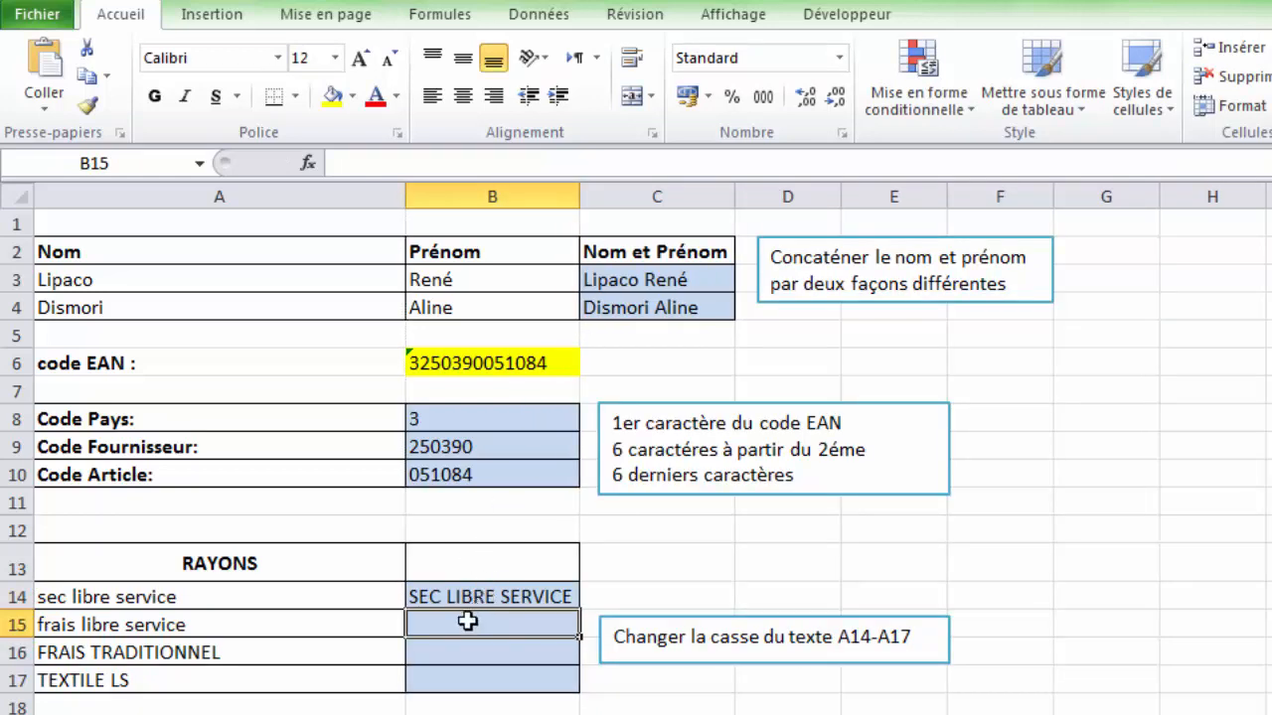
click(536, 597)
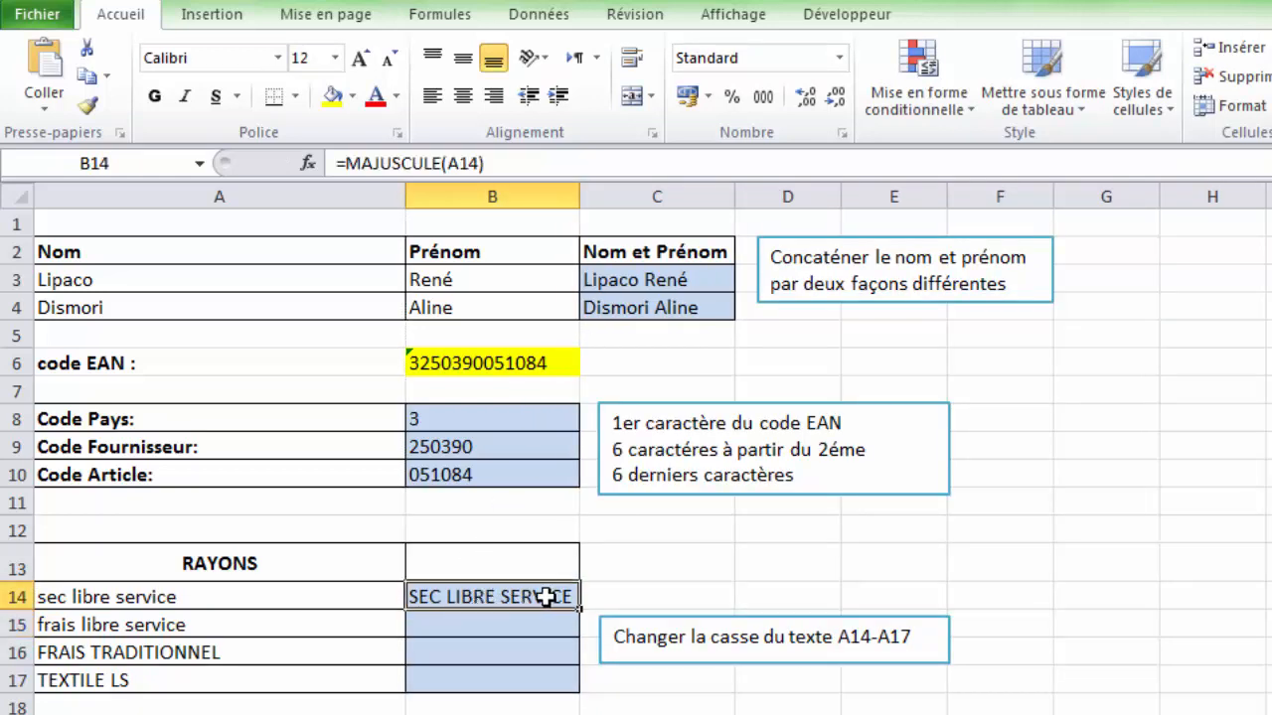
drag(577, 615, 576, 646)
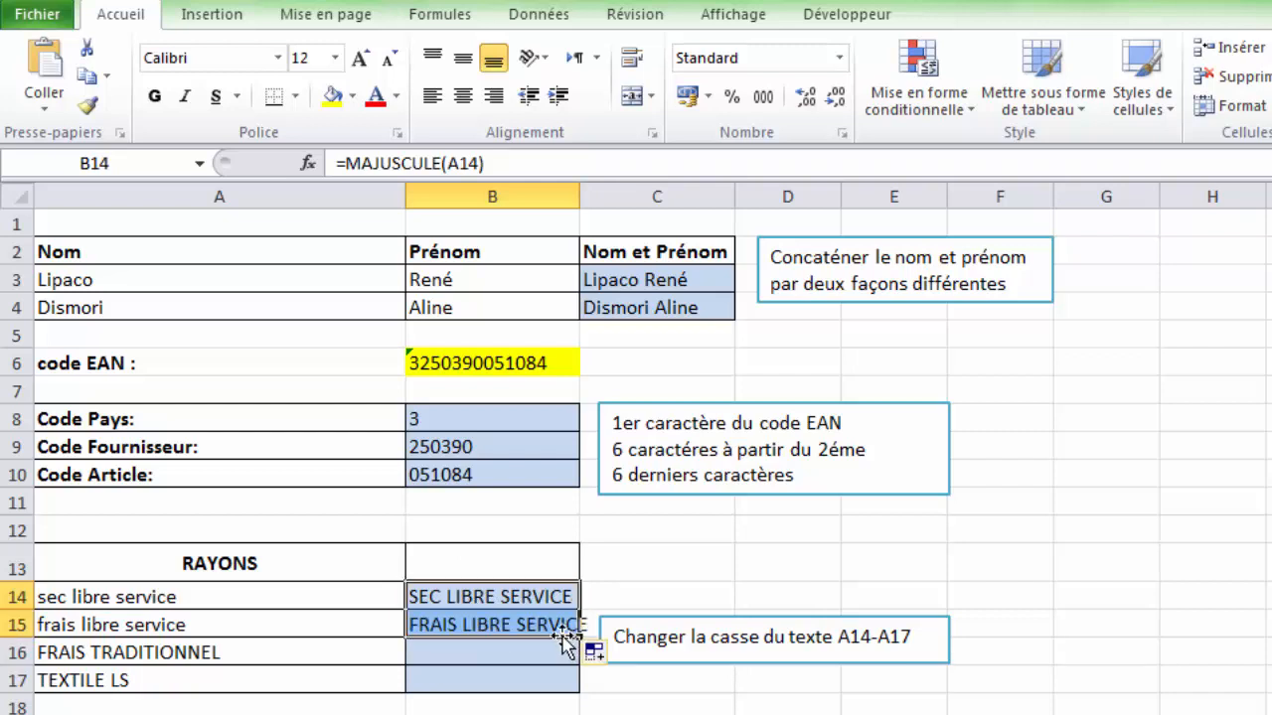
click(549, 630)
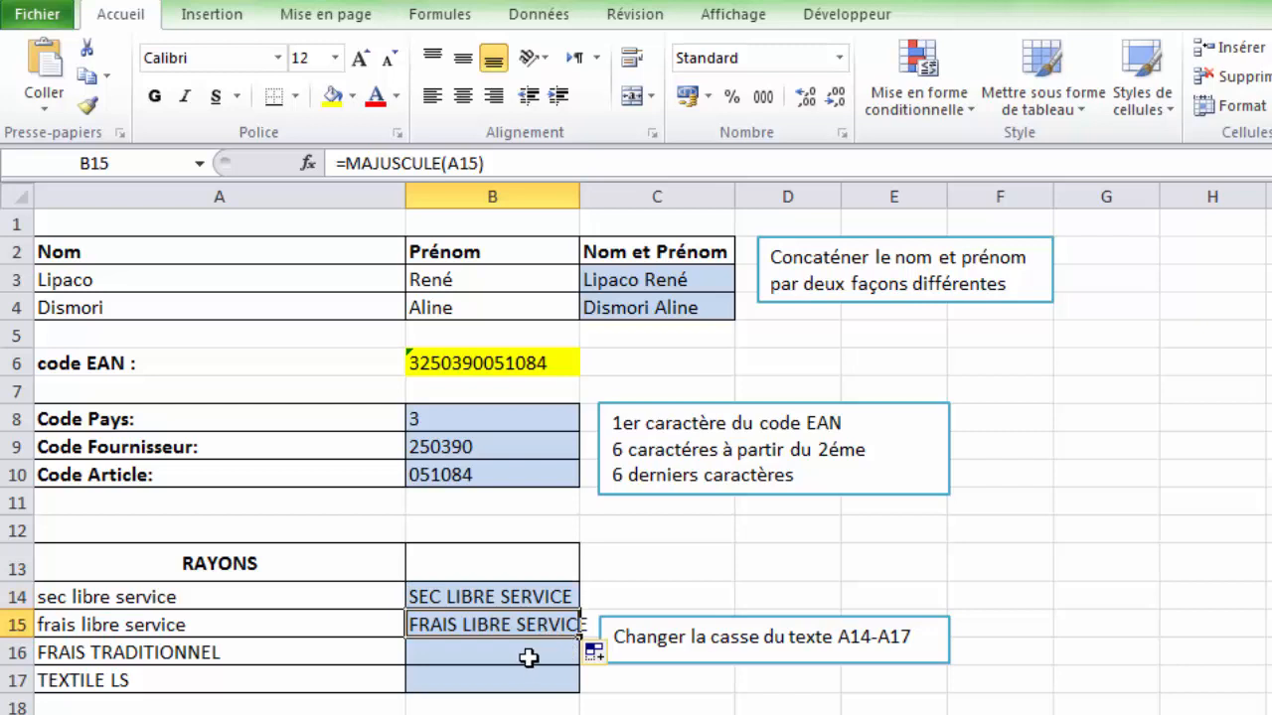
- Convert FRAIS TRADITIONNEL to lowercase in B16 with =MINUSCULE(A16)
click(532, 650)
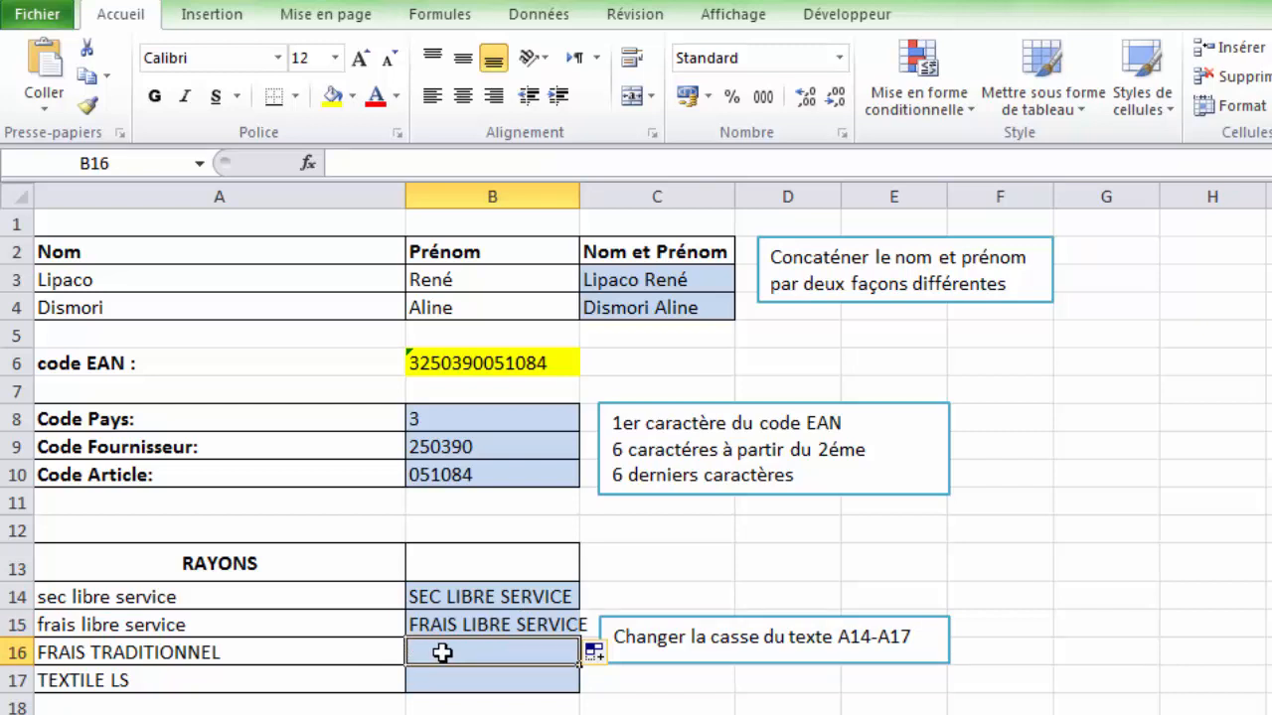
text(=ùini)
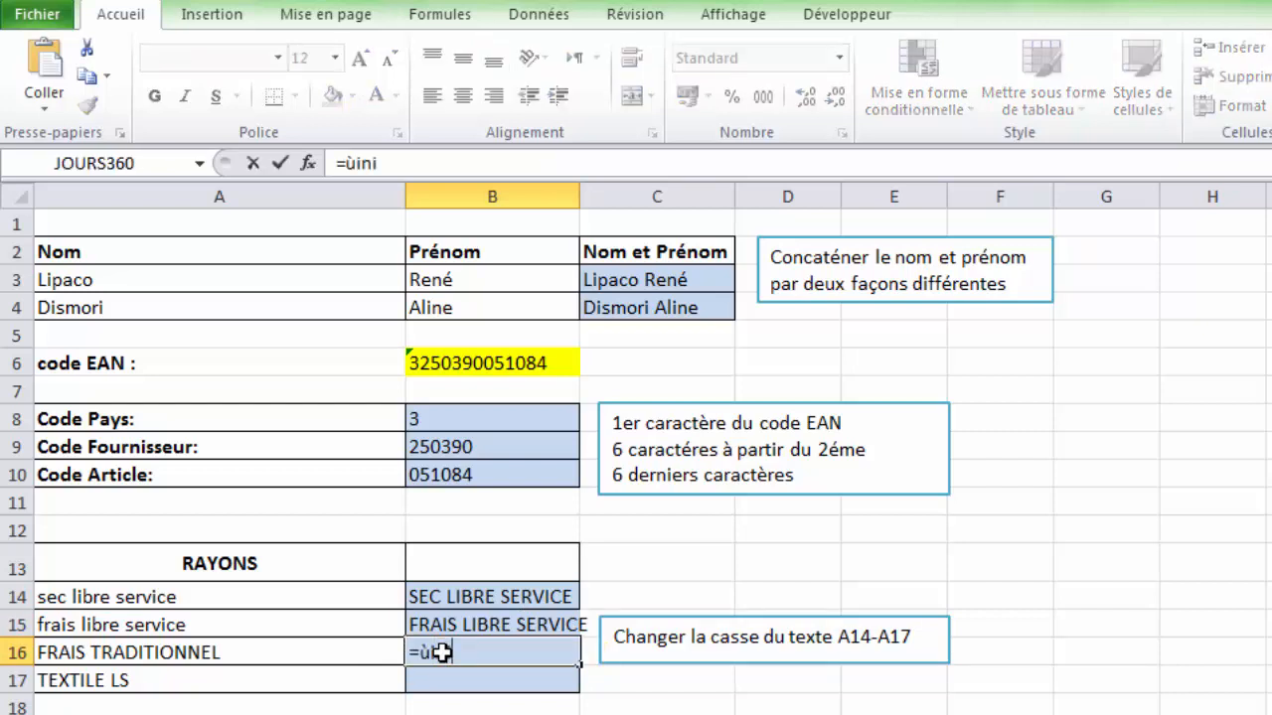
key(BackSpace)
key(BackSpace)
key(BackSpace)
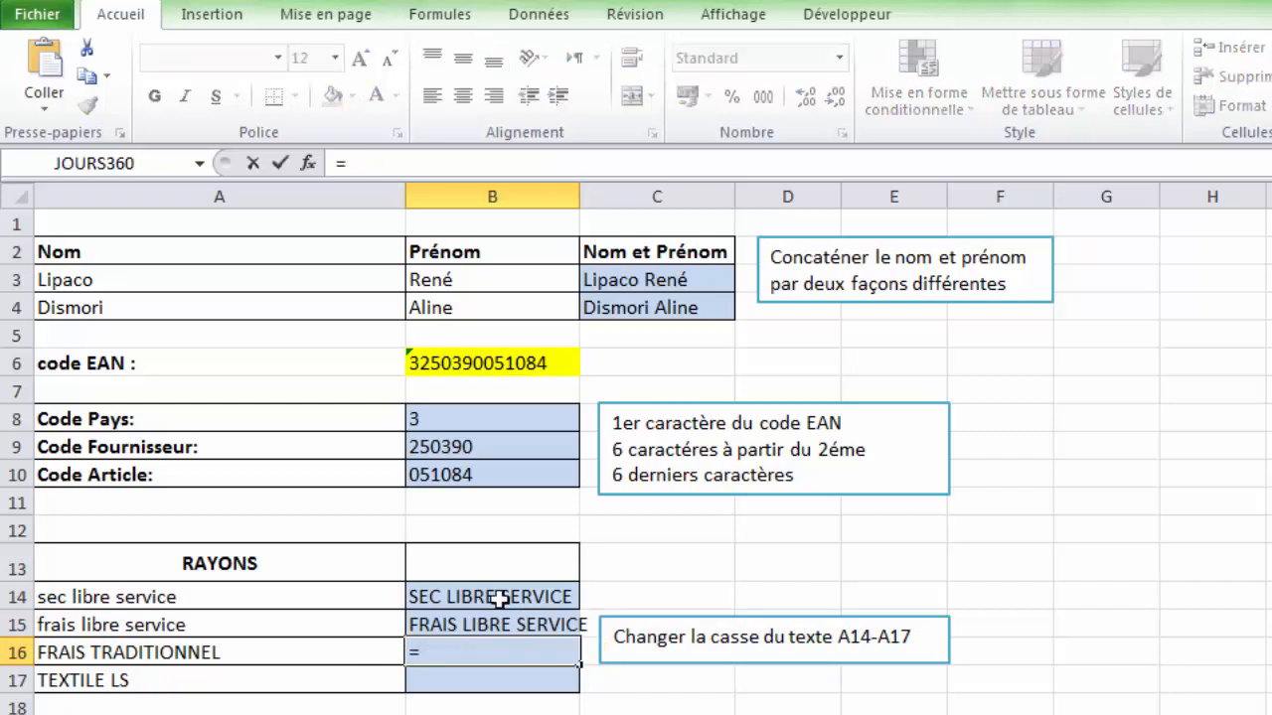
text(minis)
key(BackSpace)
key(BackSpace)
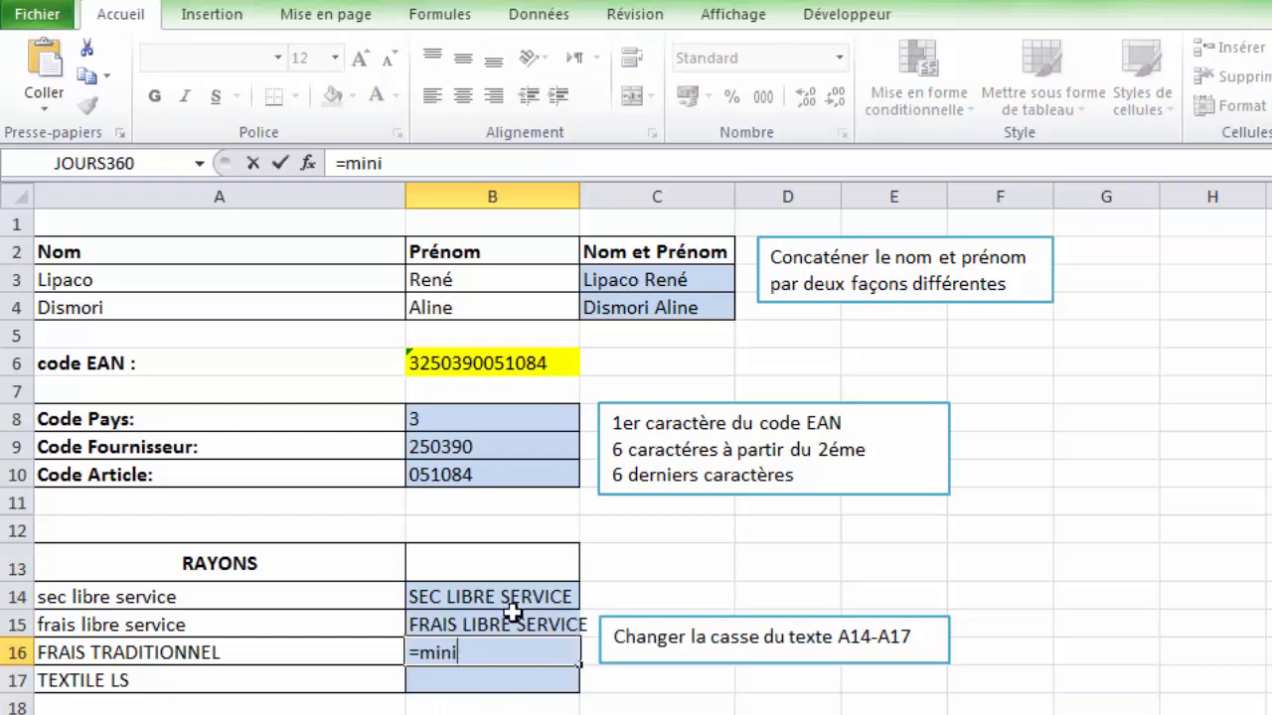
text(u)
key(Tab)
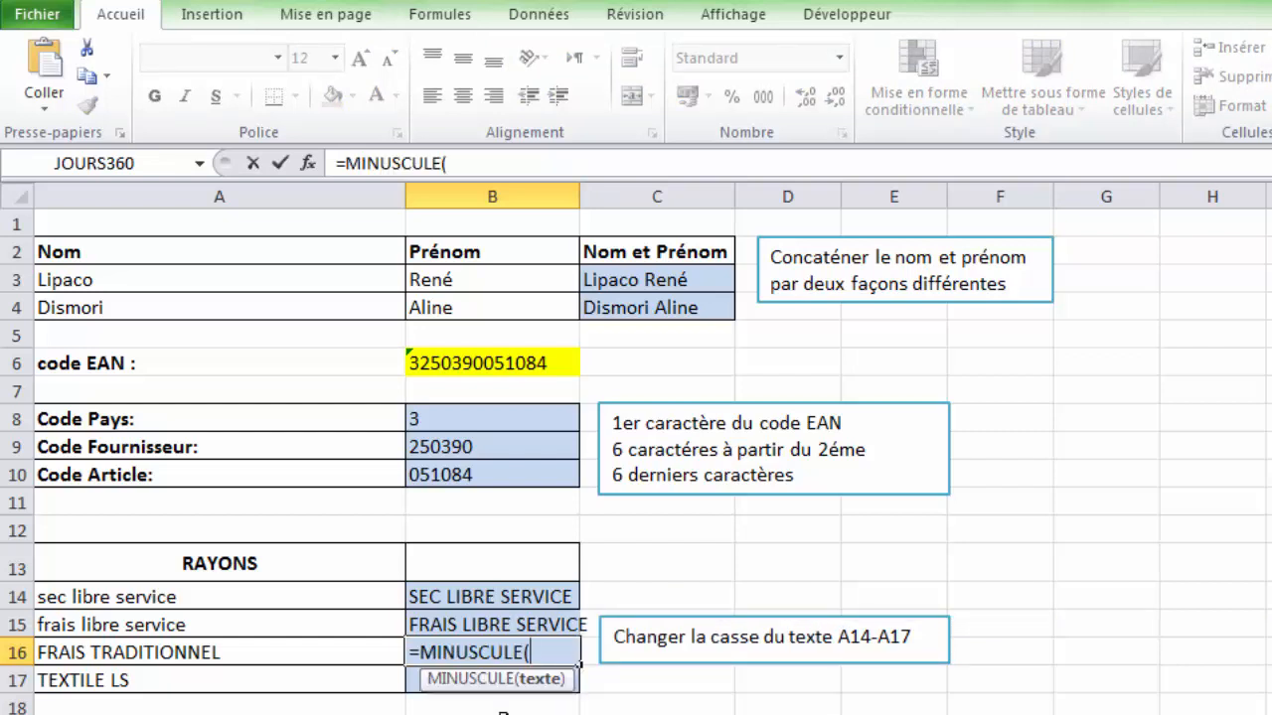
click(254, 653)
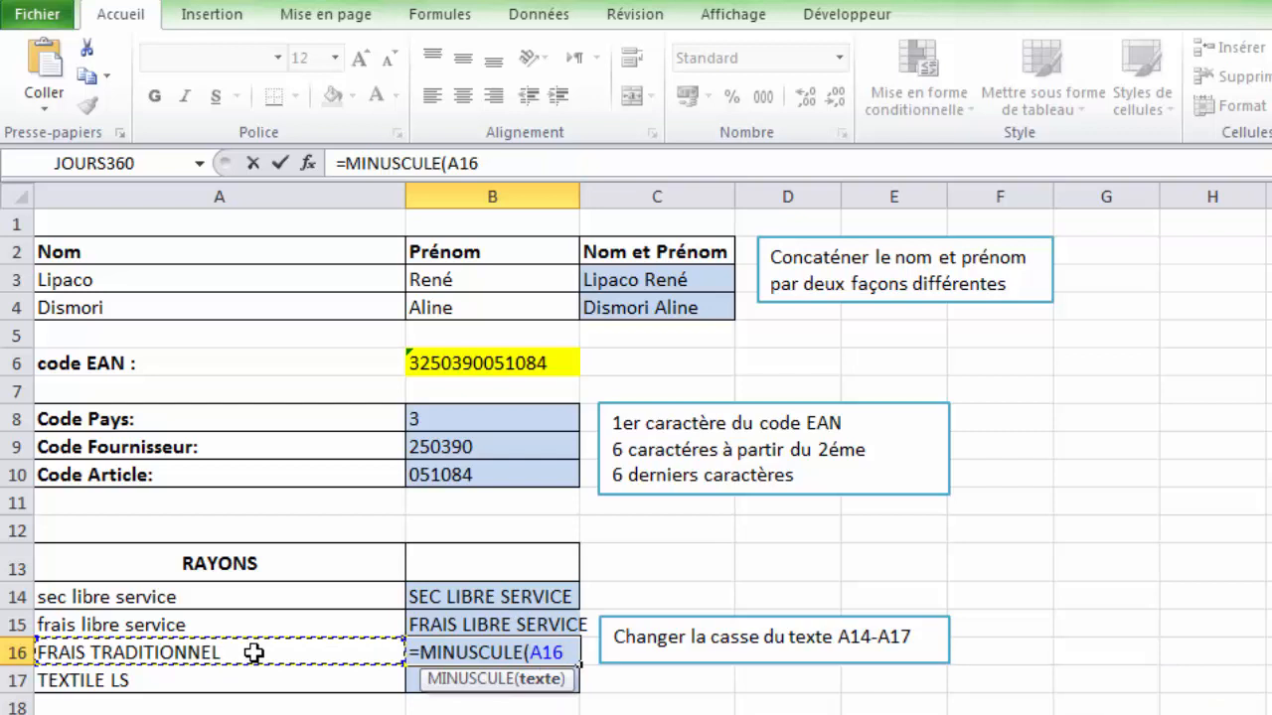
text())
key(Return)
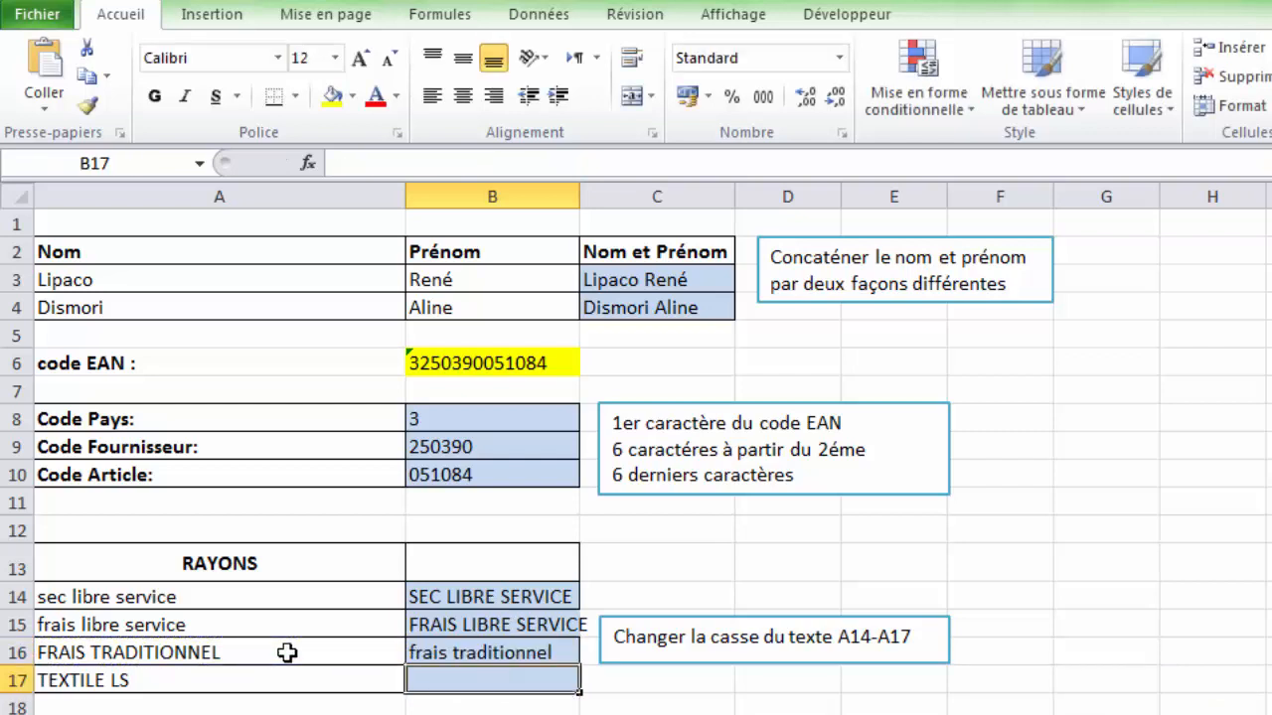
- Copy the lowercase formula from B16 down to B17 for TEXTILE LS
click(509, 658)
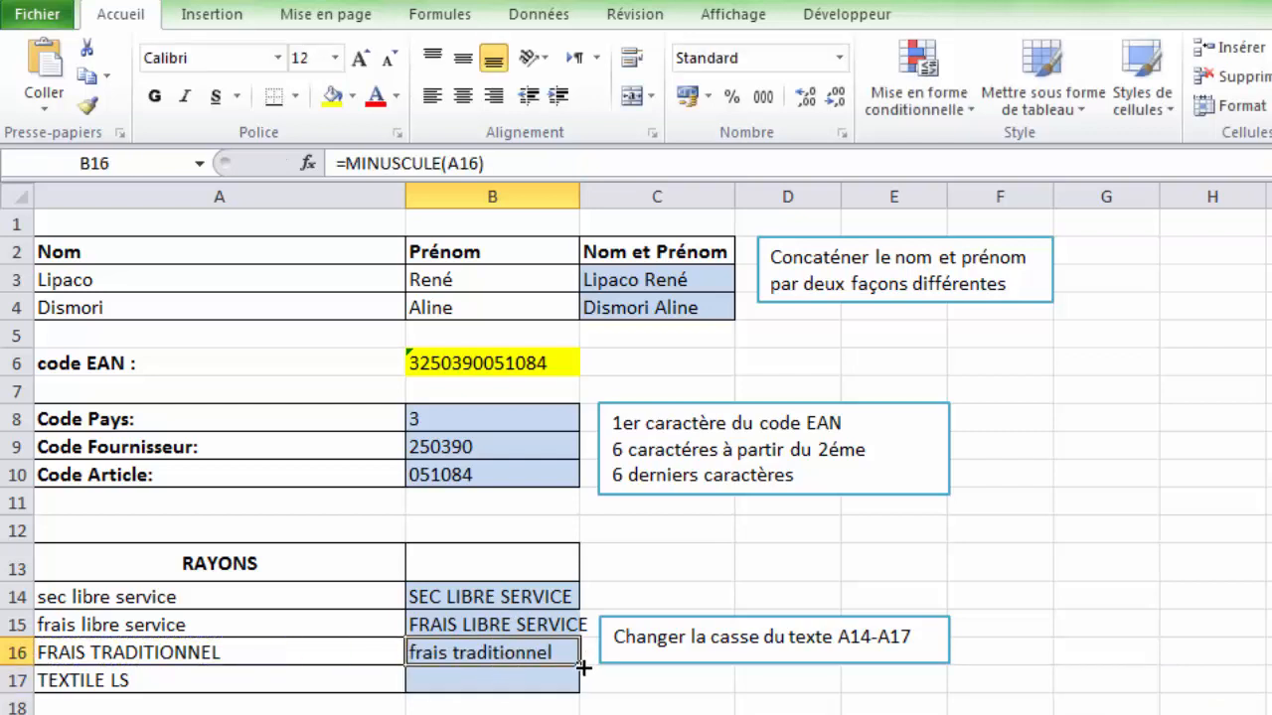
drag(581, 672, 547, 675)
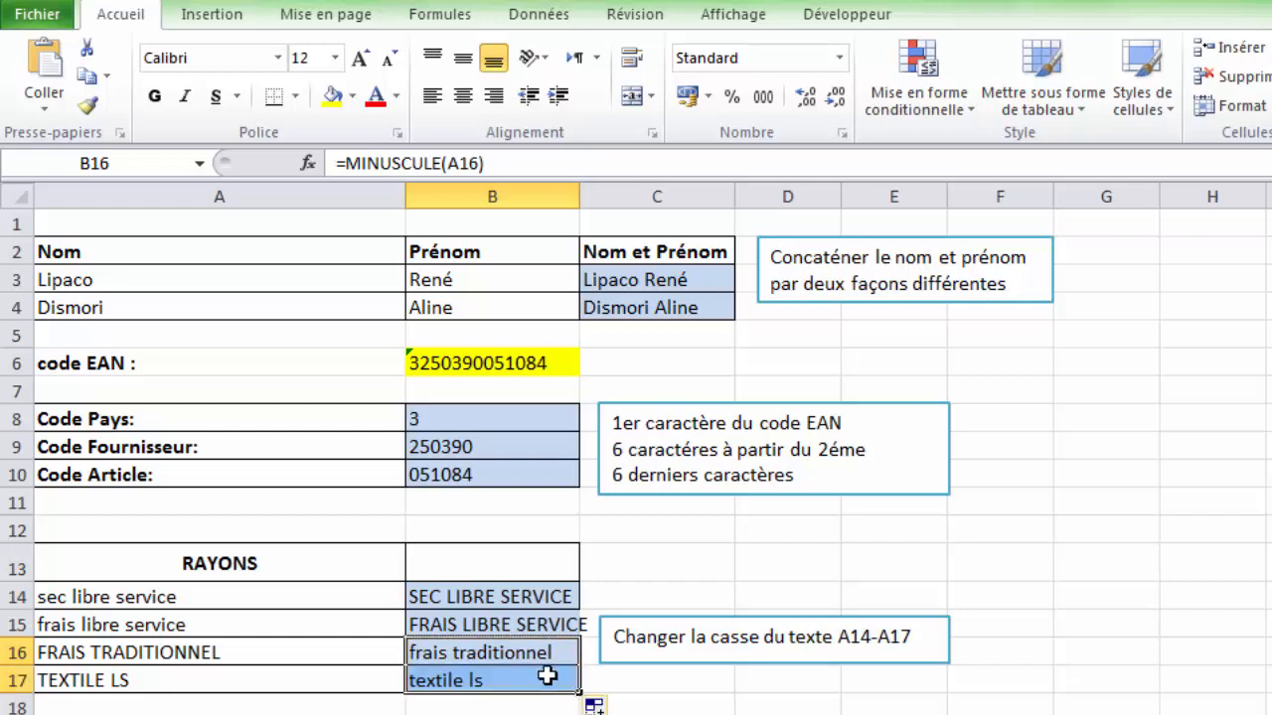
click(497, 680)
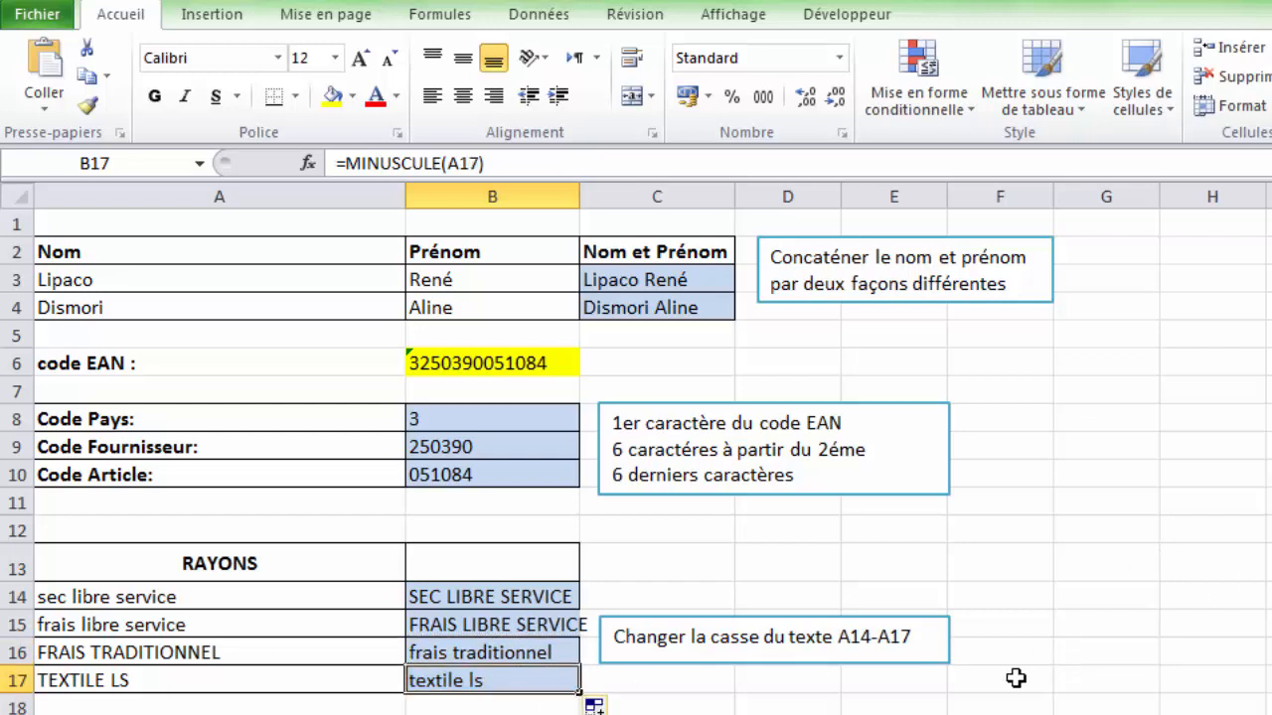
- Look through the remaining text-function exercises below row 17 and dismiss the colour scheme prompt
click(653, 708)
key(Down)
key(Down)
key(Down)
key(Down)
key(Down)
key(Down)
key(Down)
key(Down)
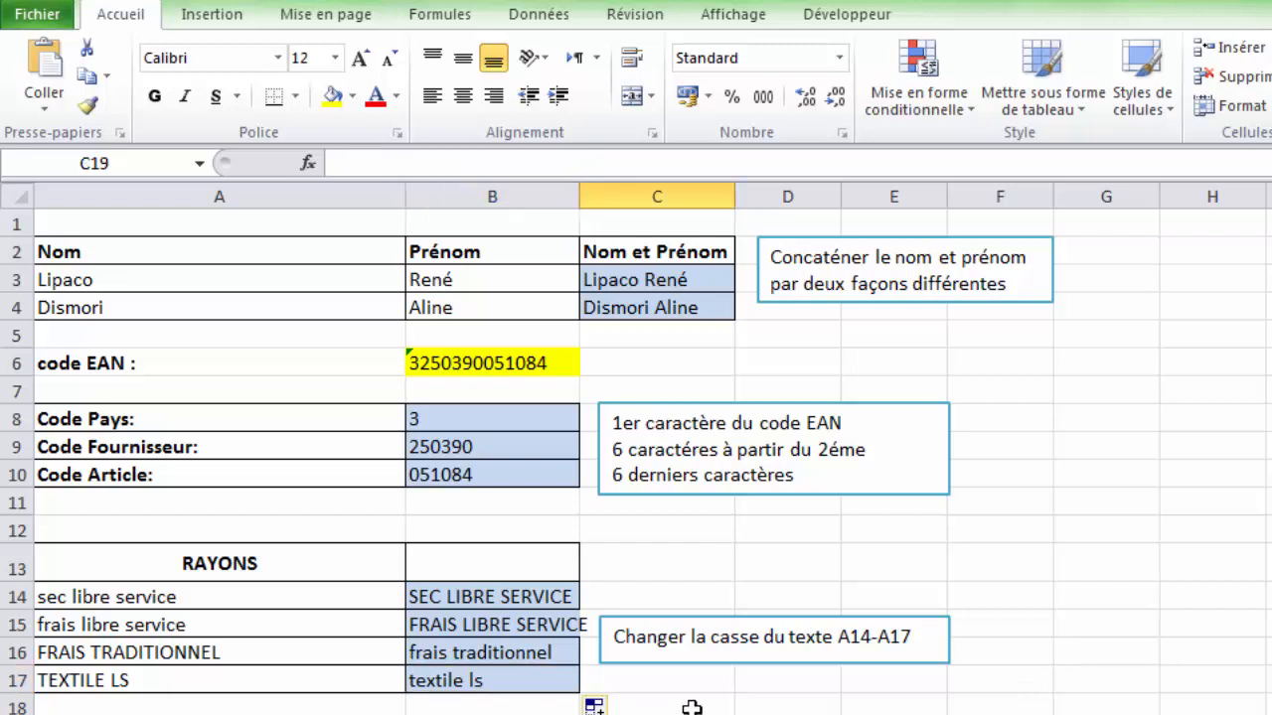
key(Down)
key(Down)
key(Down)
key(Down)
key(Down)
key(Down)
key(Down)
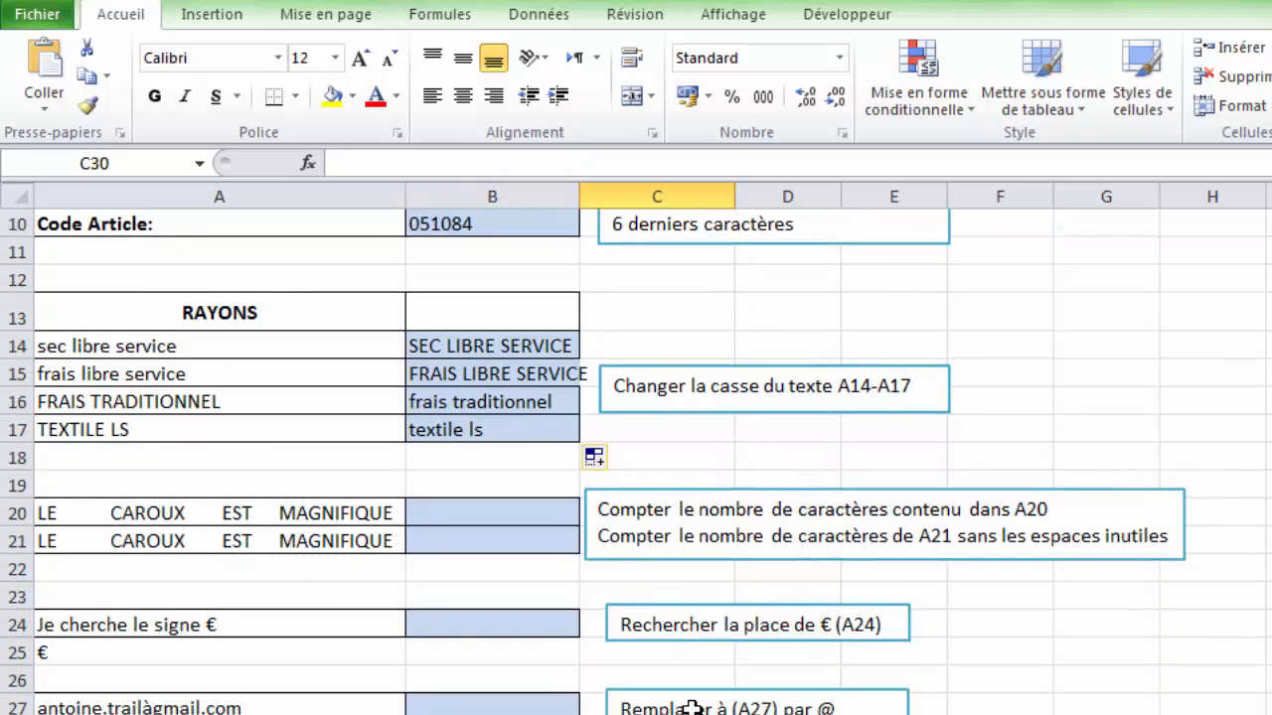
key(Down)
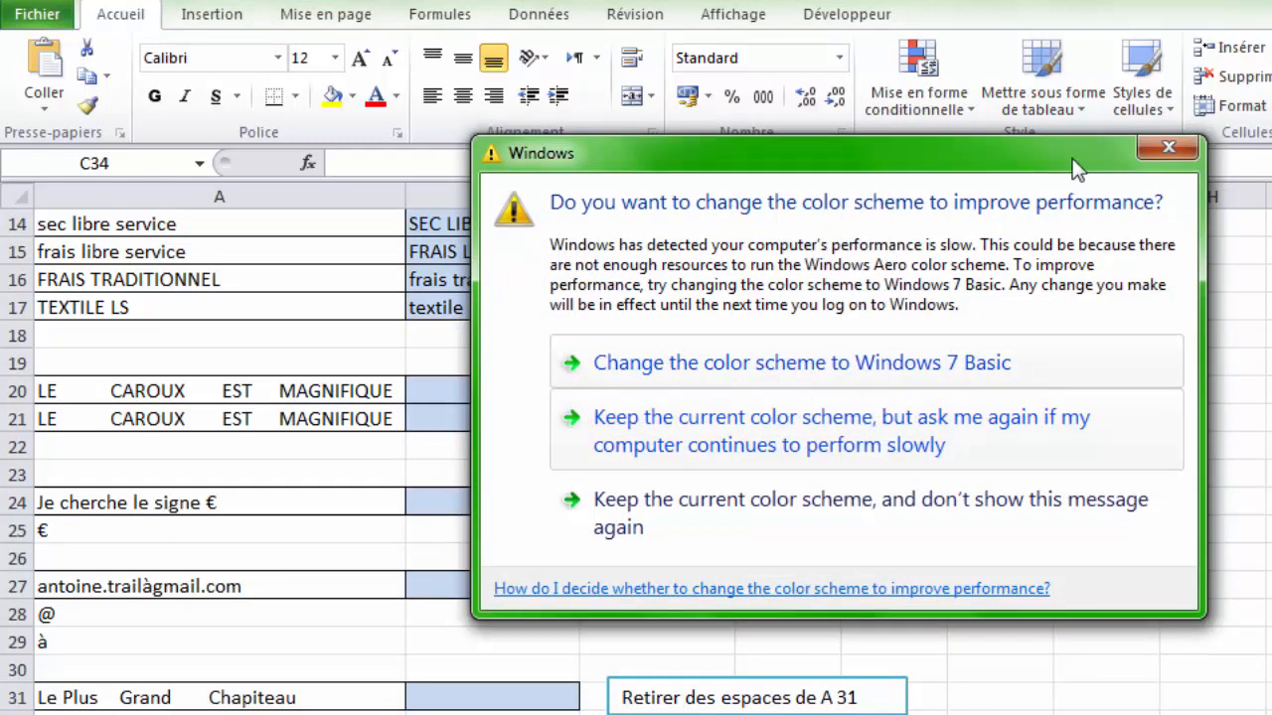
click(1169, 149)
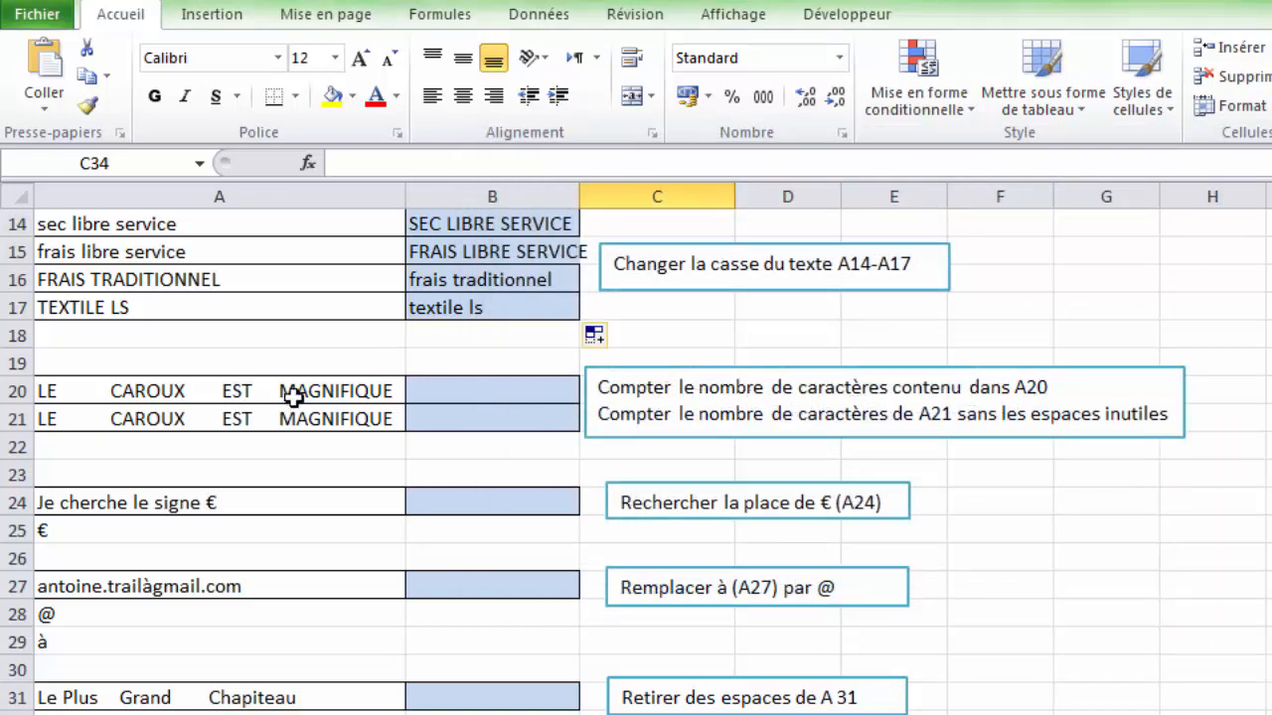
- Count the characters of A20 in cell B20 with =NBCAR(A20)
click(439, 389)
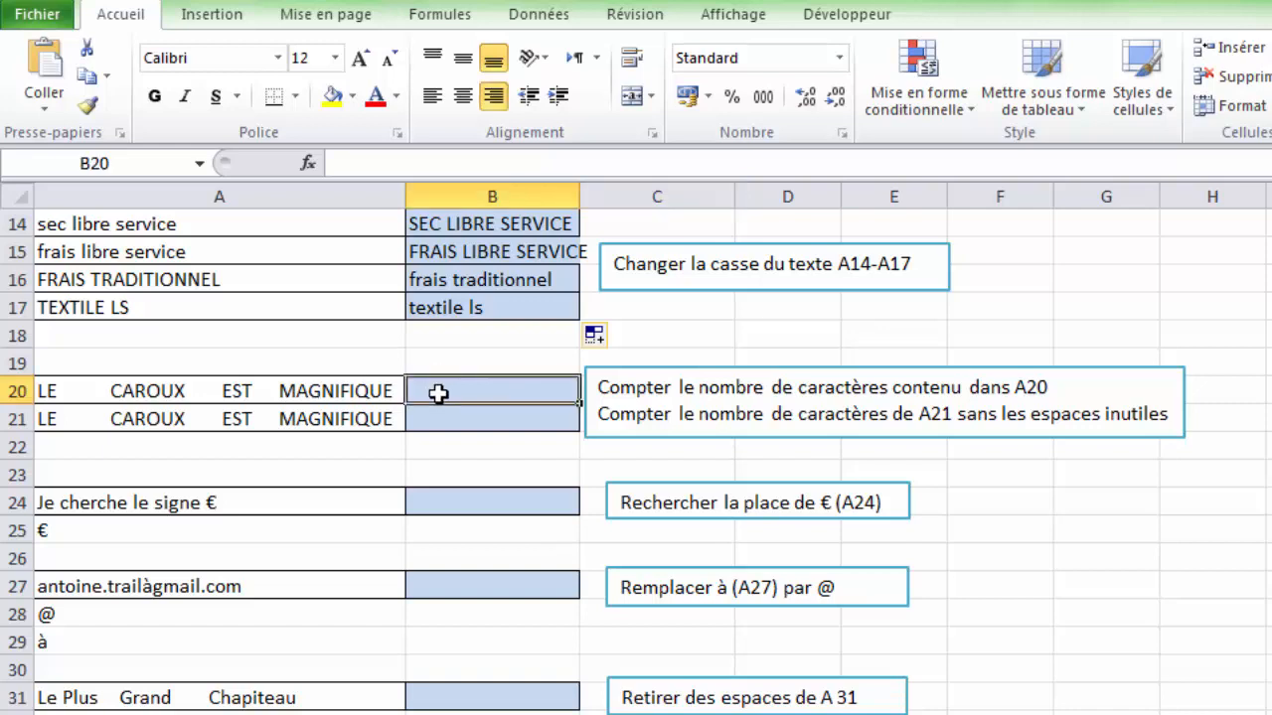
text(=)
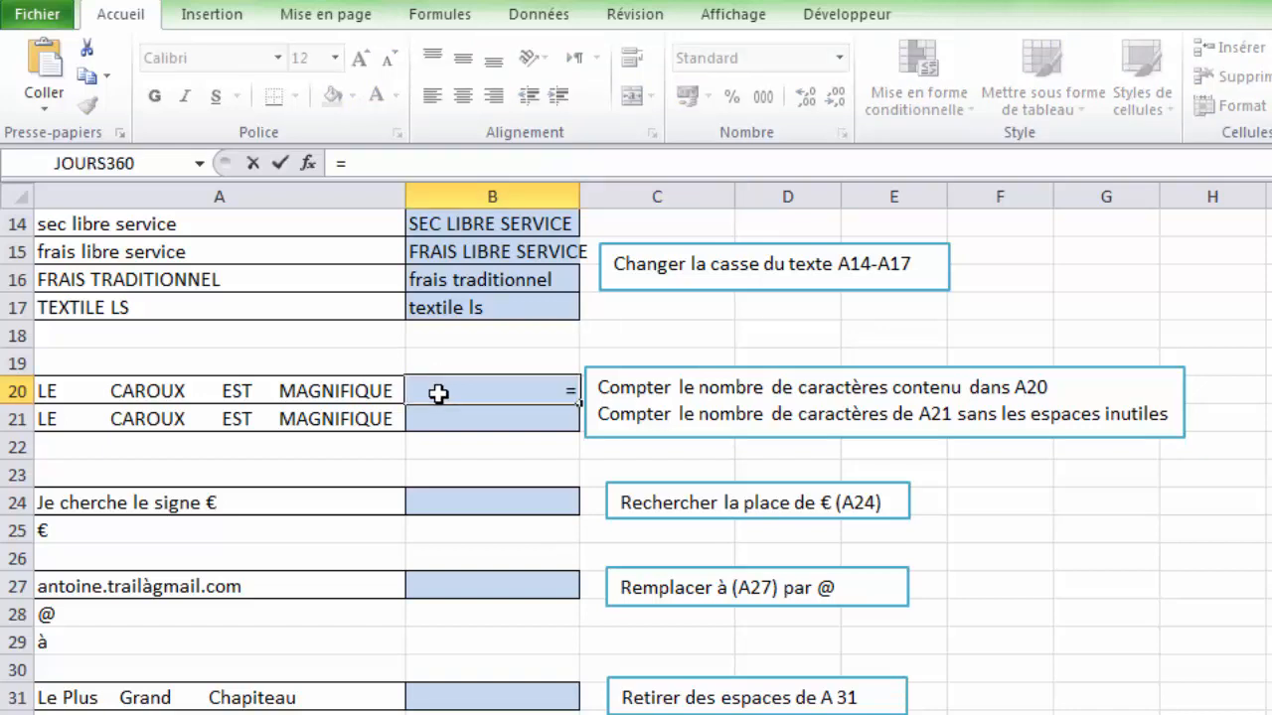
text(nbc)
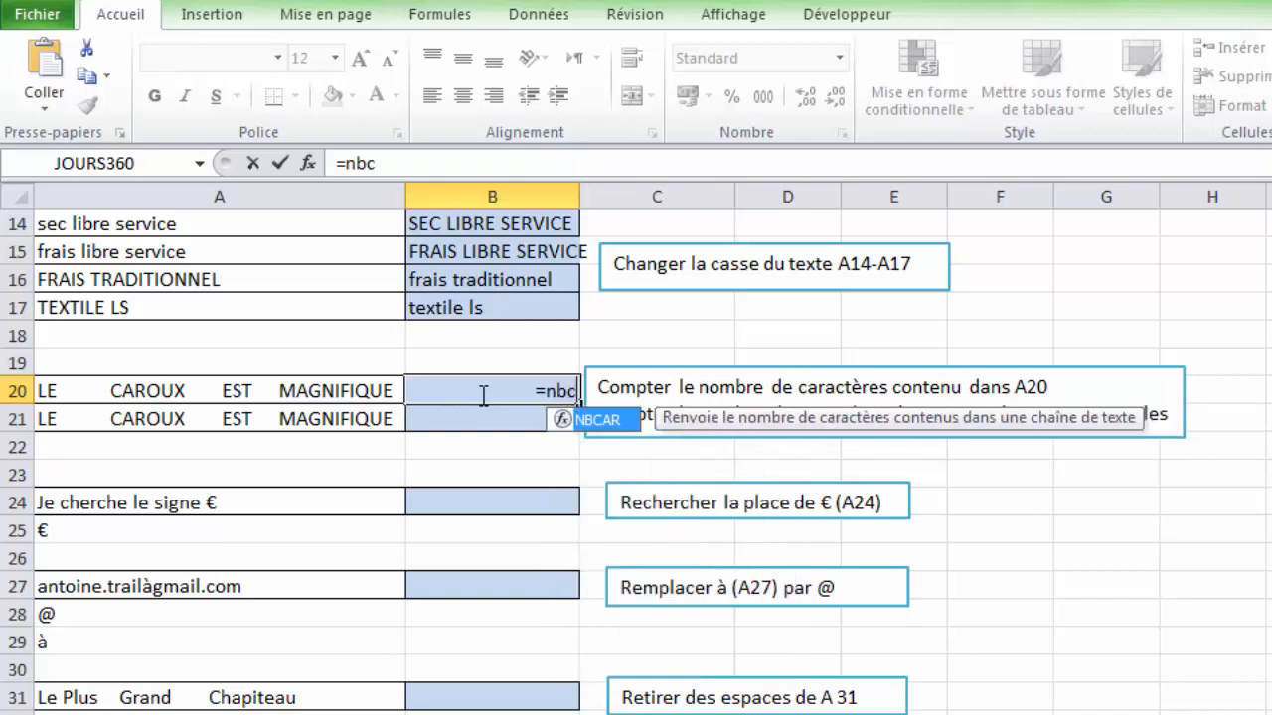
double_click(586, 420)
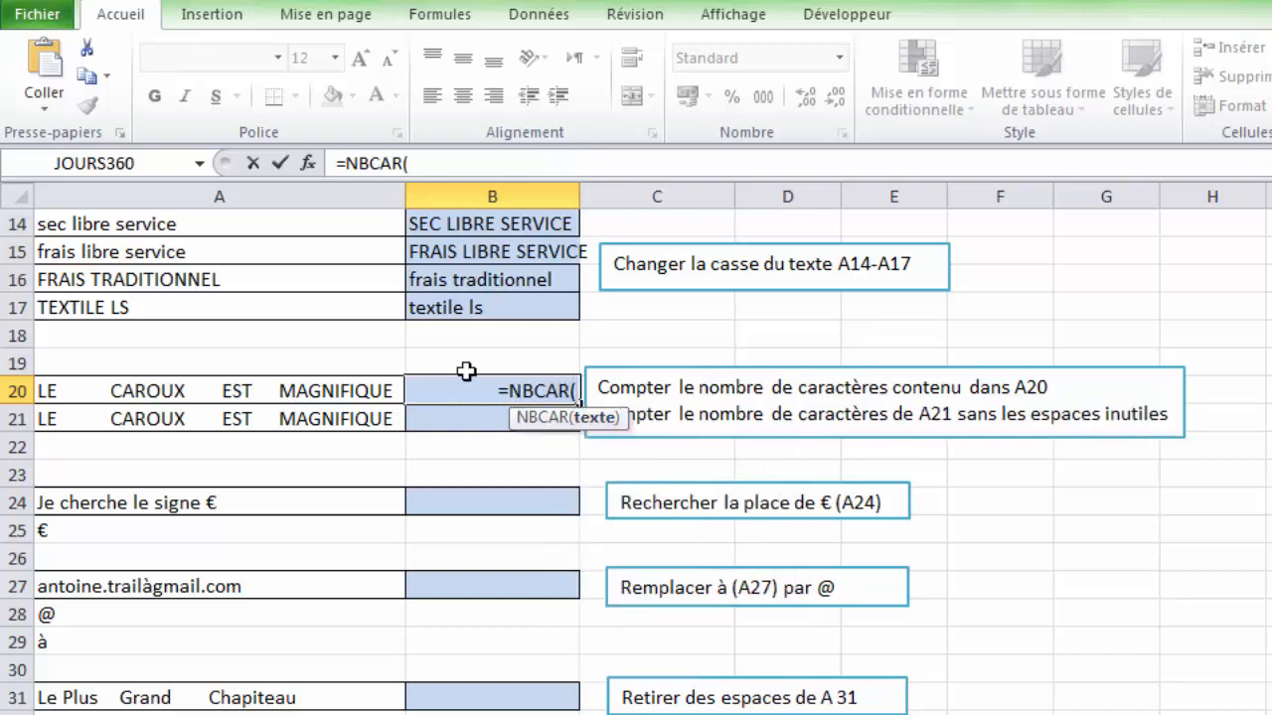
click(319, 391)
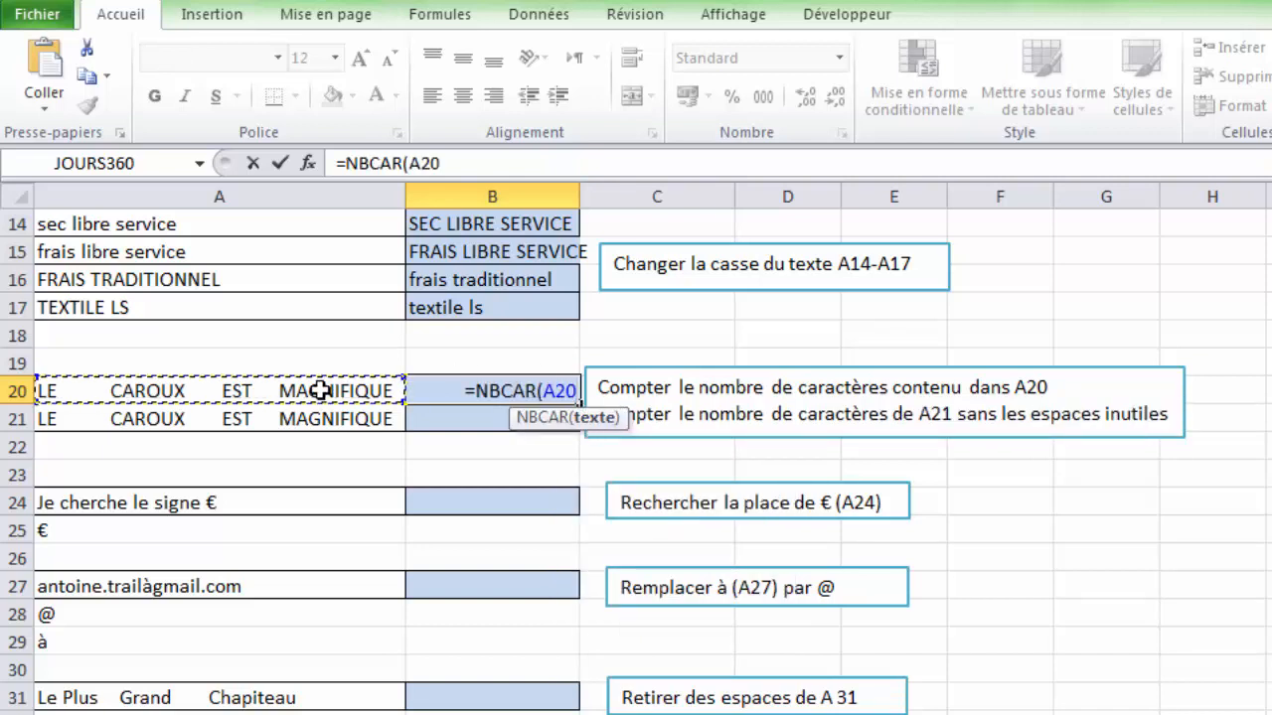
text())
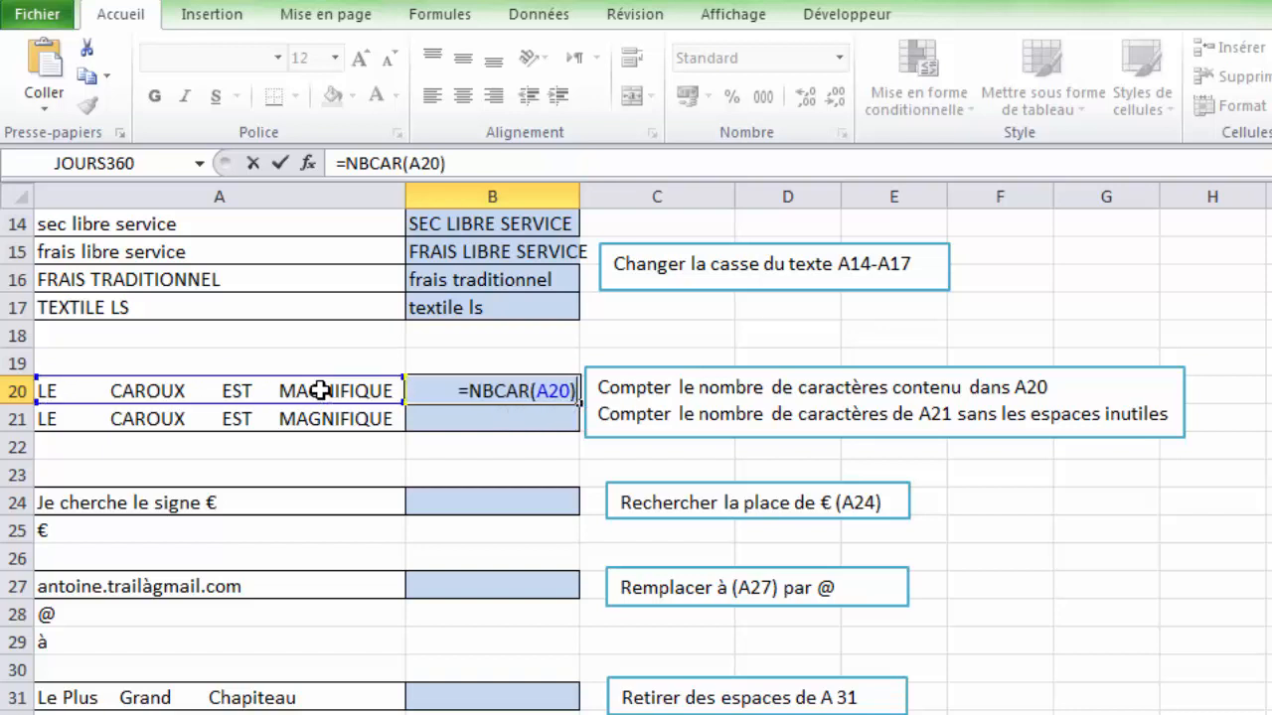
key(Return)
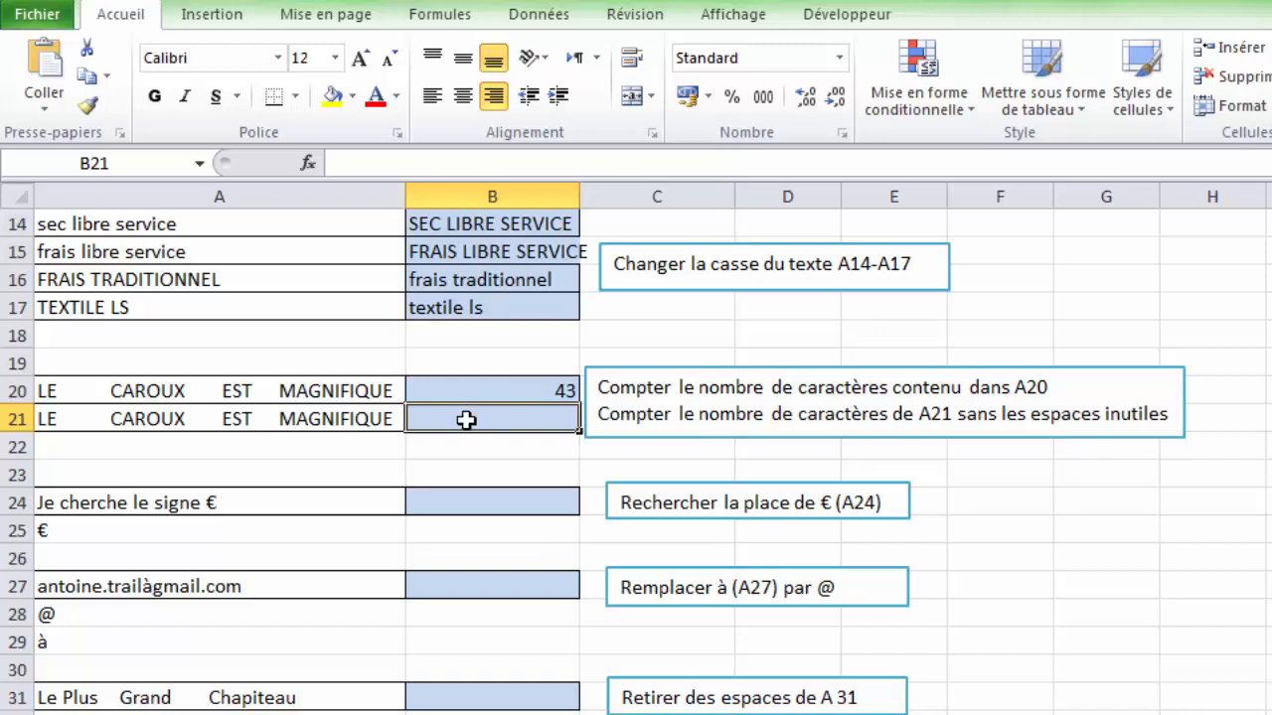
- Count the characters of A21 without unnecessary spaces in B21 with =NBCAR(SUPPRESPACE(A21))
text(=)
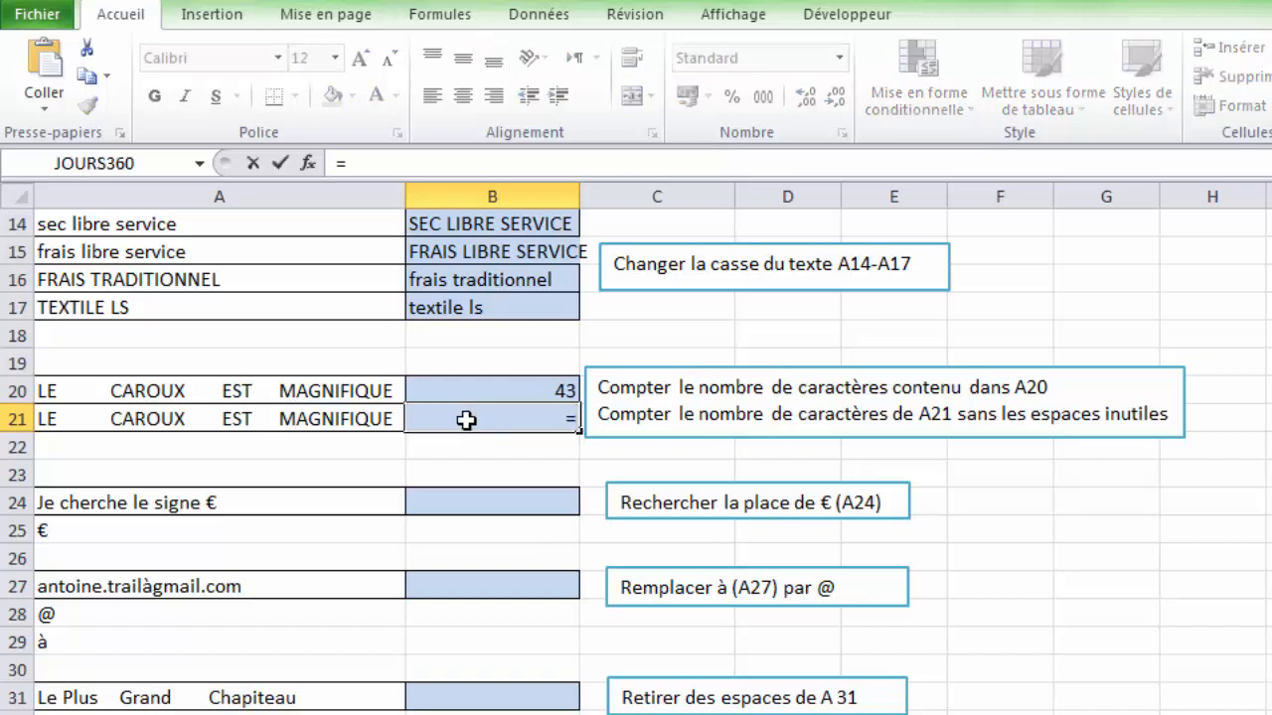
text(nbc)
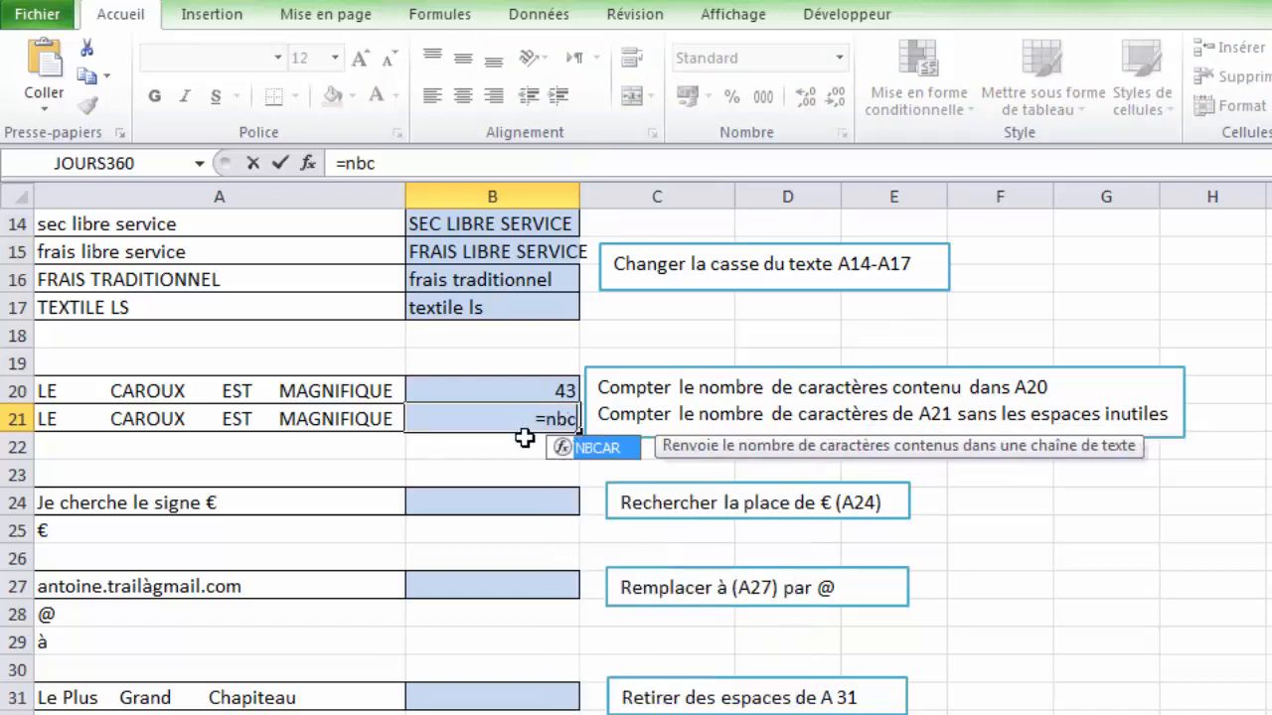
double_click(583, 446)
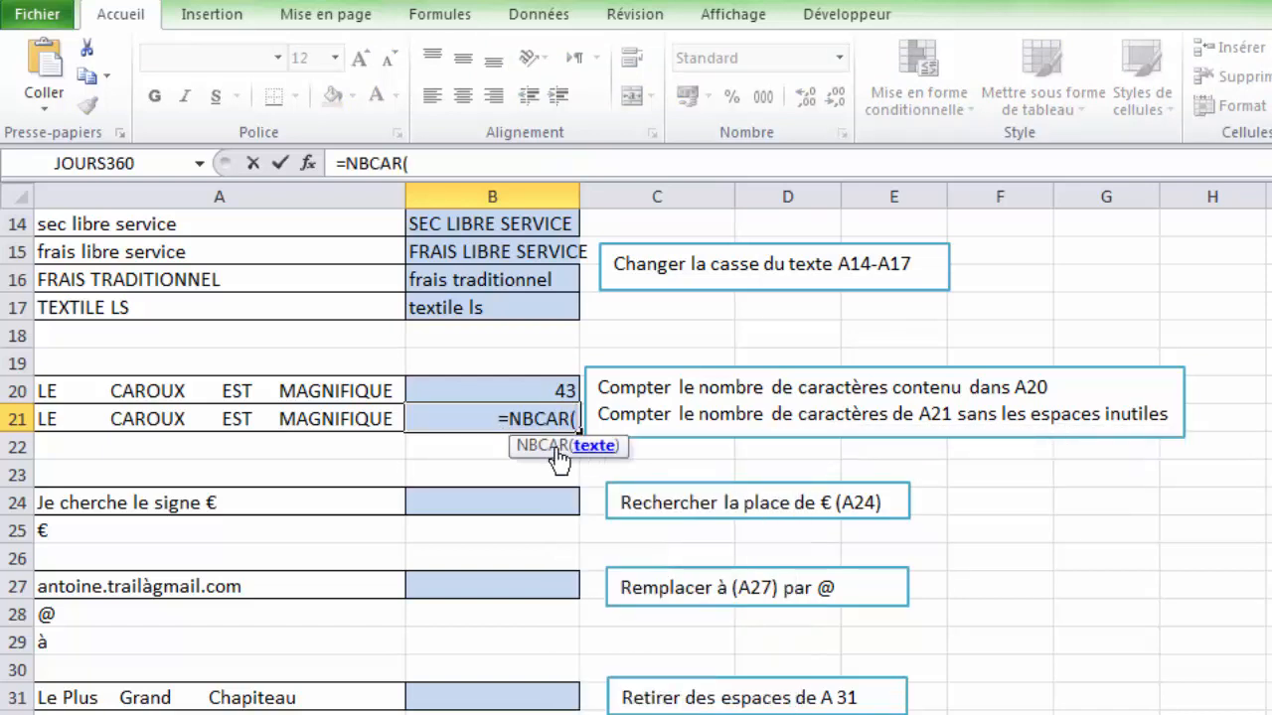
text(sup)
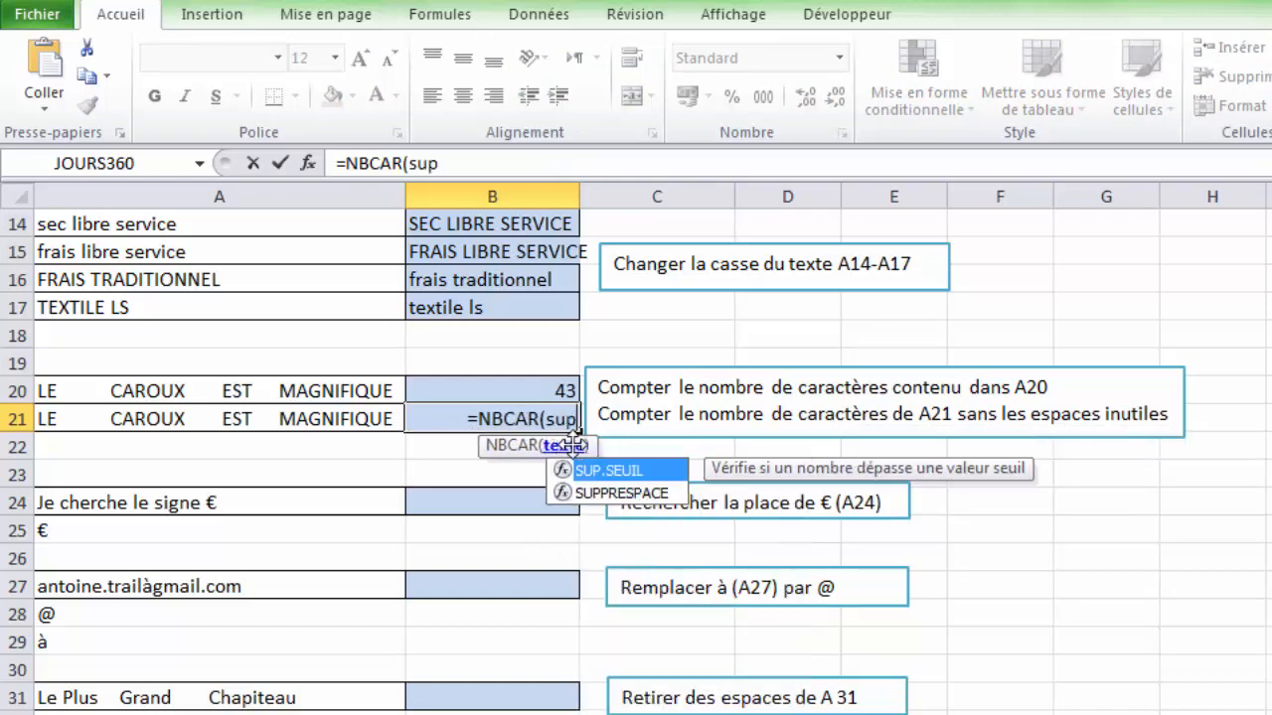
double_click(626, 493)
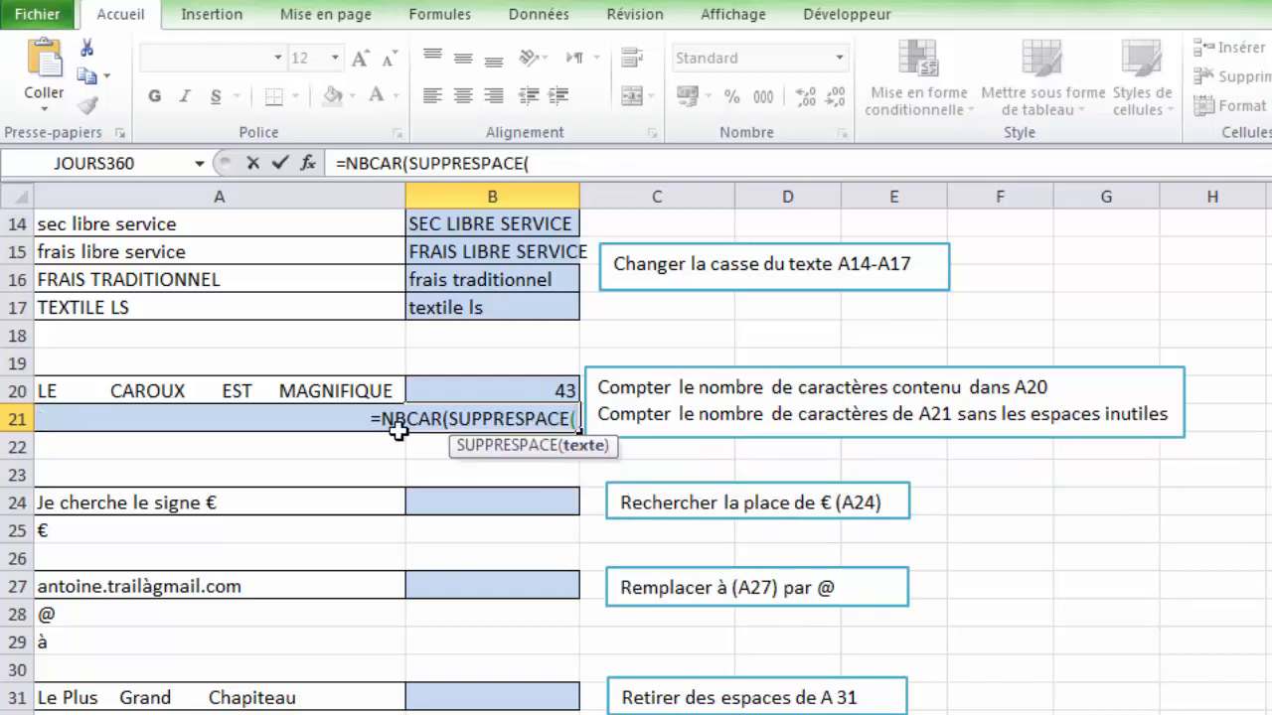
click(333, 391)
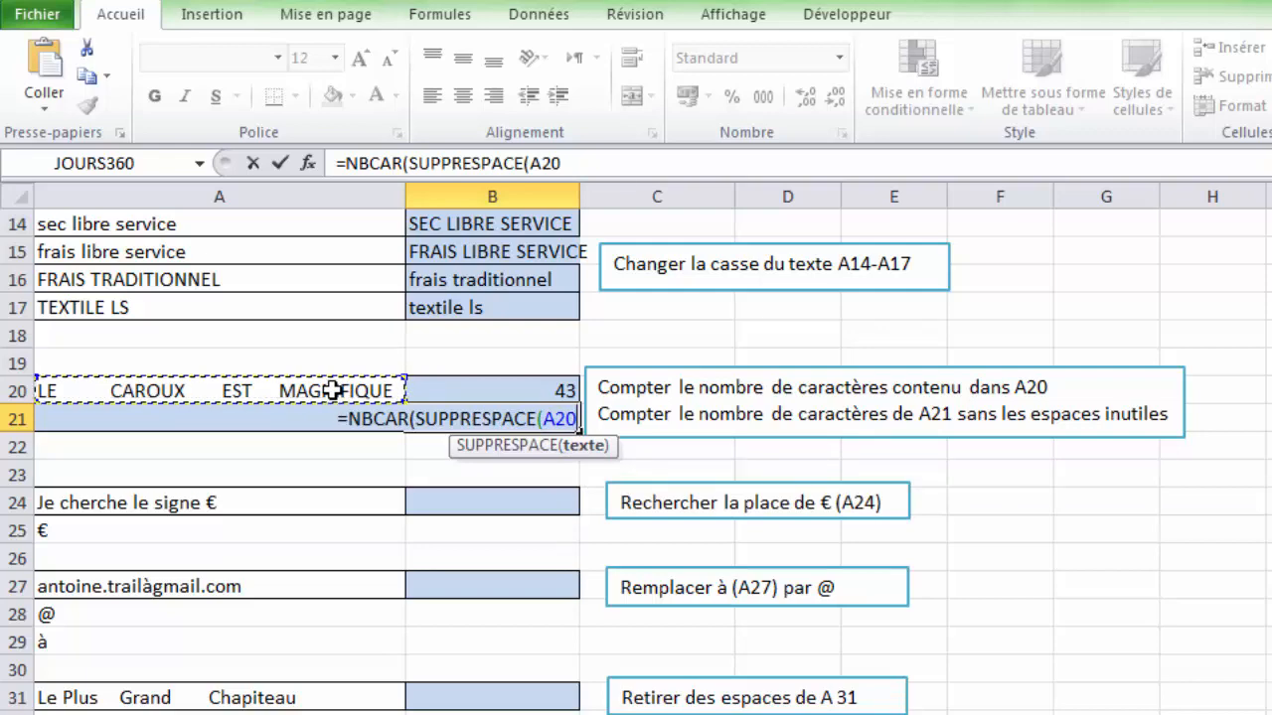
key(Down)
text())
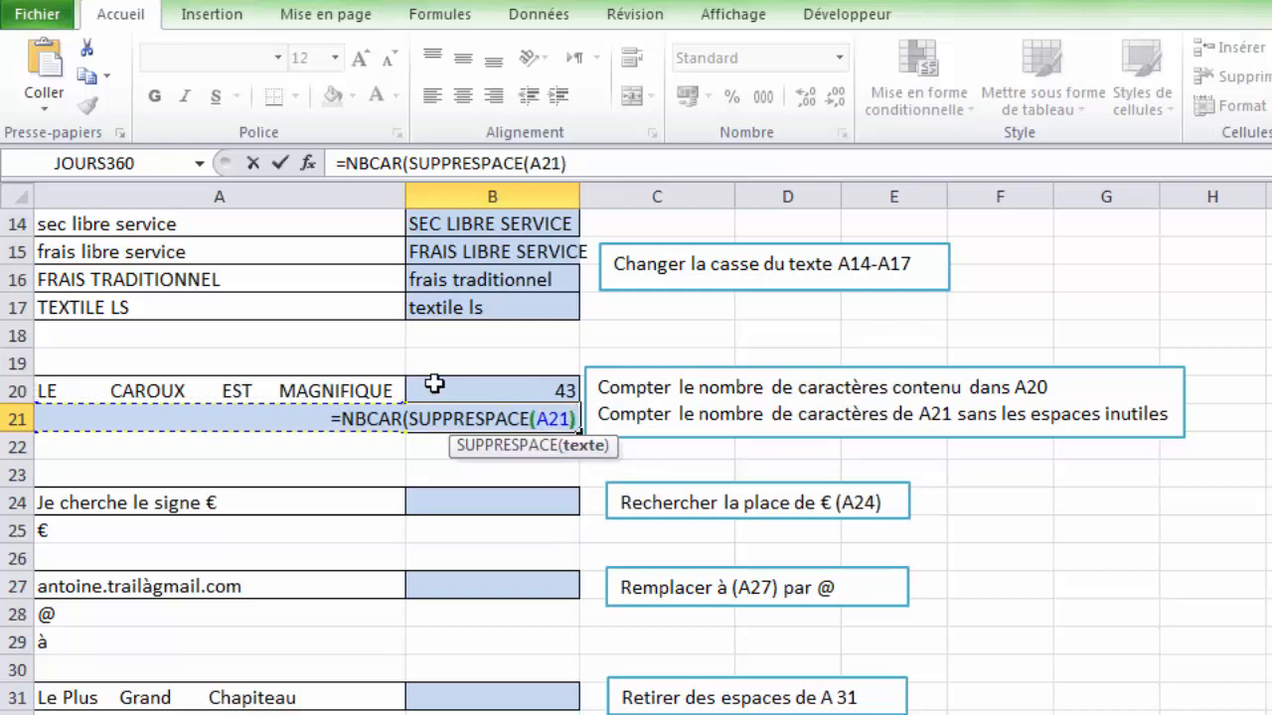
key(Return)
key(Return)
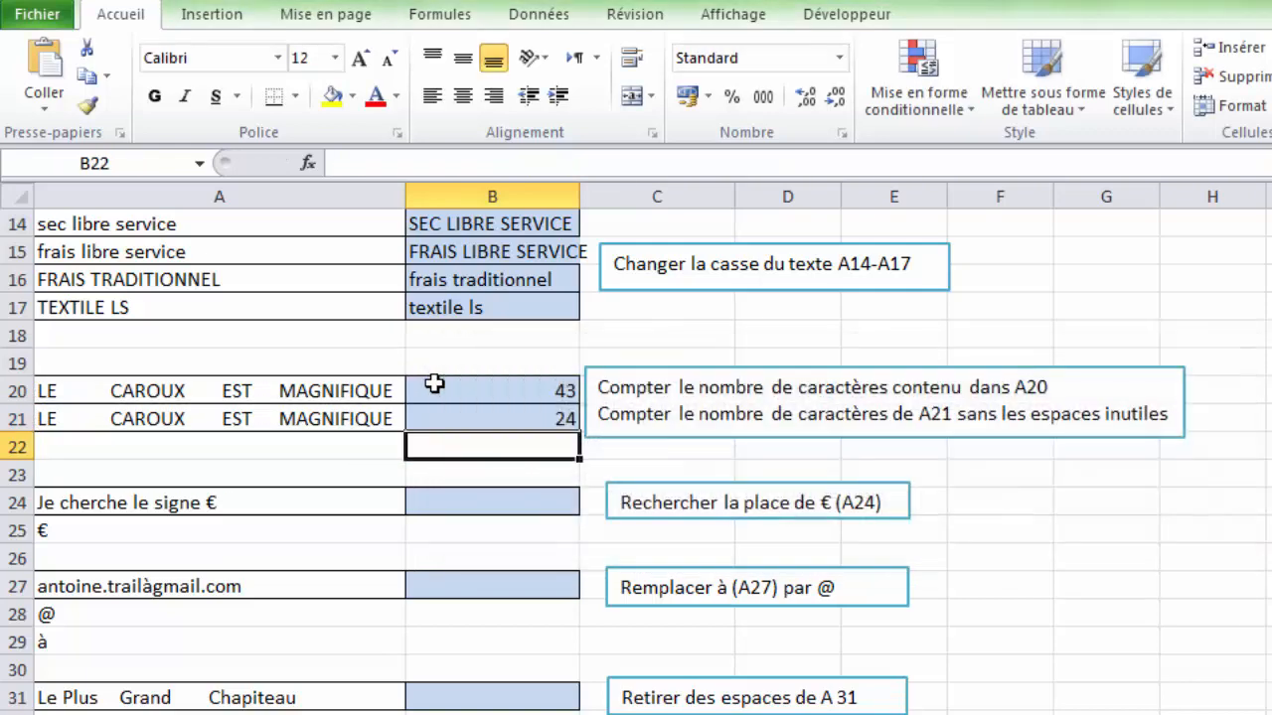
- Examine the nested SUPPRESPACE part of the formula in B21 and leave the cell
click(503, 420)
double_click(503, 421)
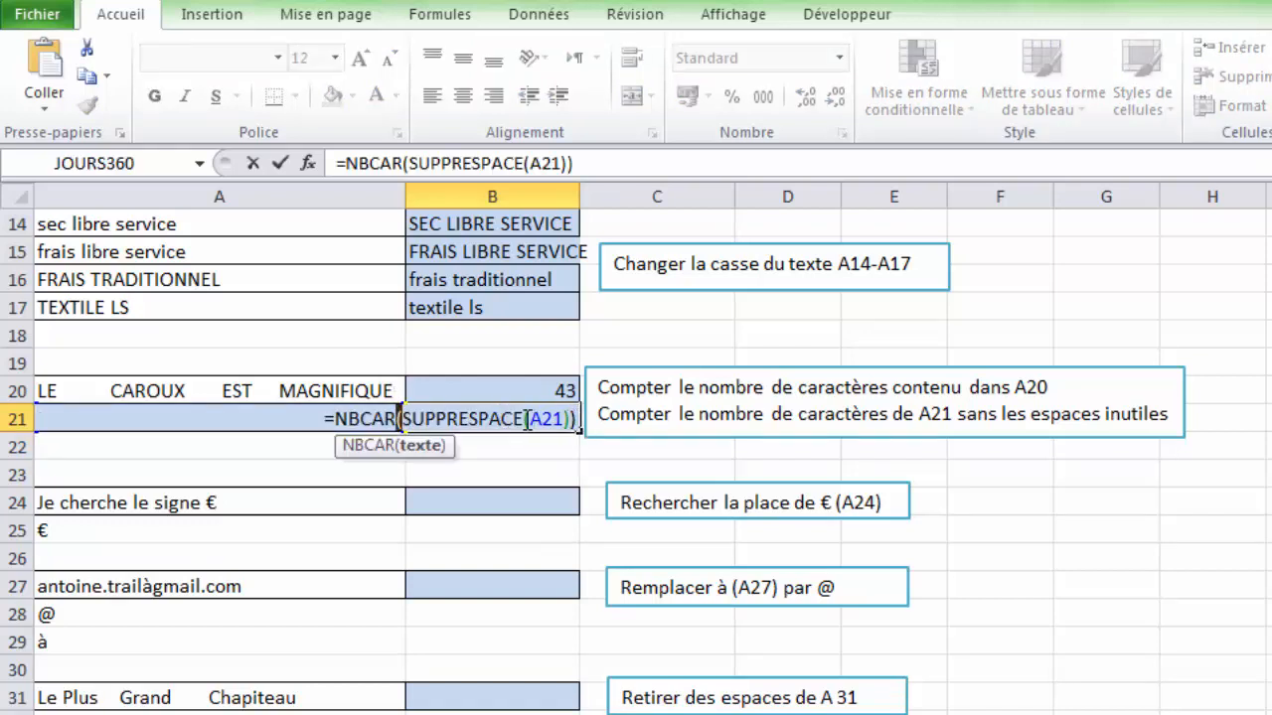
drag(526, 419, 514, 419)
key(Return)
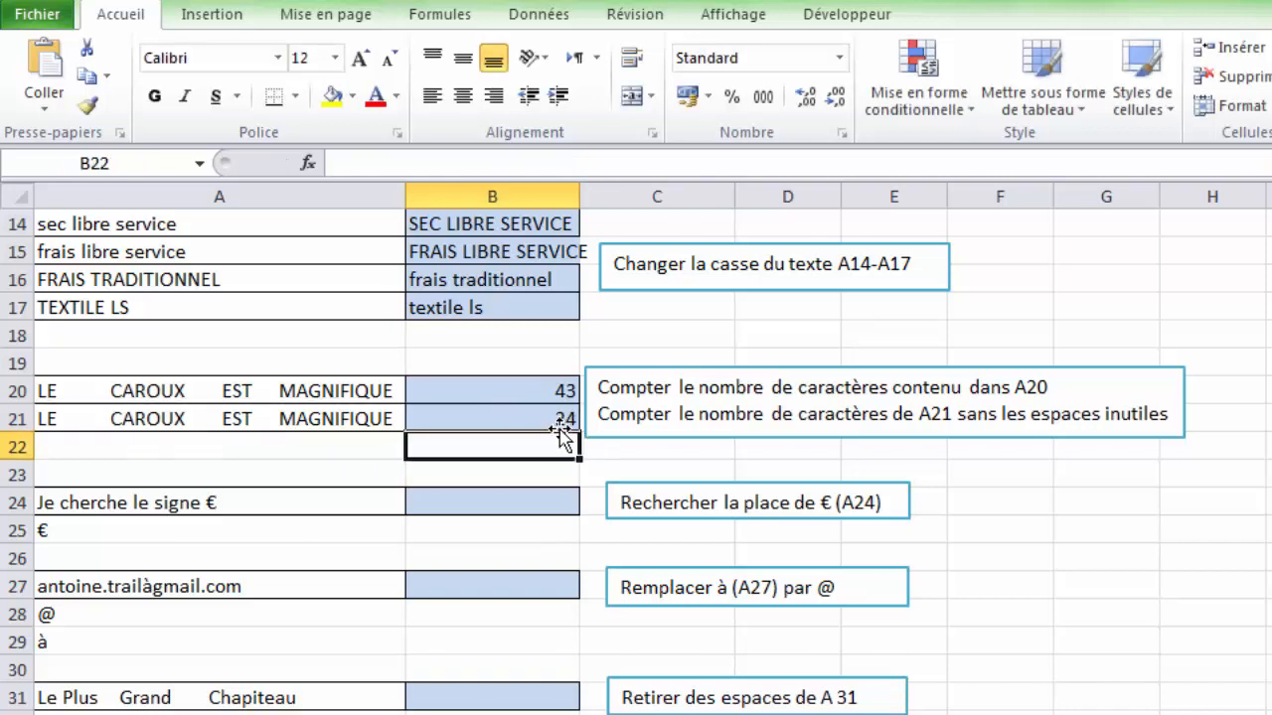
click(559, 419)
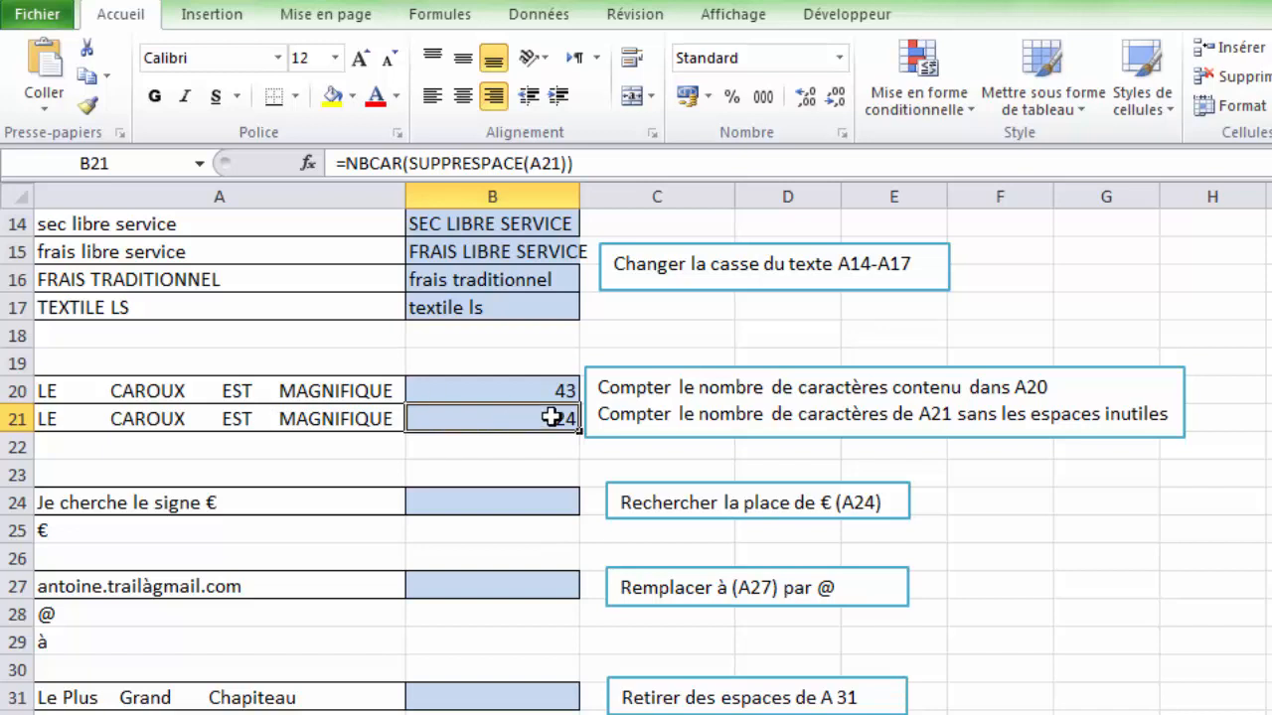
- Try deleting the extra spaces between EST and MAGNIFIQUE in A21, and discard the edit
click(267, 420)
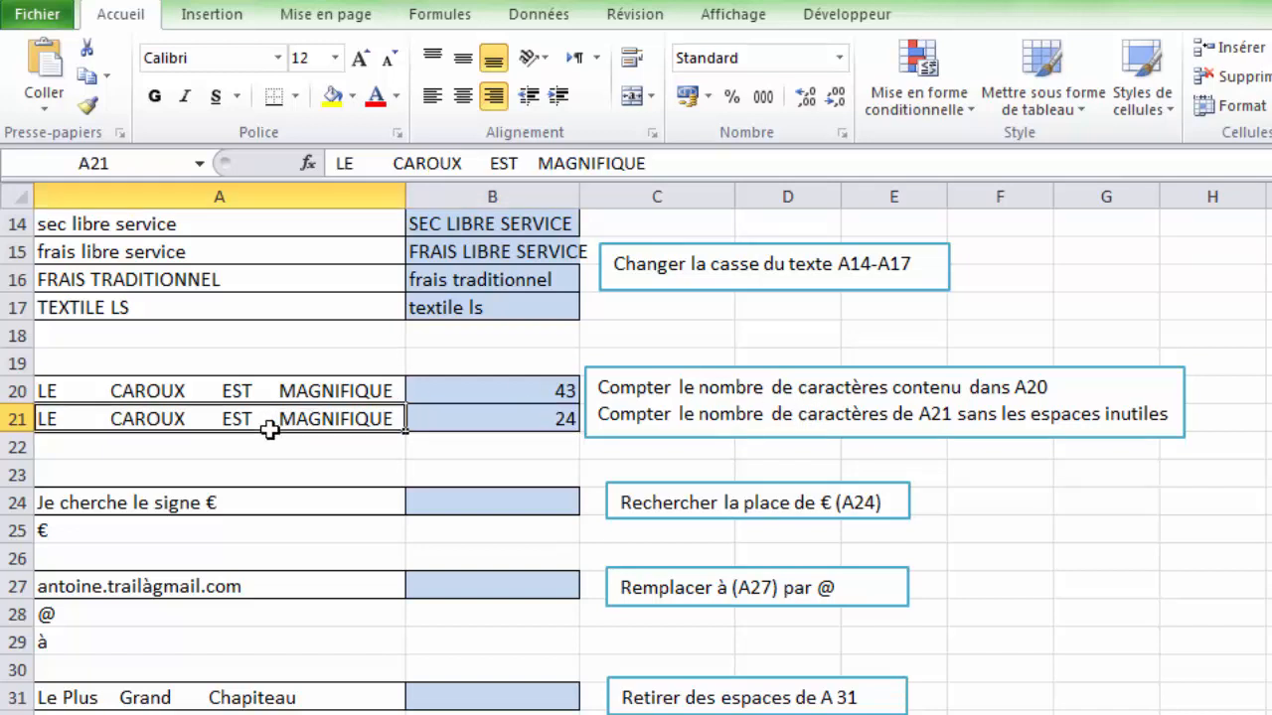
key(Down)
key(Down)
double_click(270, 419)
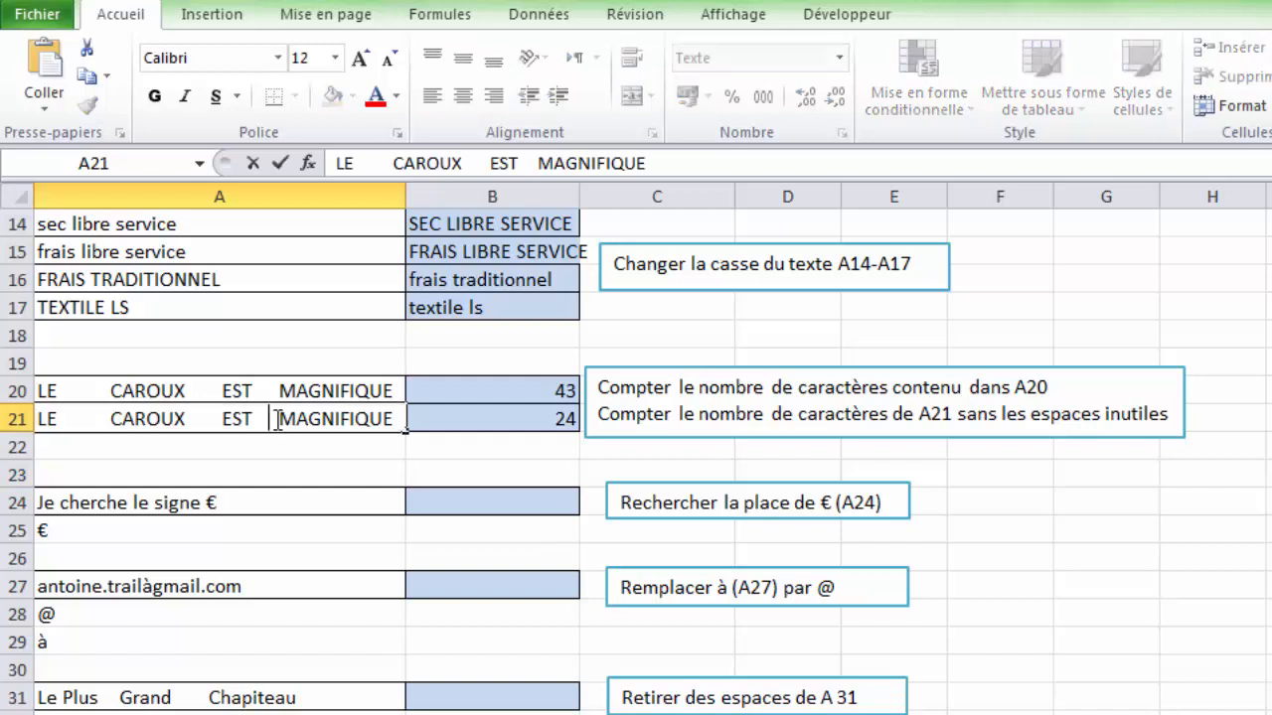
drag(274, 420, 265, 419)
key(Right)
key(Right)
key(Delete)
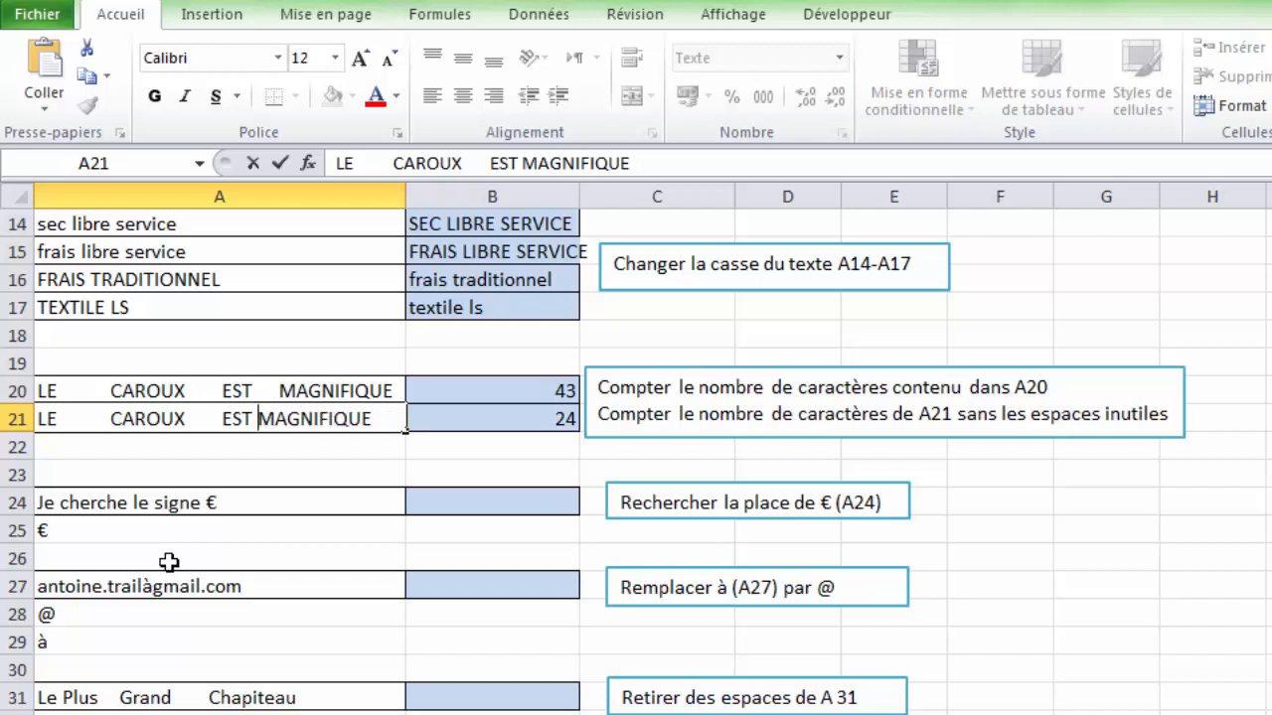
key(Escape)
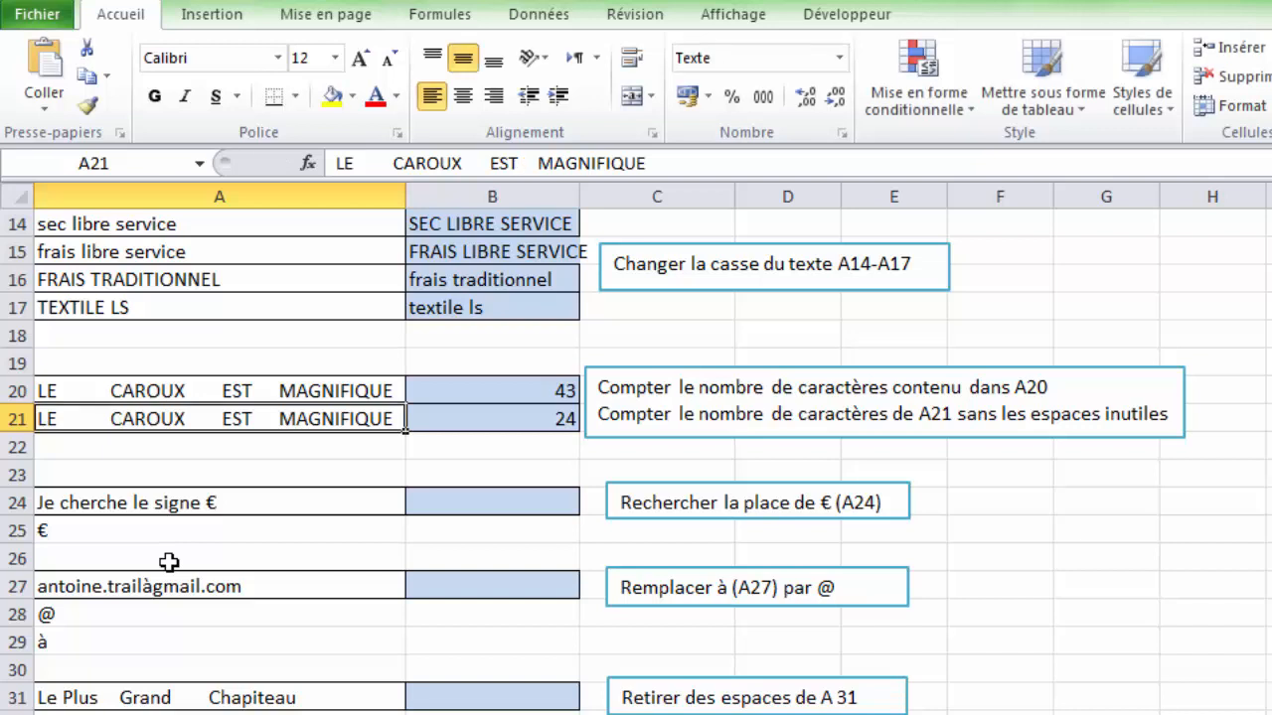
- Find the position of the € sign from A25 within A24, entering =CHERCHE(A25;A24) in B24
click(500, 502)
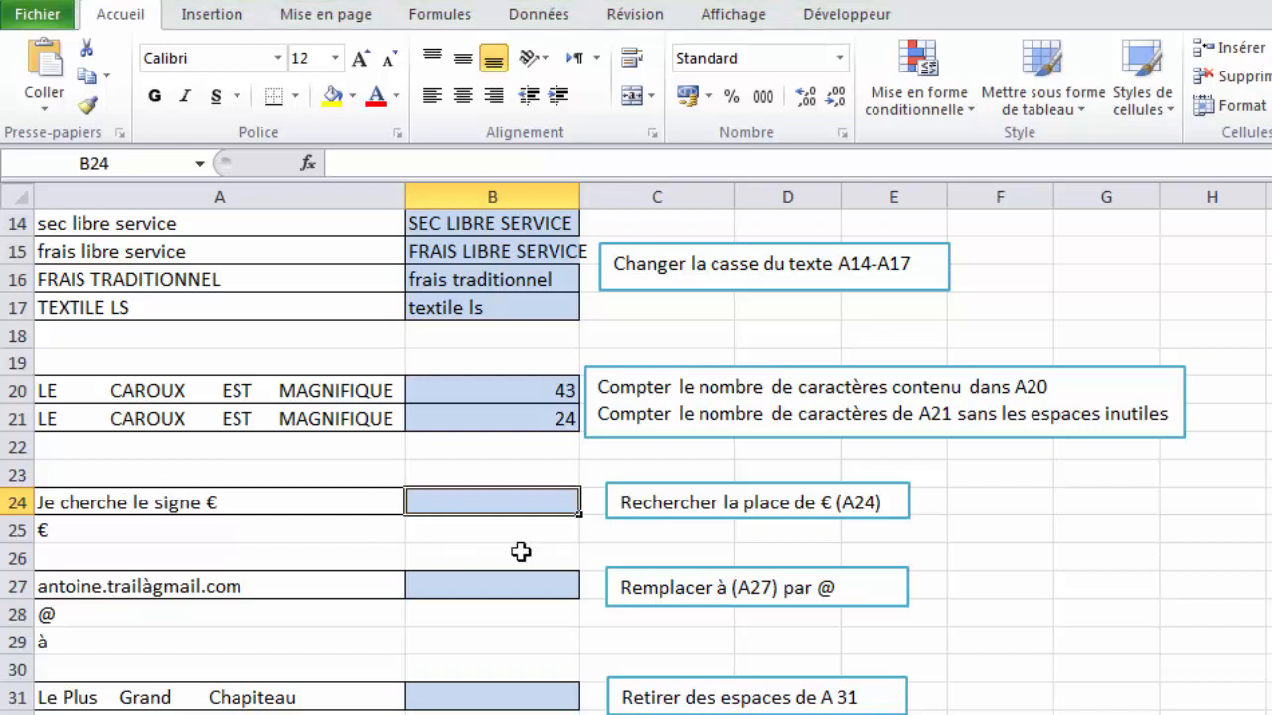
text(=)
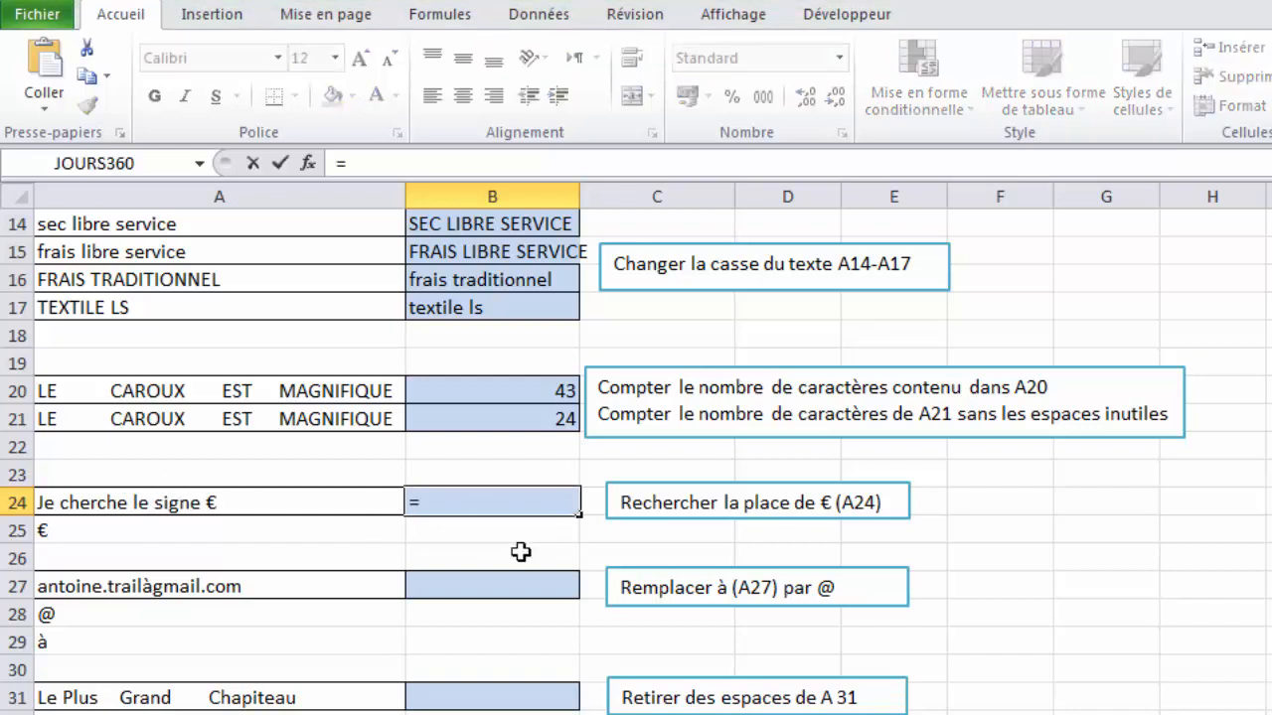
text(cherc)
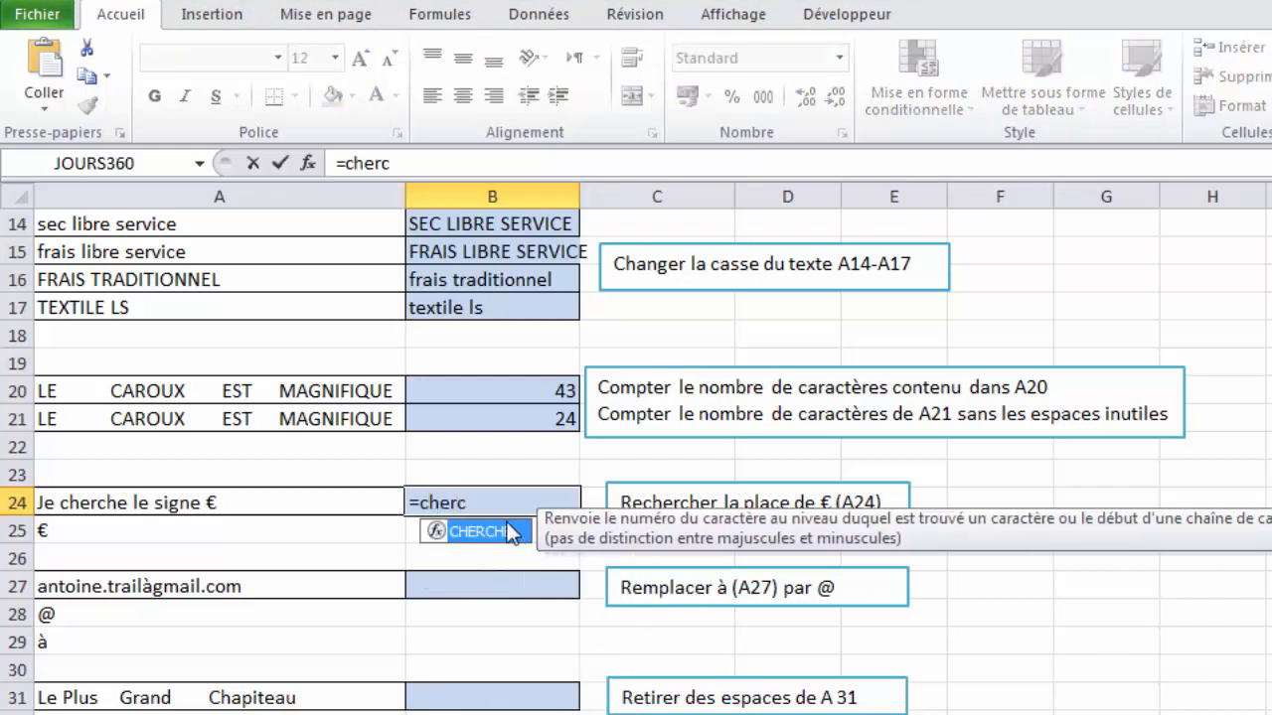
double_click(513, 531)
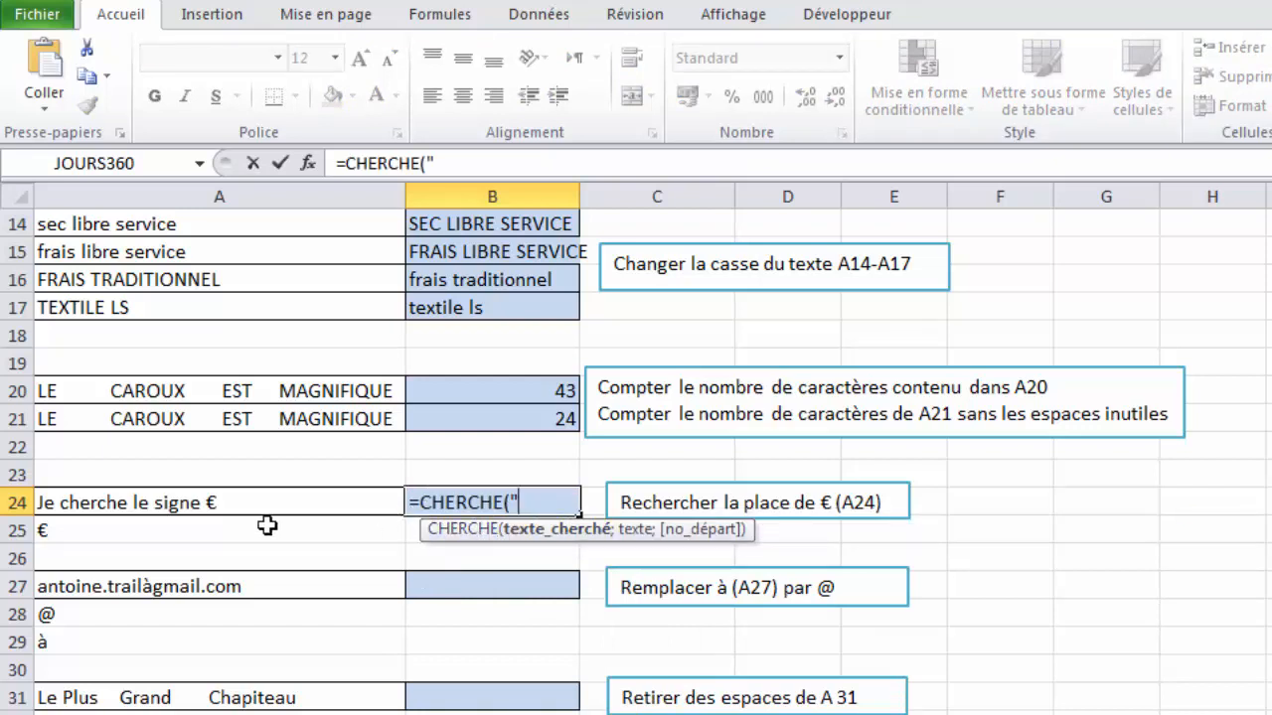
click(195, 532)
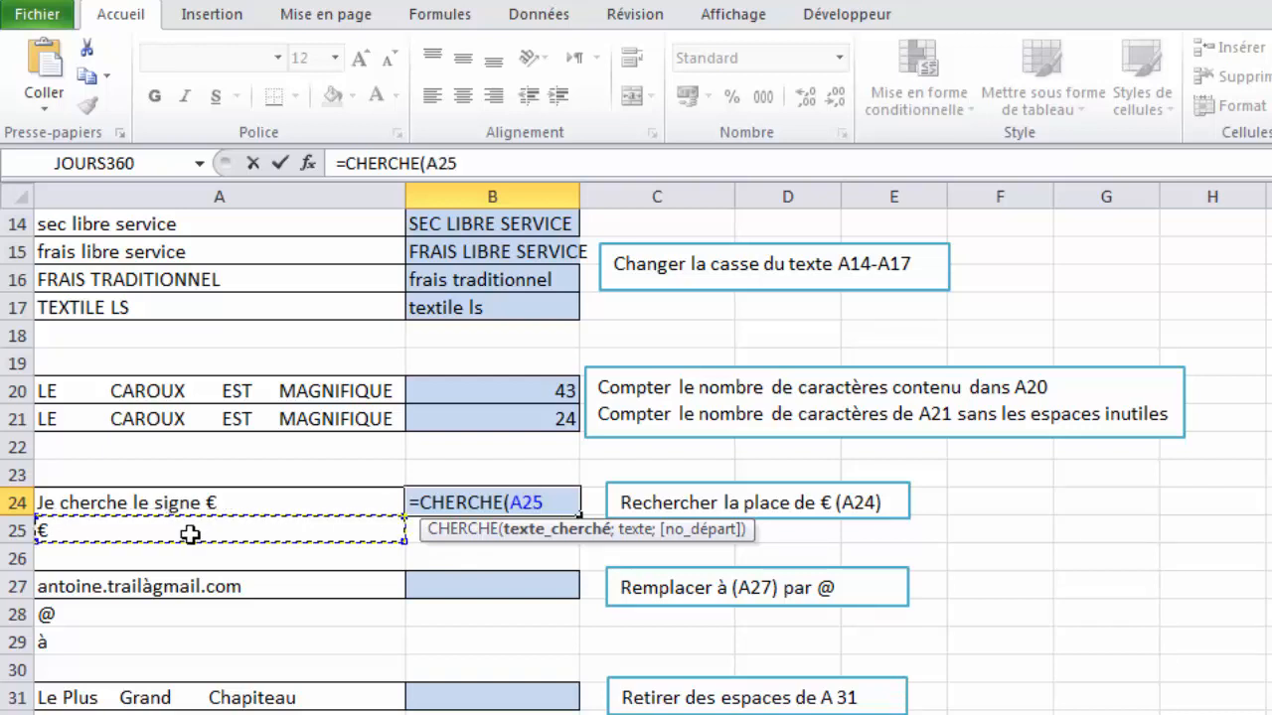
text(;)
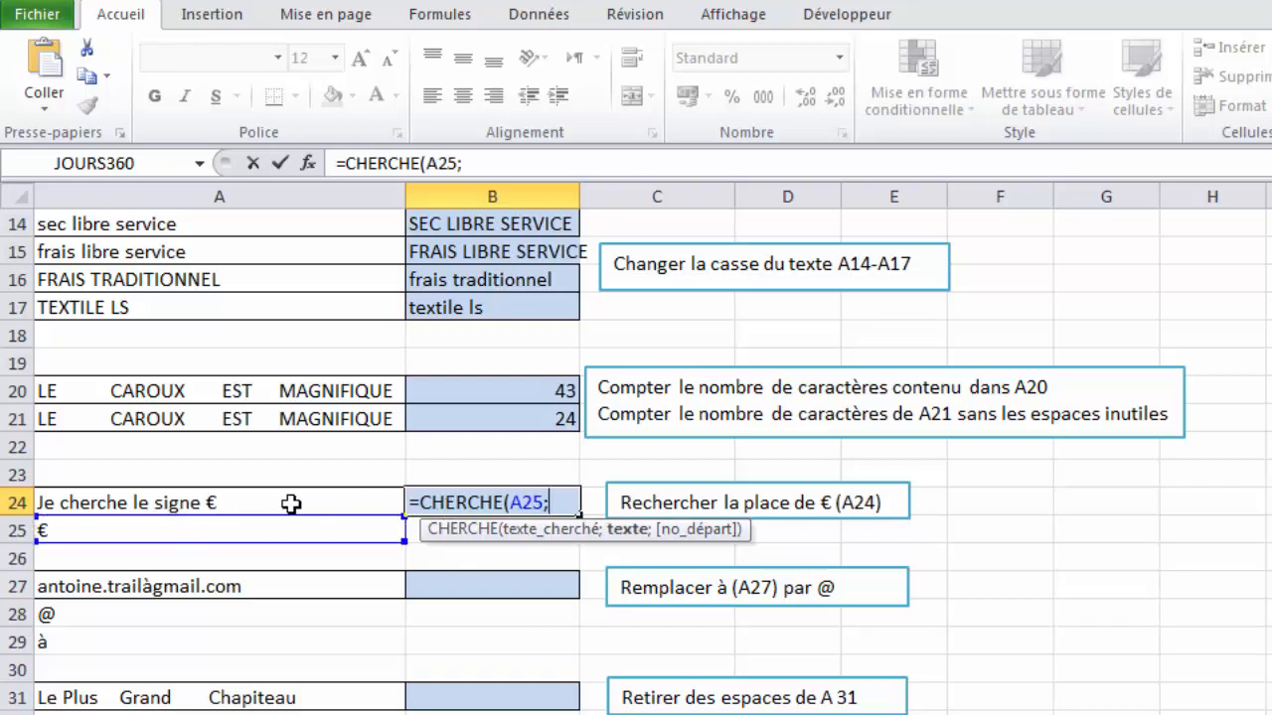
click(220, 504)
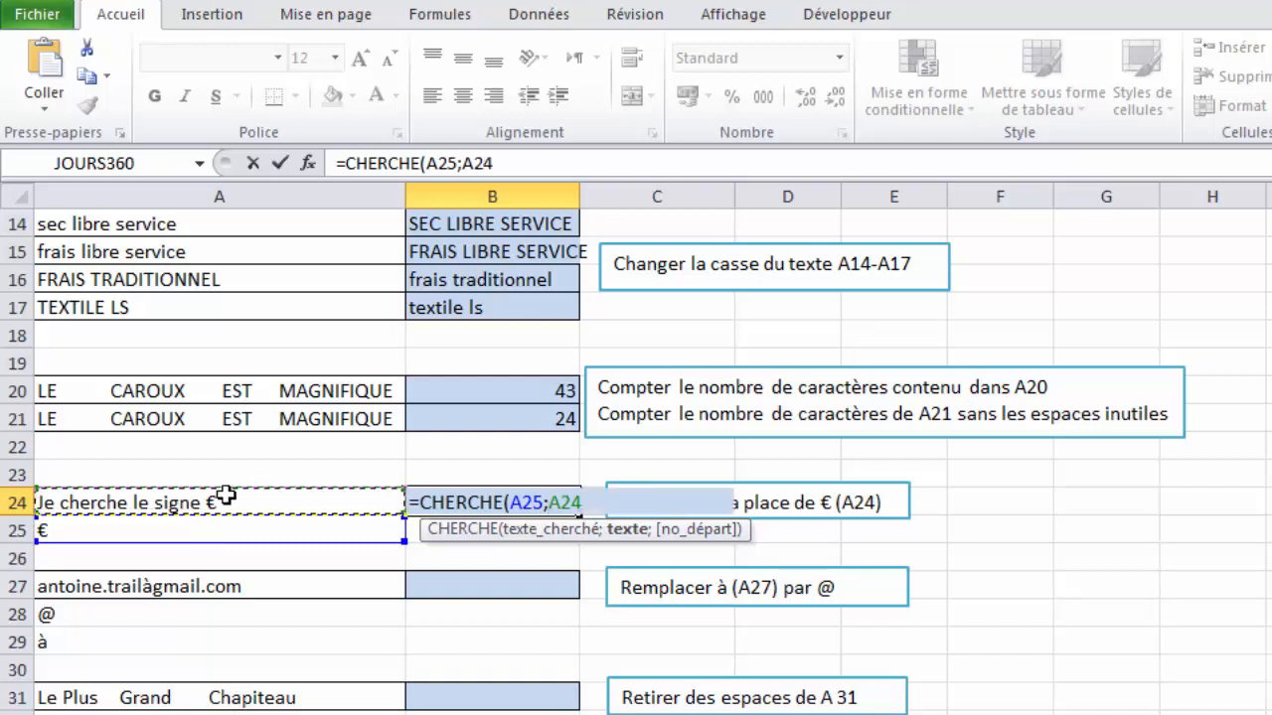
text(;)
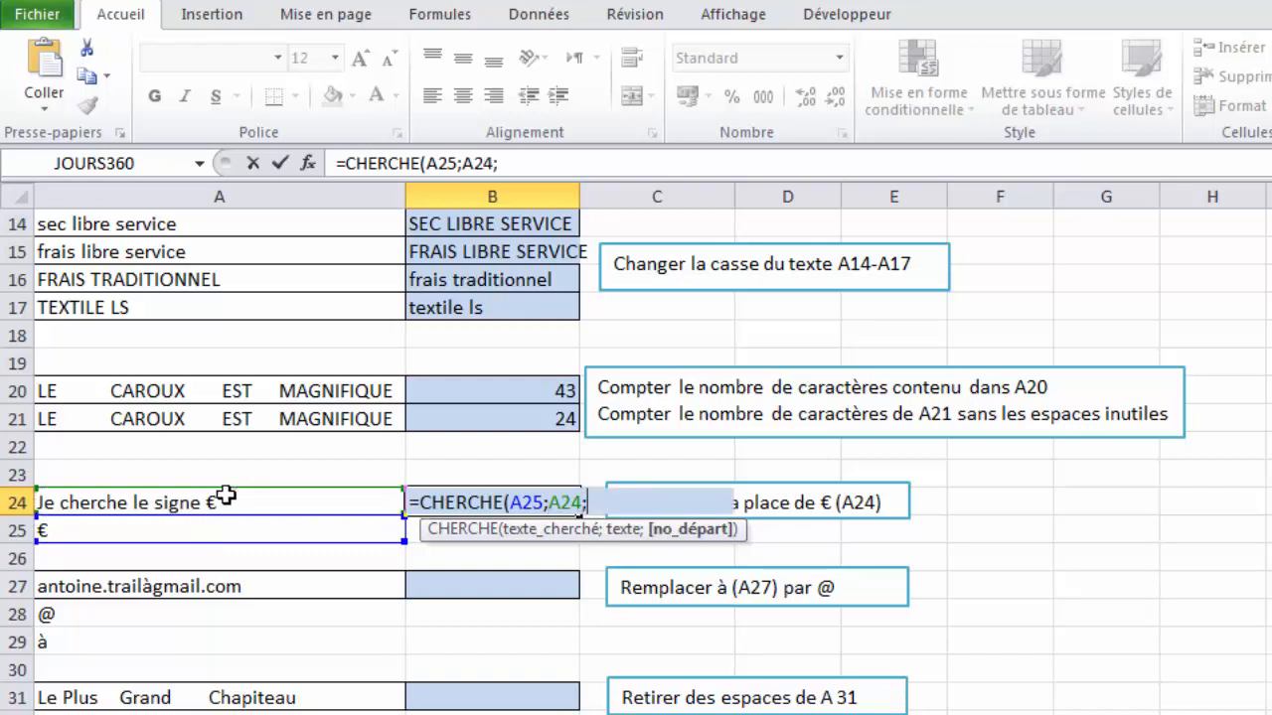
key(BackSpace)
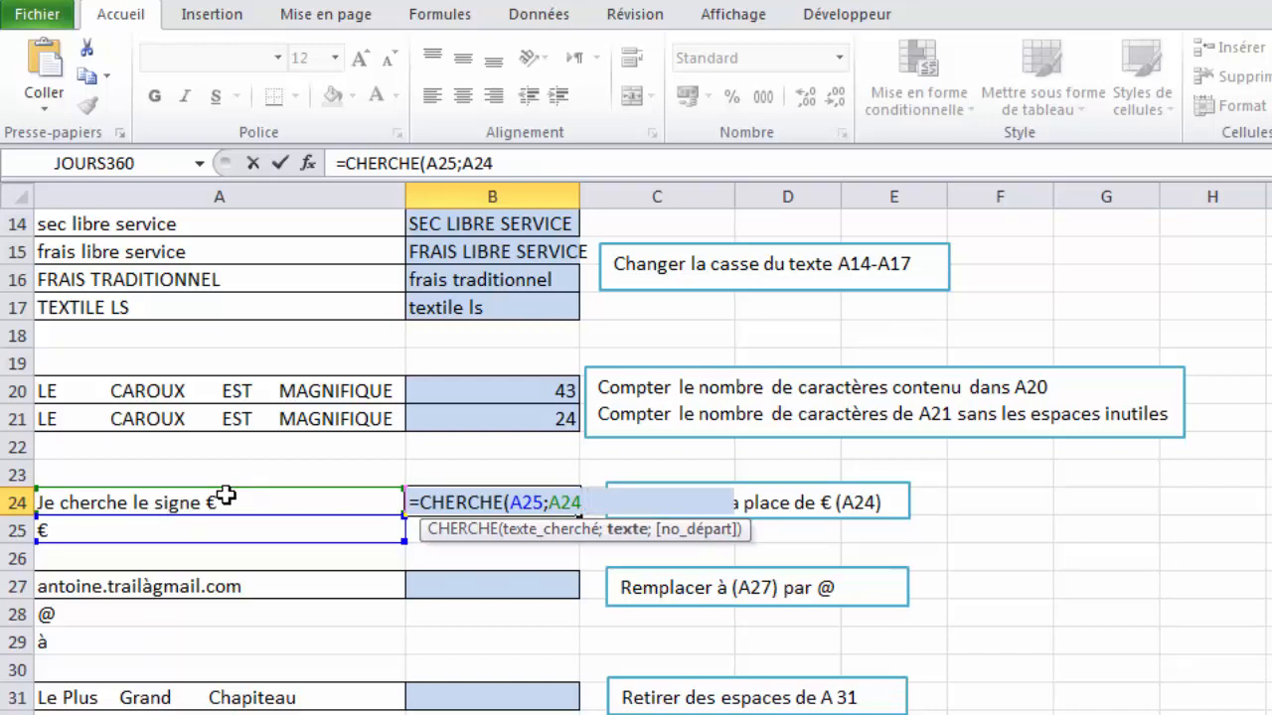
key(Return)
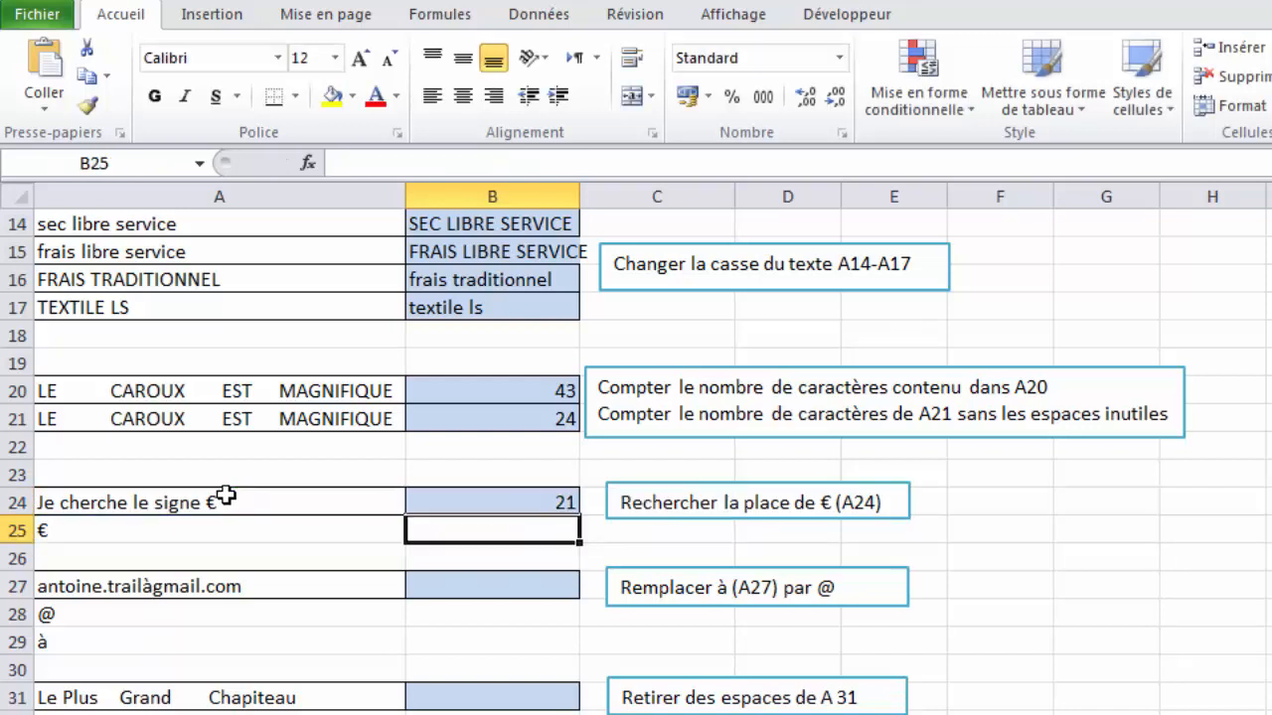
- Review the CHERCHE formula in B24 and compare it with the source text in A24
click(542, 499)
double_click(541, 499)
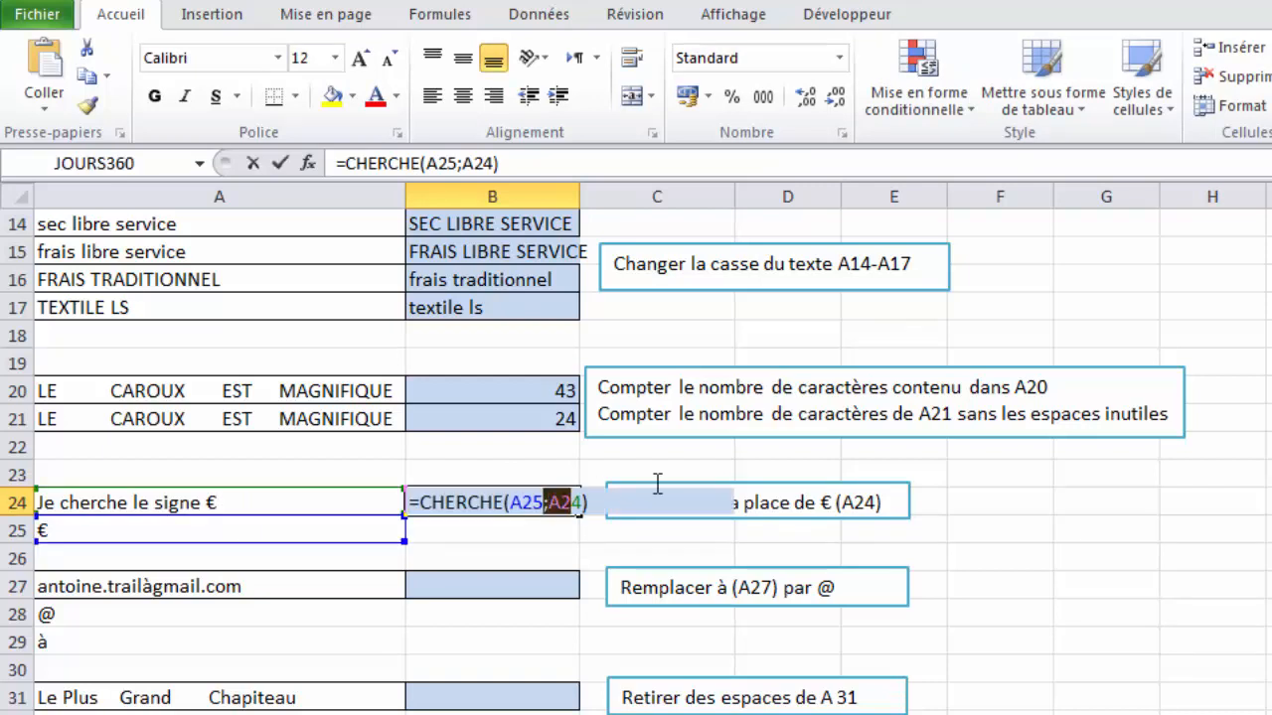
key(Return)
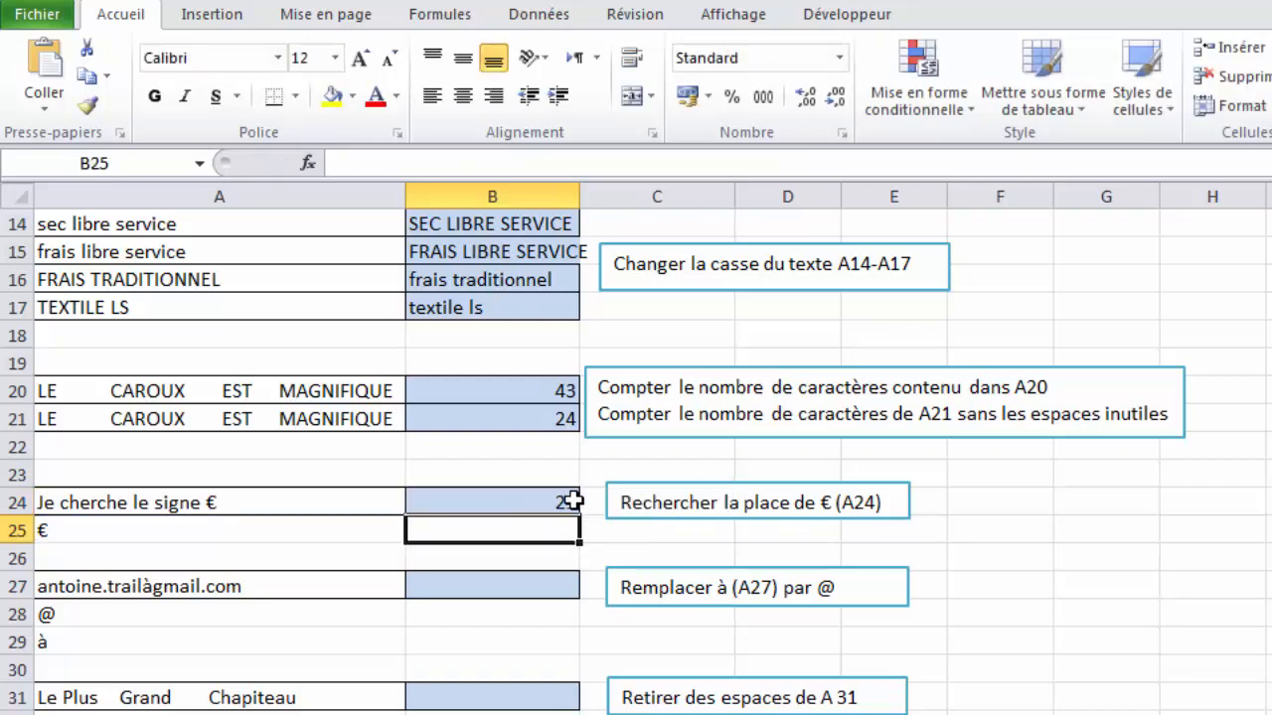
click(41, 505)
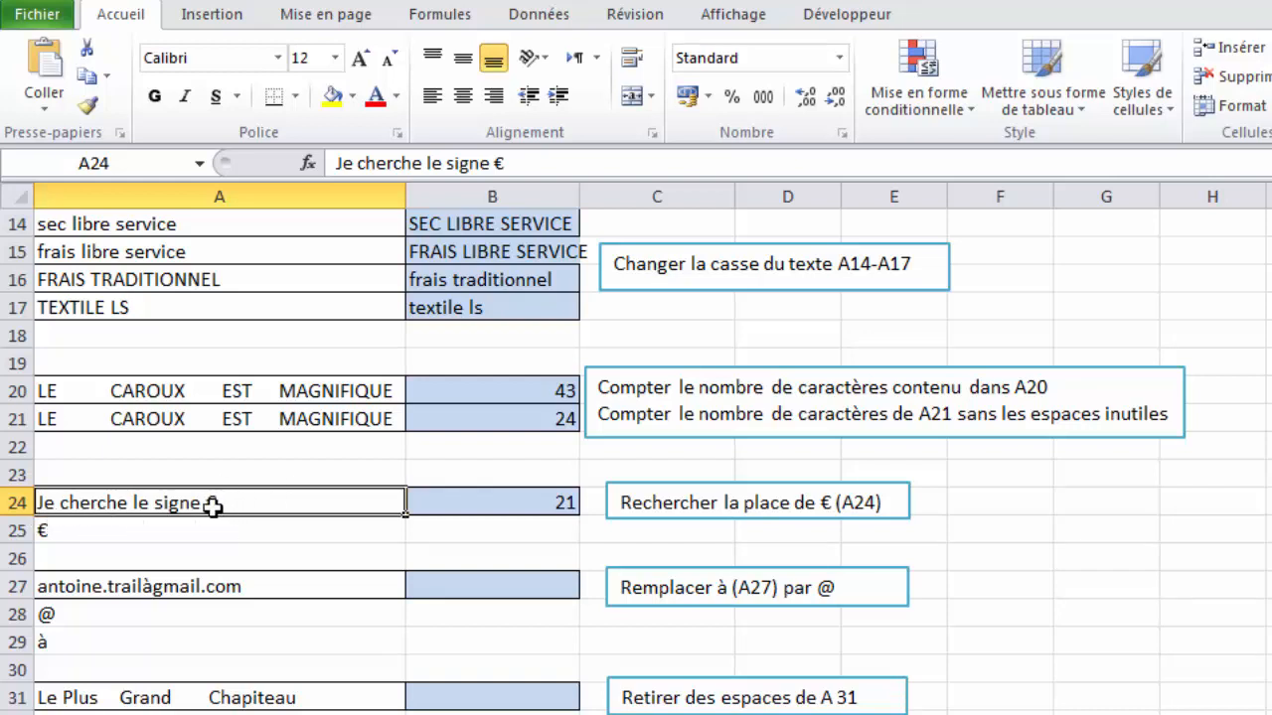
- Replace the à in A27 with @ by entering =SUBSTITUE(A27;A29;A28) in B27, and autofit column B to its contents
click(485, 499)
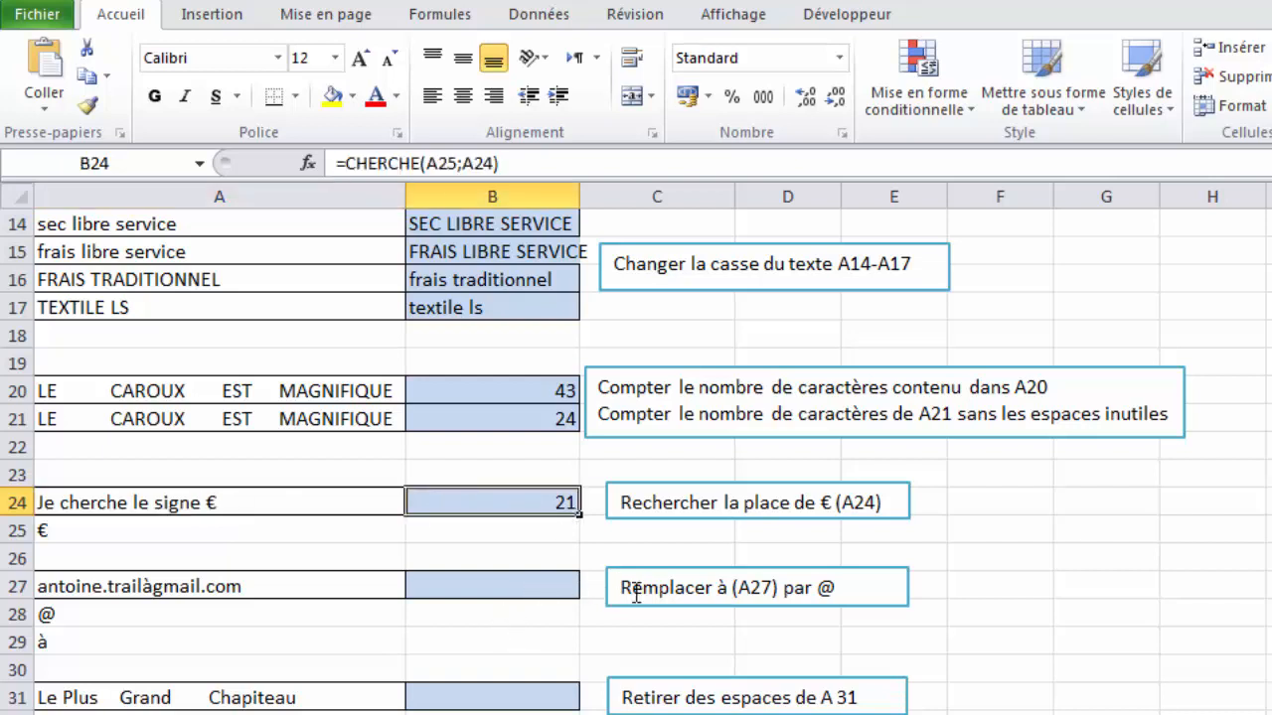
click(721, 588)
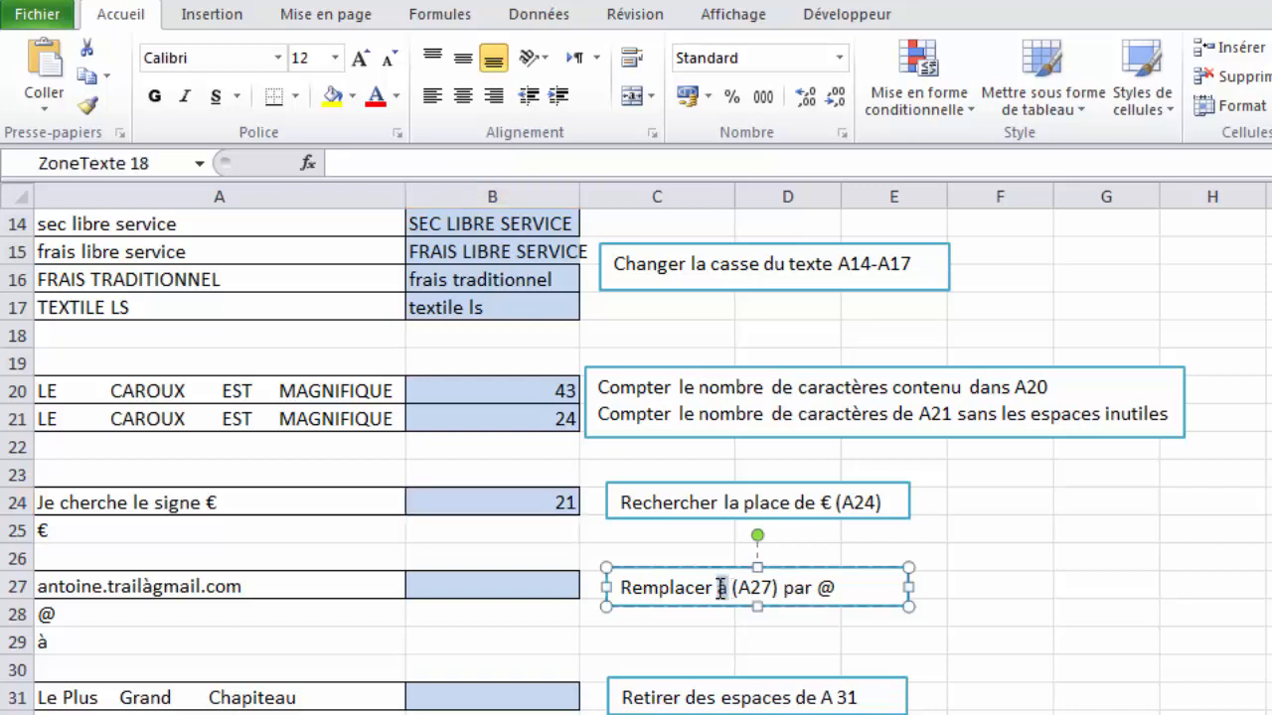
click(534, 588)
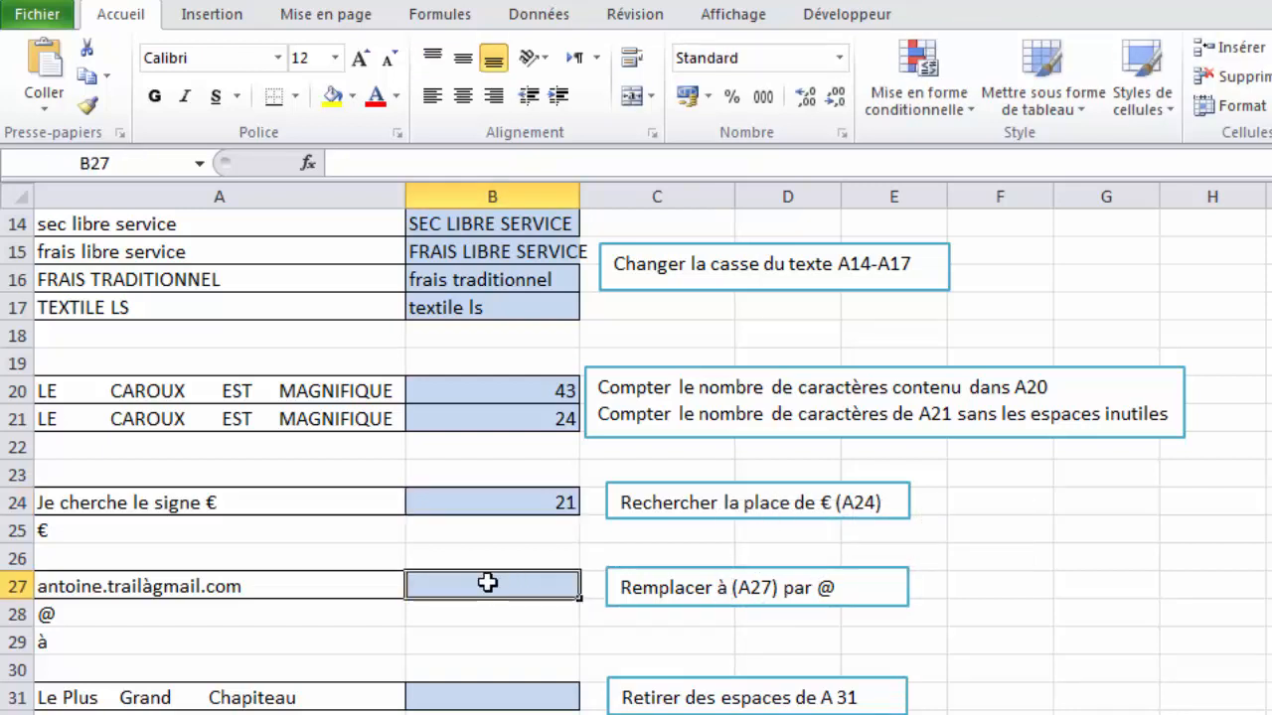
text(s)
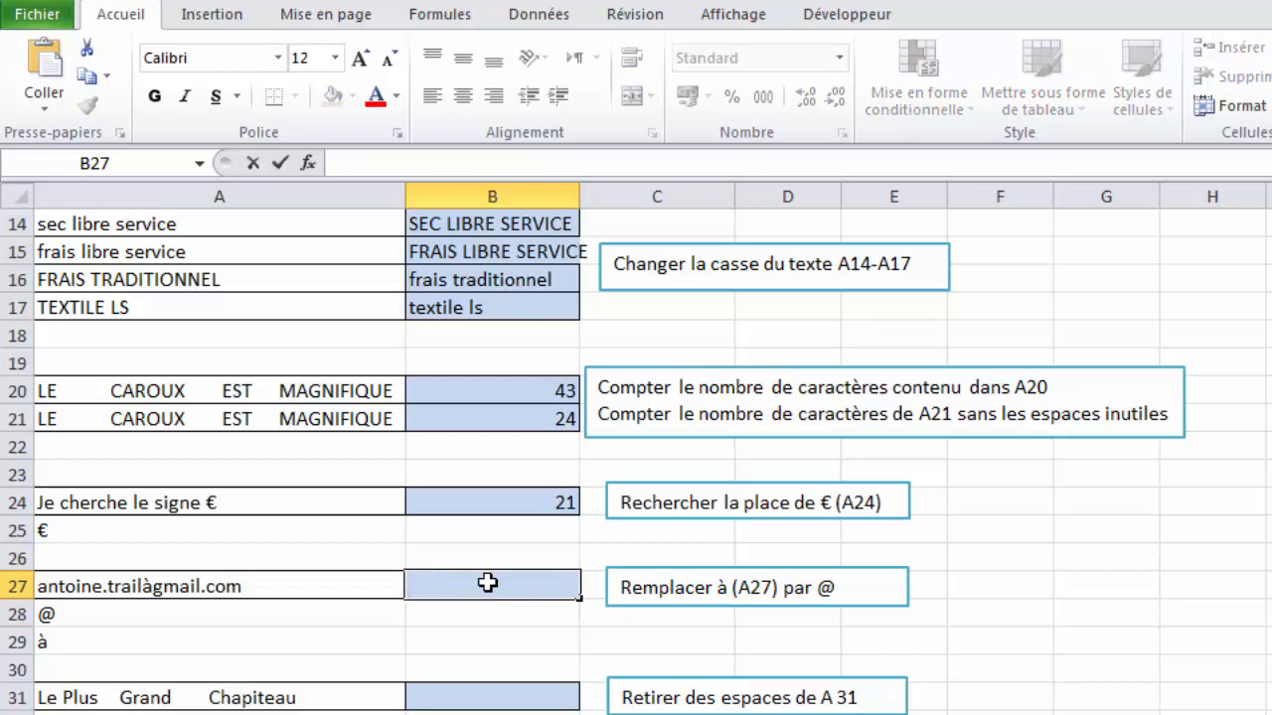
text(=subs)
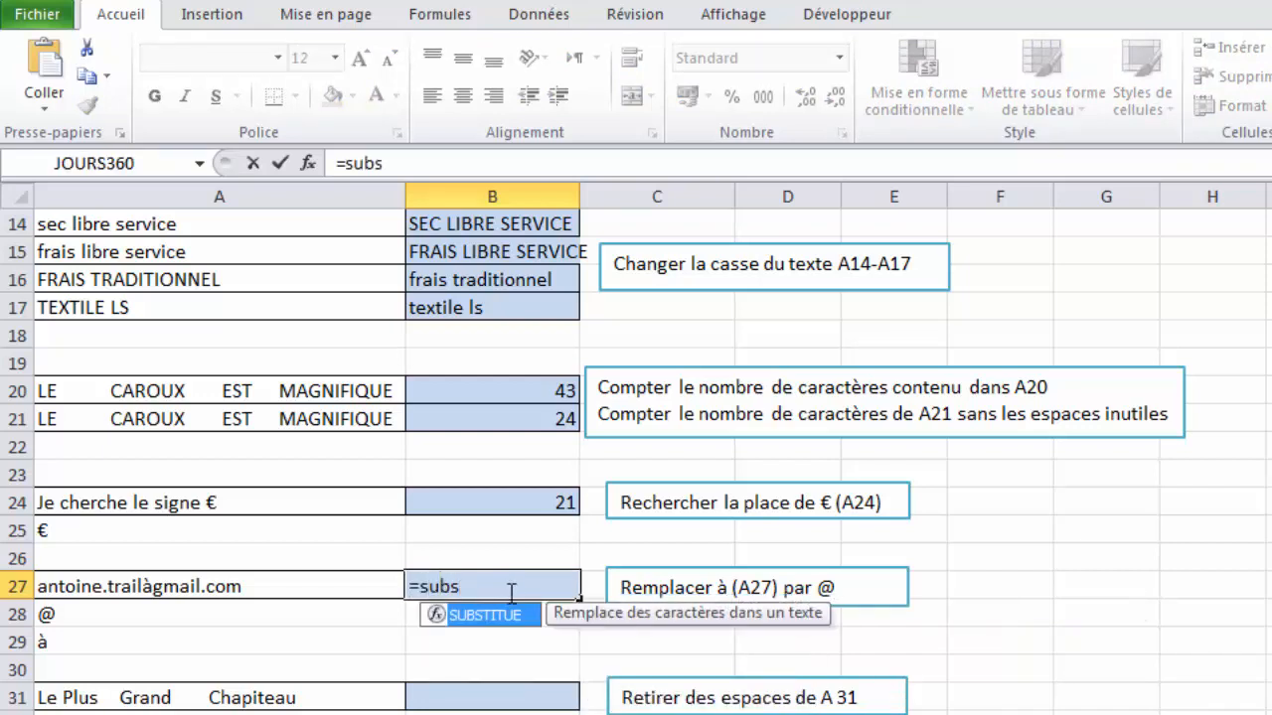
double_click(495, 616)
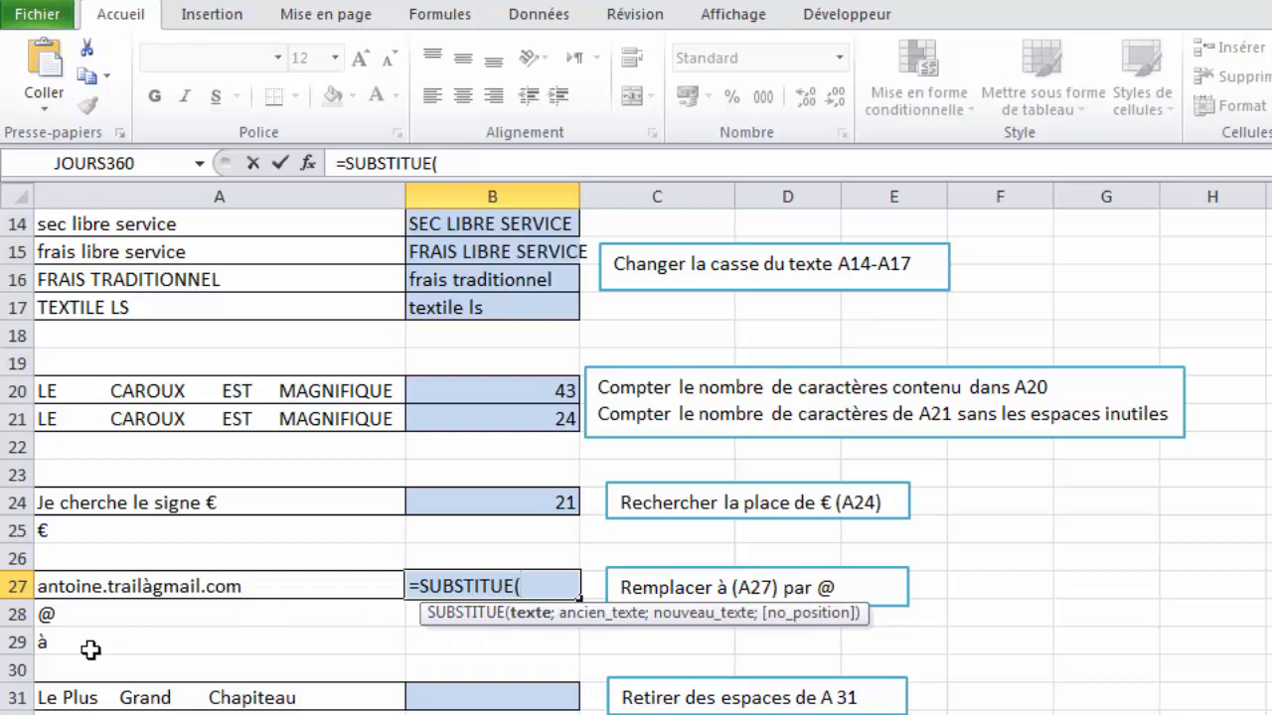
click(140, 589)
text(;)
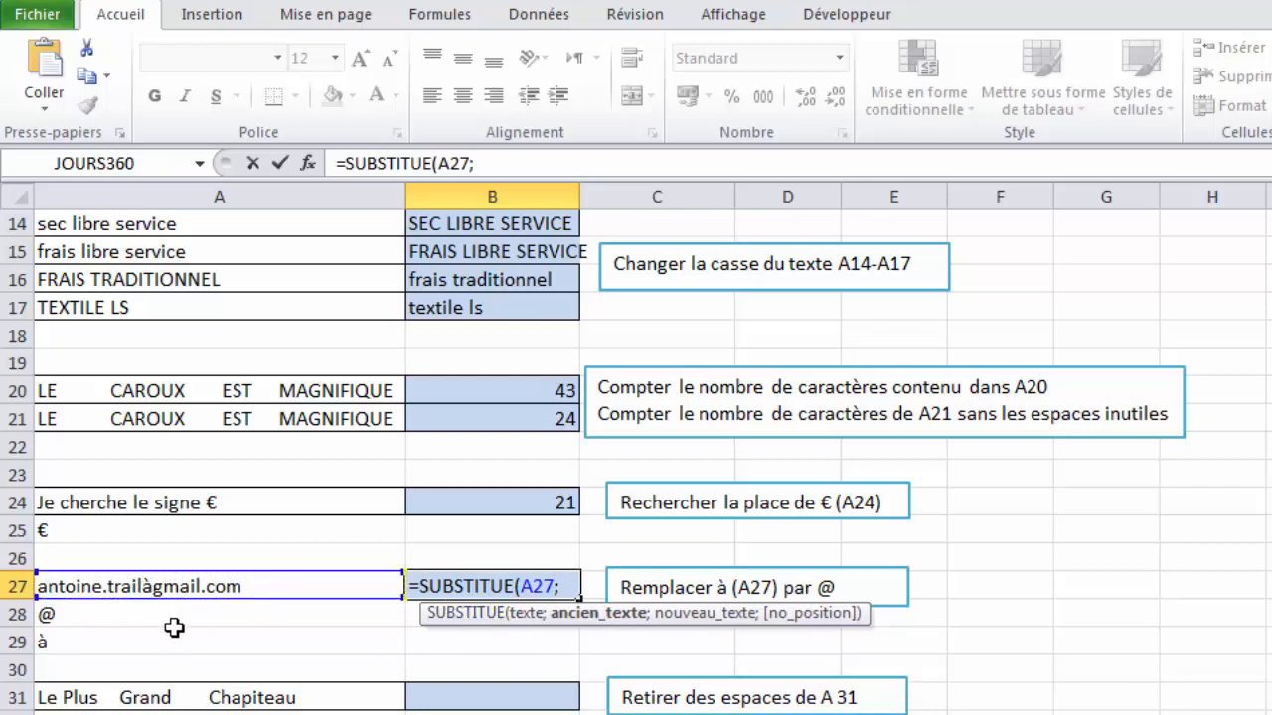
click(137, 645)
text(;)
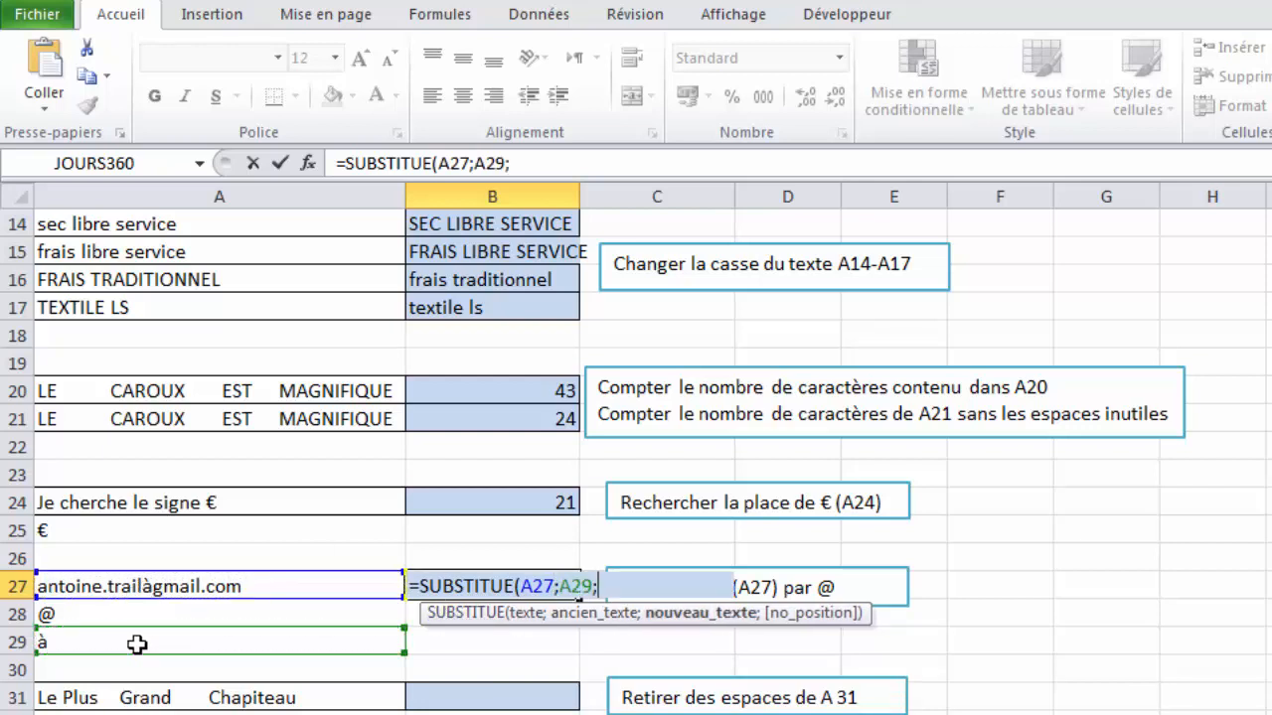
click(154, 615)
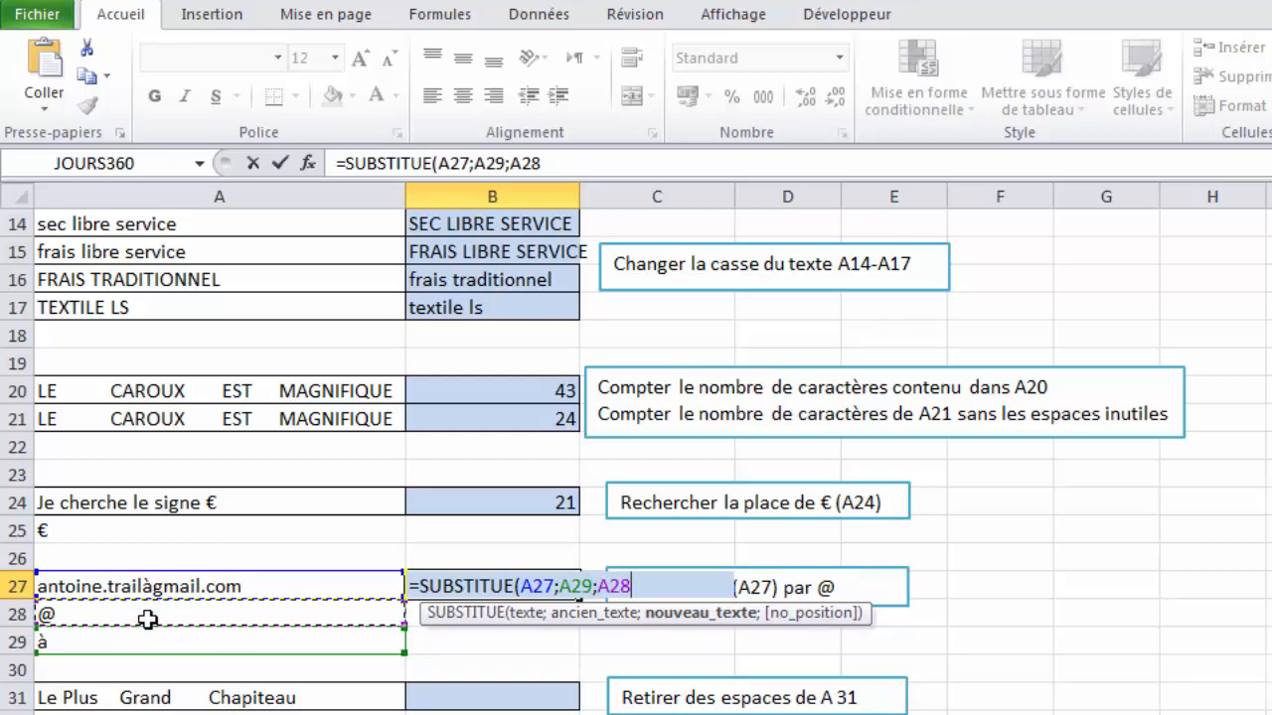
text())
key(Return)
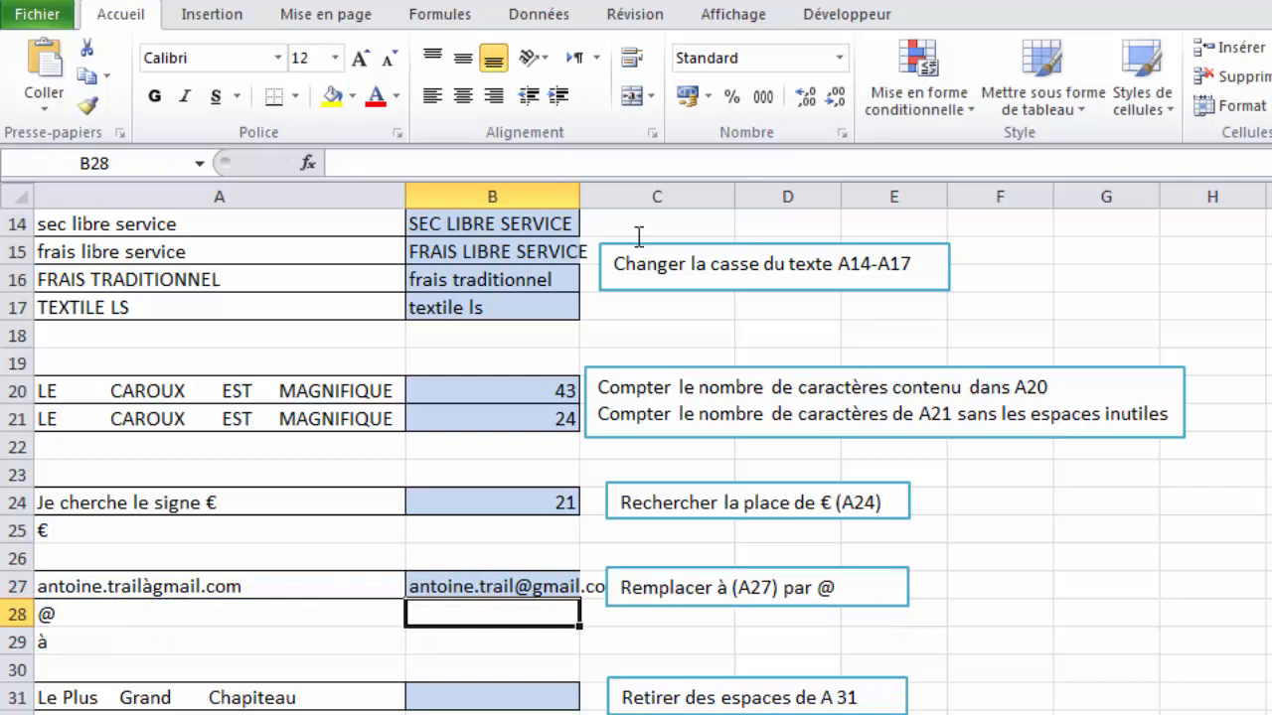
double_click(579, 196)
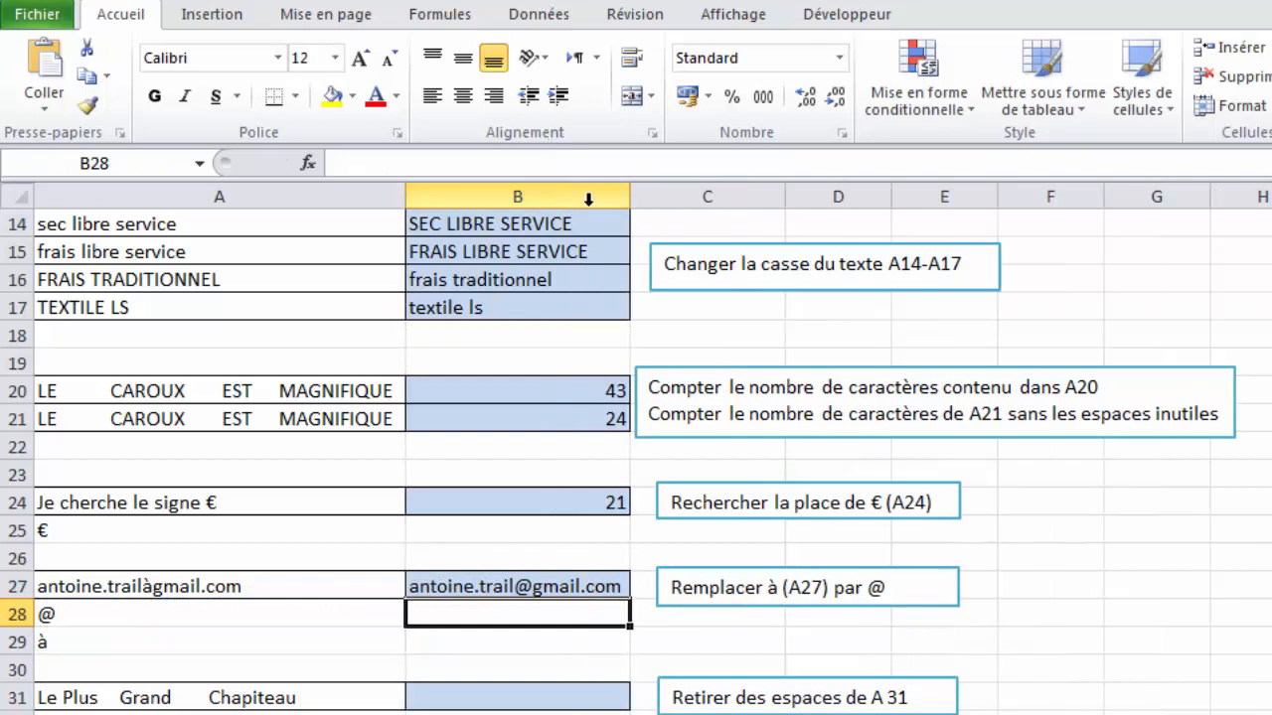
- Rewrite the B27 formula with literal characters instead of cell references, as =SUBSTITUE(A27;"à";"@")
click(512, 584)
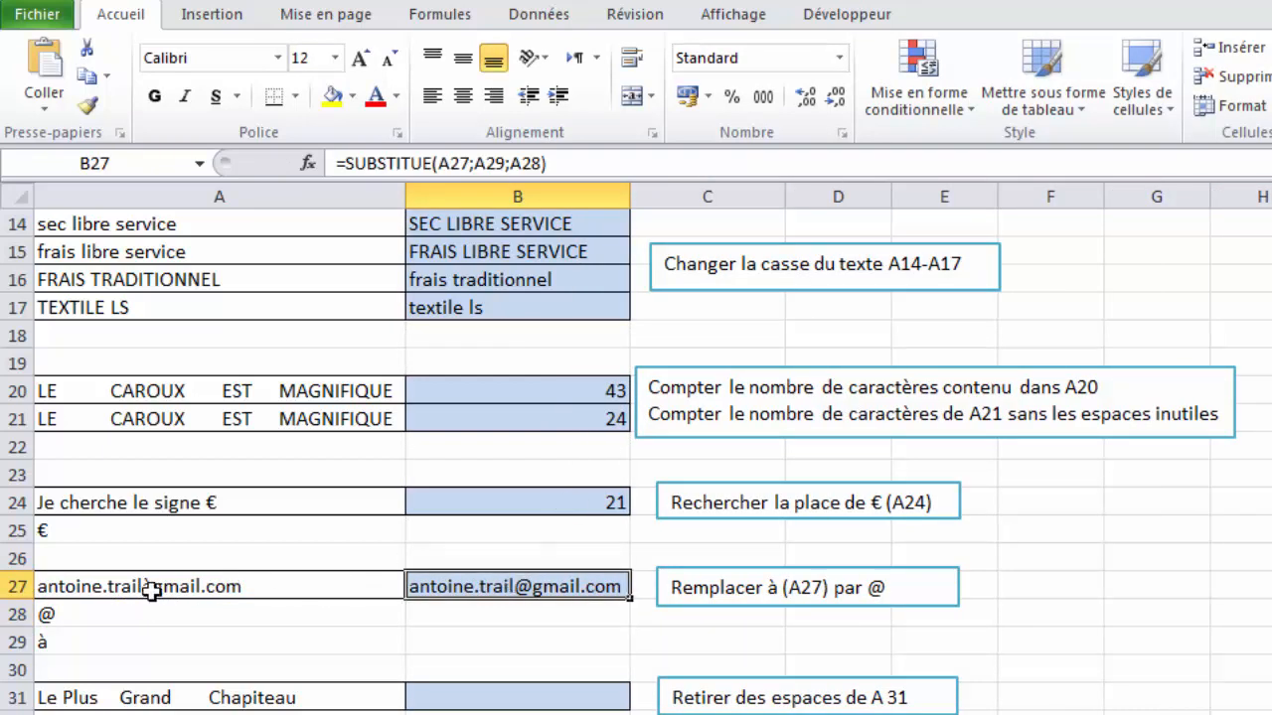
double_click(519, 586)
drag(664, 584, 528, 586)
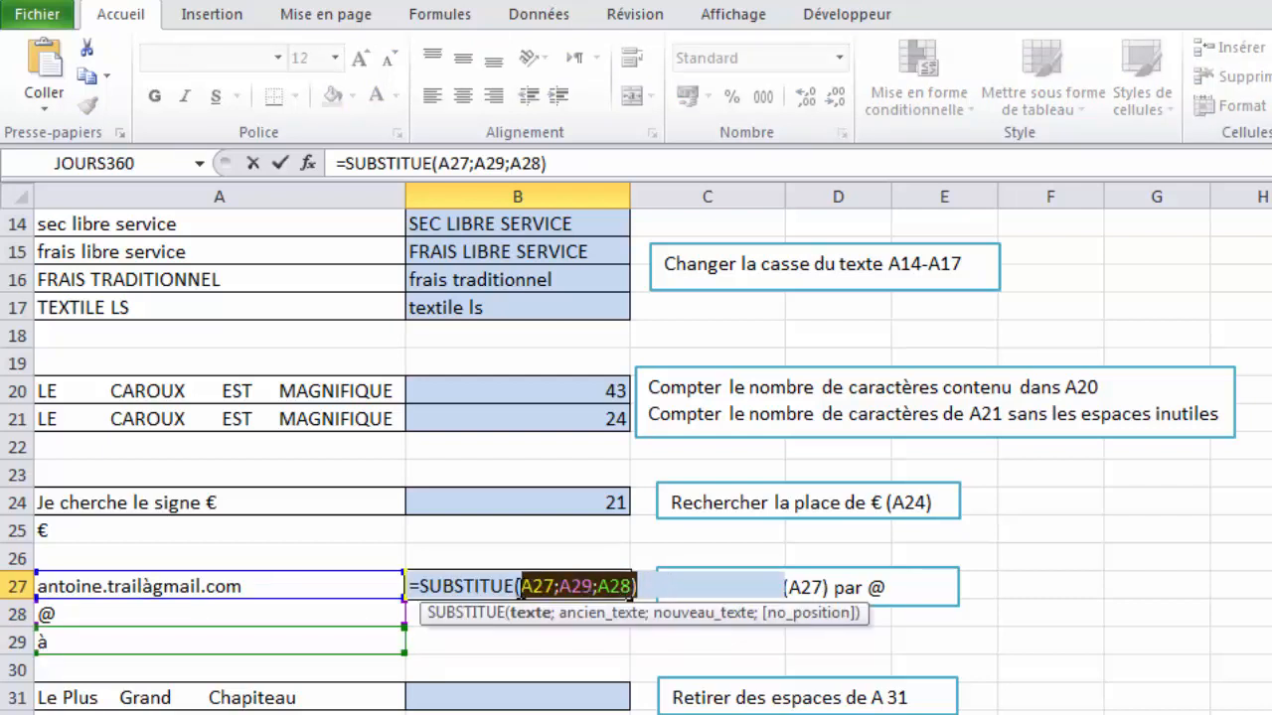
key(Delete)
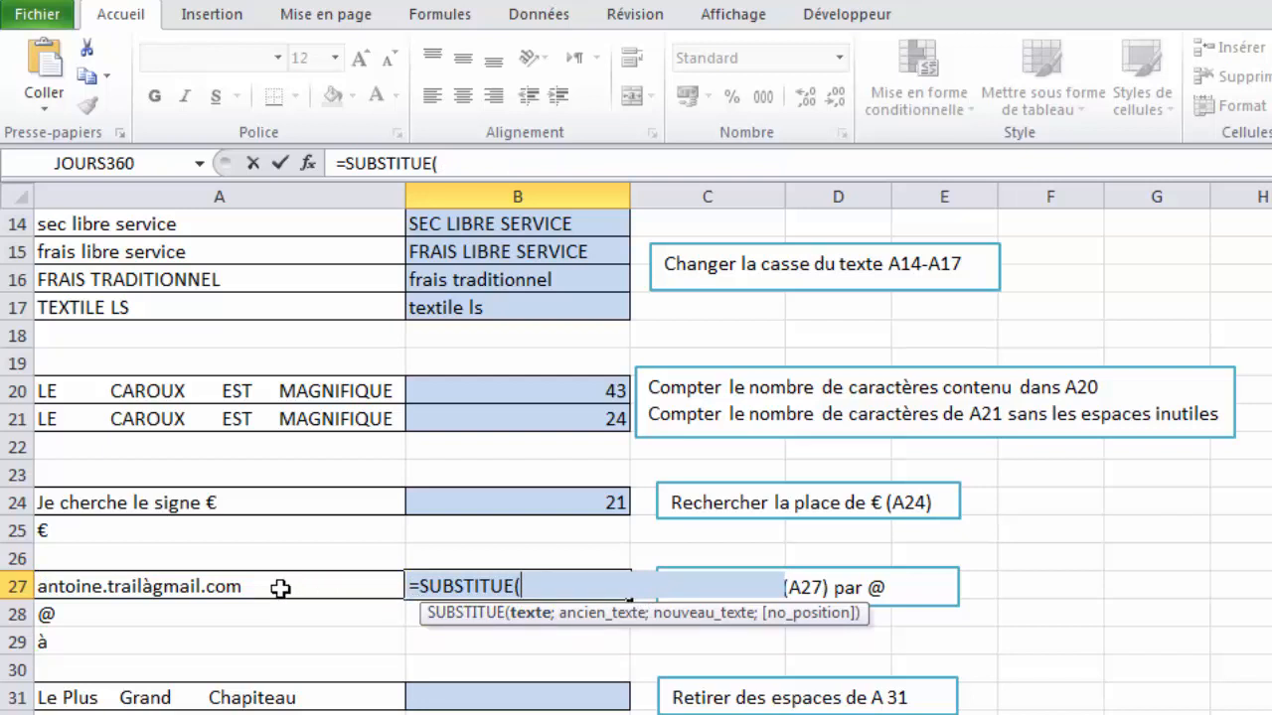
click(249, 586)
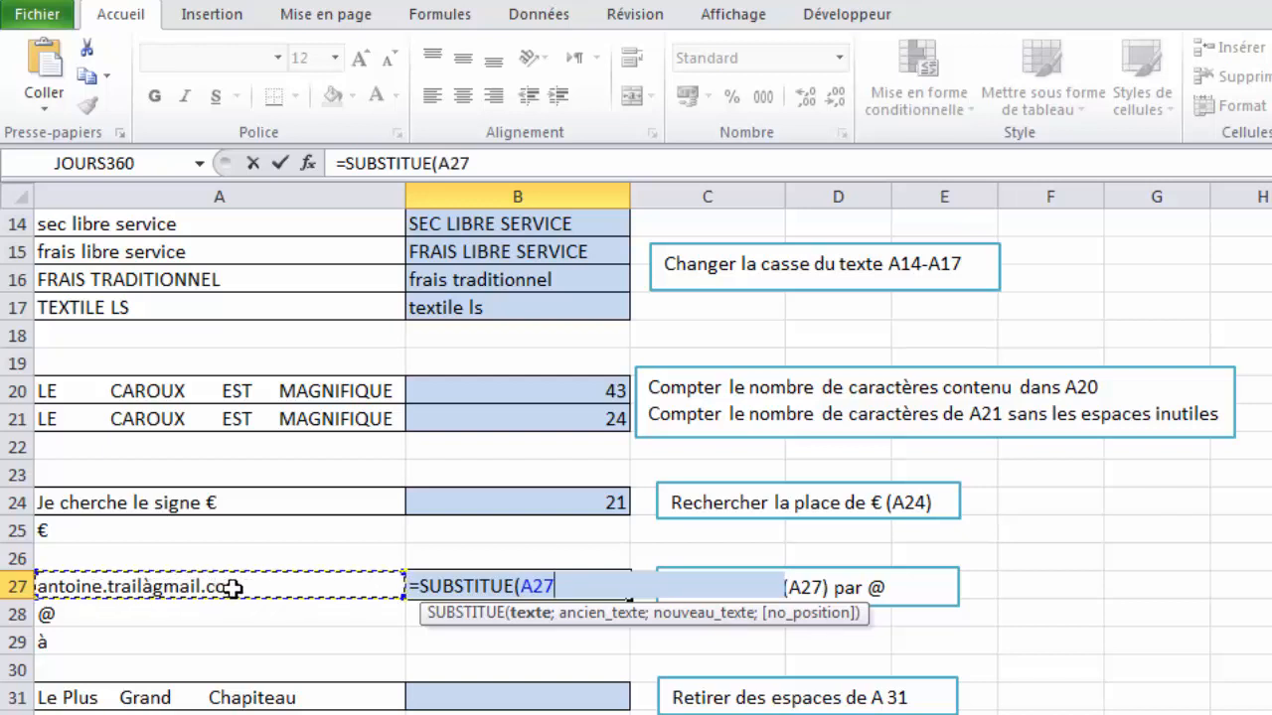
text(;"à)
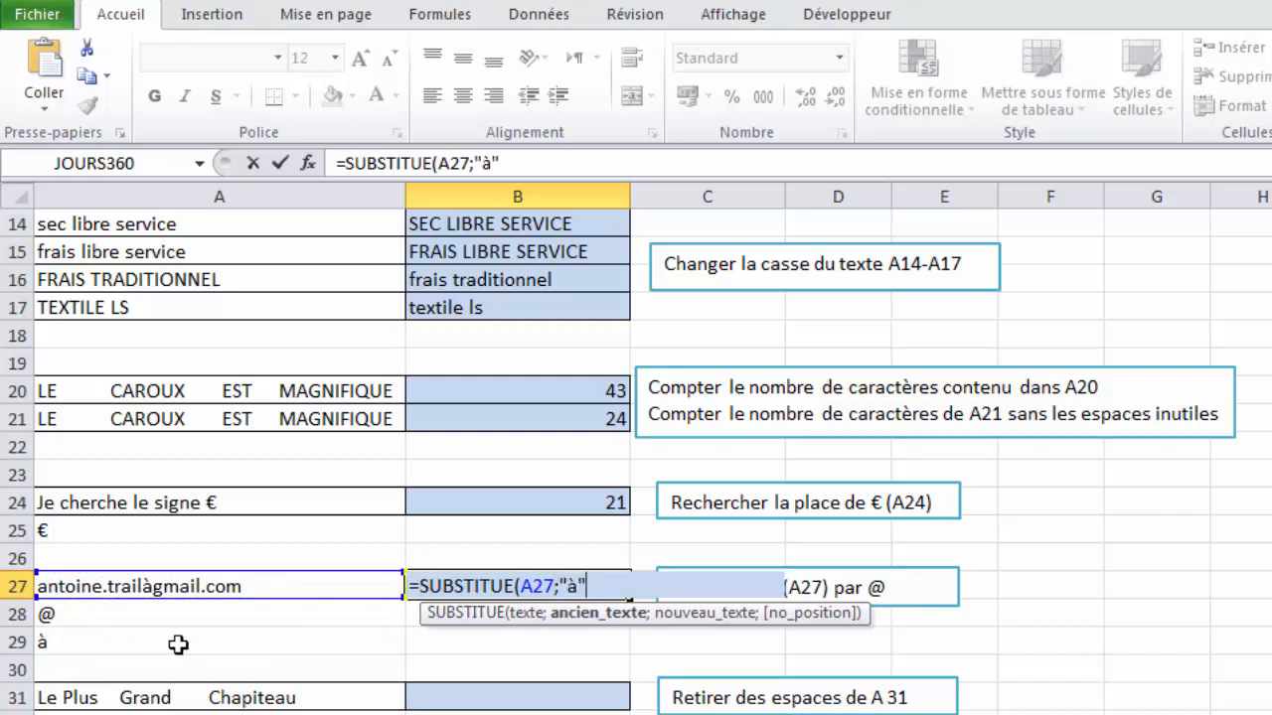
text(;)
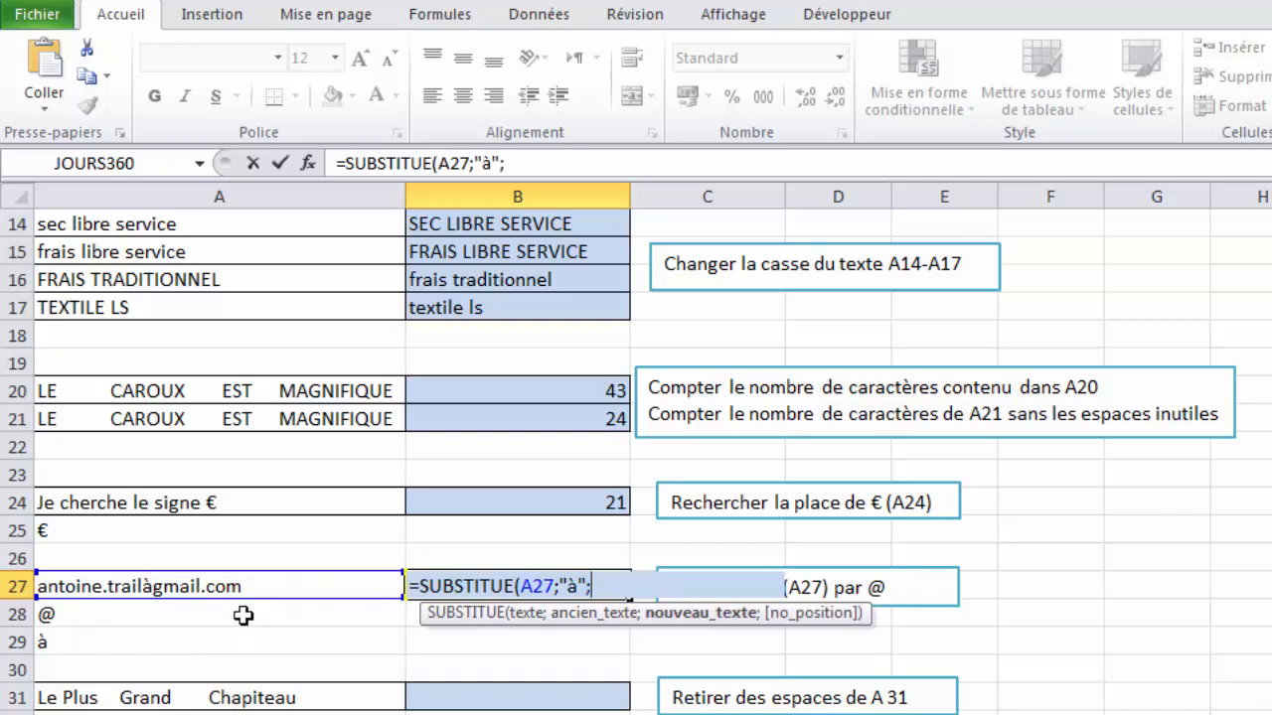
text(@)
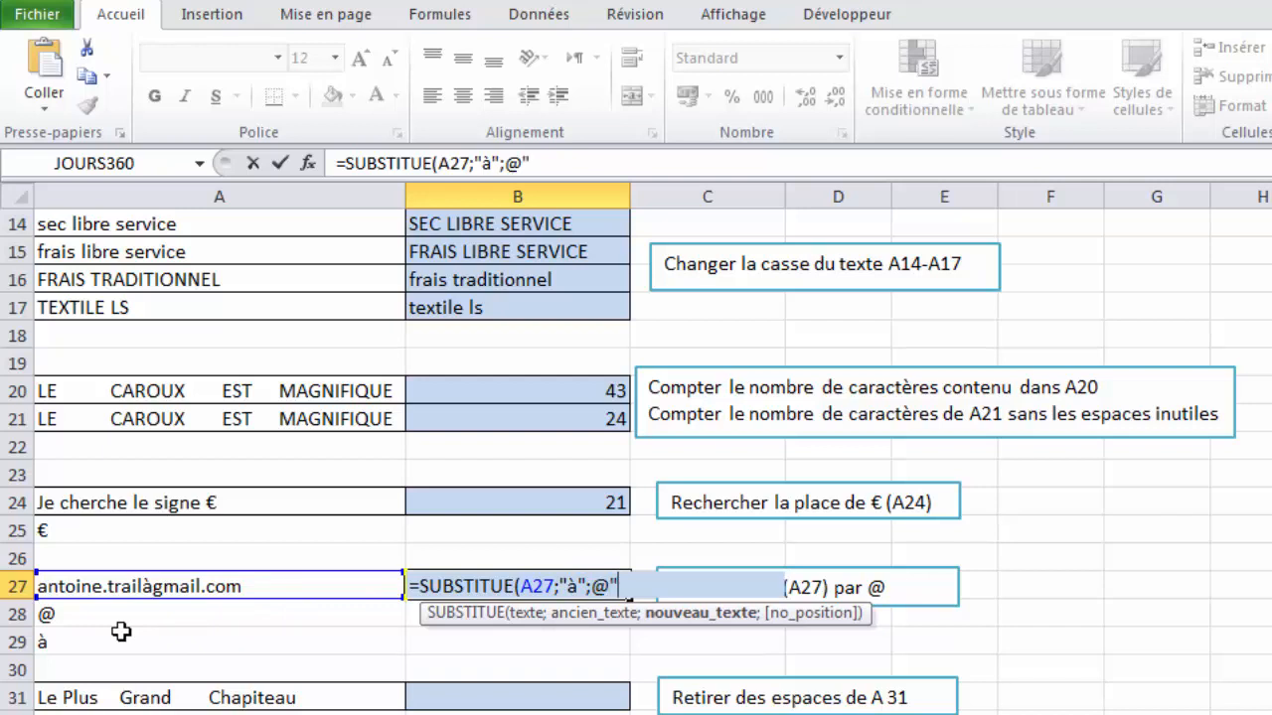
key(Return)
key(Escape)
text(")
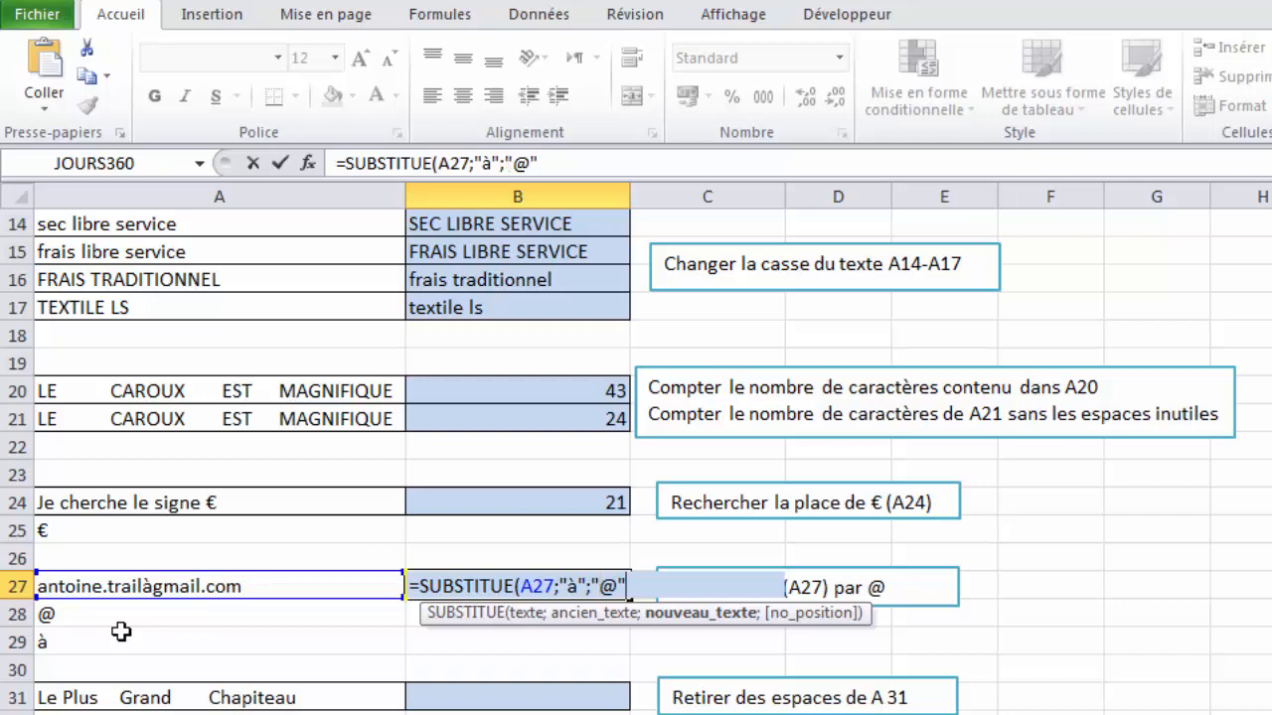
key(Return)
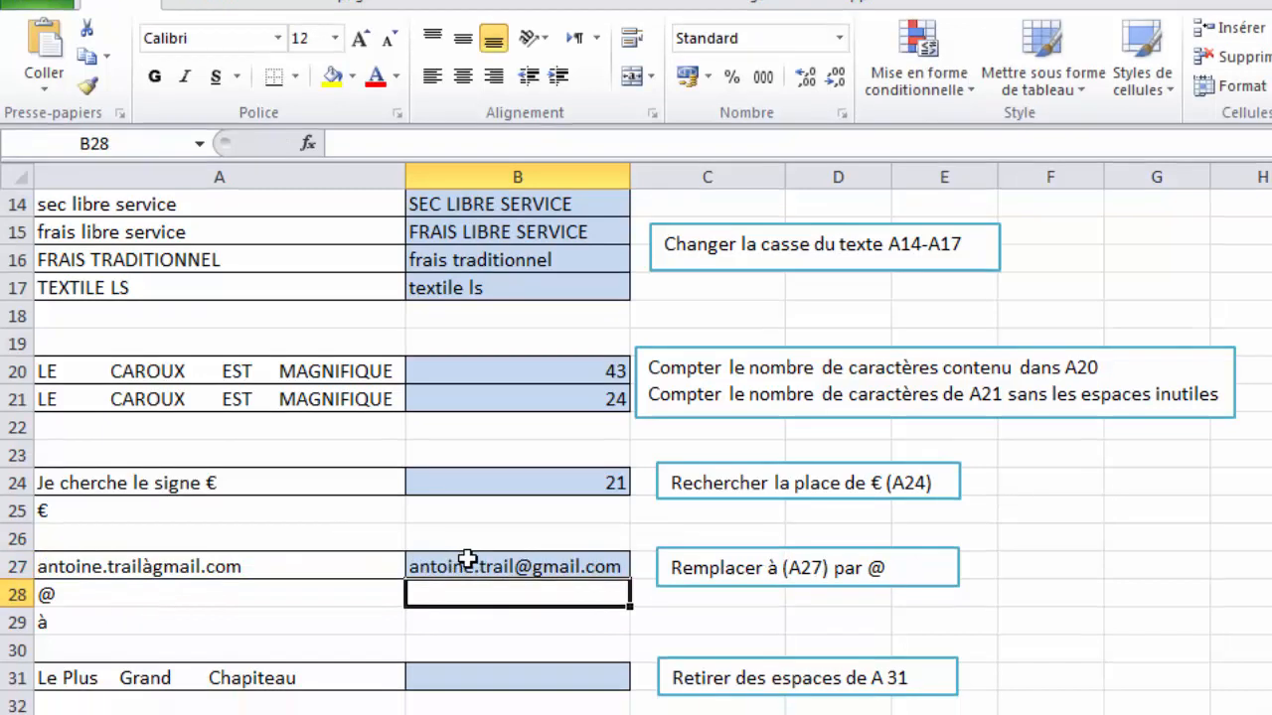
click(507, 586)
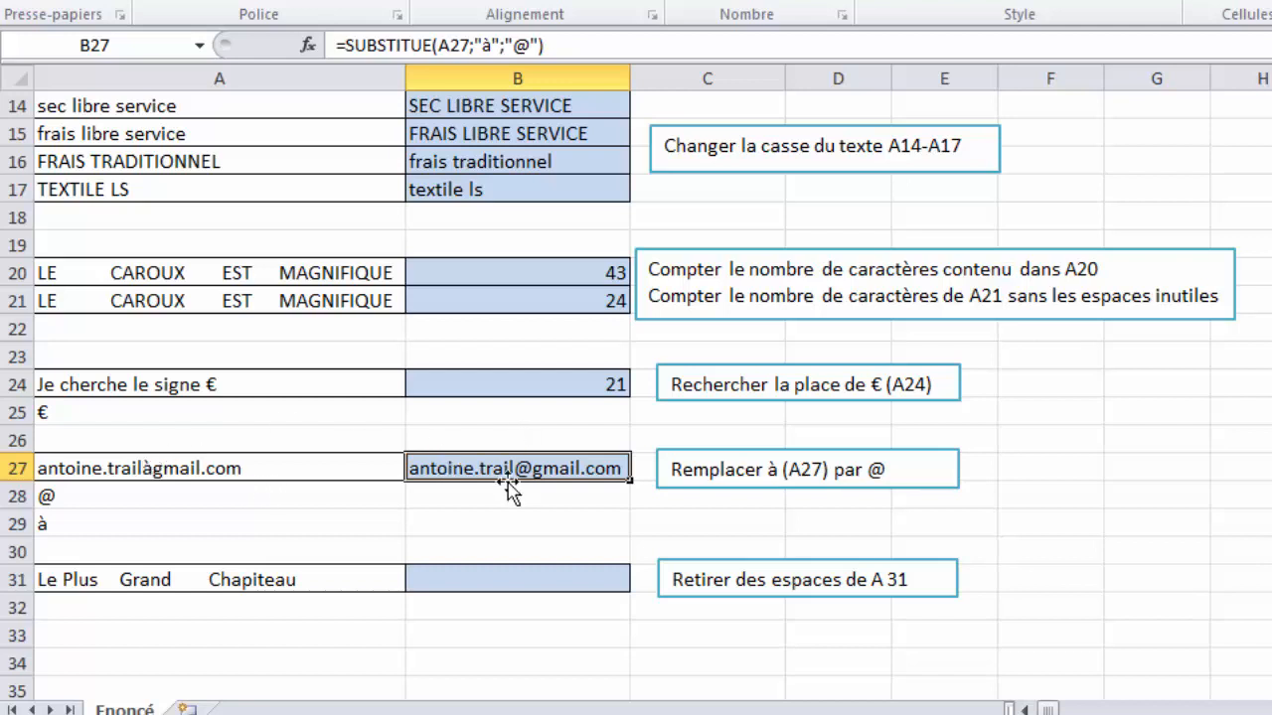
- Examine the extra spaces between Grand and Chapiteau in A31 without changing the text
click(573, 582)
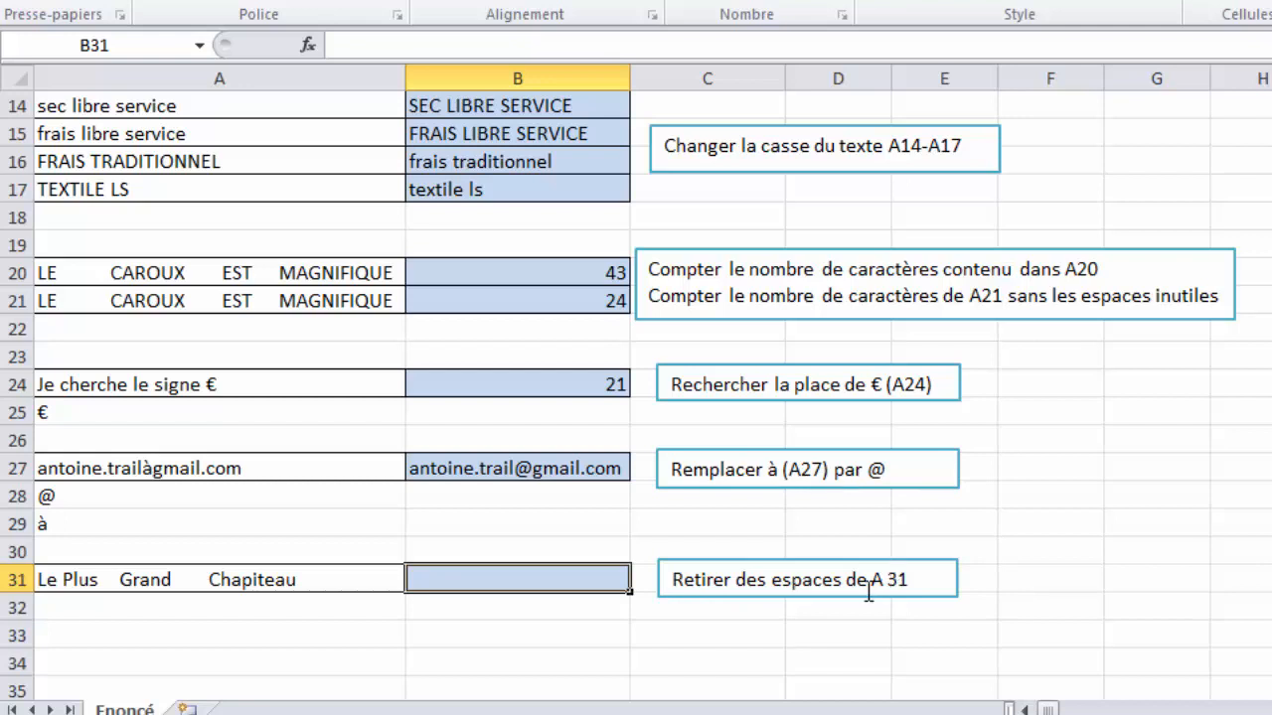
double_click(211, 582)
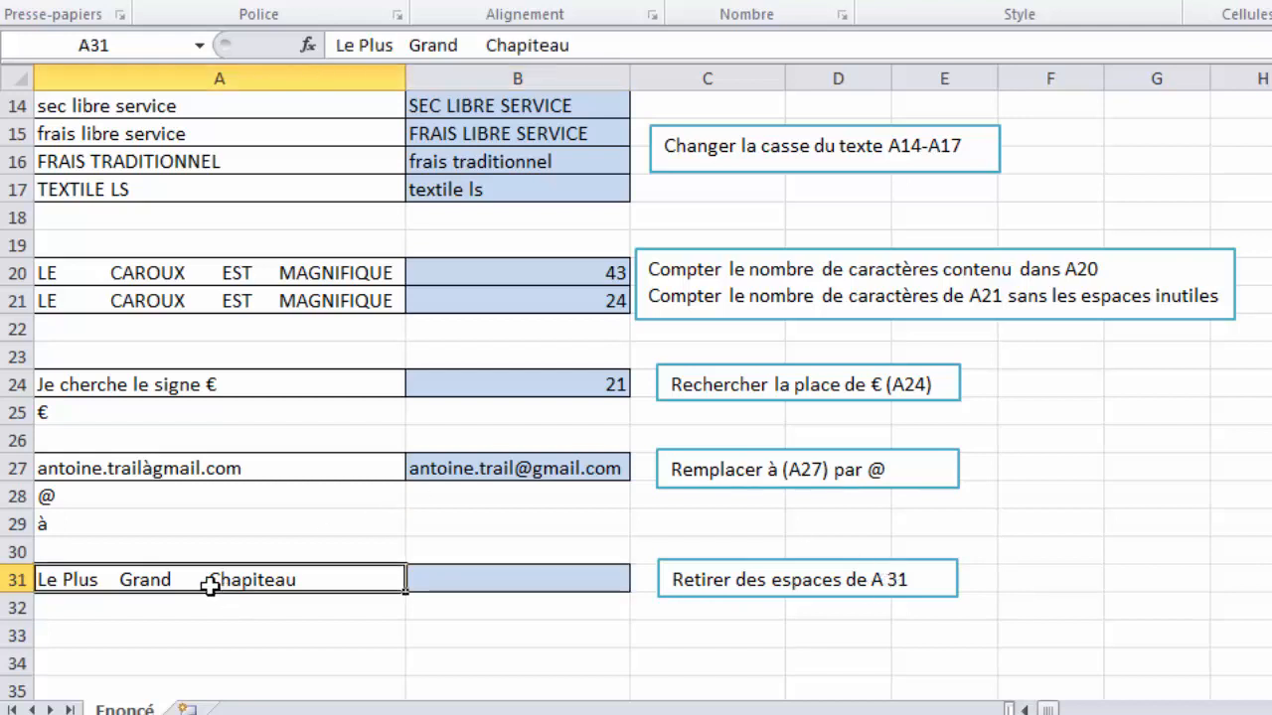
drag(211, 582, 182, 583)
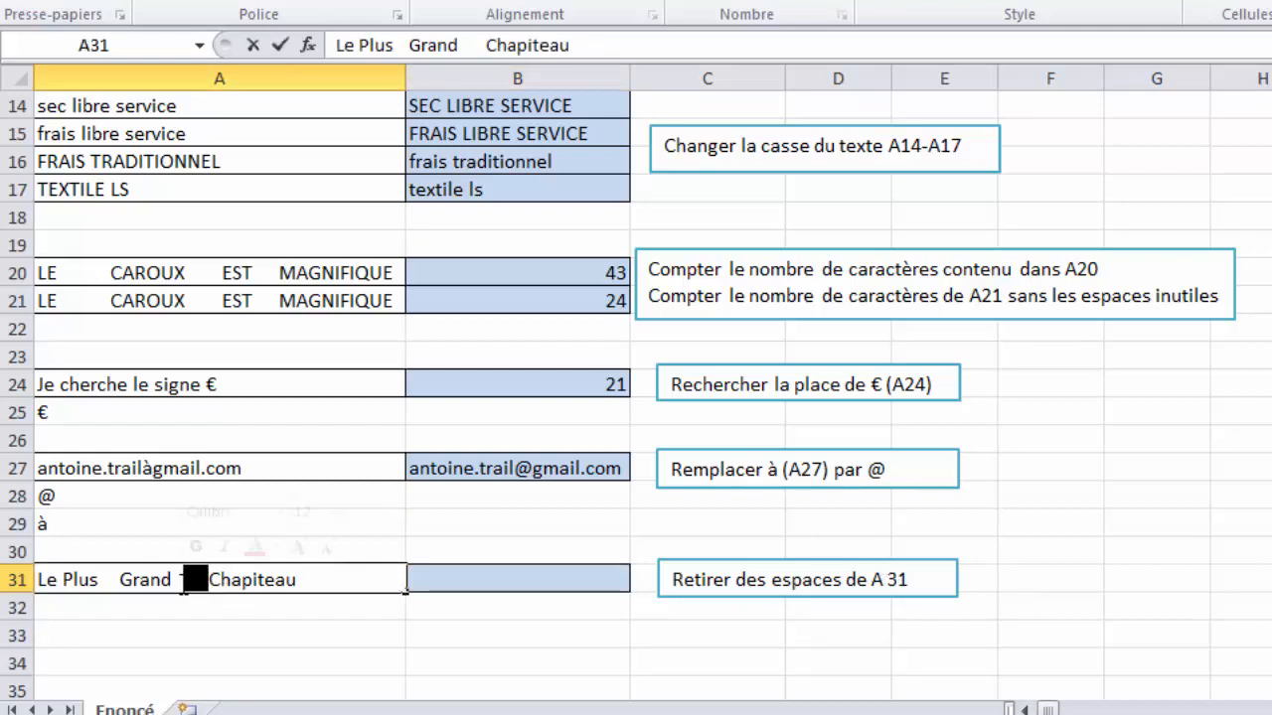
click(268, 602)
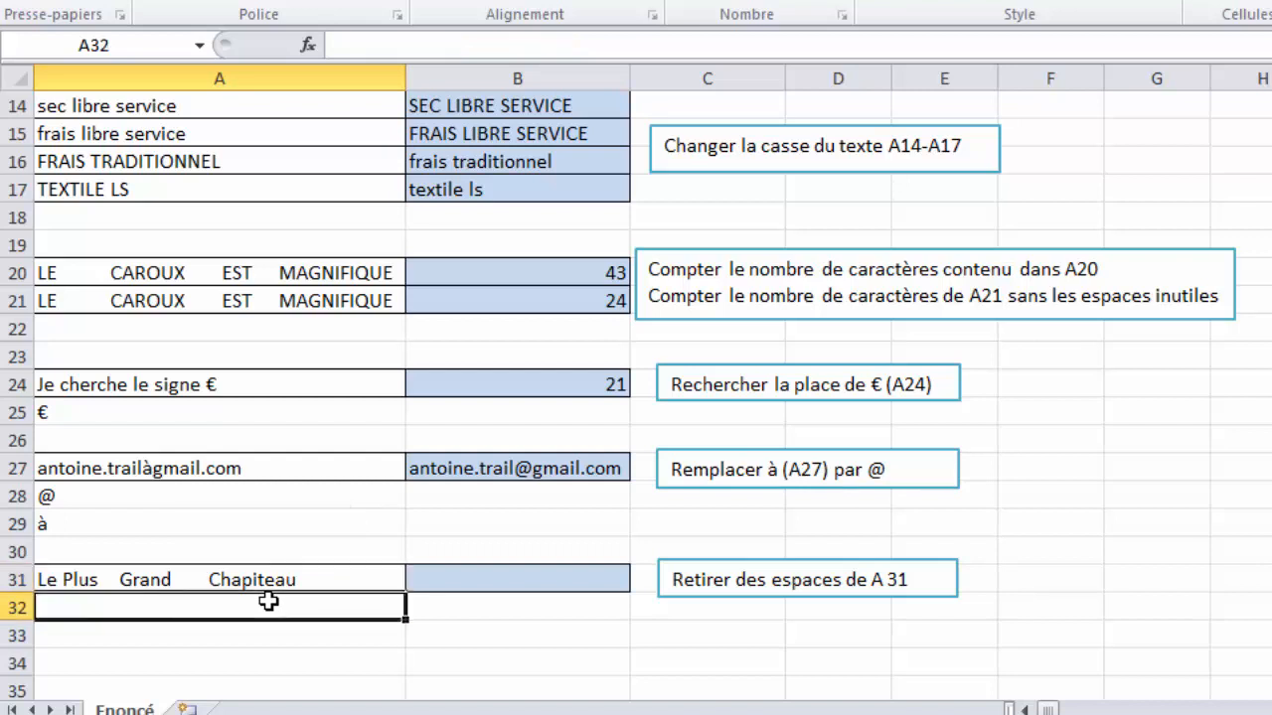
click(209, 581)
- Remove the extra spaces from A31's text by entering =SUPPRESPACE(A31) in B31
click(446, 576)
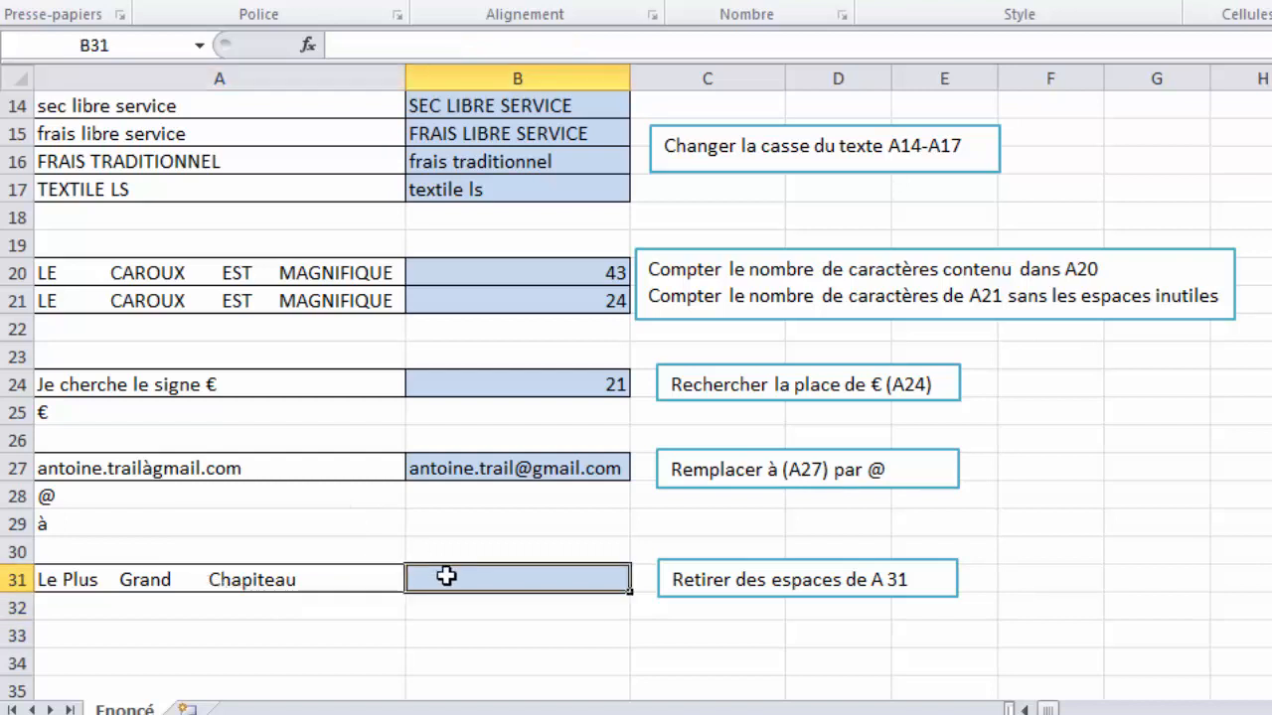
text(=)
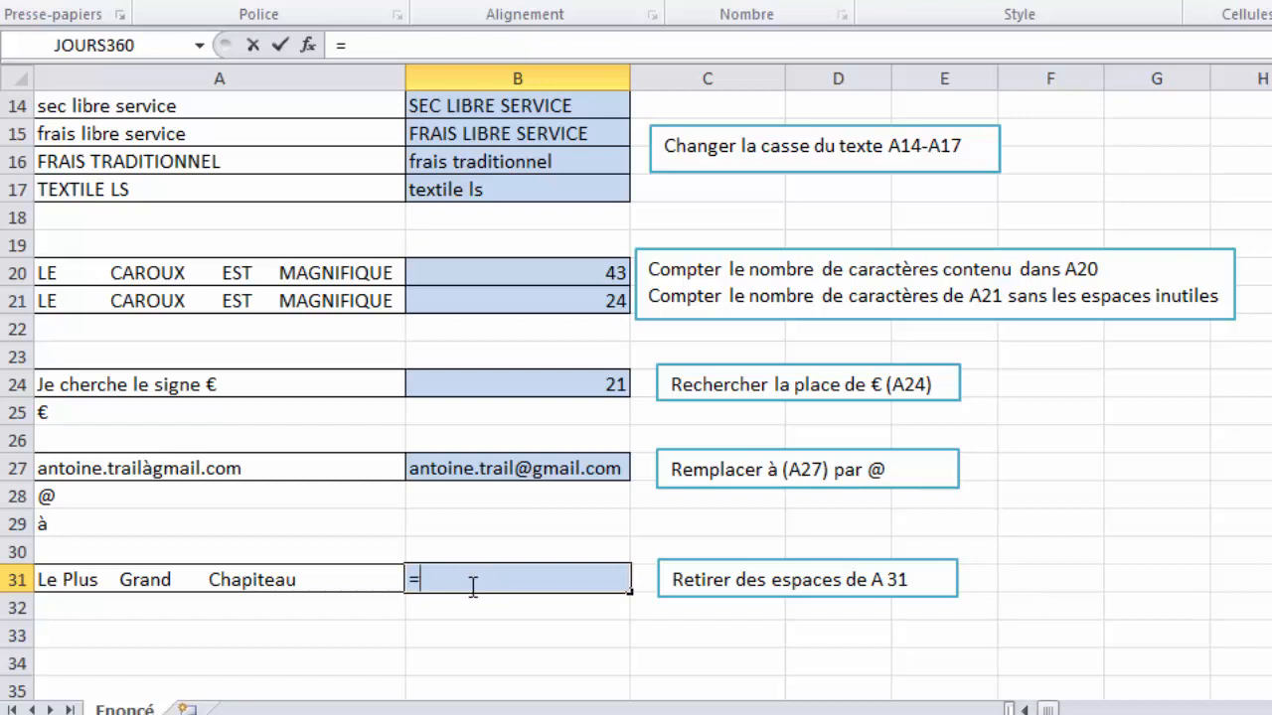
text(sup)
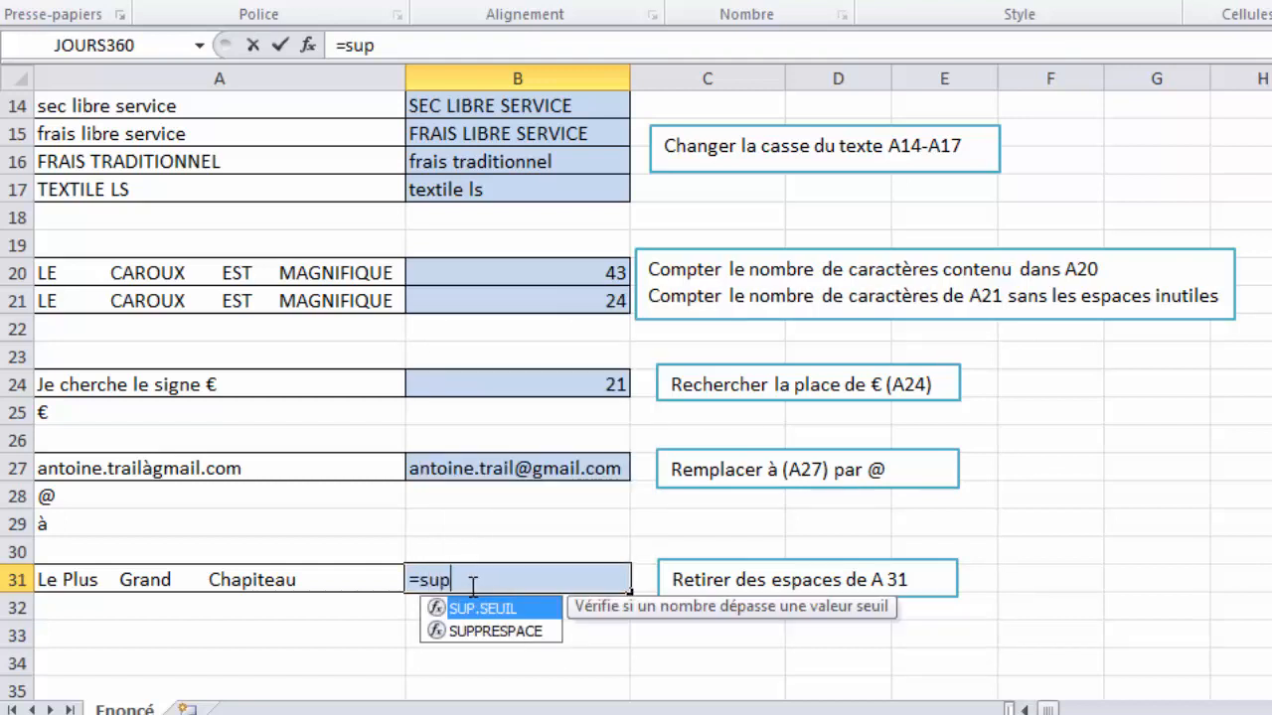
double_click(524, 631)
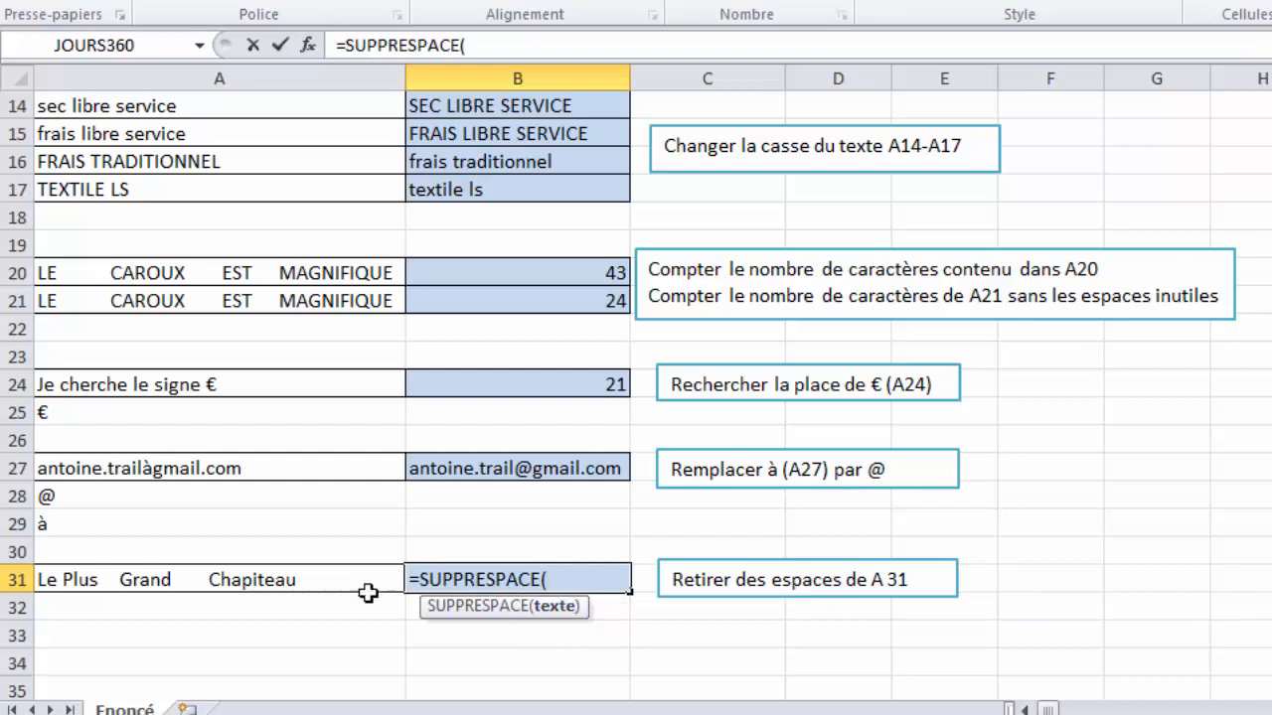
click(245, 580)
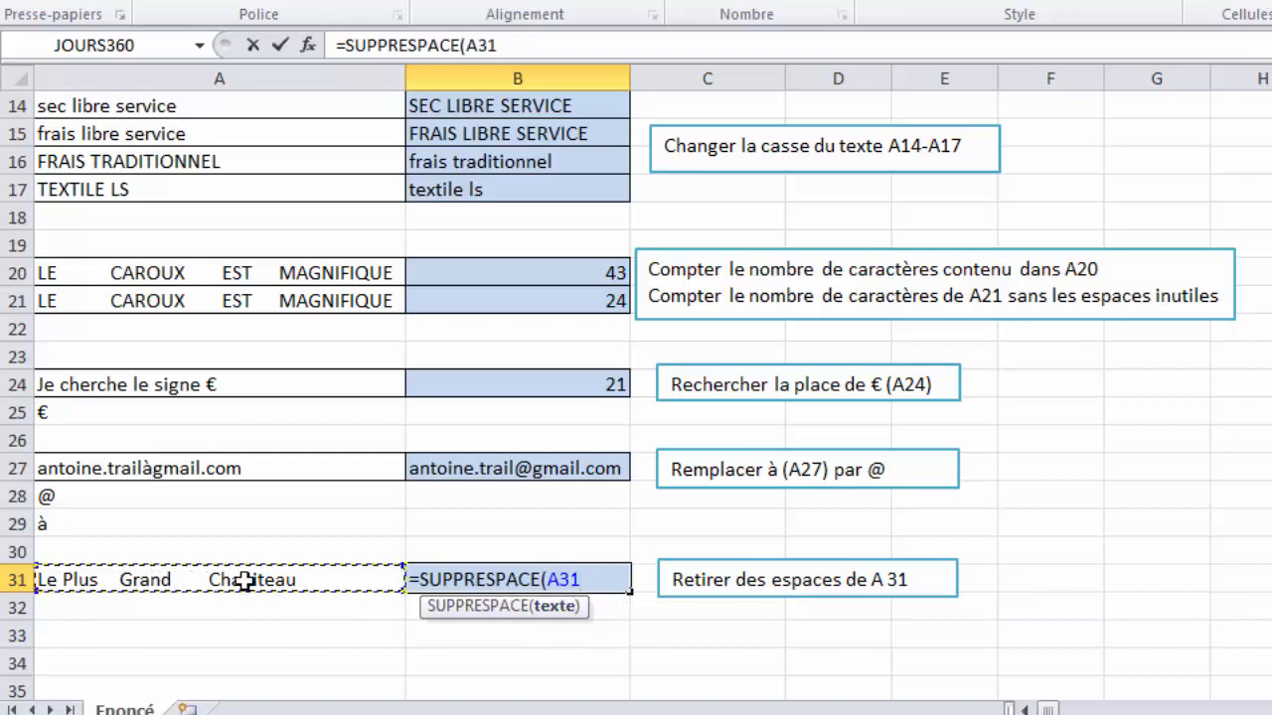
text())
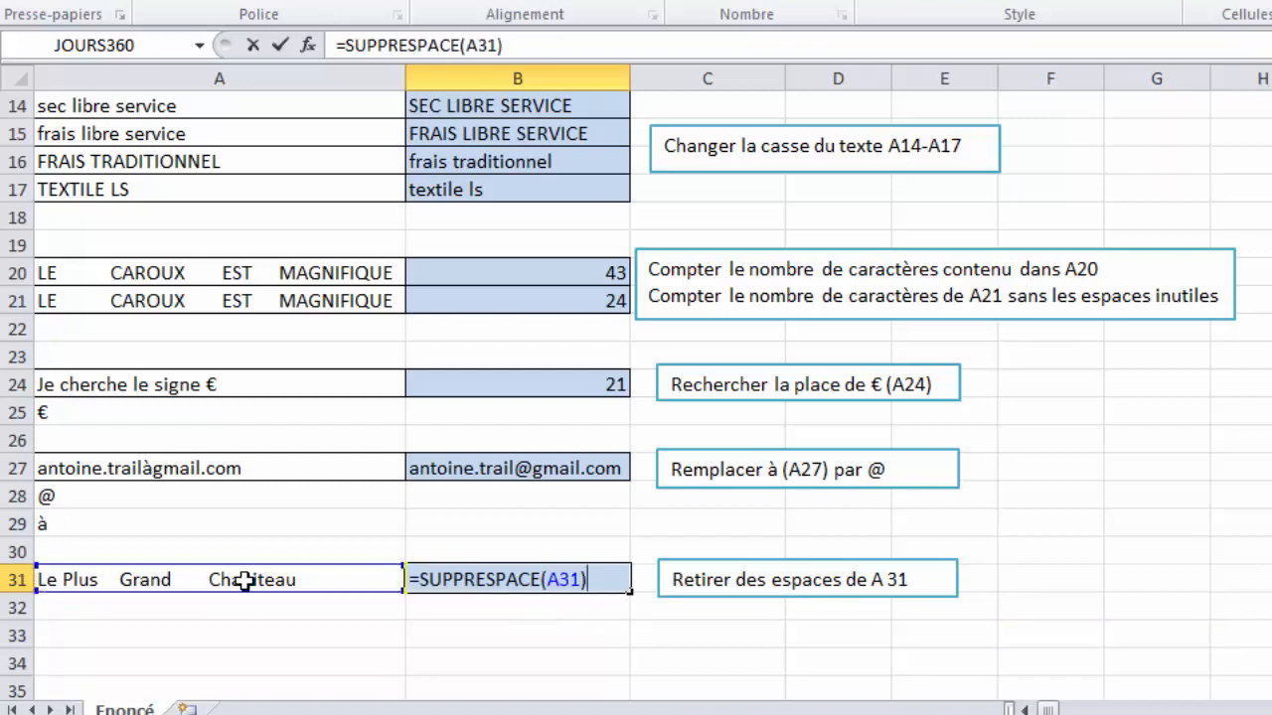
key(Return)
click(437, 580)
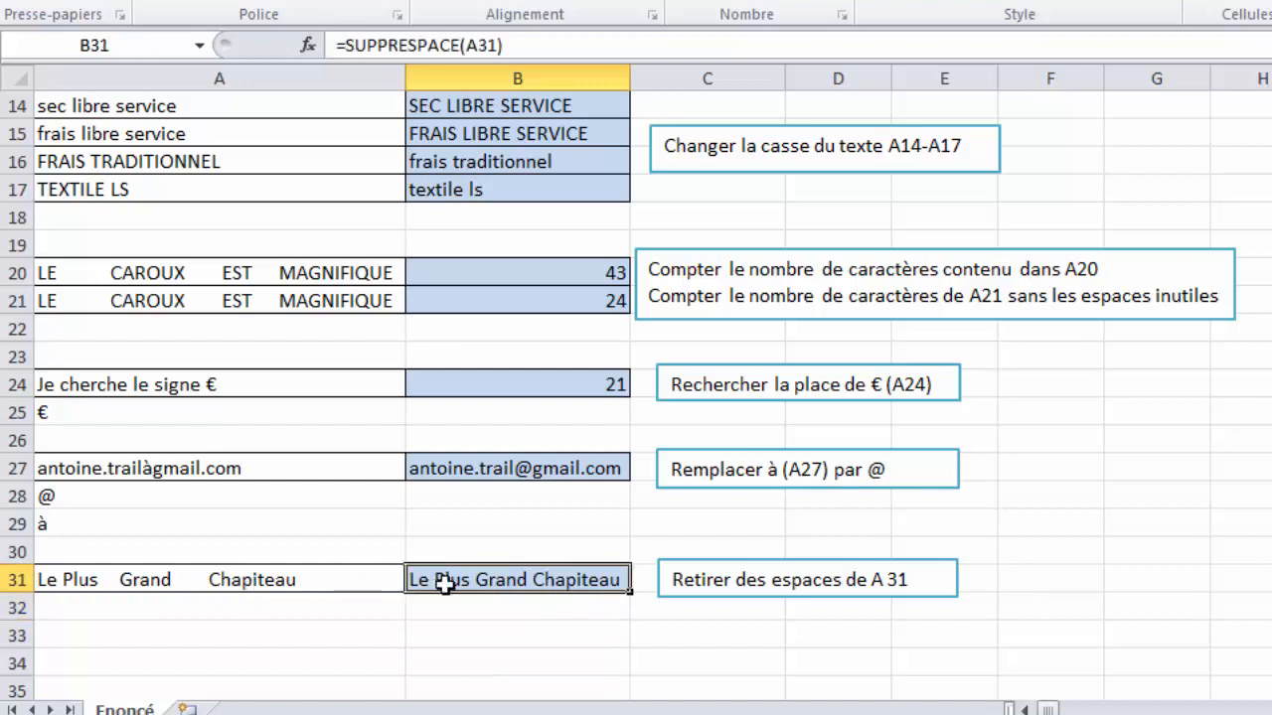
- Compare the run of spaces before Chapiteau in A31 with the SUPPRESPACE result in B31, leaving both cells as they are
double_click(208, 580)
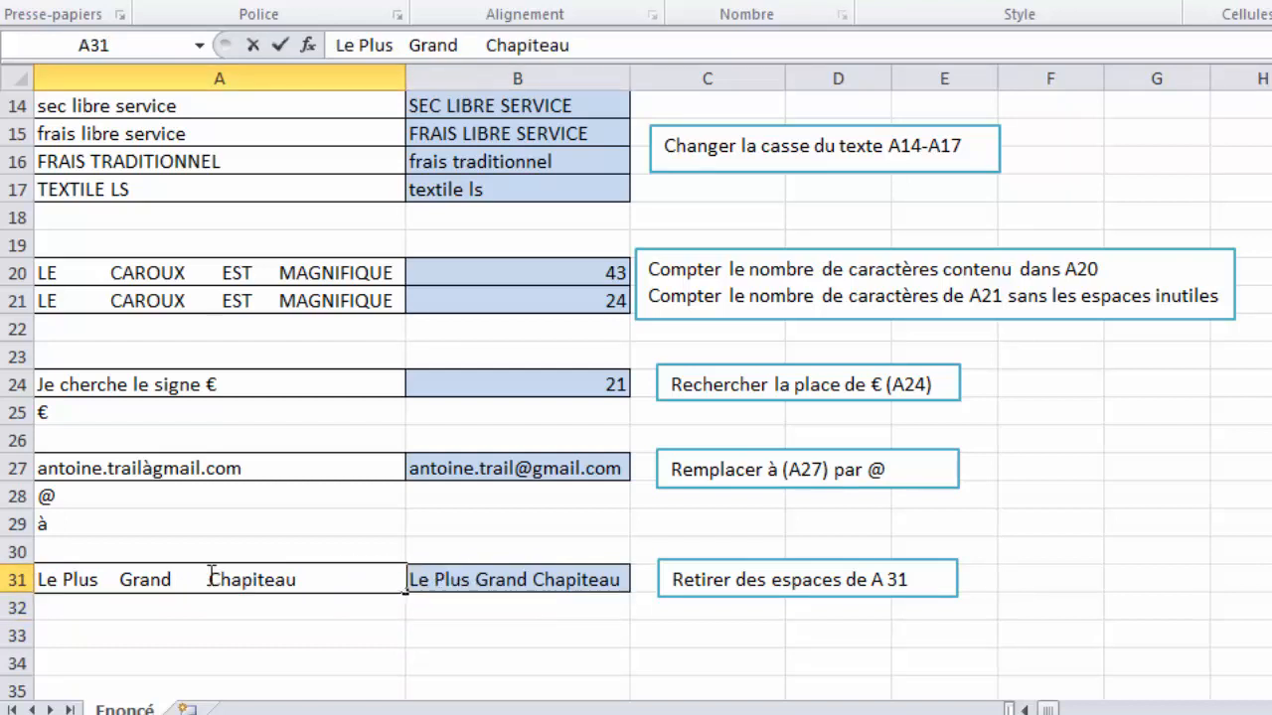
key(shift+Left)
key(shift+Left)
key(shift+Left)
key(shift+Left)
key(shift+Left)
key(shift+Left)
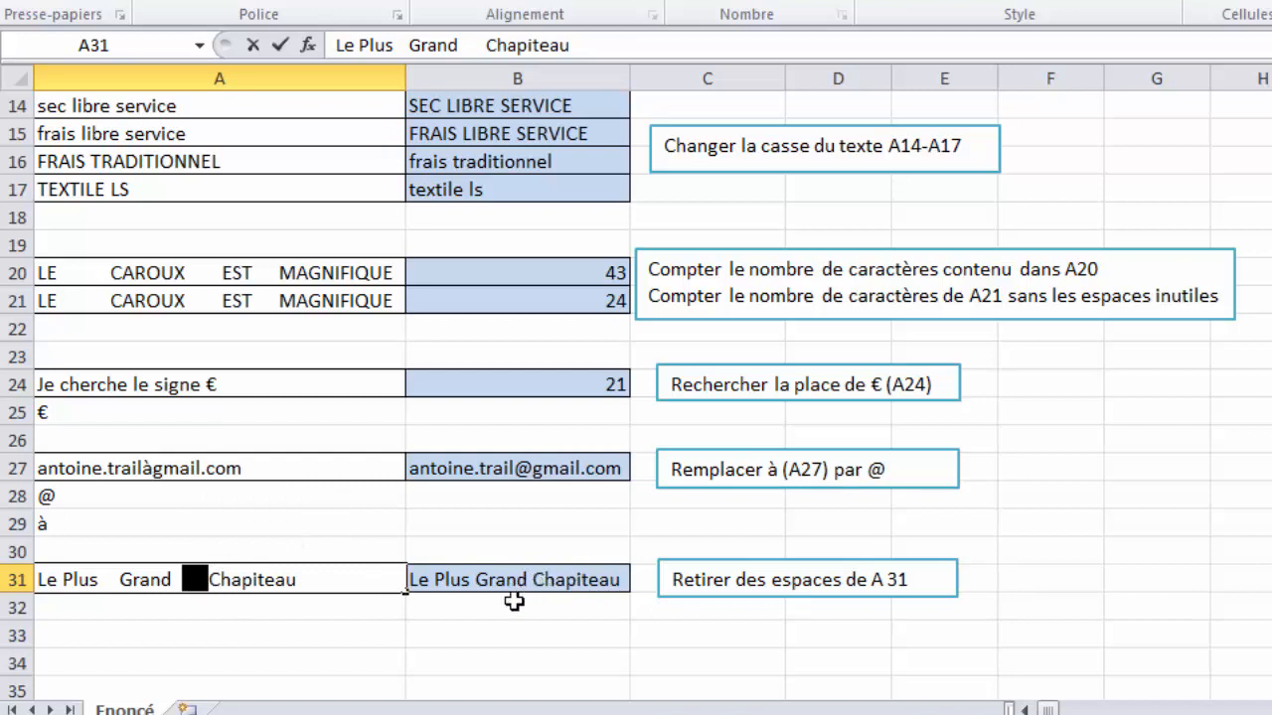
key(Escape)
click(561, 578)
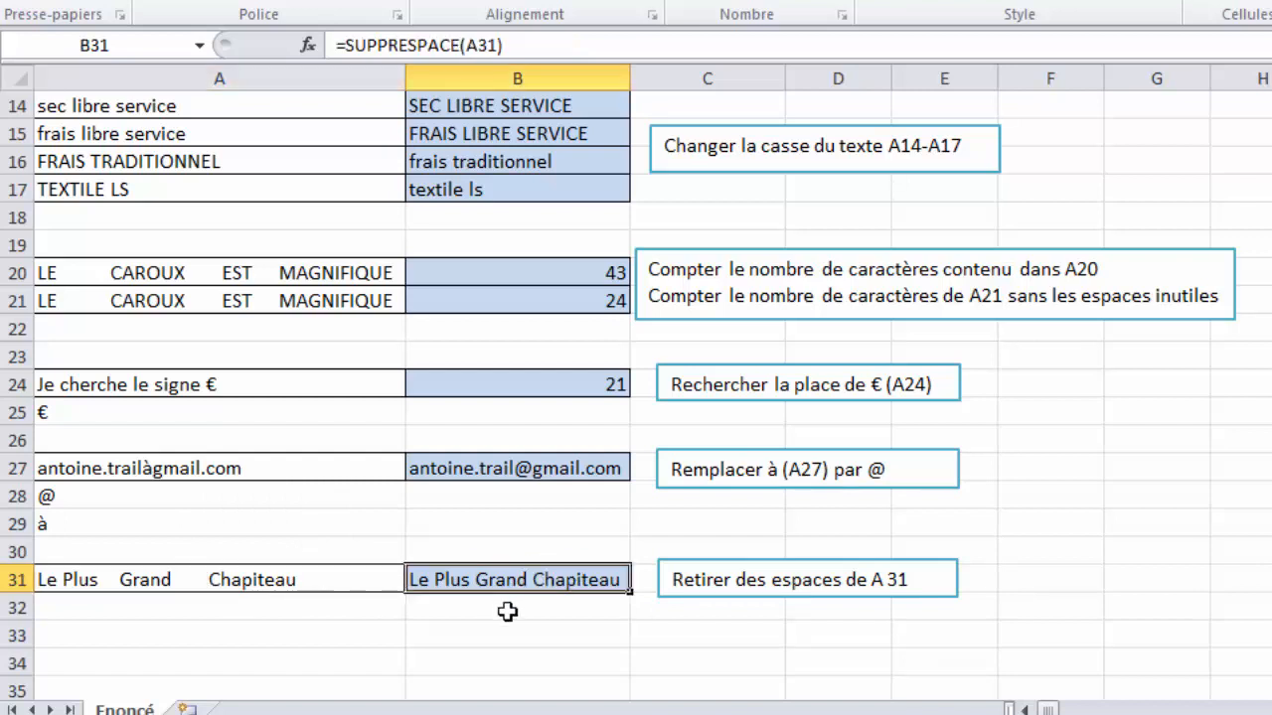
- Insert the current date in B2 of the contract sheet with the AUJOURDHUI function
click(1170, 480)
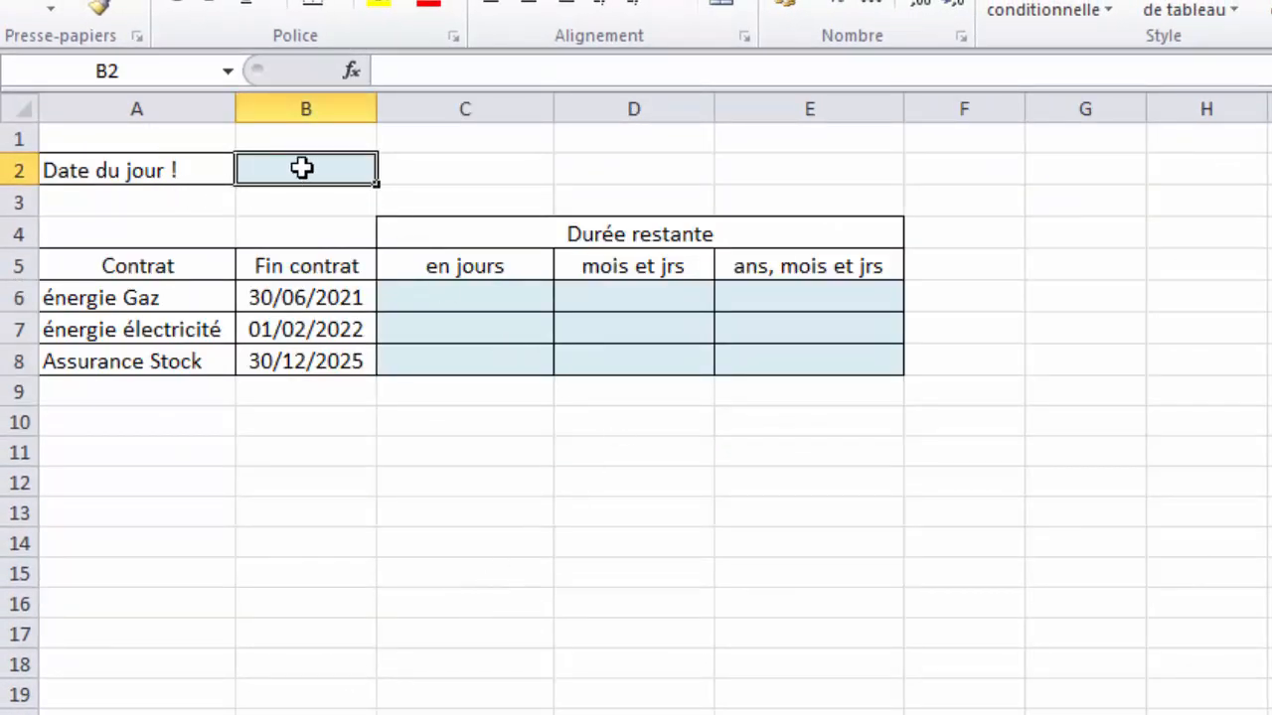
text(=)
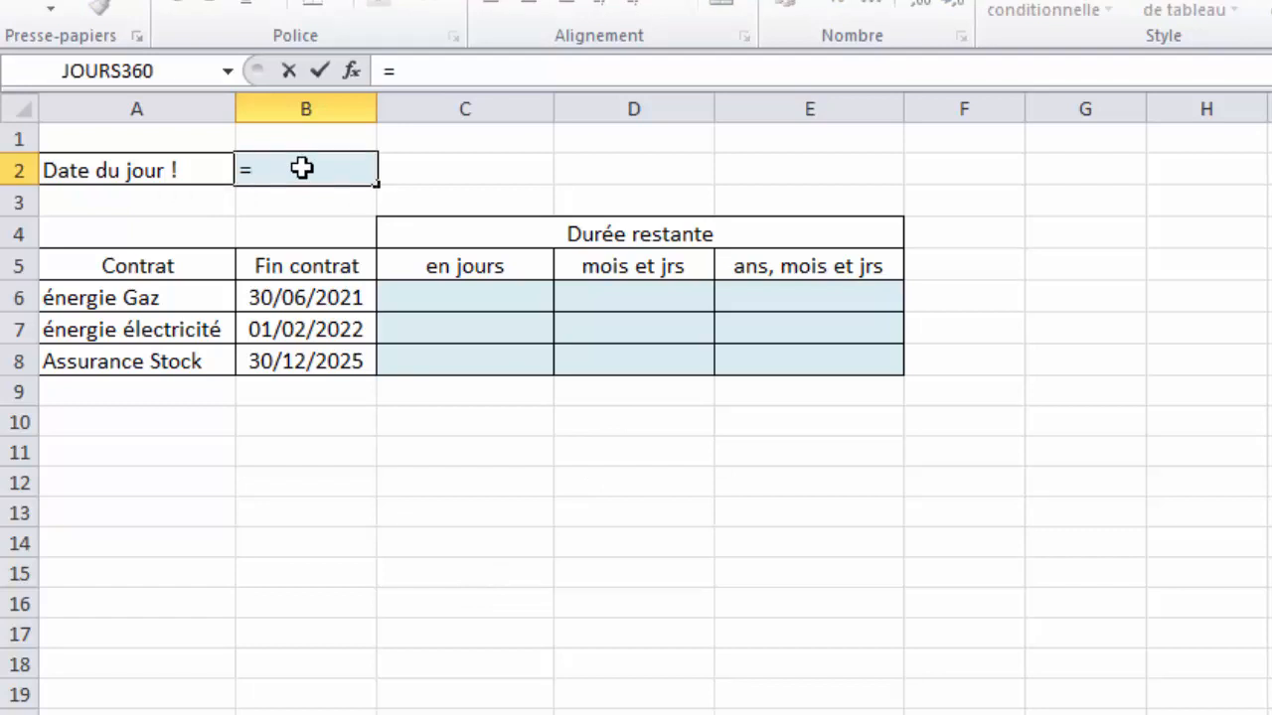
text(au)
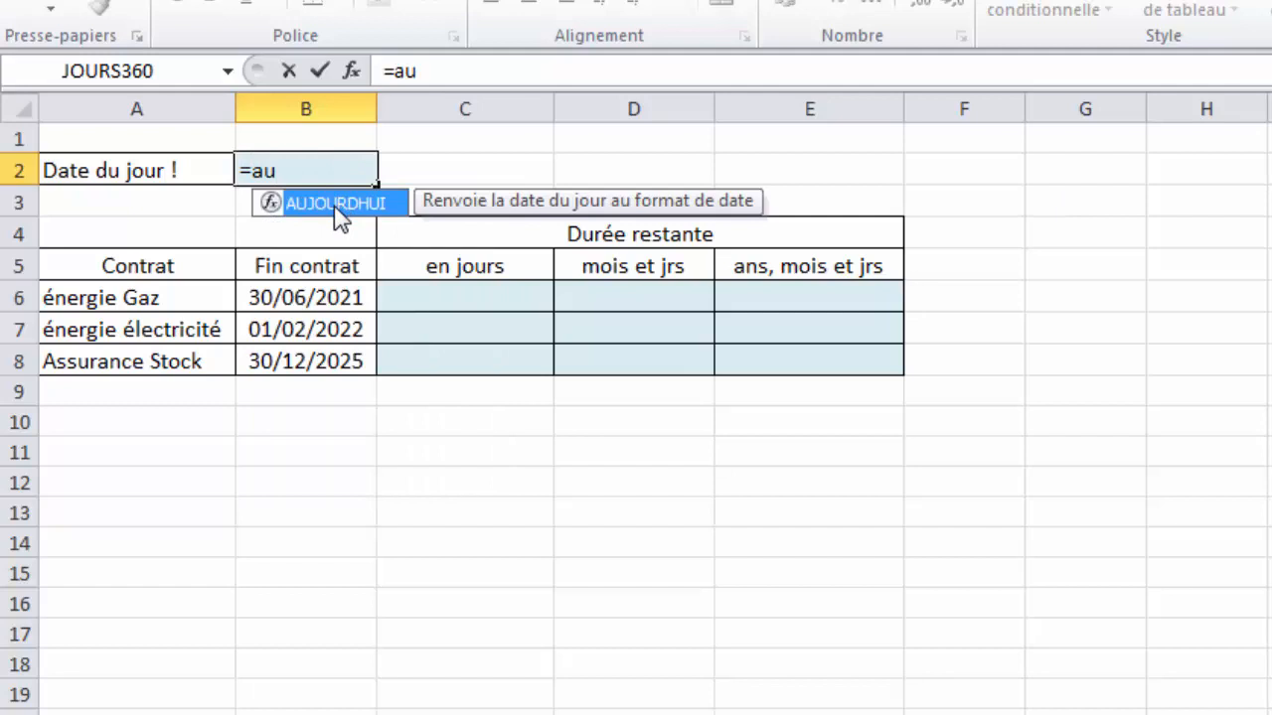
double_click(335, 204)
key(Return)
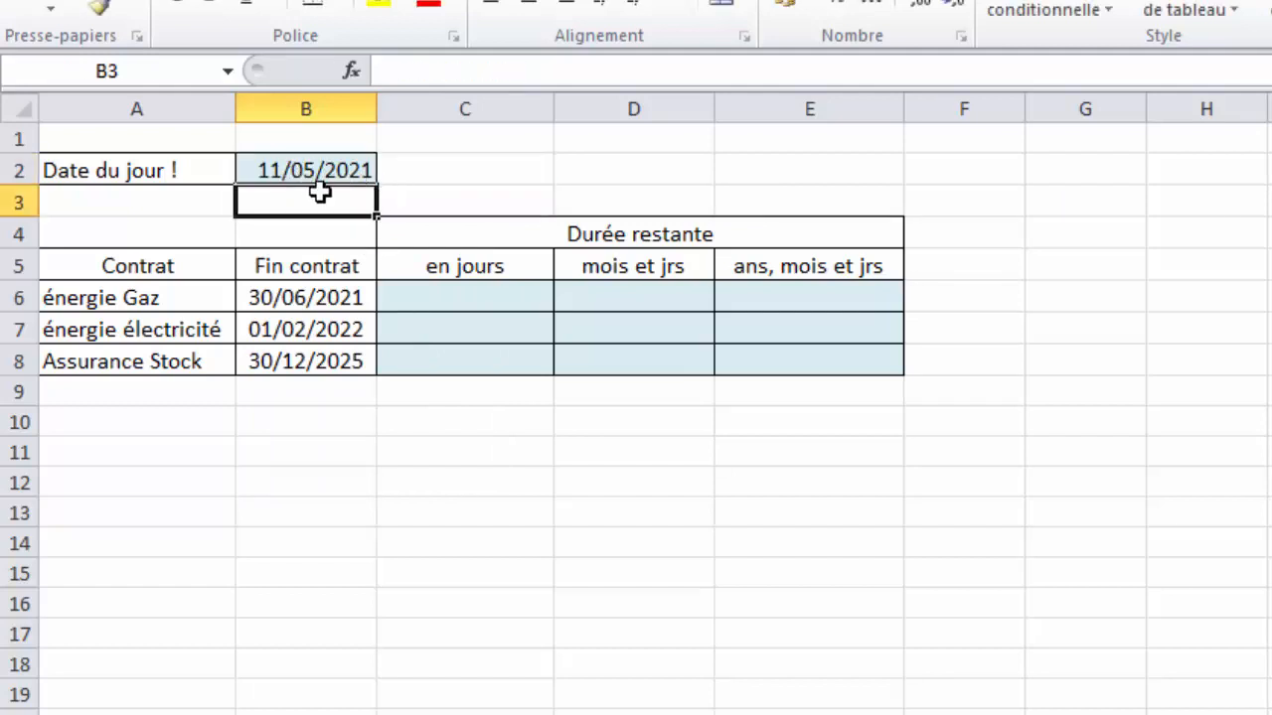
- Calculate the gas contract's remaining days in C6 by subtracting today's date from the end date, as =B6-B2
click(453, 292)
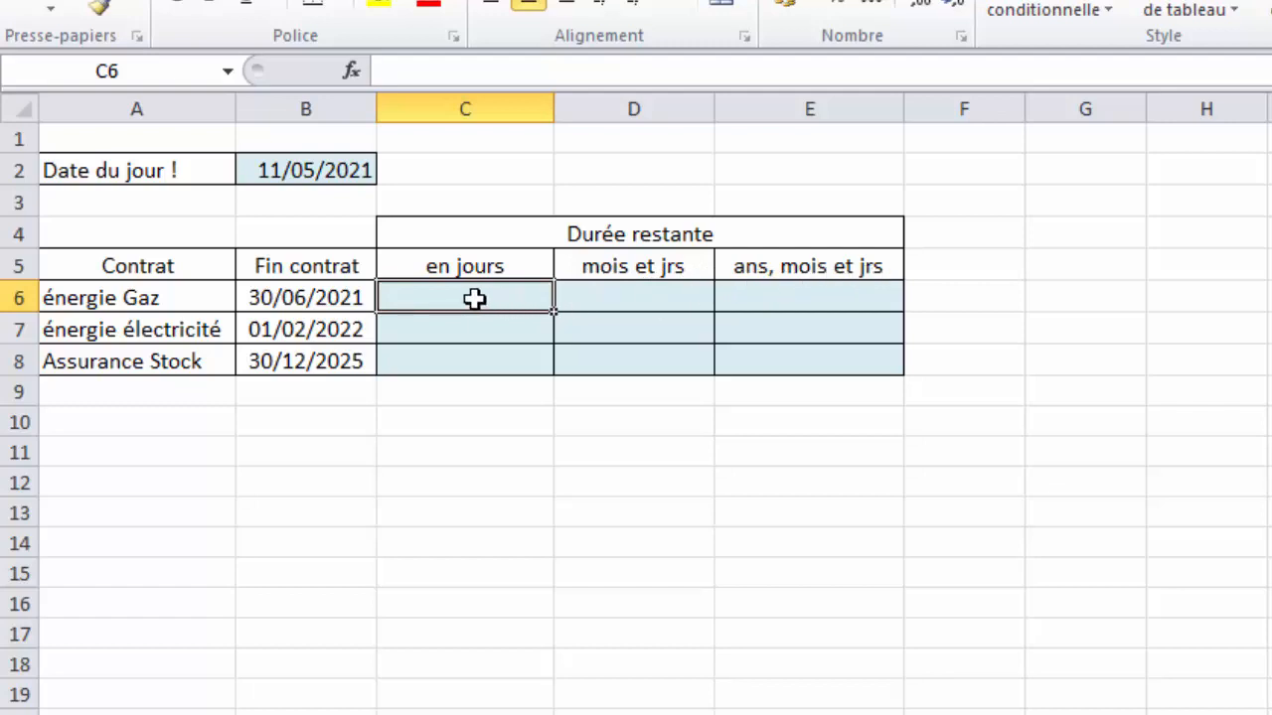
text(=)
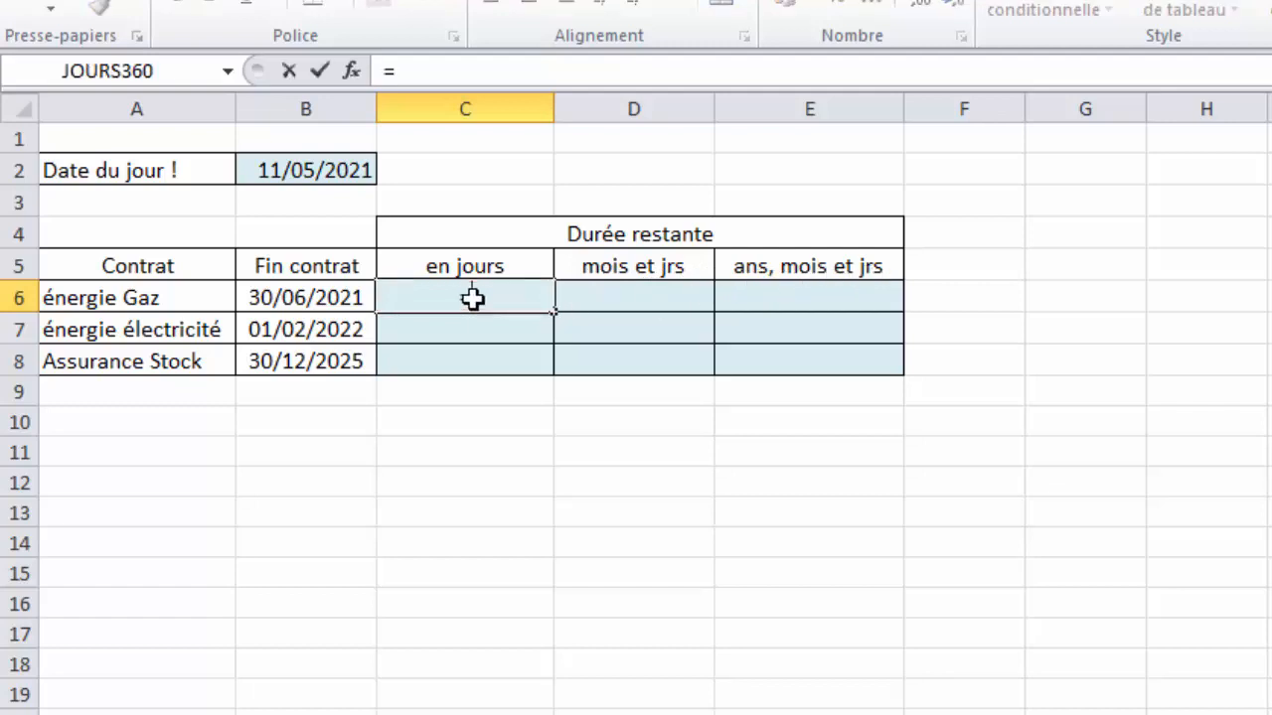
click(335, 298)
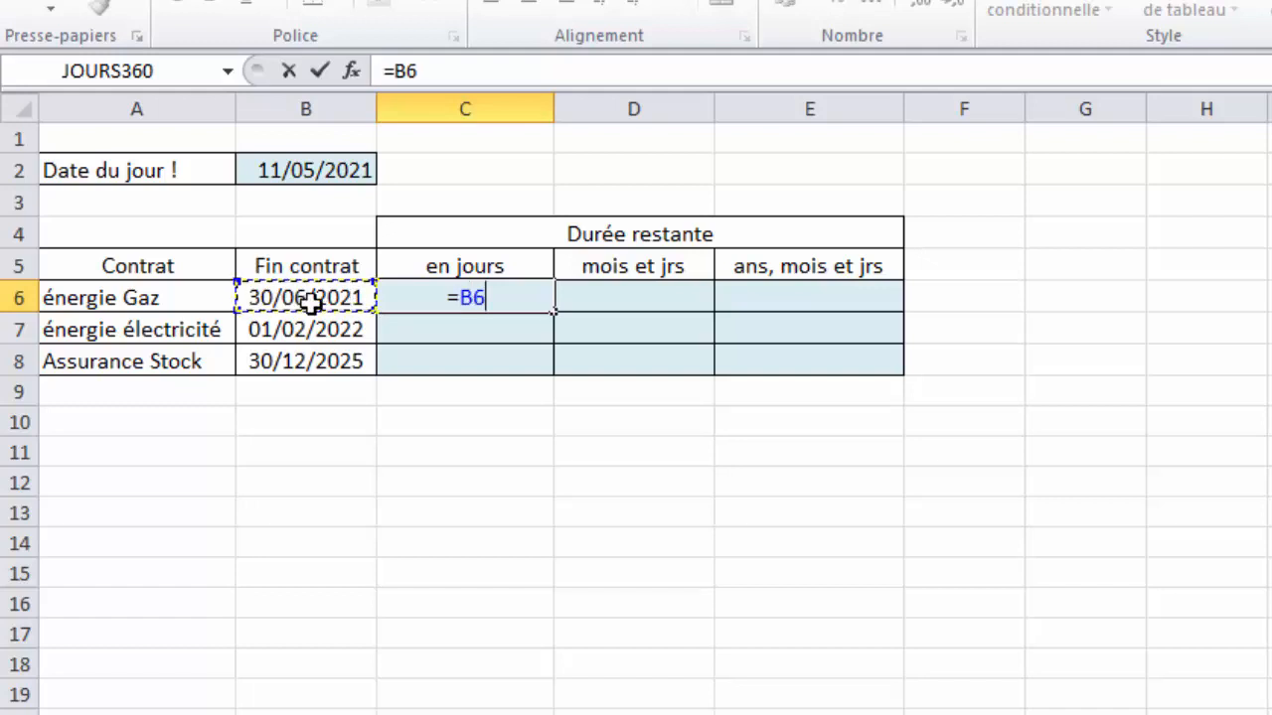
text(-)
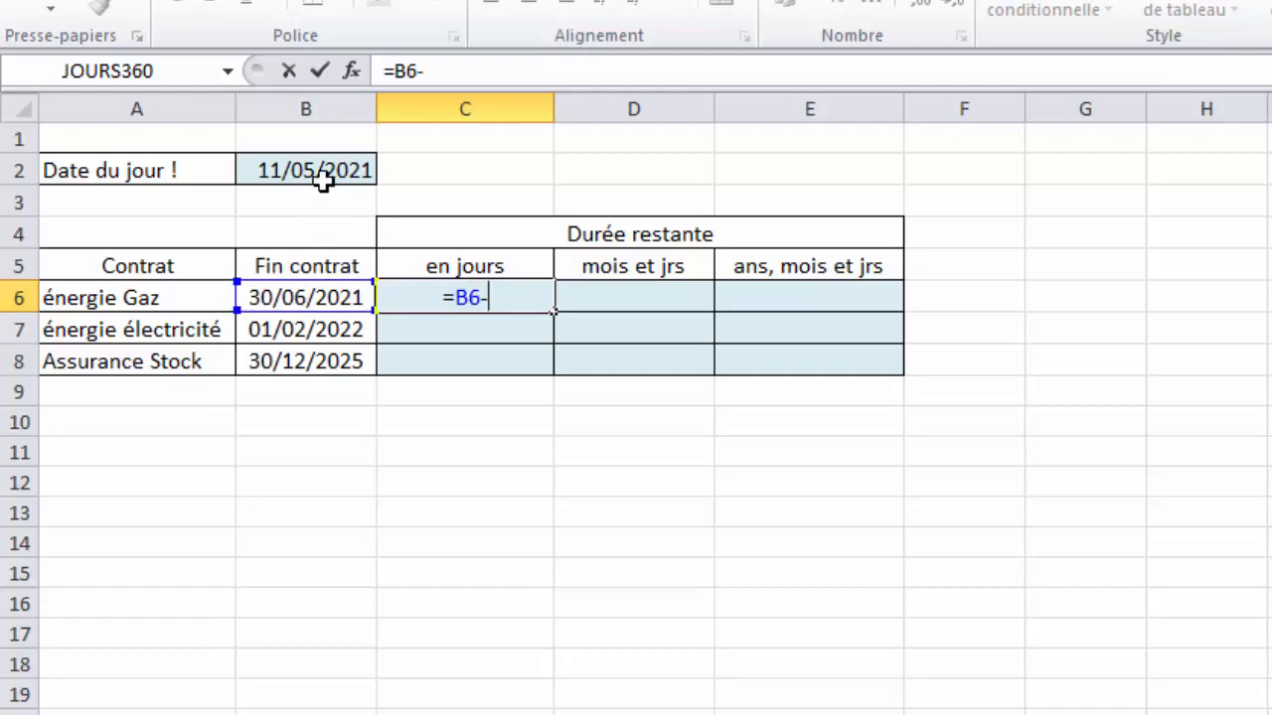
click(320, 174)
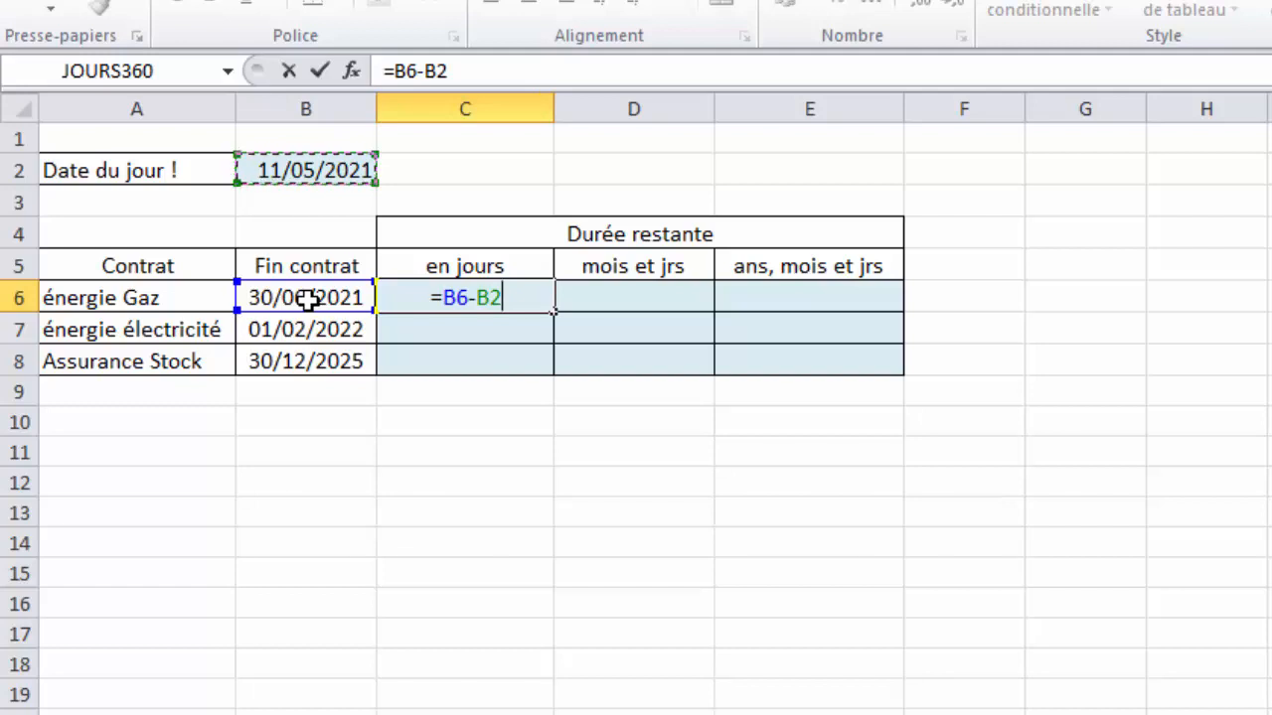
key(Return)
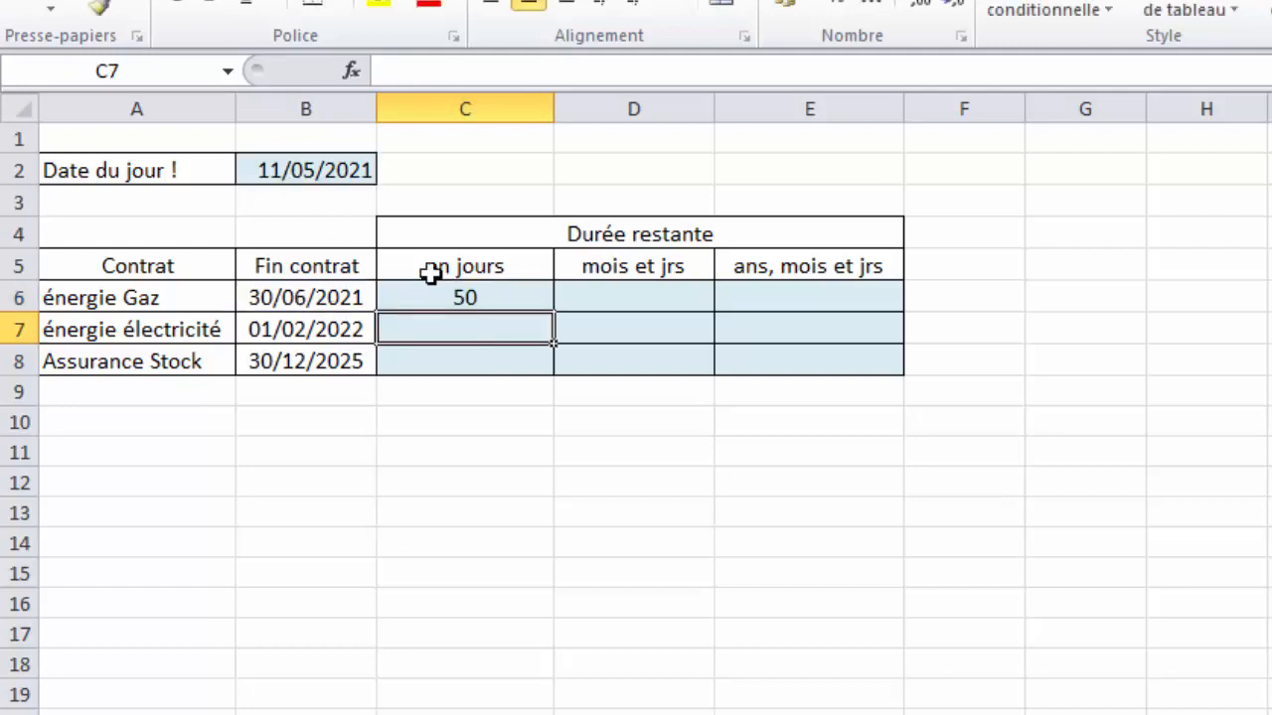
- Clear the subtraction formula from C6
click(454, 297)
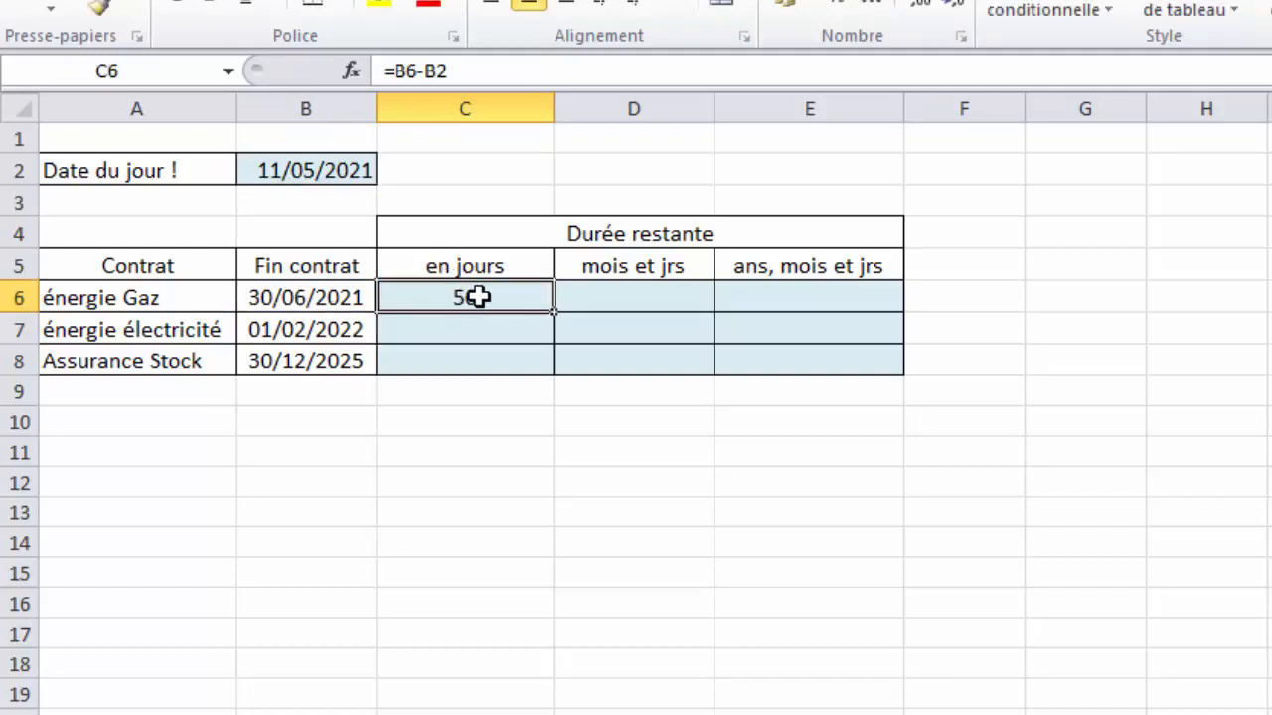
click(463, 329)
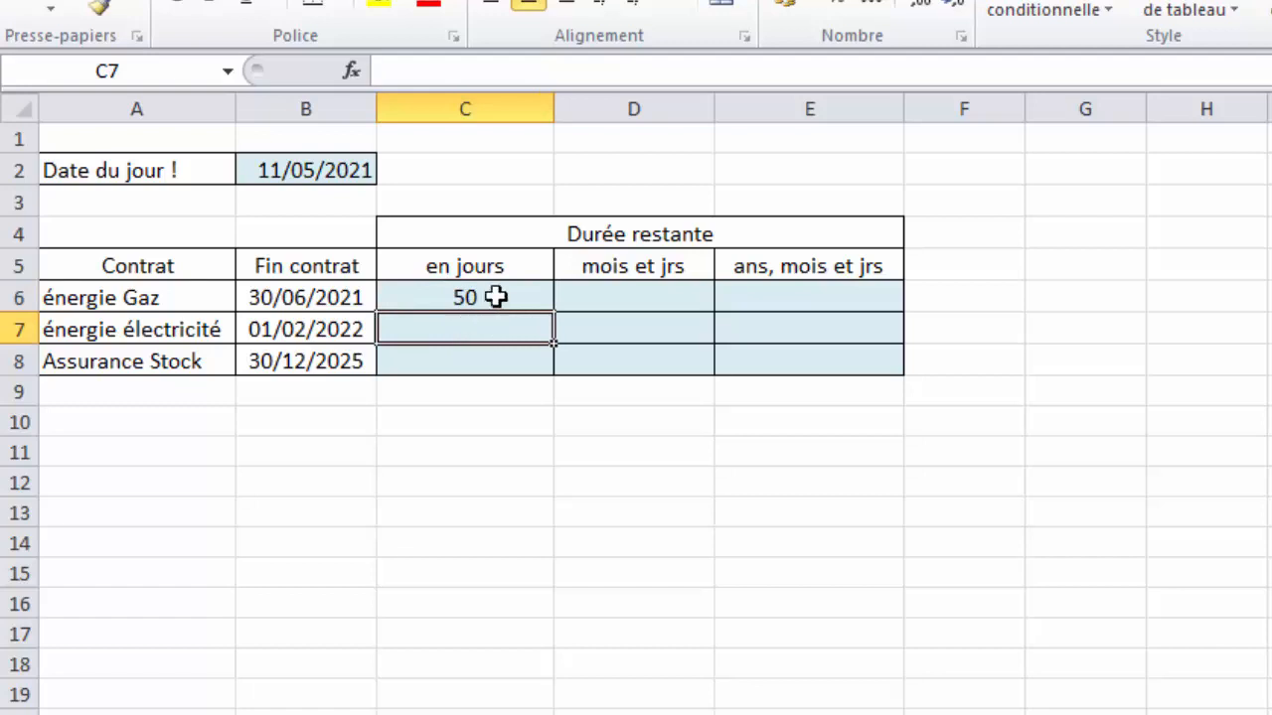
click(494, 296)
key(Delete)
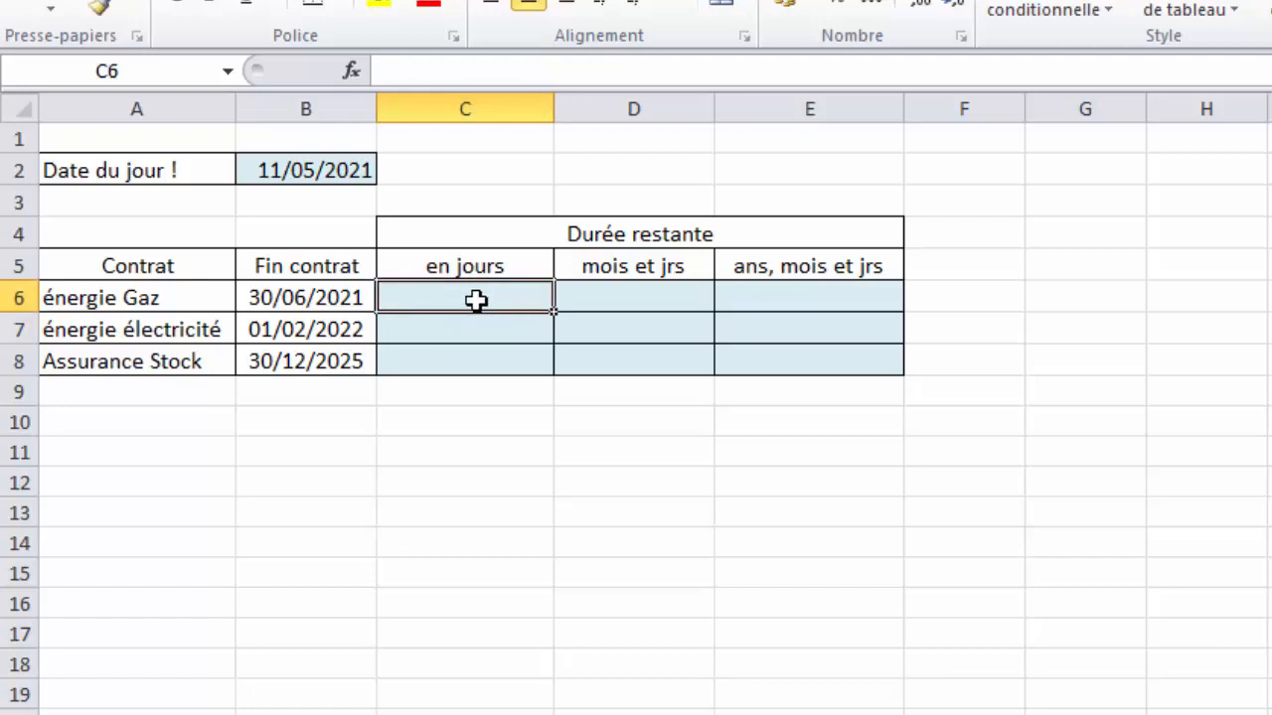
- Enter =datedif(B6;B2;"d") in C6 for the gas contract's remaining duration in days
text(=dated)
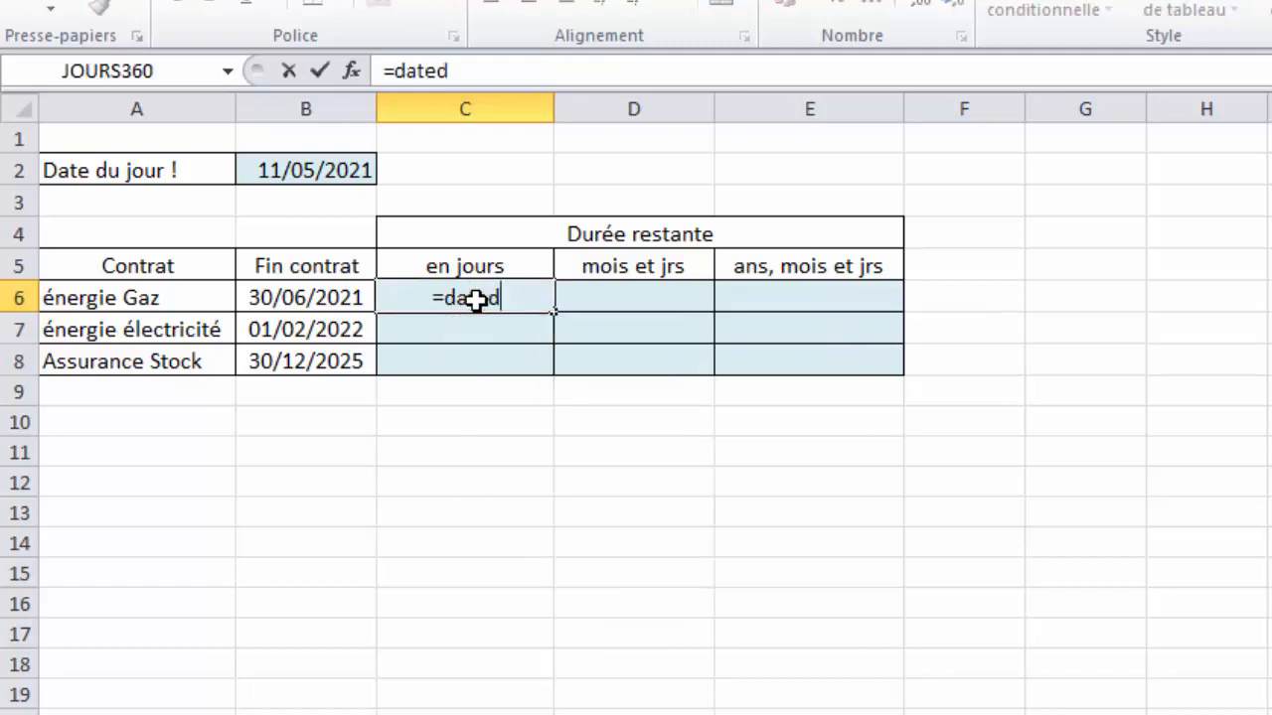
key(BackSpace)
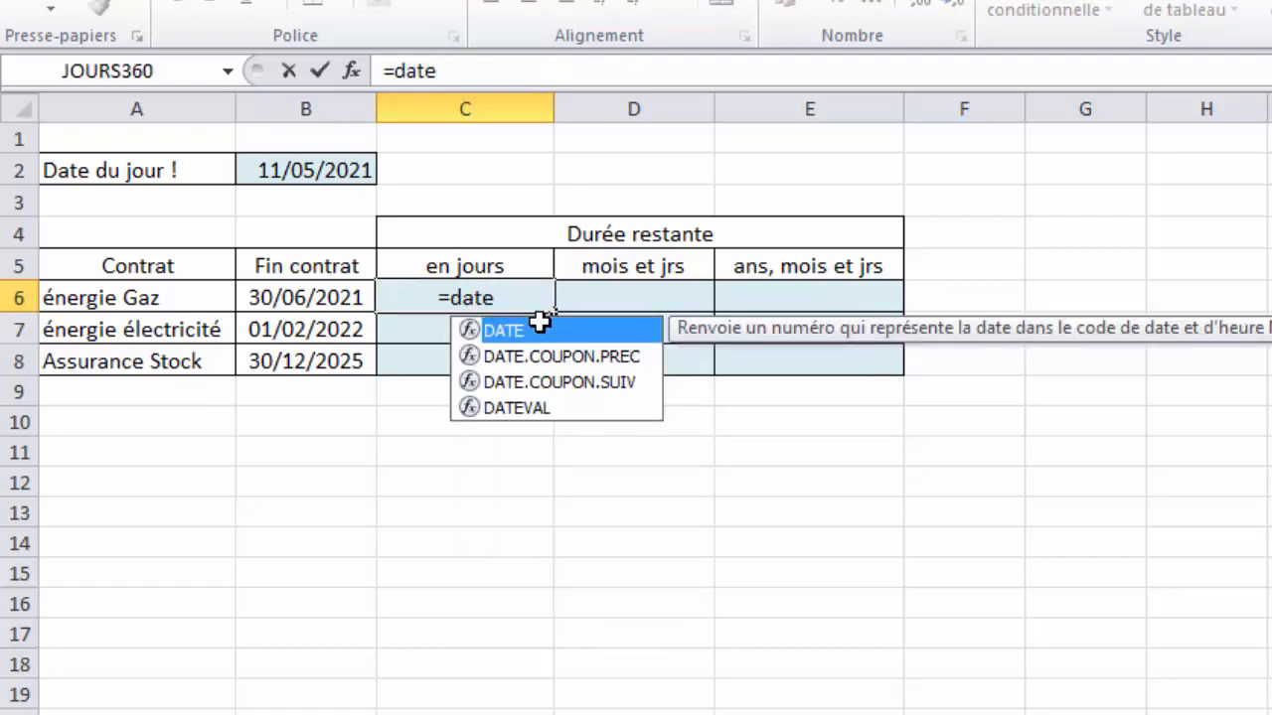
text(dif)
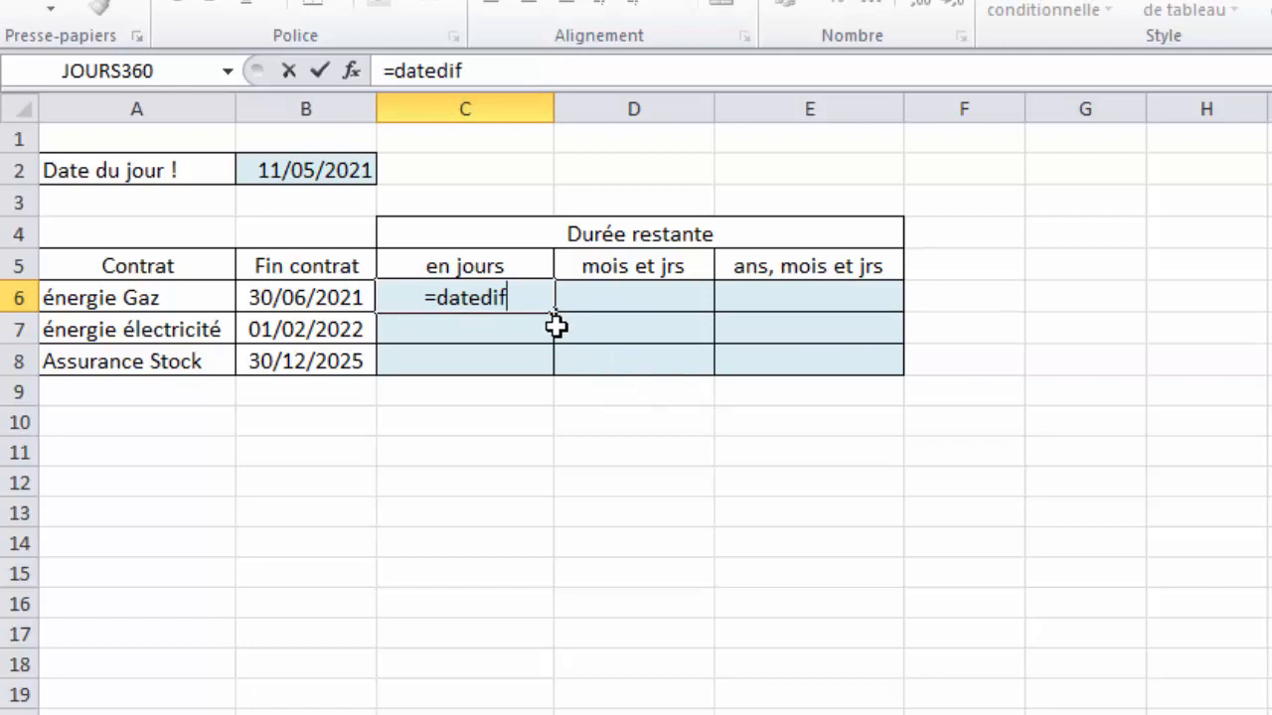
text(()
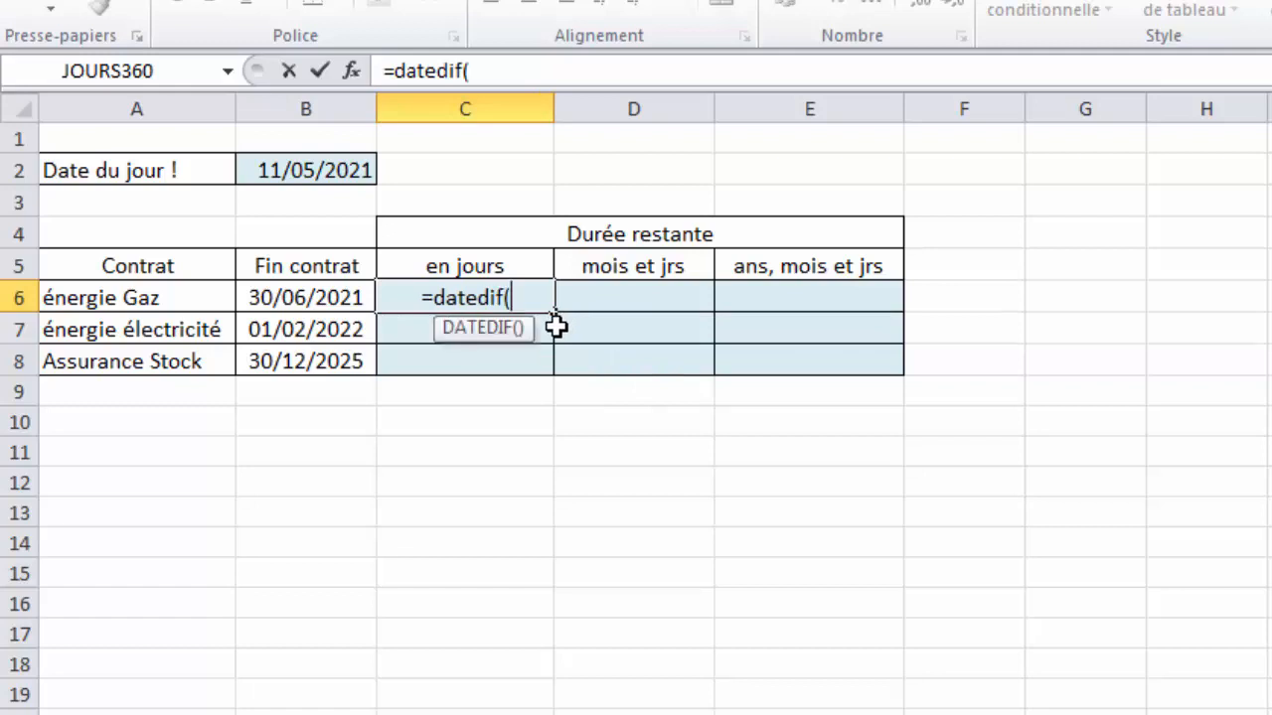
click(288, 298)
text(;)
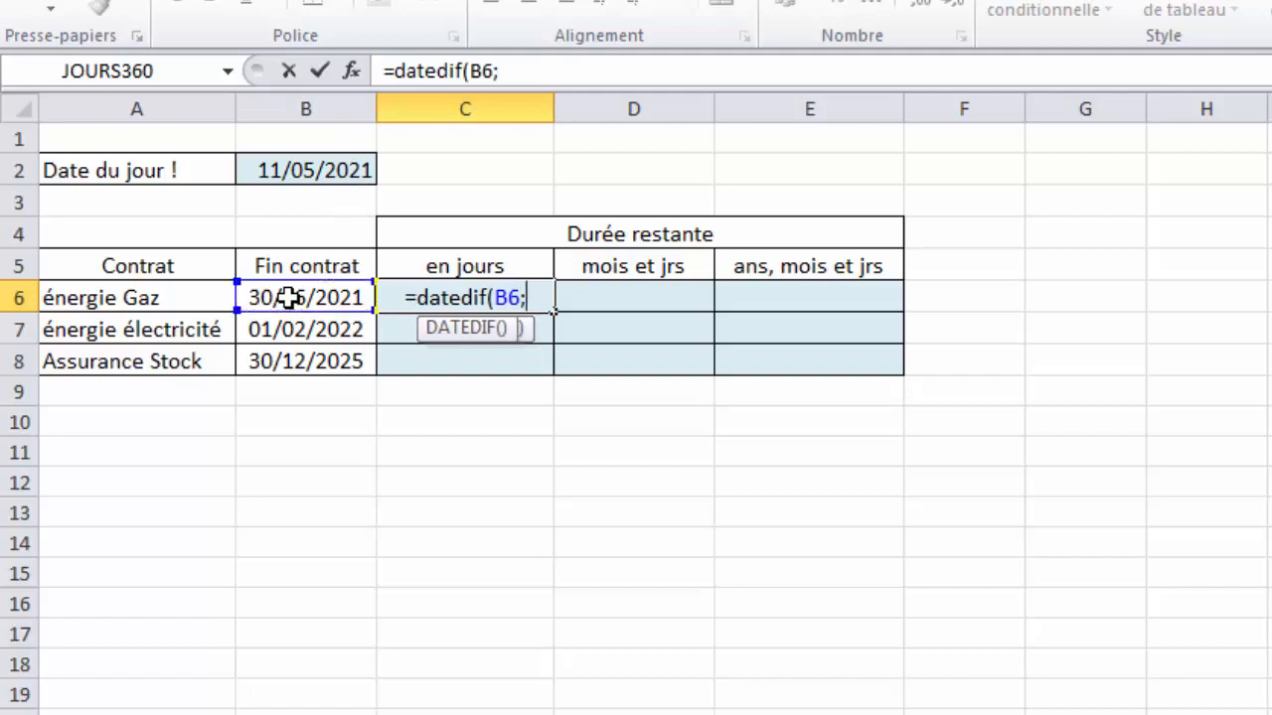
click(331, 171)
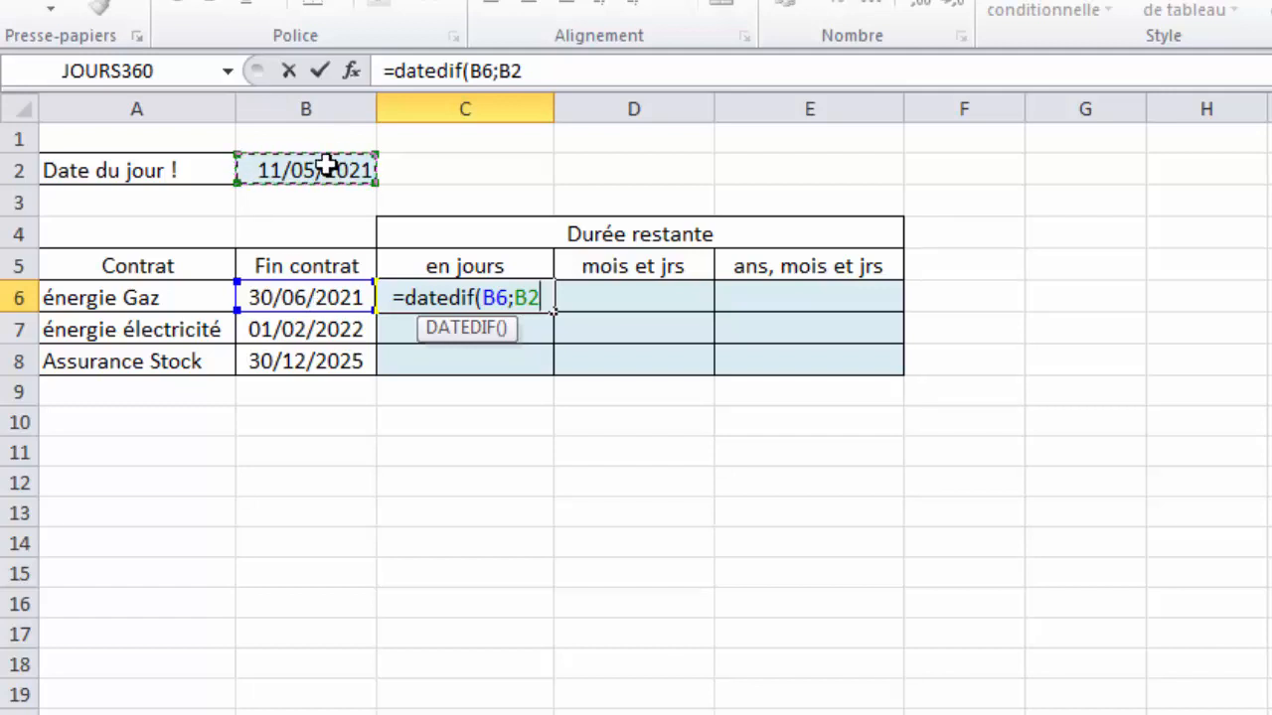
text(;)
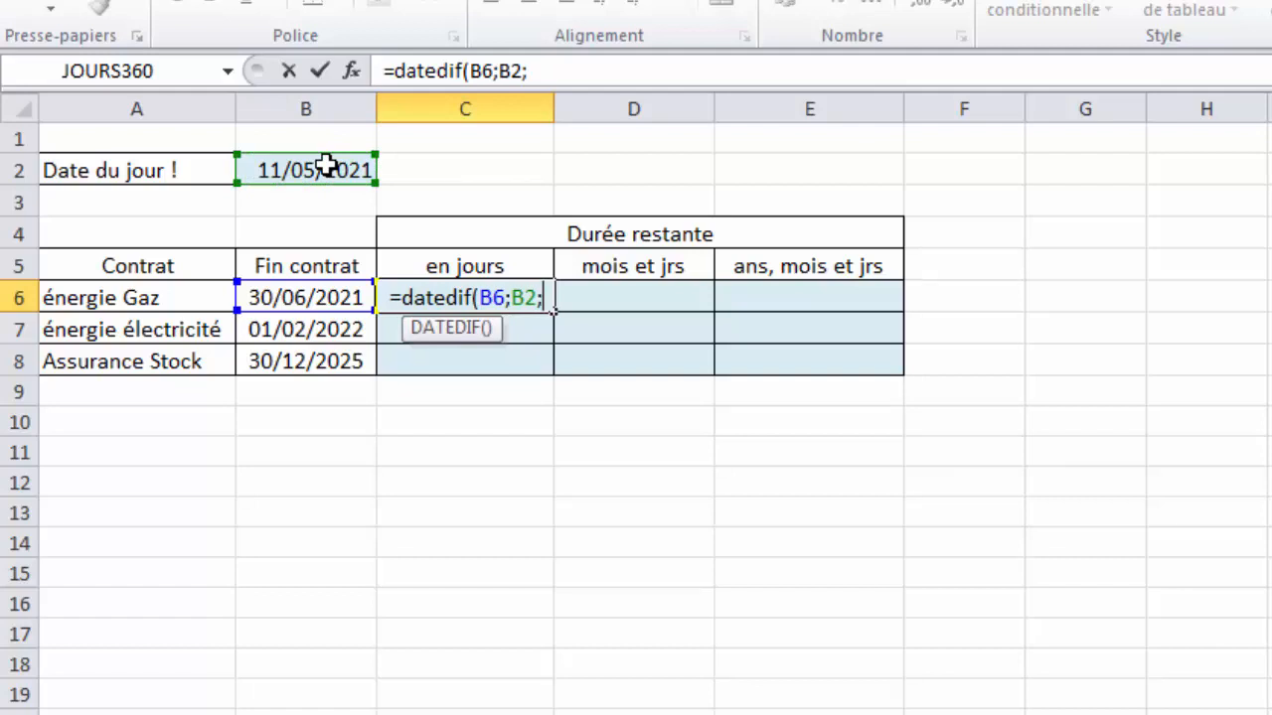
text("d)
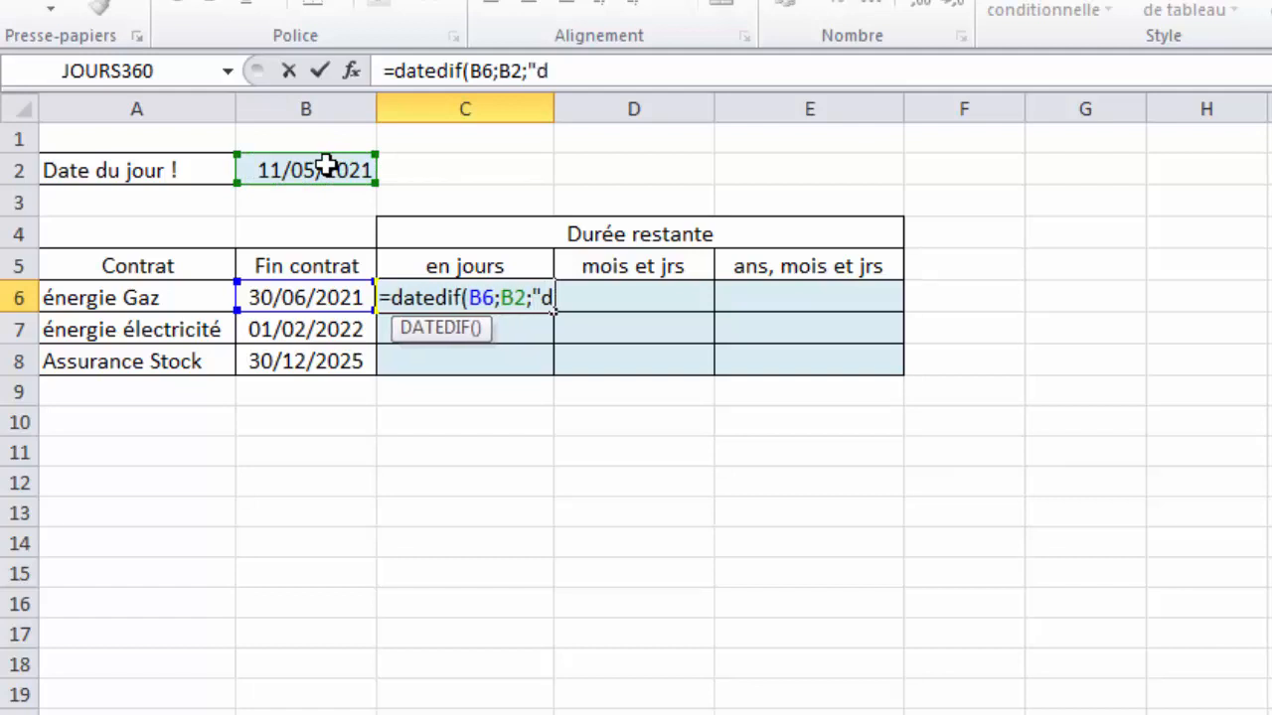
text("))
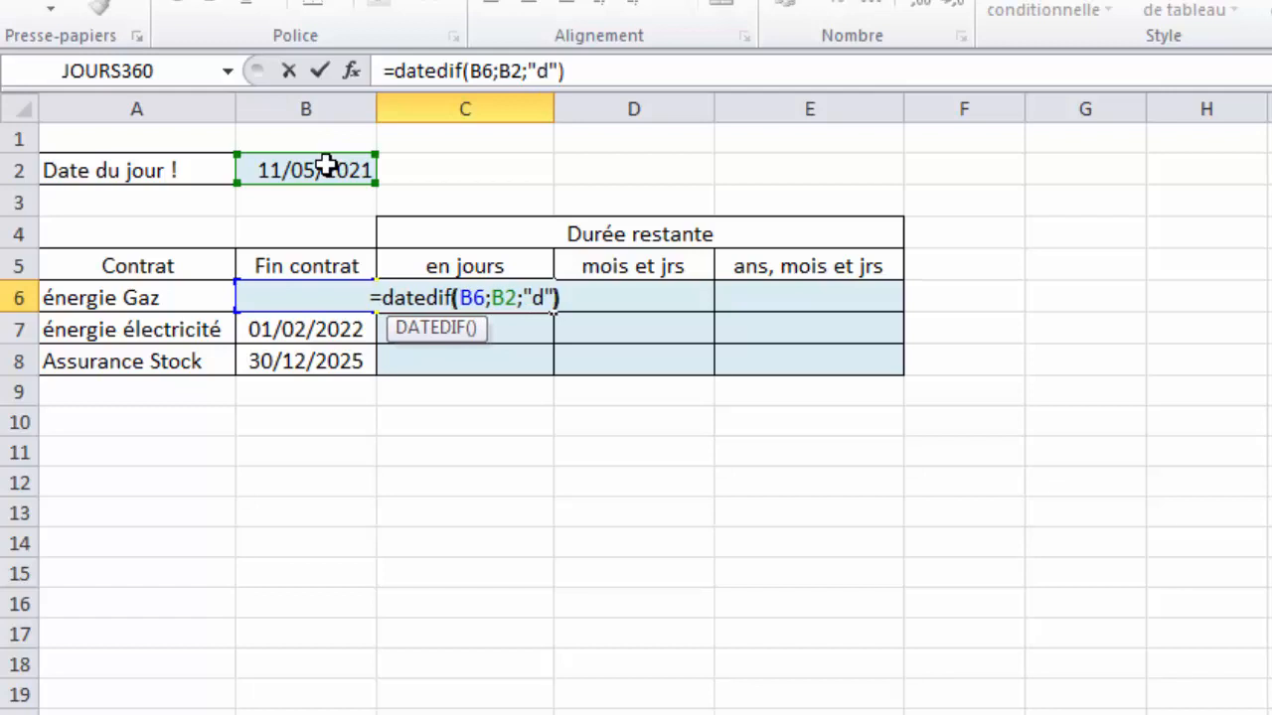
key(Return)
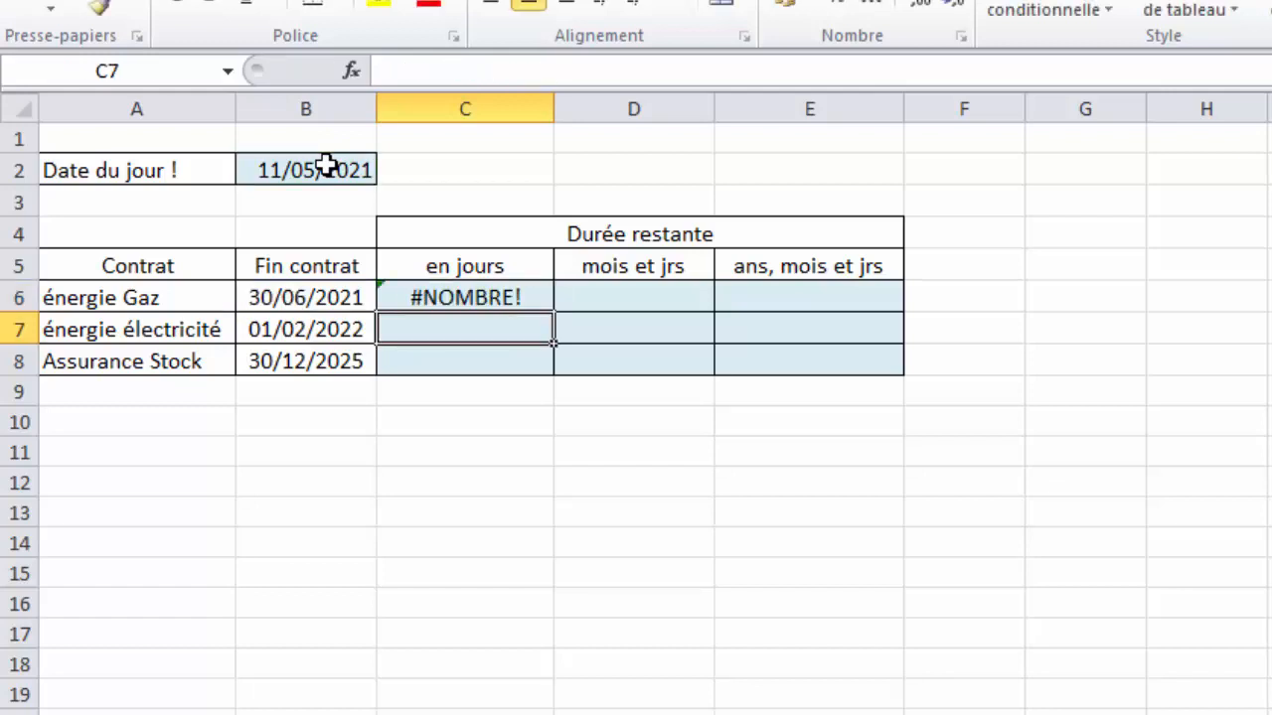
- Swap the two date references in the C6 formula so it reads =DATEDIF(B2;B6;"d")
double_click(427, 295)
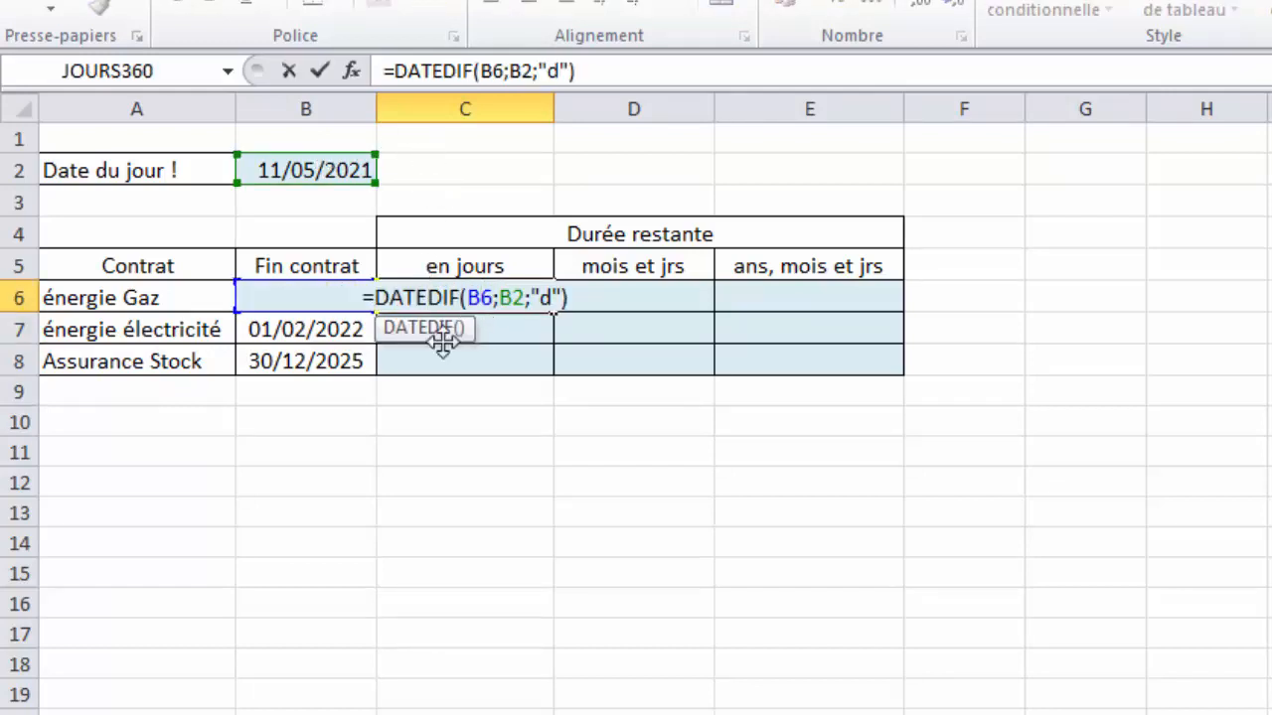
key(BackSpace)
text(2)
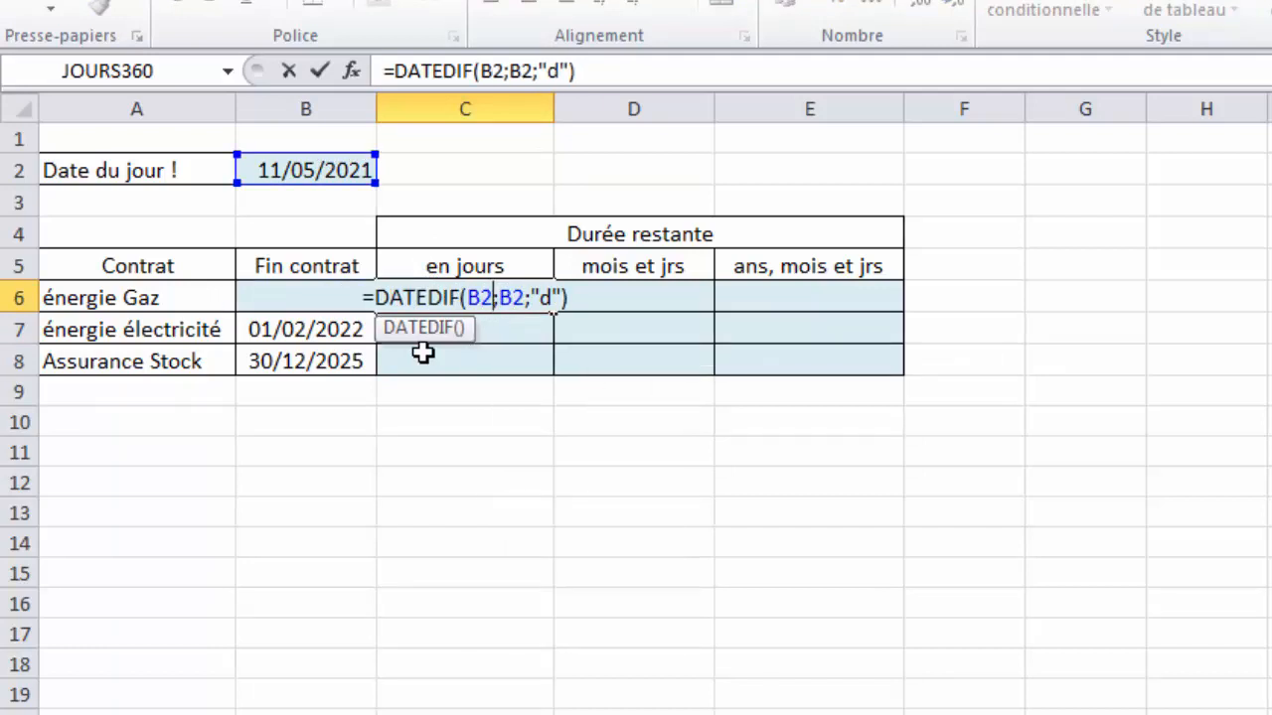
key(shift+Left)
text(6)
key(Return)
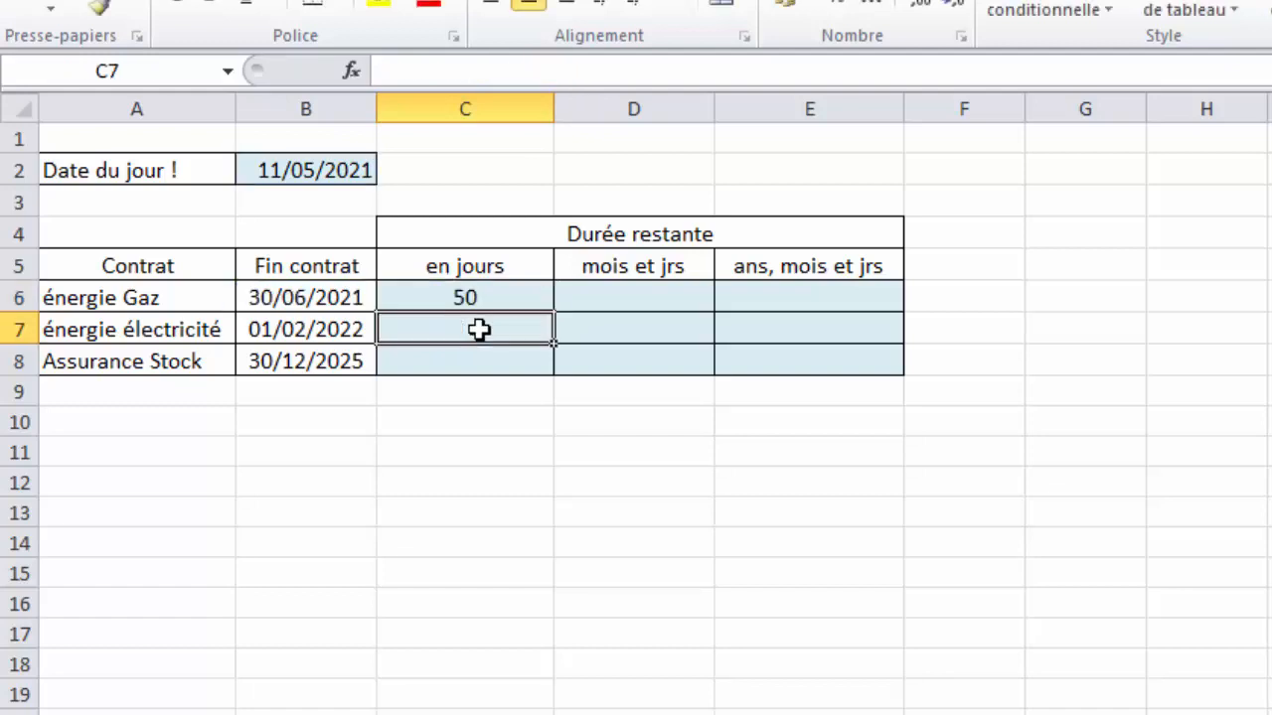
- Examine the start and end date references in the C6 DATEDIF formula without changing them
double_click(494, 303)
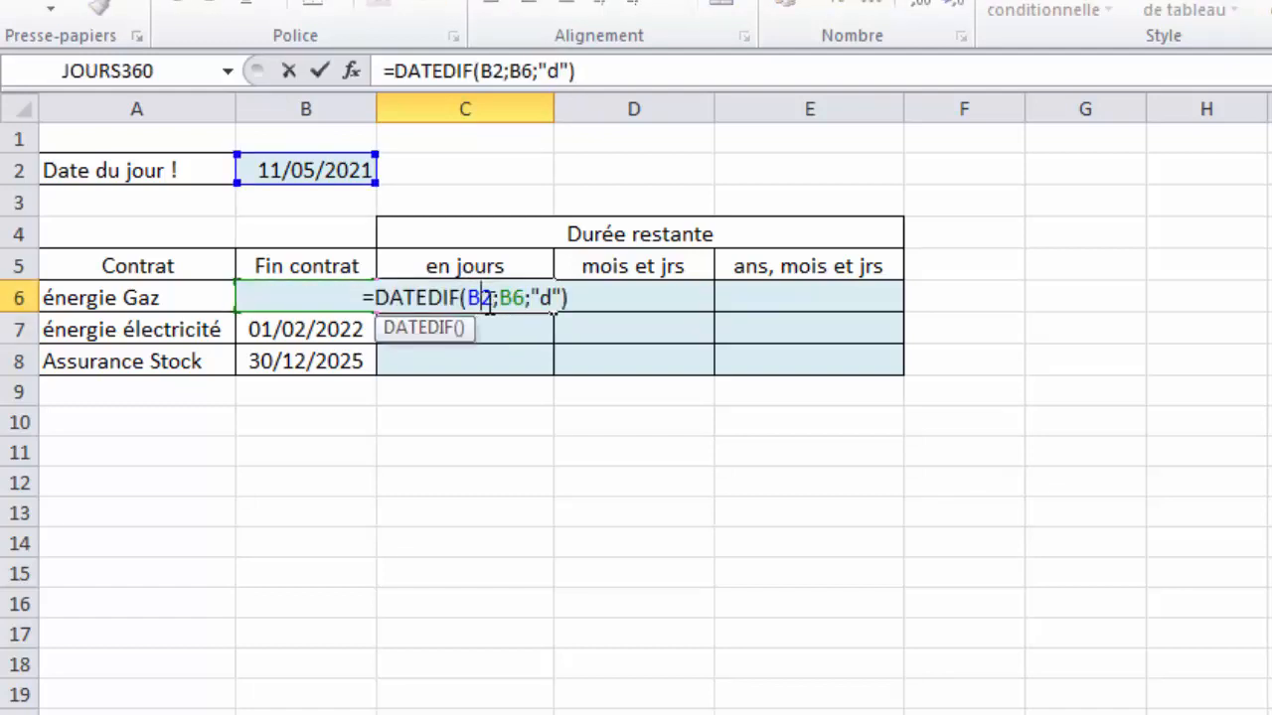
double_click(476, 298)
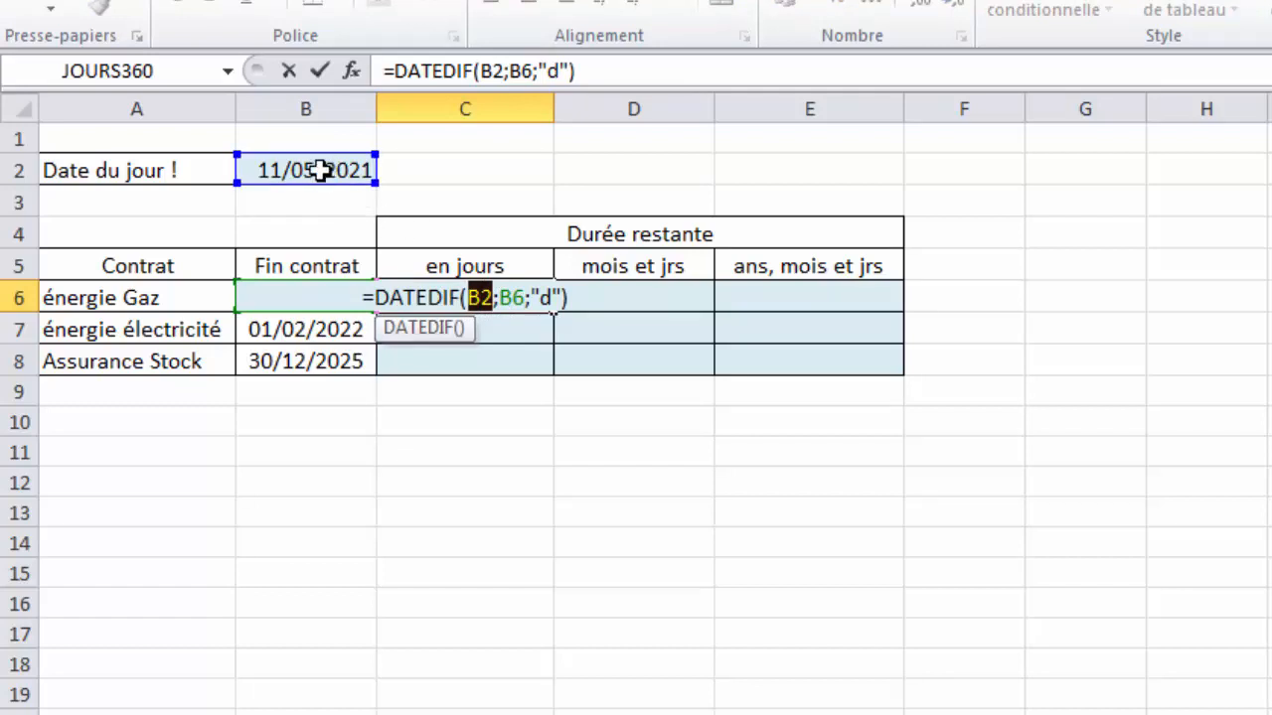
click(513, 298)
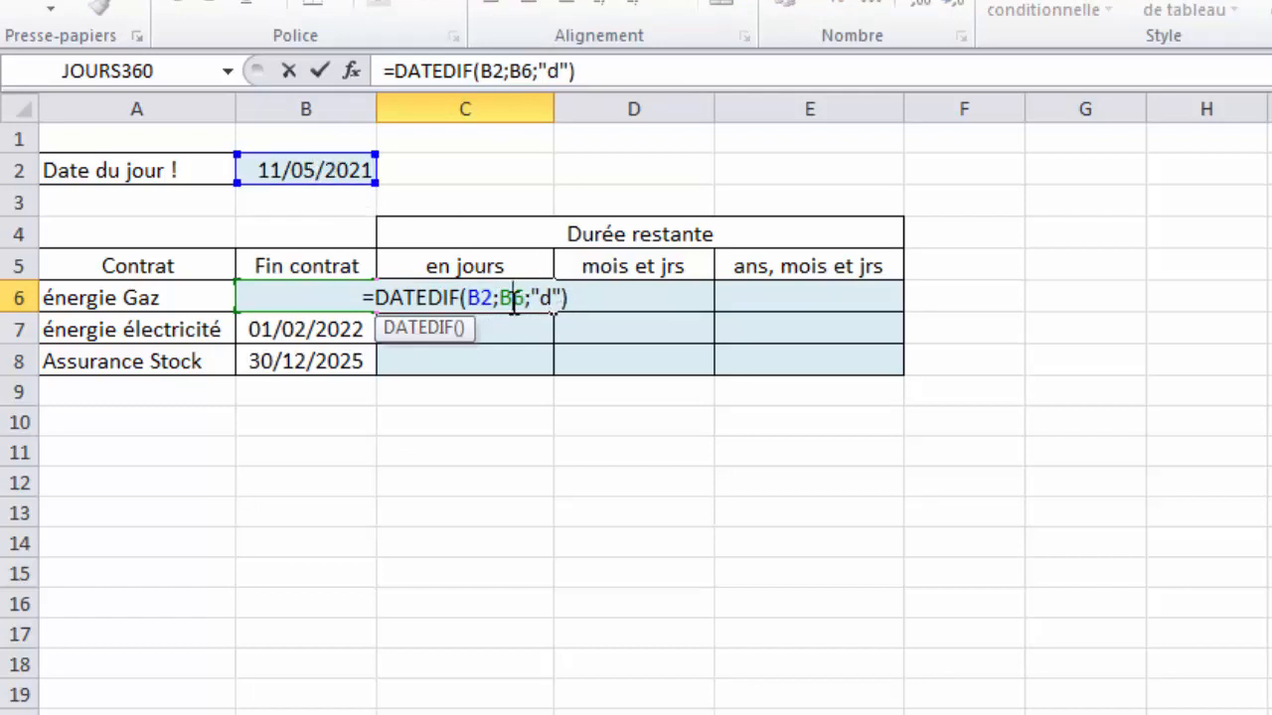
key(Return)
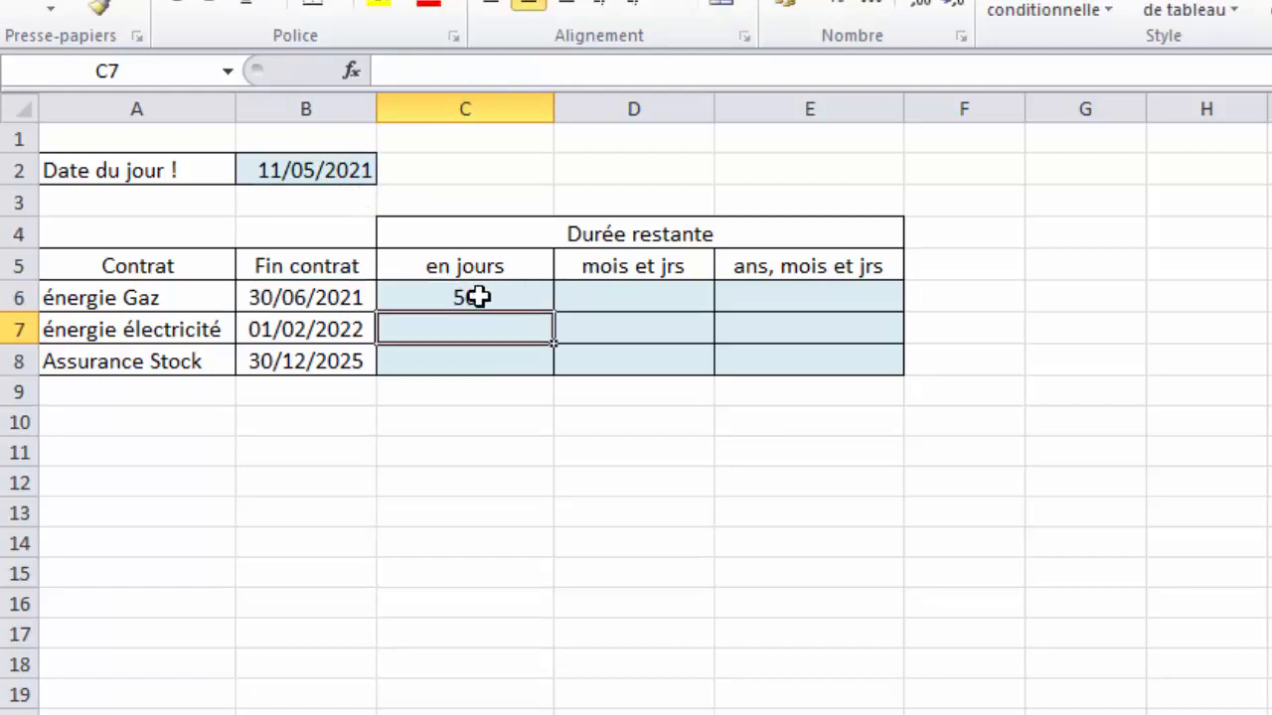
- Try to fill the C6 formula down to C8, and clear the copies in C7:C8
click(517, 291)
drag(550, 314, 532, 376)
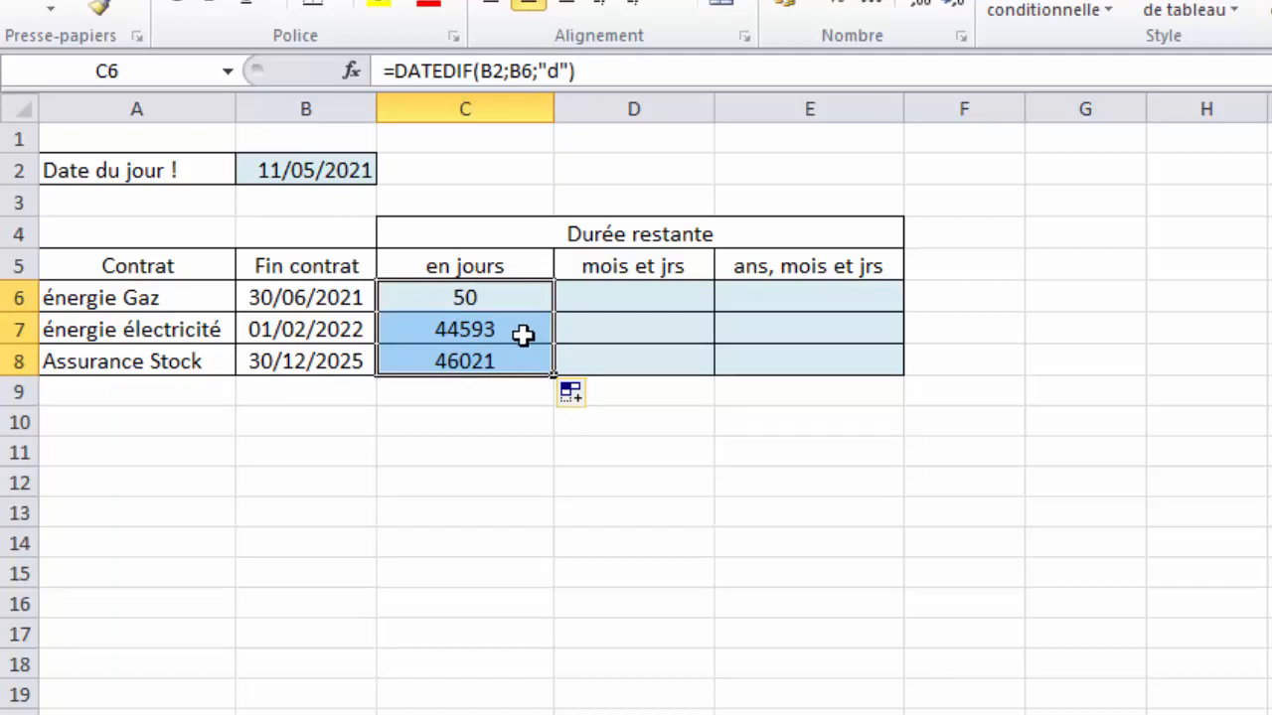
click(526, 334)
click(500, 363)
drag(511, 334, 494, 363)
key(Delete)
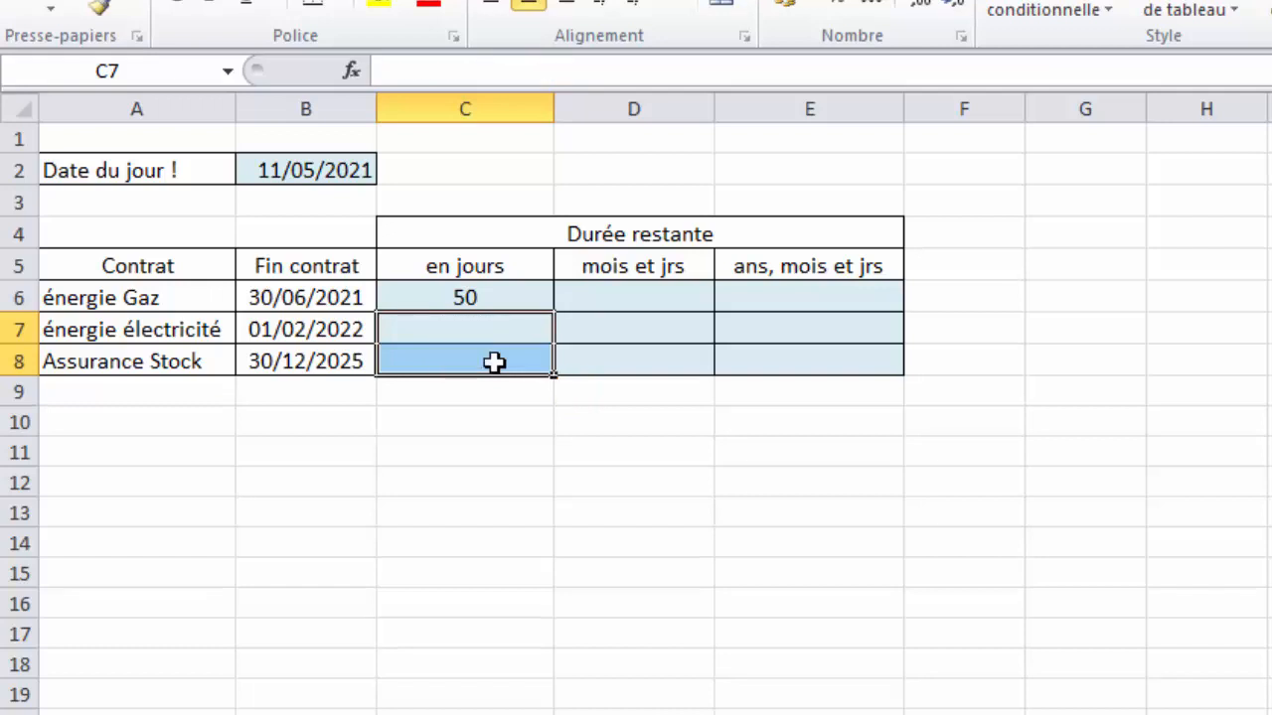
- Make the B2 reference absolute in the C6 formula so it reads =DATEDIF($B$2;B6;"d")
double_click(526, 298)
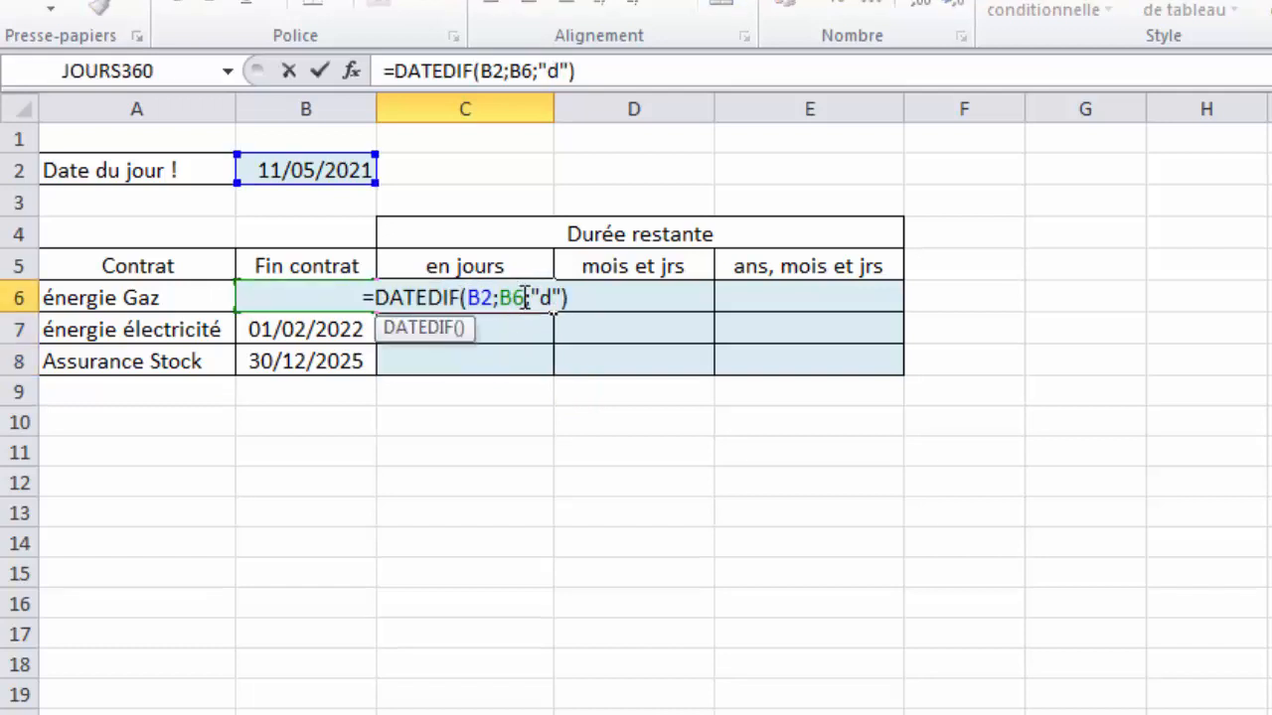
drag(511, 298, 499, 298)
key(Left)
key(Left)
key(shift+Left)
key(shift+Left)
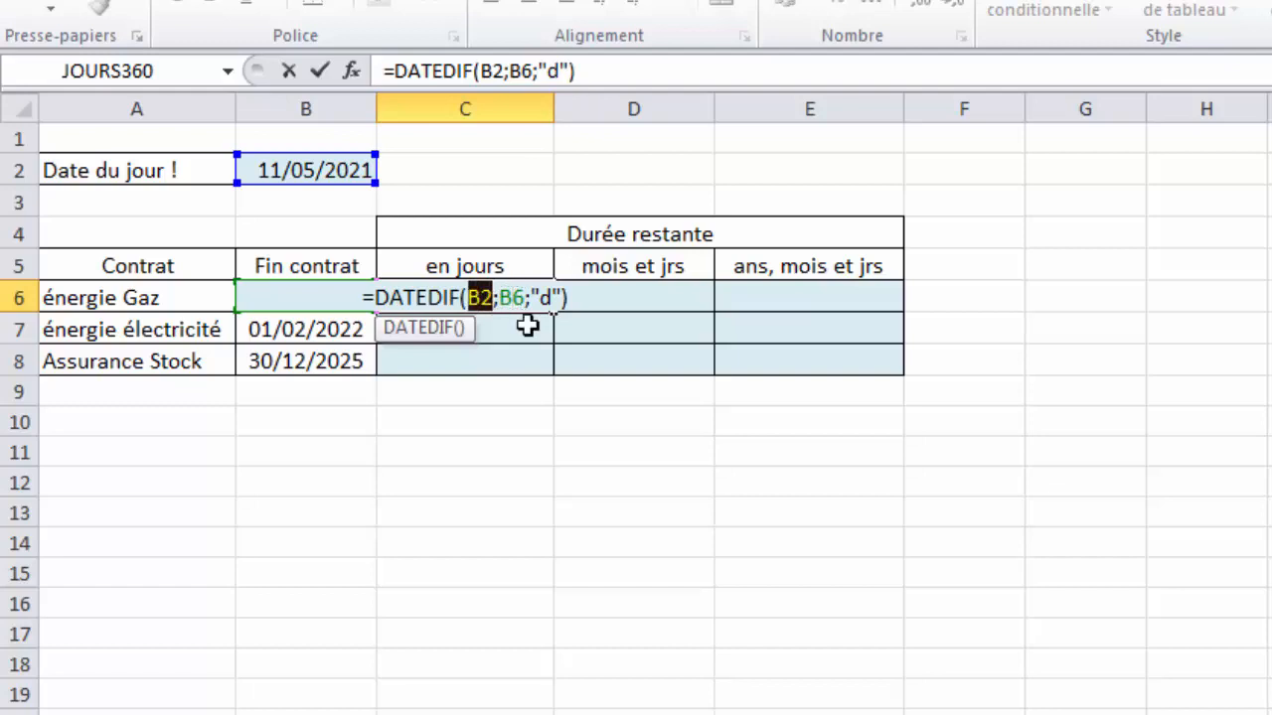
key(Right)
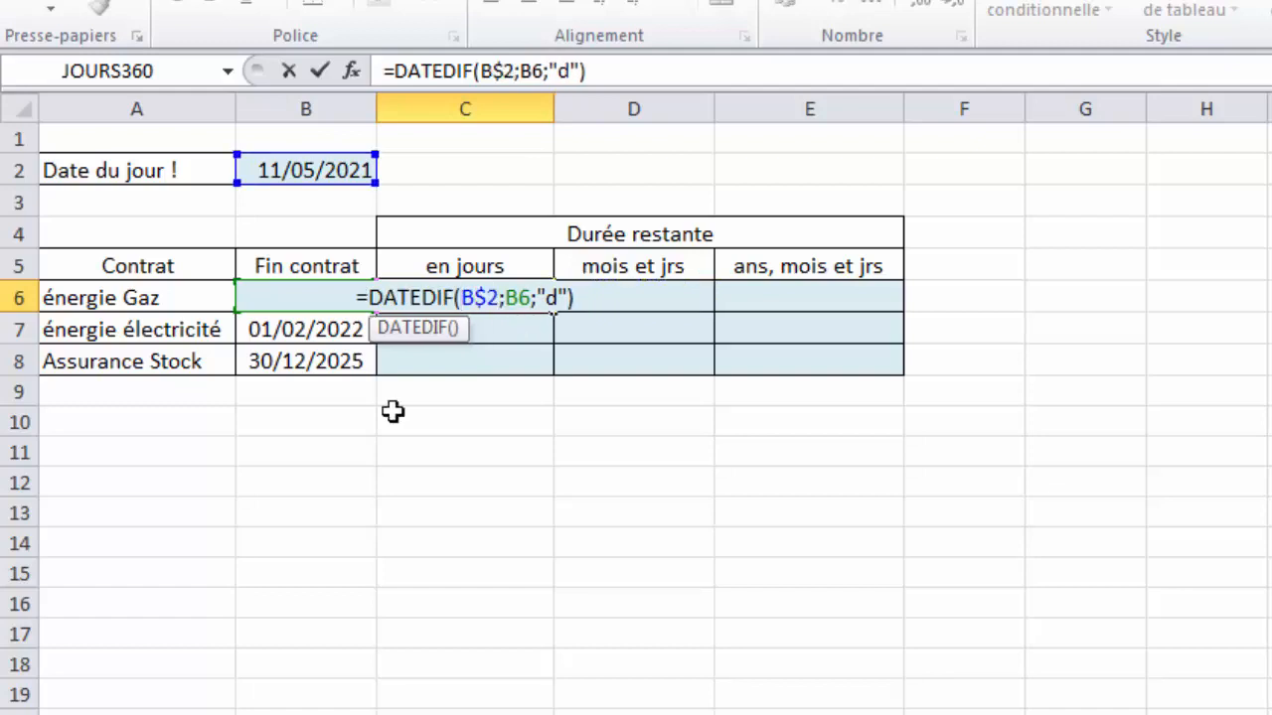
text($B$2)
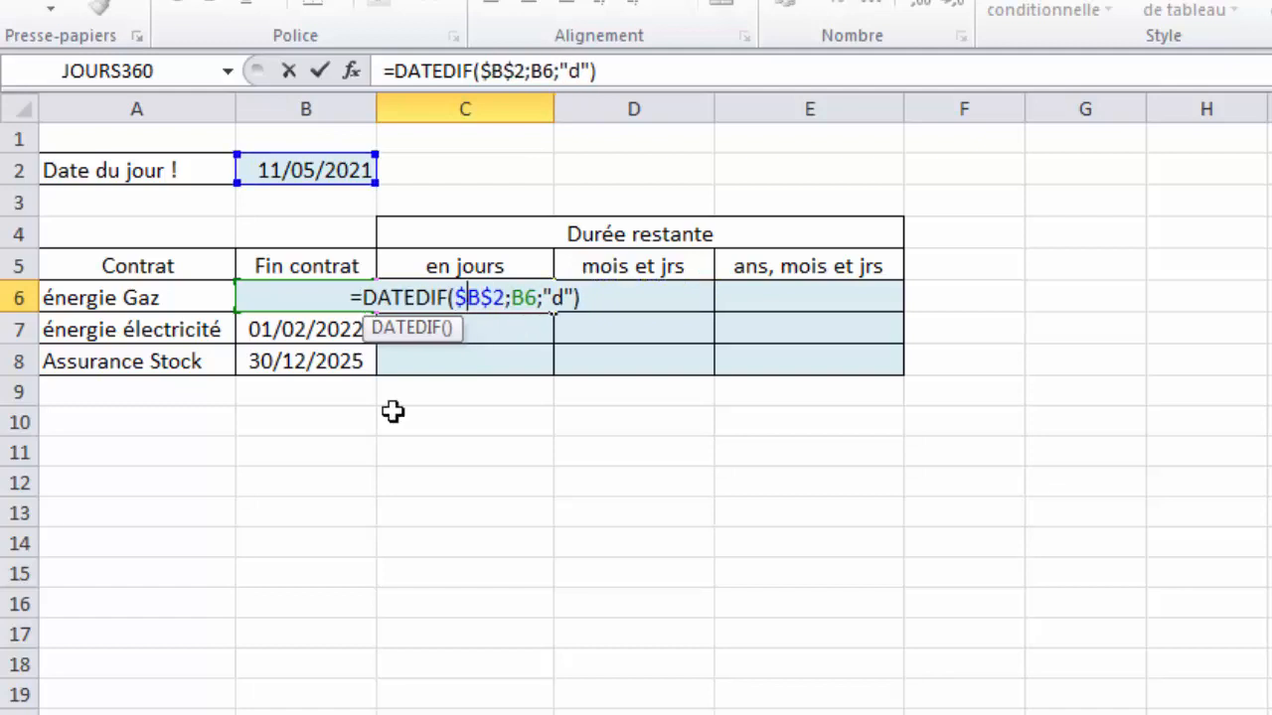
key(Return)
- Fill the C6 formula down to C8 and check the cell references in the copies in C7 and C8
click(509, 303)
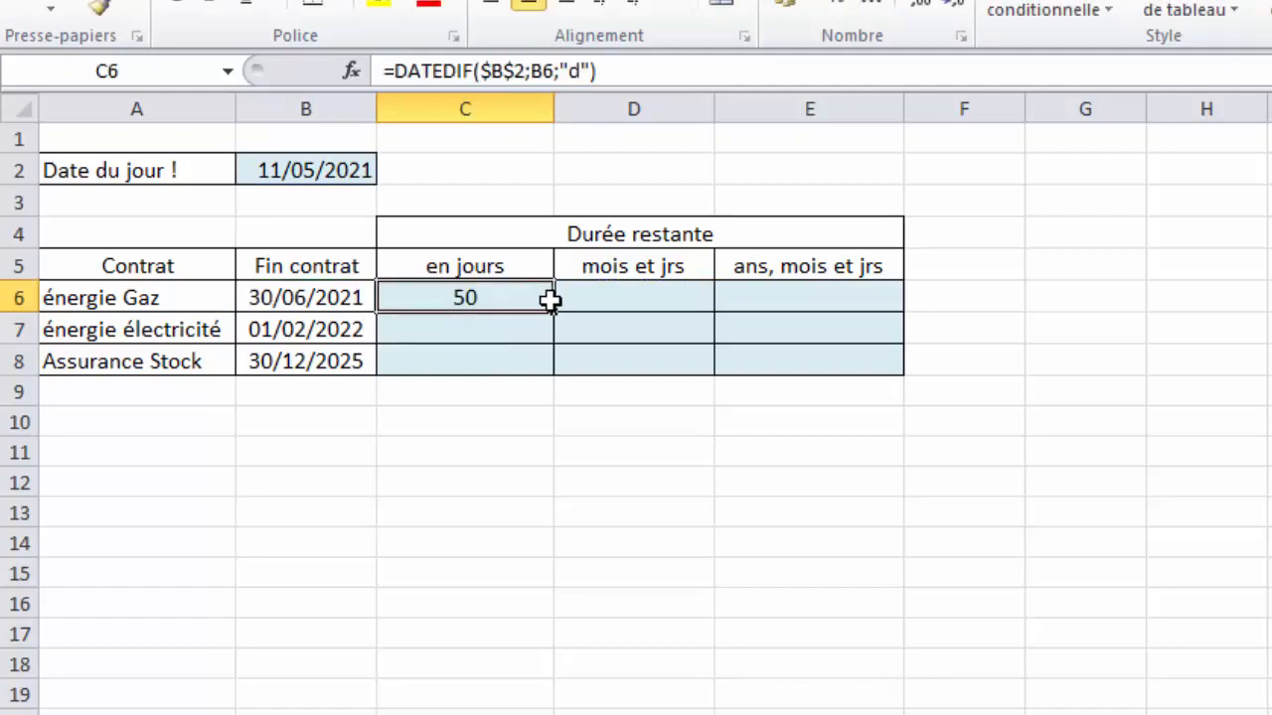
drag(553, 311, 528, 366)
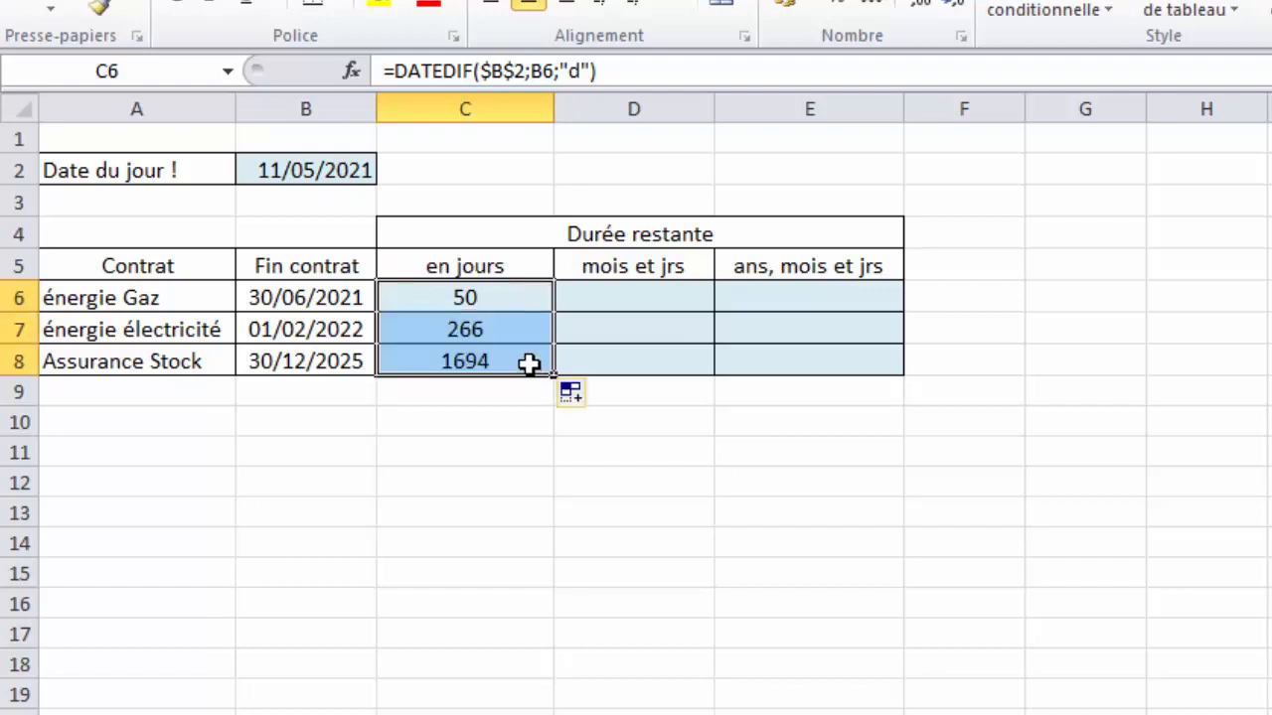
click(534, 329)
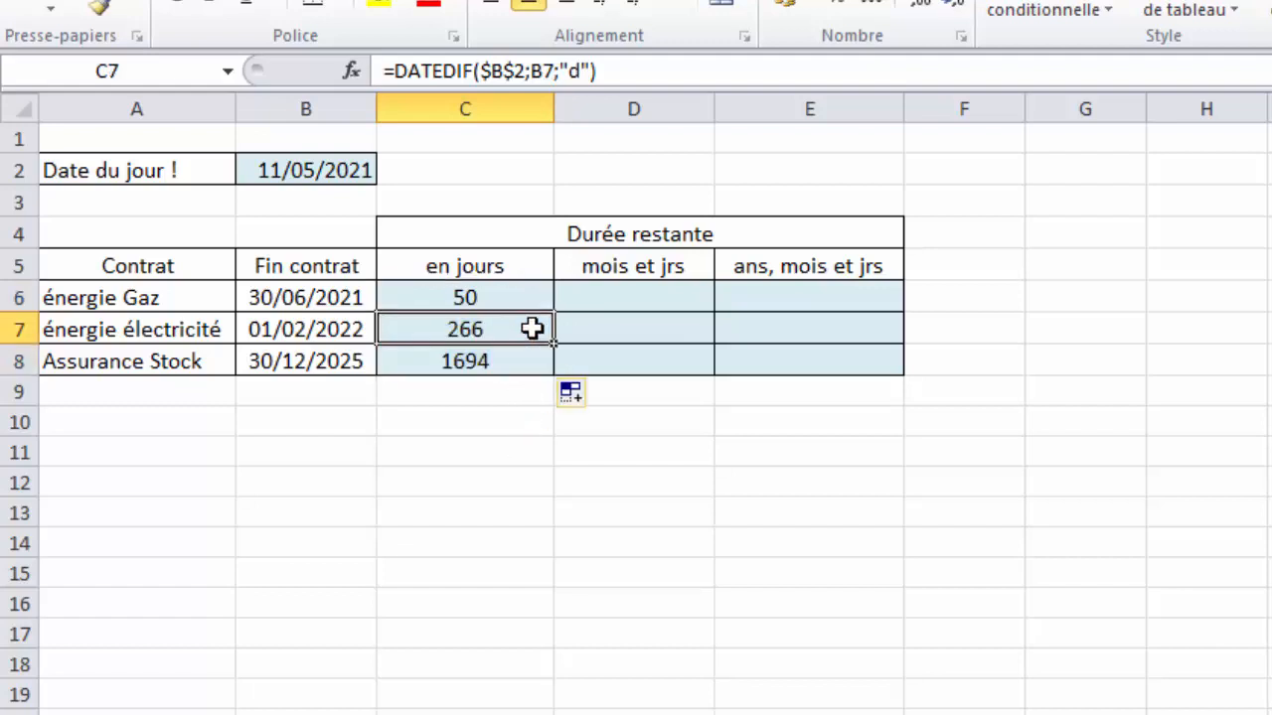
double_click(534, 329)
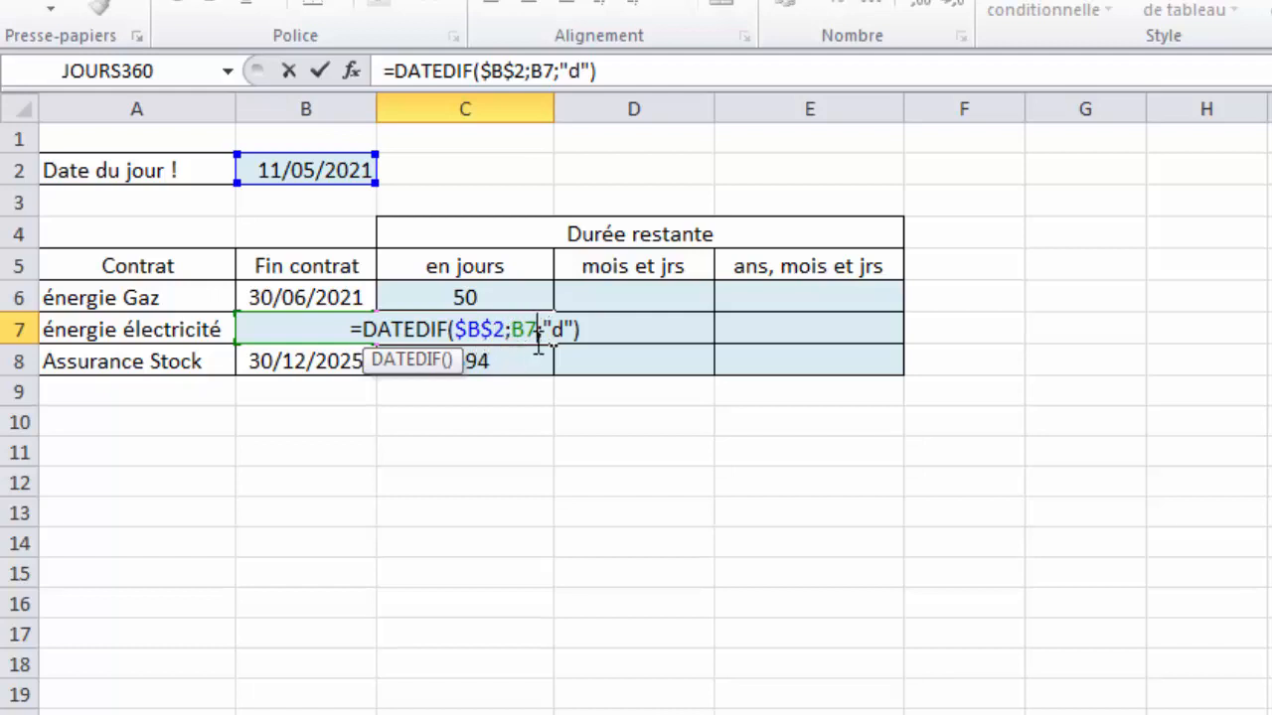
key(Return)
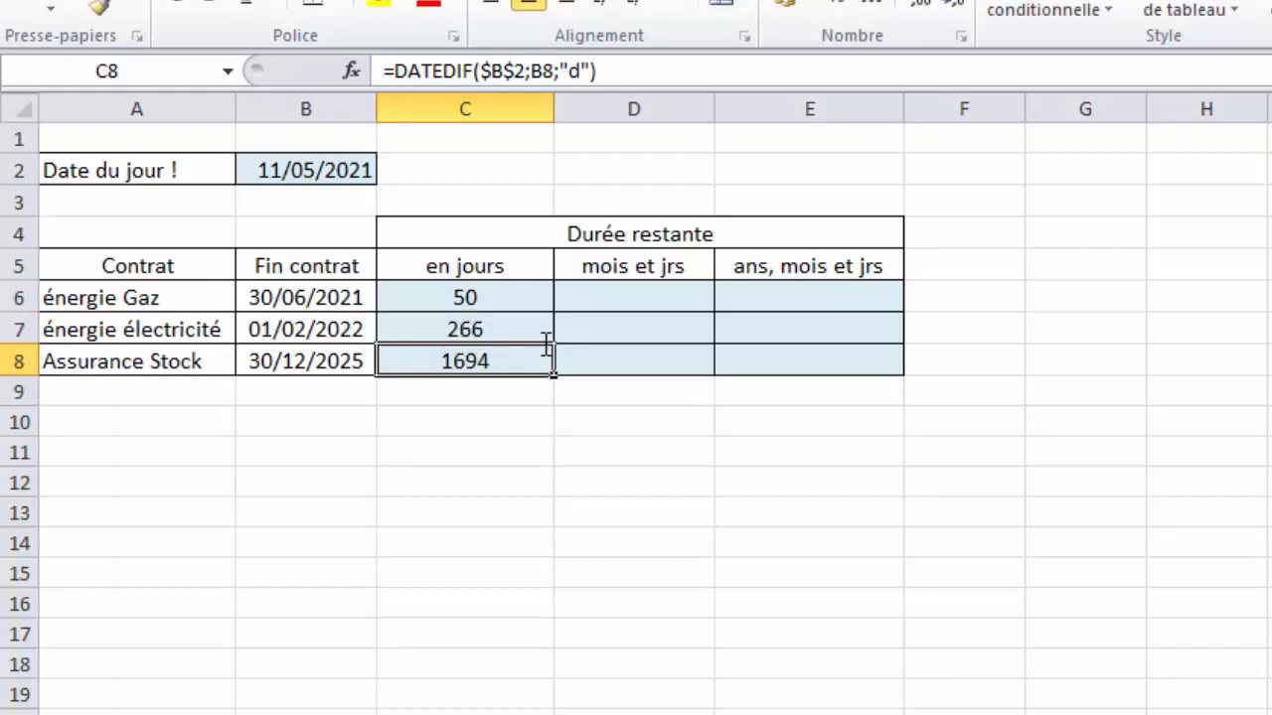
double_click(518, 354)
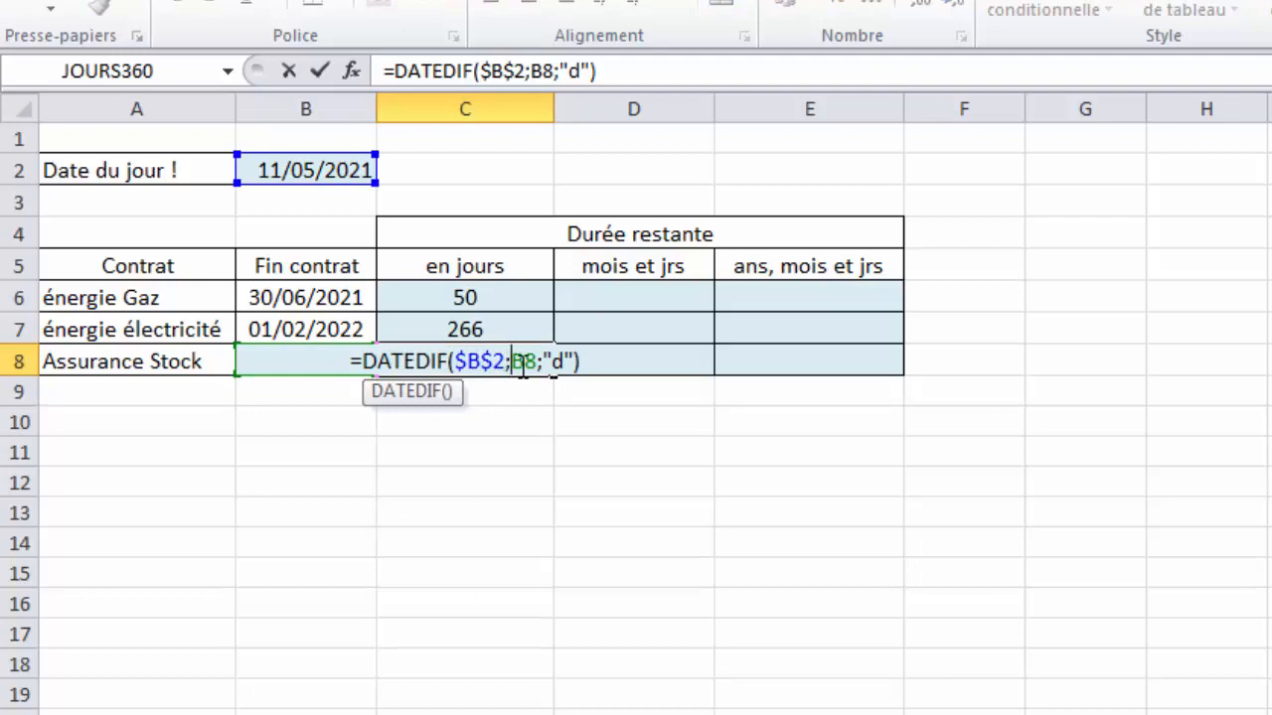
key(Return)
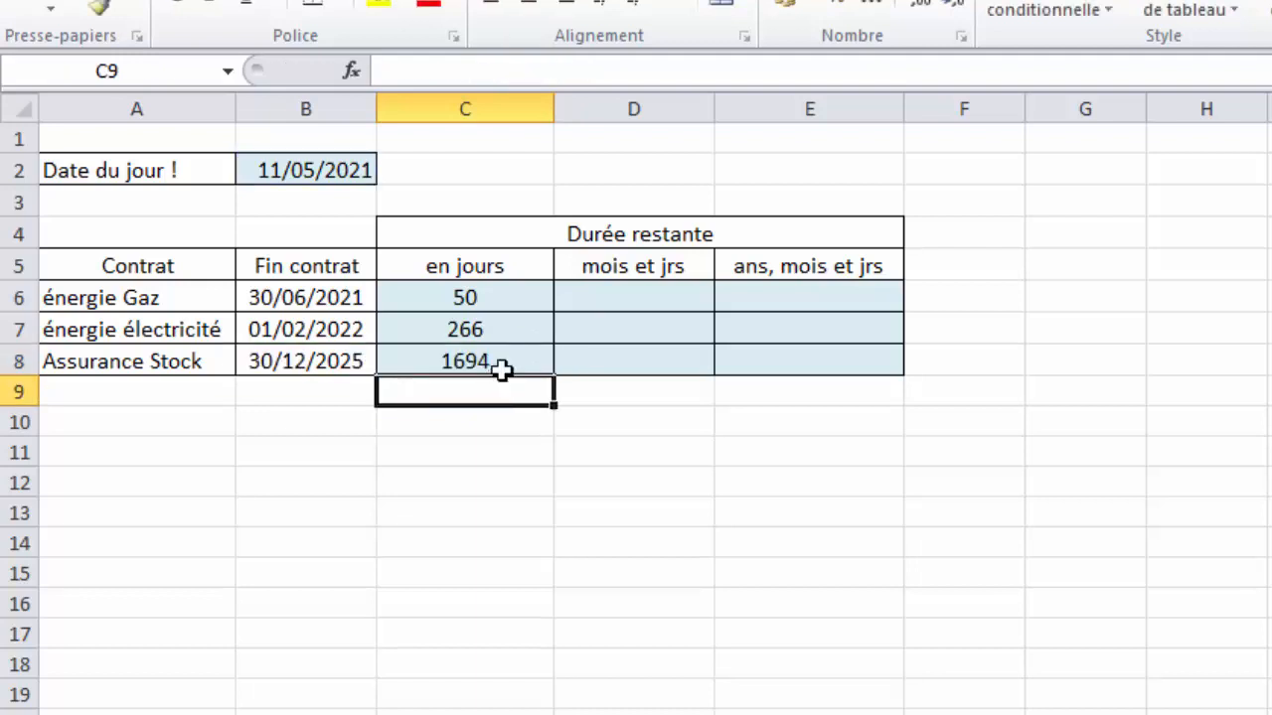
click(512, 360)
- Enter =datedif(B2;B6;"m") in D6 for the gas contract's remaining full months
click(610, 292)
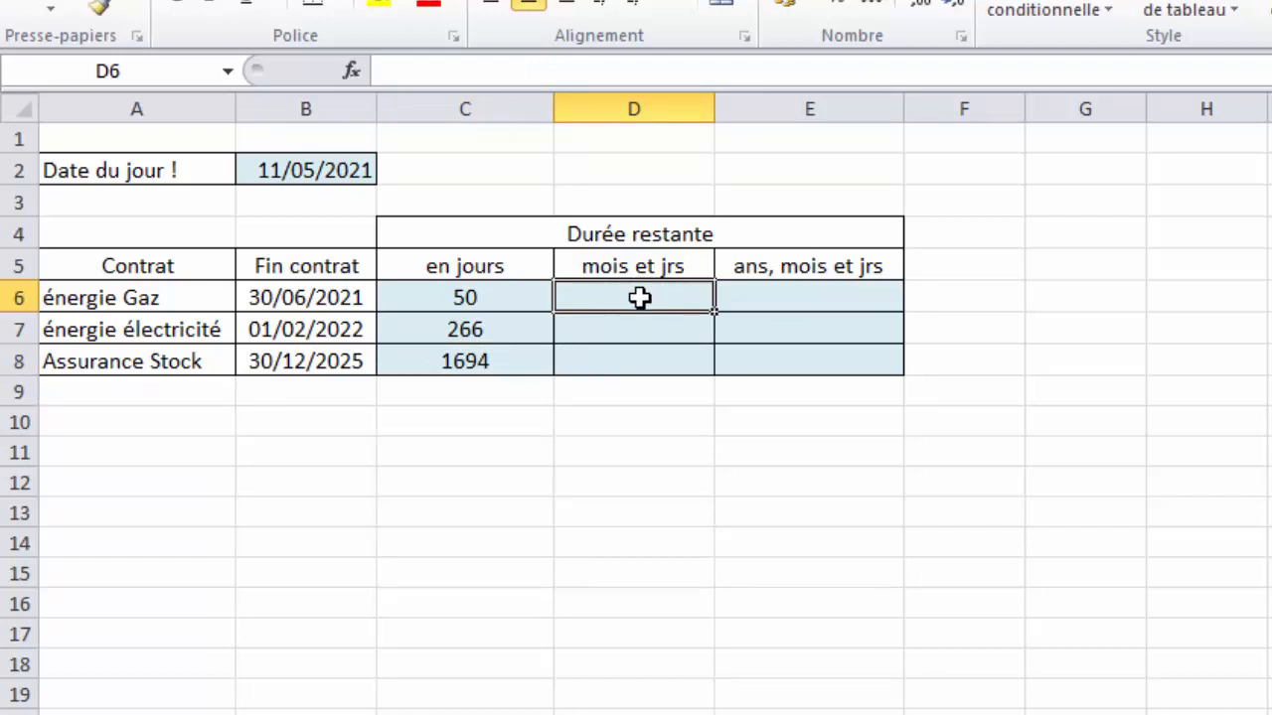
text(=)
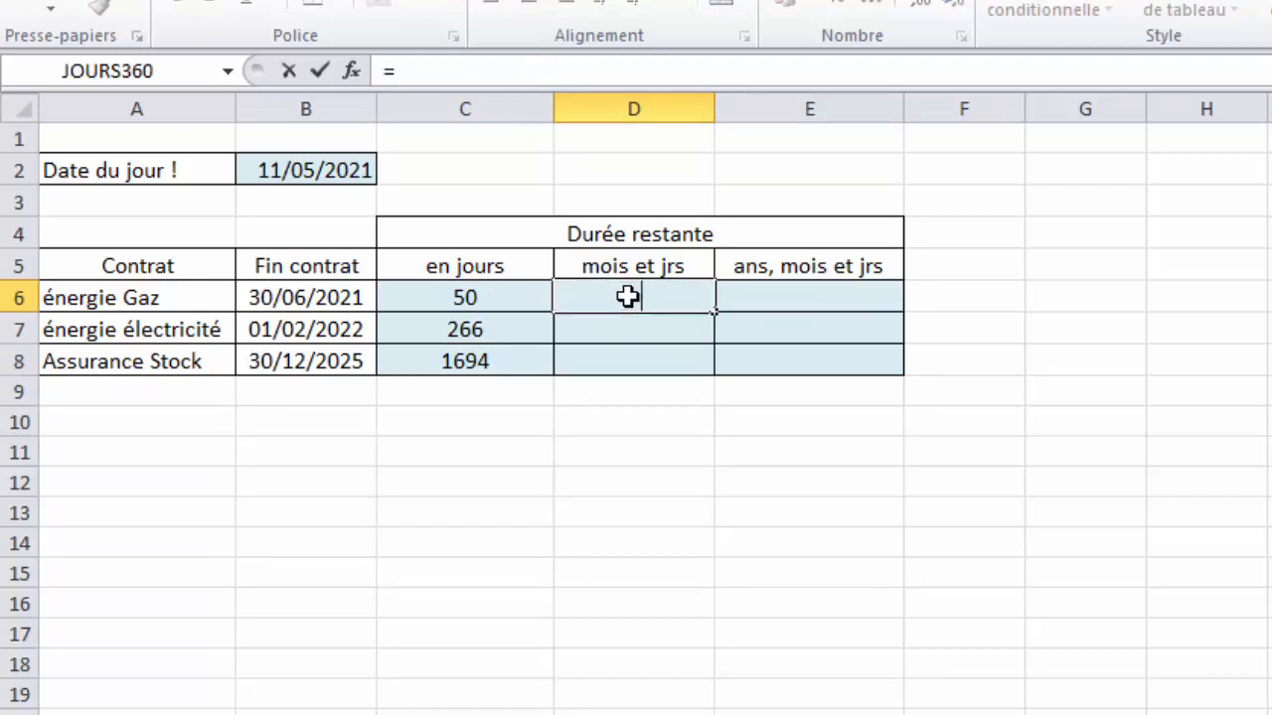
text(datedif)
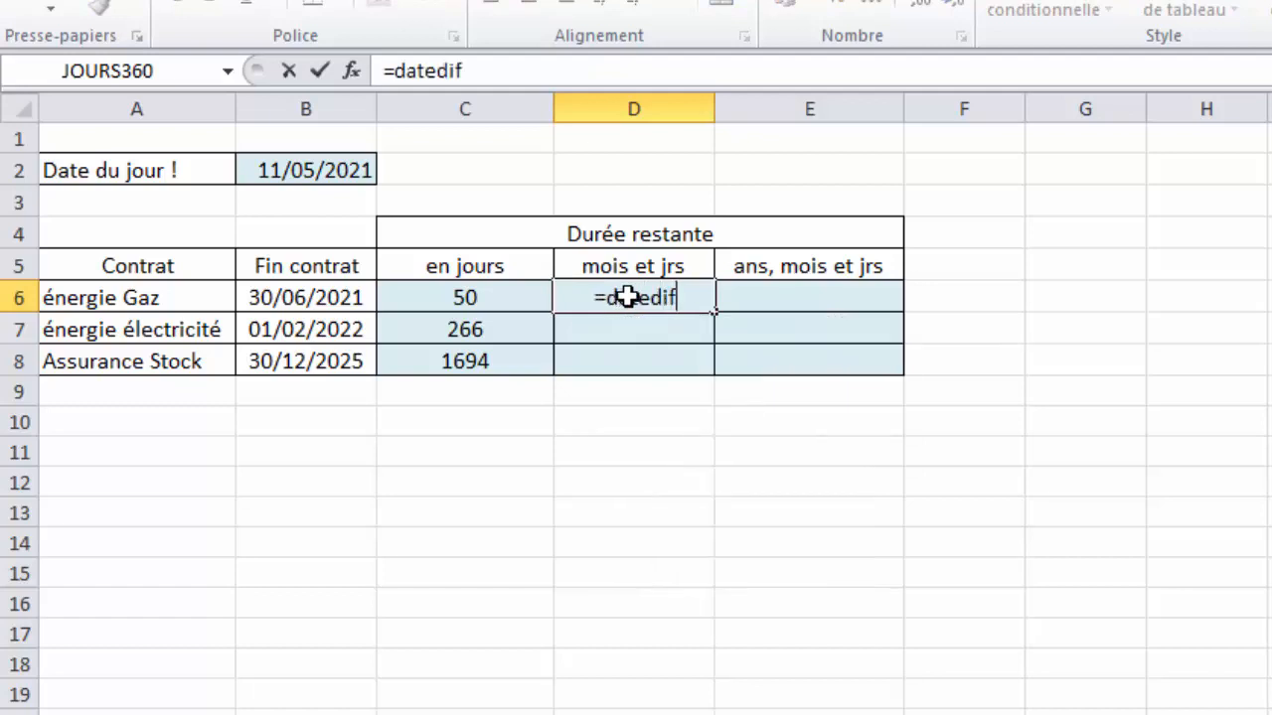
text(()
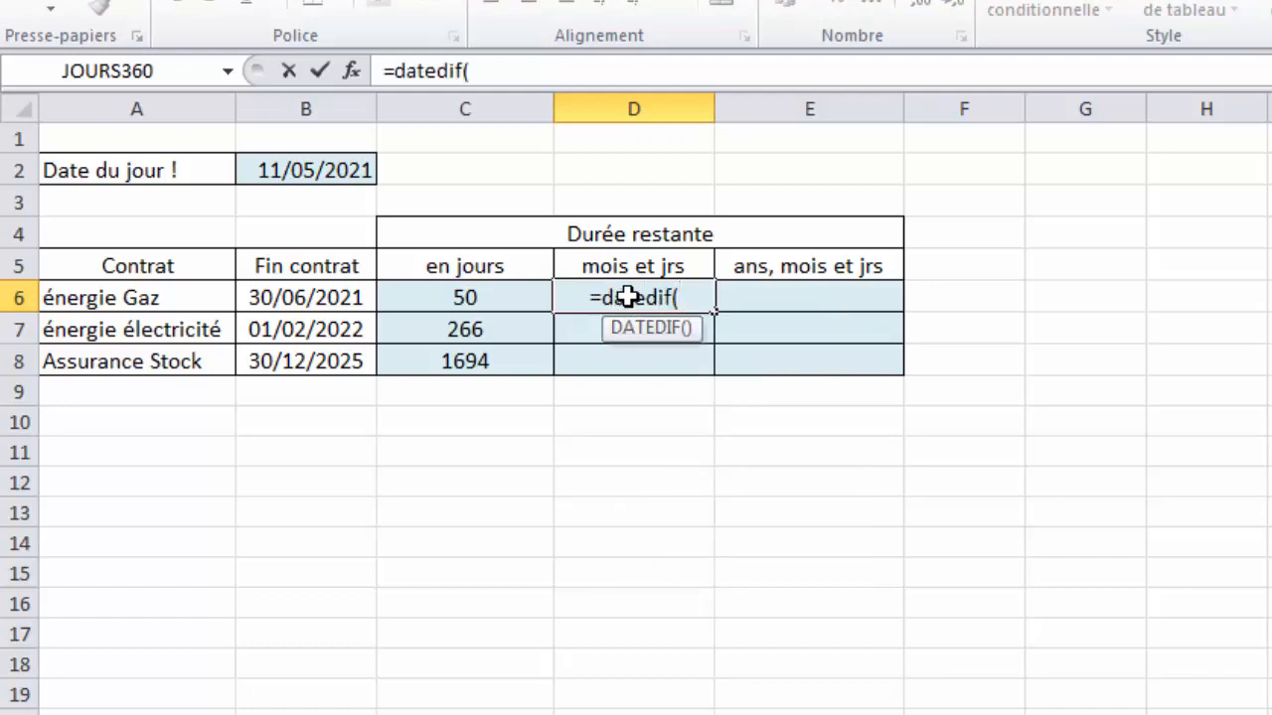
click(338, 171)
text(;)
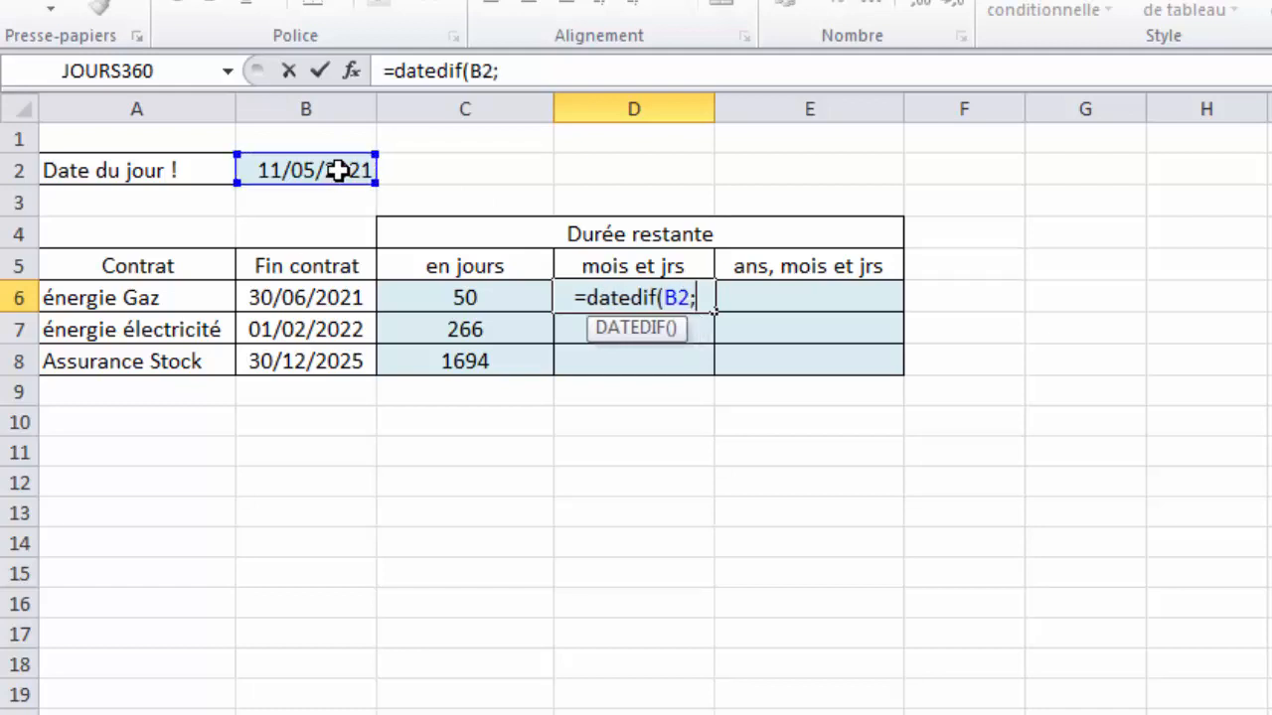
click(311, 300)
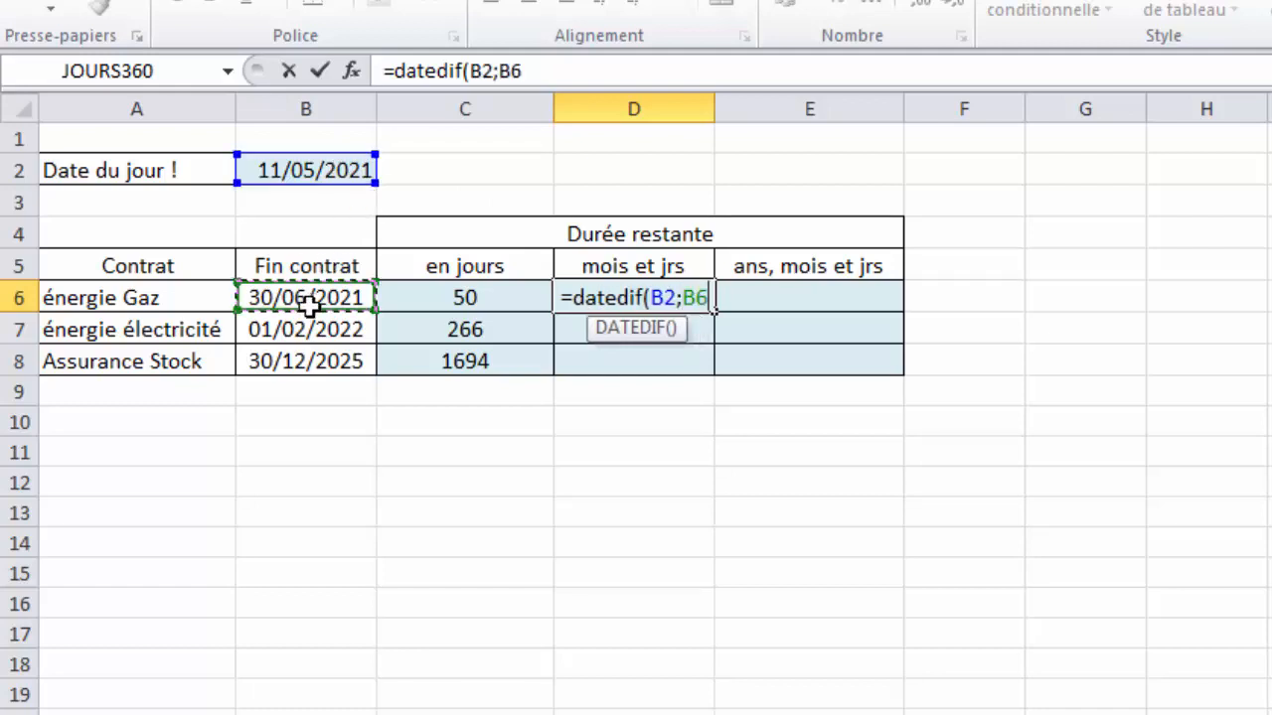
text(;)
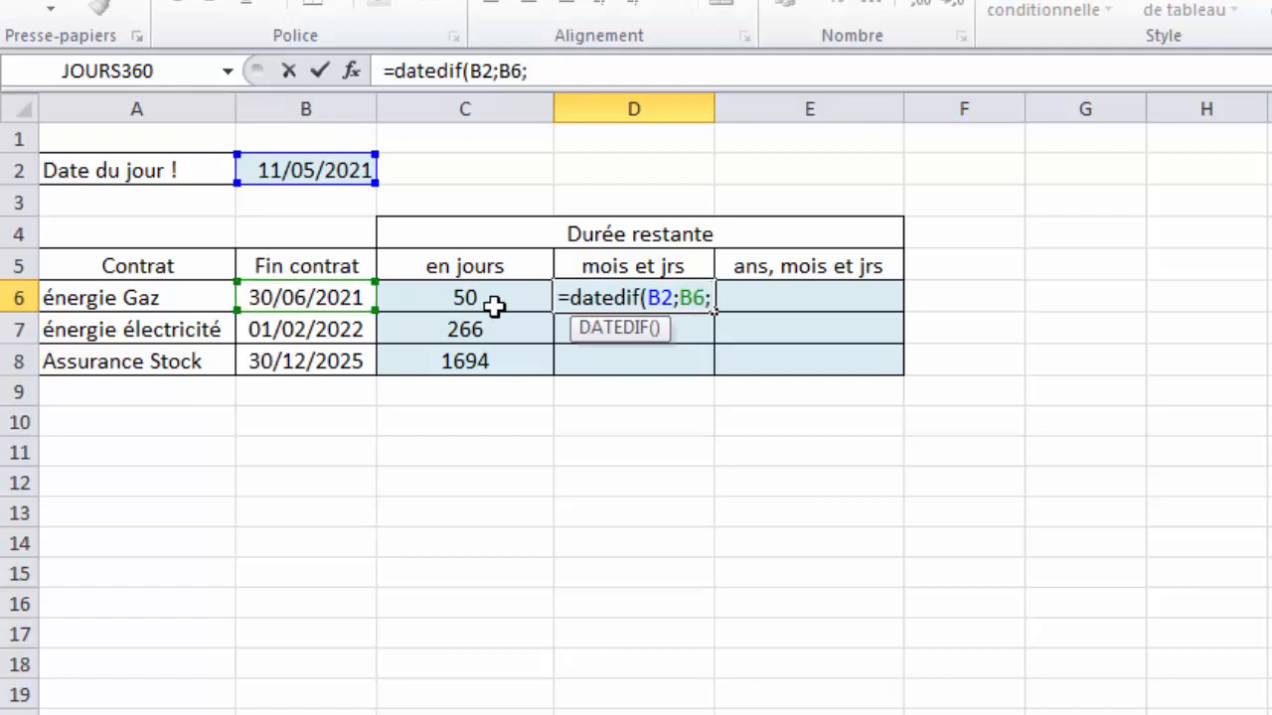
text(")
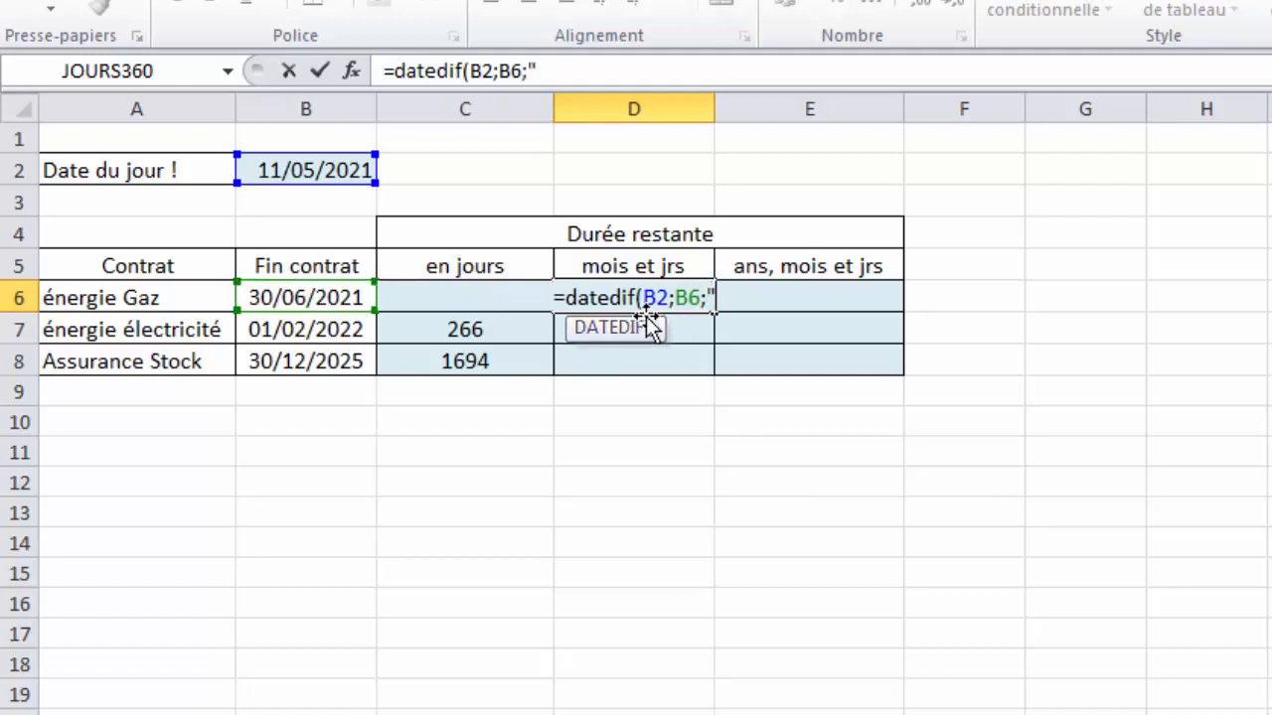
text(m")
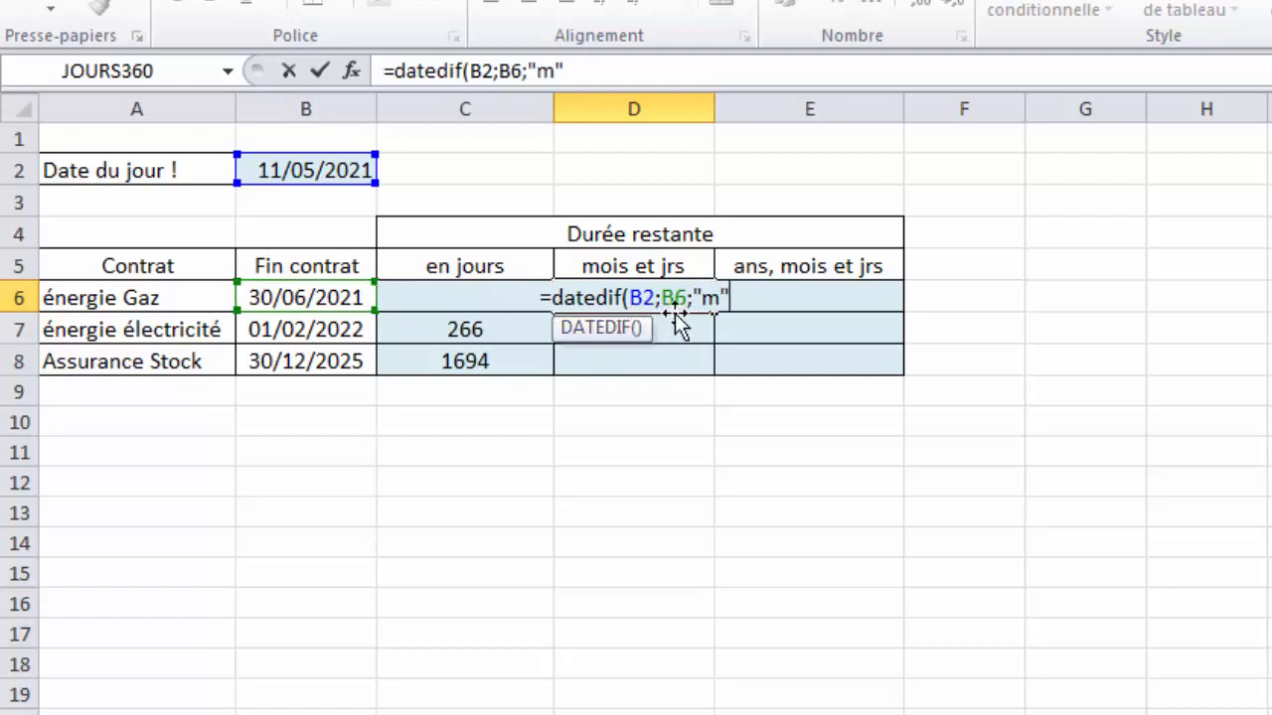
key(shift+Home)
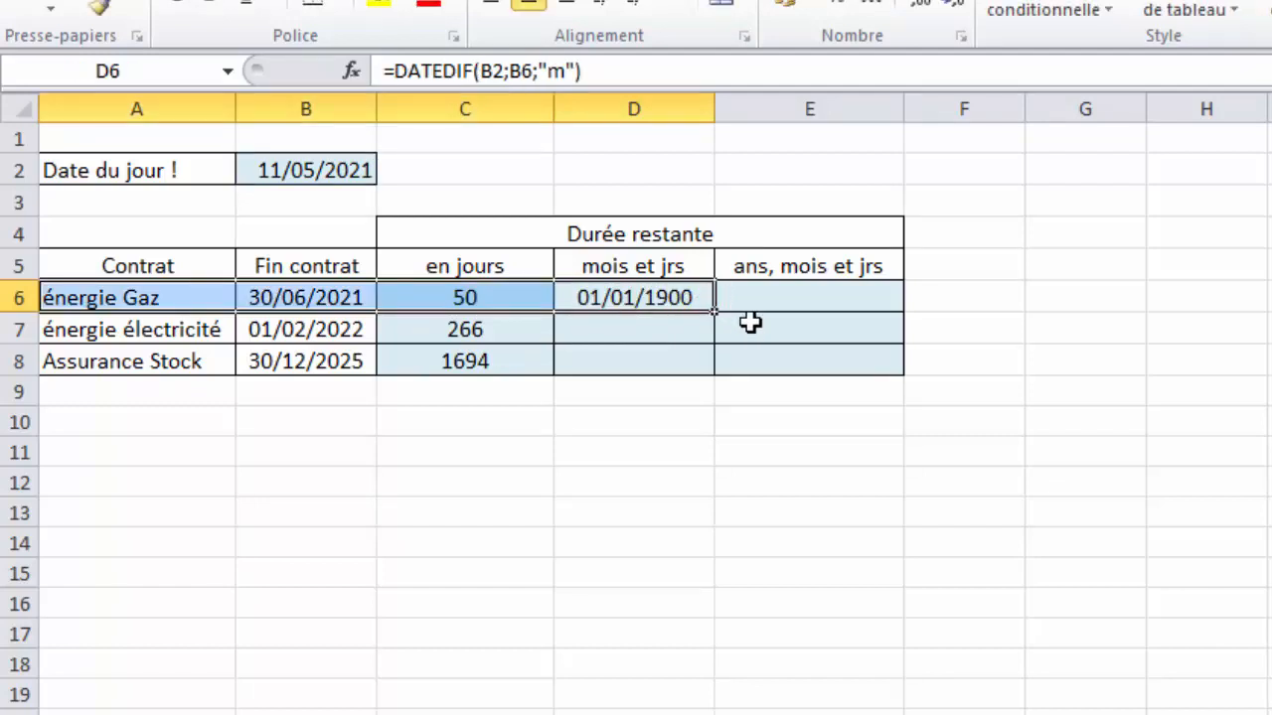
- Set D6 to the general number format ("Aucun format particulier") and review its formula
click(679, 301)
click(925, 10)
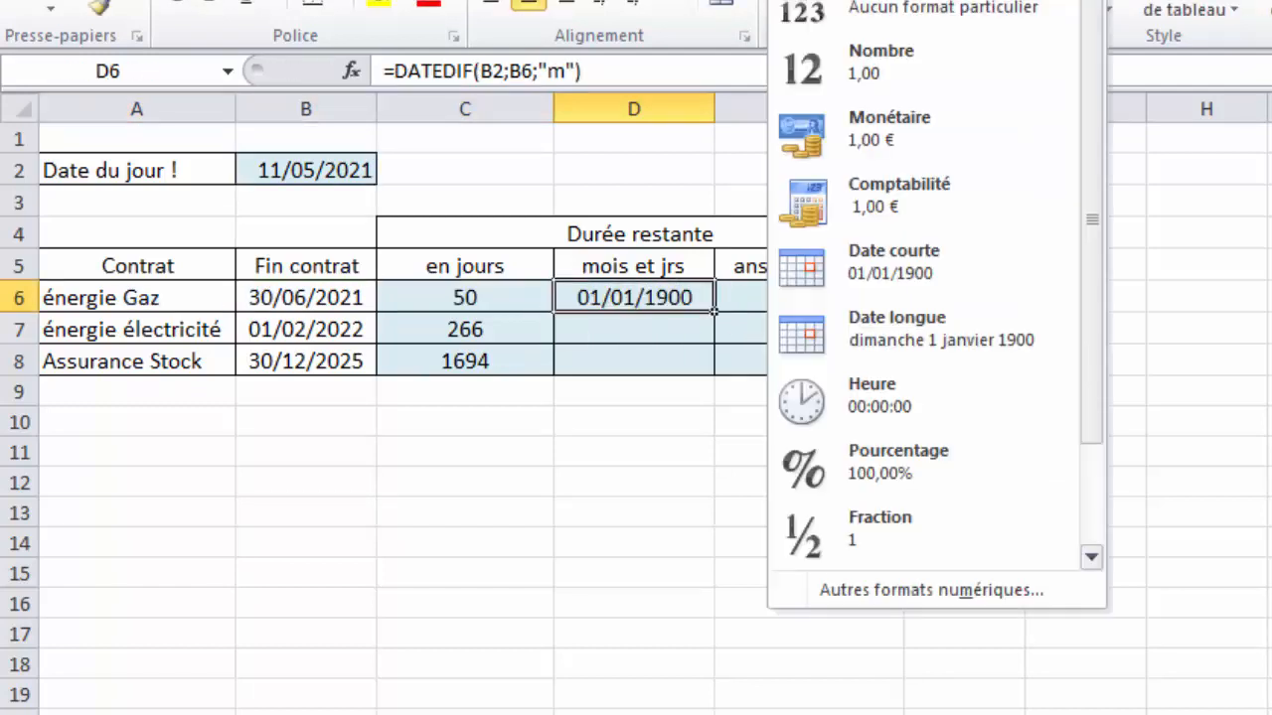
click(845, 16)
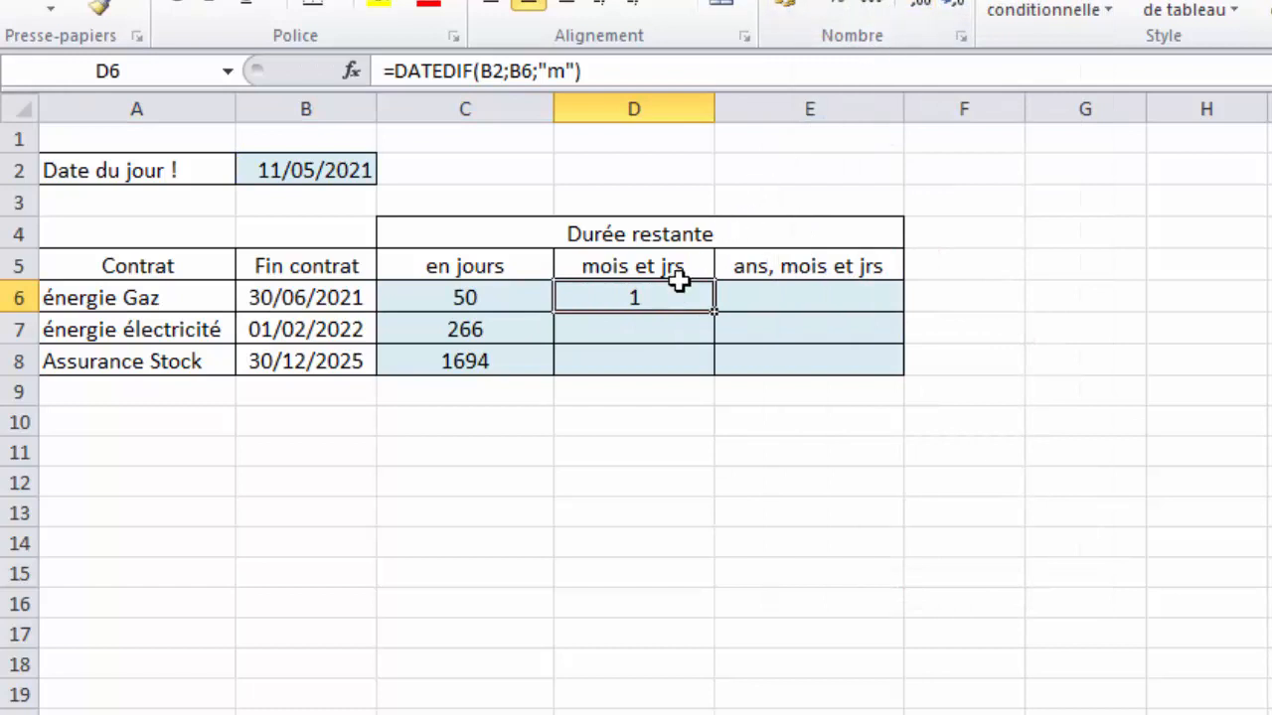
double_click(629, 298)
key(Return)
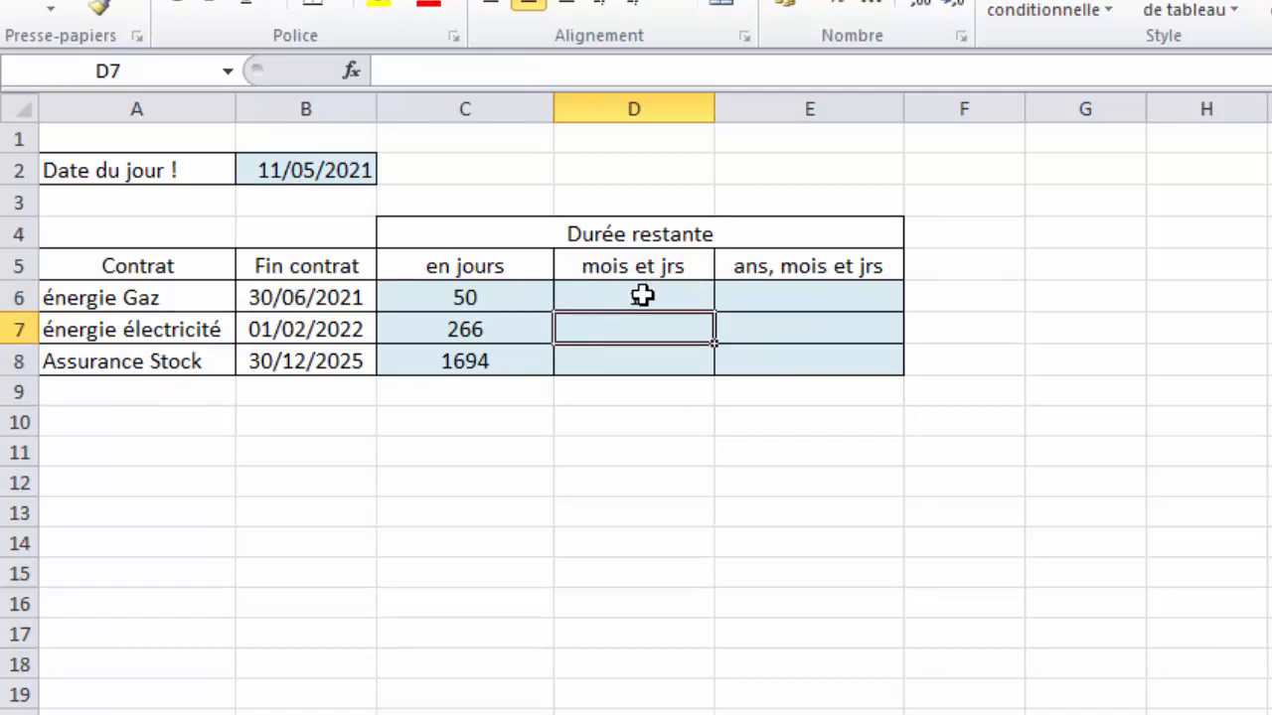
- Append & and a copy of DATEDIF(B2;B6;"m") to the end of the D6 formula
click(662, 296)
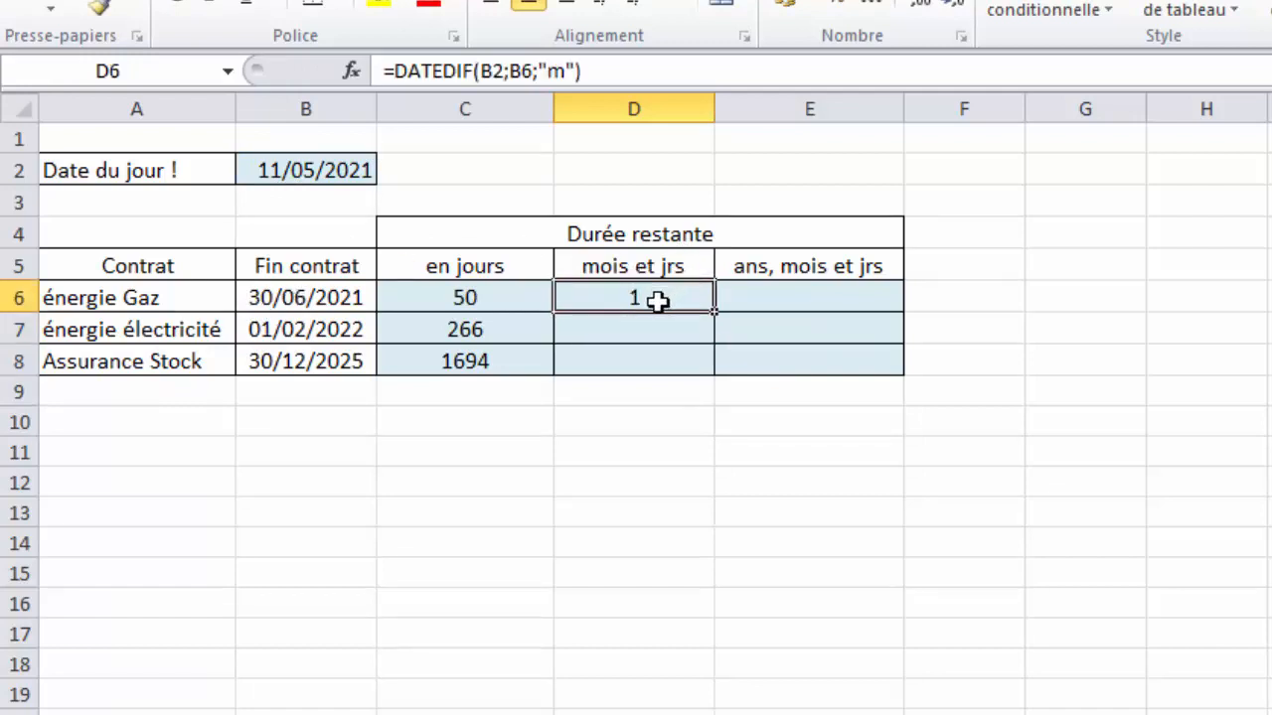
double_click(662, 298)
key(End)
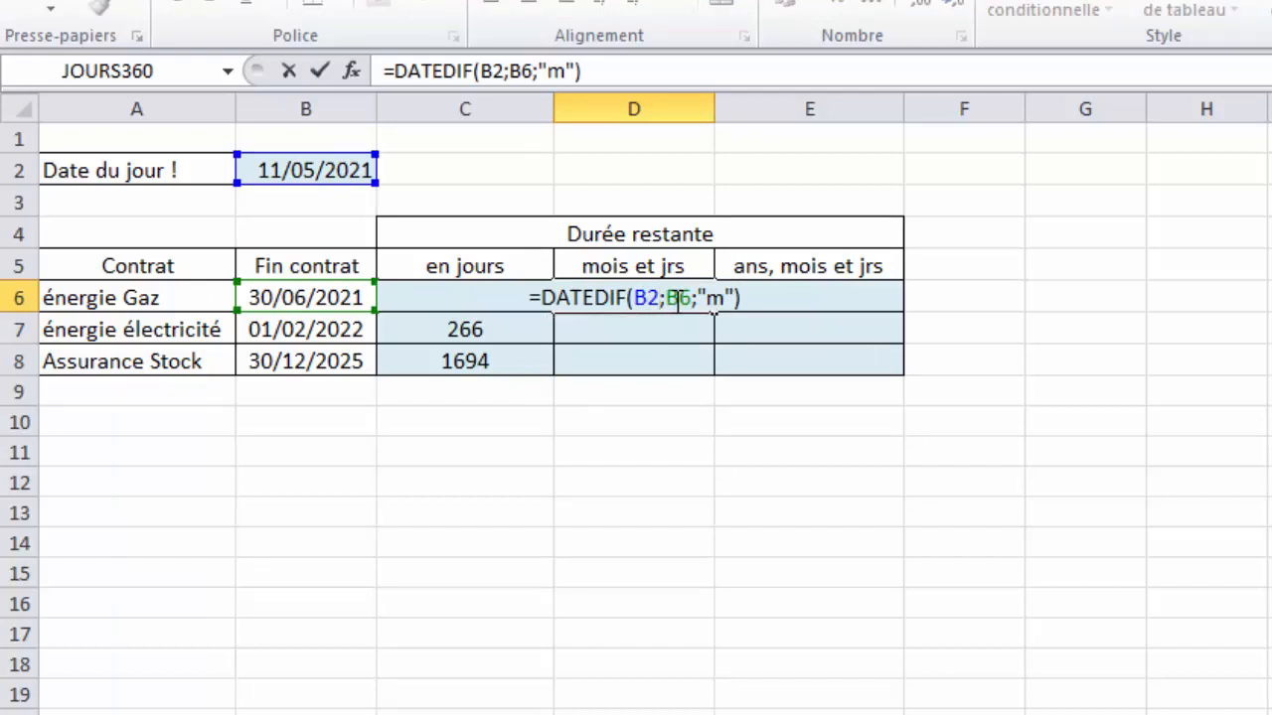
key(shift+Home)
key(shift+Right)
key(shift+Right)
key(shift+Left)
key(ctrl+c)
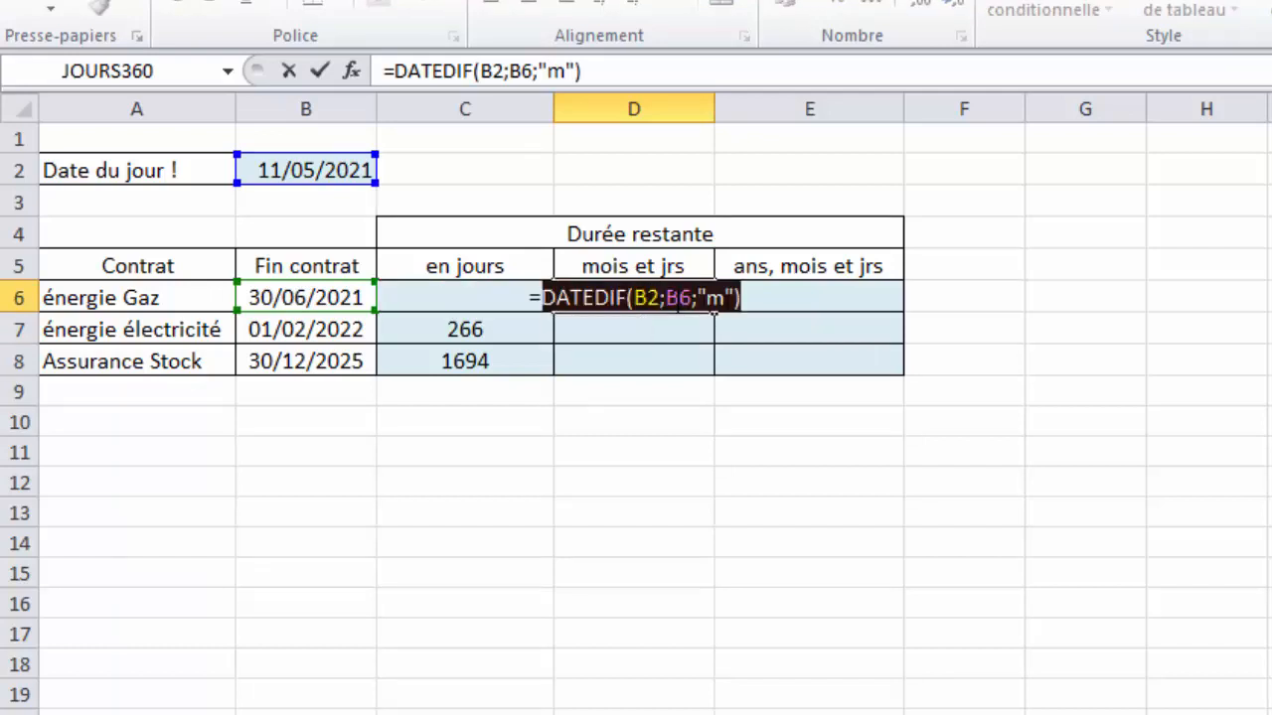
key(End)
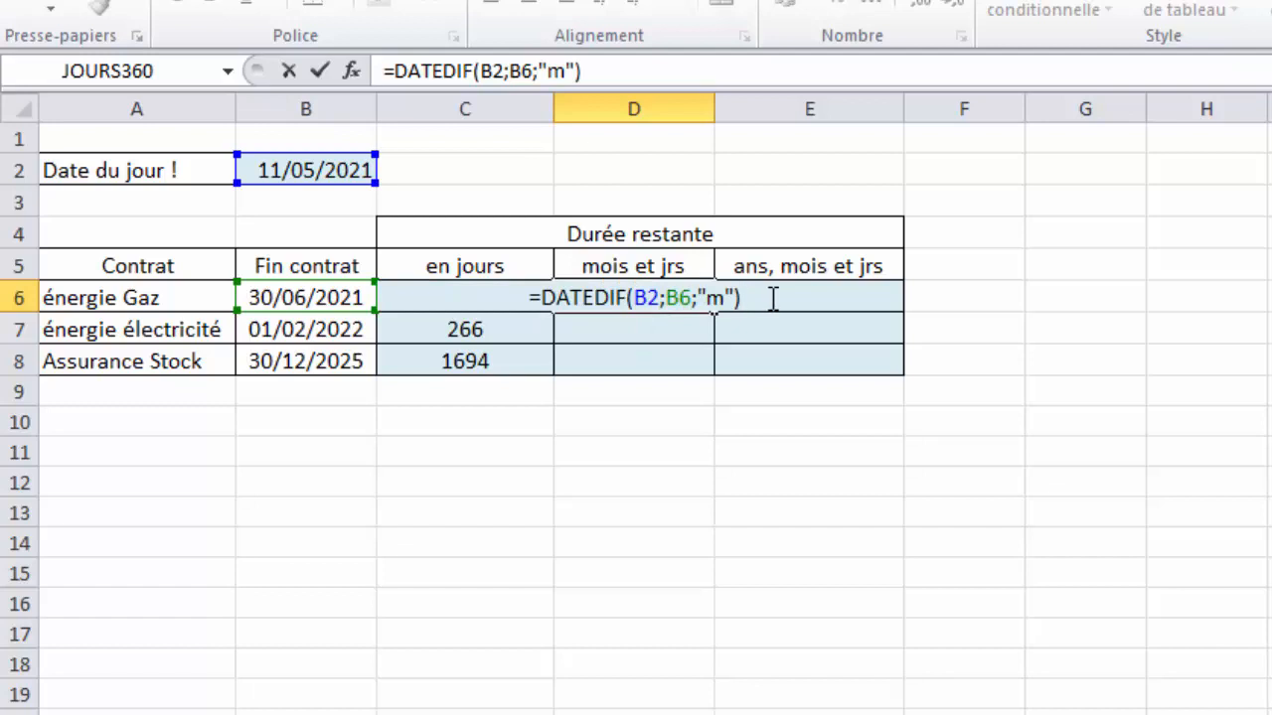
text(&)
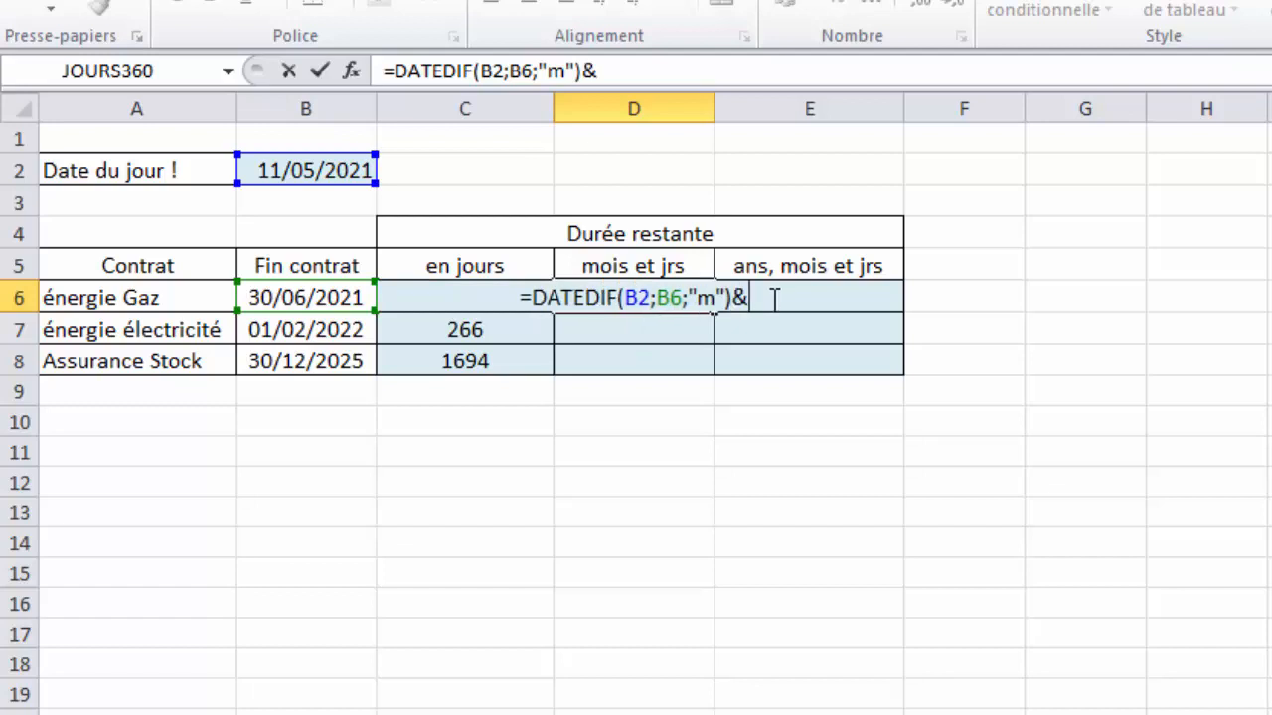
key(ctrl+v)
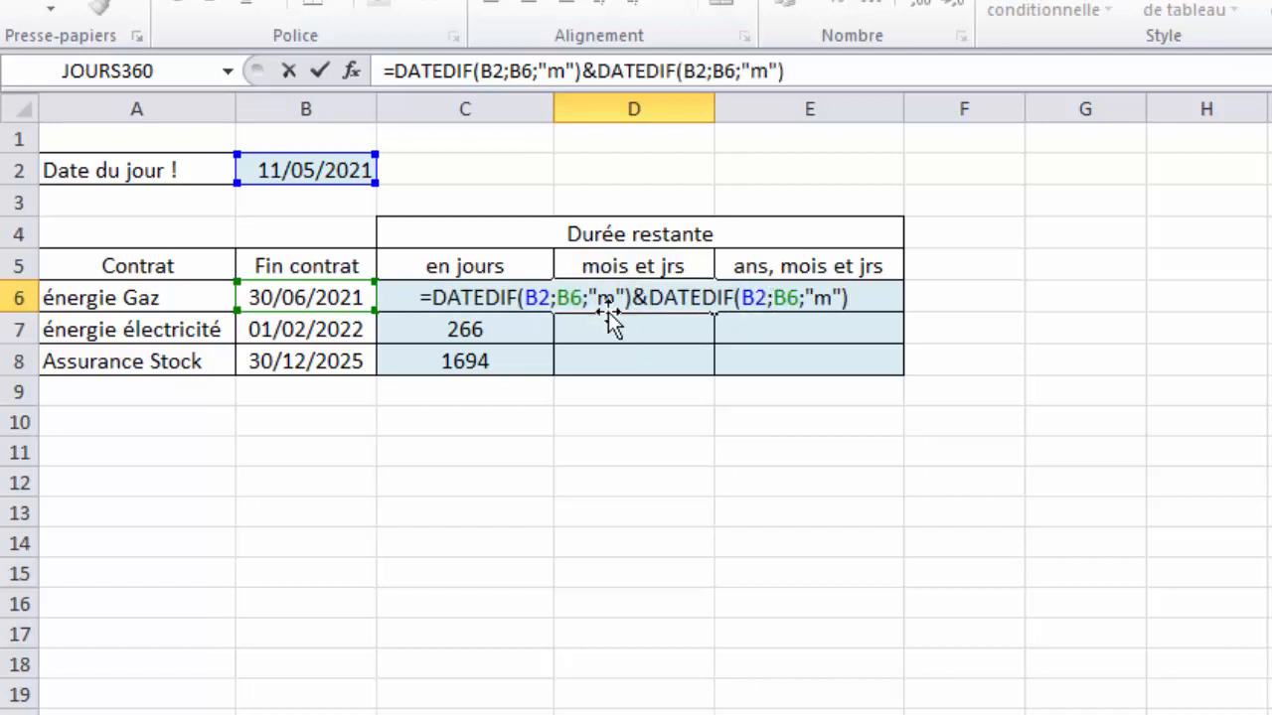
- Change the unit of the second DATEDIF in D6 to "md" for the remaining days, and validate the formula
drag(632, 298, 431, 298)
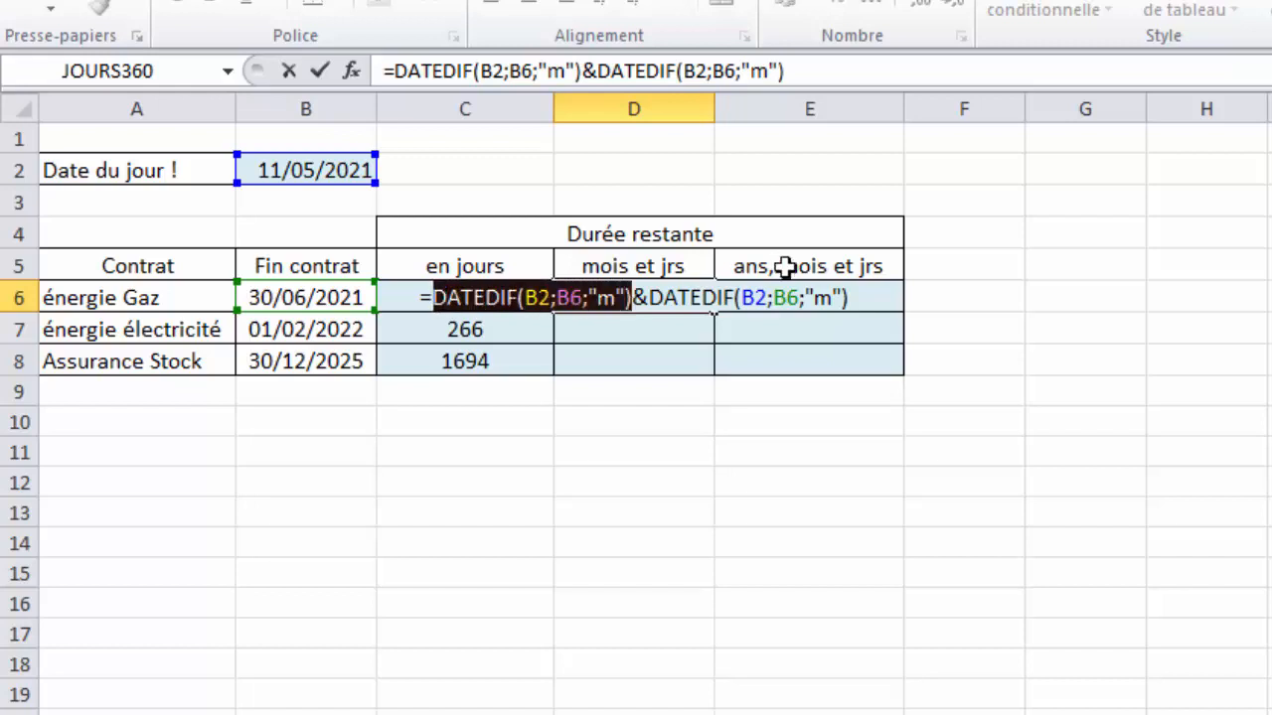
click(819, 299)
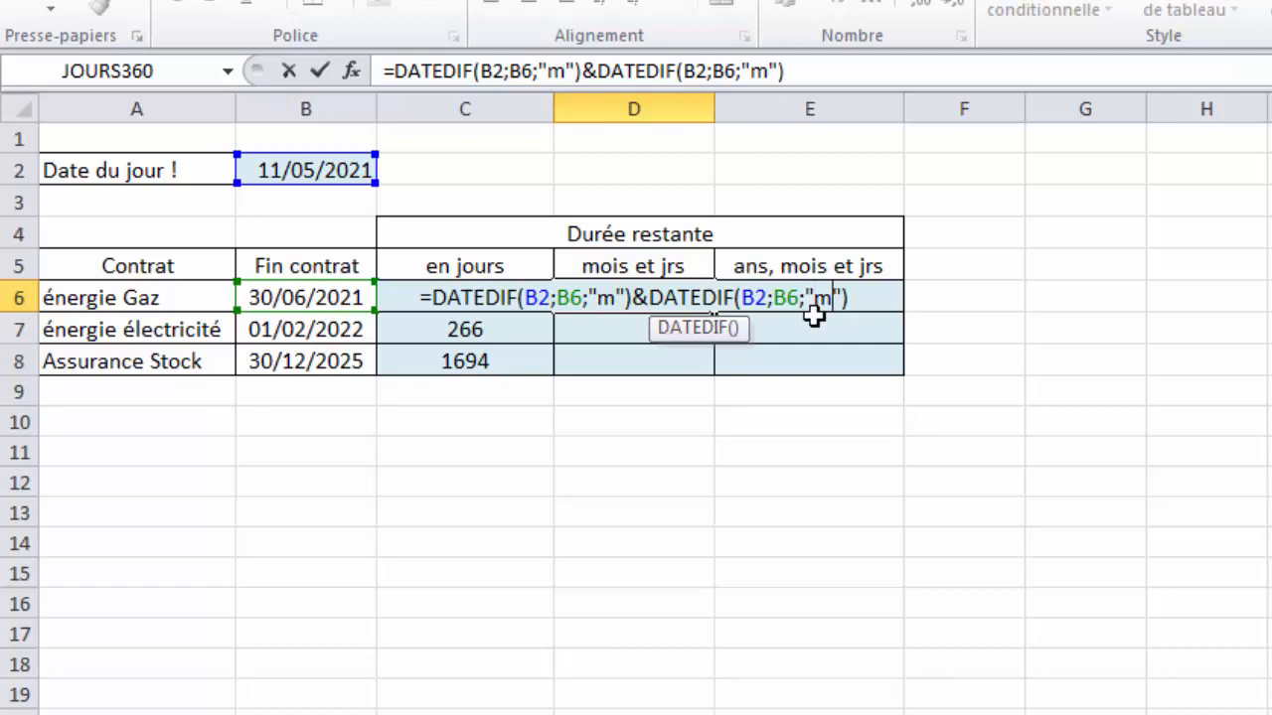
text(d)
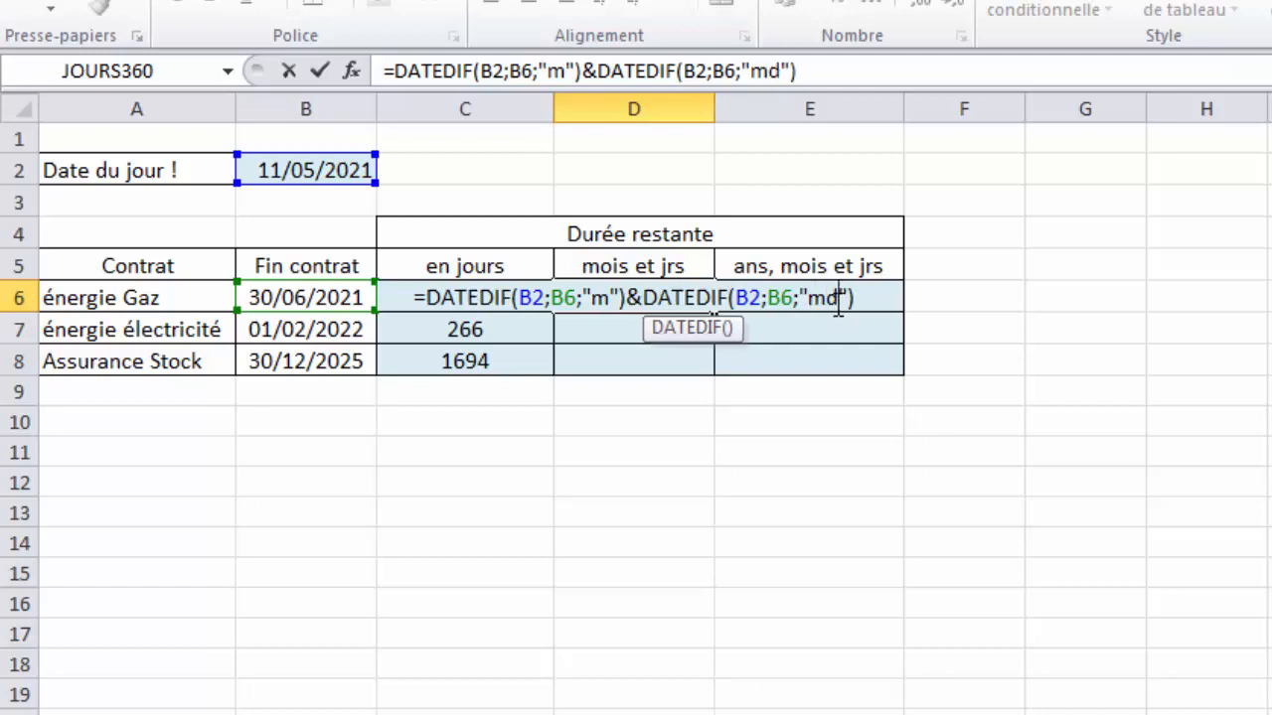
drag(838, 302, 830, 304)
click(824, 298)
key(Return)
- Insert the text " mois" between the two DATEDIF functions in the D6 formula, joined with &
click(597, 292)
double_click(671, 296)
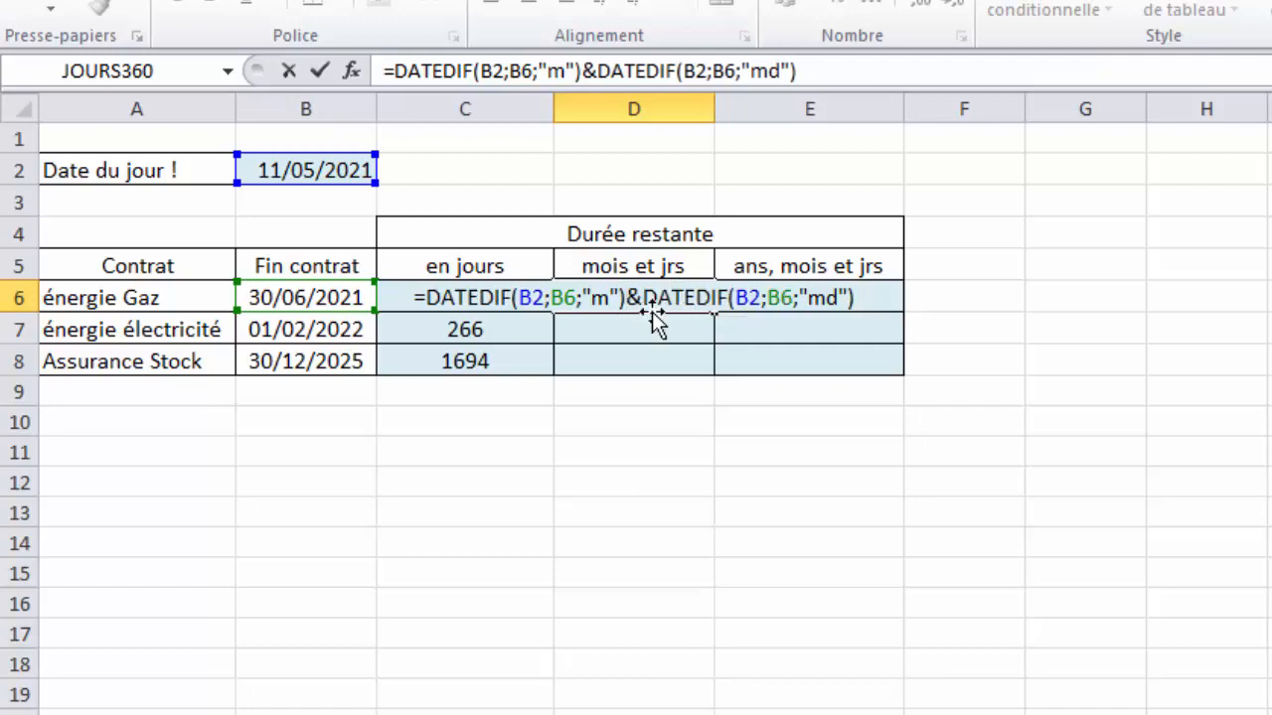
text(&)
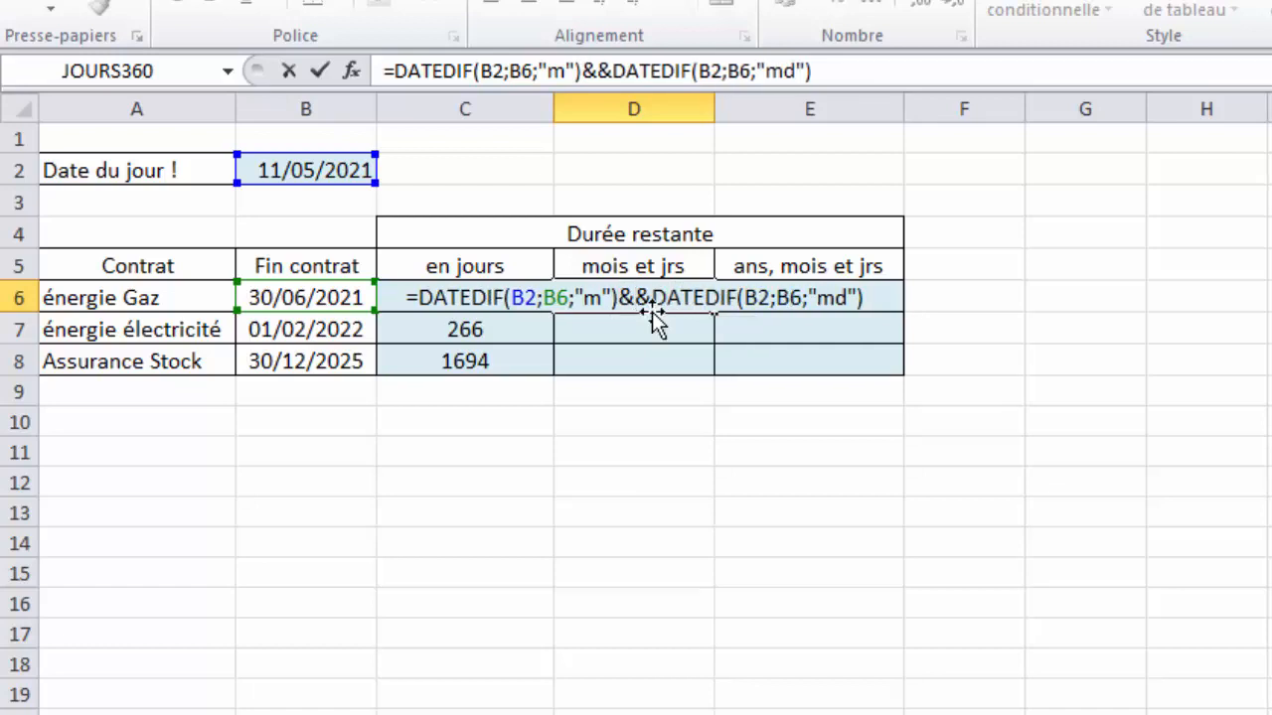
text(" ")
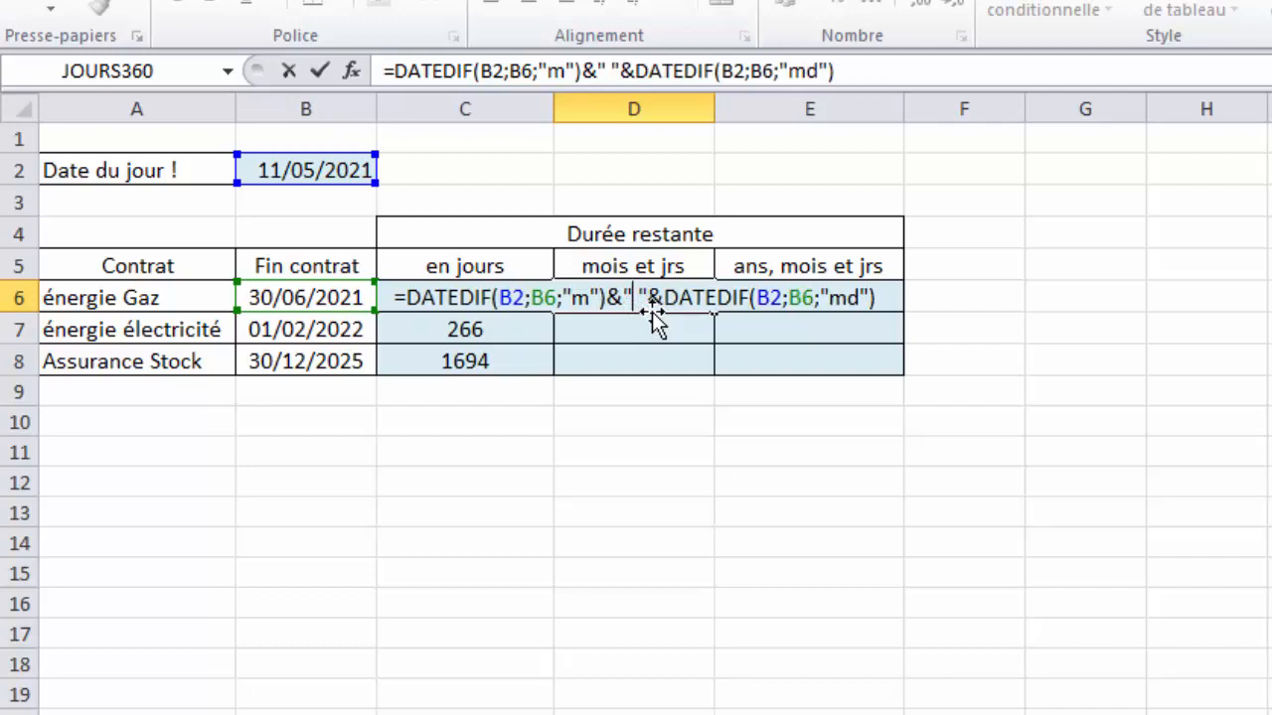
text(mois)
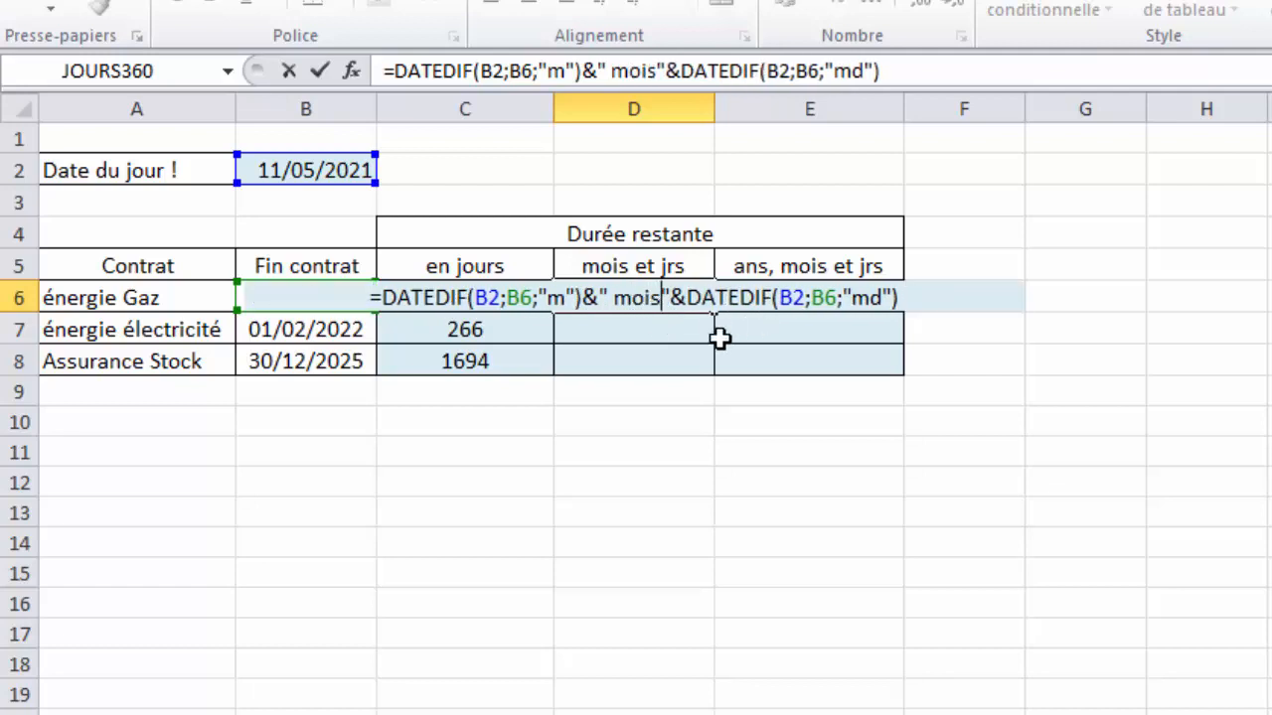
- Append &" jours" to the end of the D6 formula and validate it
text(é)
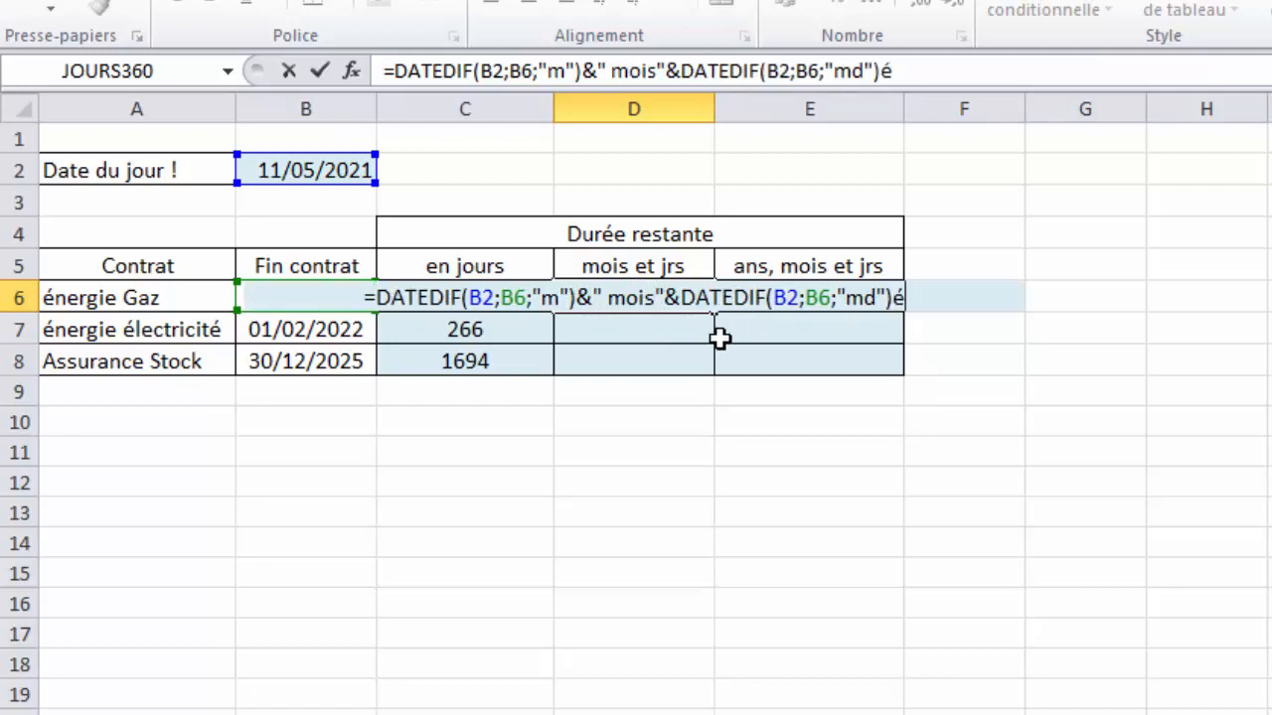
key(BackSpace)
text(&" )
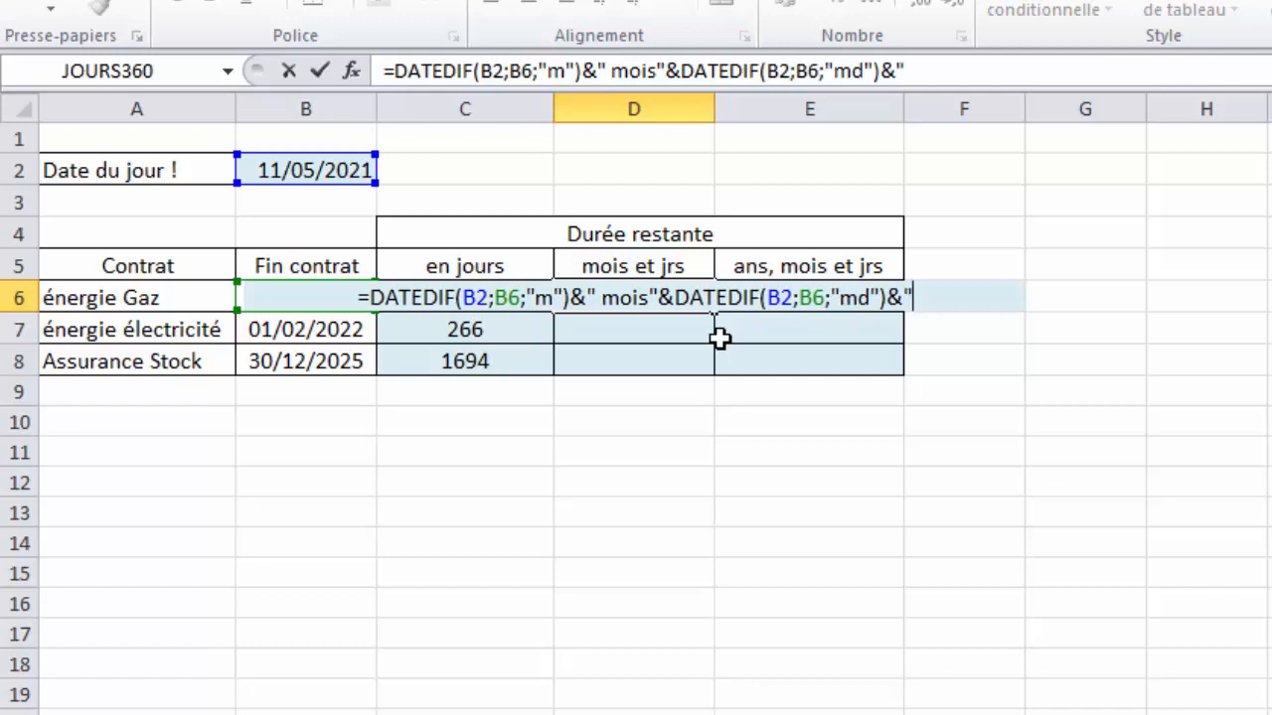
text(jours")
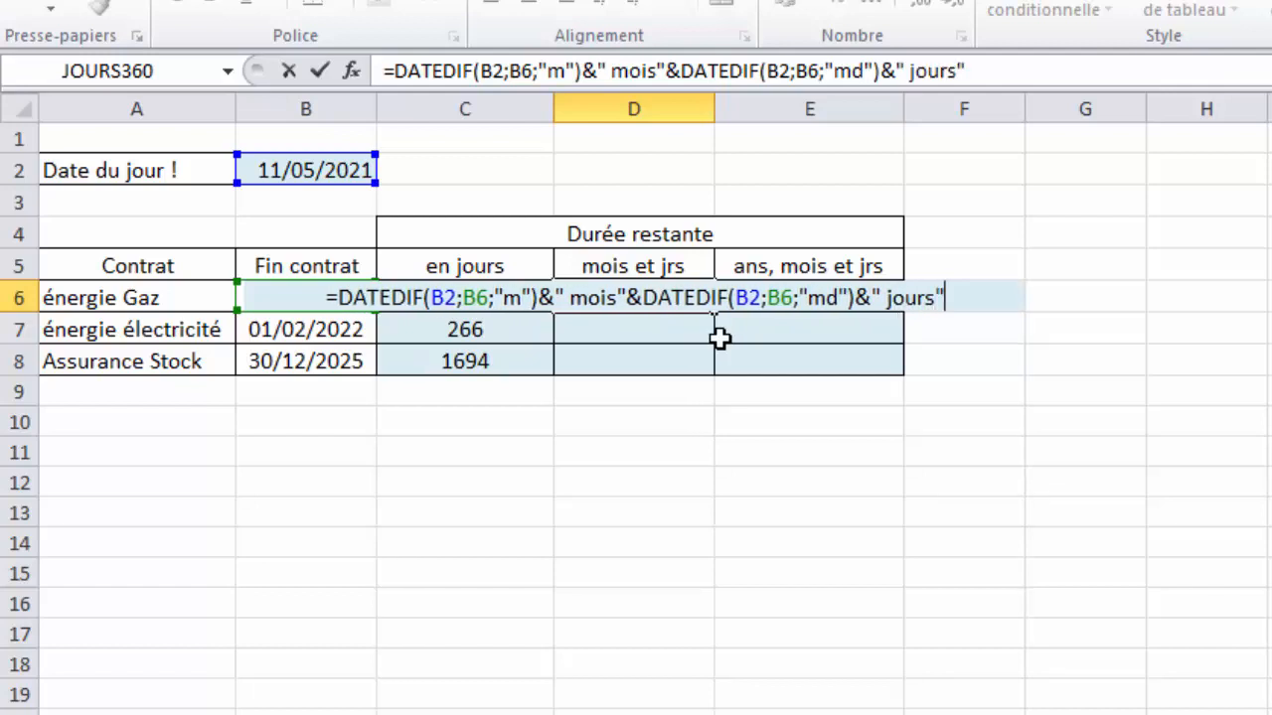
key(Return)
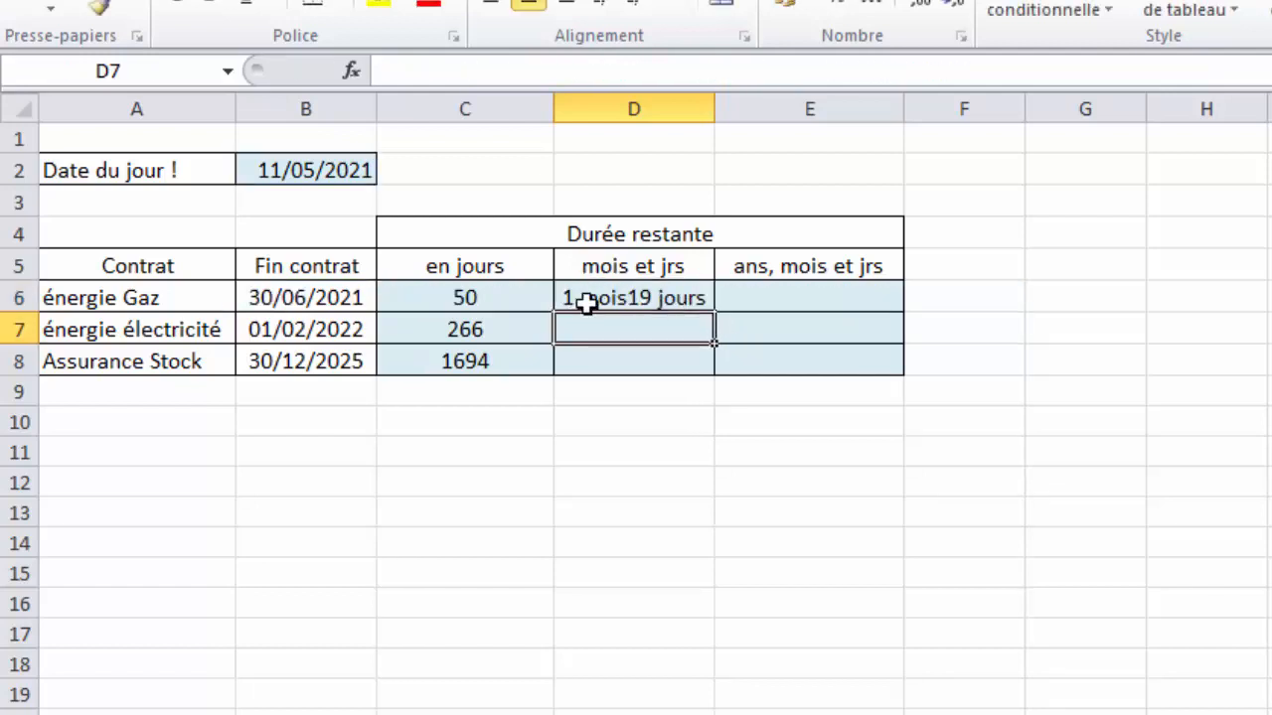
- Add a space after "mois" inside the quoted text of the D6 formula, validate it and reselect D6
click(629, 307)
double_click(644, 298)
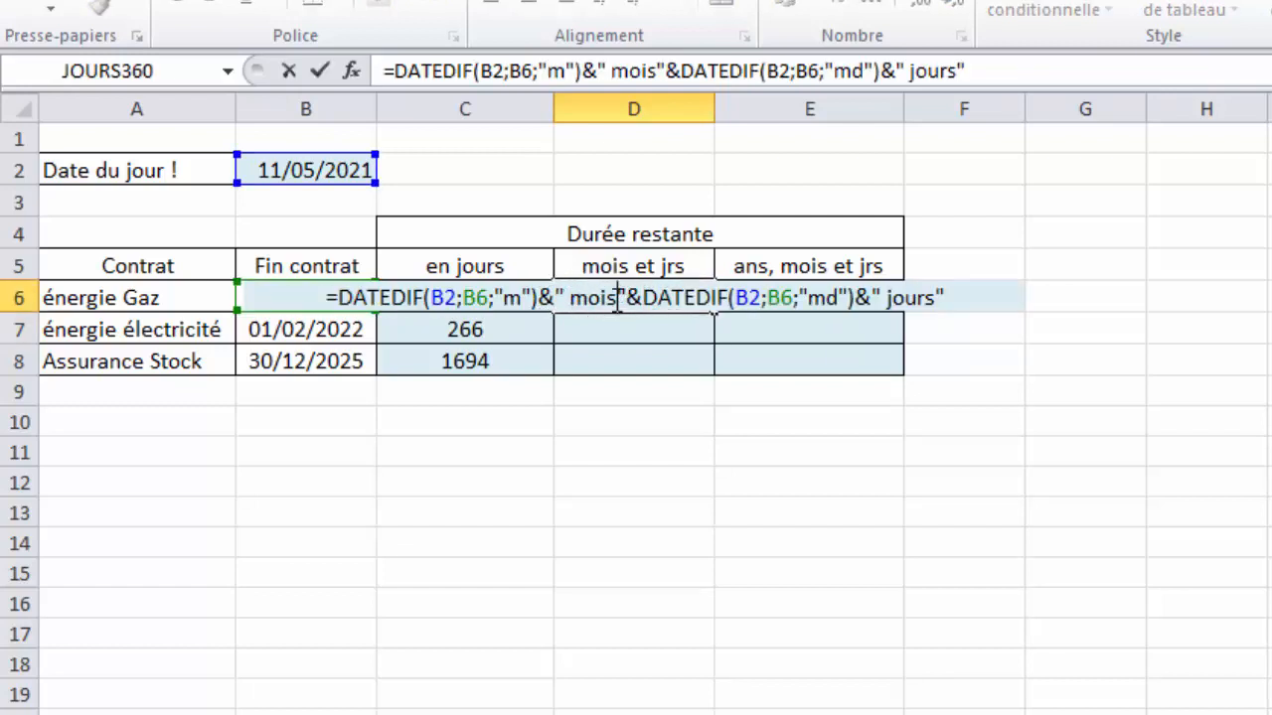
key(Return)
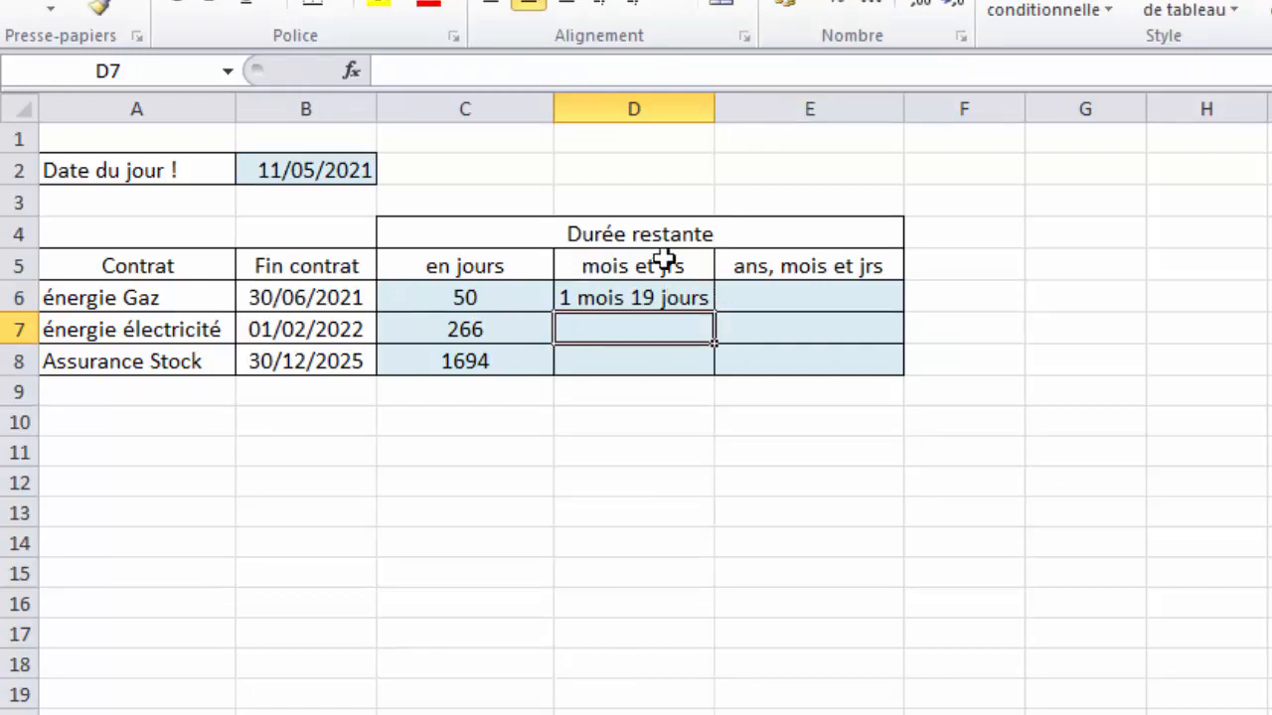
click(678, 302)
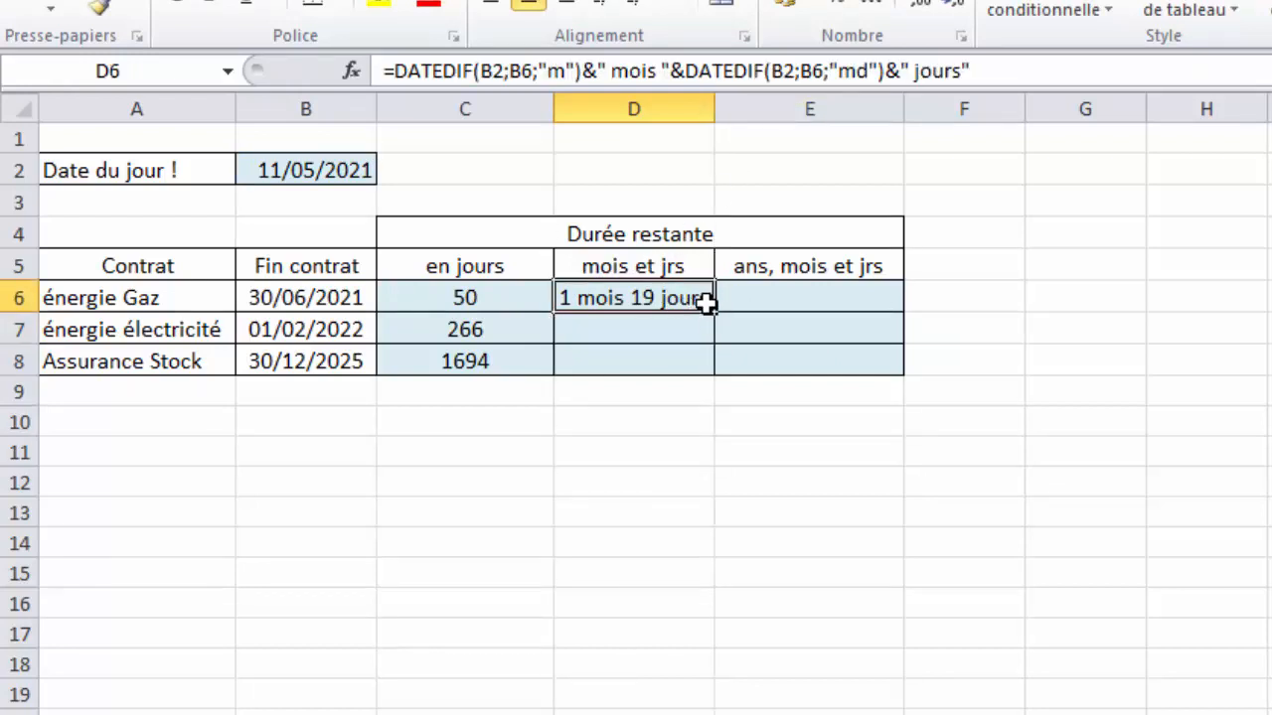
- Make both B2 references in the D6 formula absolute as $B$2, keeping the "m" and "md" DATEDIF parts
double_click(700, 298)
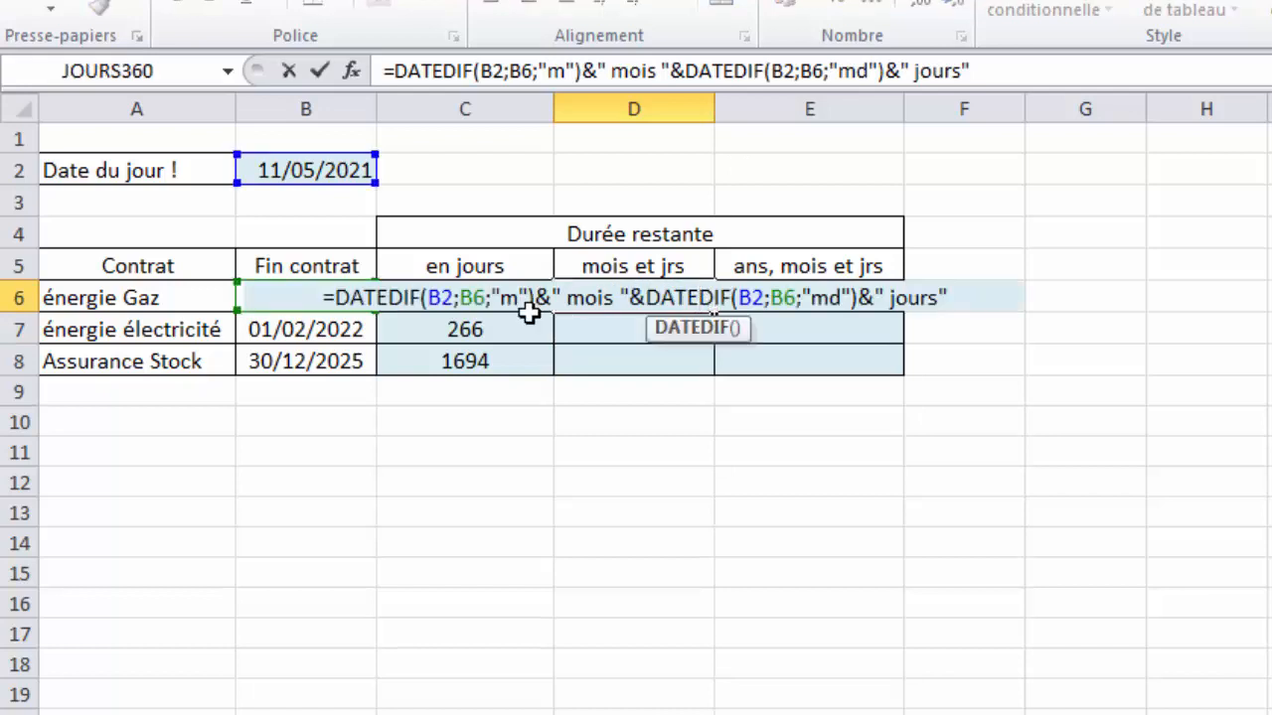
click(444, 298)
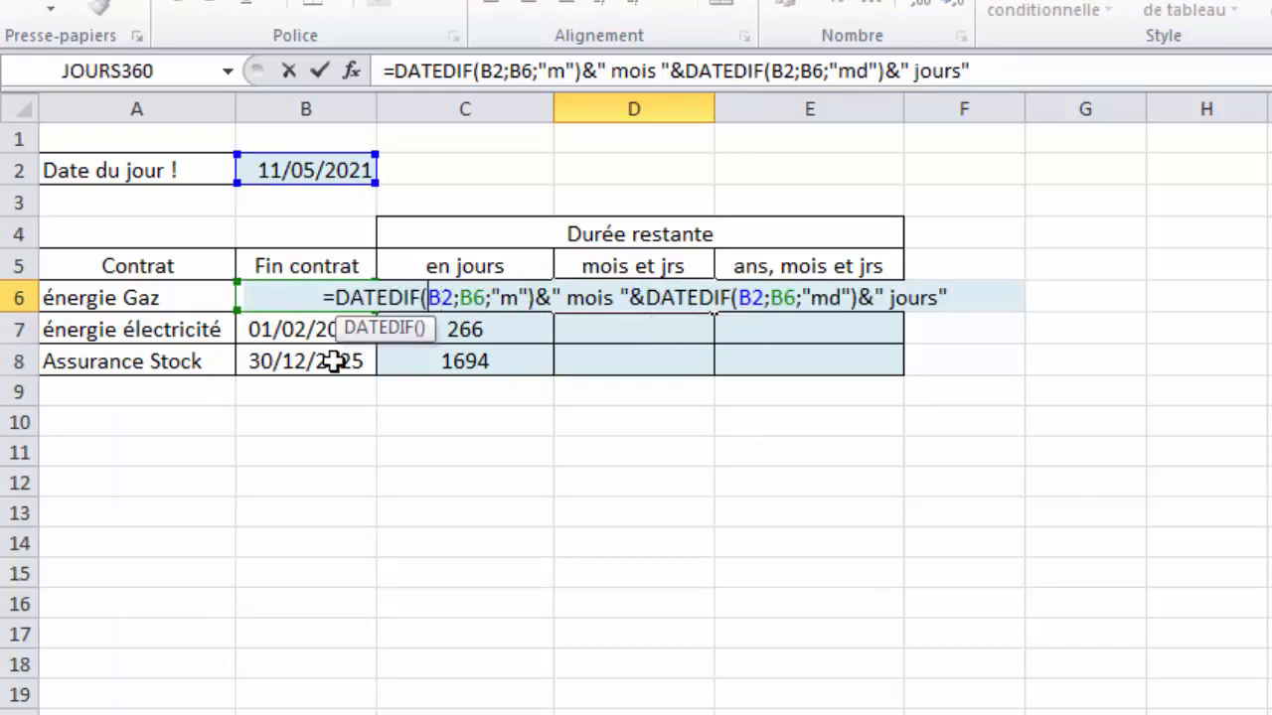
text($B$)
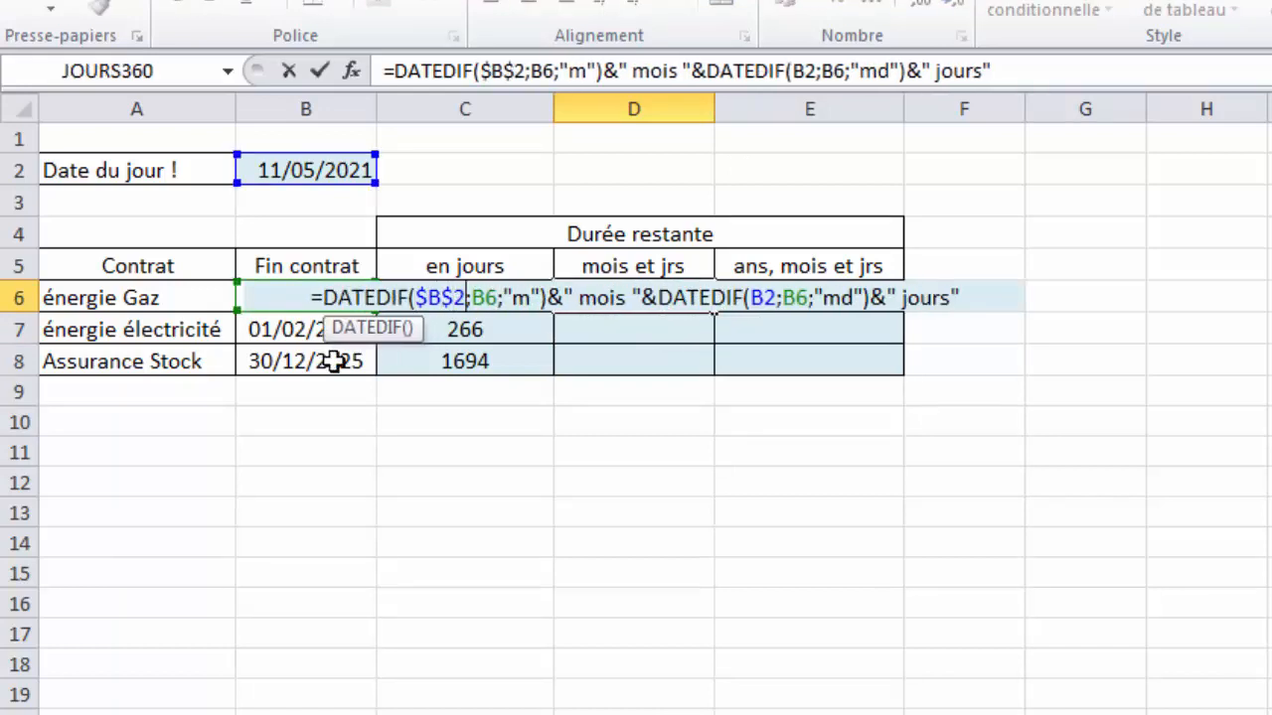
key(Right)
key(Right)
key(Right)
key(Right)
key(Right)
key(Right)
key(Right)
key(Right)
key(Right)
key(Right)
key(Right)
key(Right)
key(Right)
key(Right)
key(Right)
key(Right)
key(Right)
key(Right)
key(Right)
key(Right)
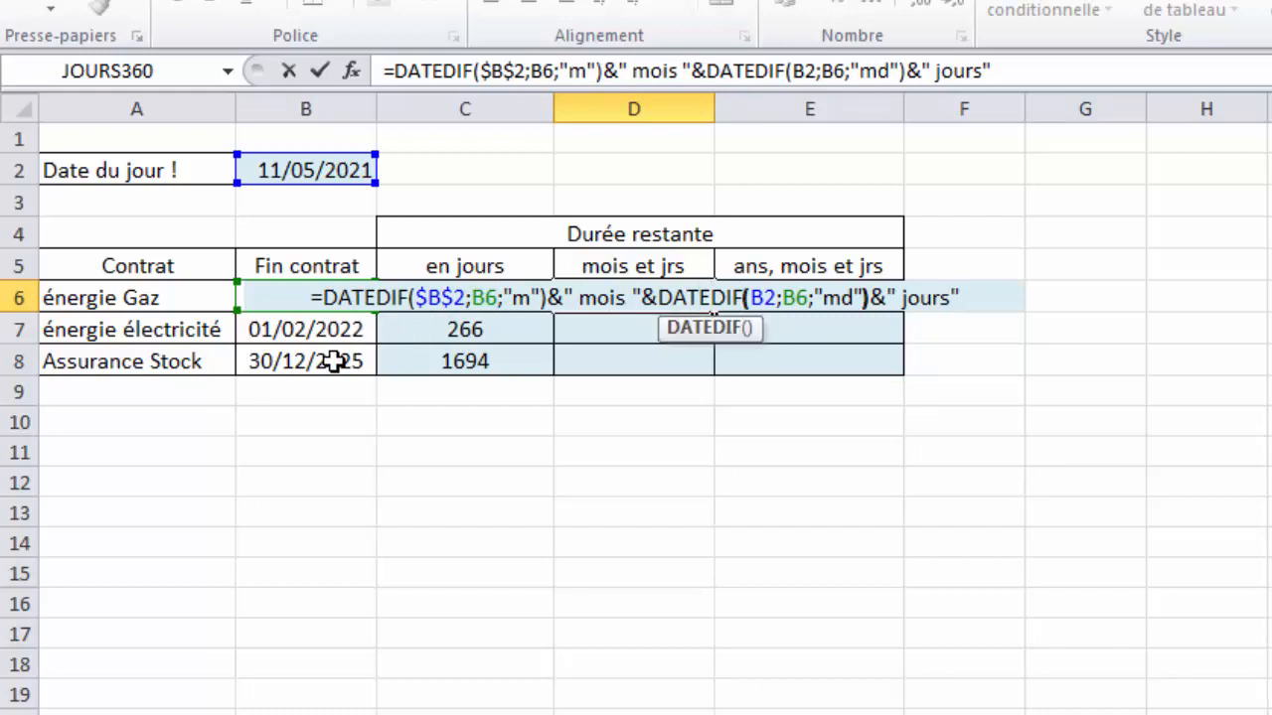
key(Right)
text($B)
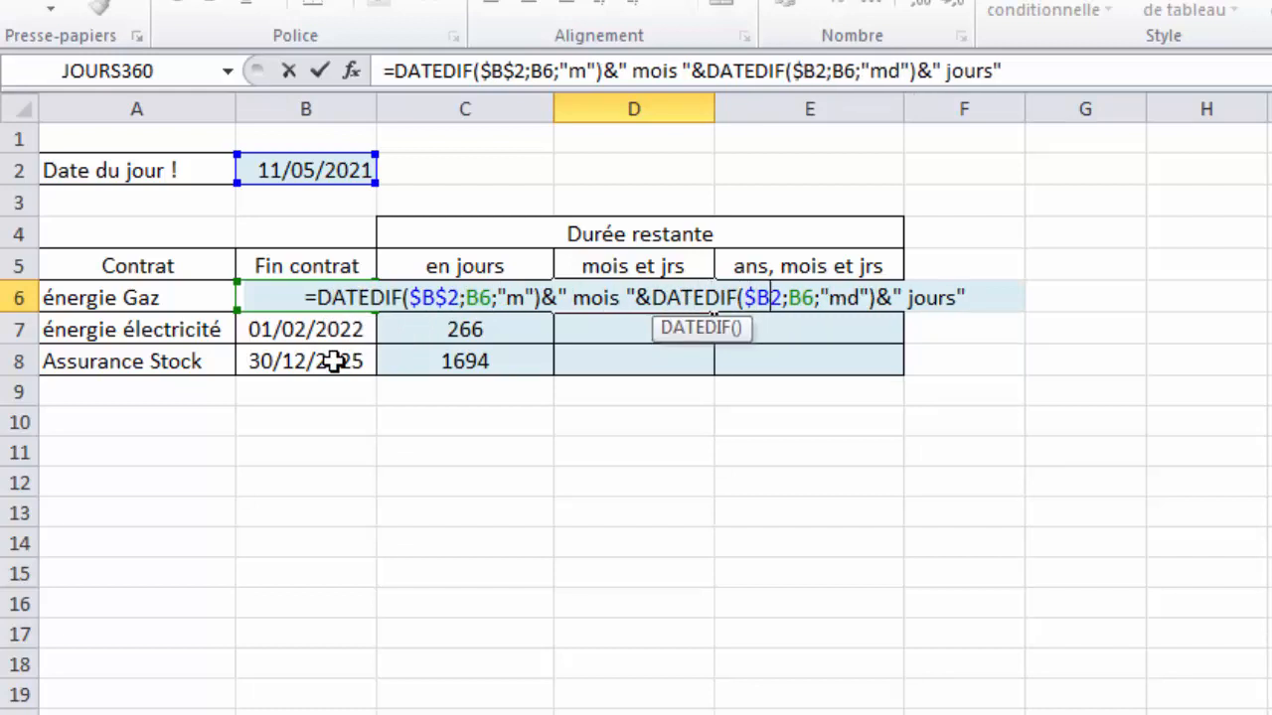
text($)
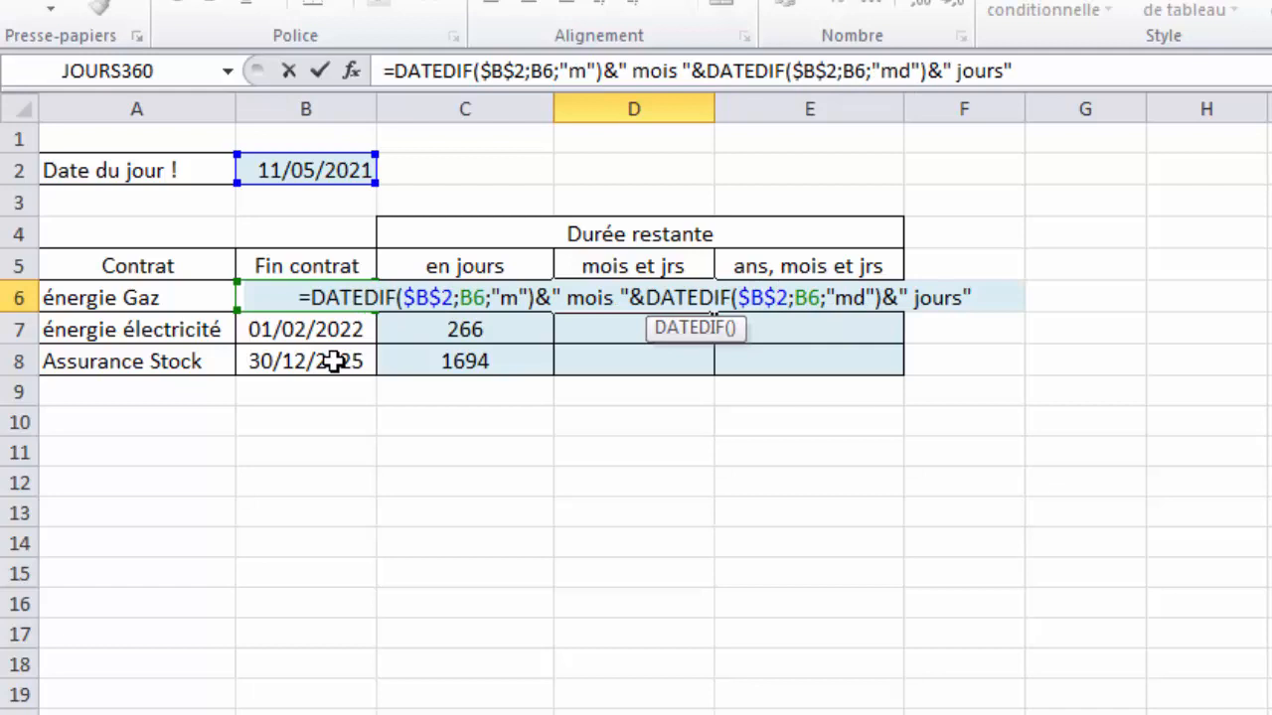
key(Return)
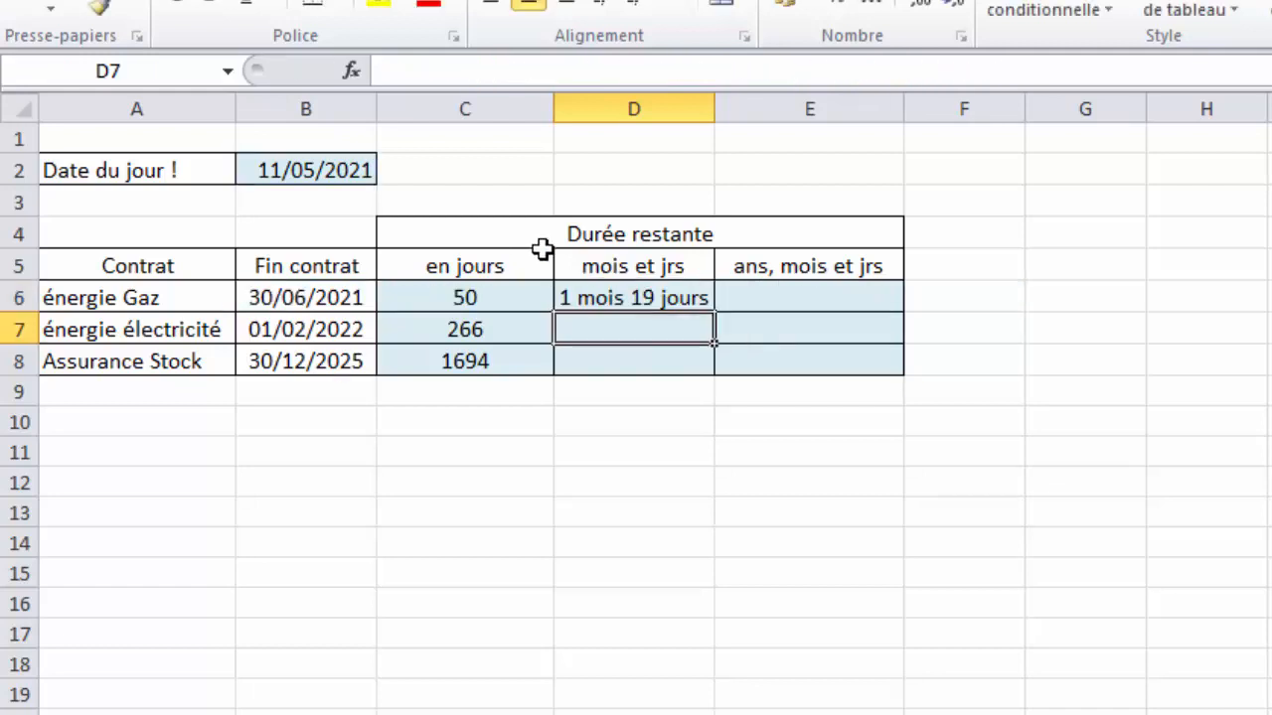
- Copy the D6 formula down to D8 and fit column D's width to its contents
click(682, 296)
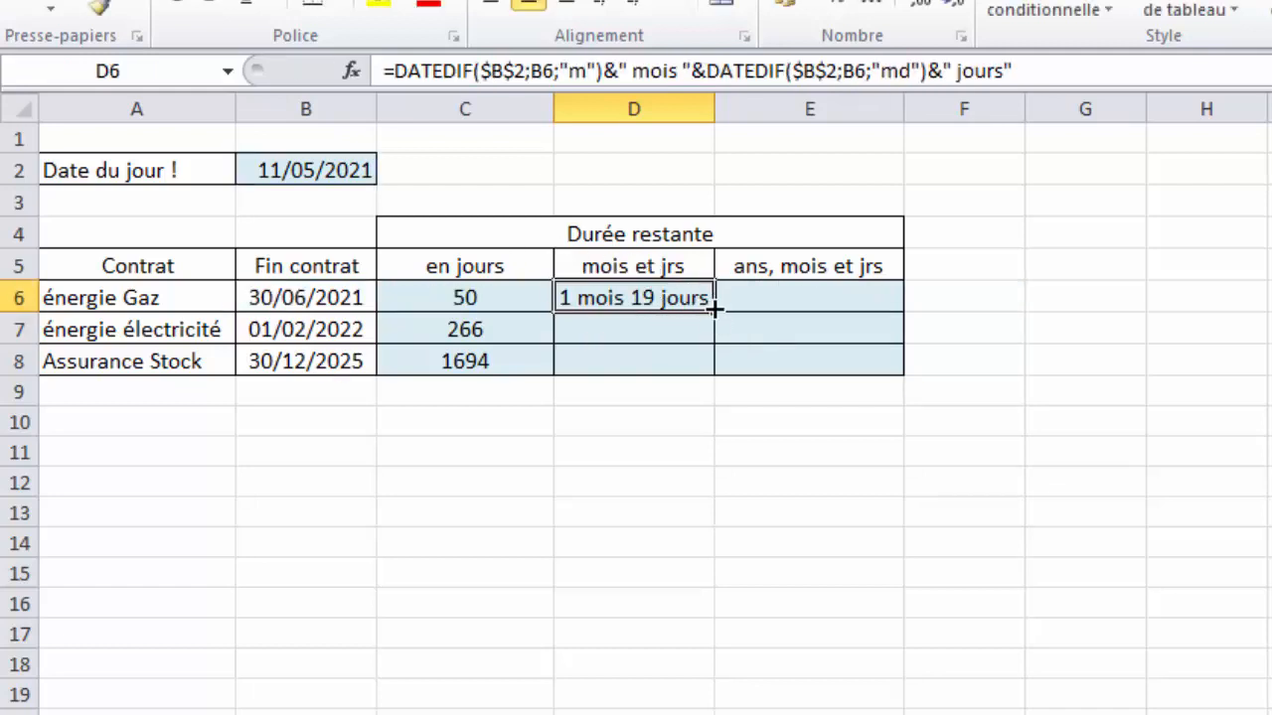
drag(714, 312, 707, 366)
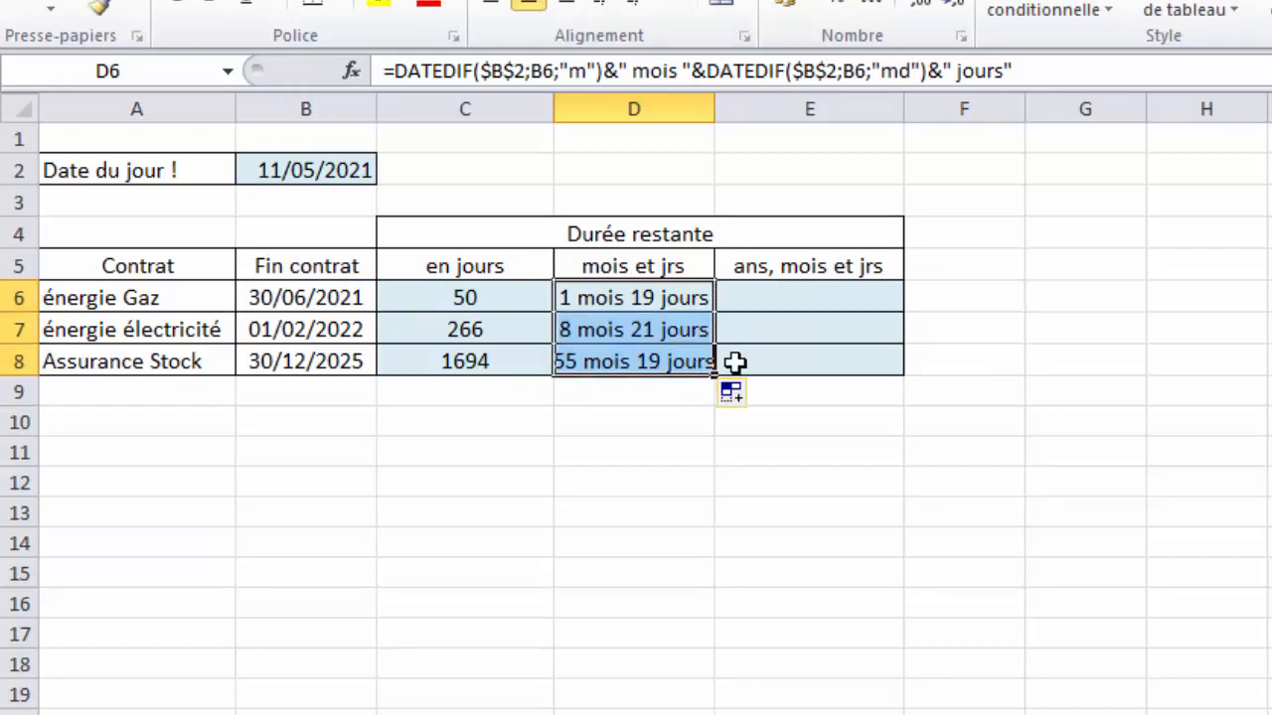
click(581, 483)
double_click(714, 109)
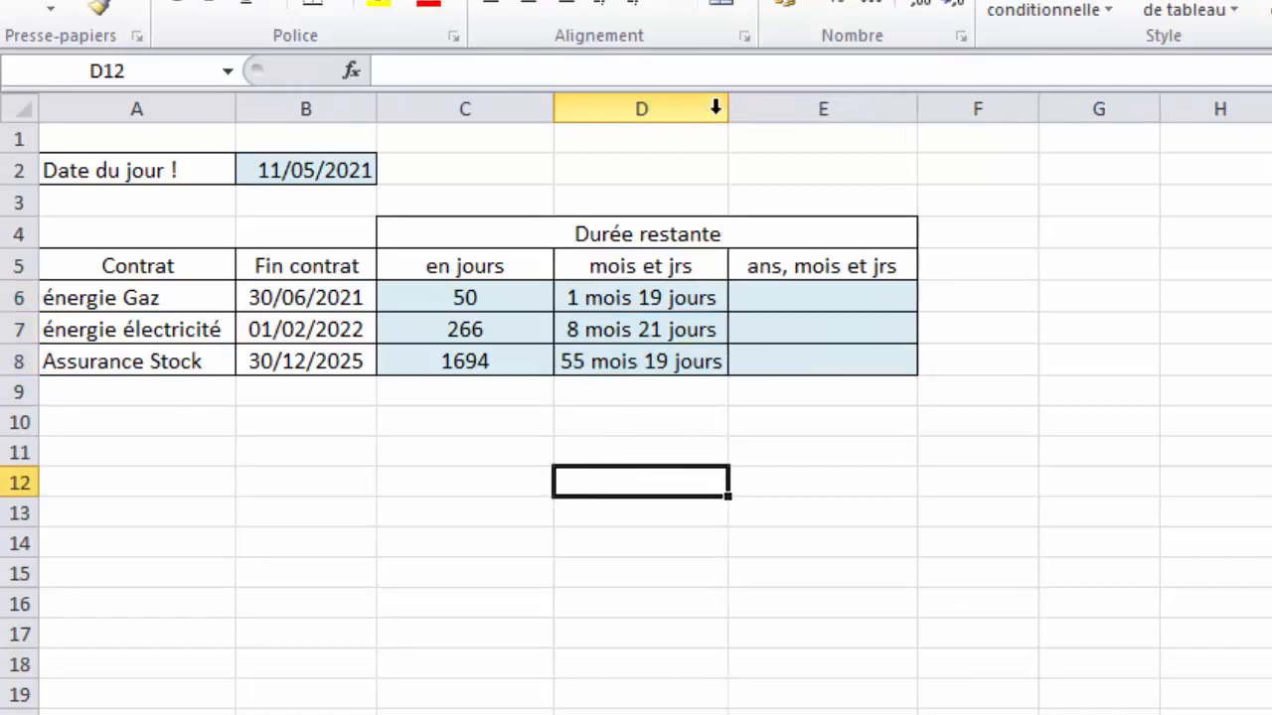
- Enter a formula in E6 for the whole years between B2 and B6: =DATEDIF(B2;B6;"y")
click(798, 285)
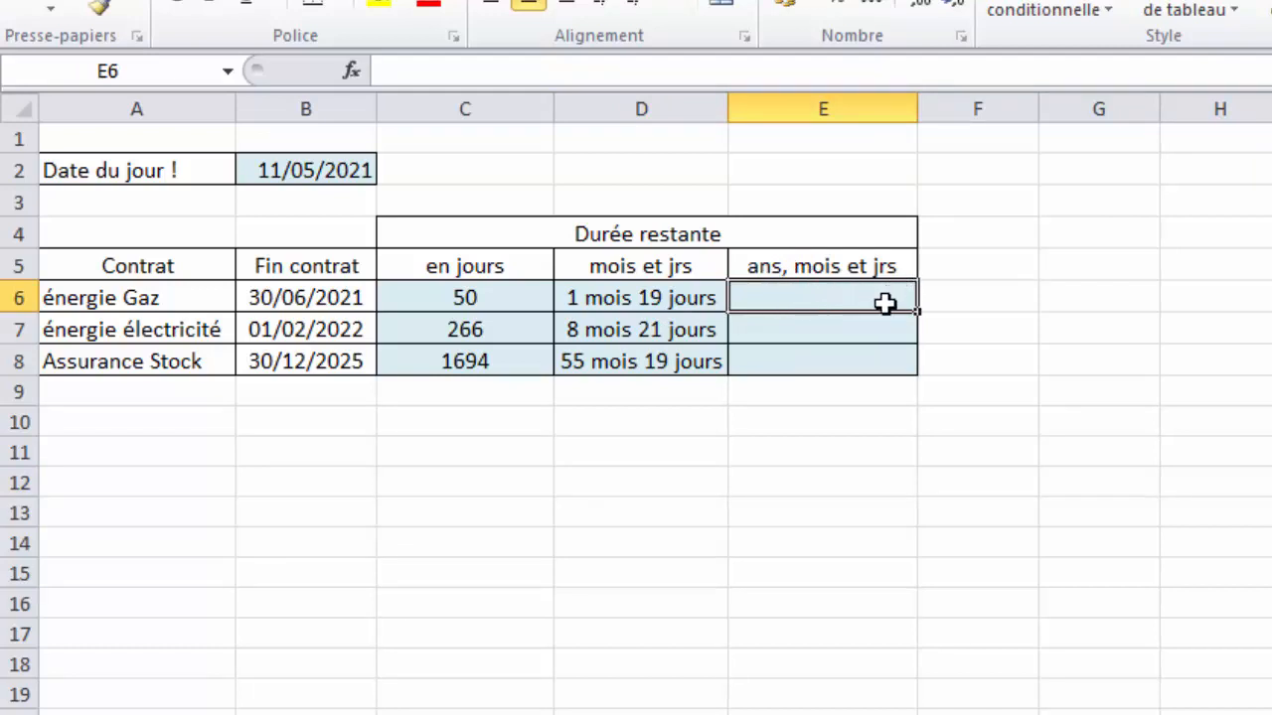
text(=)
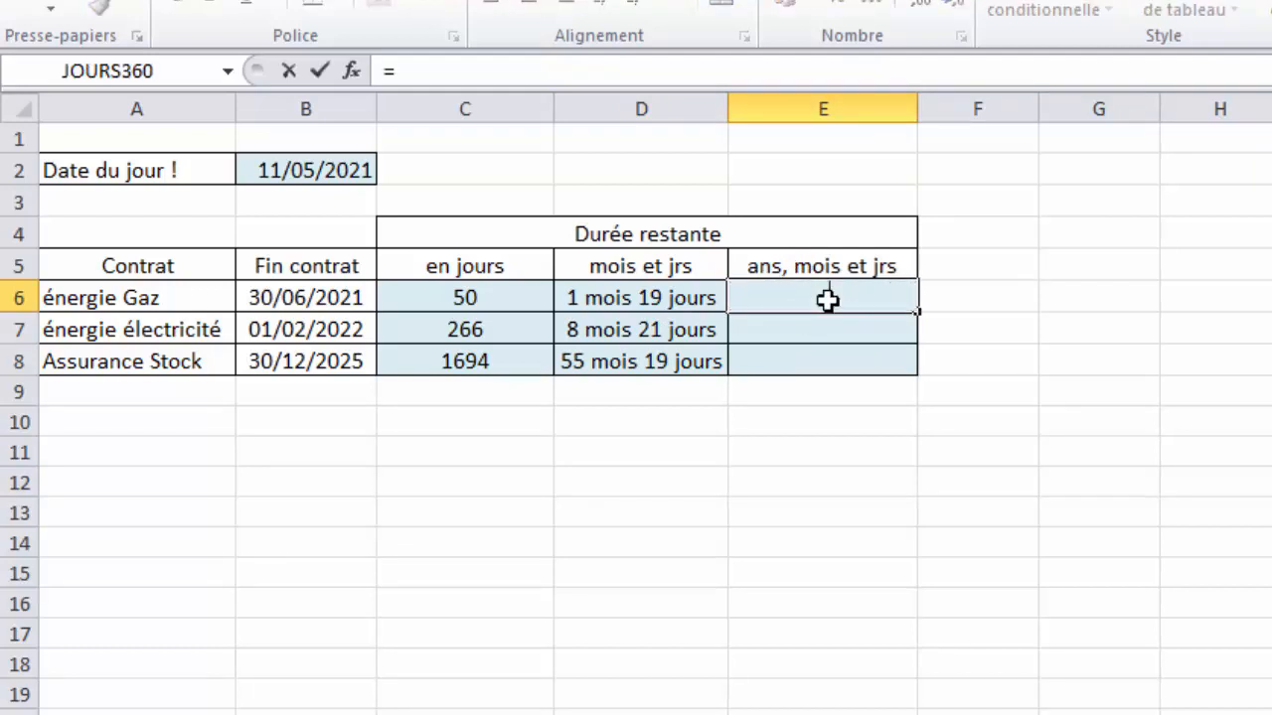
text(dated)
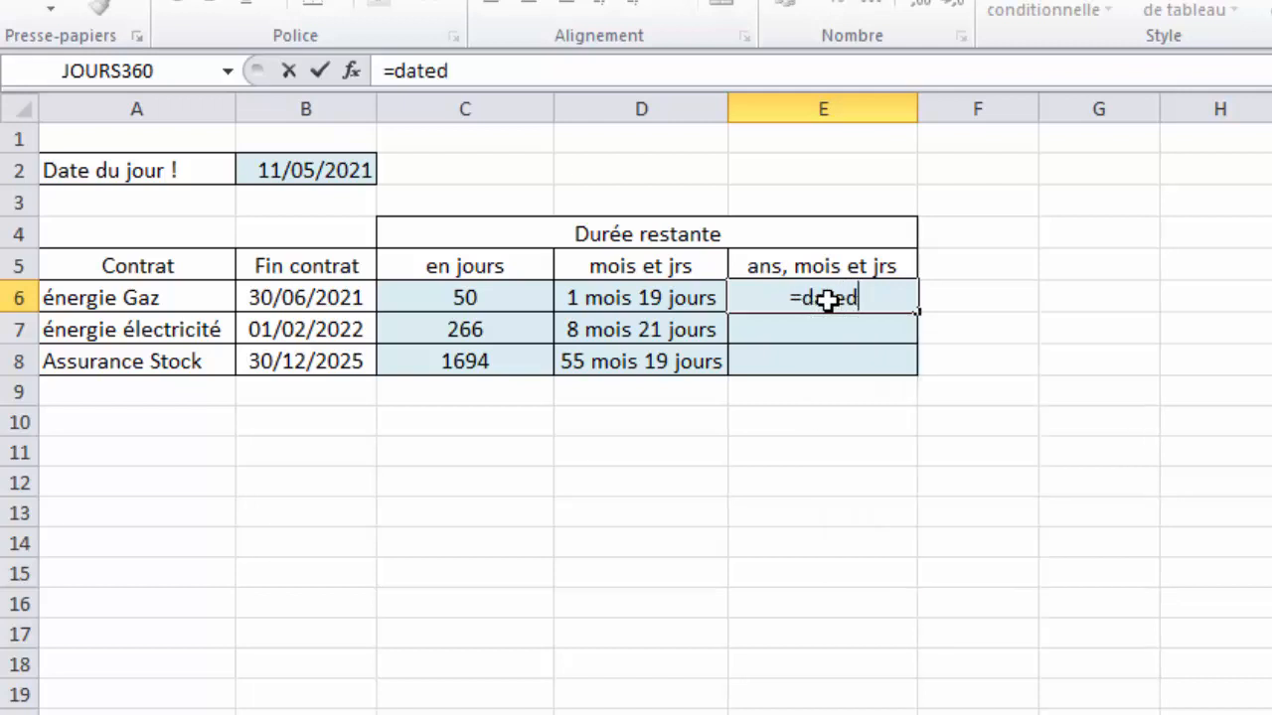
text(if()
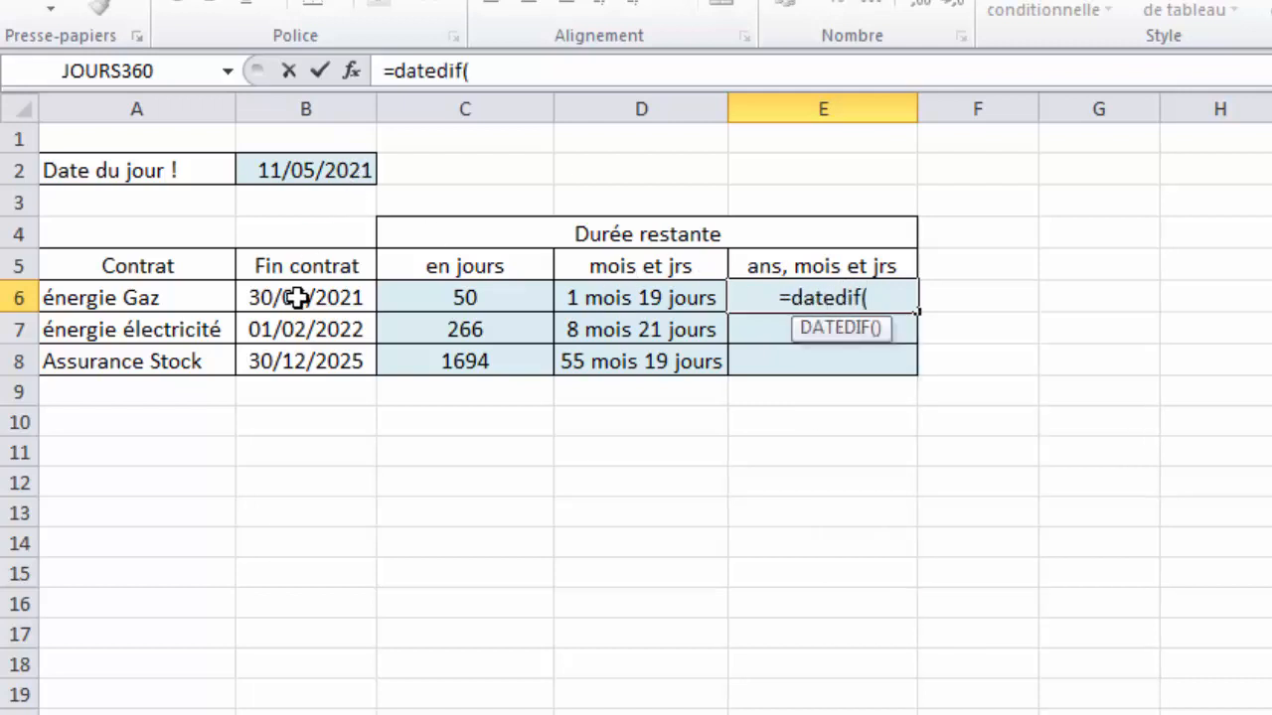
click(336, 171)
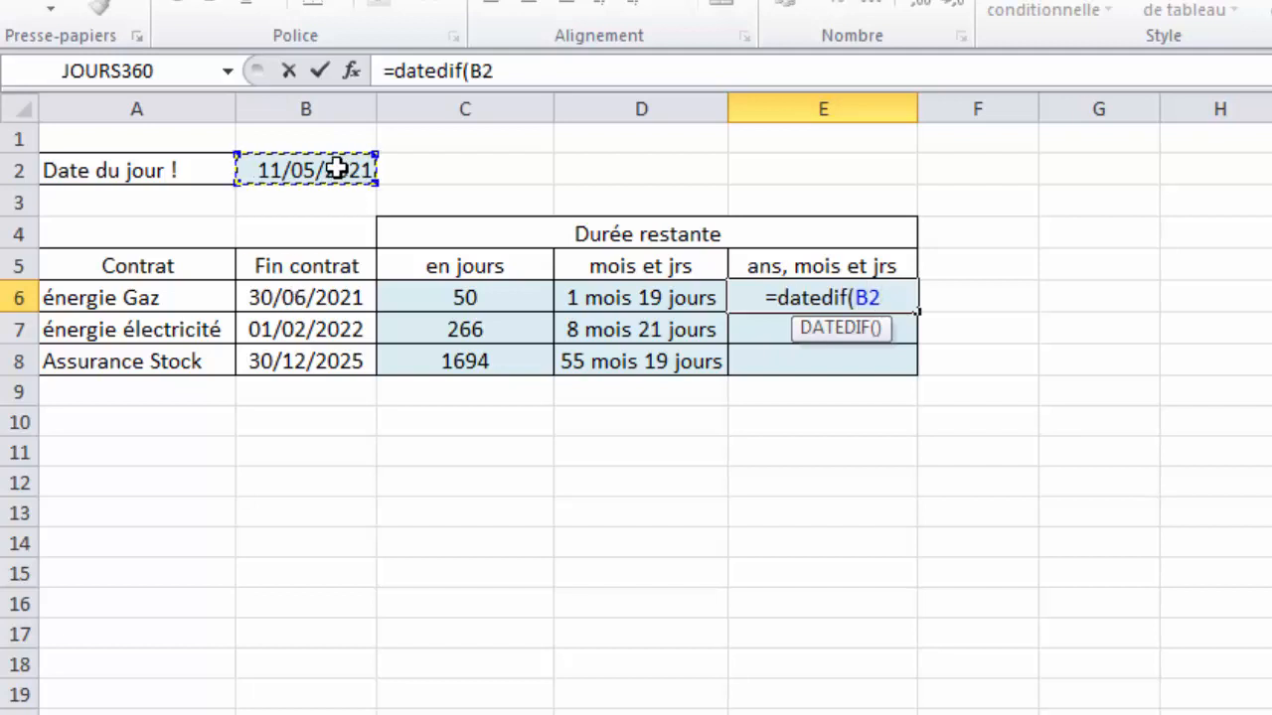
text(;)
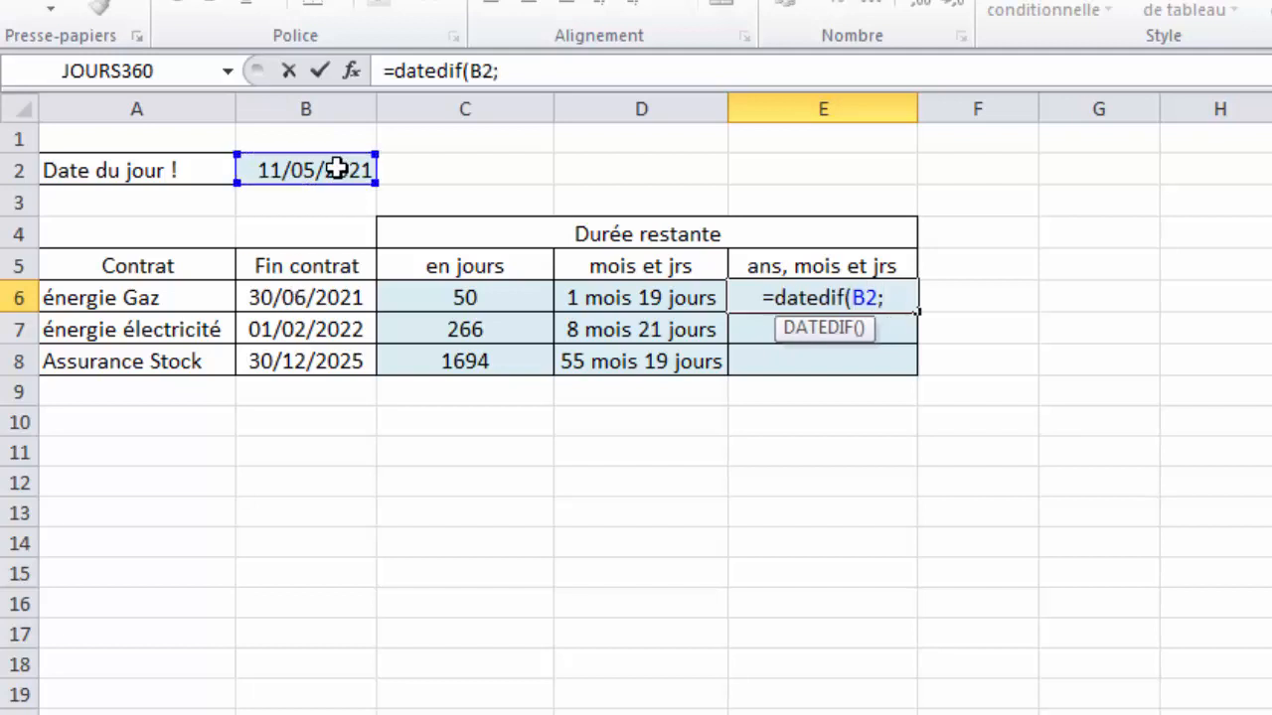
click(323, 297)
text(;")
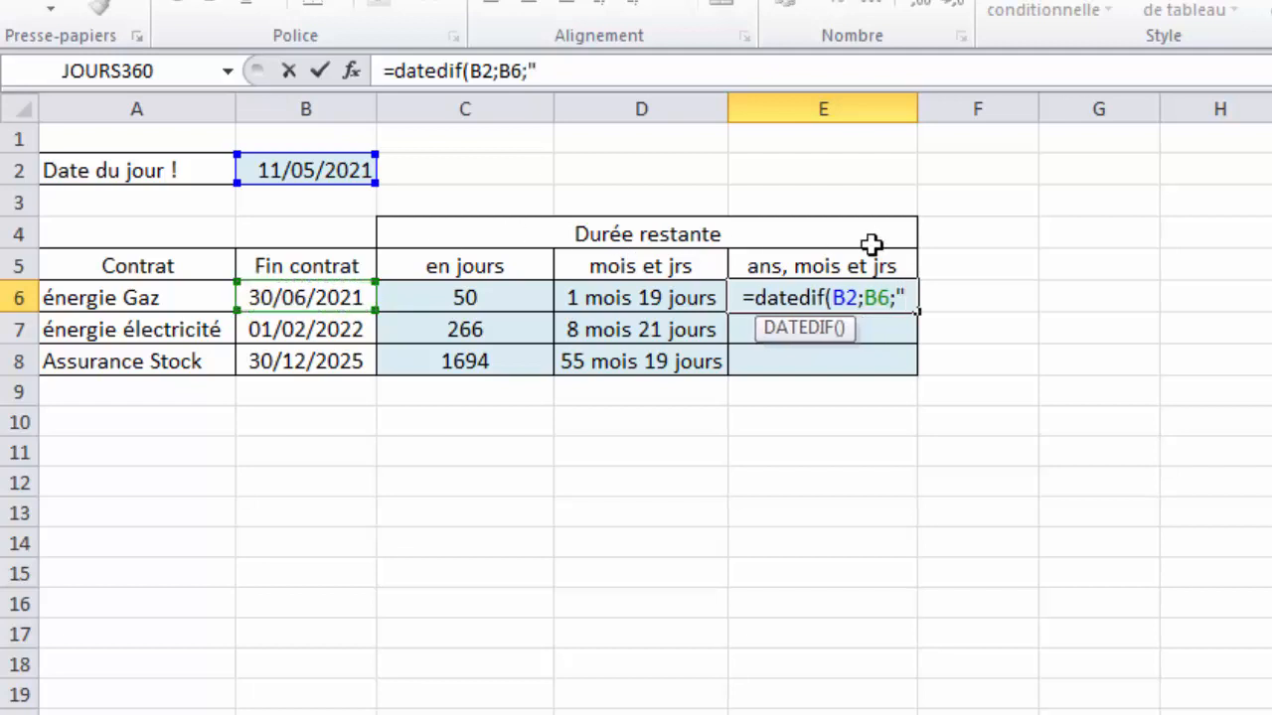
text(y)
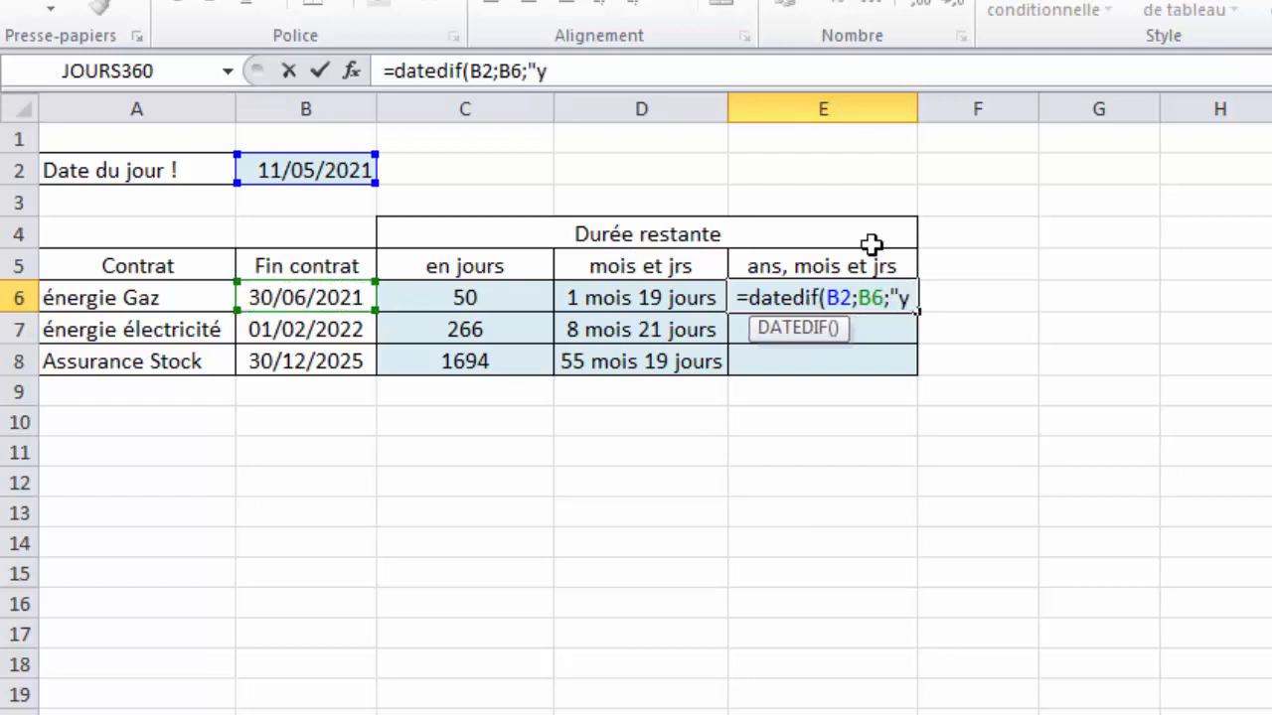
text(")
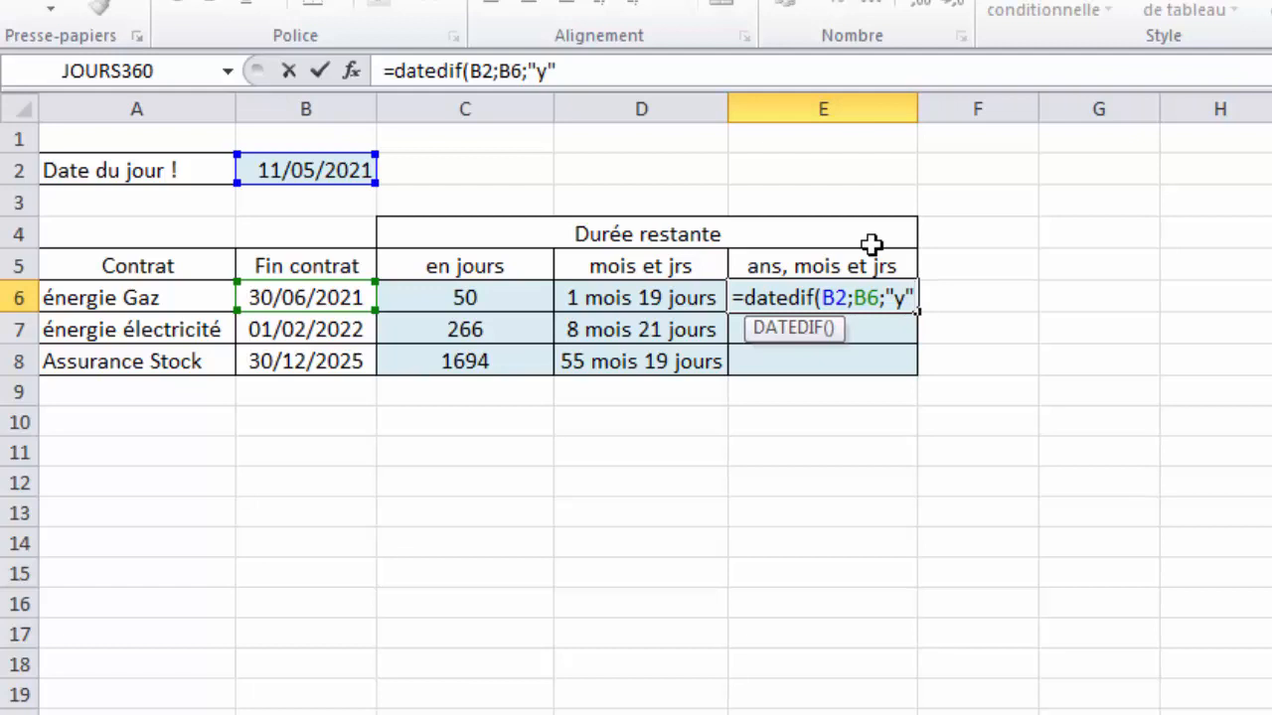
key(Return)
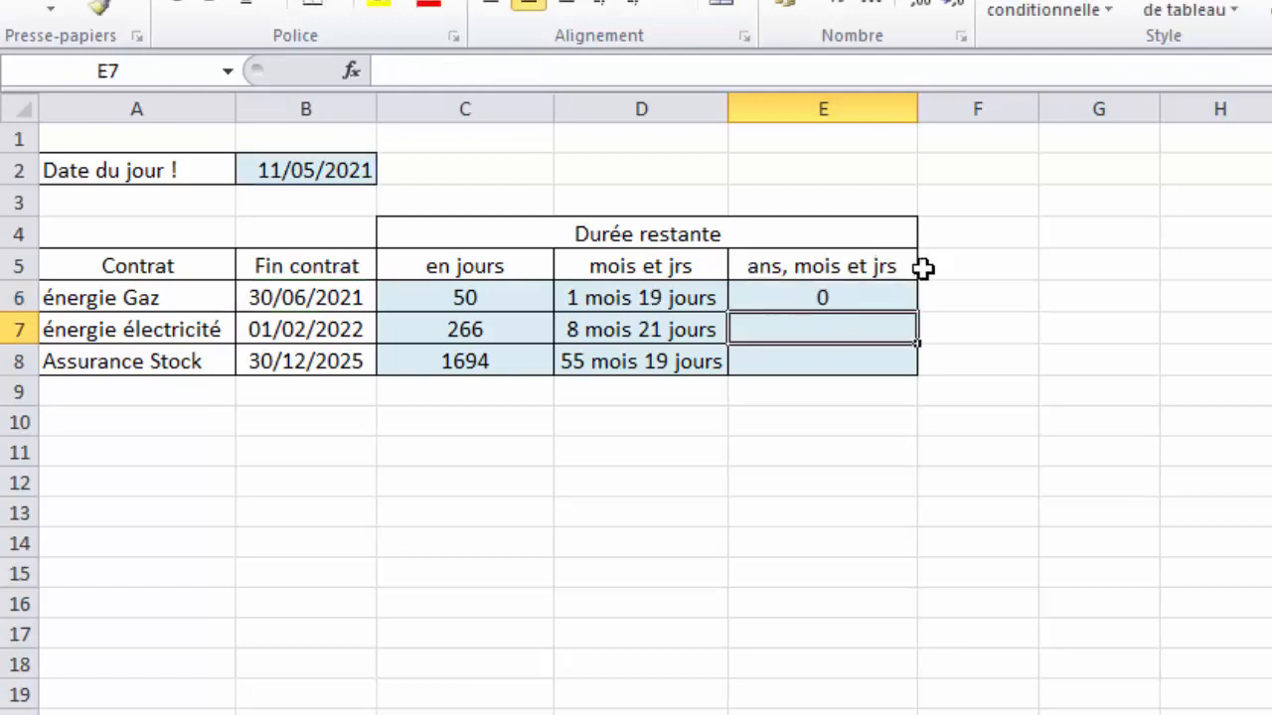
- Extend the E6 formula with a copy of its DATEDIF part using the "ym" unit: =DATEDIF(B2;B6;"y")&DATEDIF(B2;B6;"ym")
click(863, 288)
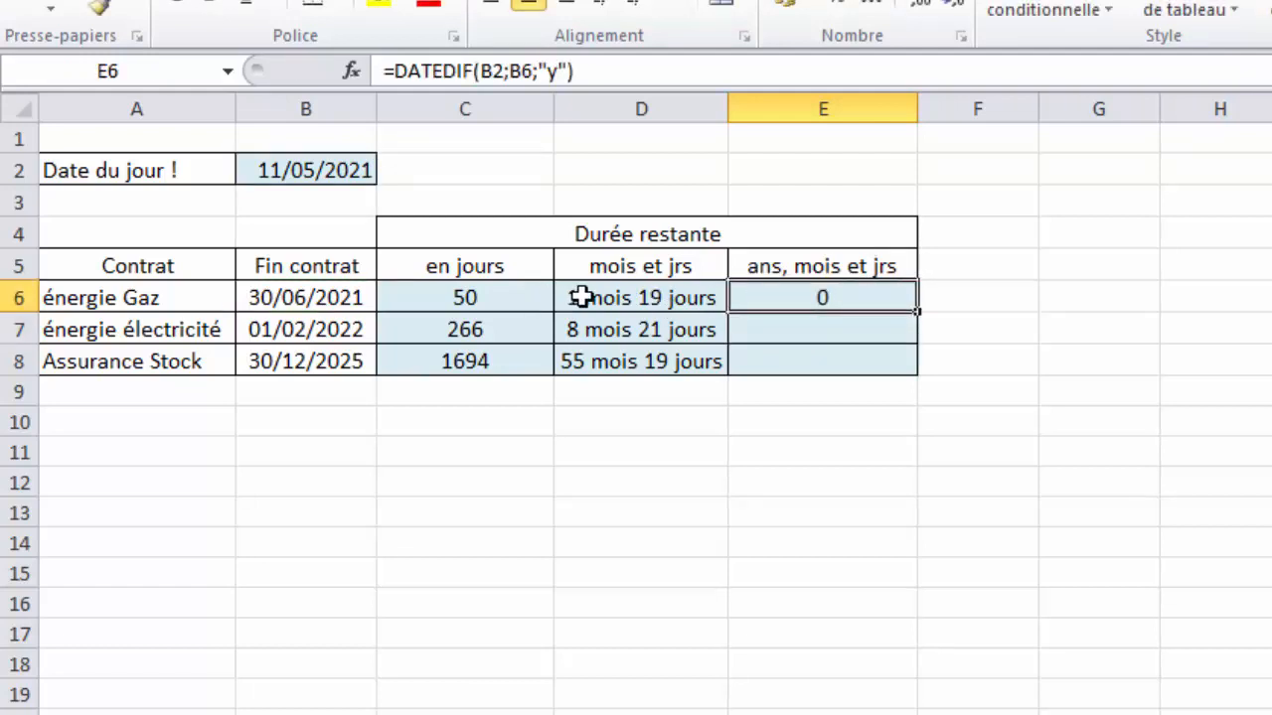
double_click(801, 298)
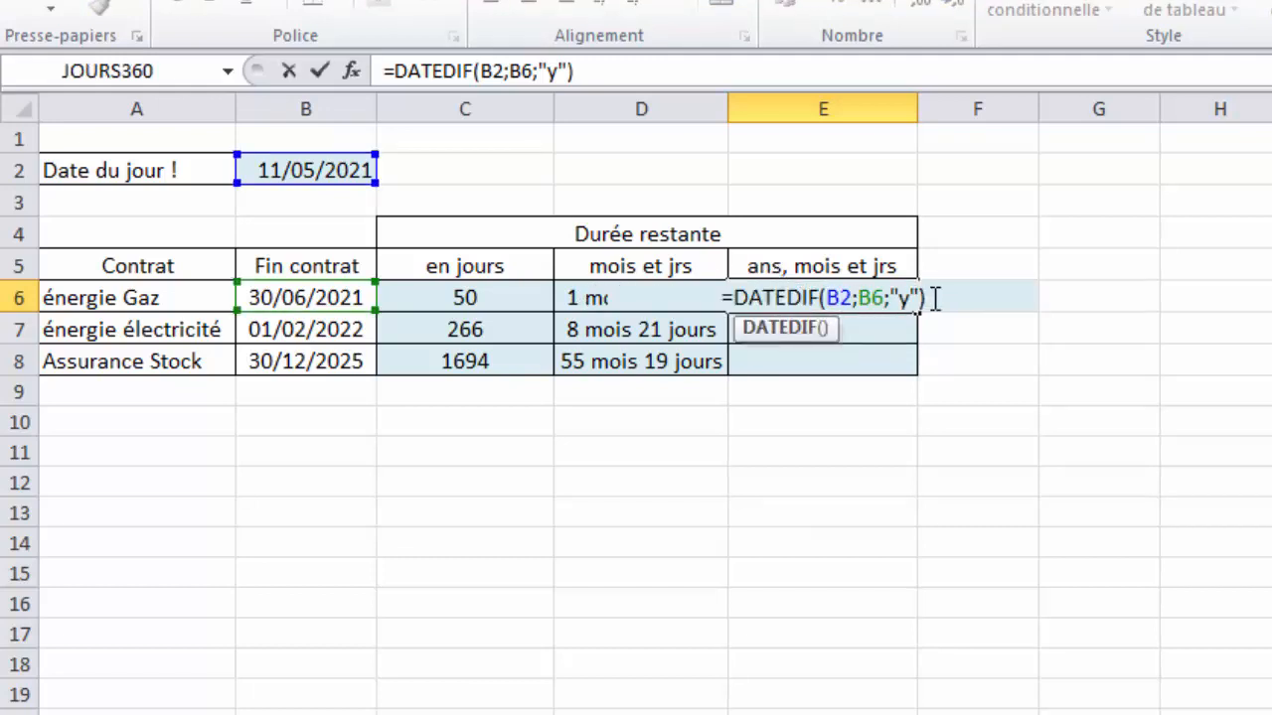
key(shift+Home)
key(shift+Right)
key(shift+Right)
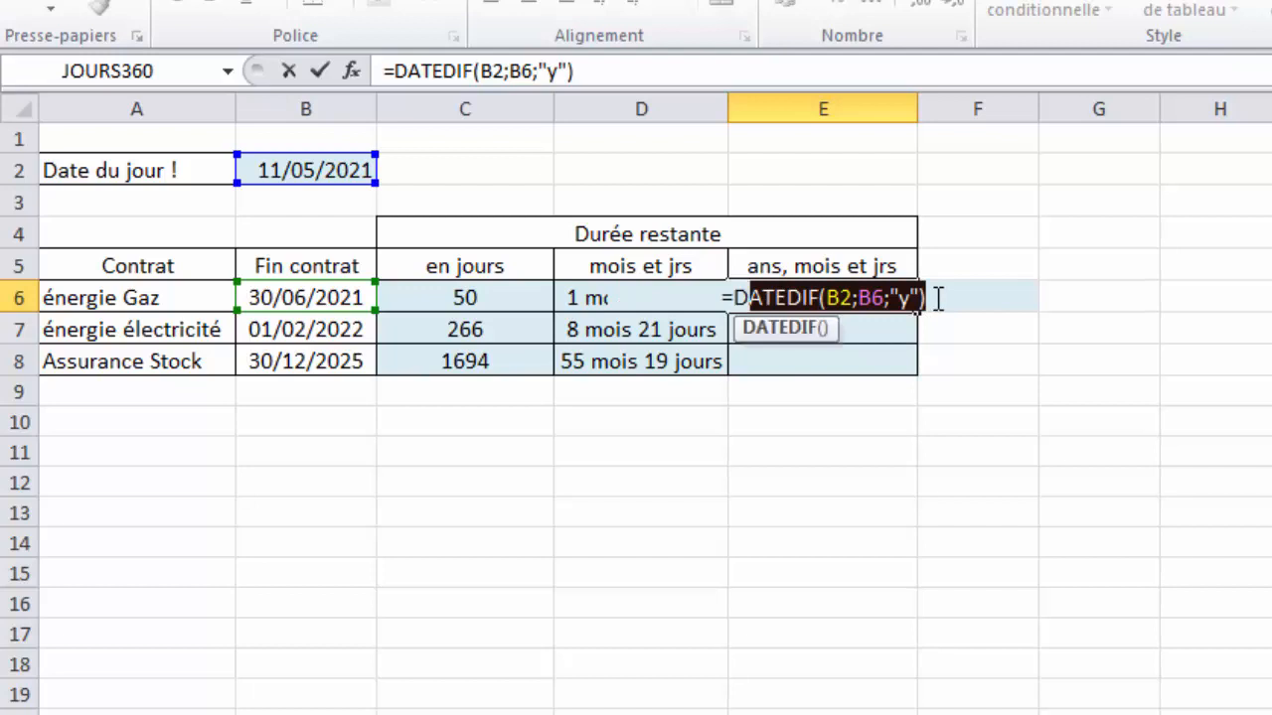
click(938, 298)
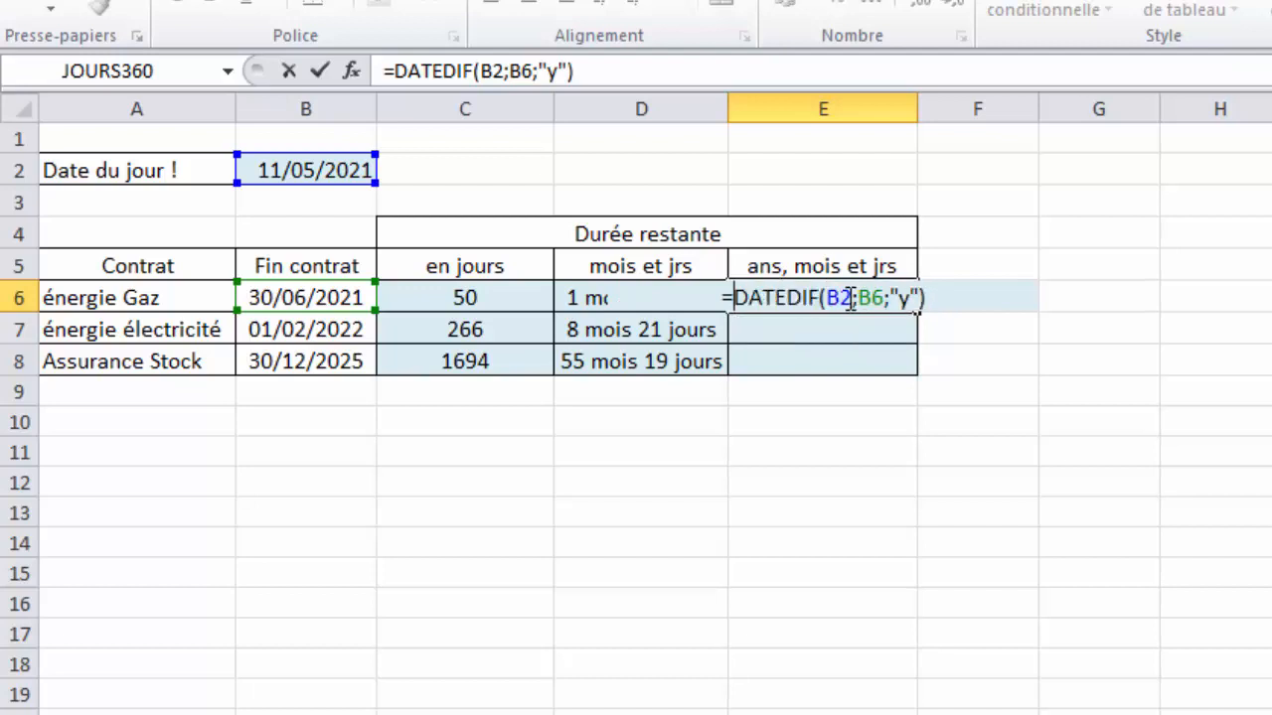
key(shift+Home)
key(shift+Right)
key(shift+Right)
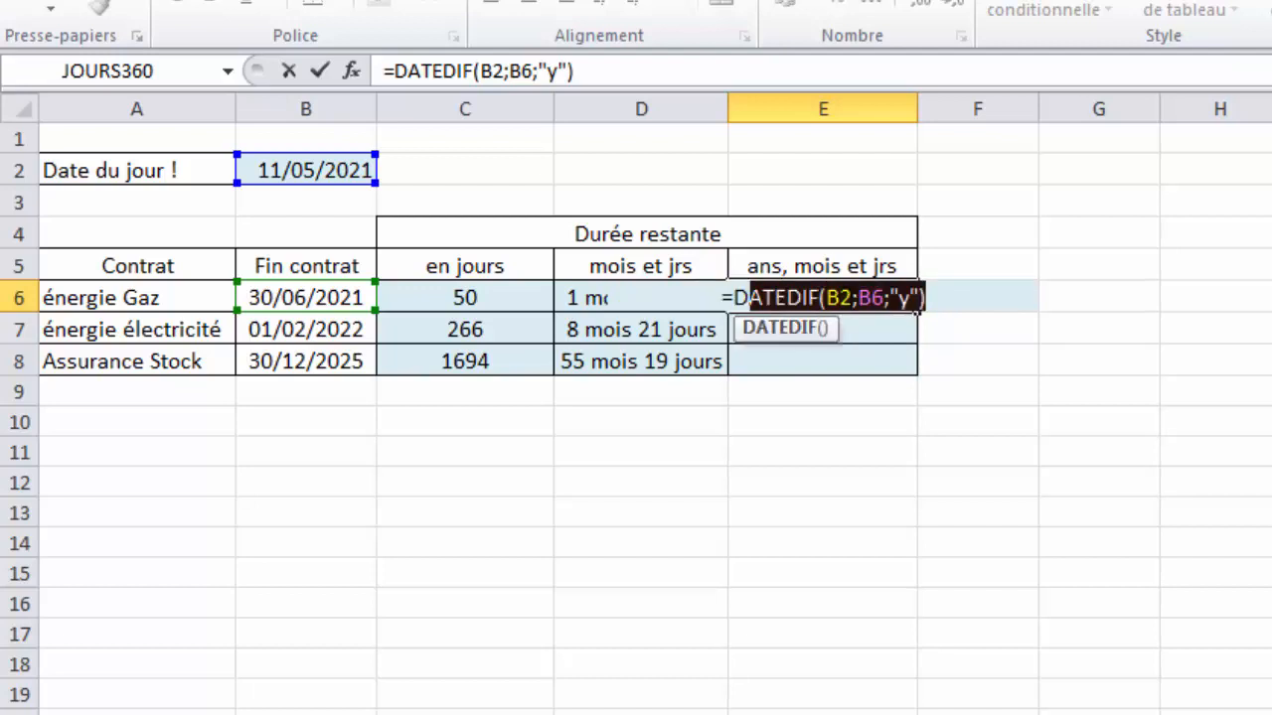
key(shift+Left)
click(916, 304)
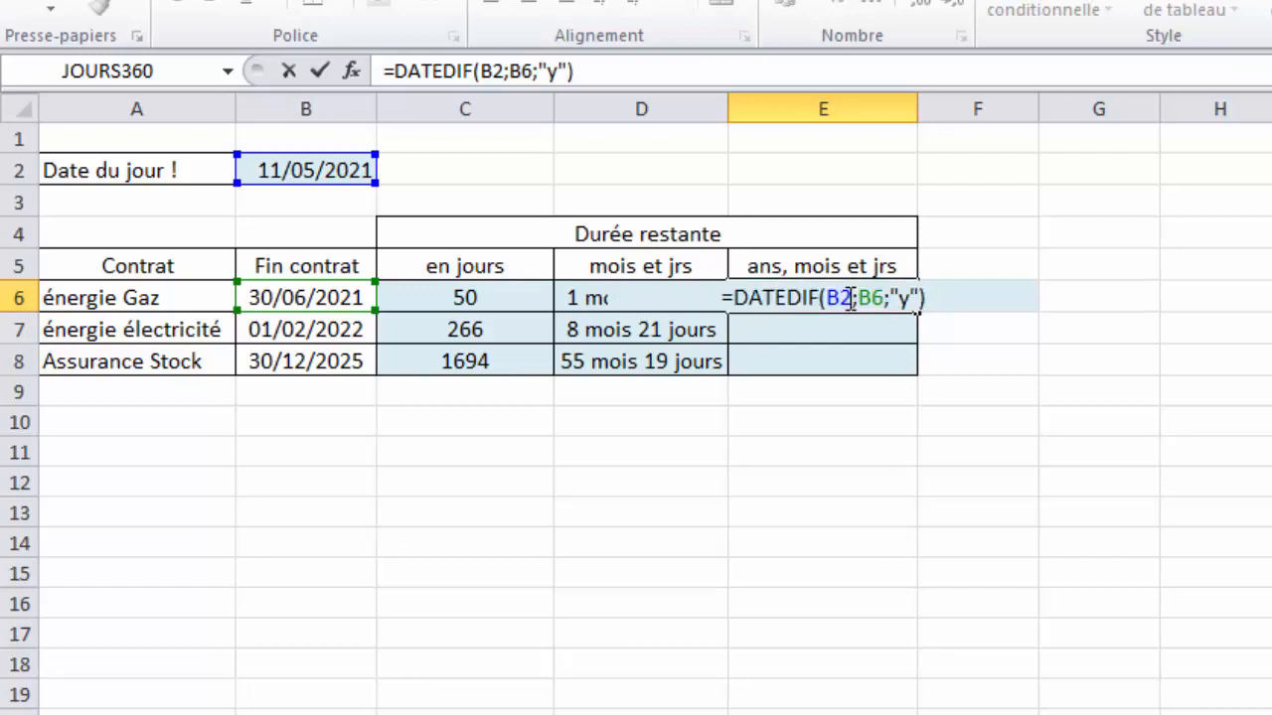
text(&)
key(ctrl+v)
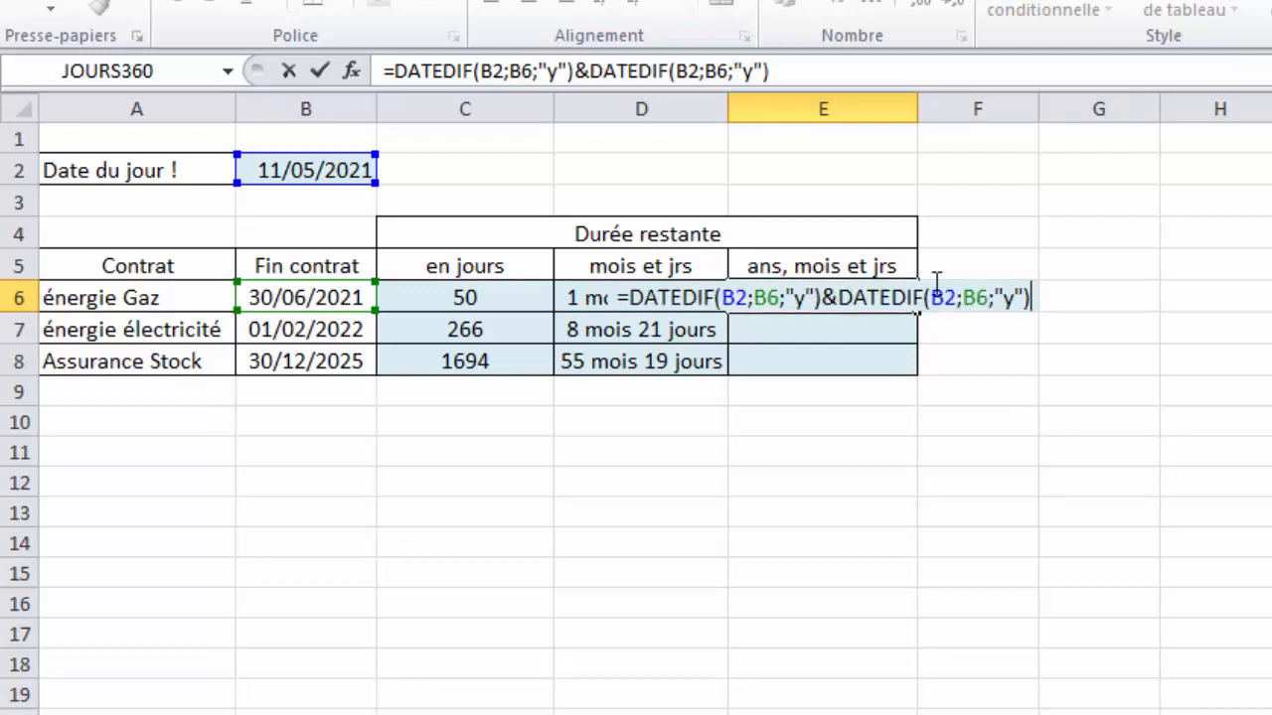
click(1011, 298)
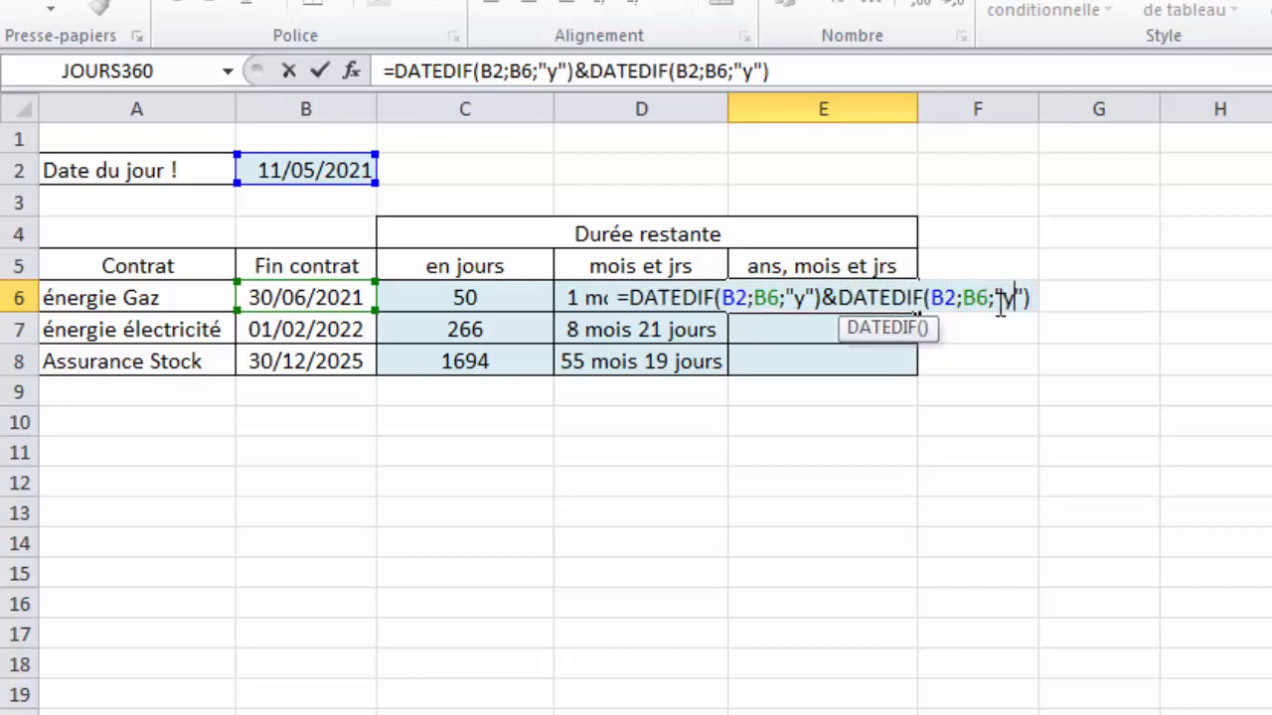
text(m)
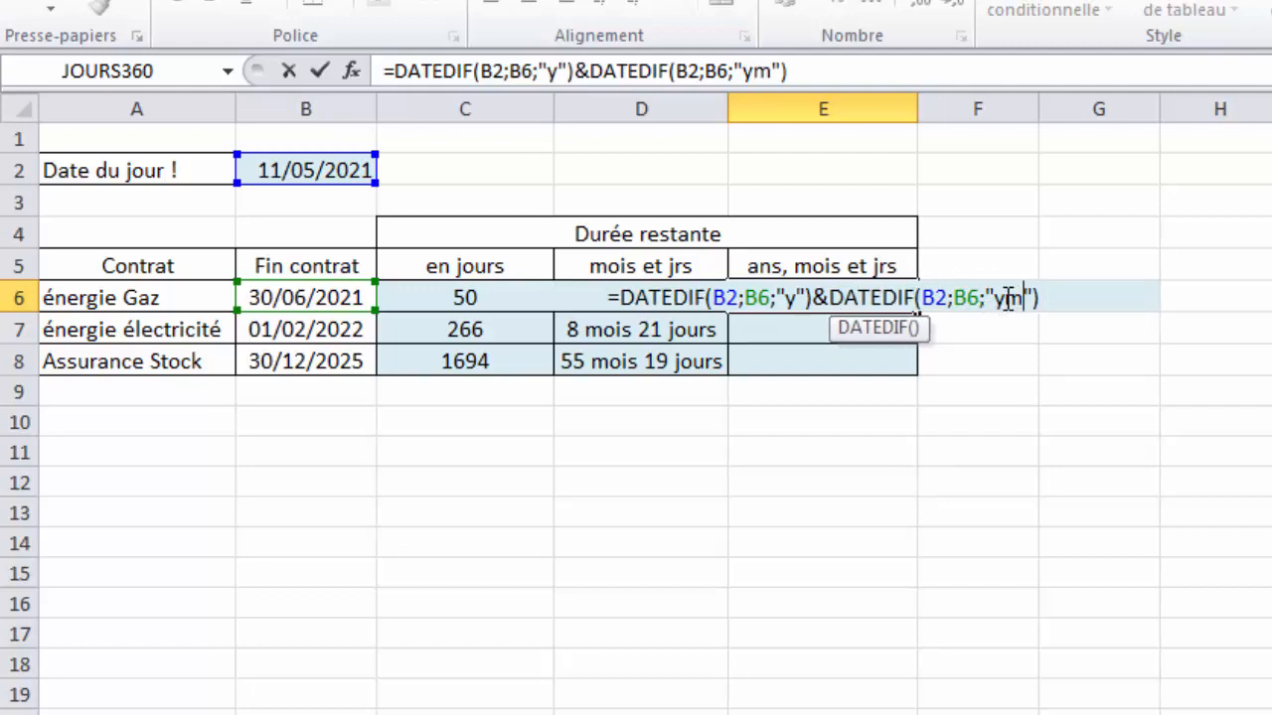
key(Return)
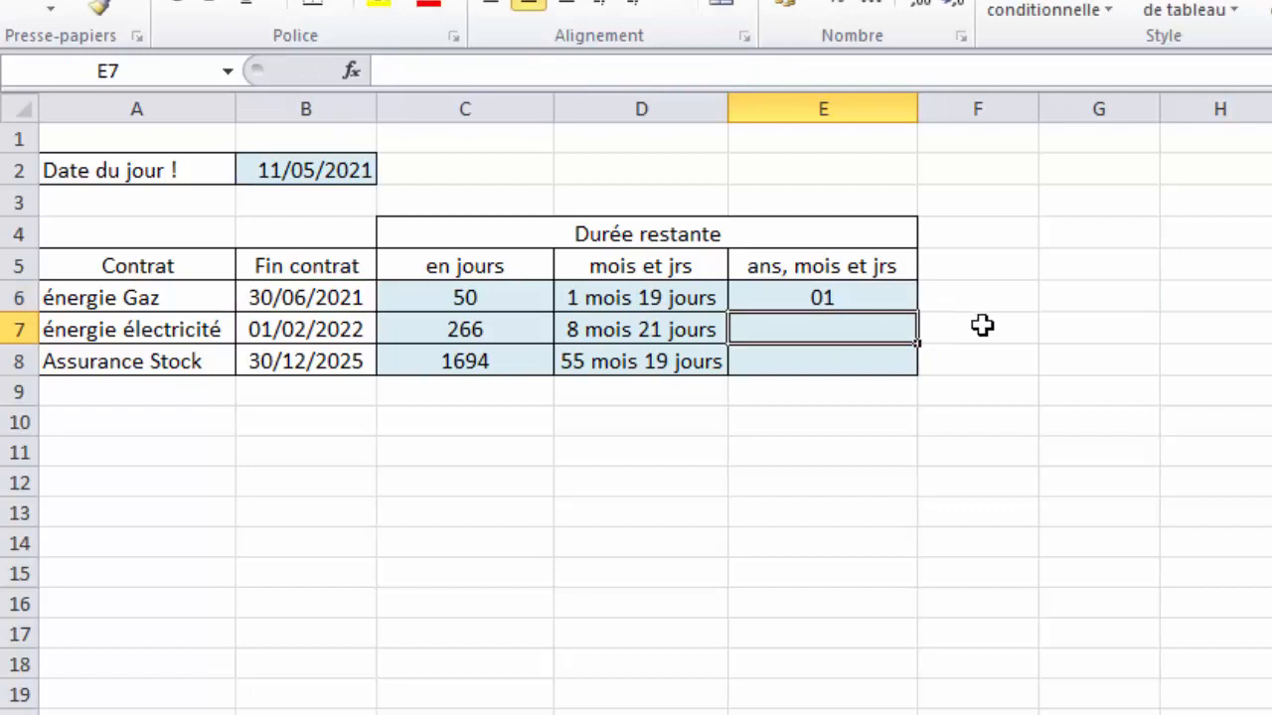
- Insert the text "ans" between the two DATEDIF parts of the E6 formula, joined with &
double_click(880, 300)
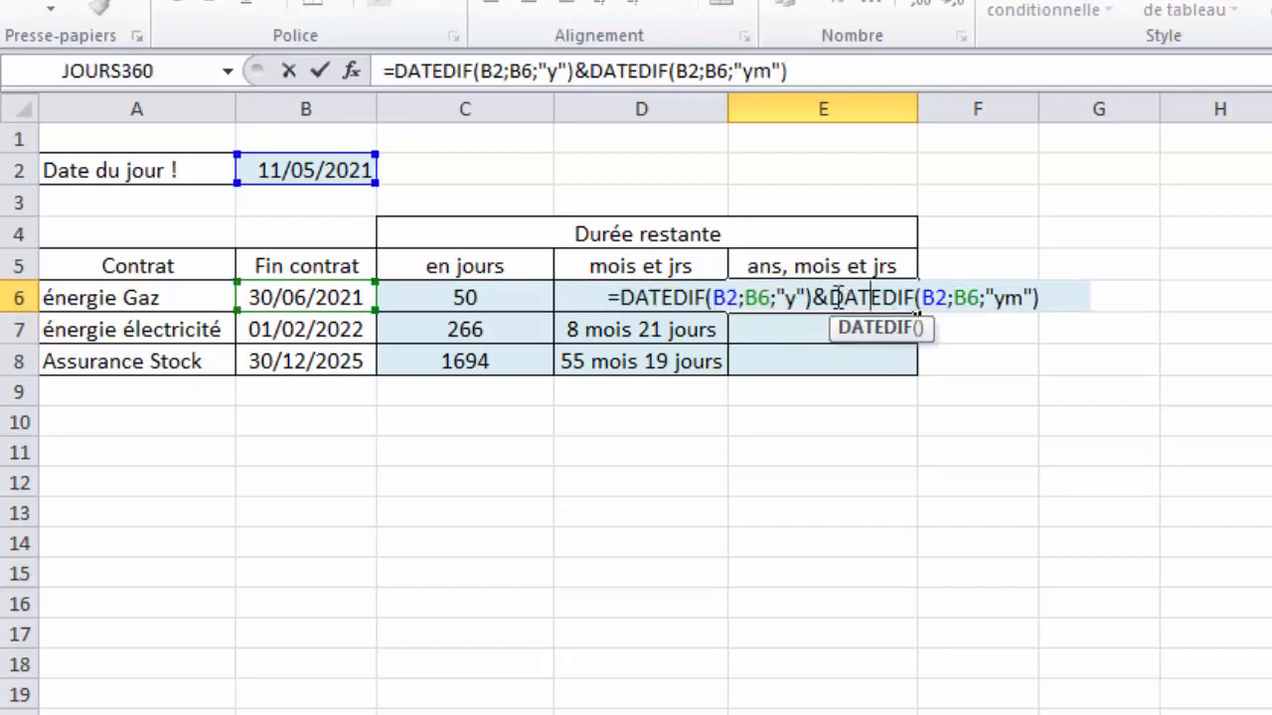
click(828, 302)
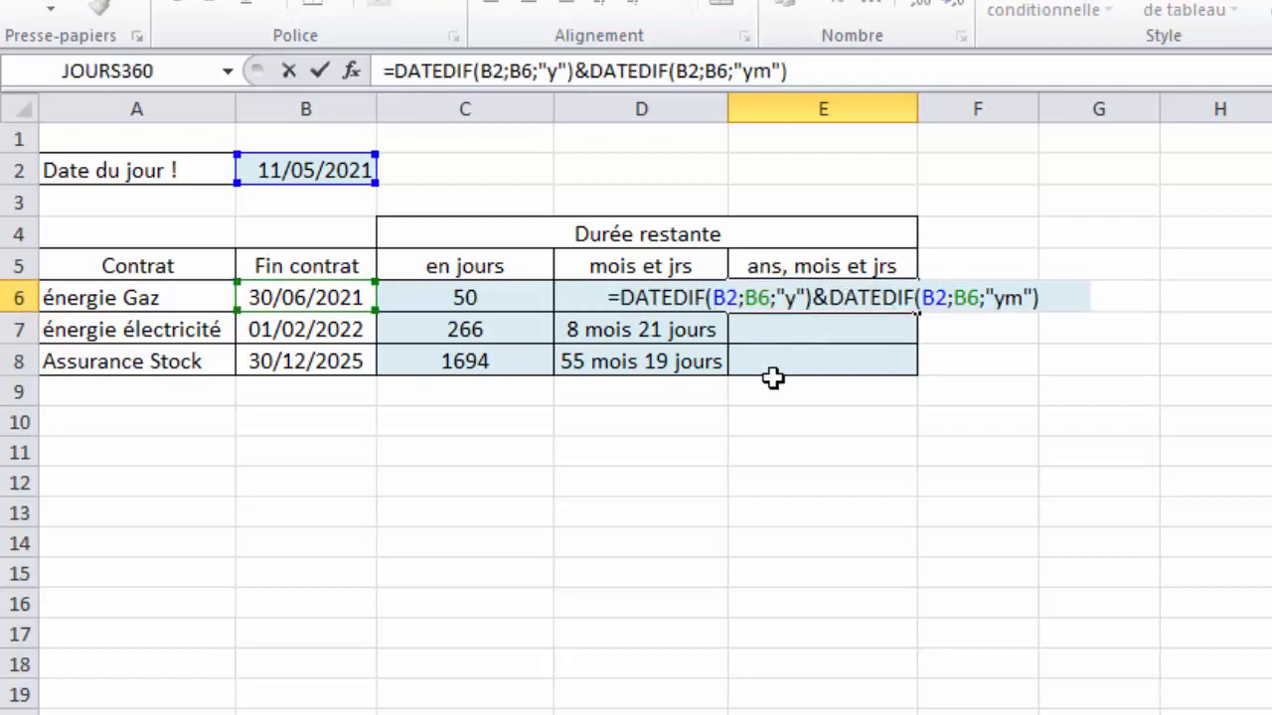
text(é)
key(BackSpace)
text(")
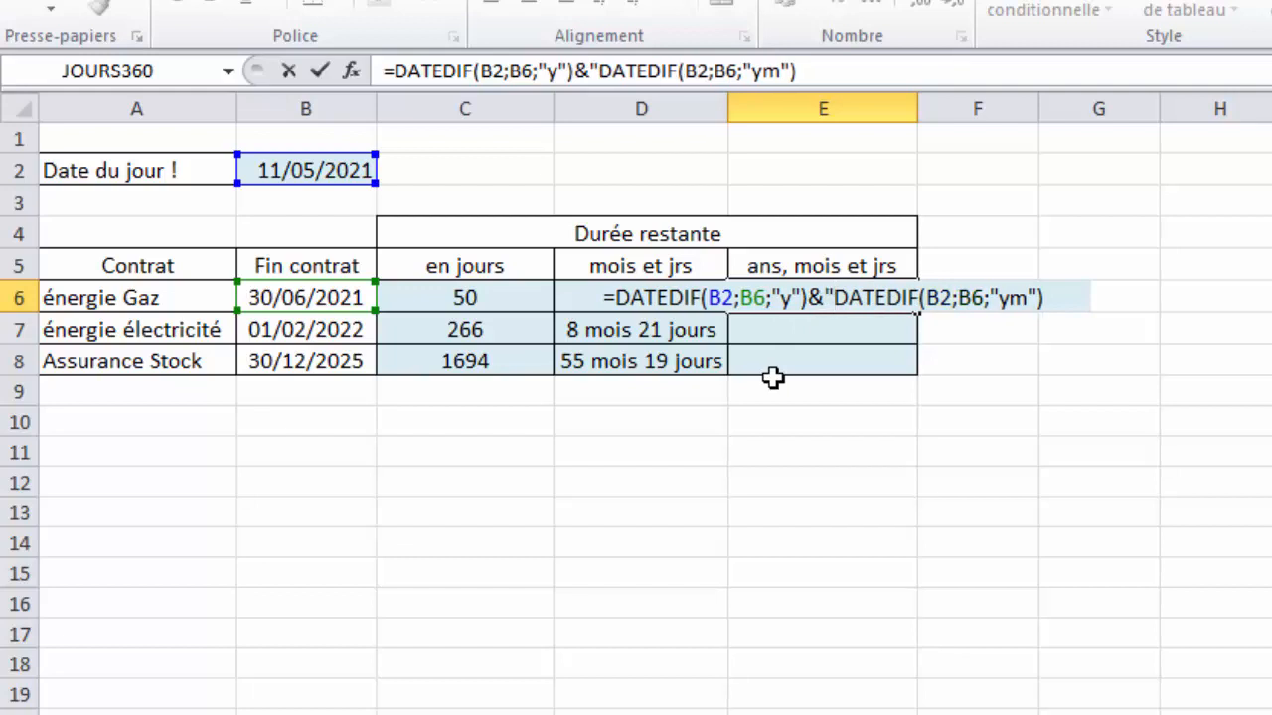
text(ans")
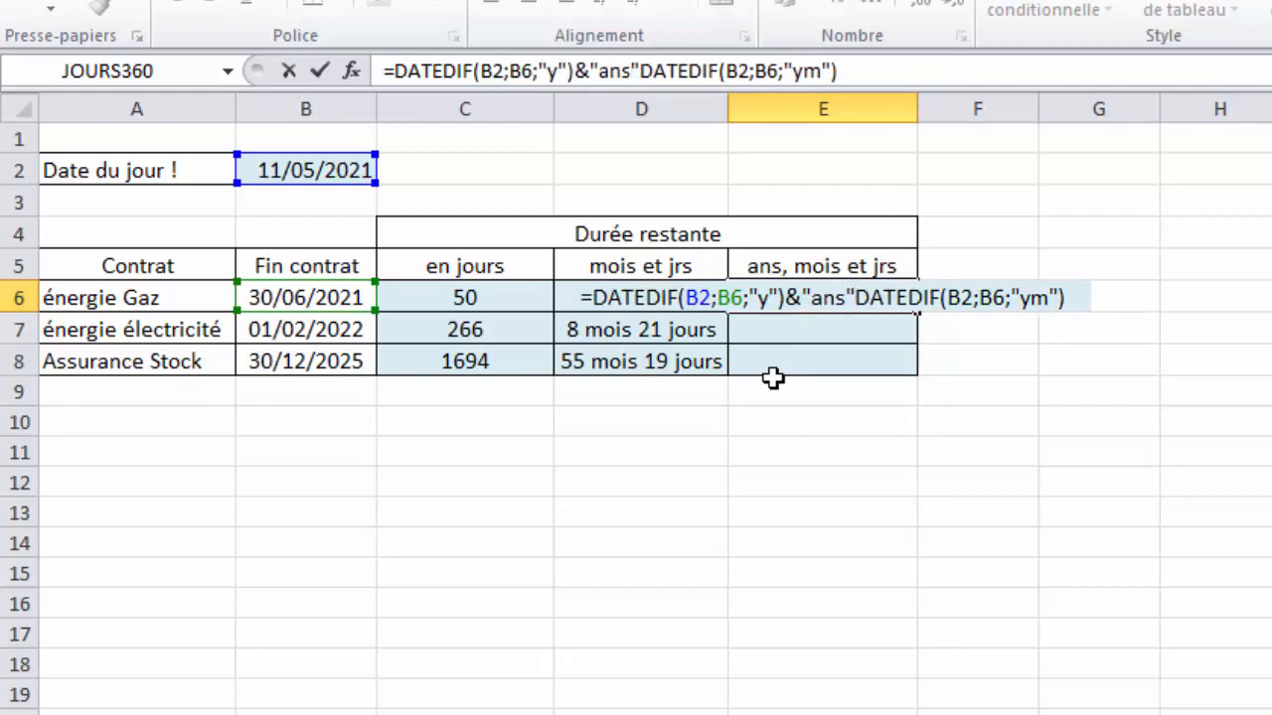
text(&)
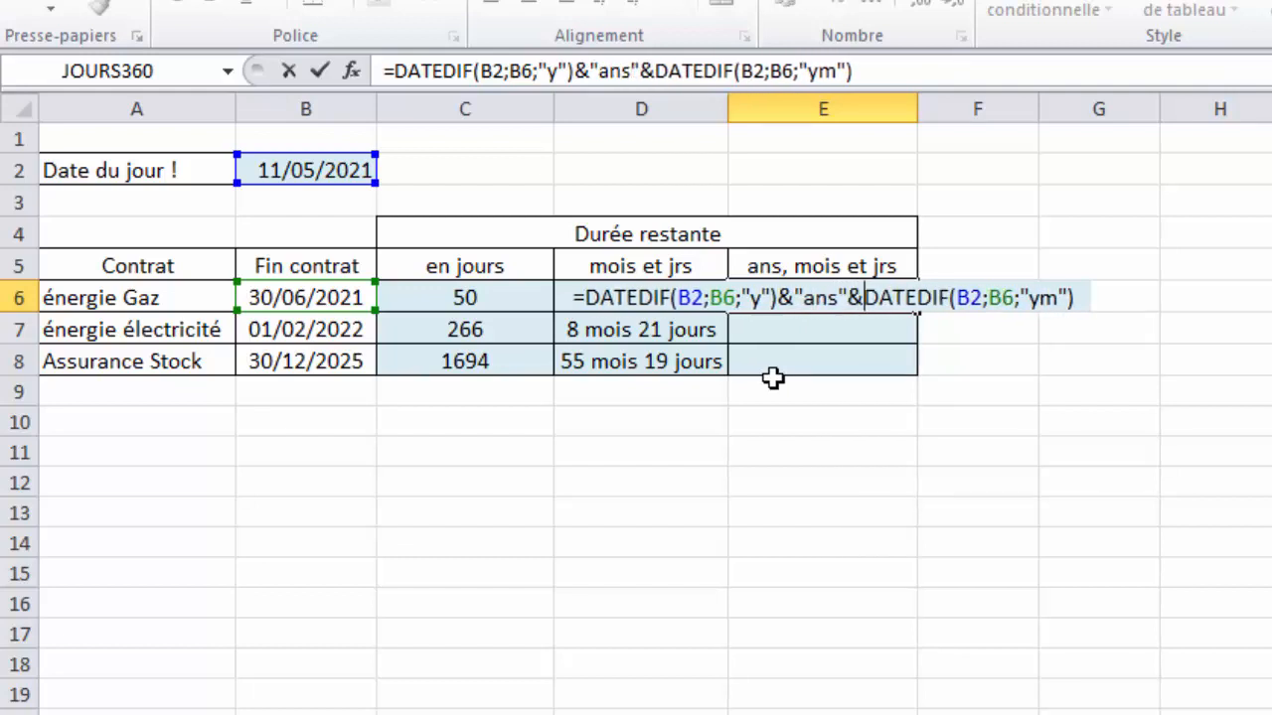
key(Return)
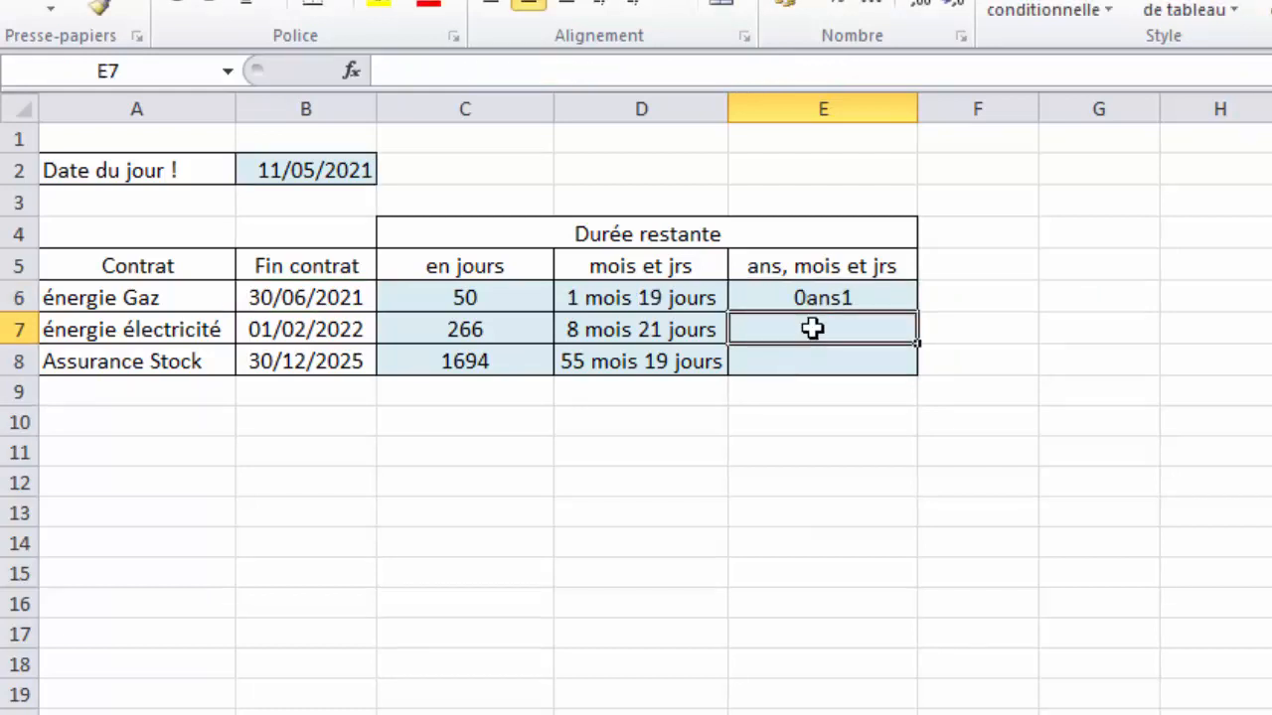
- In the E6 formula, put a space on each side of ans and append &" mois " after the "ym" part
click(828, 287)
double_click(839, 298)
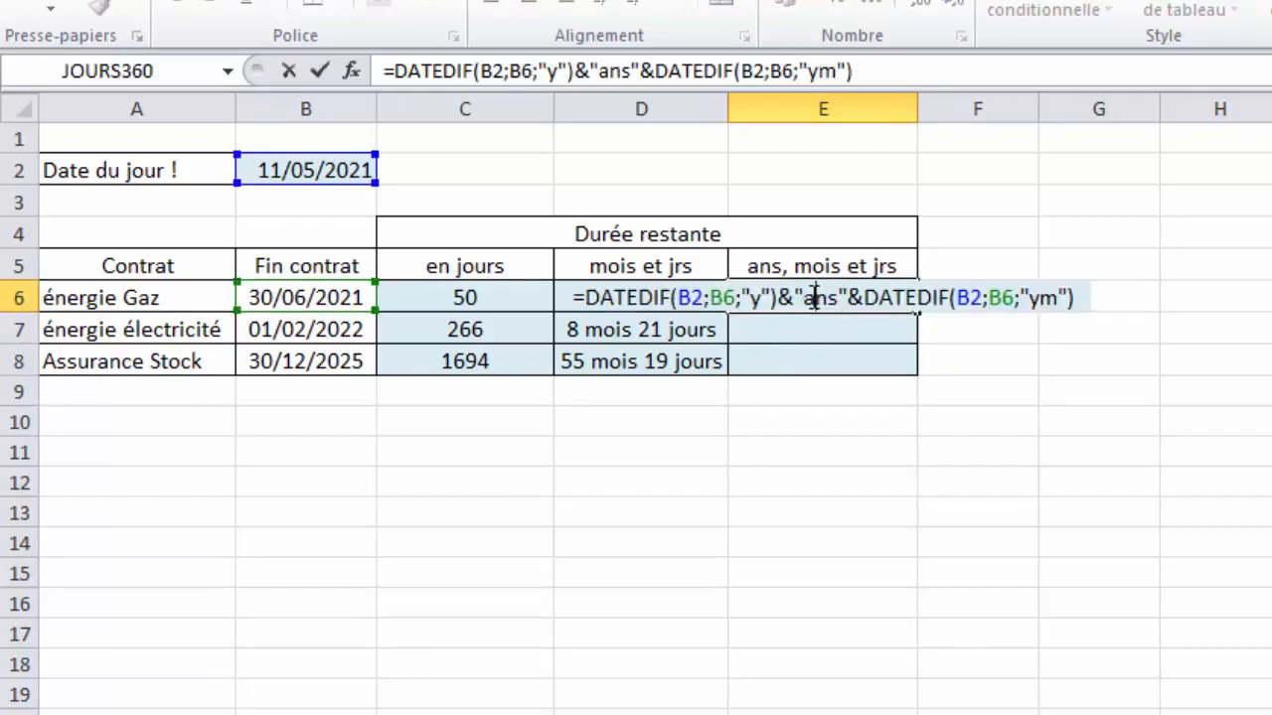
click(815, 298)
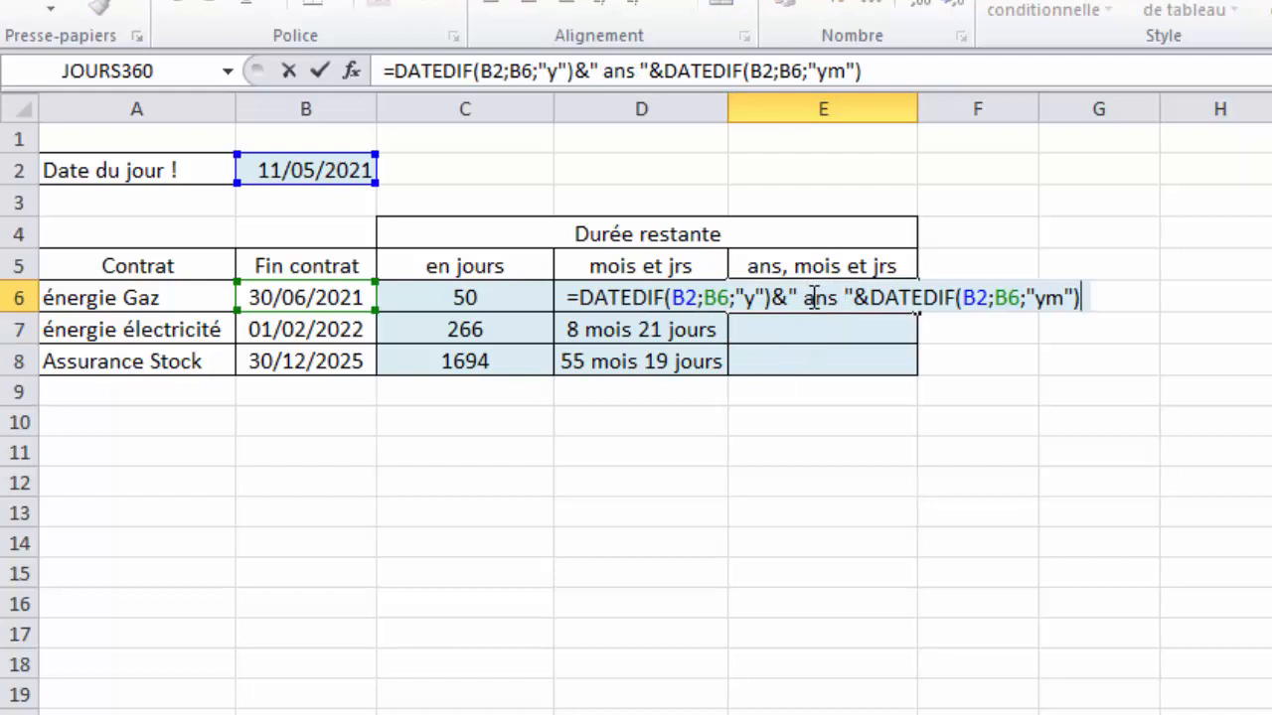
key(End)
text(&)
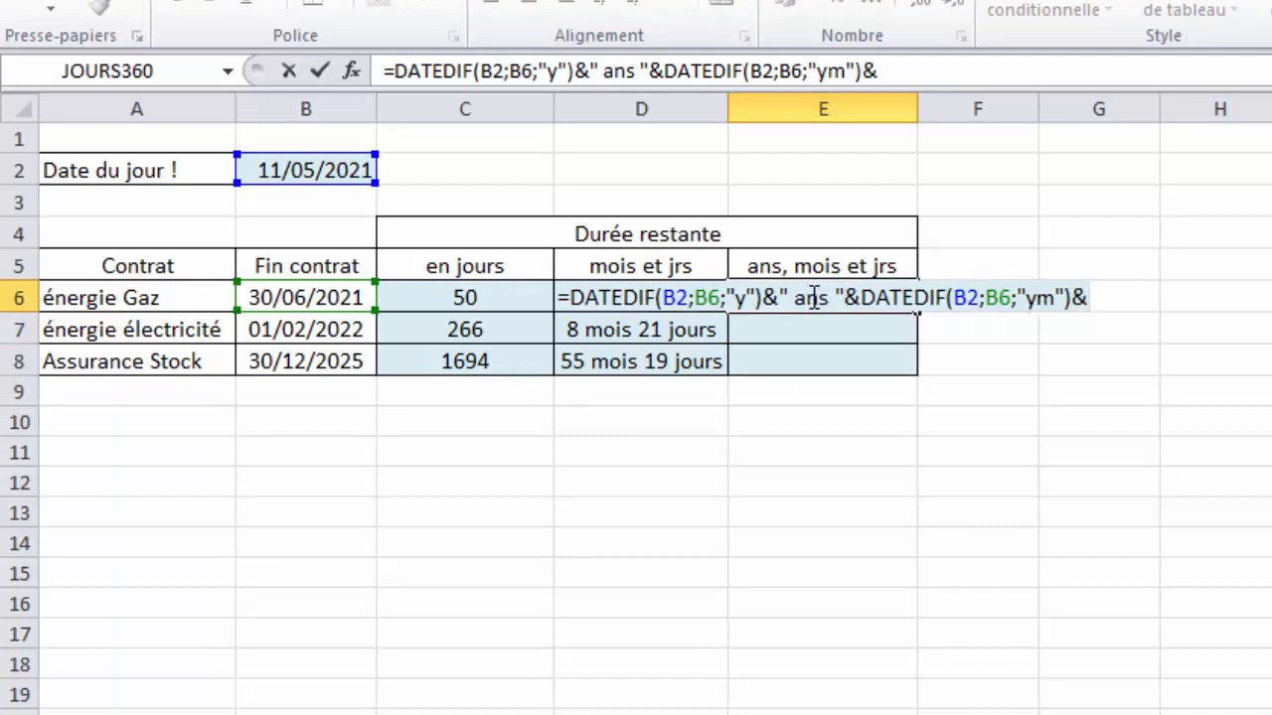
text(é)
key(BackSpace)
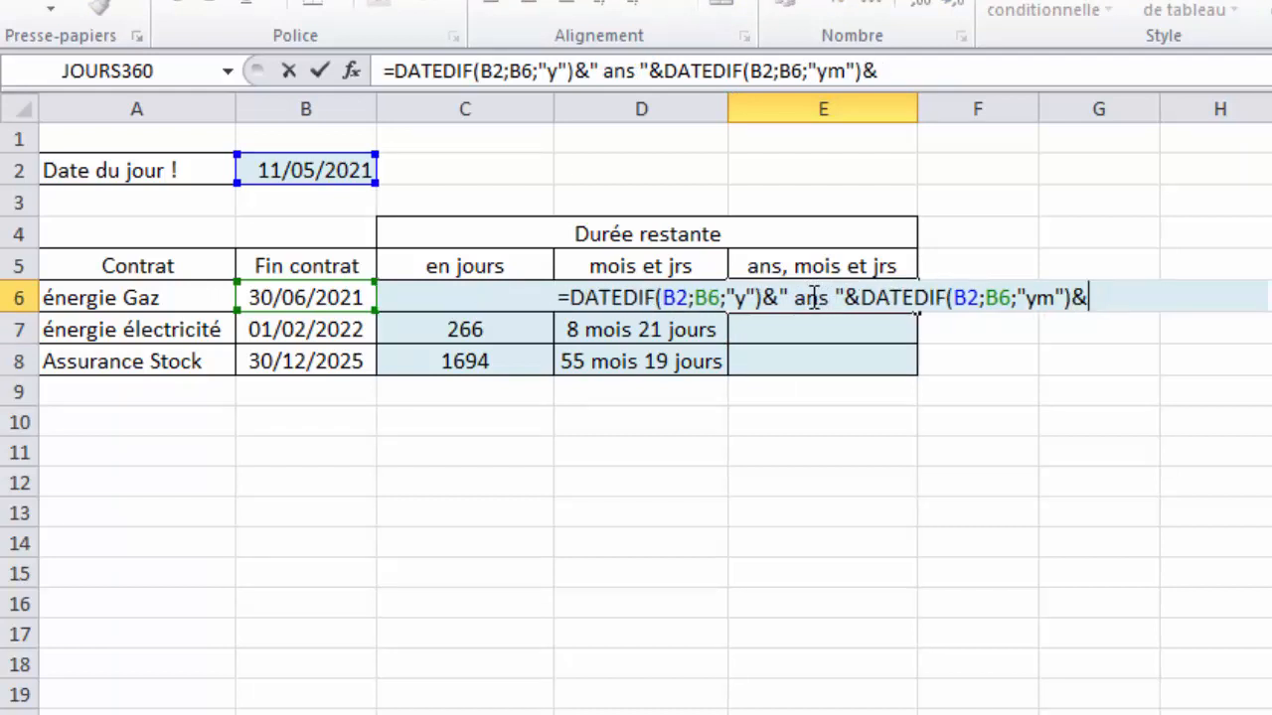
text(" mois)
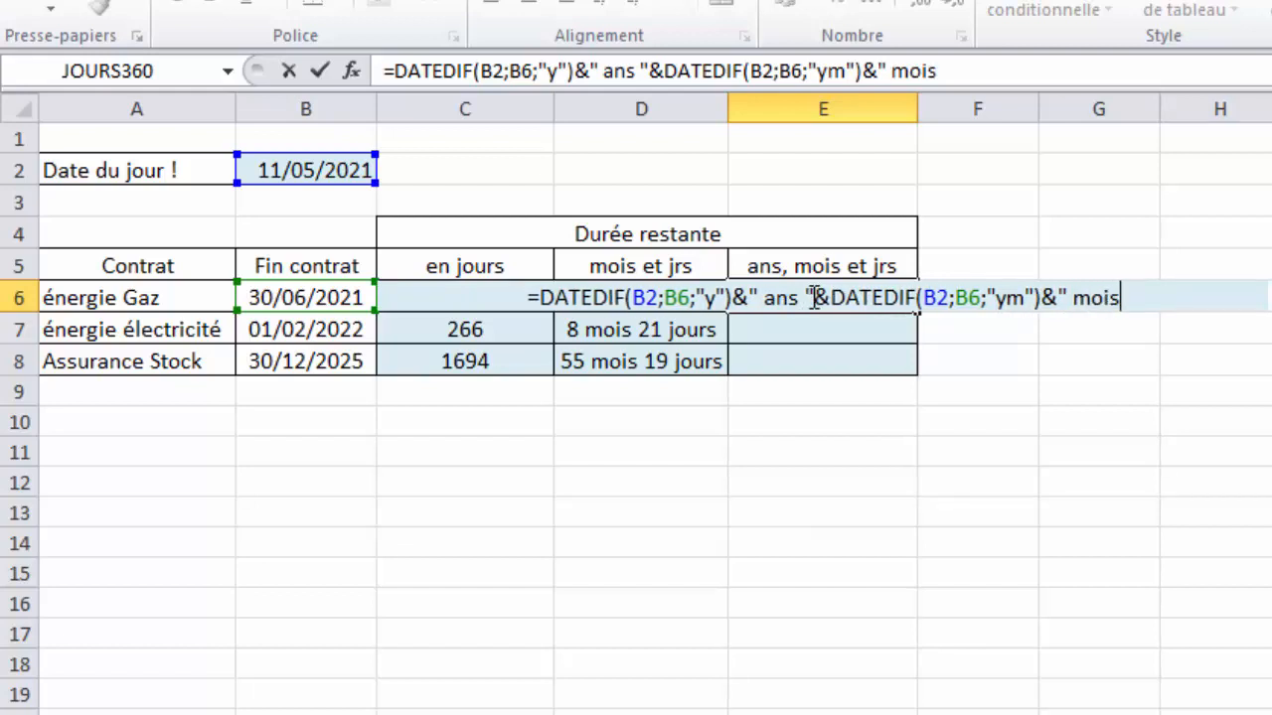
text( ")
key(Return)
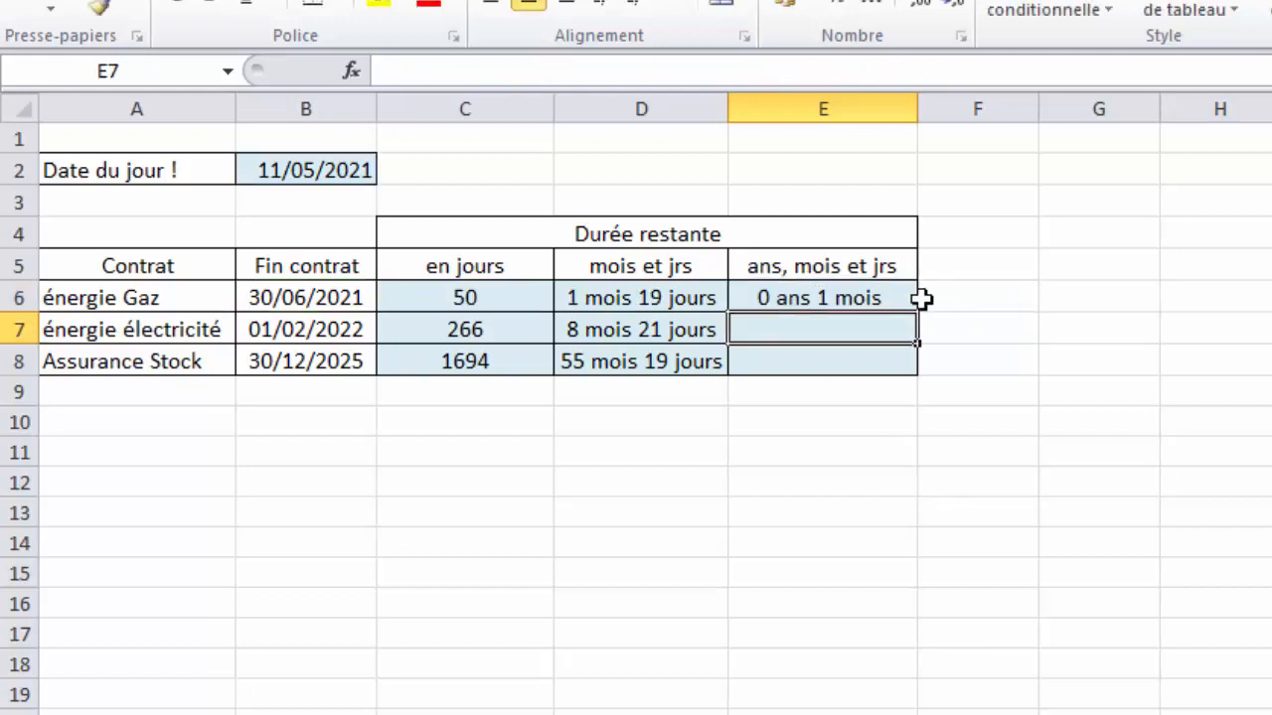
- Append a third part for the remaining days to the E6 formula: &DATEDIF(B2;B6;"md")
click(865, 292)
double_click(874, 296)
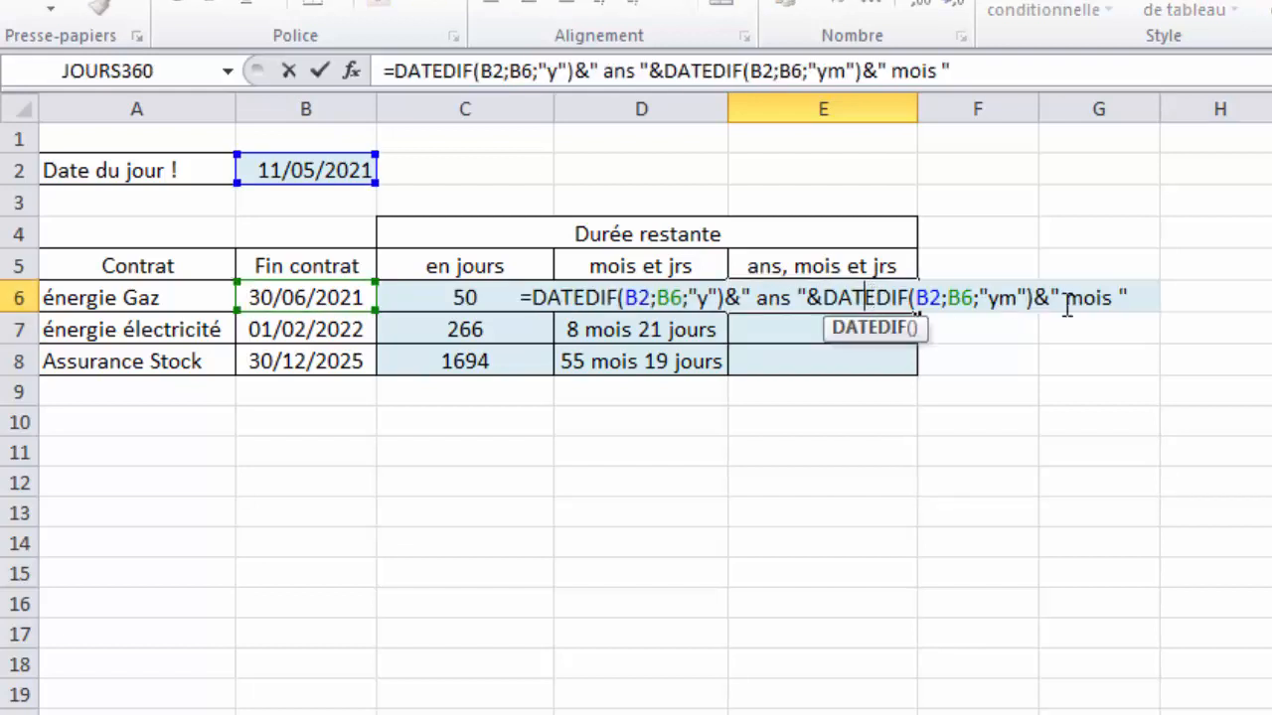
click(1121, 303)
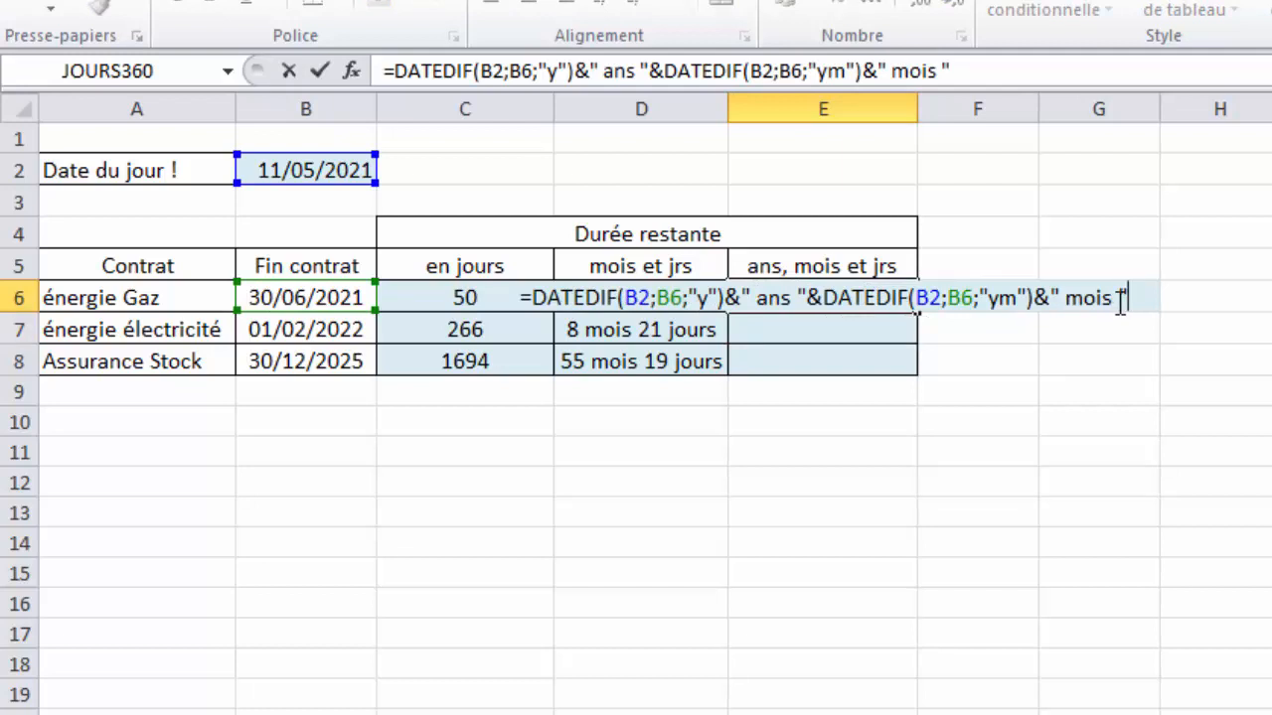
text(&)
text(DATEDIF(B2;B6;"y"))
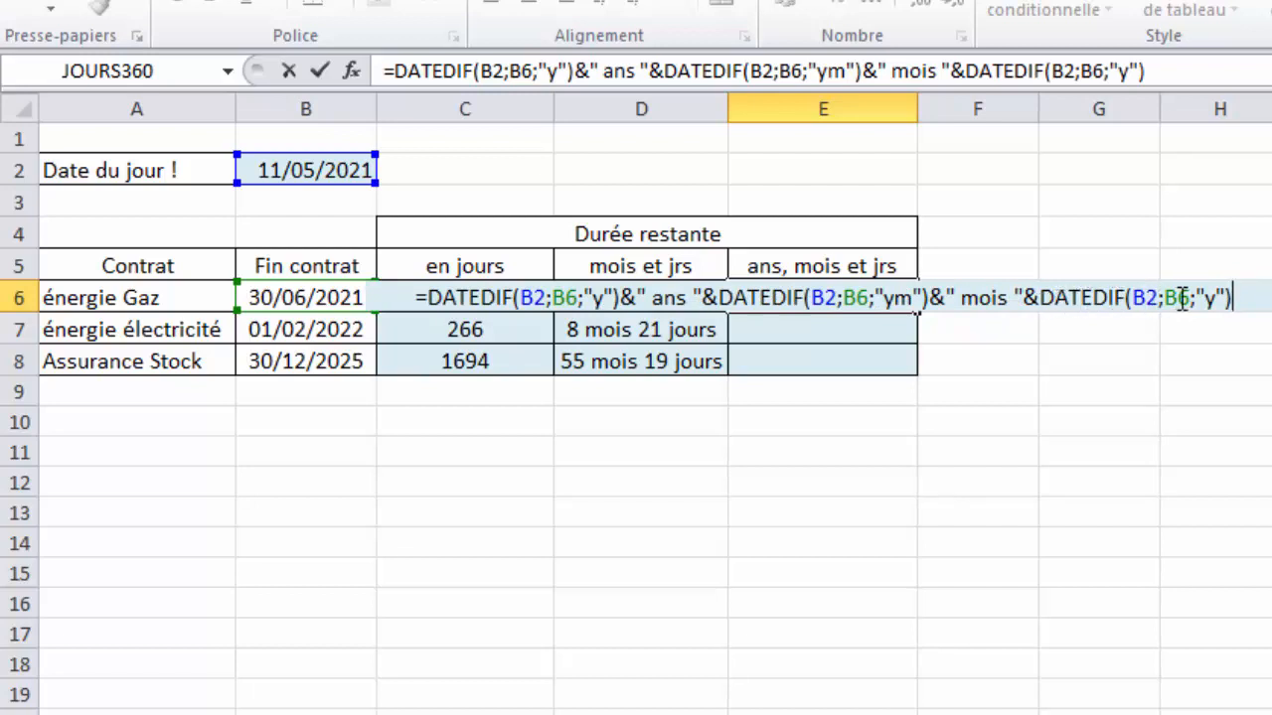
click(1216, 304)
key(BackSpace)
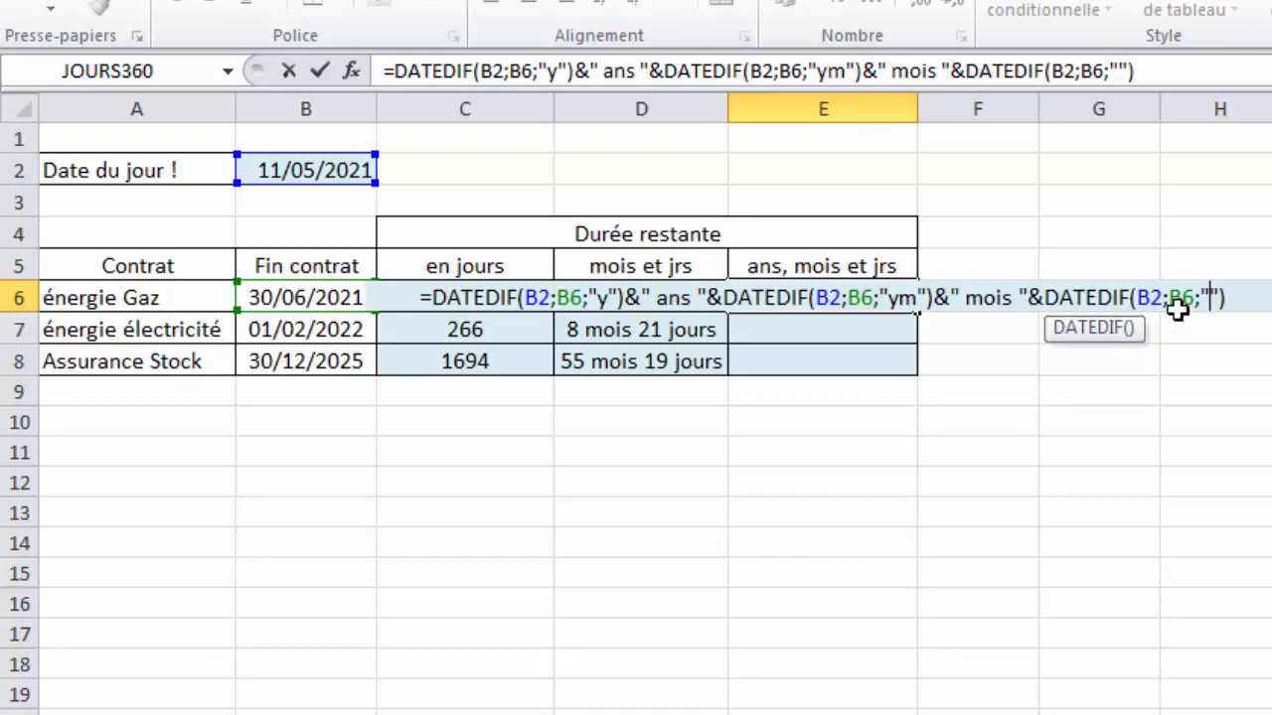
text(md)
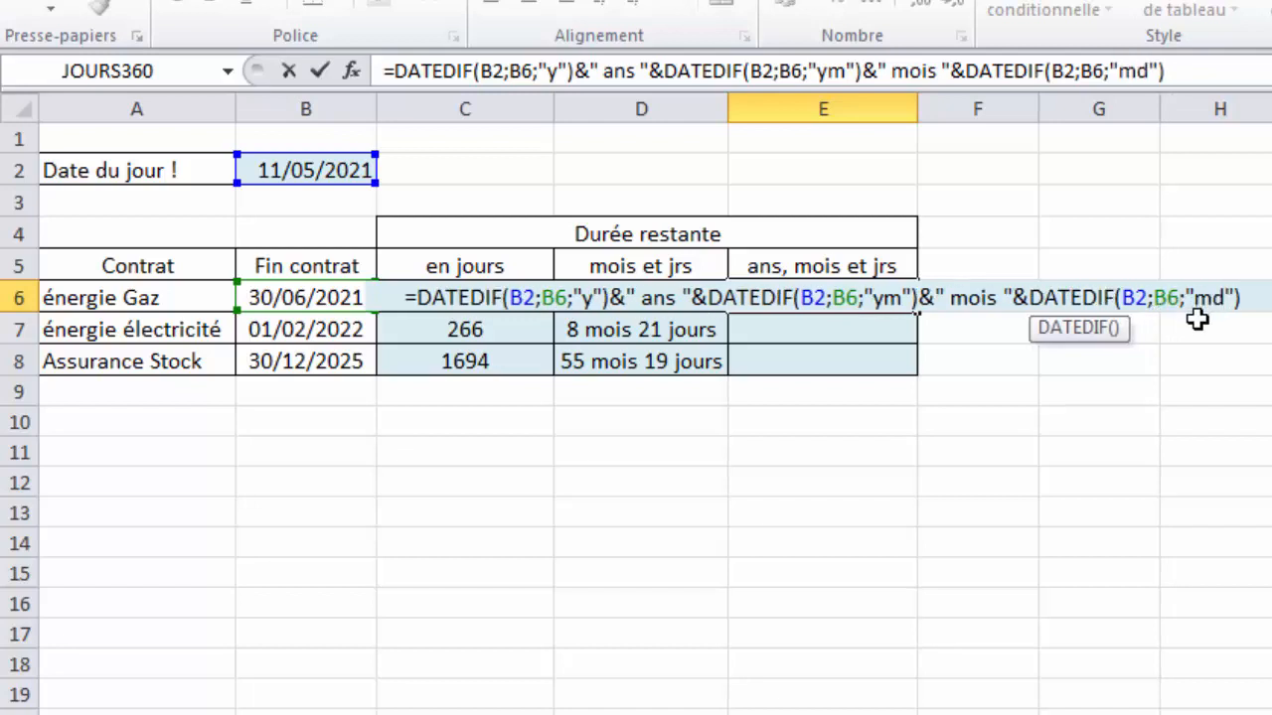
key(Return)
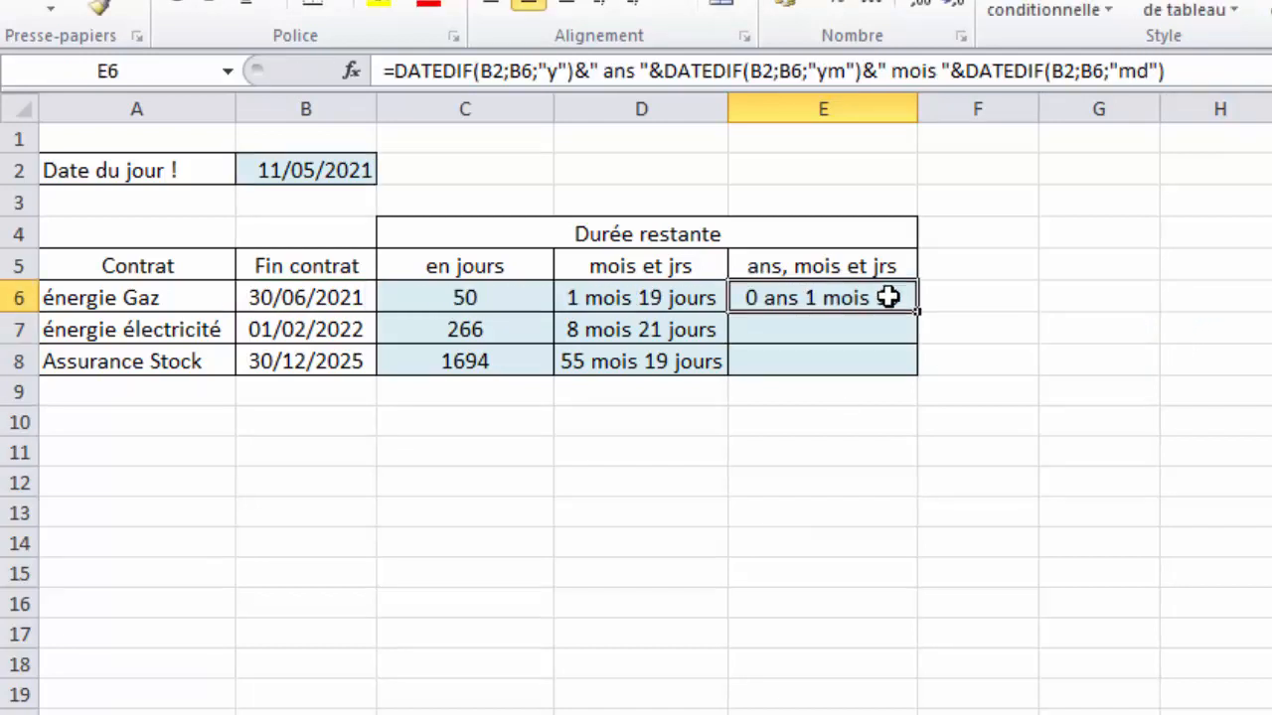
- Append &" jours" to the end of the E6 formula and fit column E's width to its contents
double_click(888, 295)
key(End)
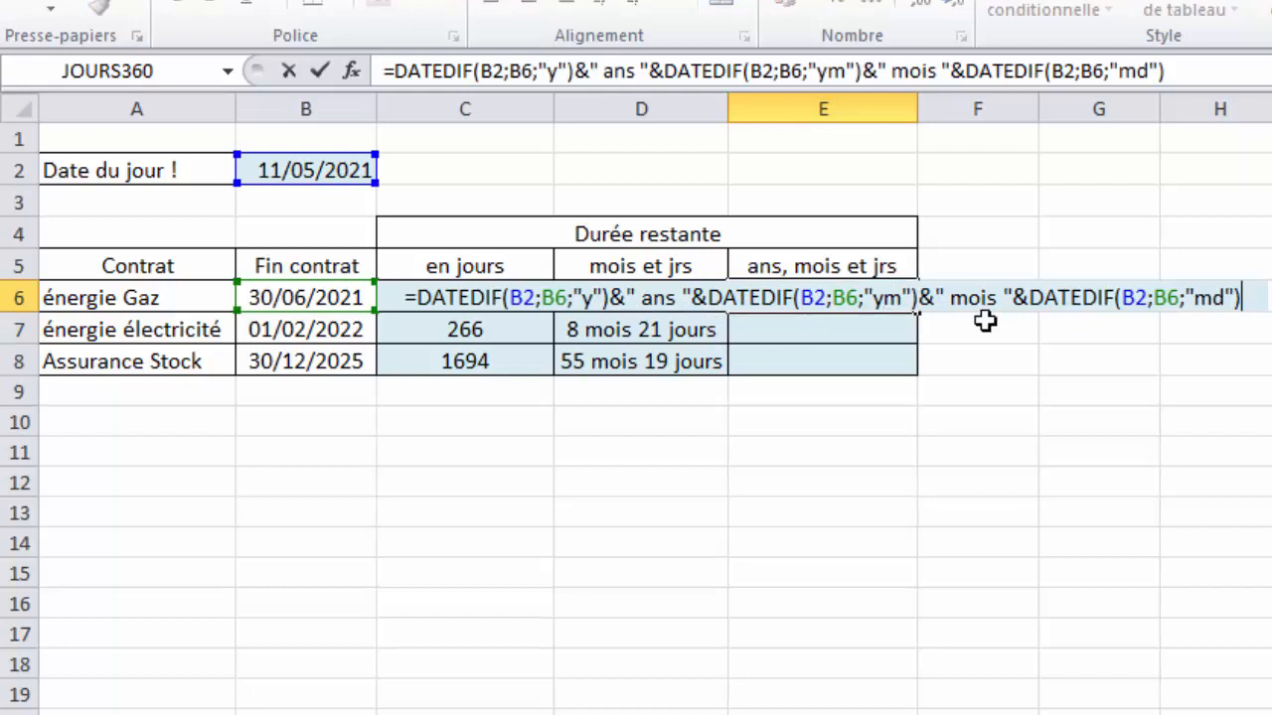
text(&" )
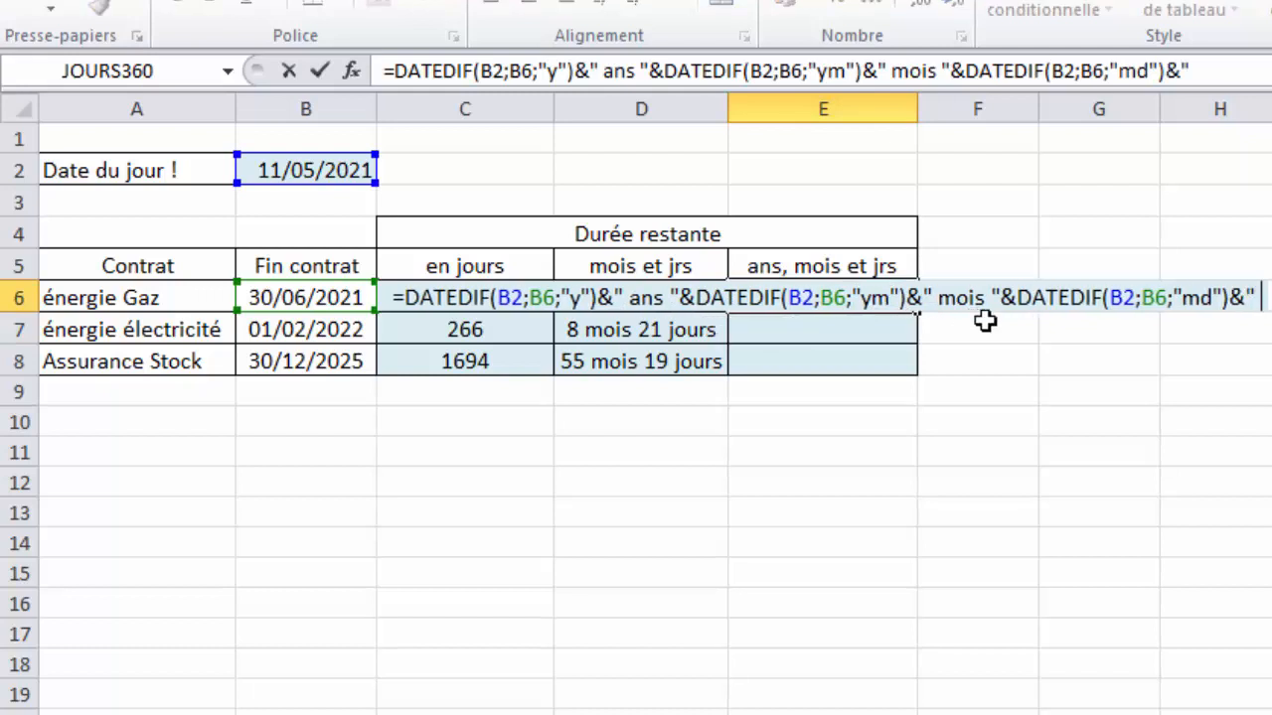
text(joursé)
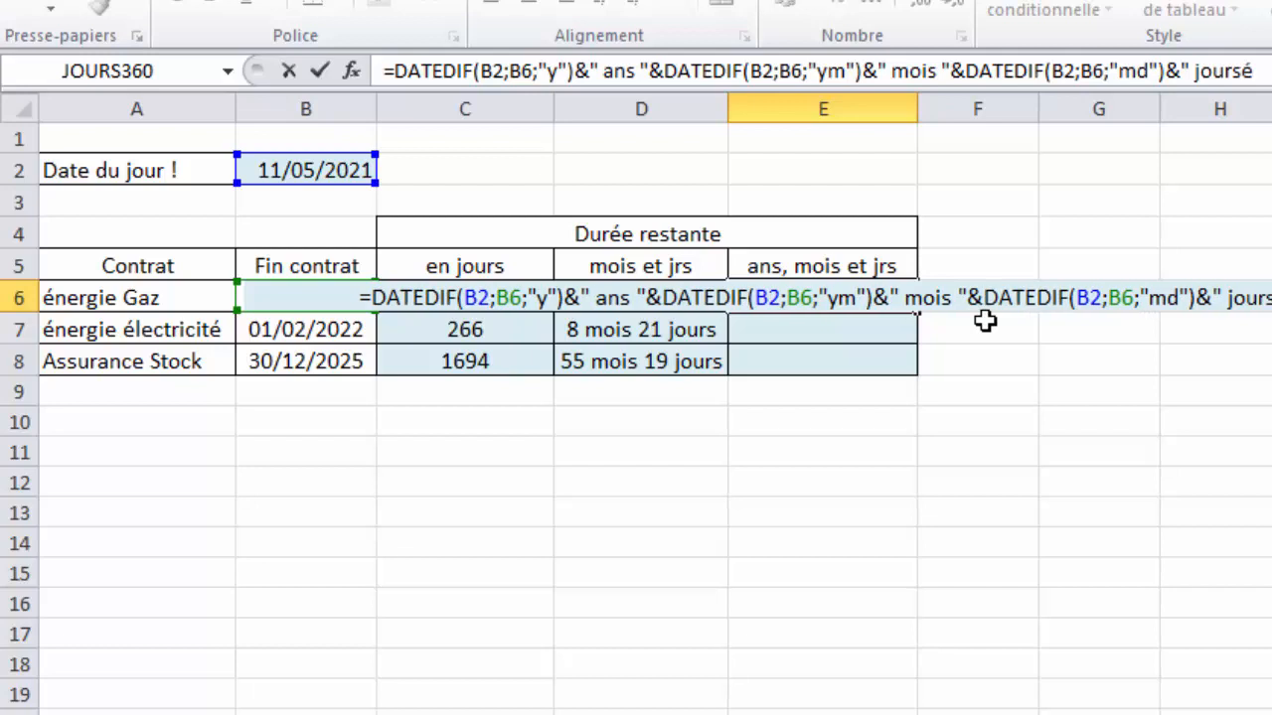
key(BackSpace)
text(")
key(Return)
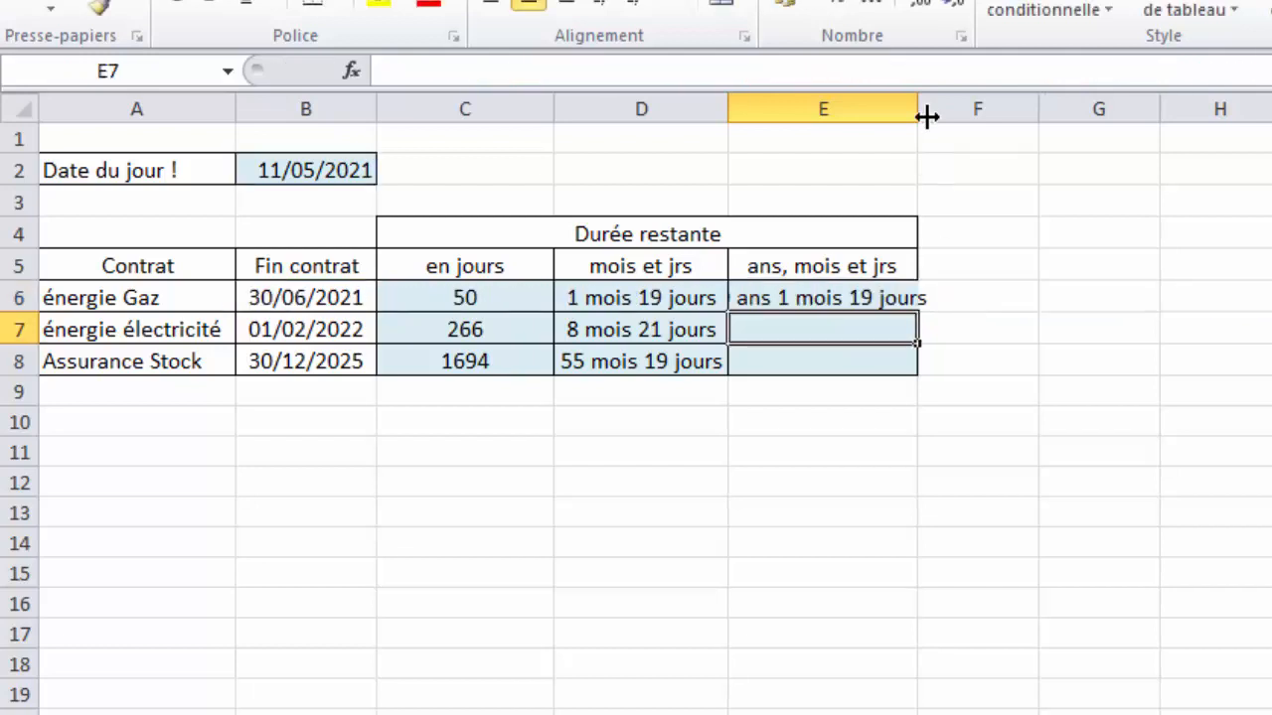
double_click(926, 118)
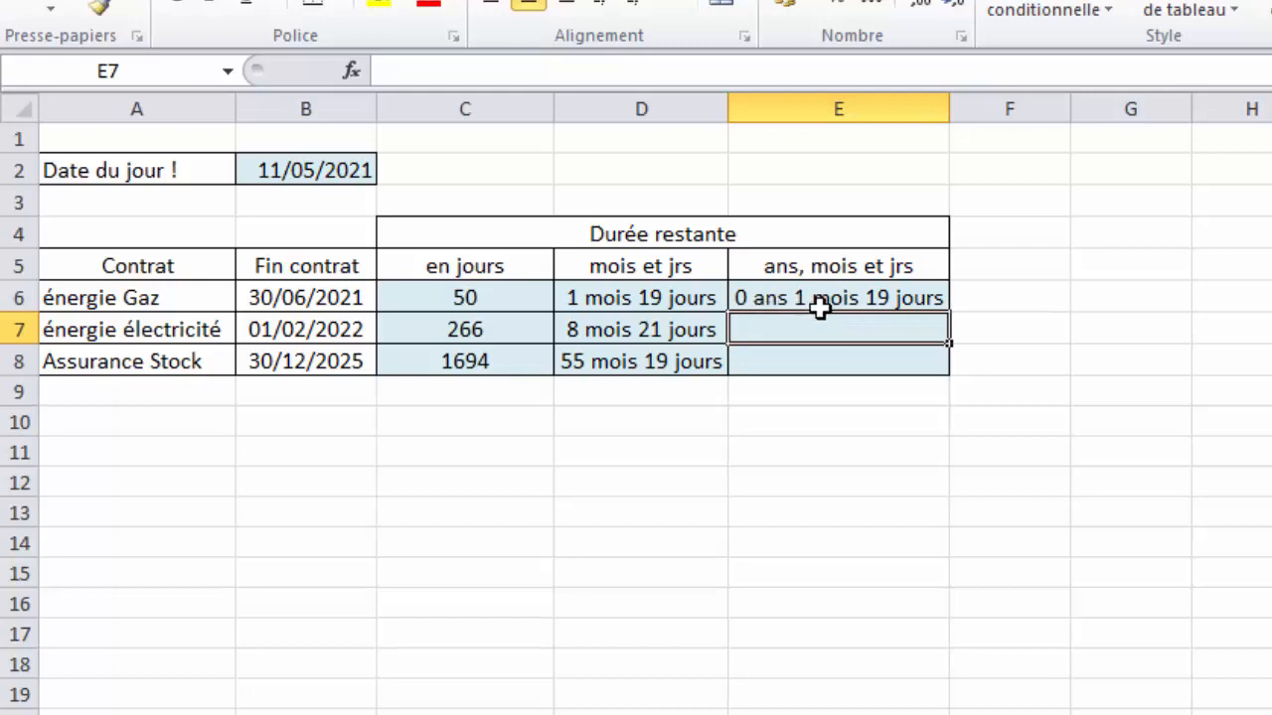
- Make the B2 reference absolute as $B$2 in the "ym" DATEDIF part of the E6 formula
click(902, 299)
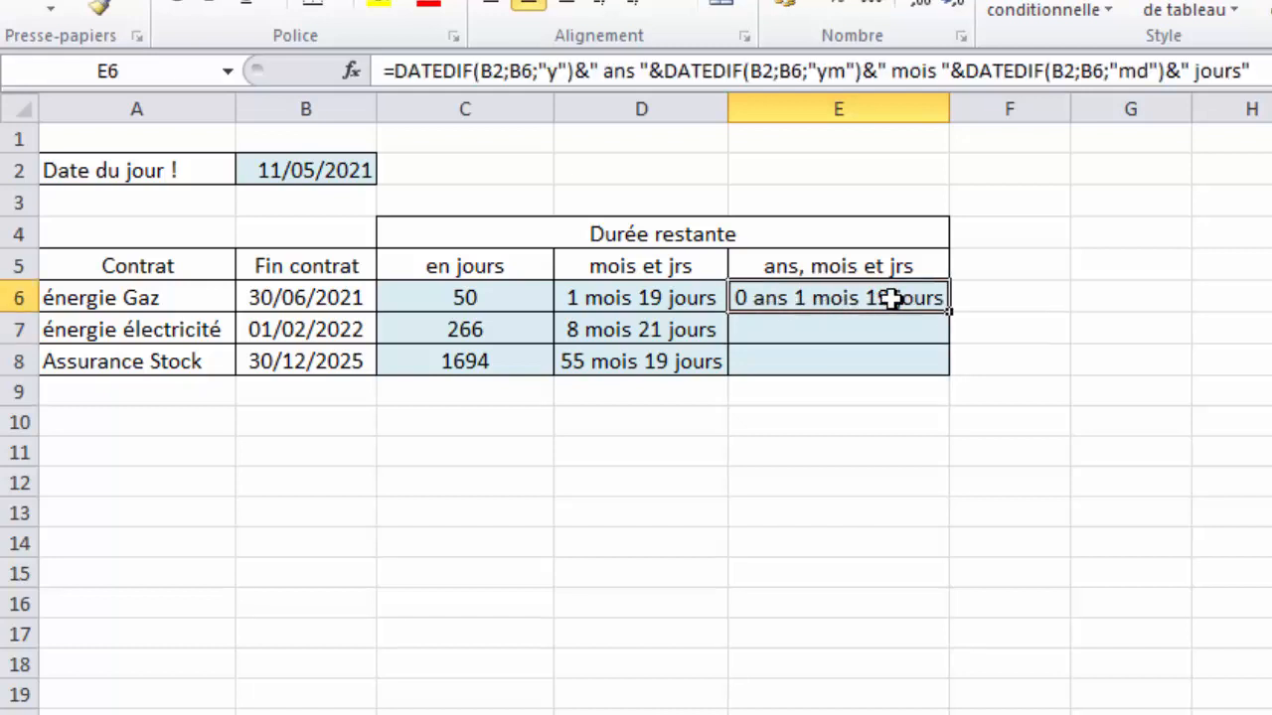
double_click(906, 296)
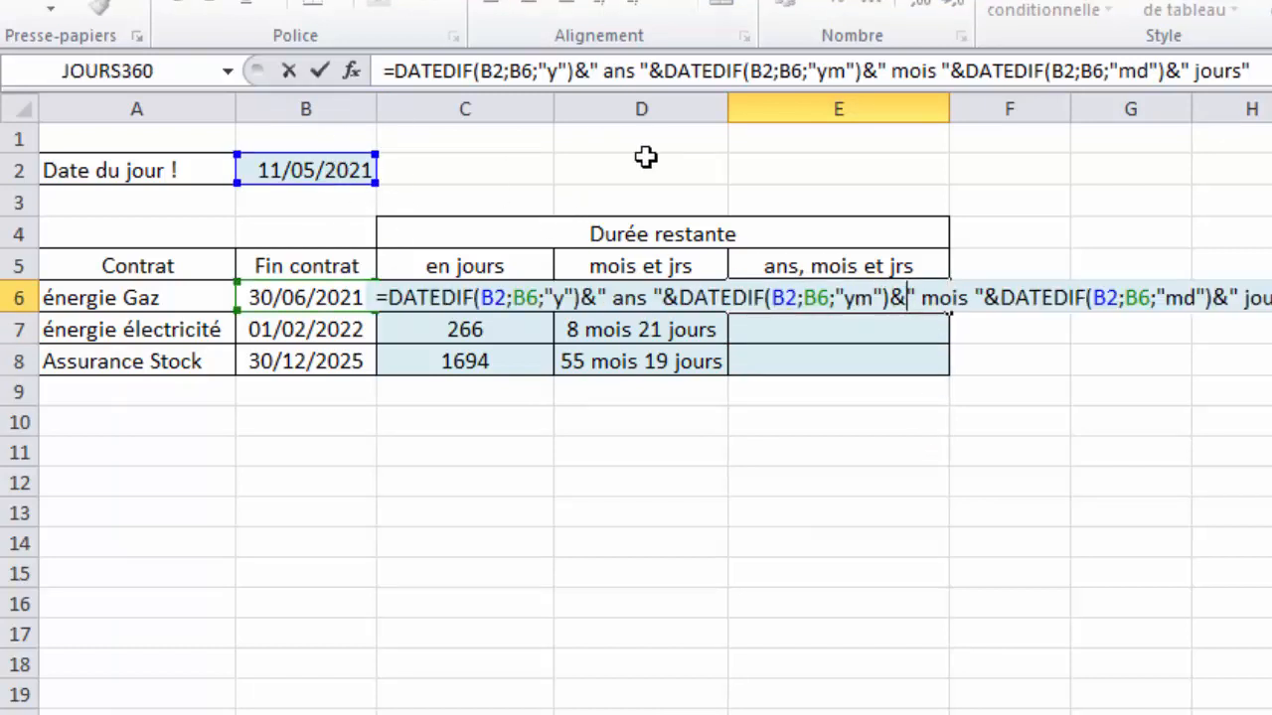
click(788, 298)
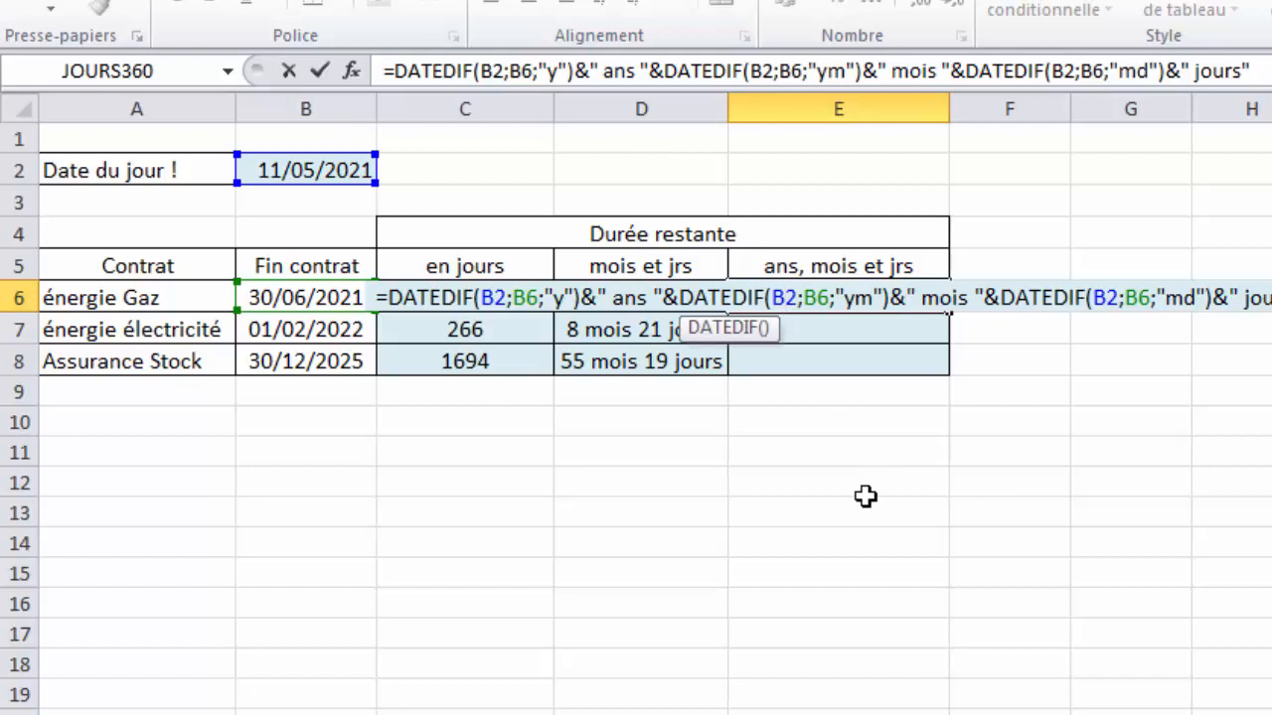
text($)
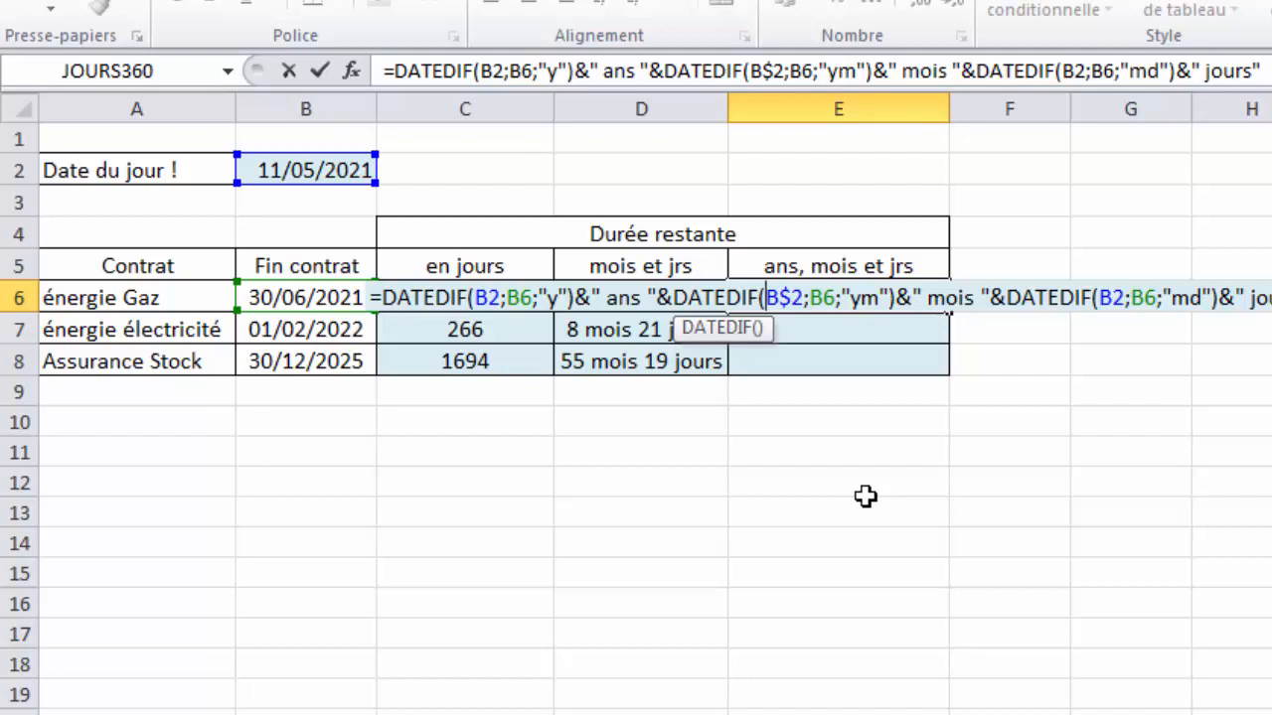
text($)
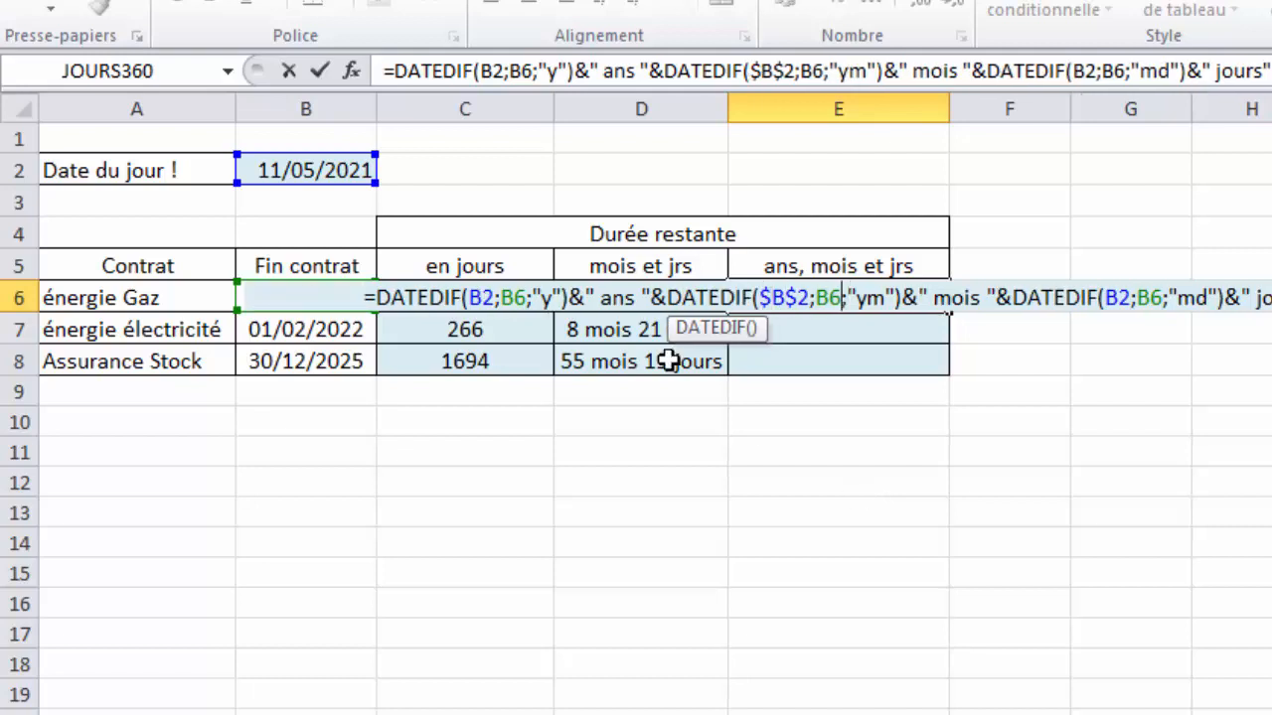
- Make the B2 reference absolute as $B$2 in the "y" DATEDIF part of the E6 formula
click(482, 298)
text($)
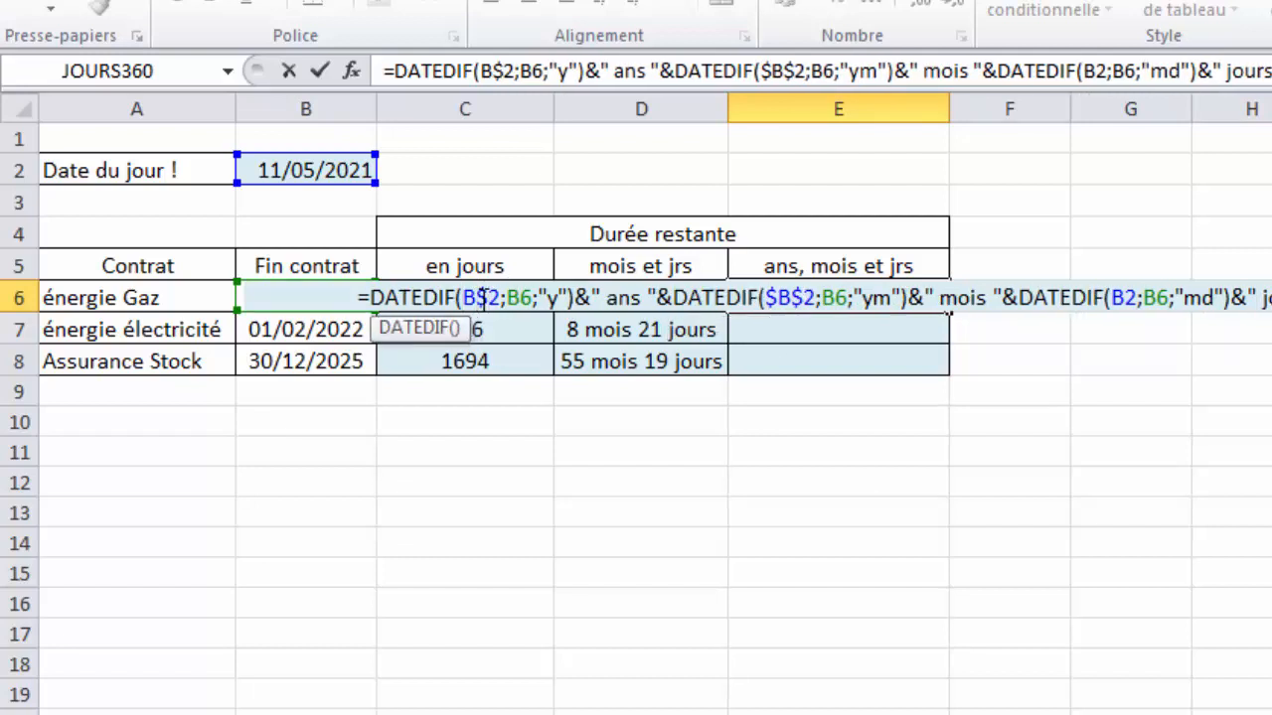
key(Left)
key(Left)
text(^$)
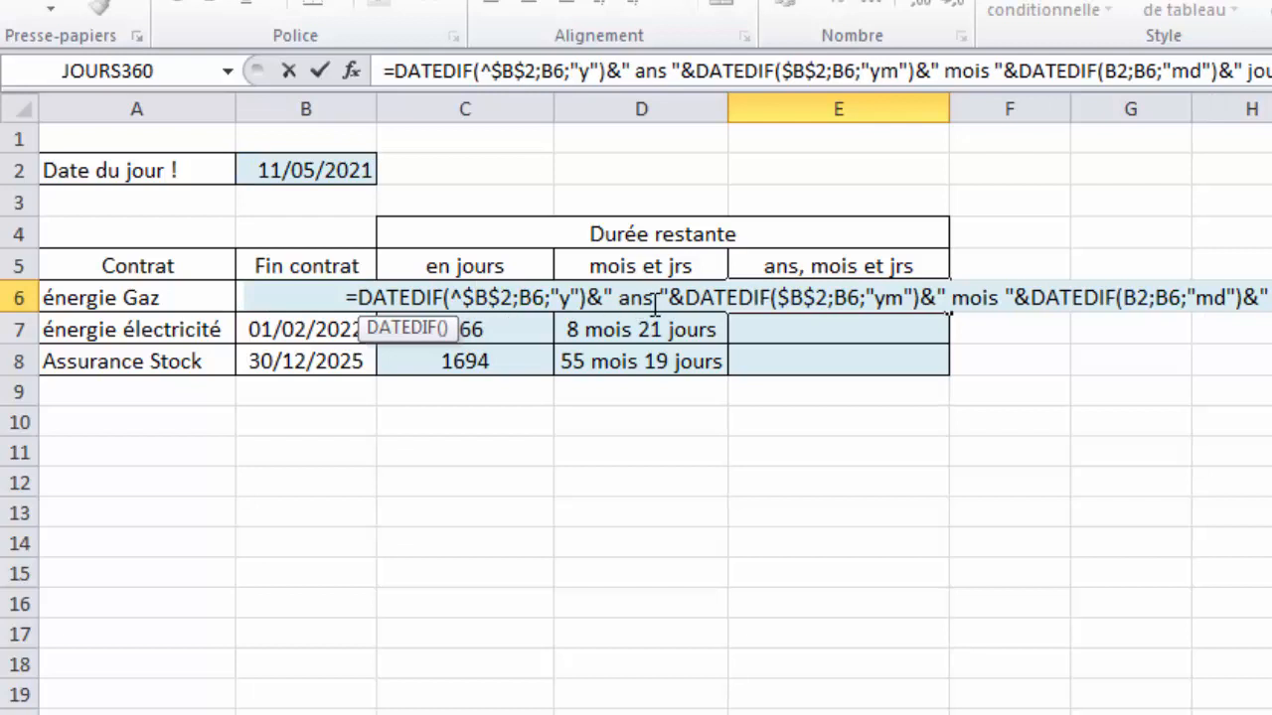
key(Left)
key(BackSpace)
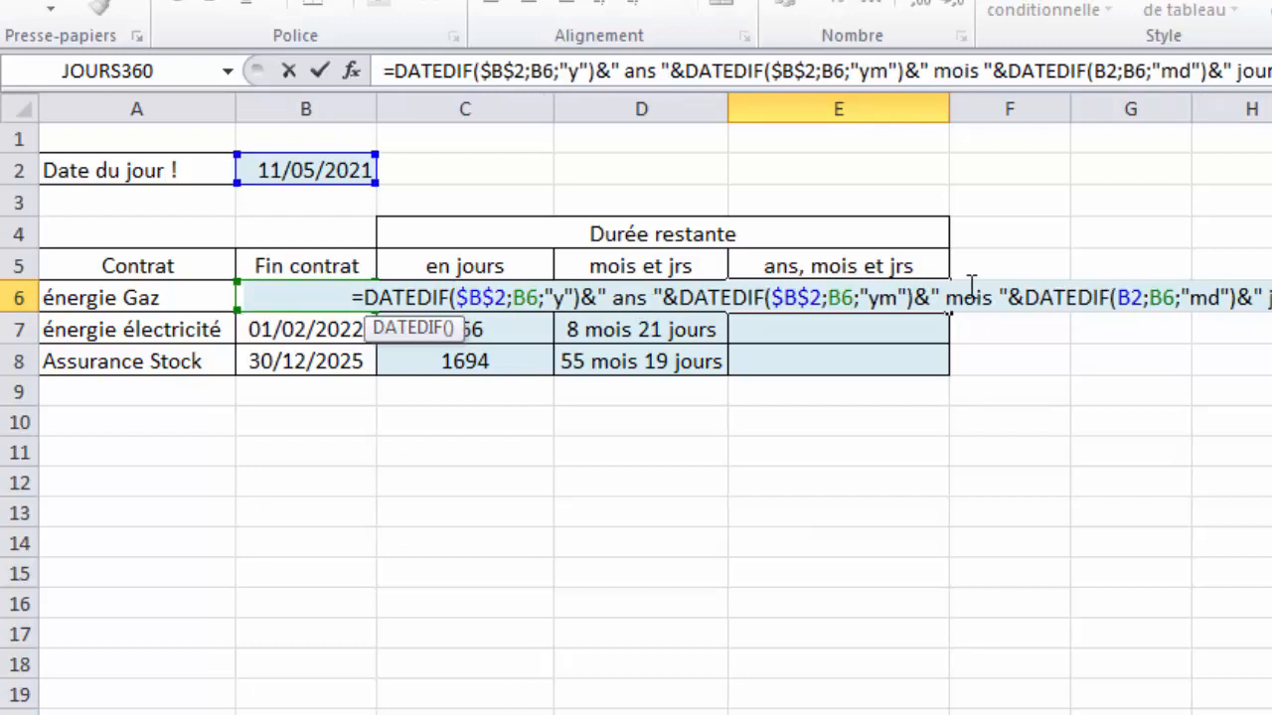
- Make the B2 reference absolute as $B$2 in the "md" DATEDIF part and validate the E6 formula
click(1123, 297)
text($)
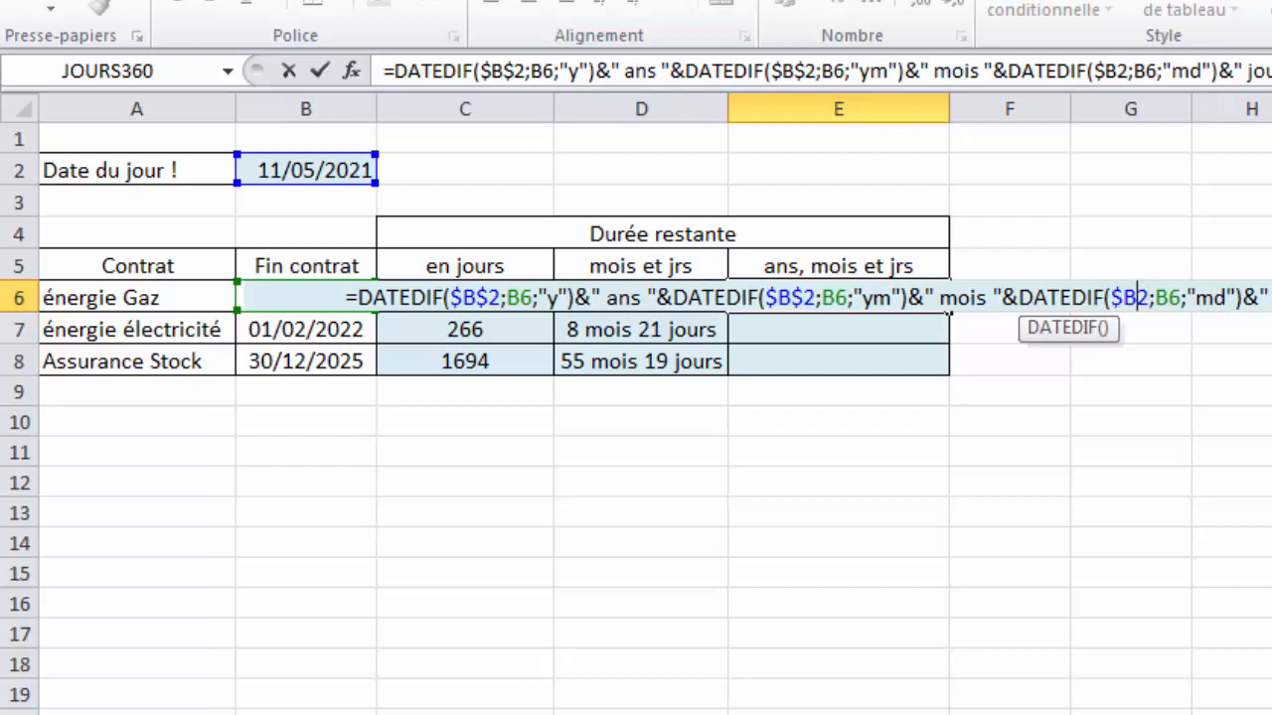
key(Right)
text($)
key(Return)
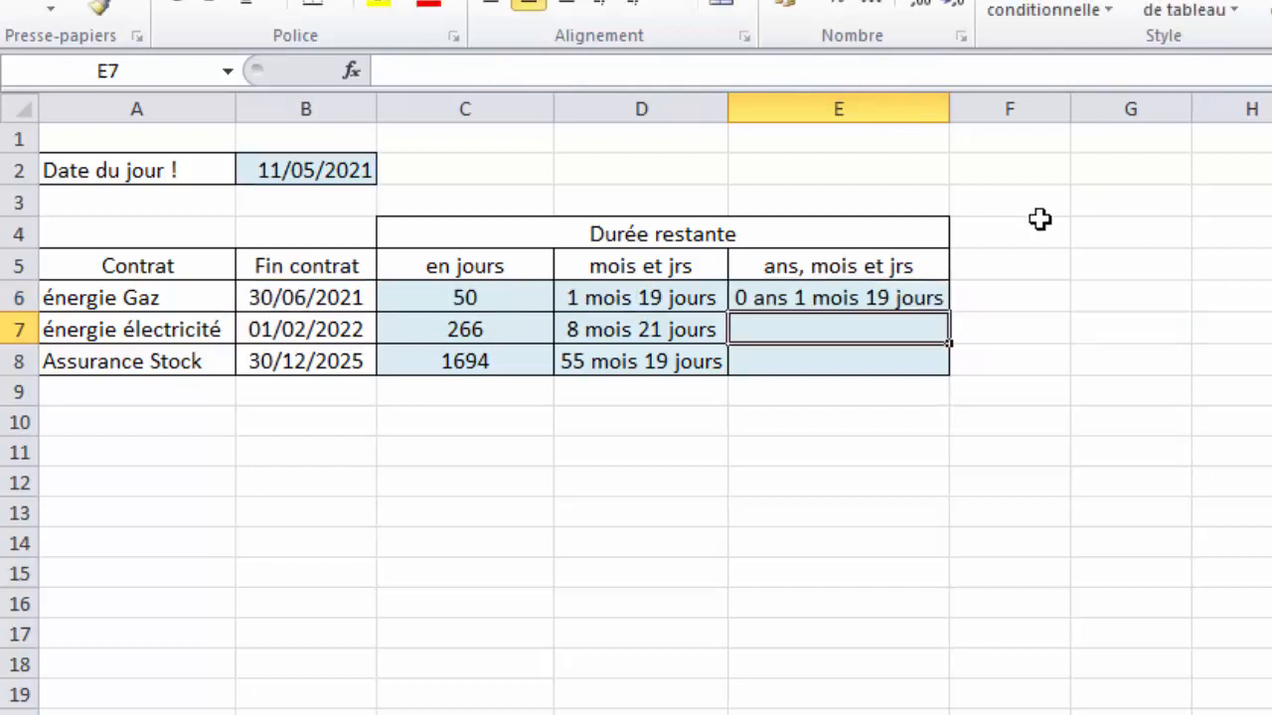
- Copy the E6 formula down to E8 for the other two contracts
click(919, 288)
drag(947, 311, 933, 383)
click(1035, 358)
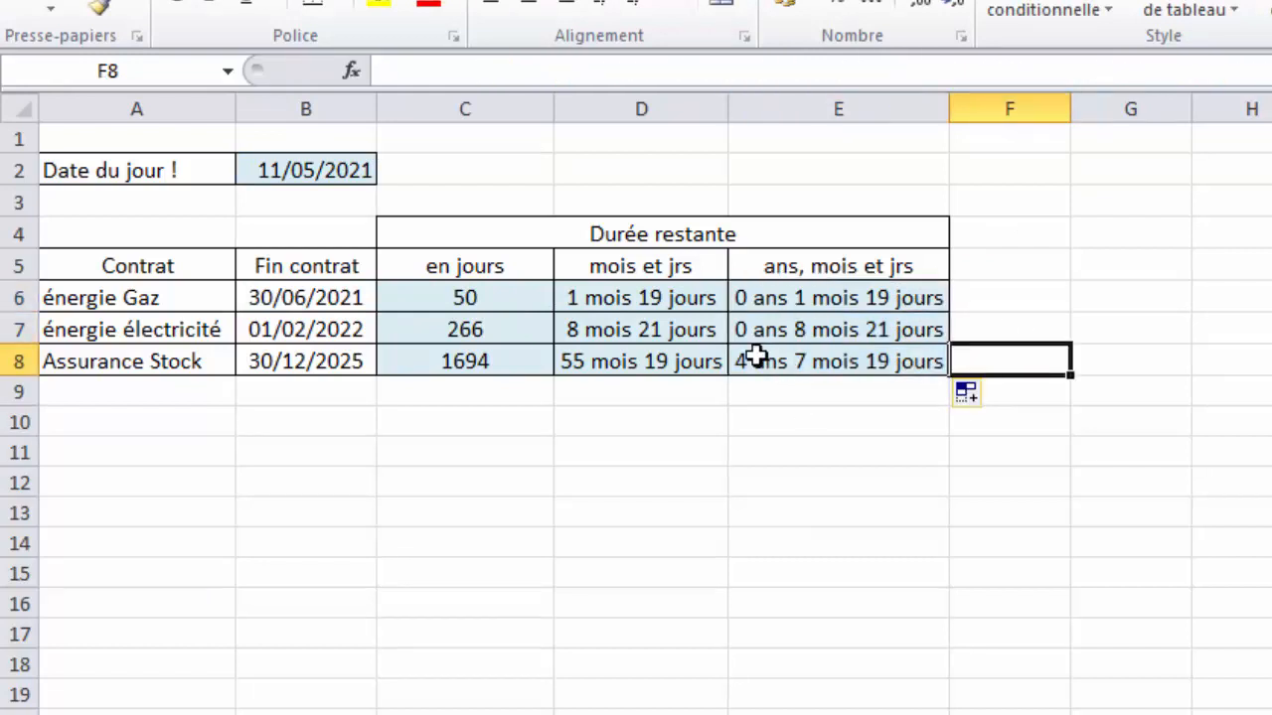
click(624, 342)
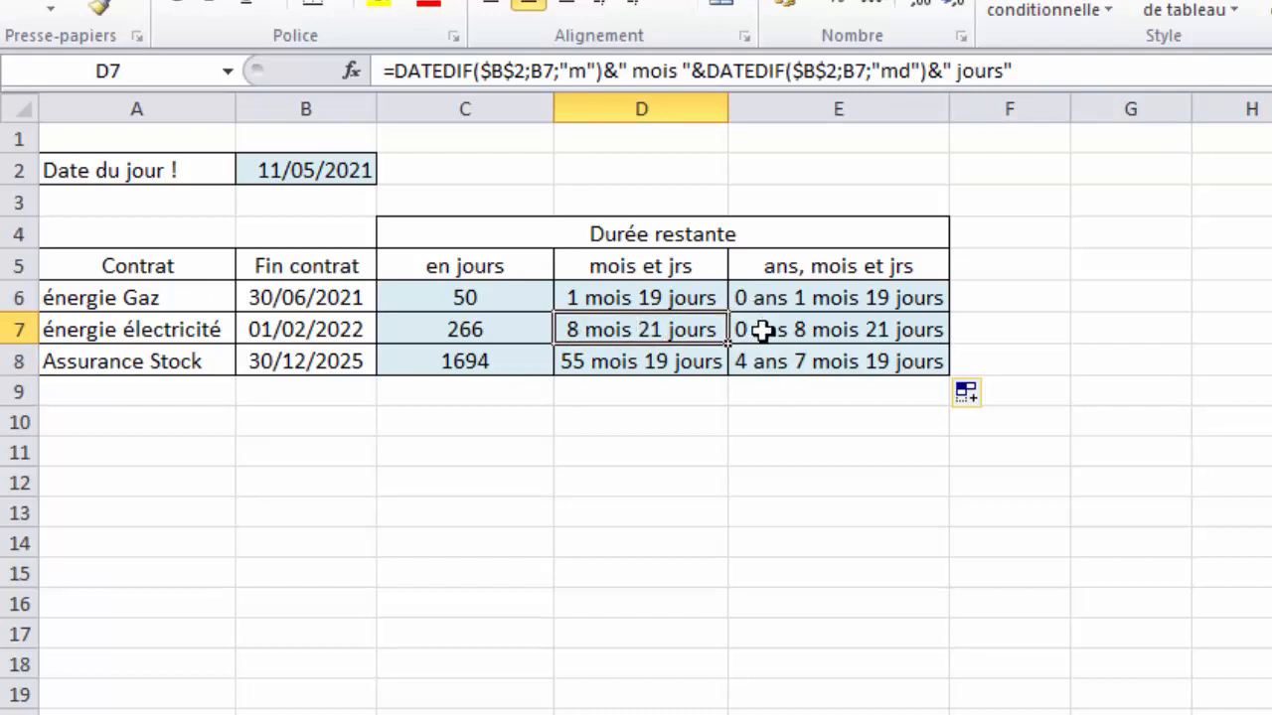
- Check the copied DATEDIF formulas in E7 and E8
click(899, 335)
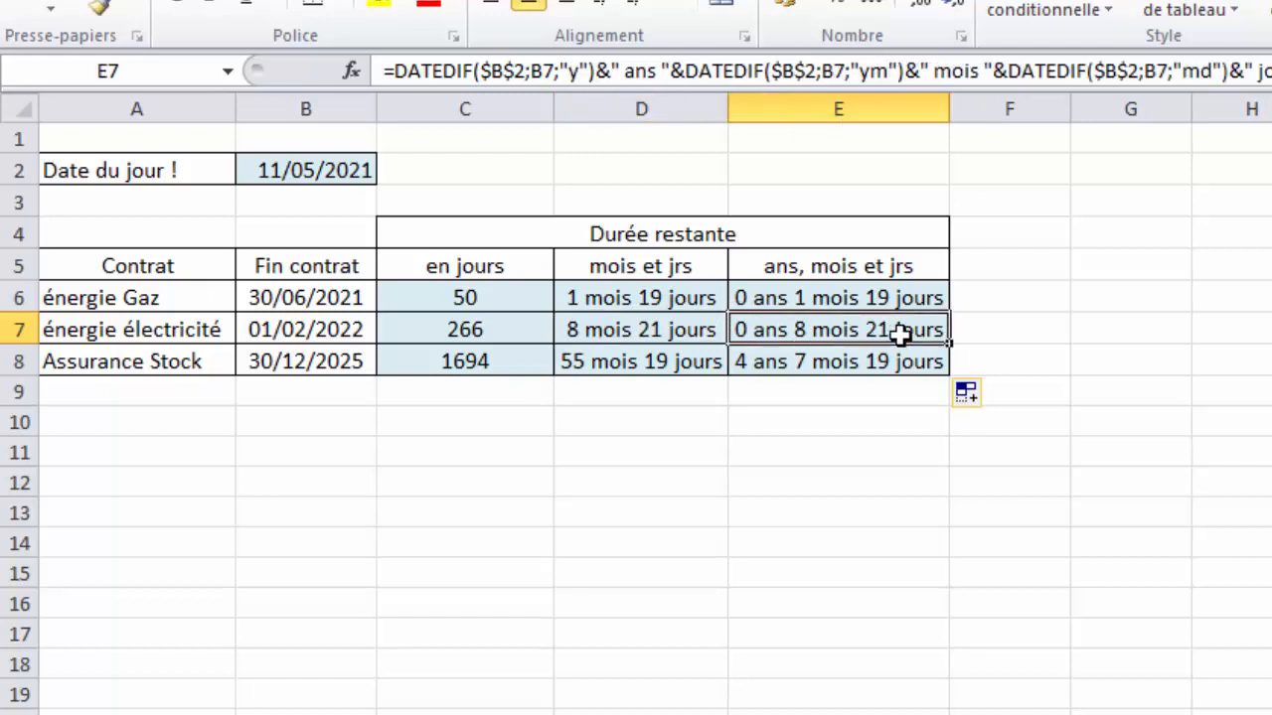
click(849, 365)
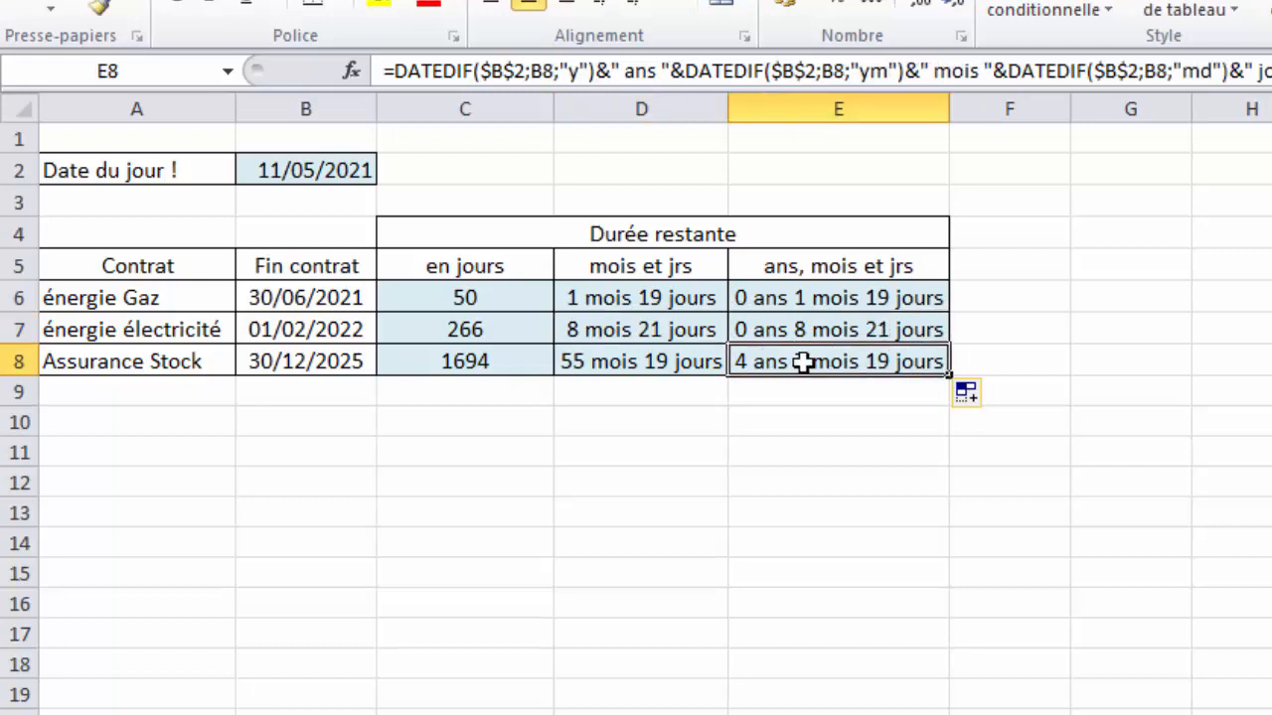
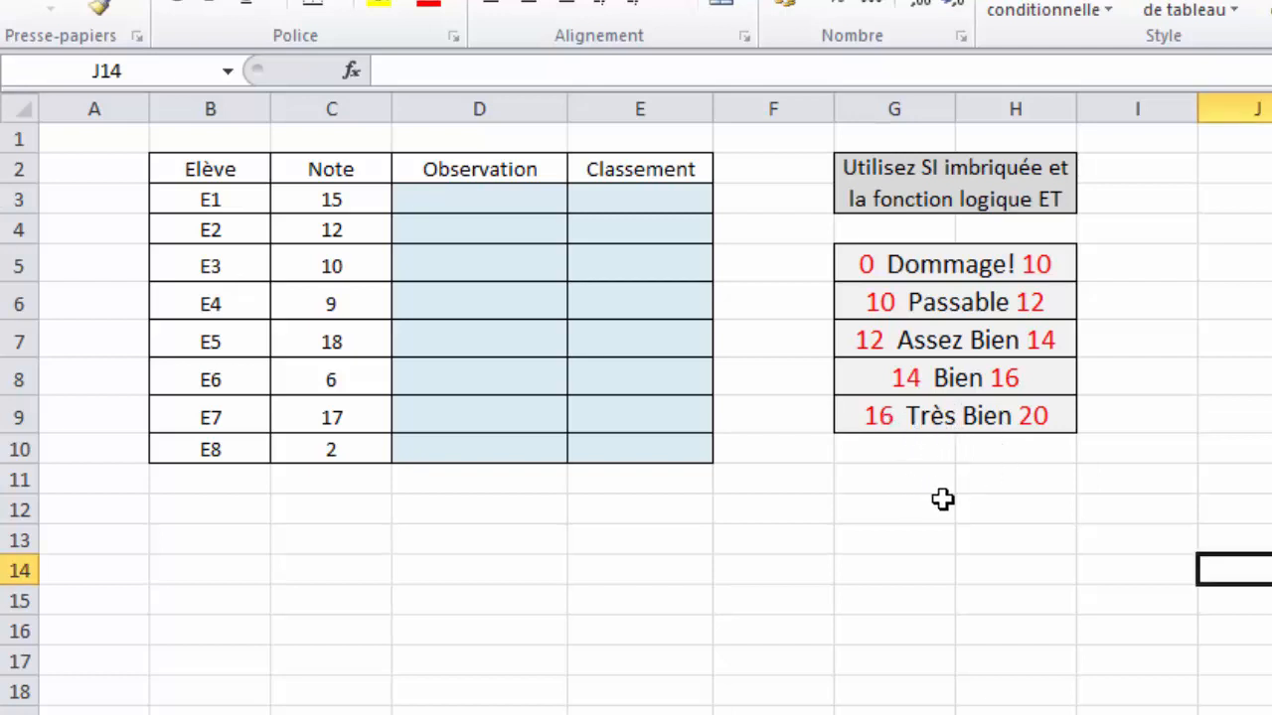
- Note the bounds of the "Très Bien" range below the grading scale, with >=16 in H11 and <=20 in I11
click(981, 502)
click(980, 477)
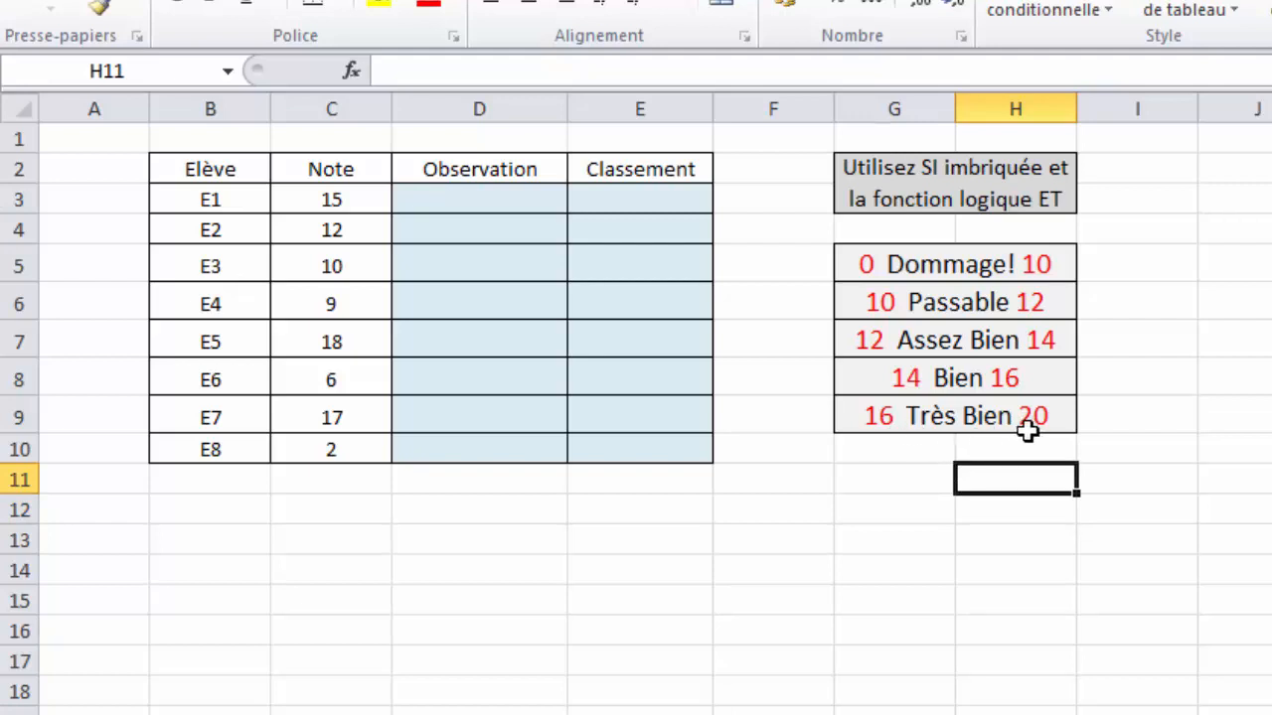
text(>)
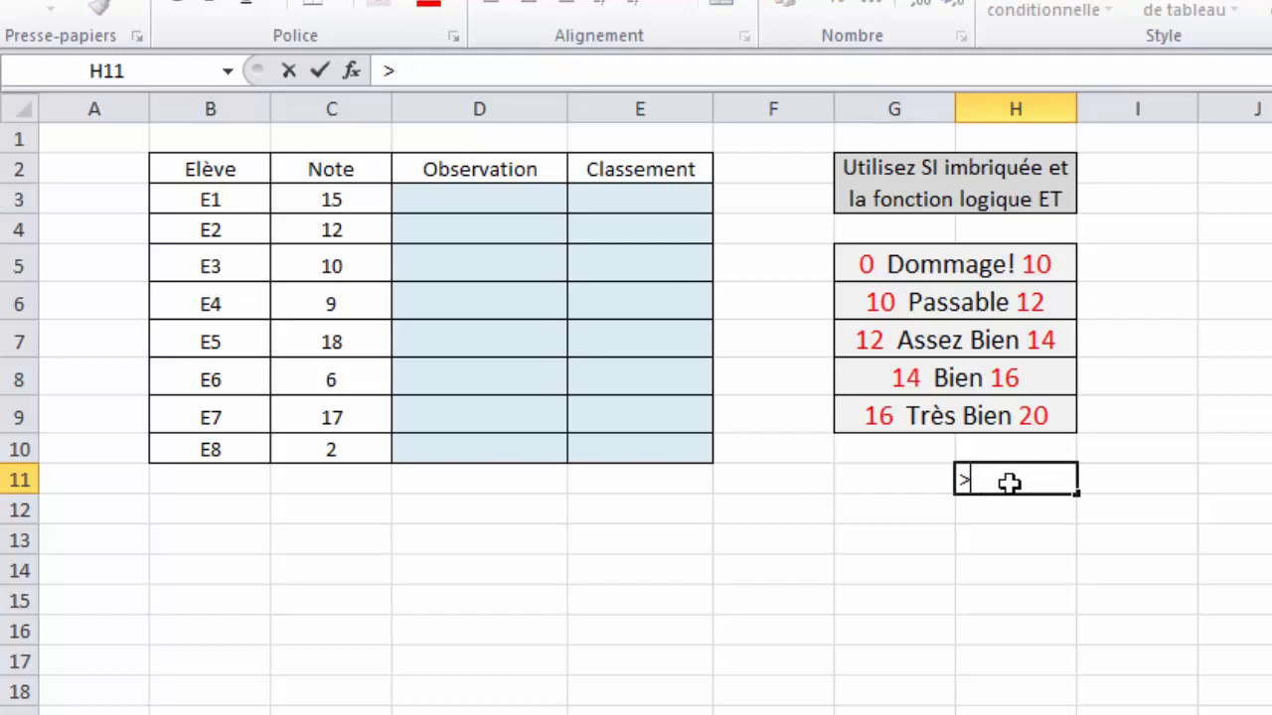
text(=16)
click(1133, 482)
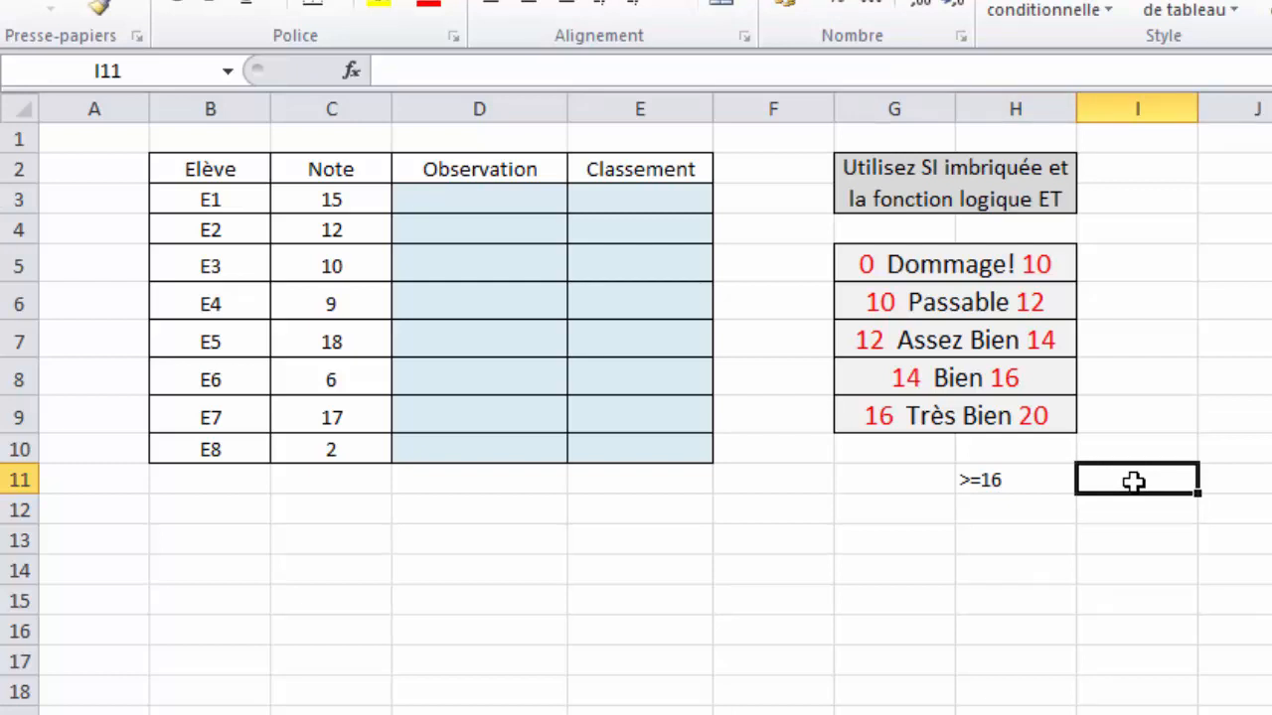
text(<)
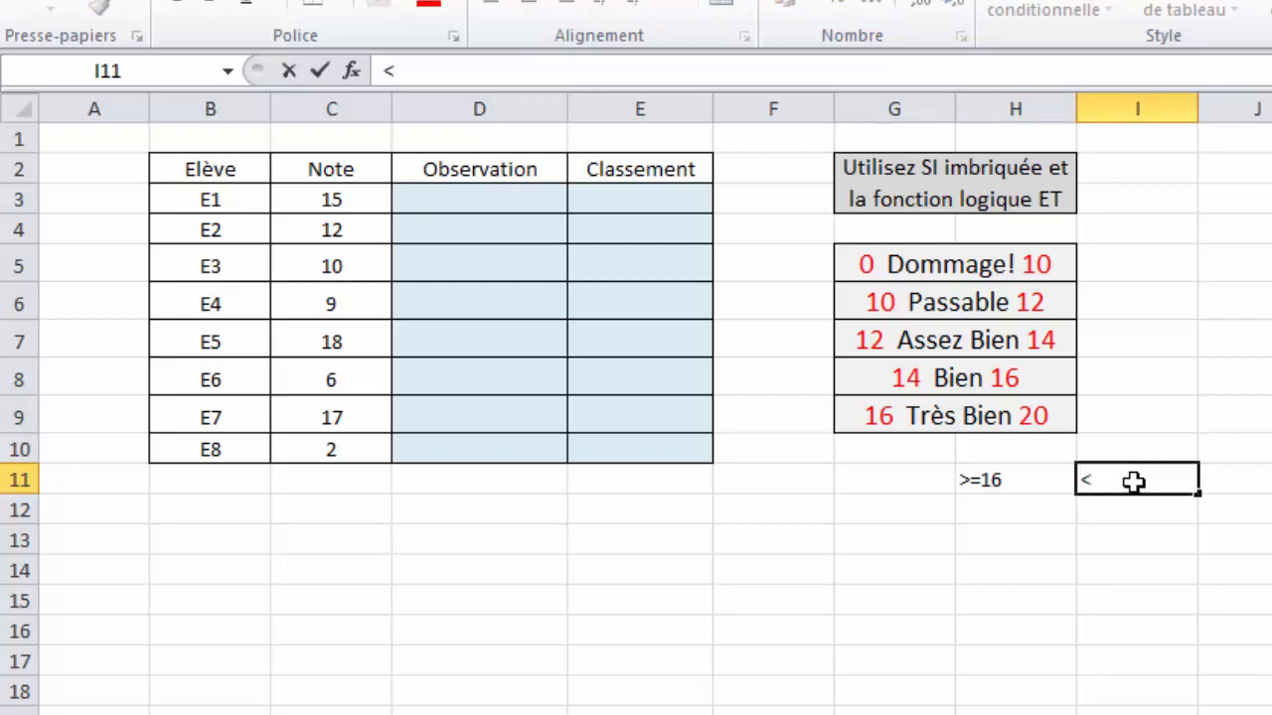
text(=20)
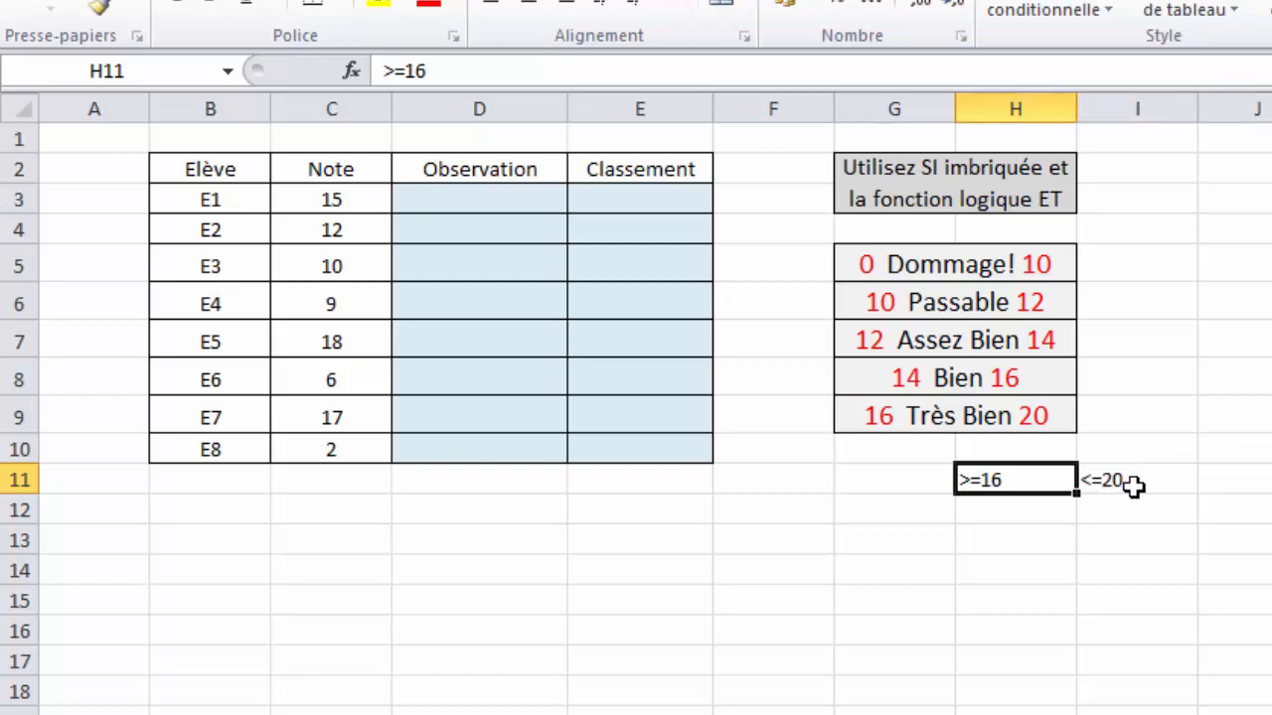
- Label the two bounds with the logical function name ET in G11
click(856, 481)
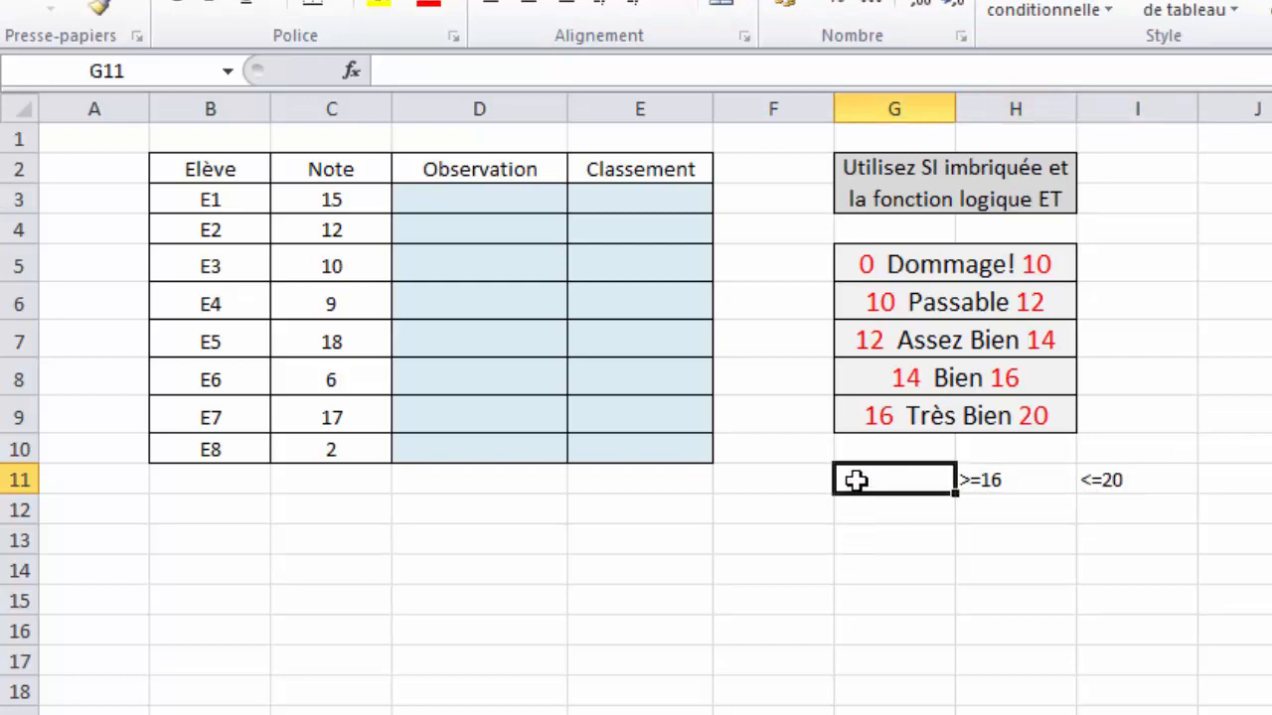
text(ET)
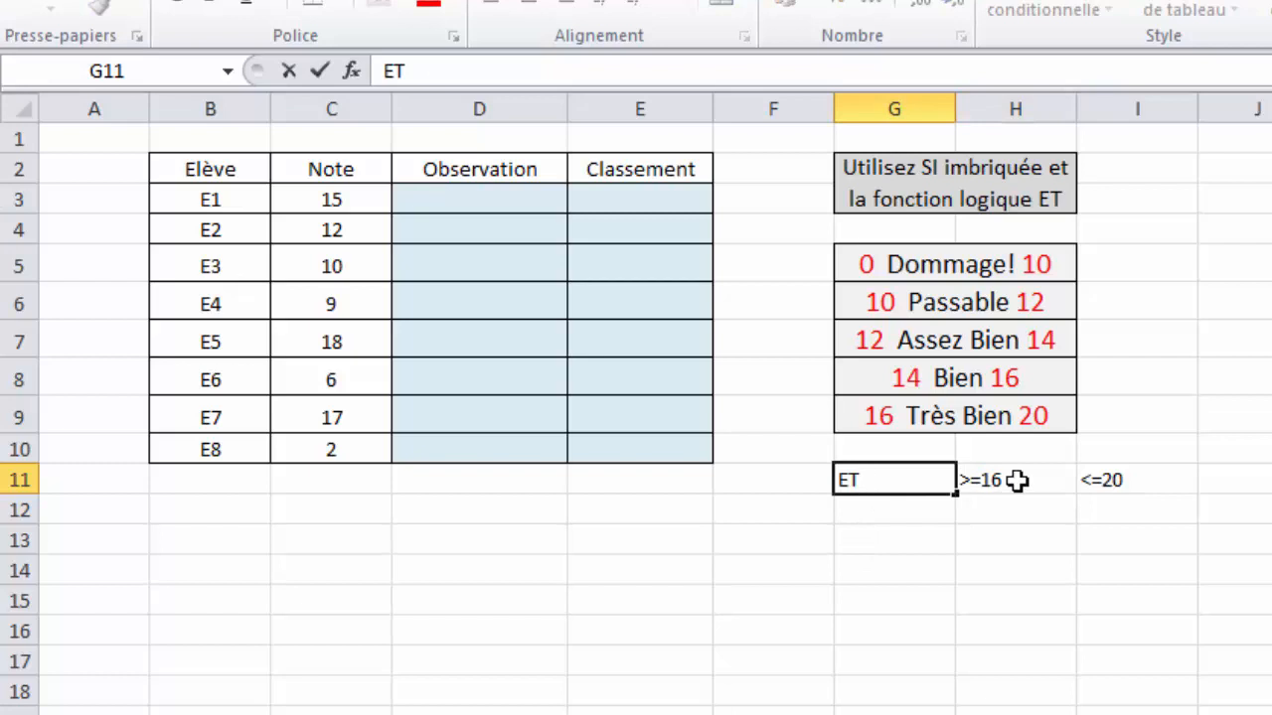
drag(1017, 481, 1123, 483)
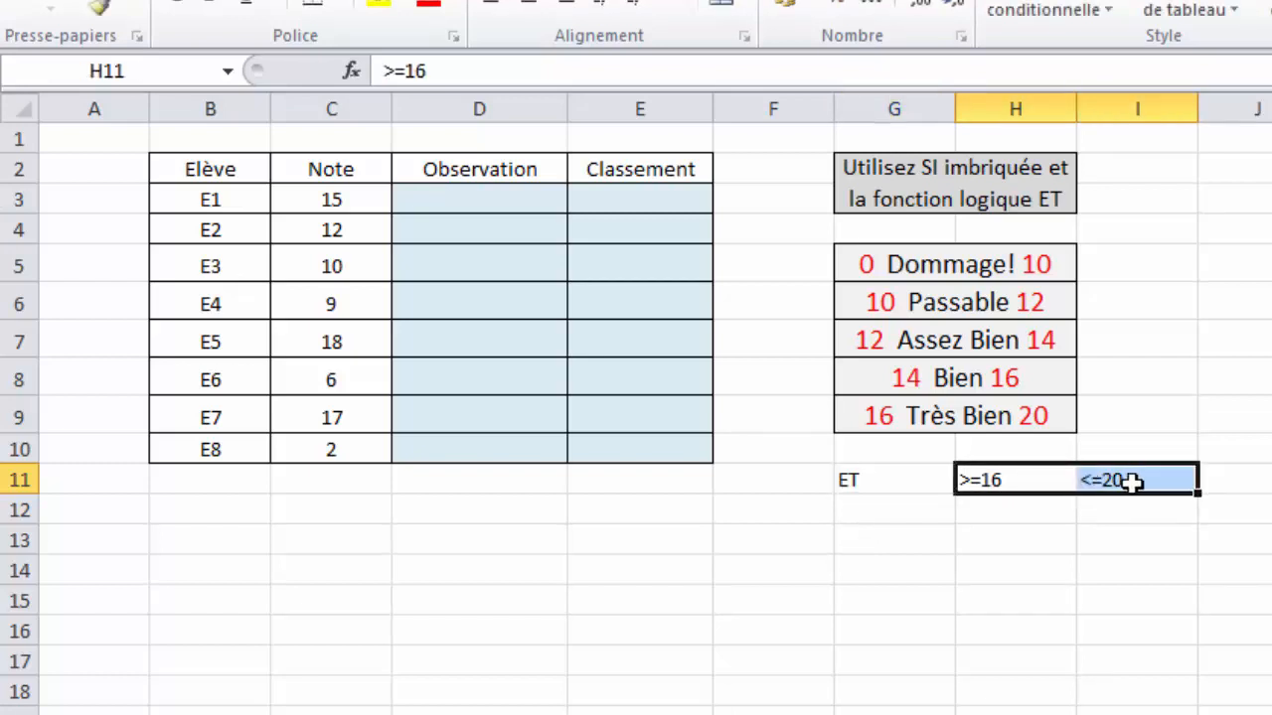
- Try the sample grades 17 and 15 in H14 against the two bounds, and clear the cell
click(1055, 568)
text(1)
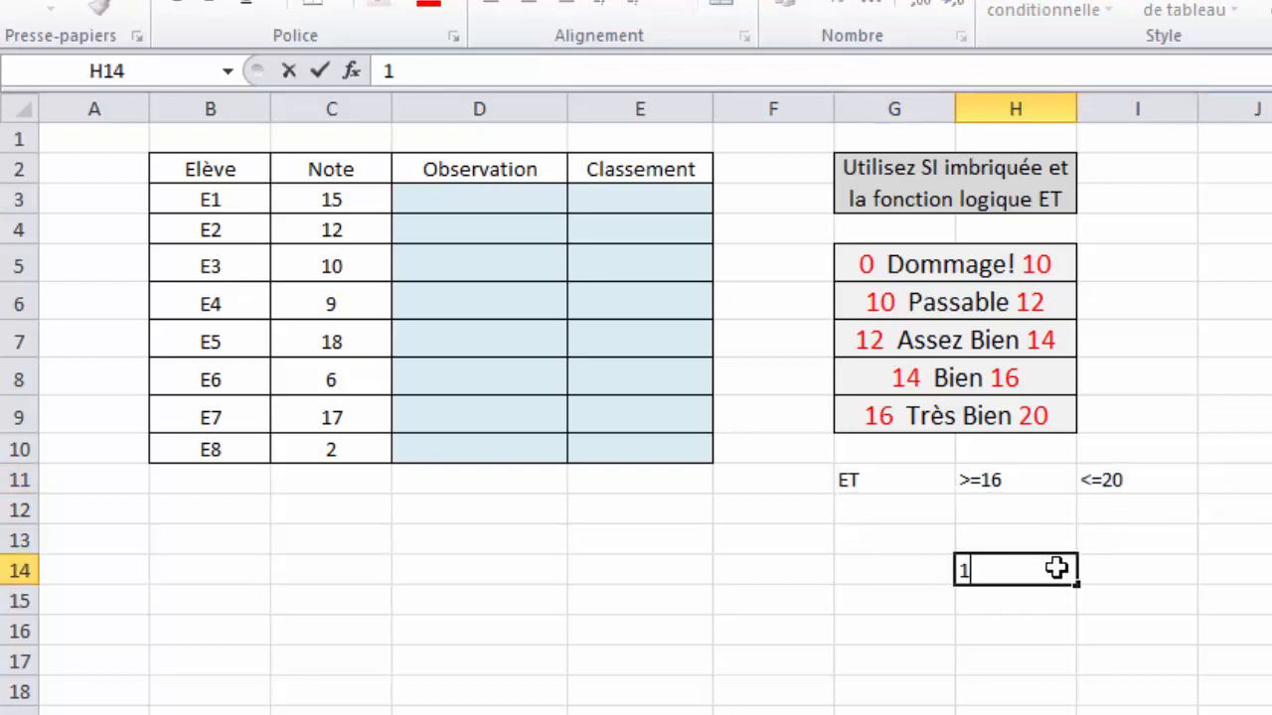
text(7)
click(1128, 559)
click(1041, 579)
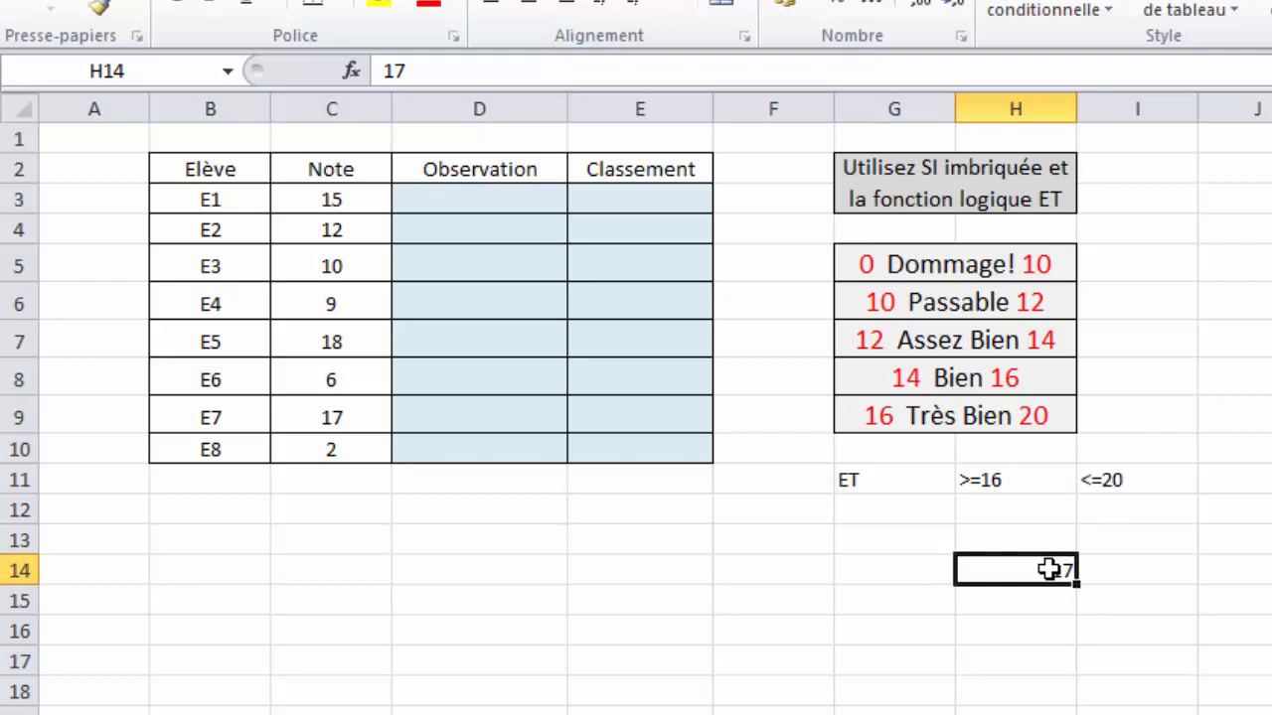
text(15)
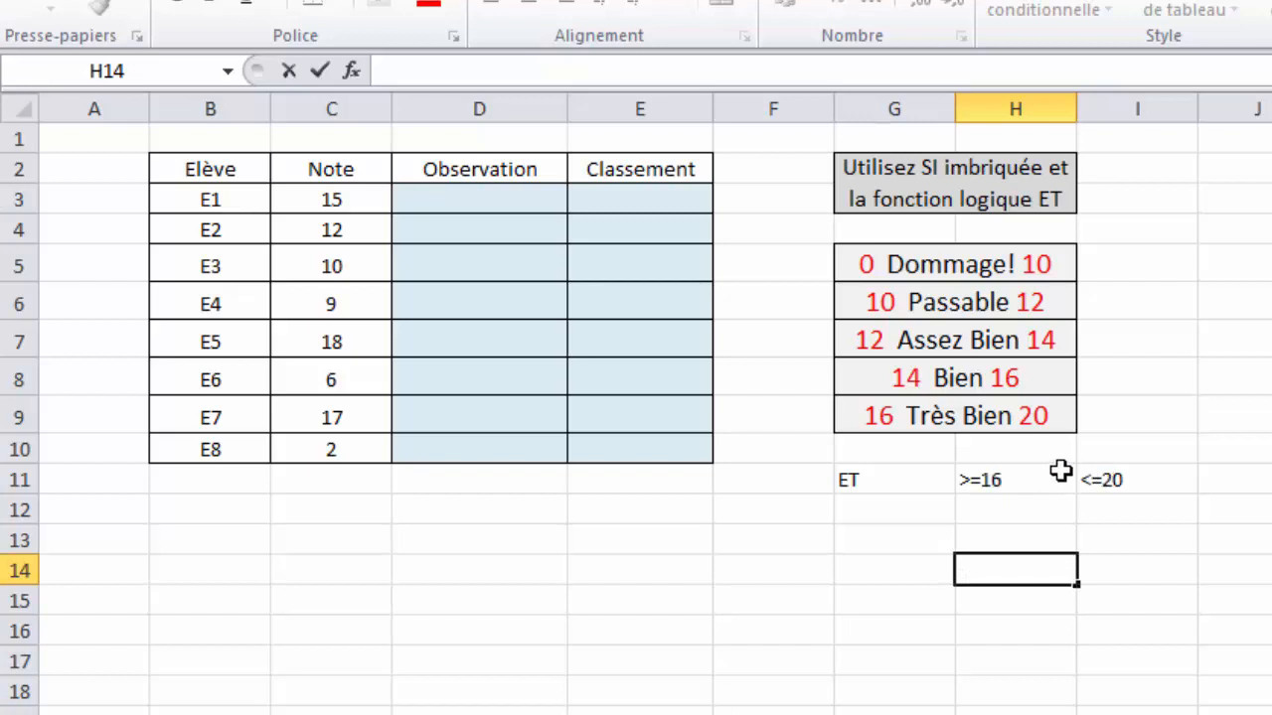
- Try OU in place of the ET label in G11, and restore ET
click(856, 478)
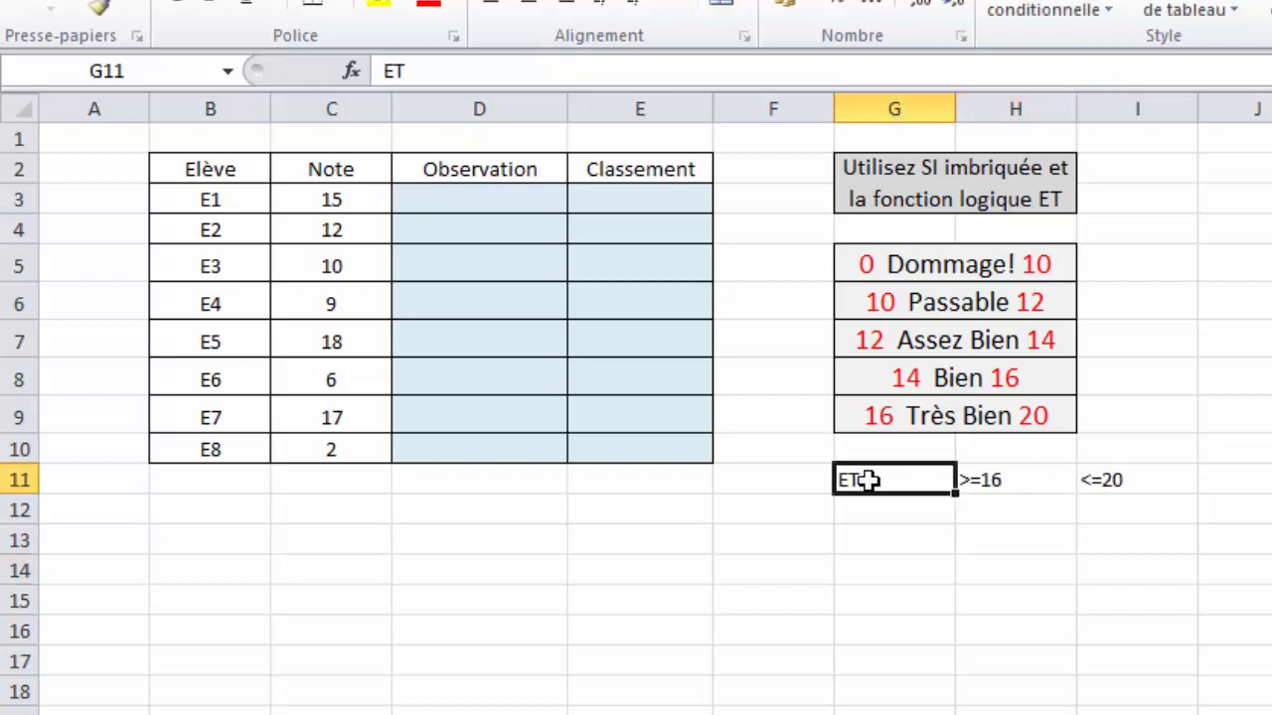
text(OU)
key(BackSpace)
key(BackSpace)
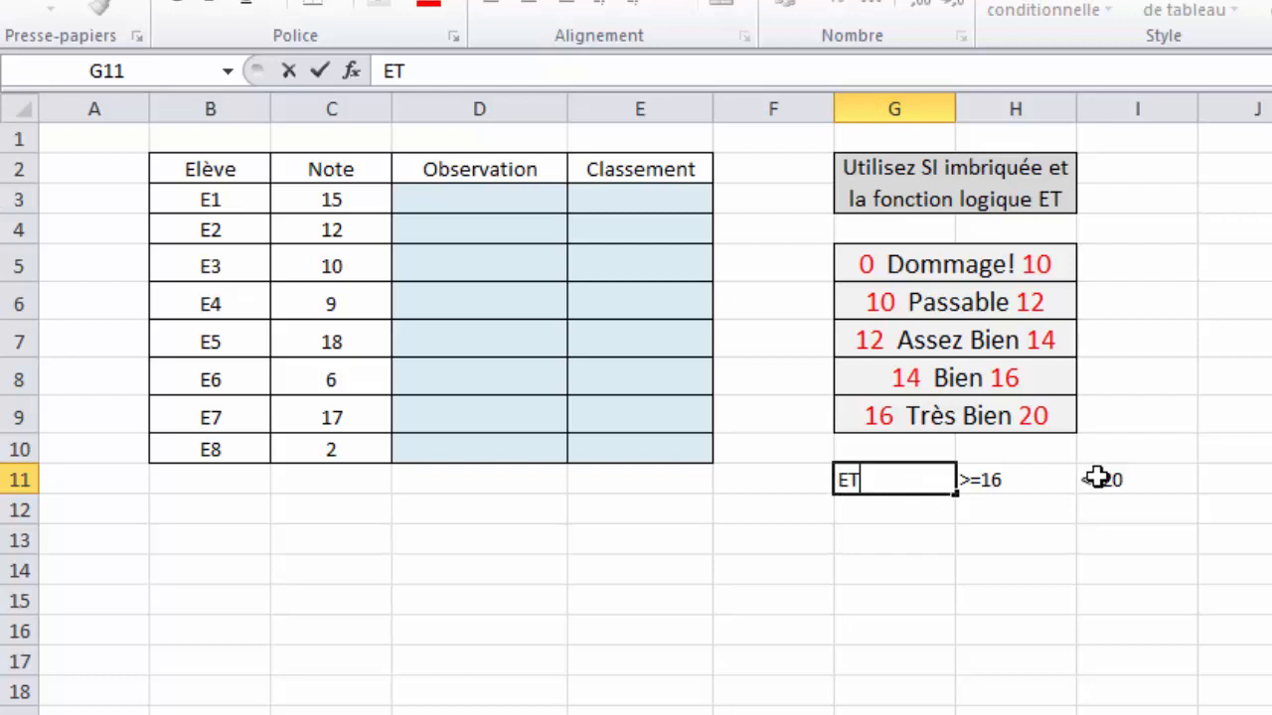
drag(1079, 488, 1016, 490)
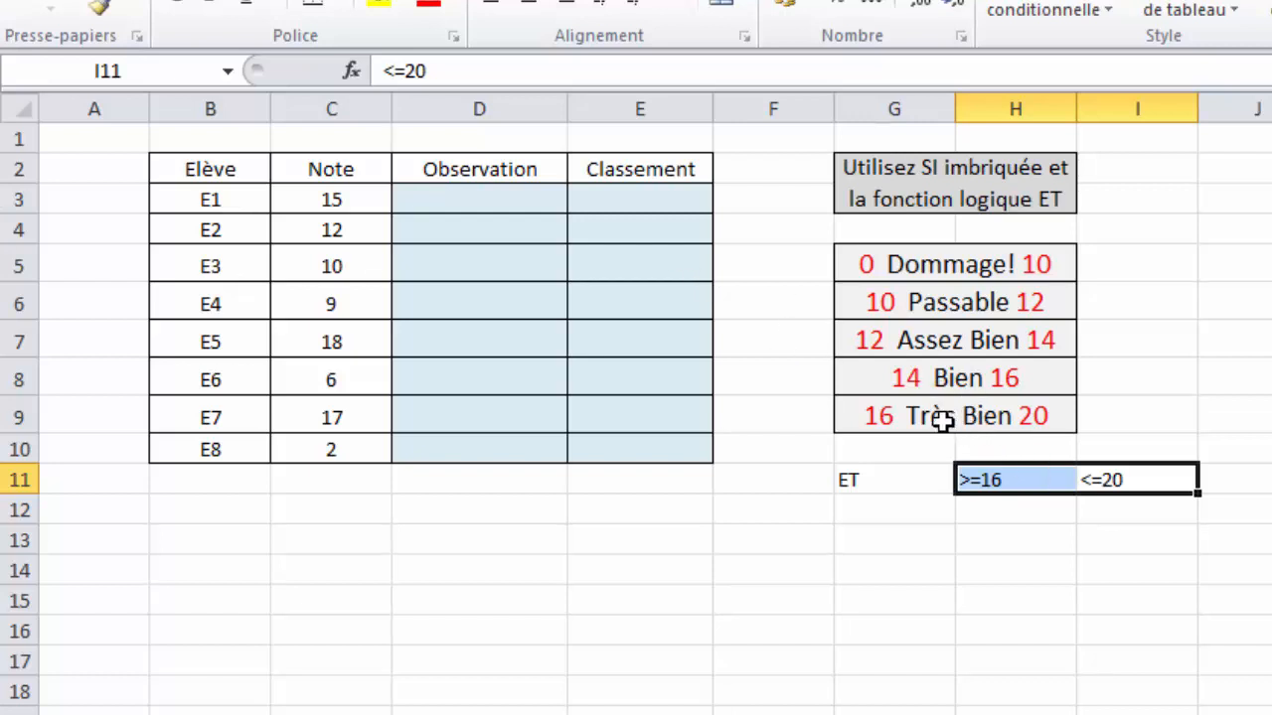
- Start the Observation formula for student E1 in D3 with a SI function whose logical test is a nested ET function
click(522, 199)
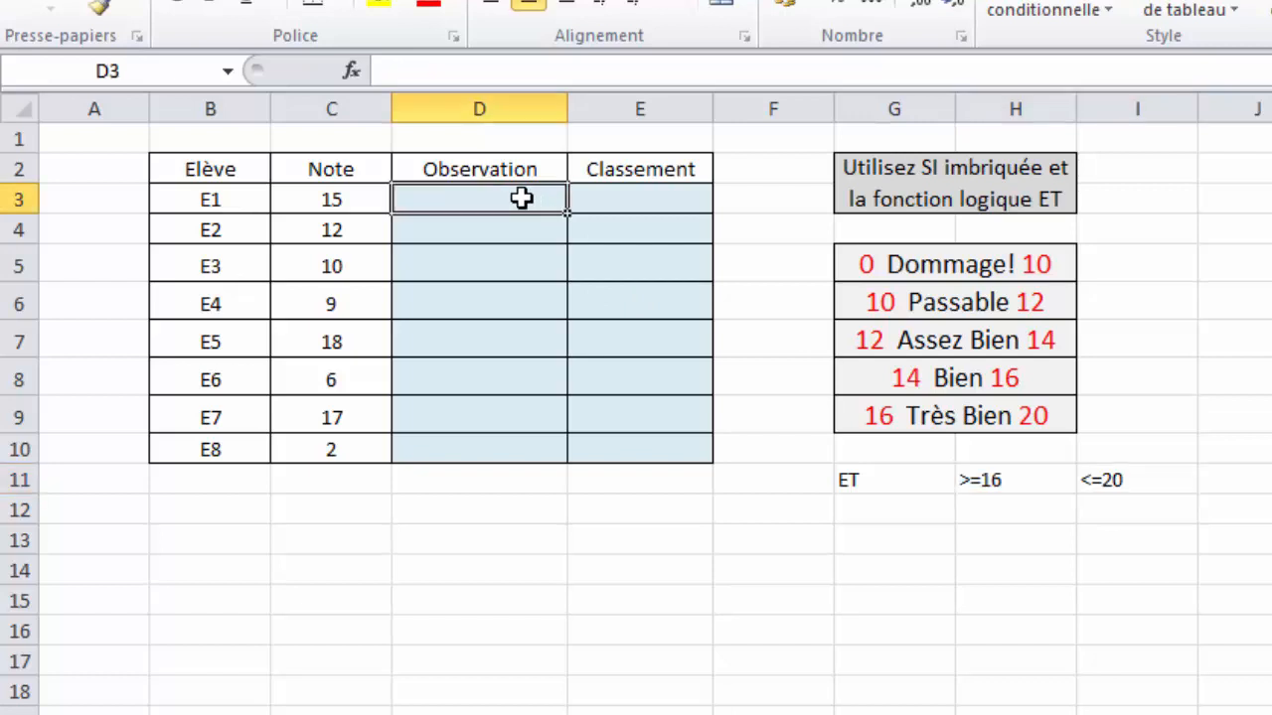
text(=)
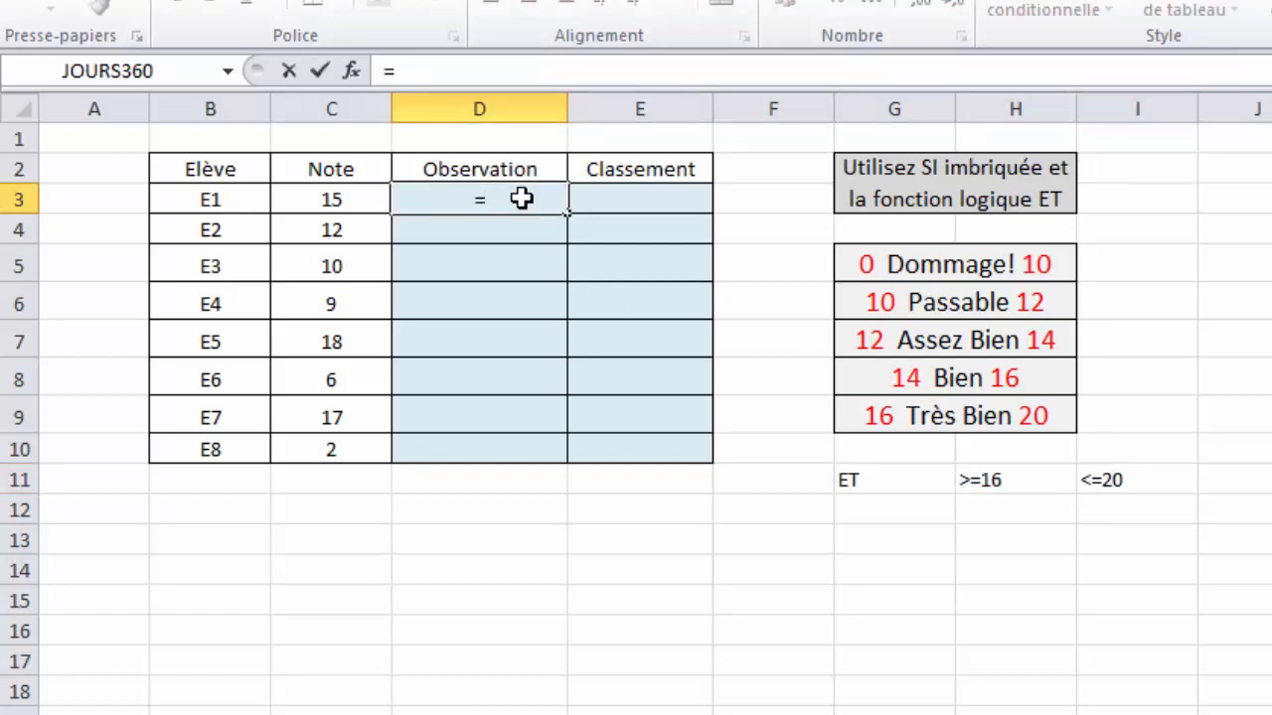
text(SI)
text(()
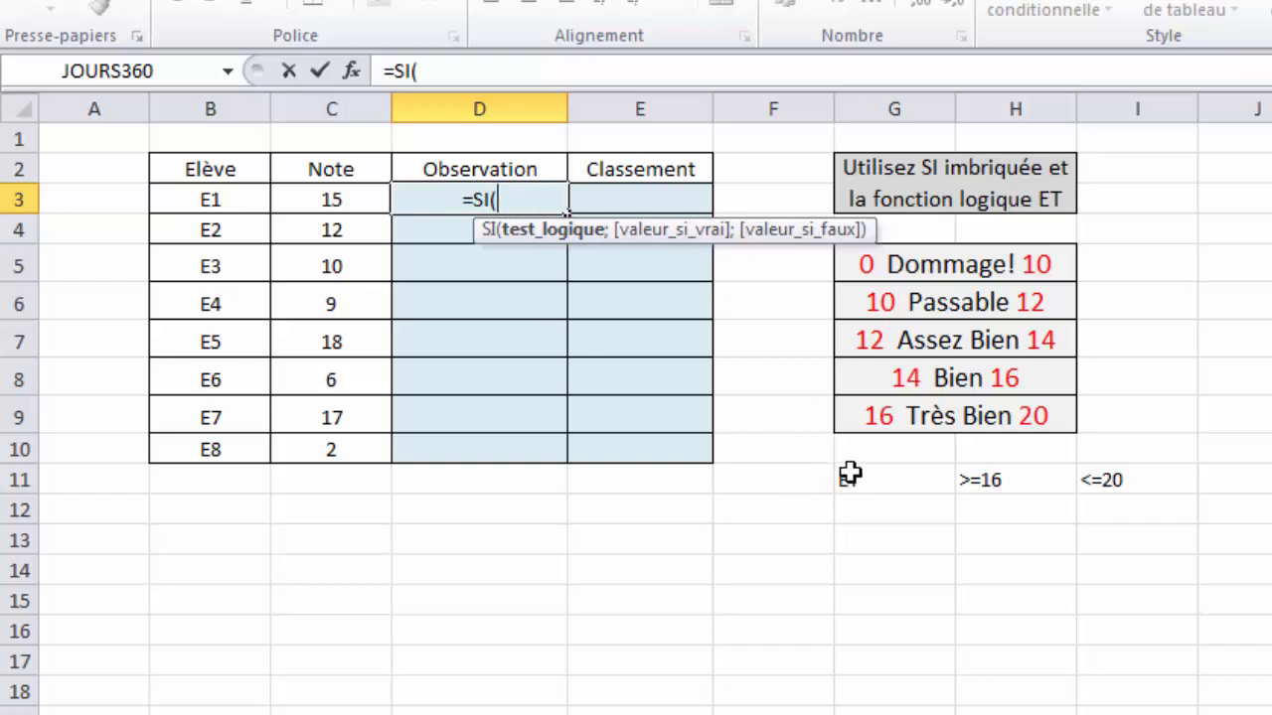
text(ET)
key(Escape)
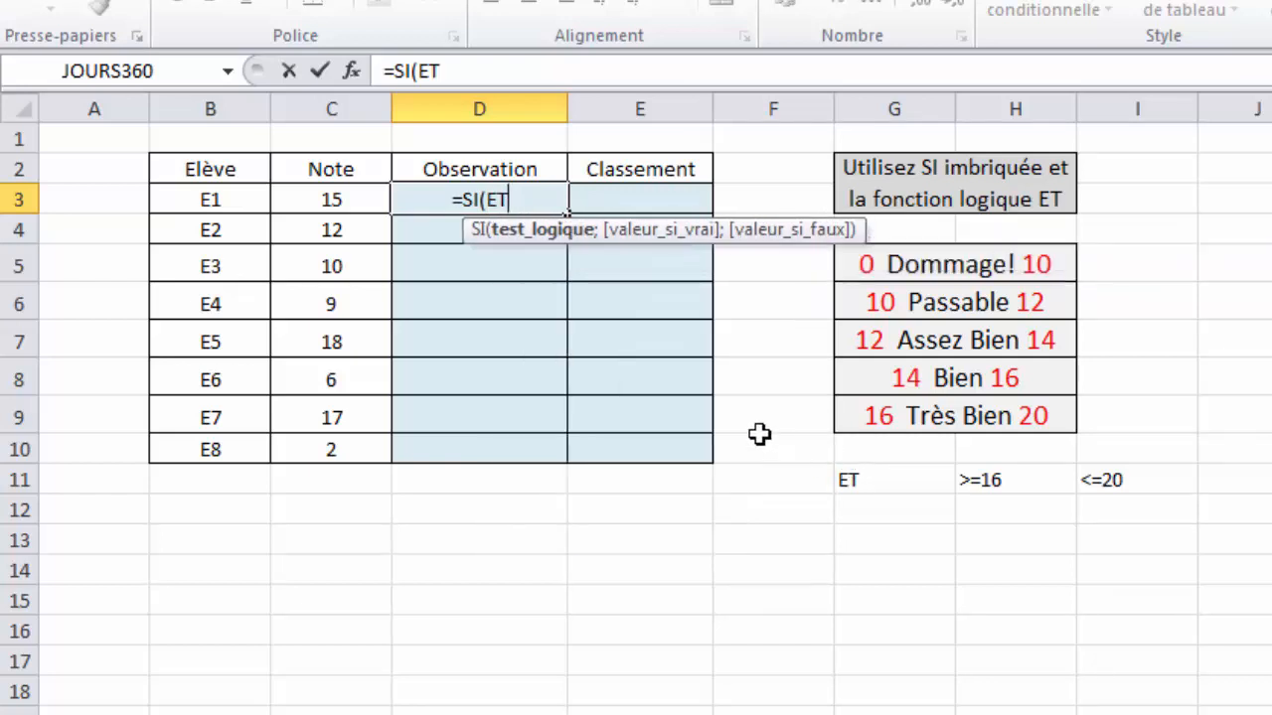
key(BackSpace)
key(Escape)
text(R)
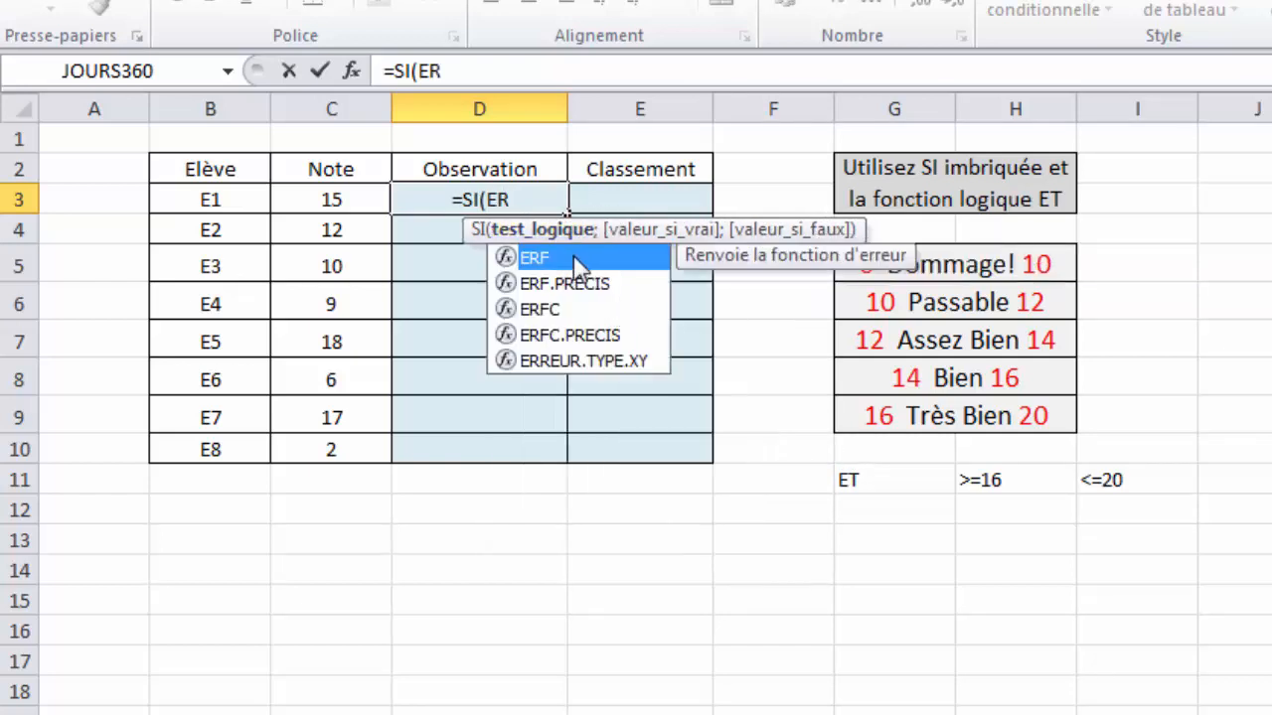
key(BackSpace)
text(T)
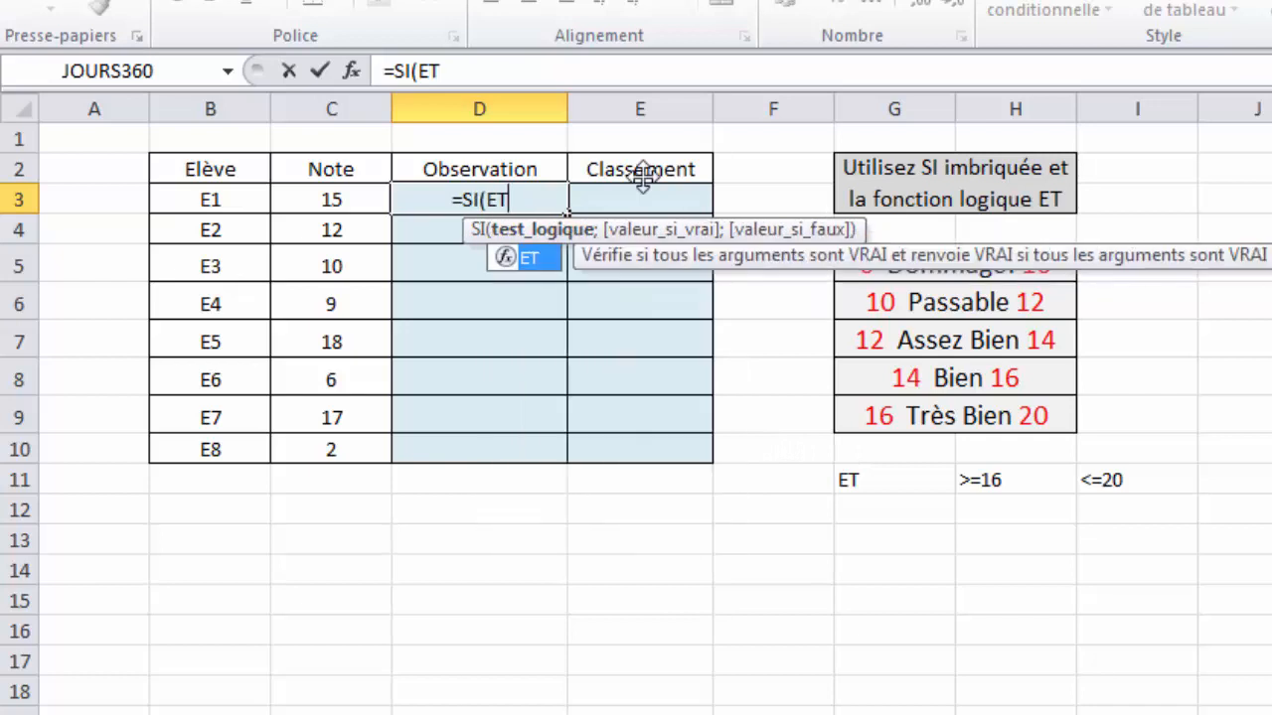
double_click(542, 256)
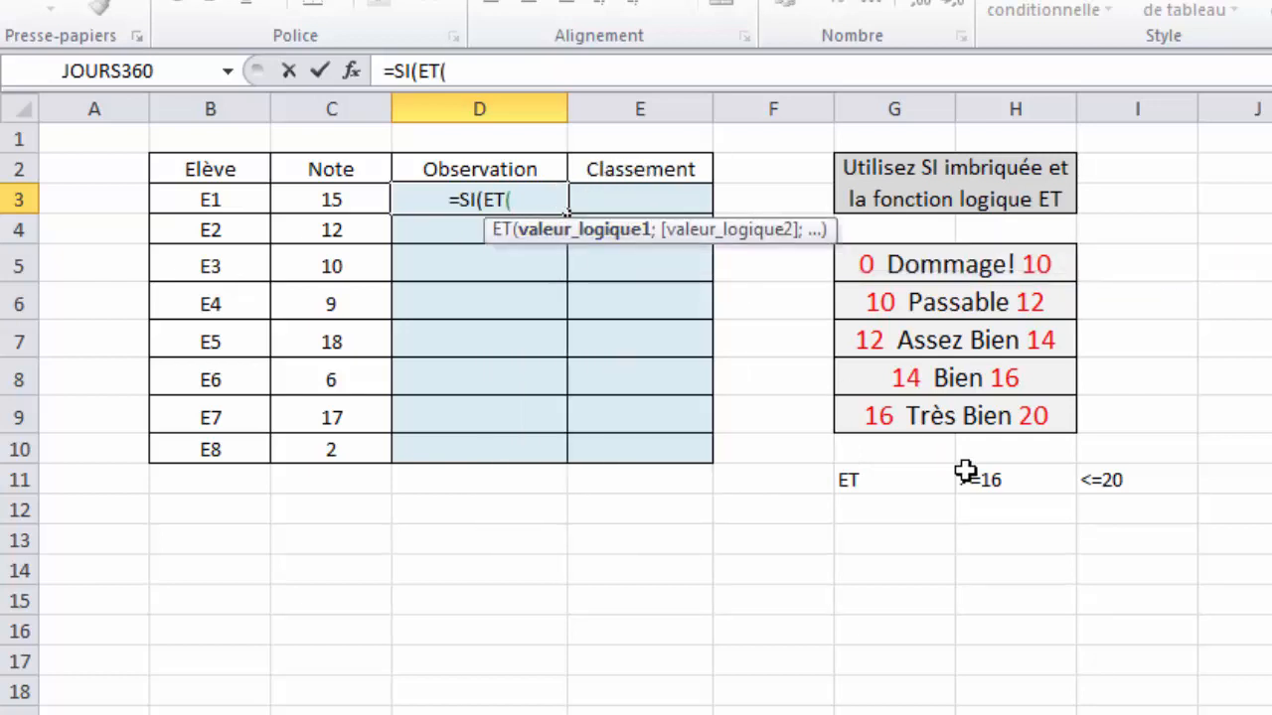
- Enter C3>=16 as the first condition of the ET function in the D3 formula
click(361, 200)
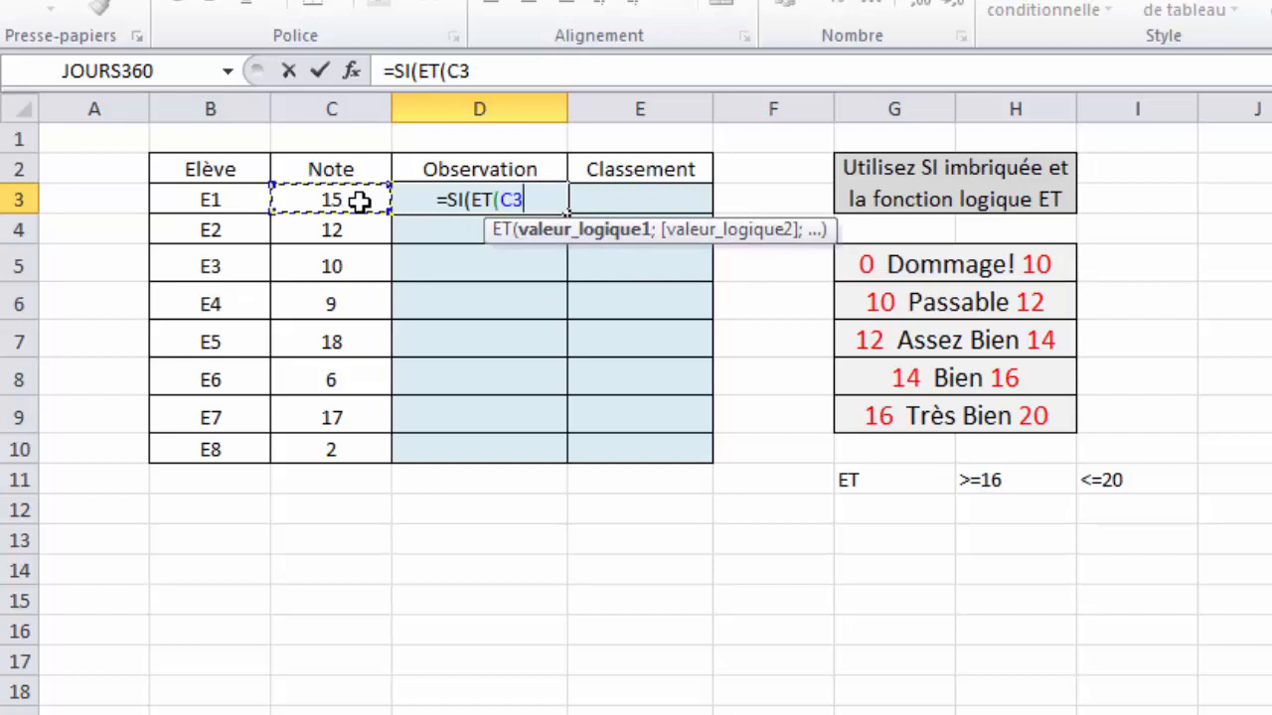
text(>)
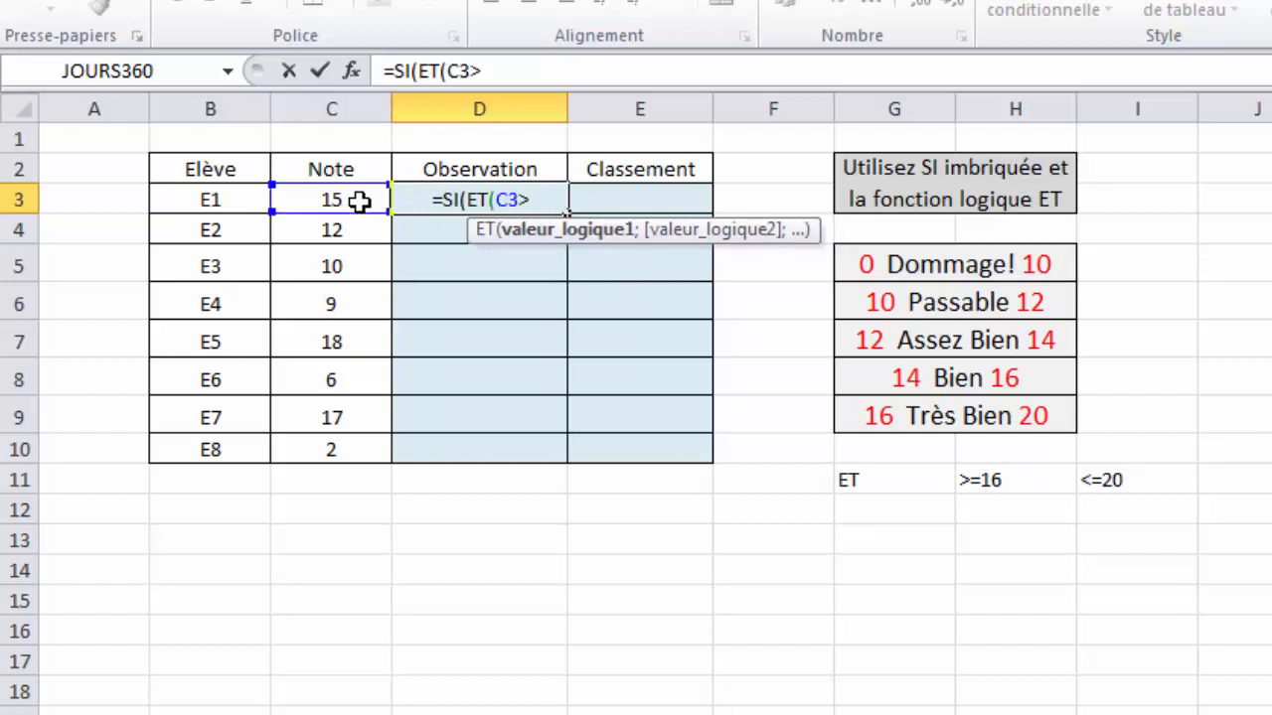
text(=)
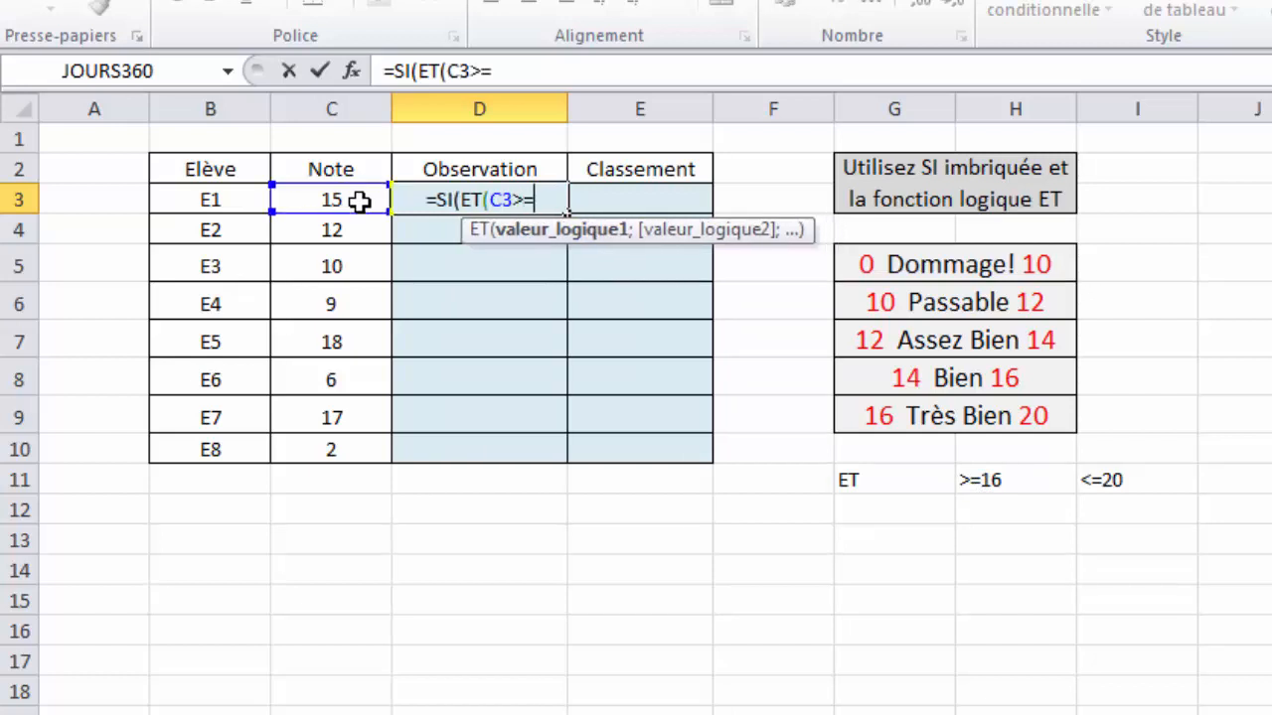
text(16)
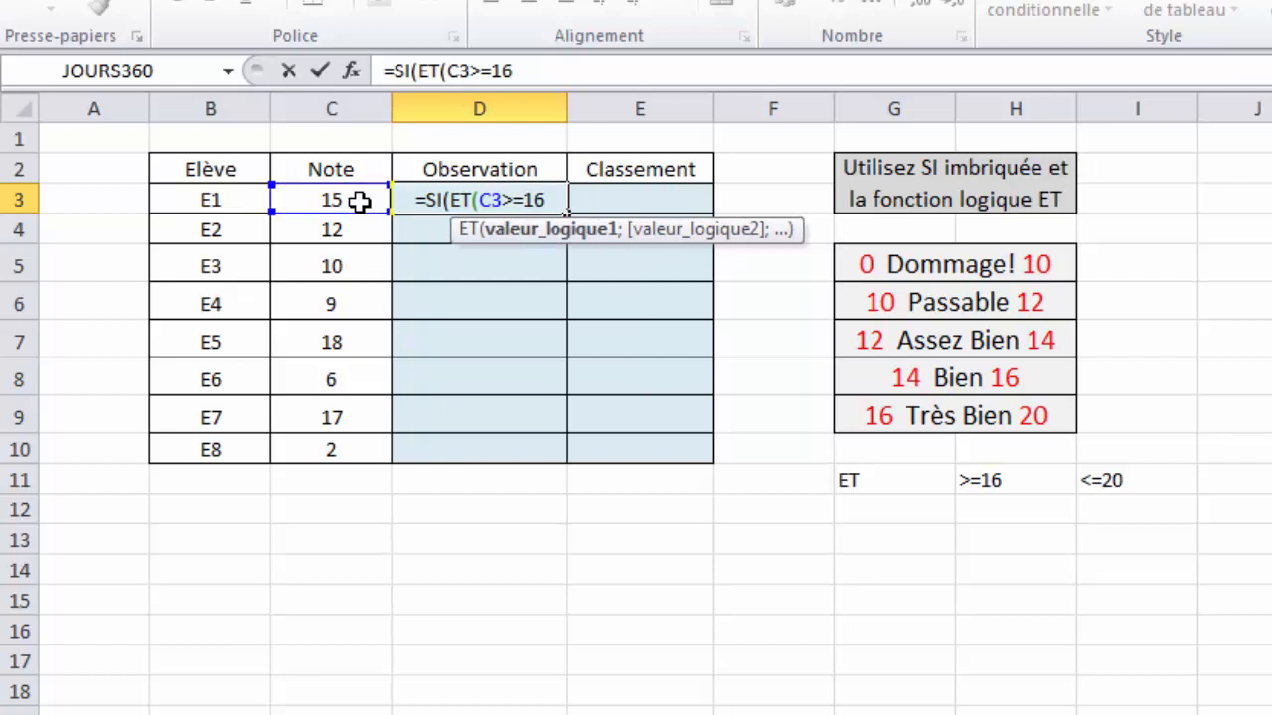
text(,)
key(BackSpace)
text(;)
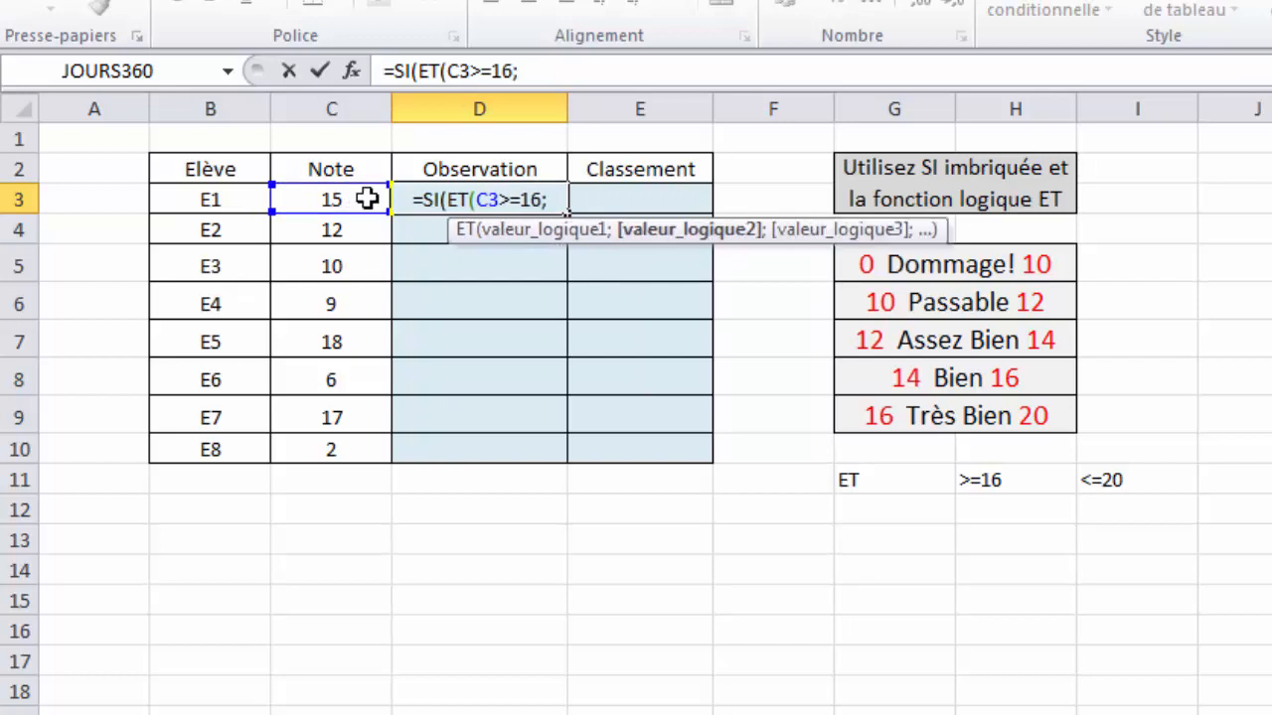
- Enter C3<=20 as the second condition and close the ET function in the D3 formula
click(353, 202)
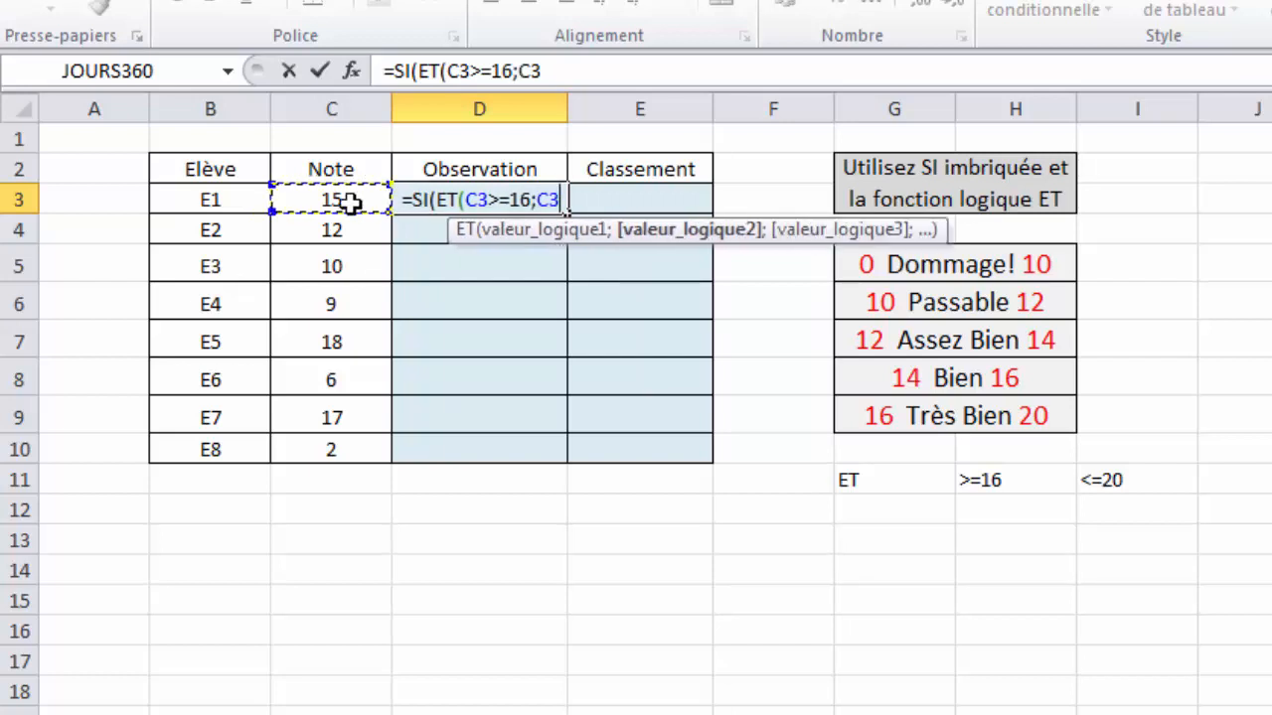
text(<)
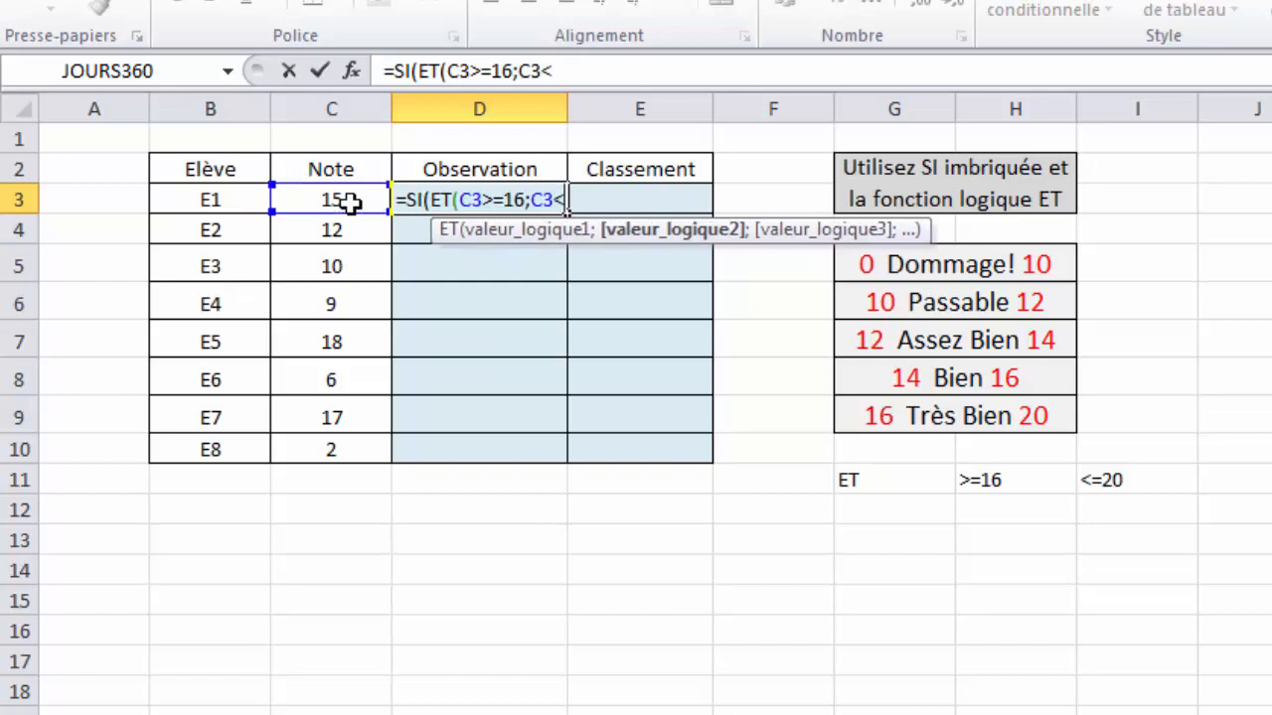
text(=20)
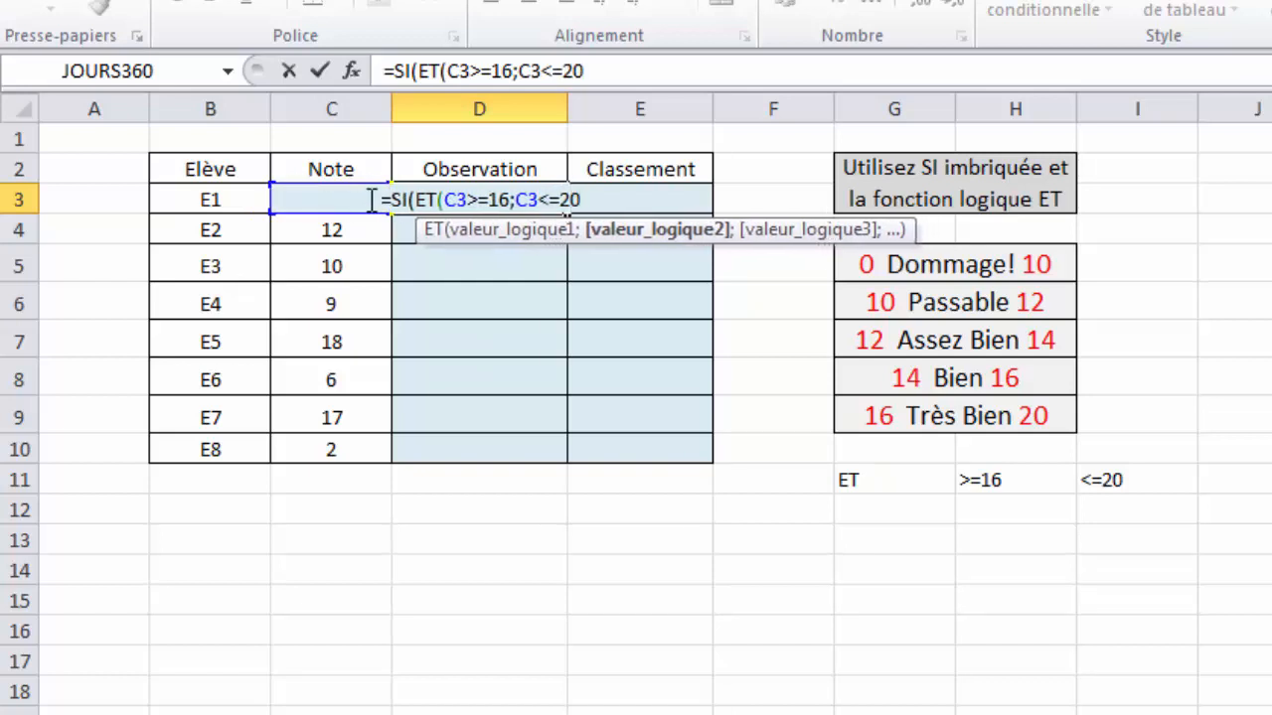
text())
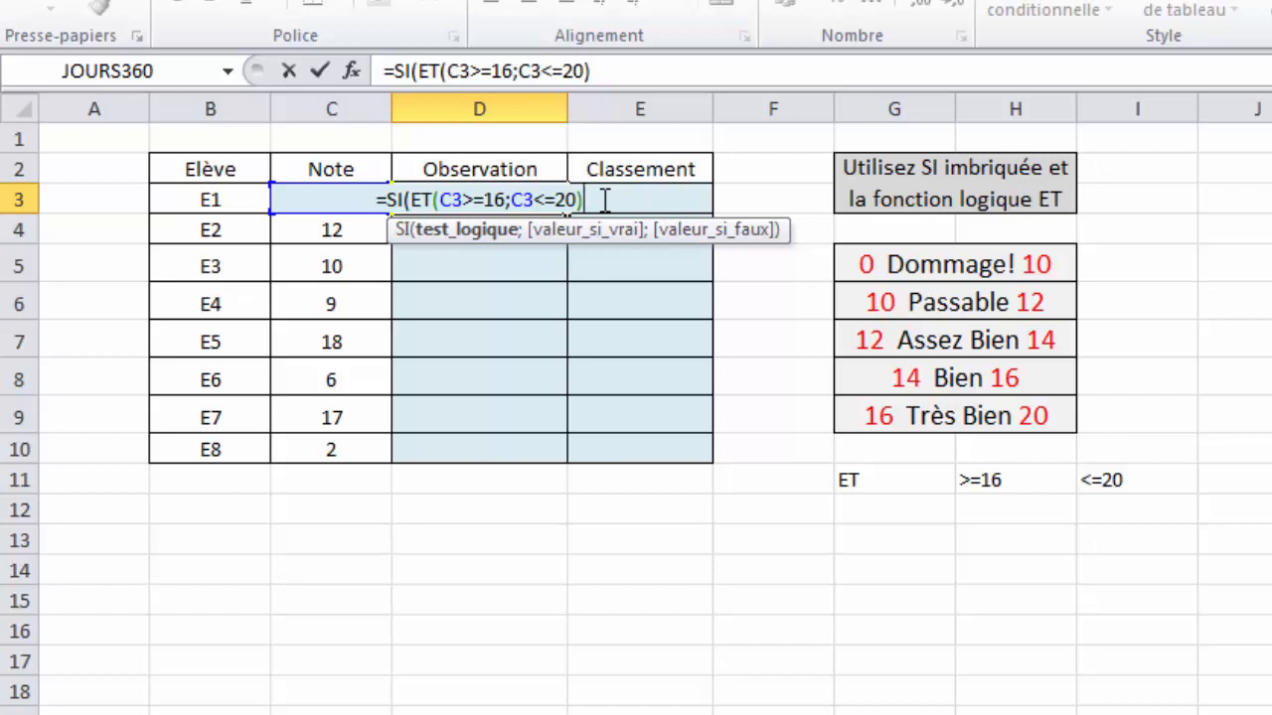
- Enter "Tres bien" as the value if true of the first SI function in the D3 formula
text(;)
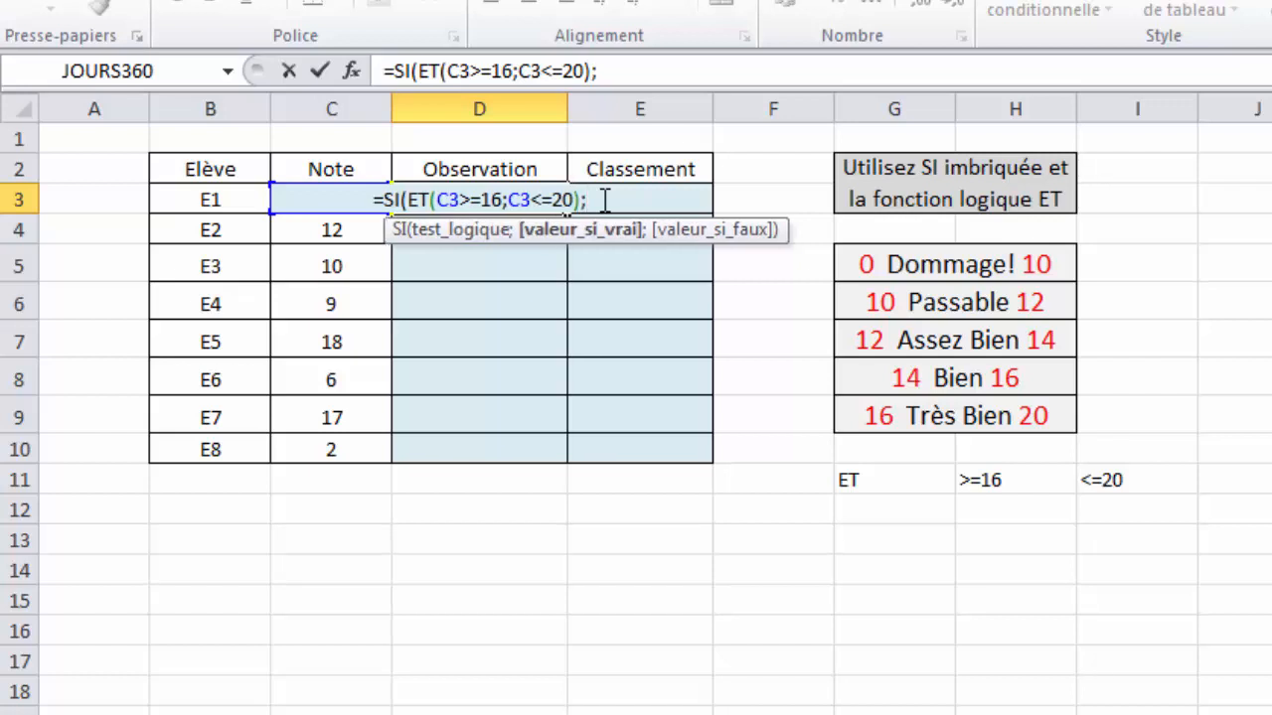
text("T)
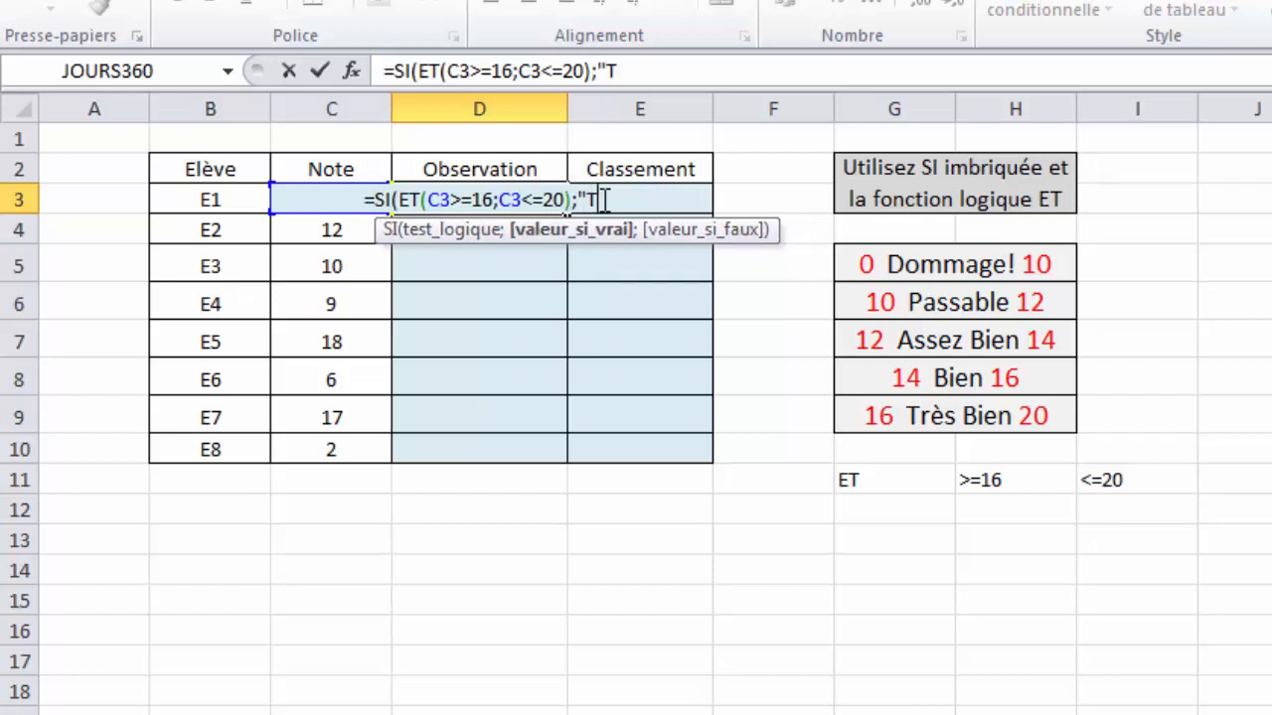
text(res bien)
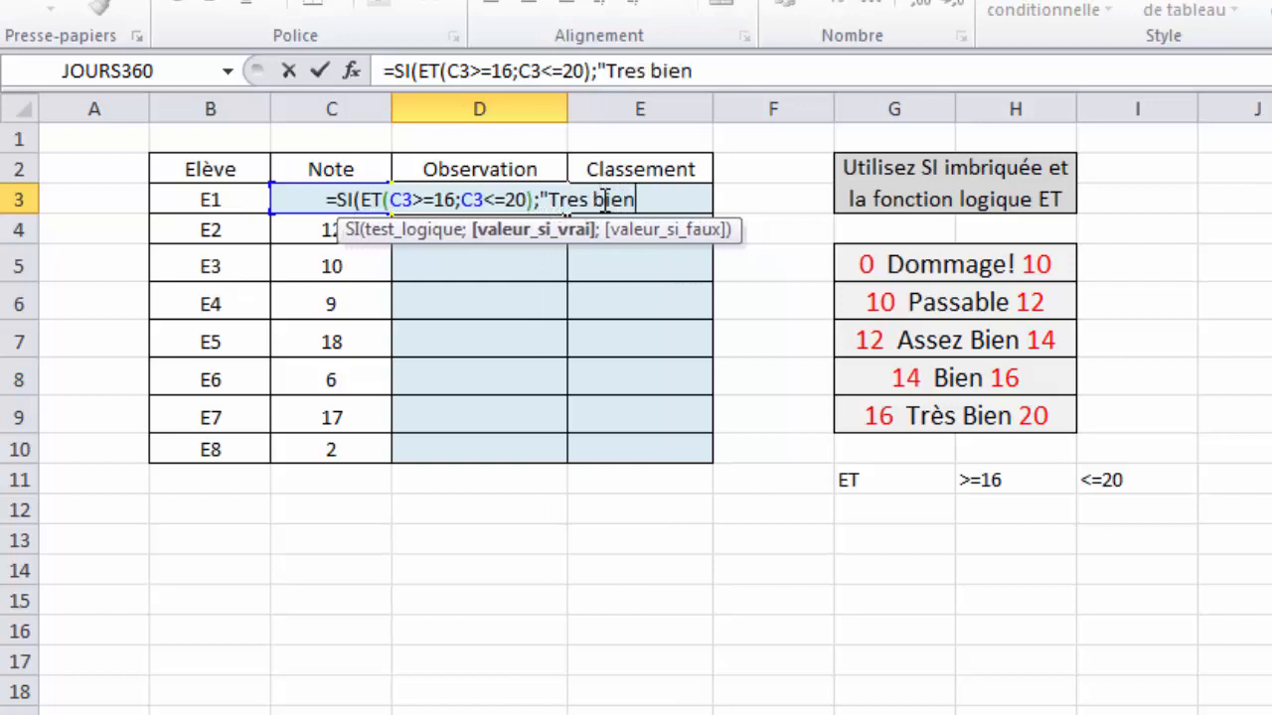
text(")
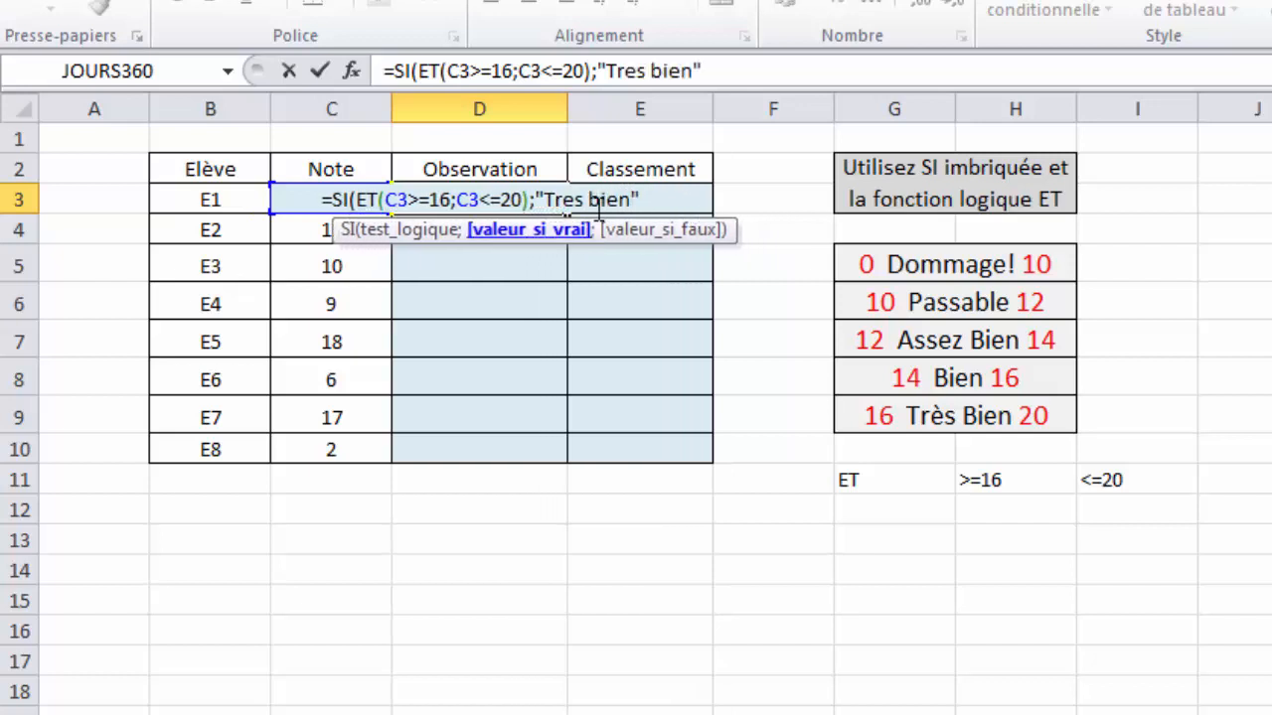
drag(643, 200, 331, 200)
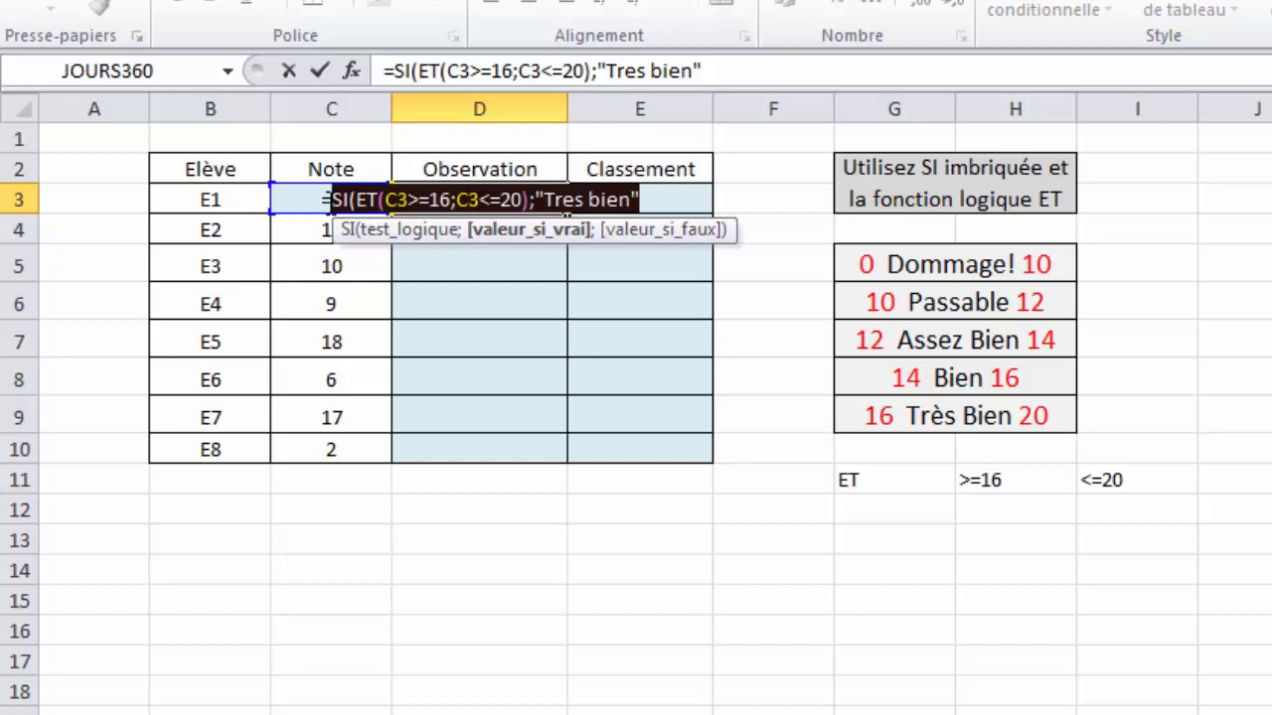
click(647, 195)
key(shift+Home)
click(600, 209)
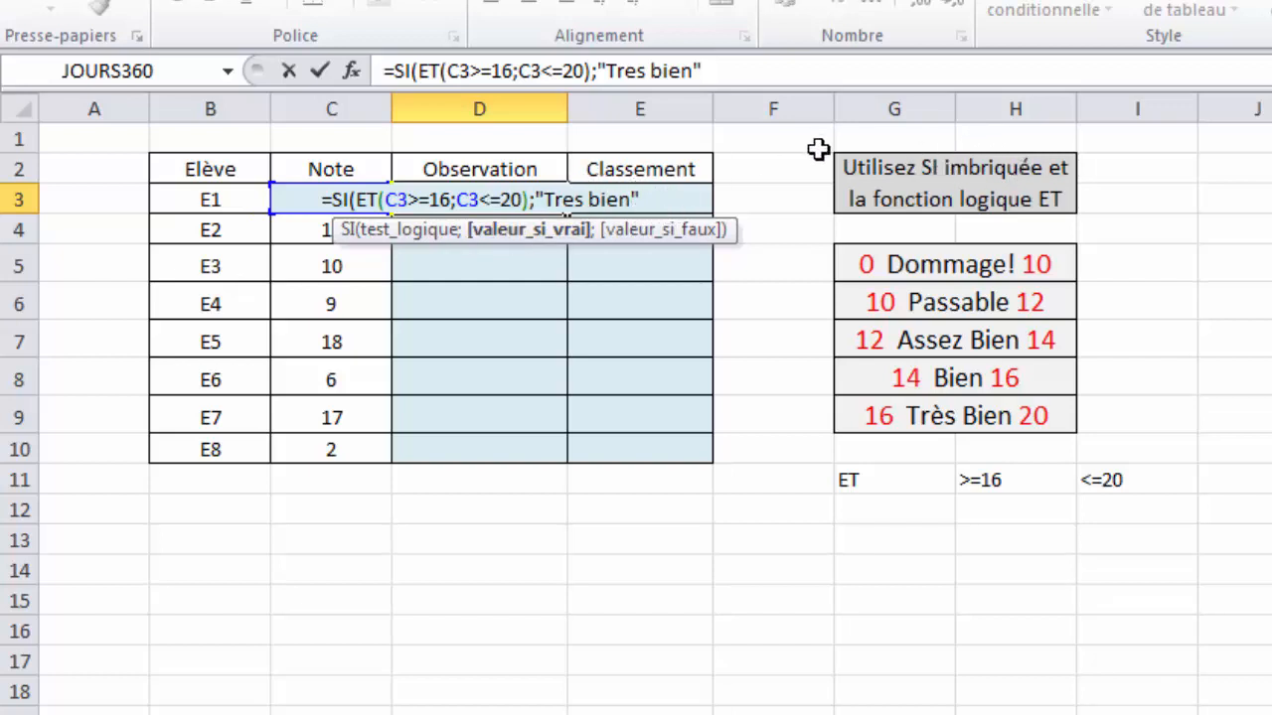
- Nest a second SI function as the value if false of the first SI in the D3 formula
text(;)
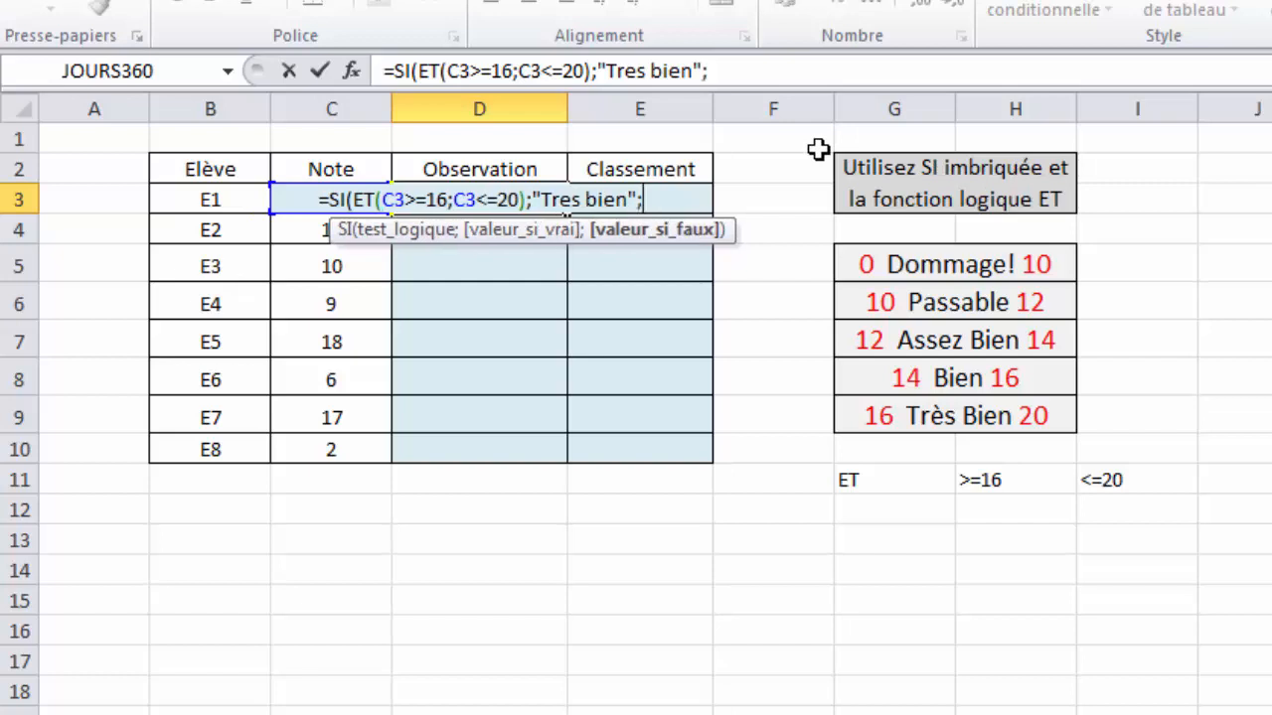
text(SI)
key(Escape)
key(BackSpace)
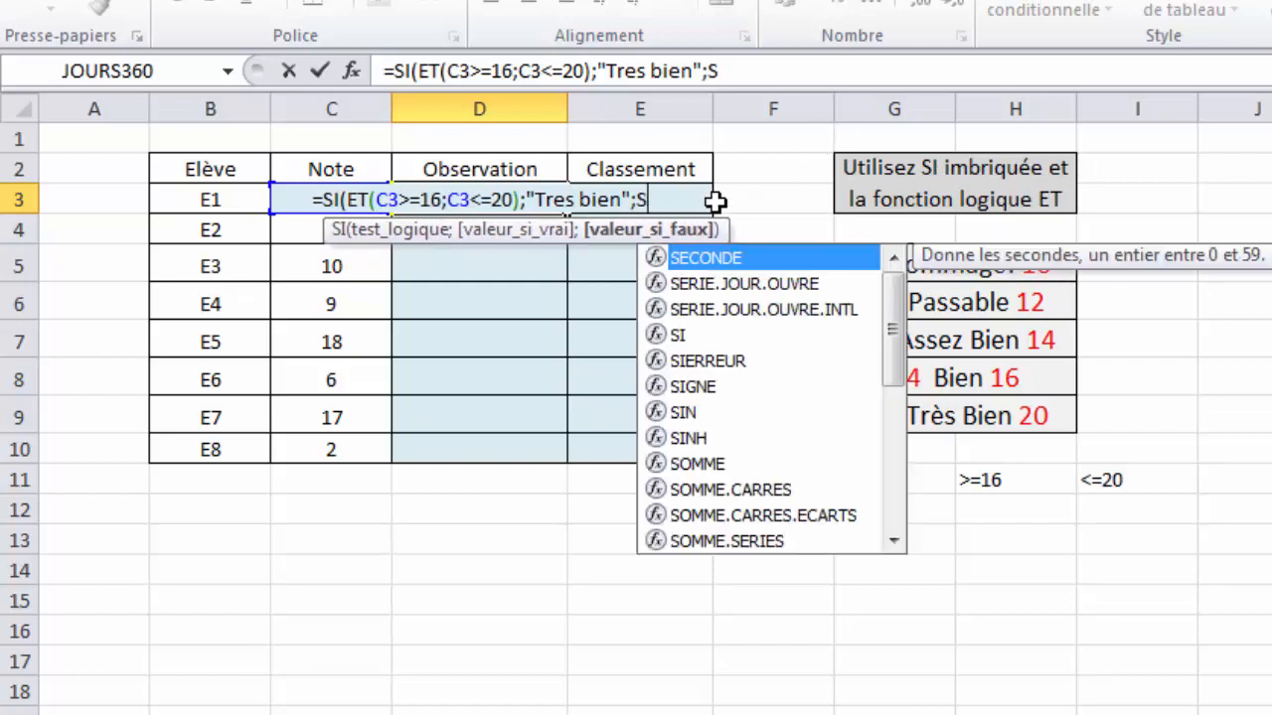
text(i)
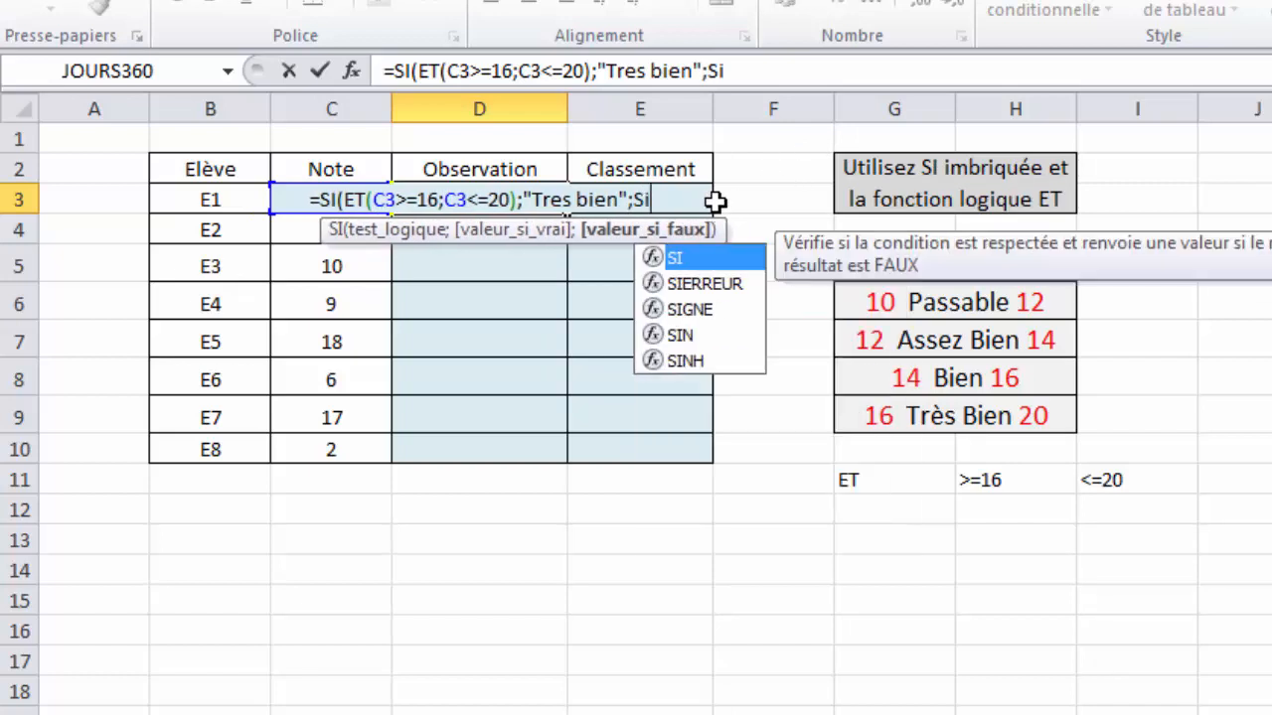
double_click(692, 260)
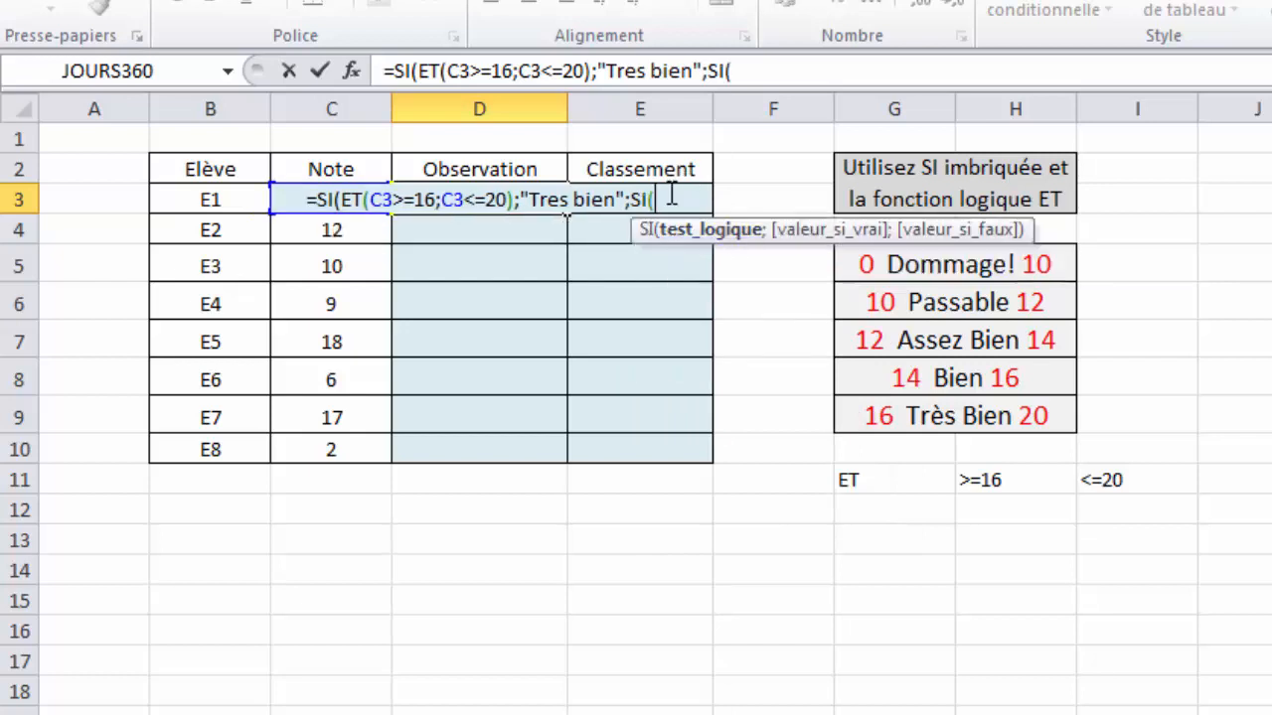
- Insert an ET function as the logical test of the second SI in the D3 formula
text(ET)
key(Escape)
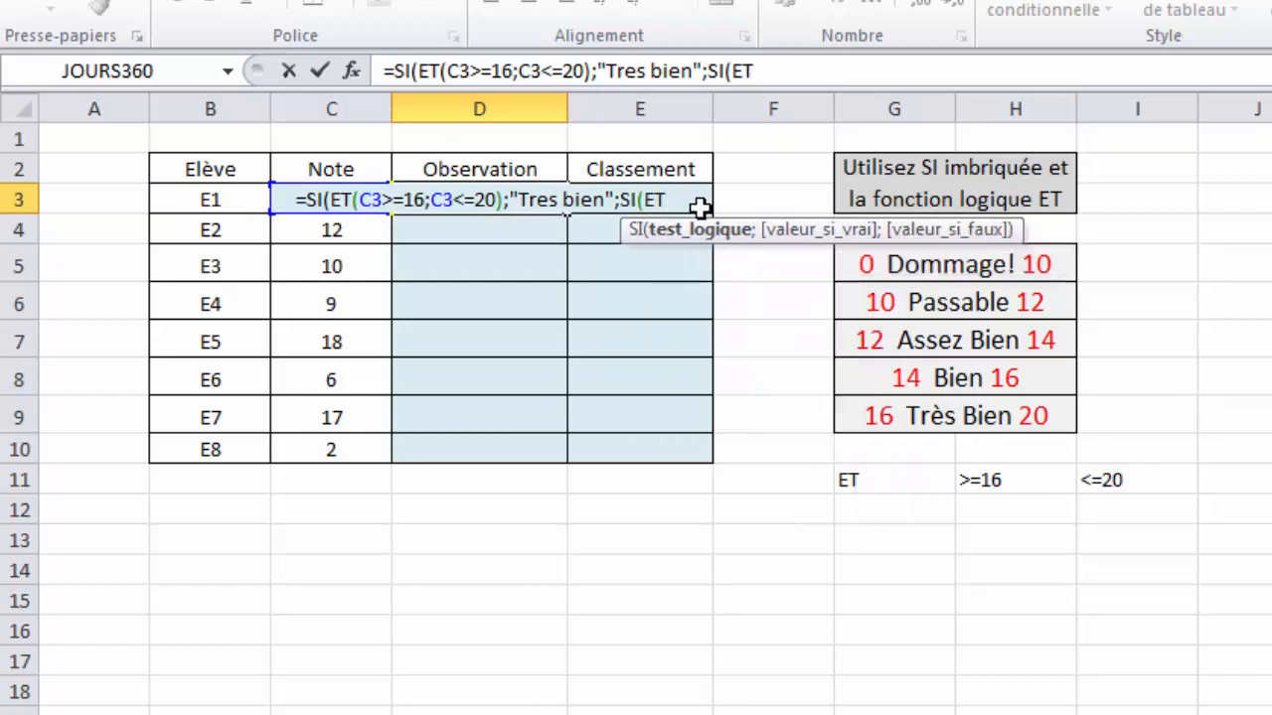
key(BackSpace)
key(Escape)
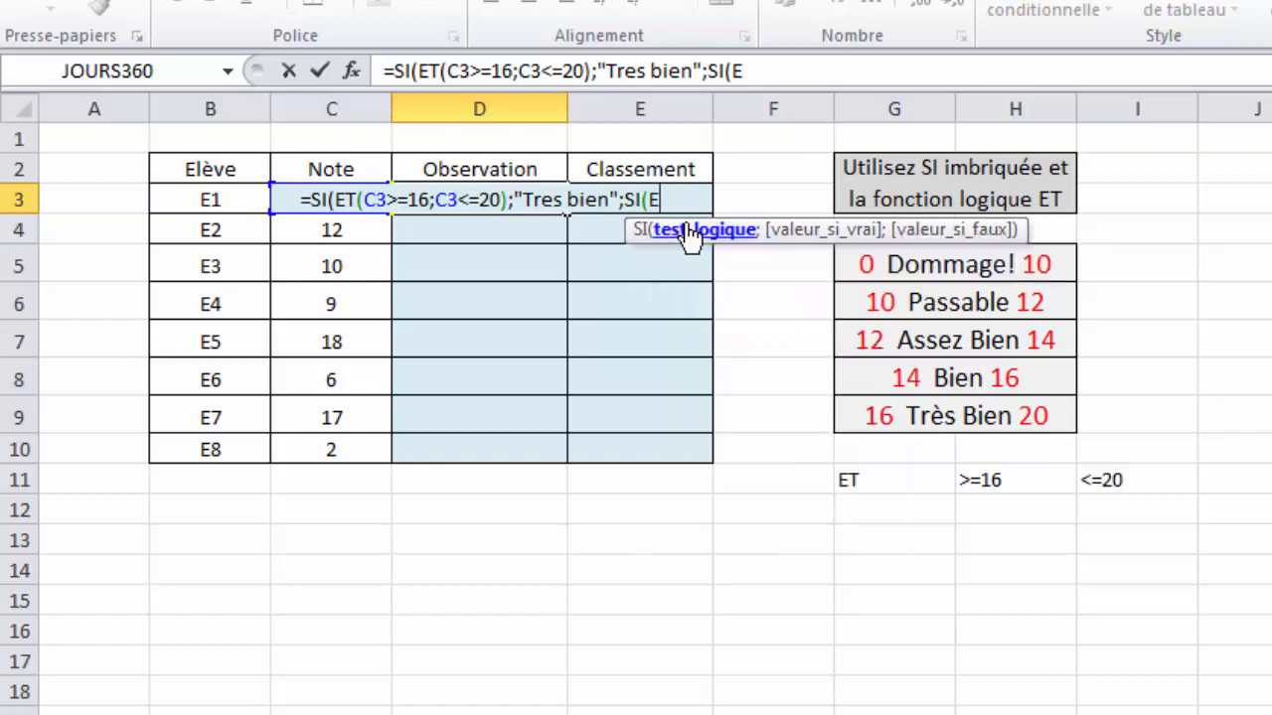
text(T)
double_click(689, 260)
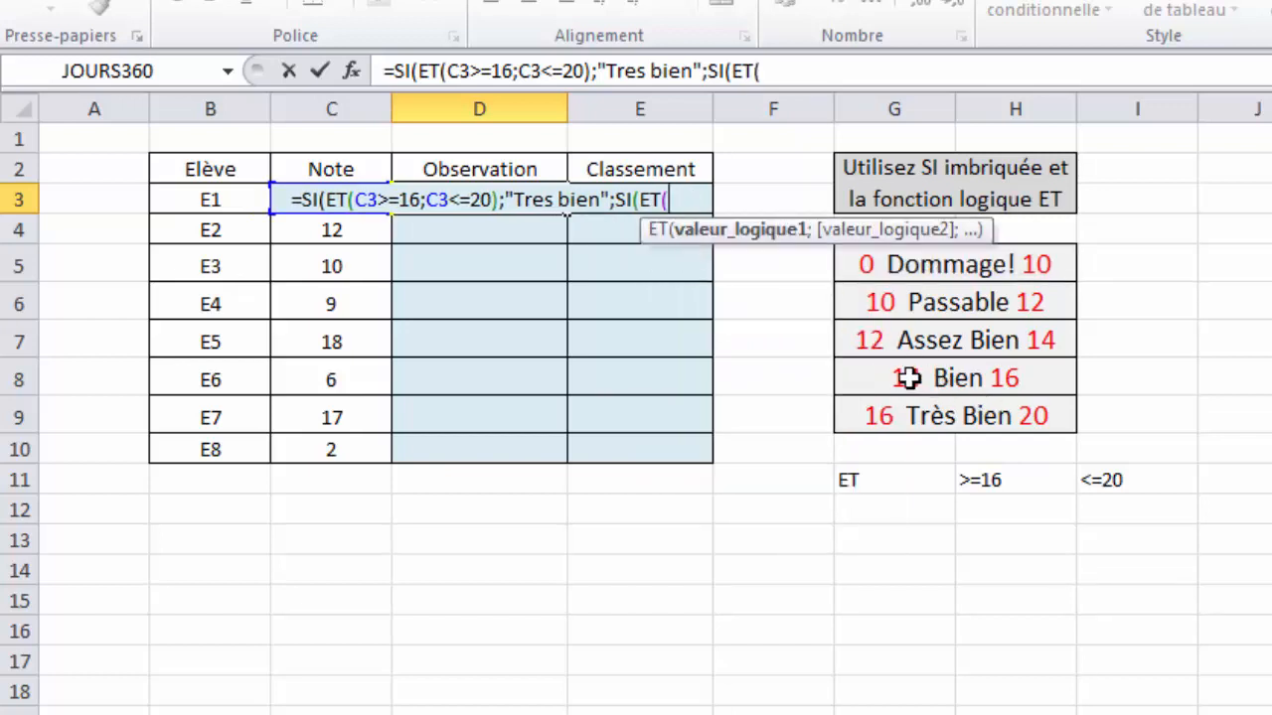
- Enter C3>=14 as the first condition of the second ET function, followed by a semicolon separator
click(313, 229)
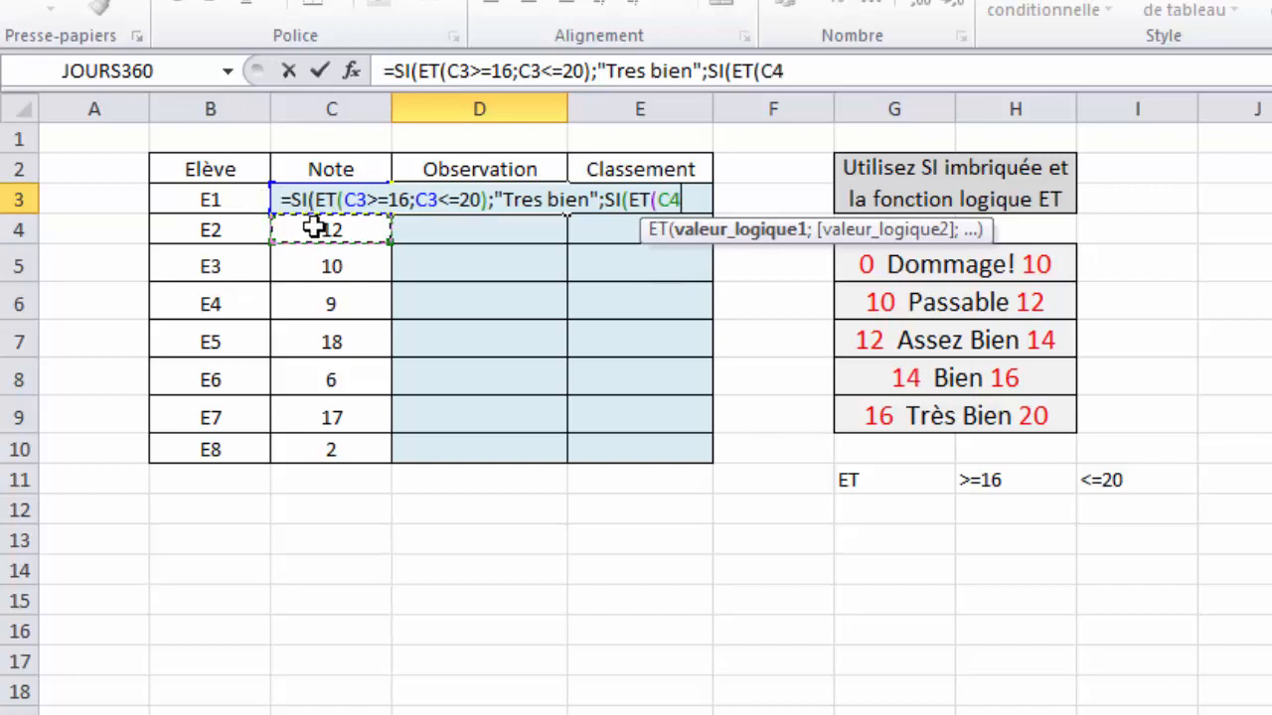
key(Up)
text(>)
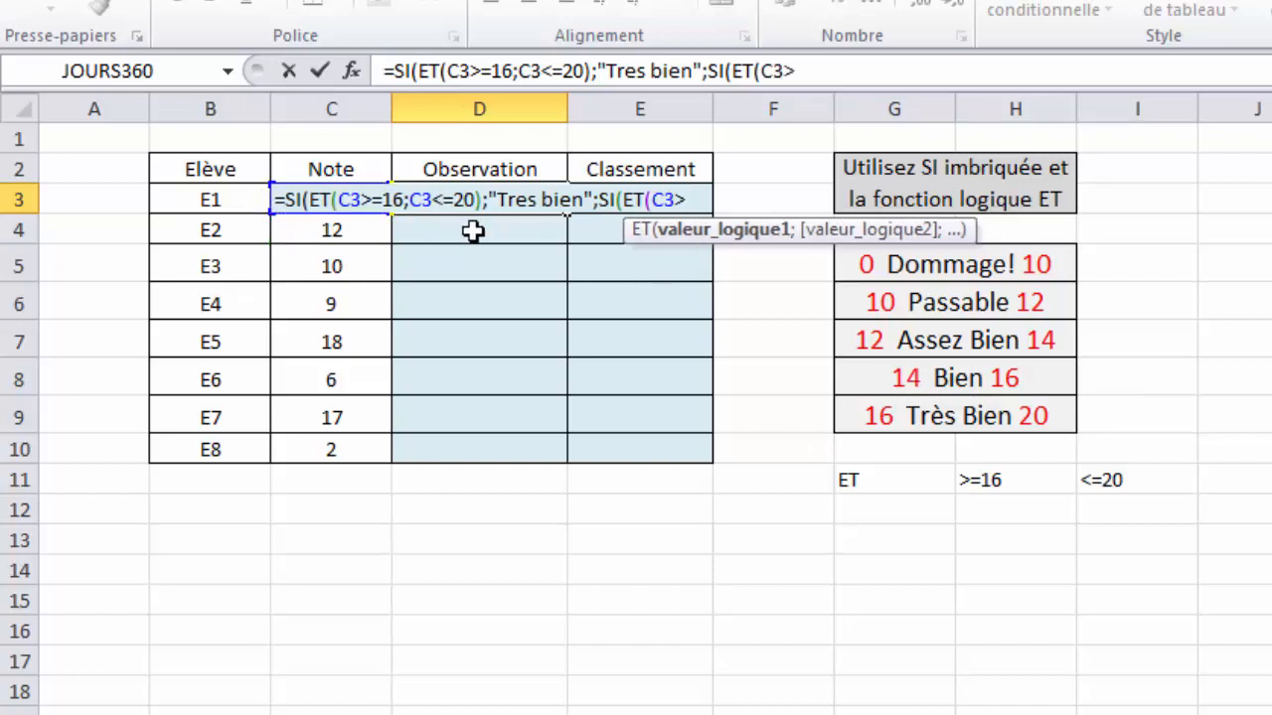
text(=14)
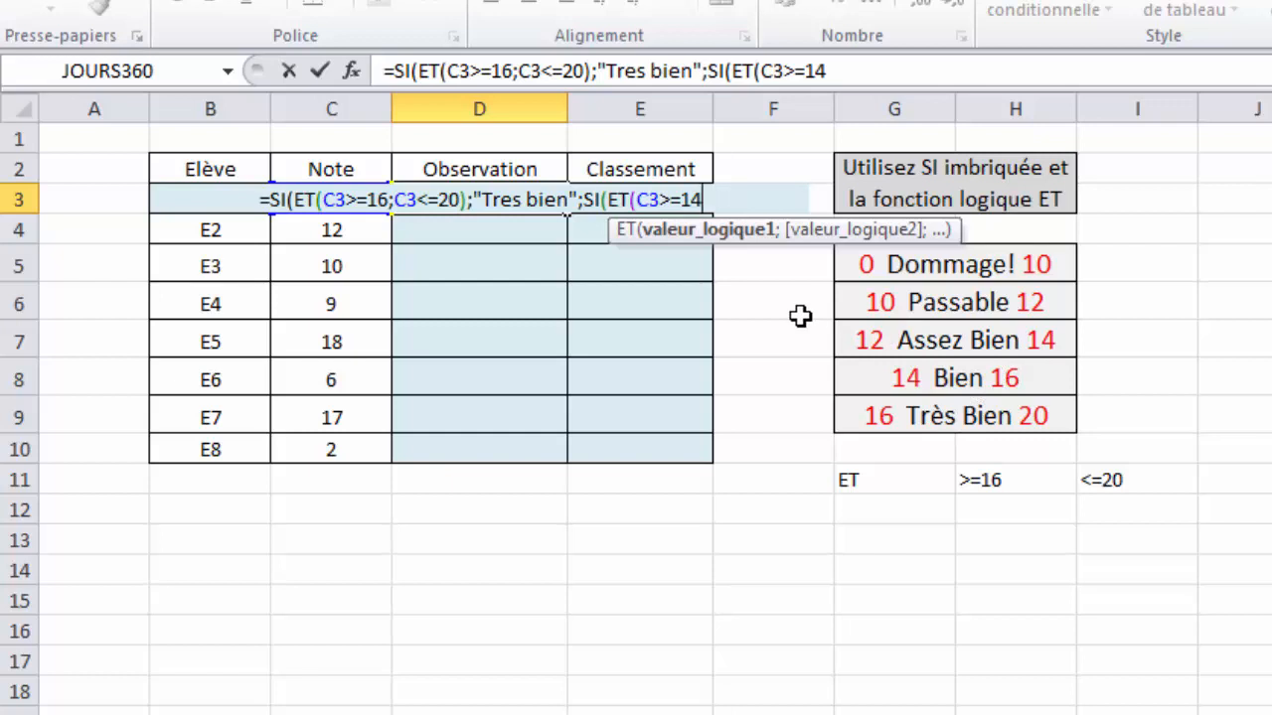
text(,)
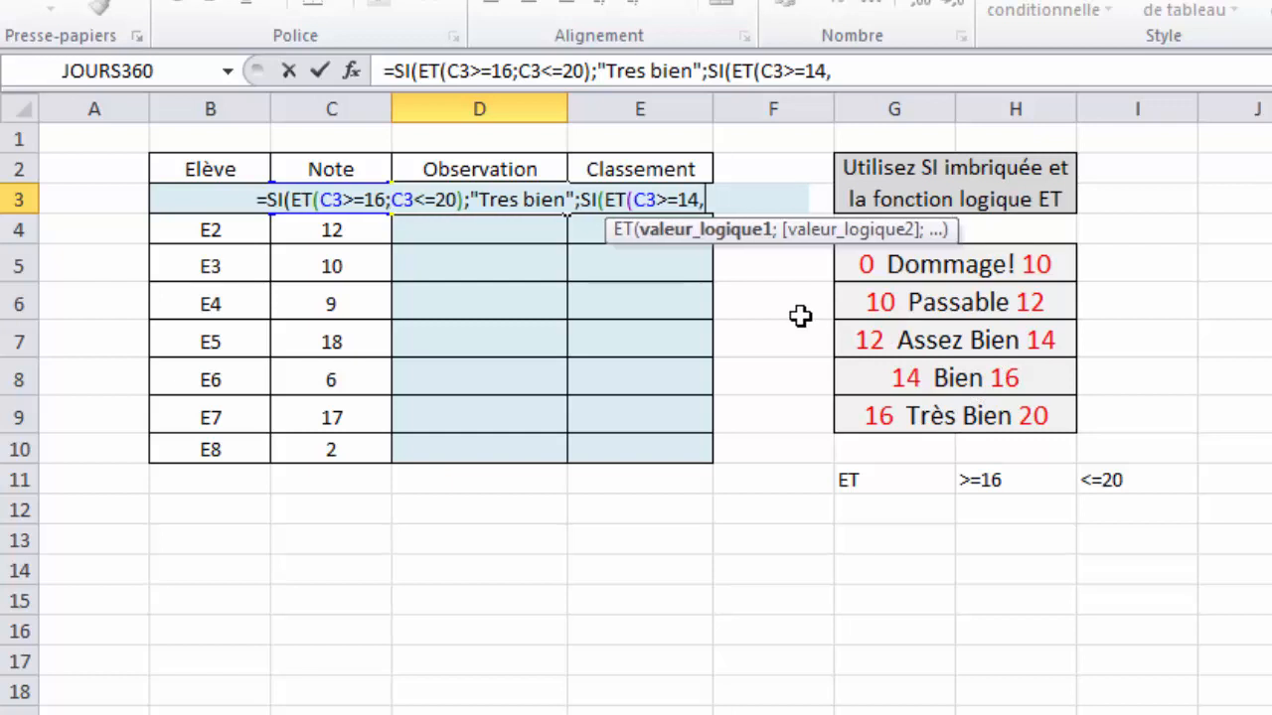
key(BackSpace)
text(,)
key(BackSpace)
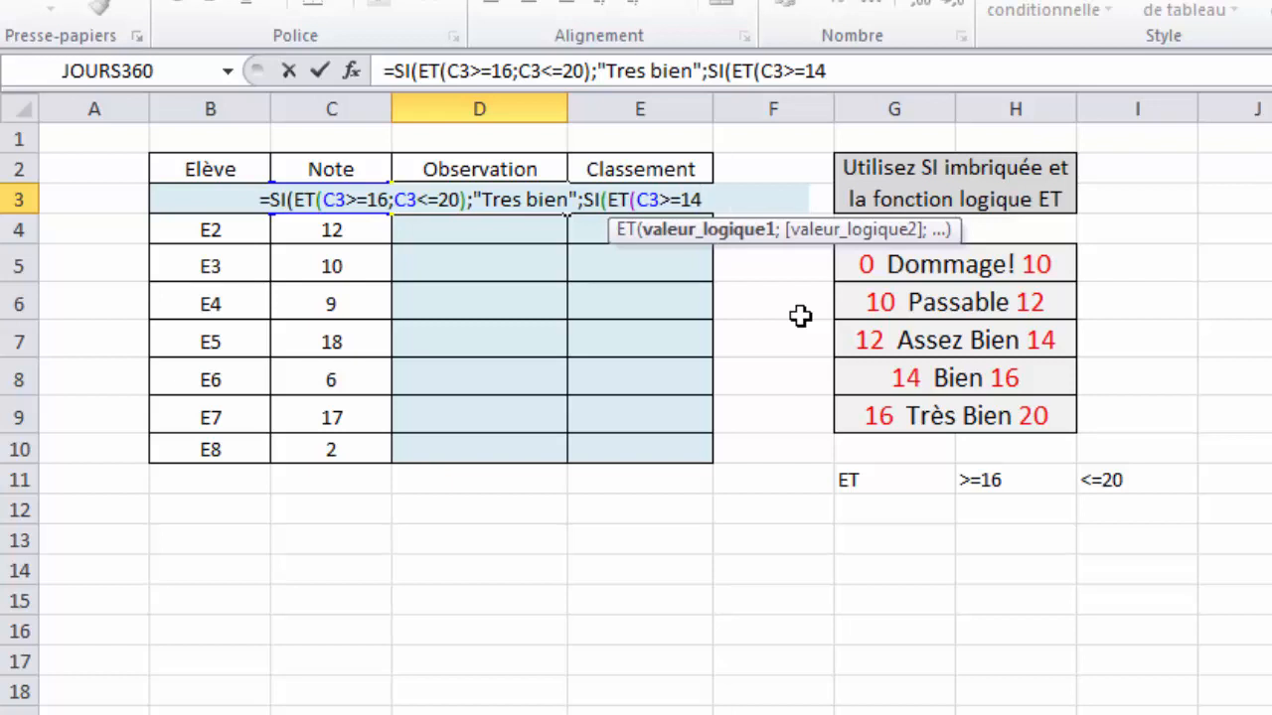
text(;)
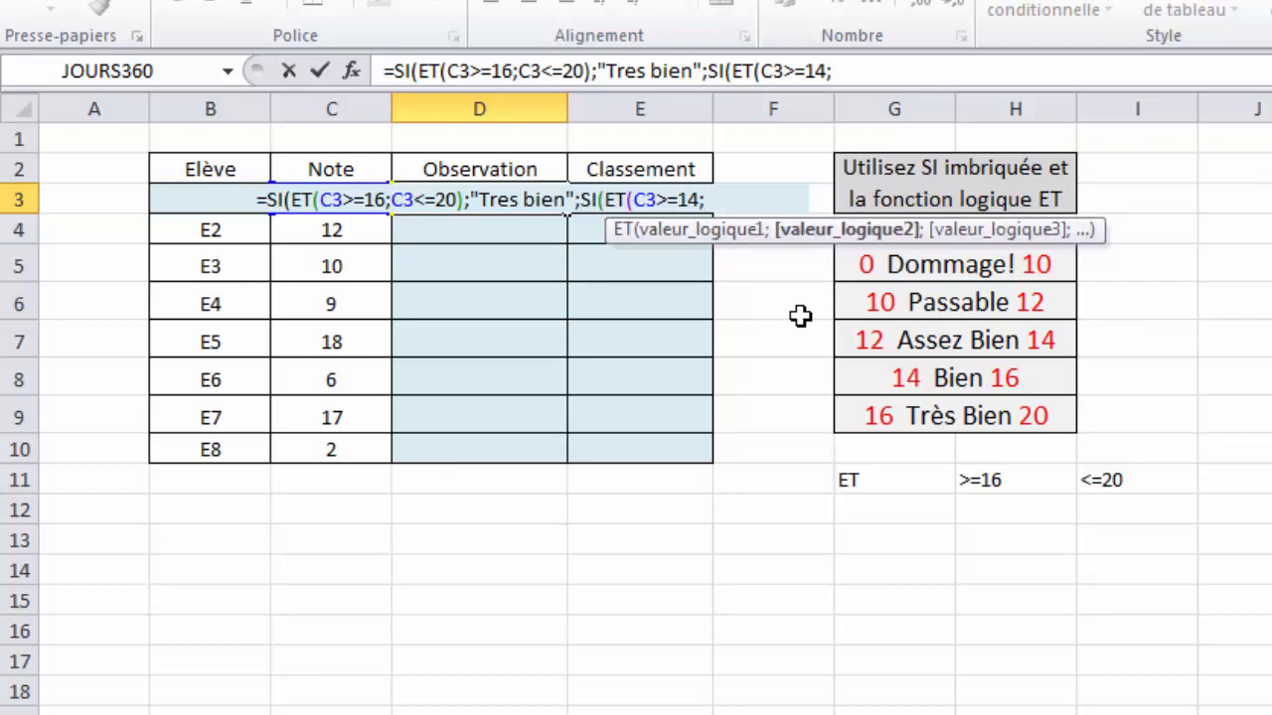
- Enter C3<16 as the second condition and close the second ET function in the D3 formula
click(338, 233)
key(Up)
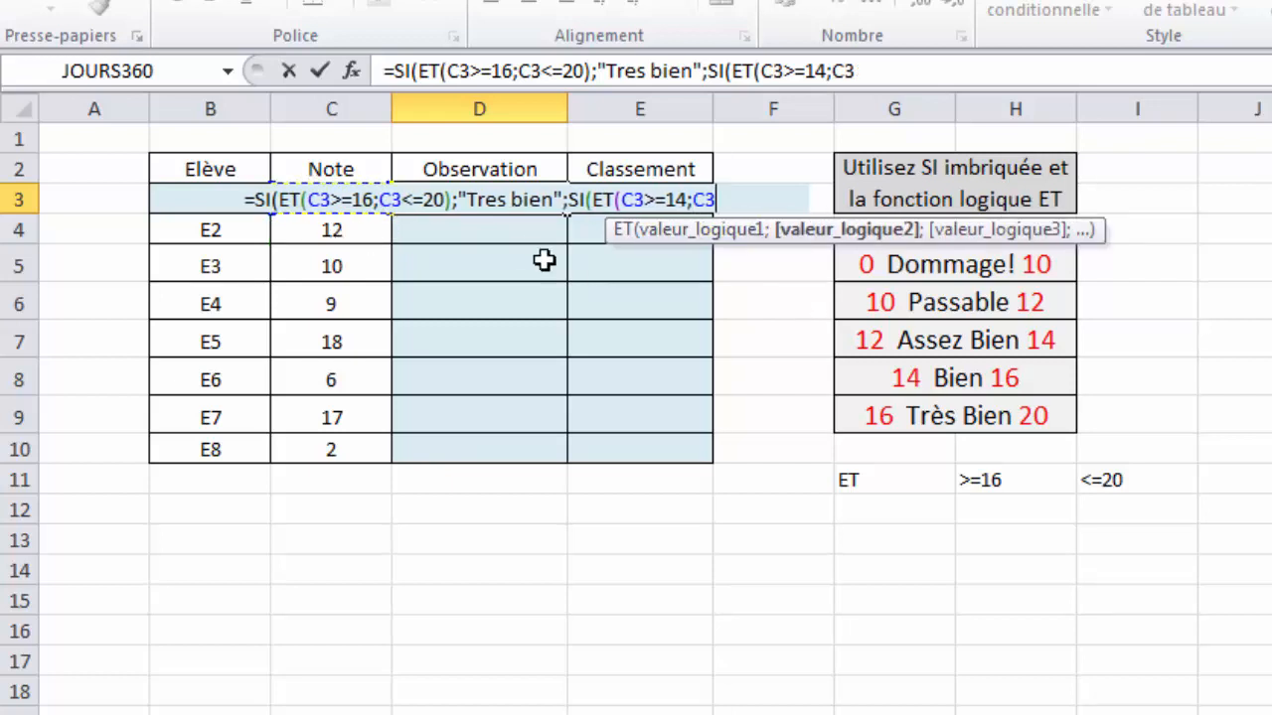
text(<)
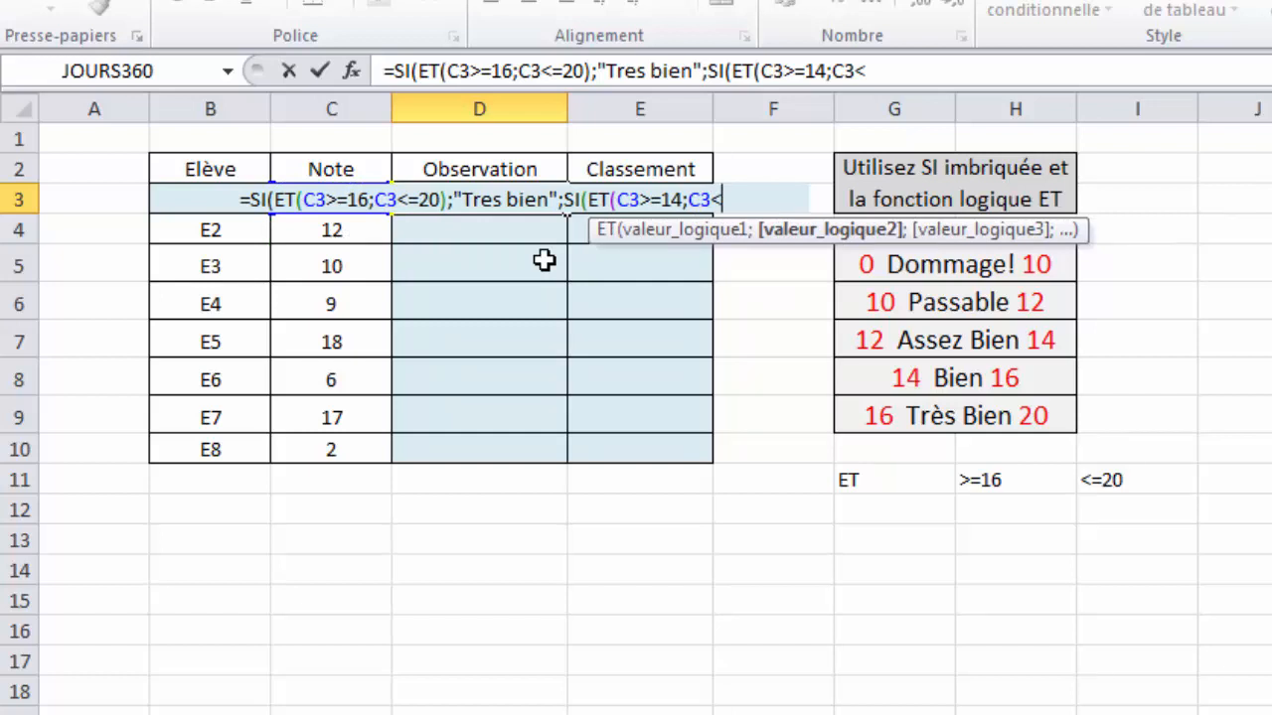
text(16)
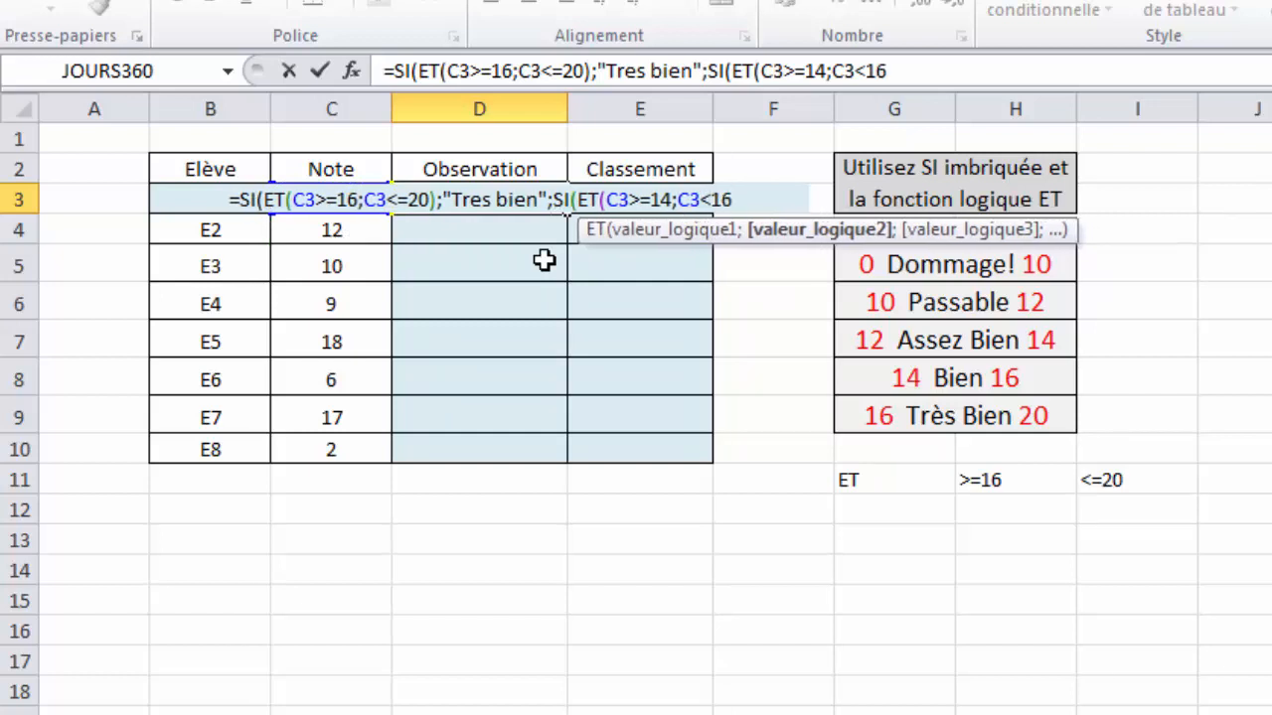
text())
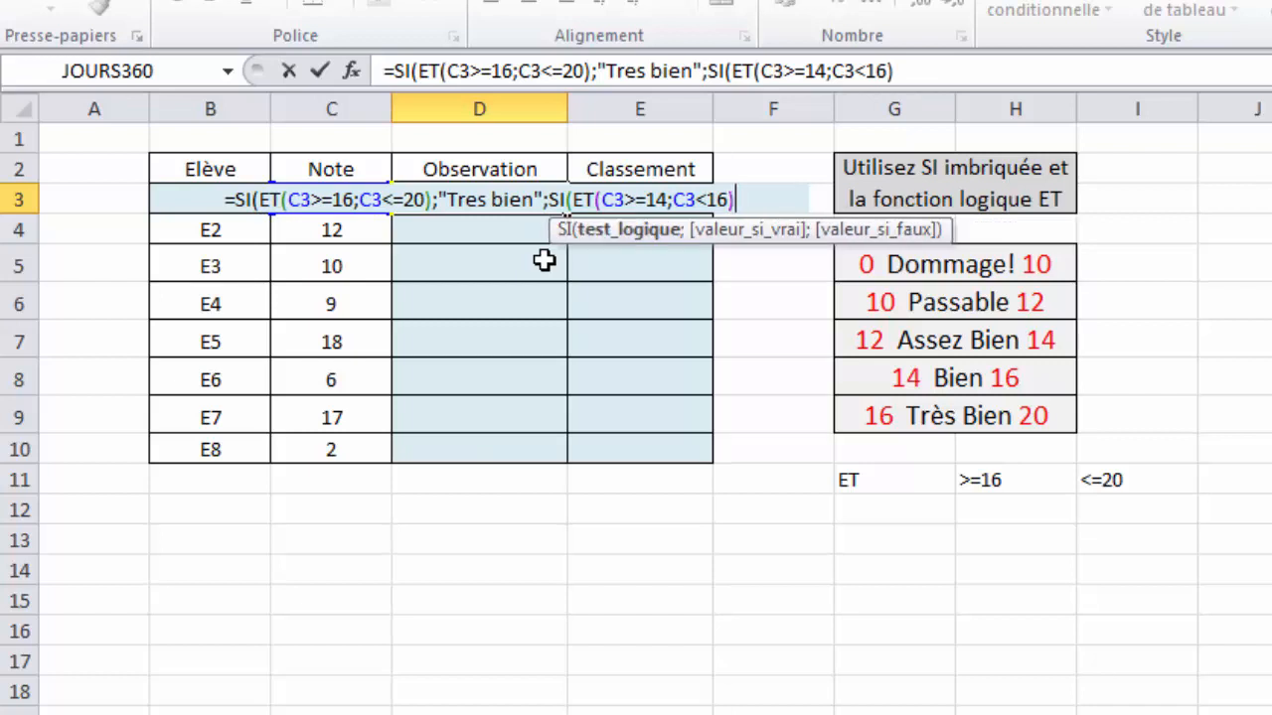
- Enter "Bien" as the value if true of the second SI function, followed by a semicolon separator
text(;)
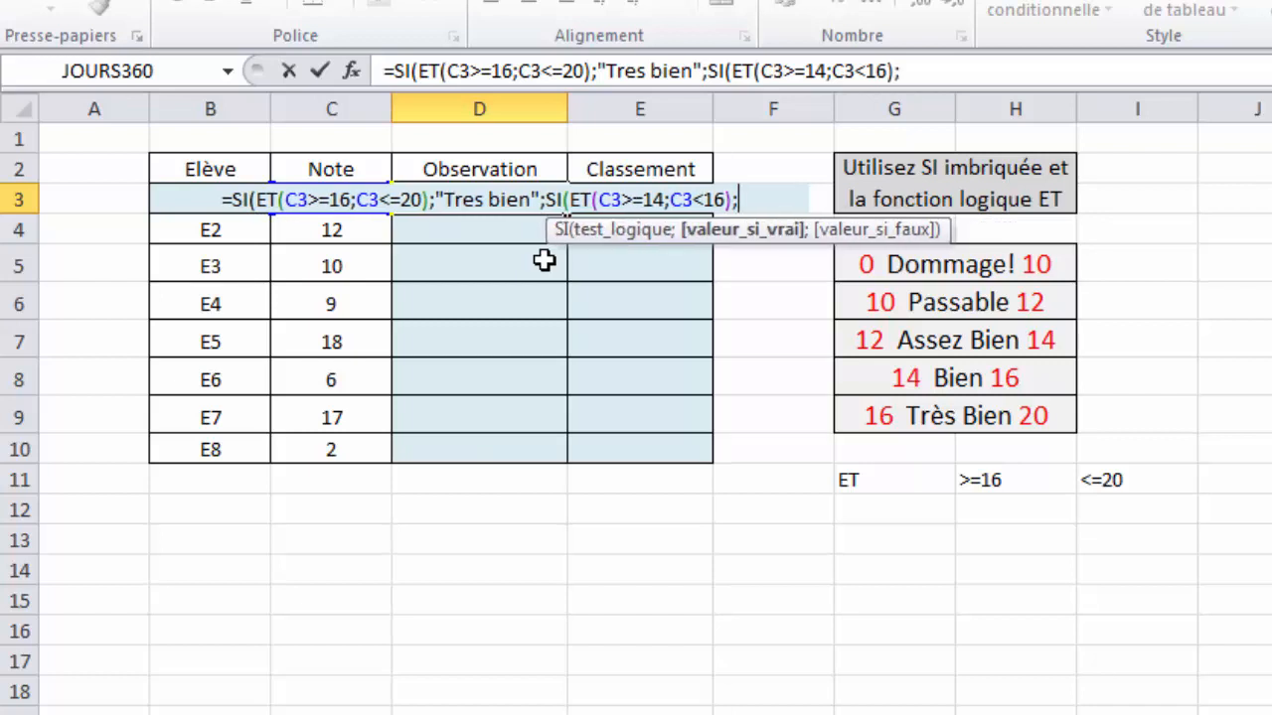
text("Bien")
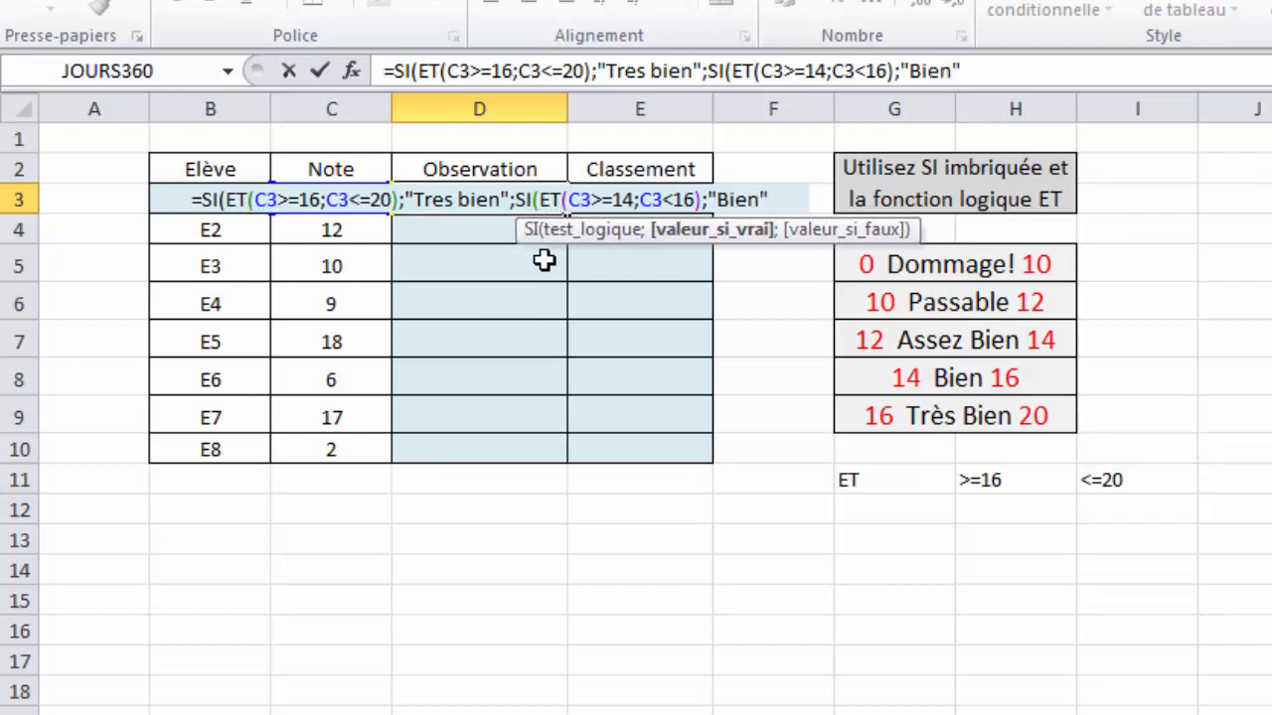
text(;)
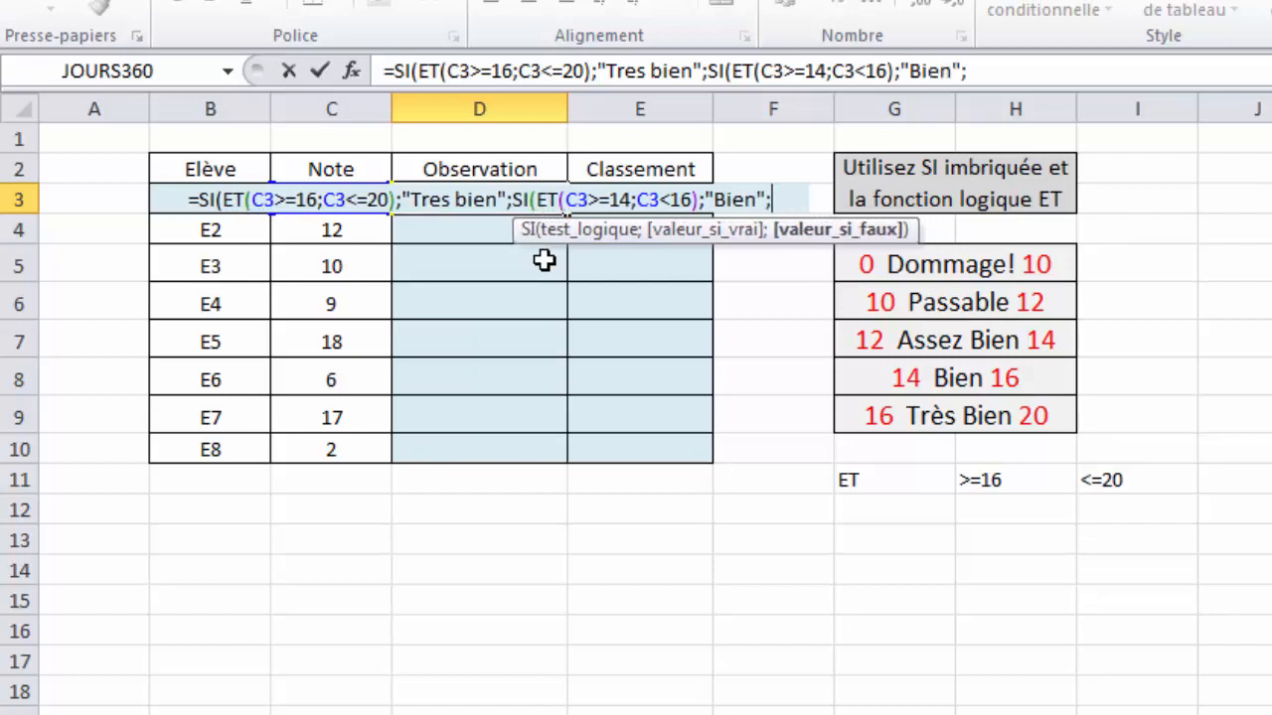
- Nest a third SI function as the second SI's value if false, with an ET function as its logical test
text(si)
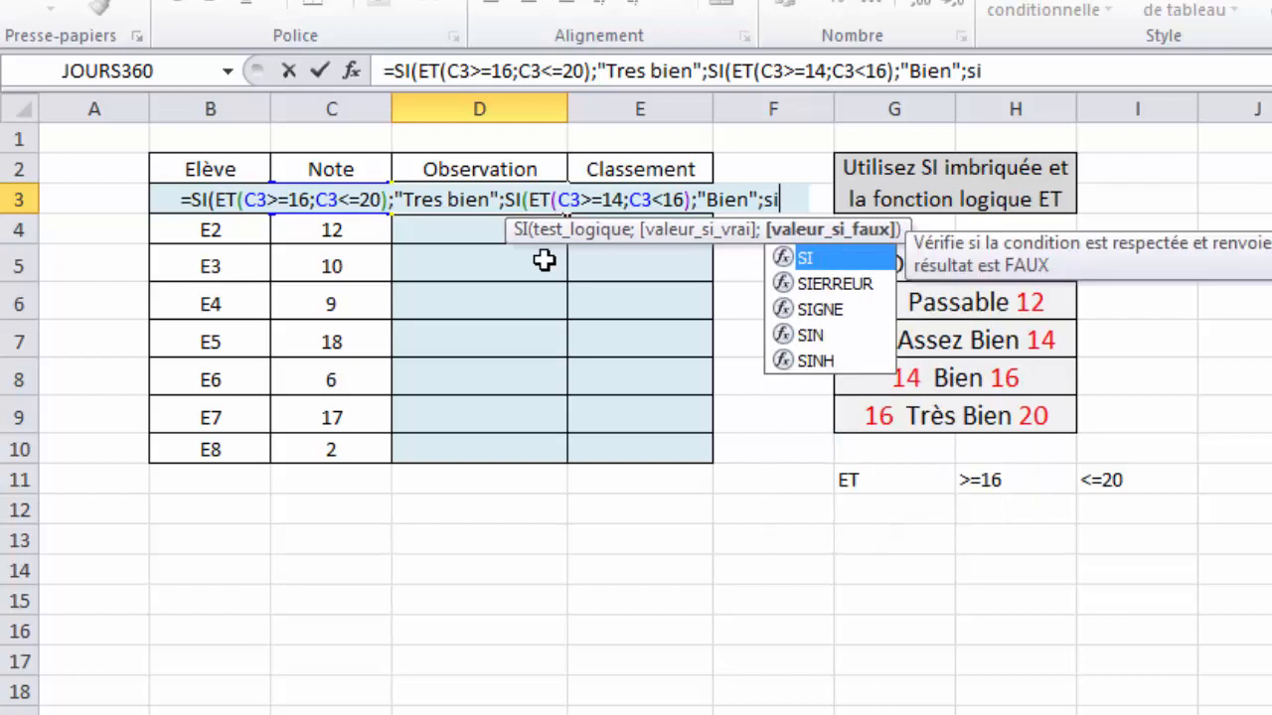
double_click(806, 260)
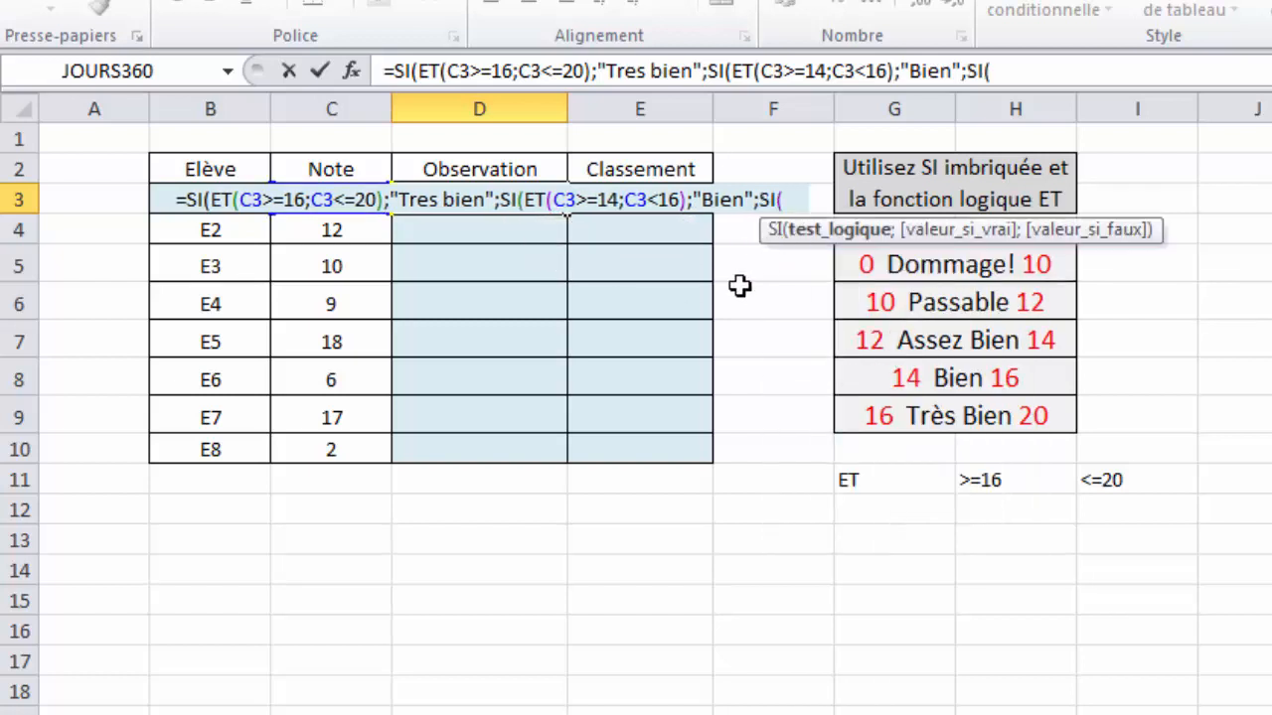
text(ET)
key(BackSpace)
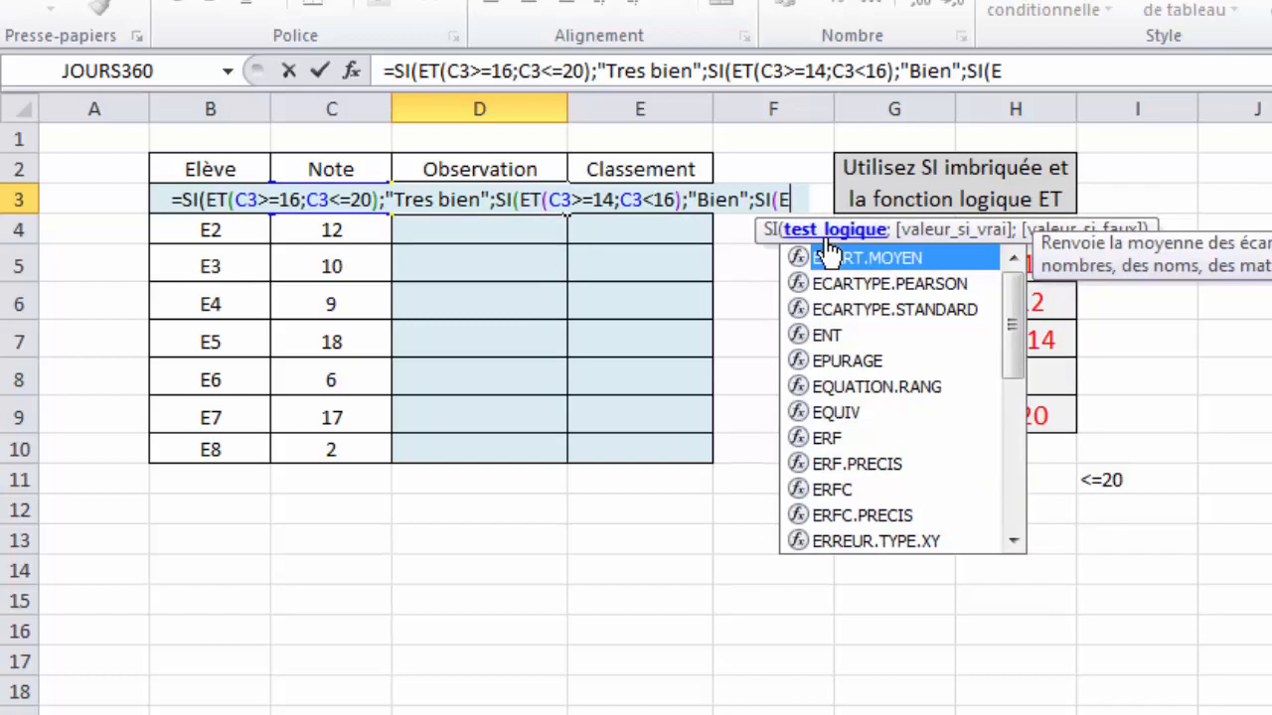
text(T)
click(832, 240)
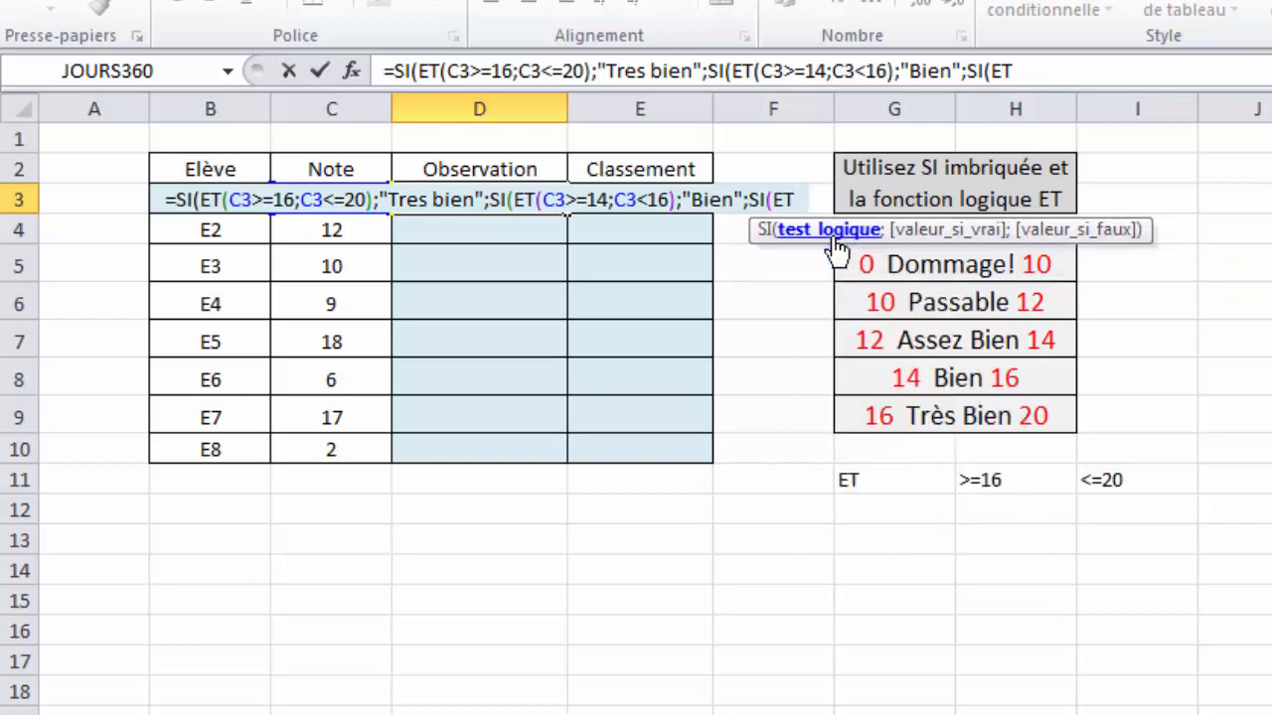
key(BackSpace)
text(T)
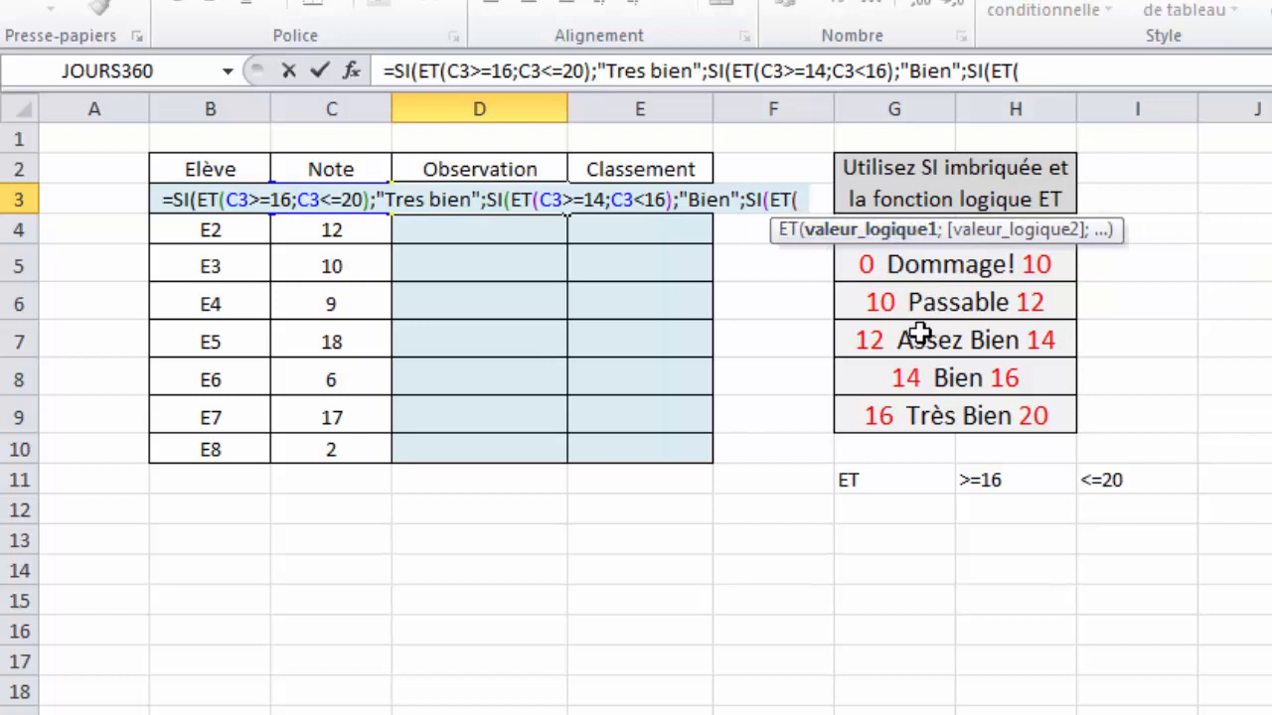
- Enter C3>=12 as the first condition of the third ET function, followed by a semicolon separator
click(308, 232)
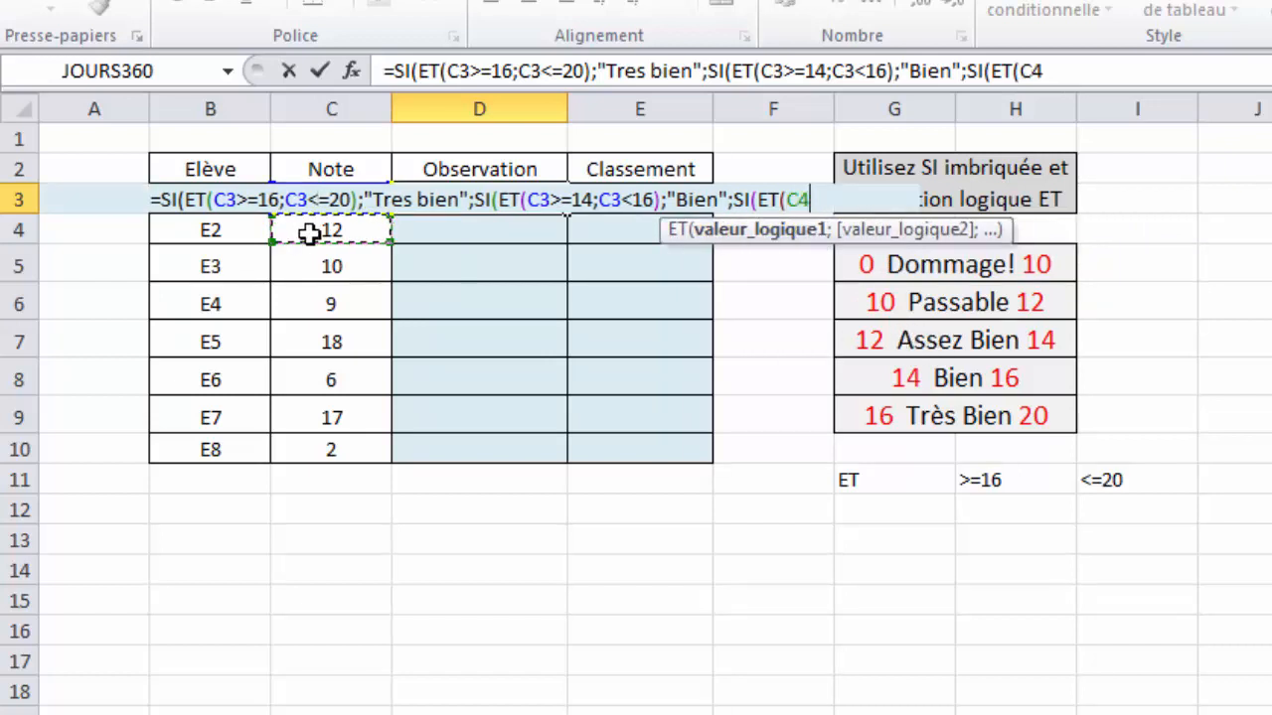
key(Up)
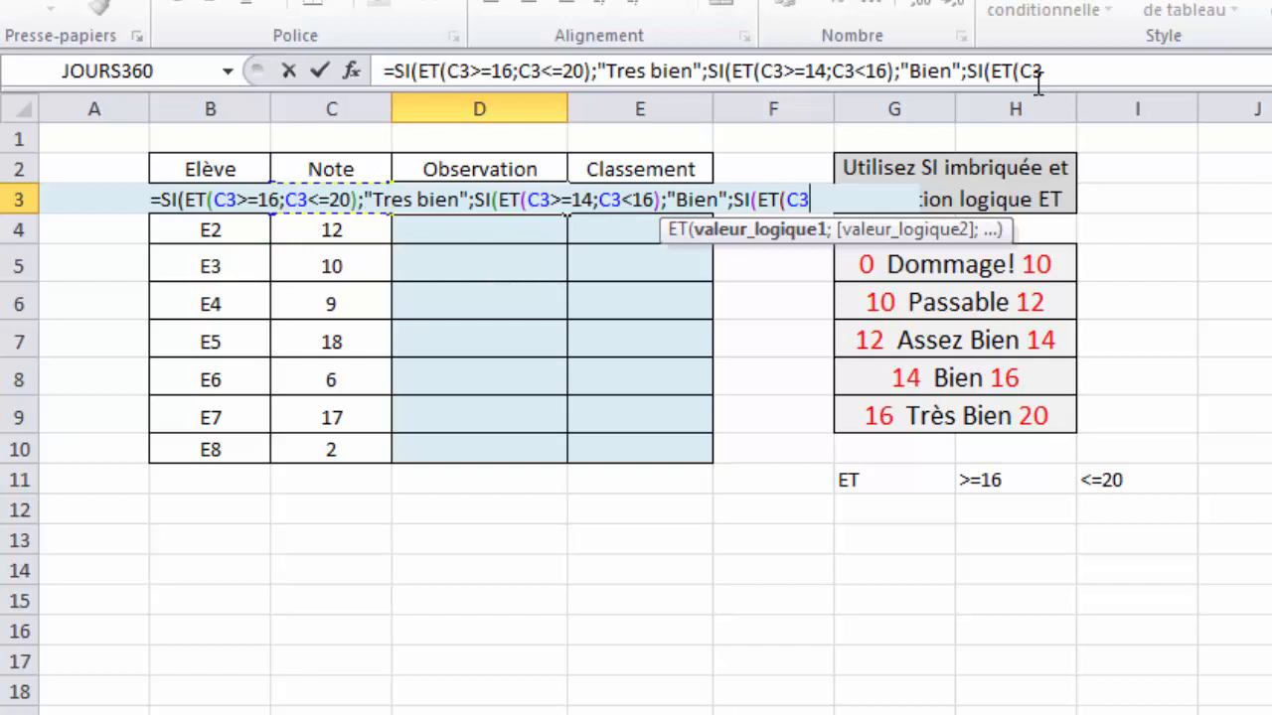
click(1087, 66)
text(>)
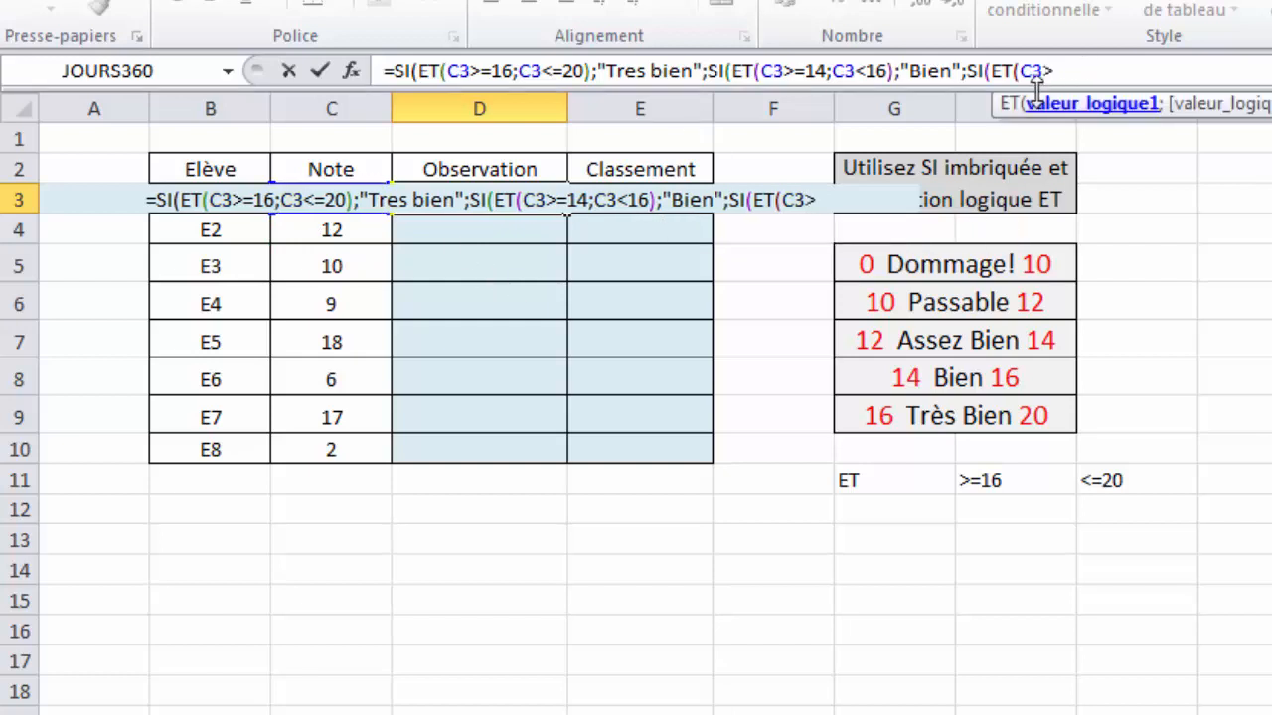
text(=)
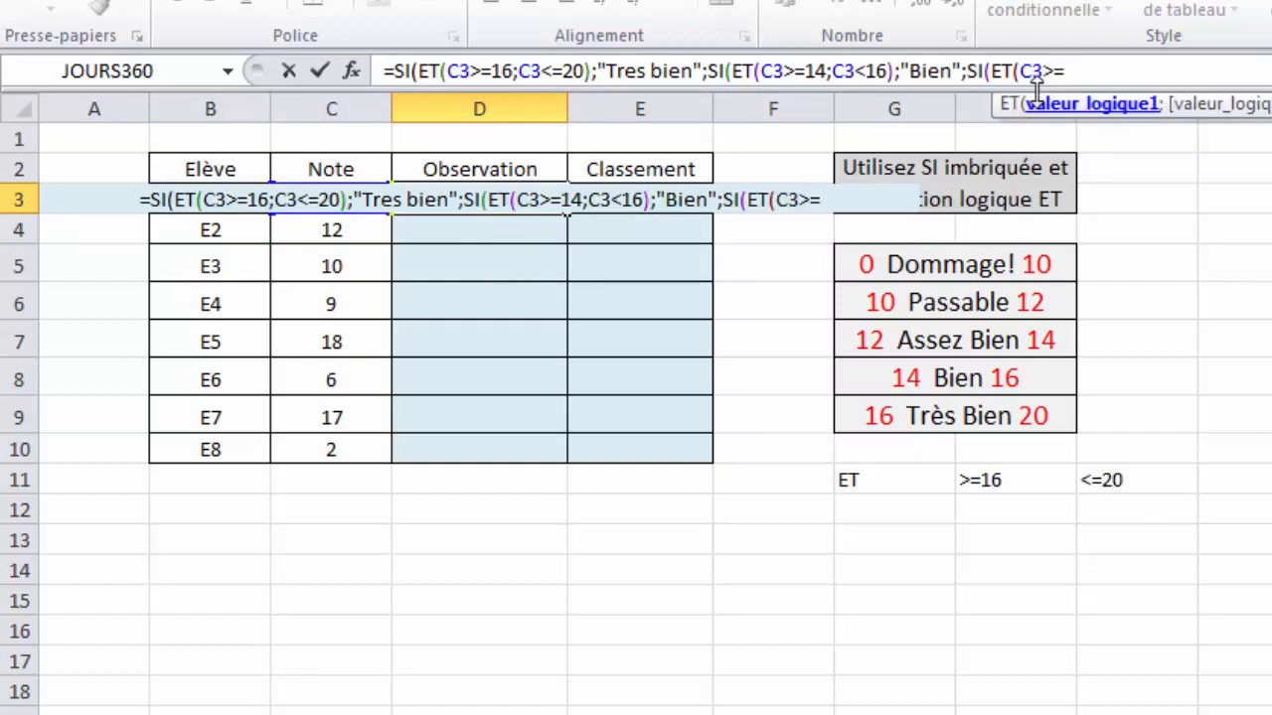
text(12;)
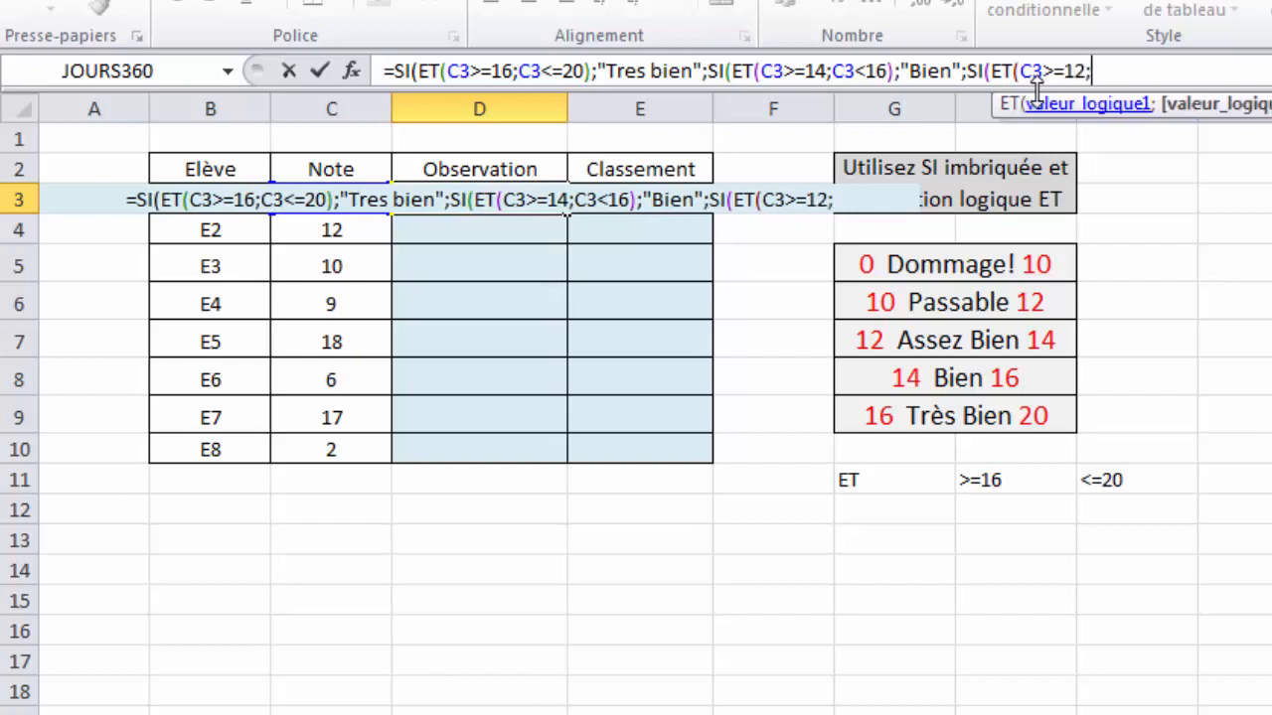
- Enter C3<14 as the second condition, close the third ET function and add a semicolon separator
text(C3)
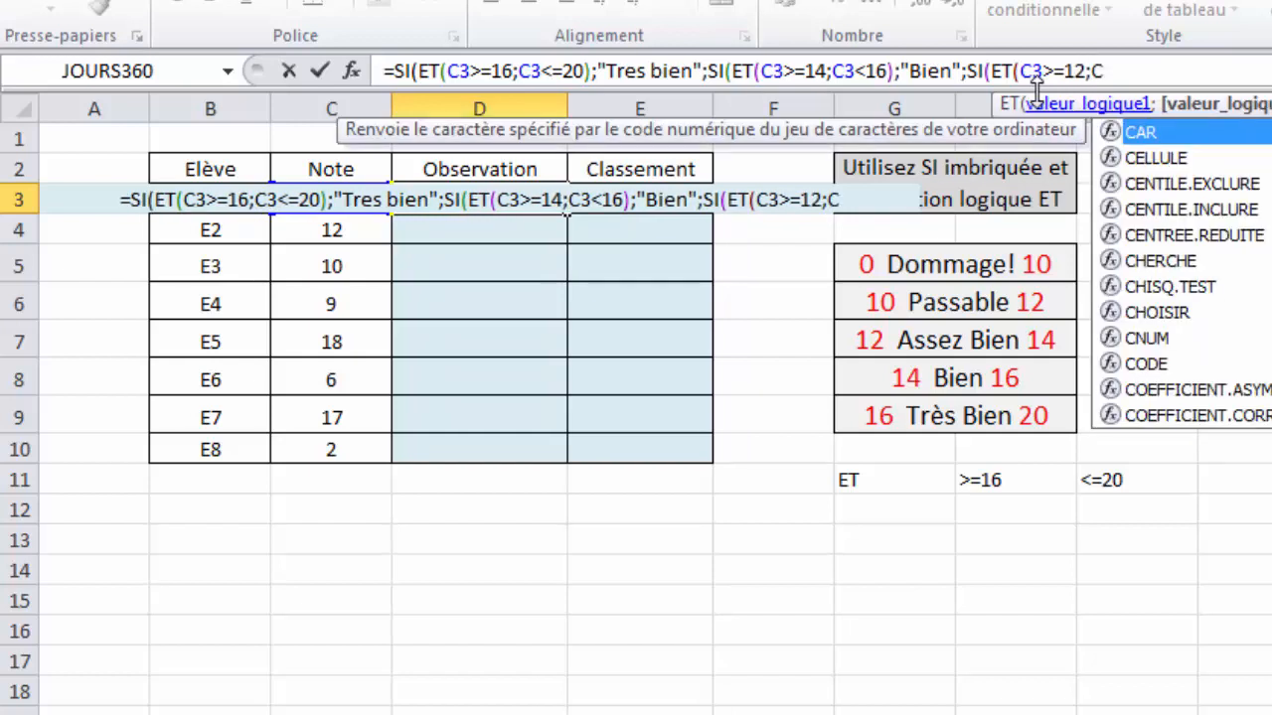
text(<)
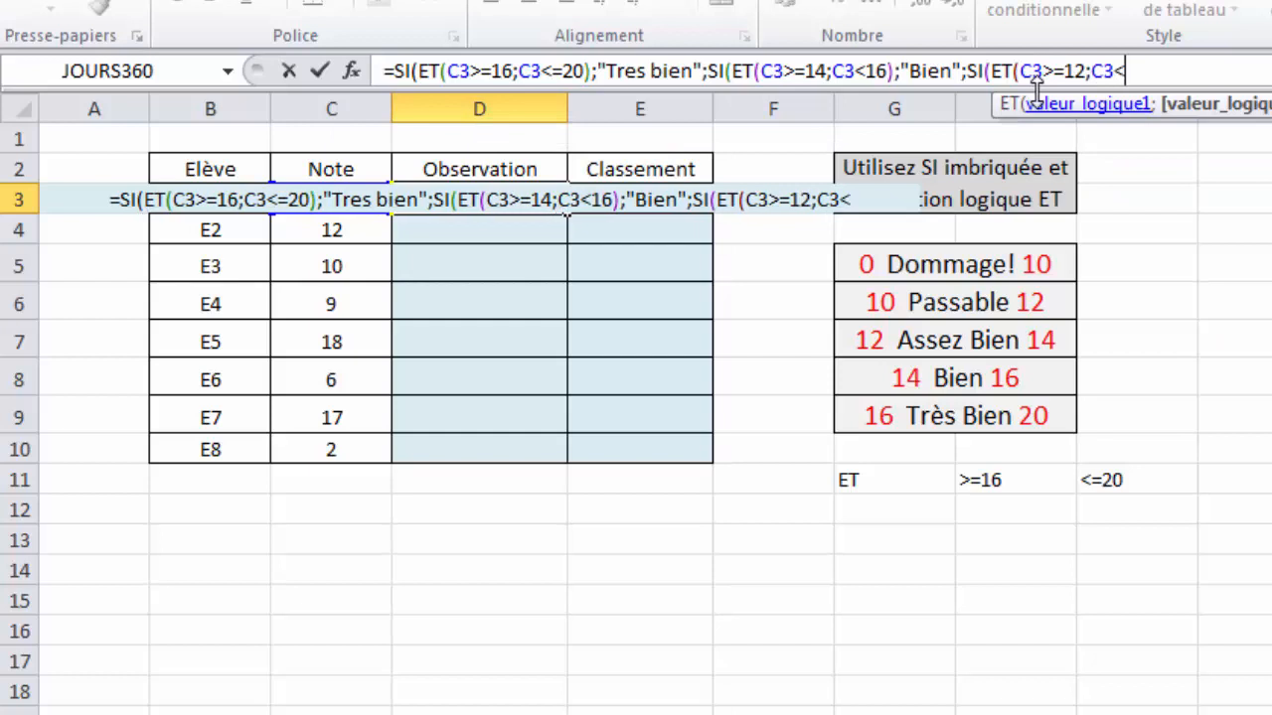
text(14)
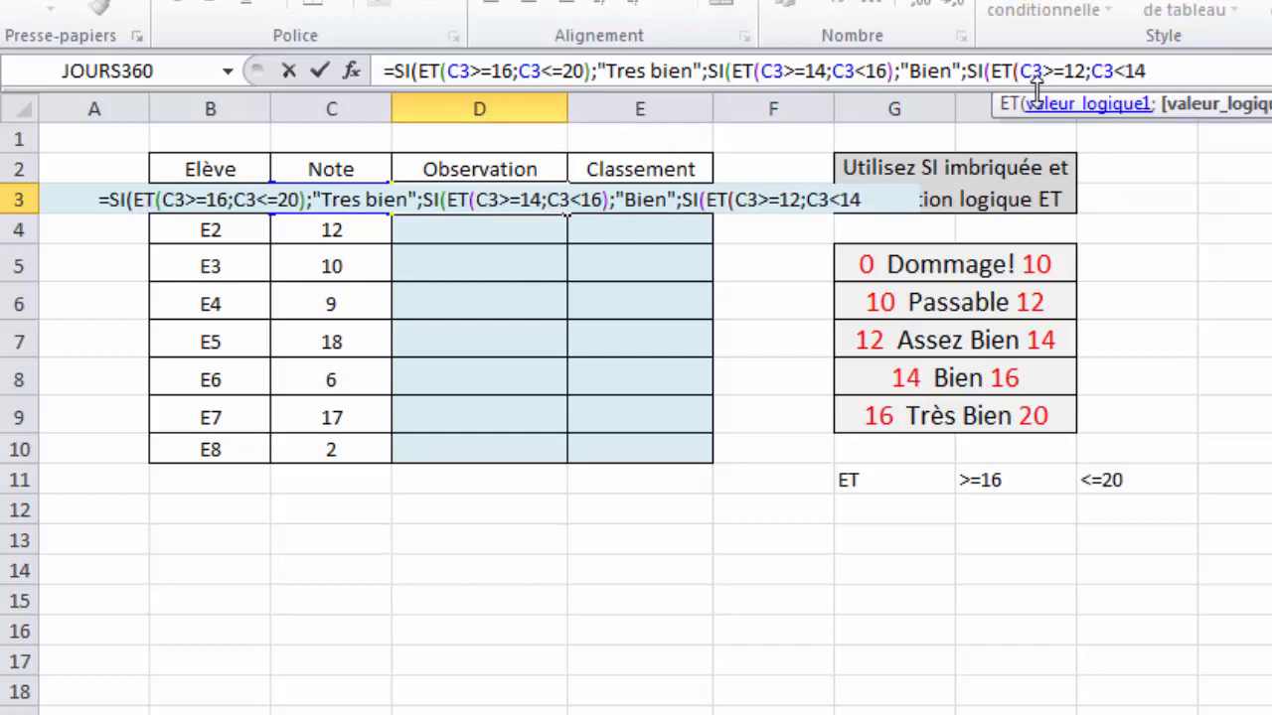
text();)
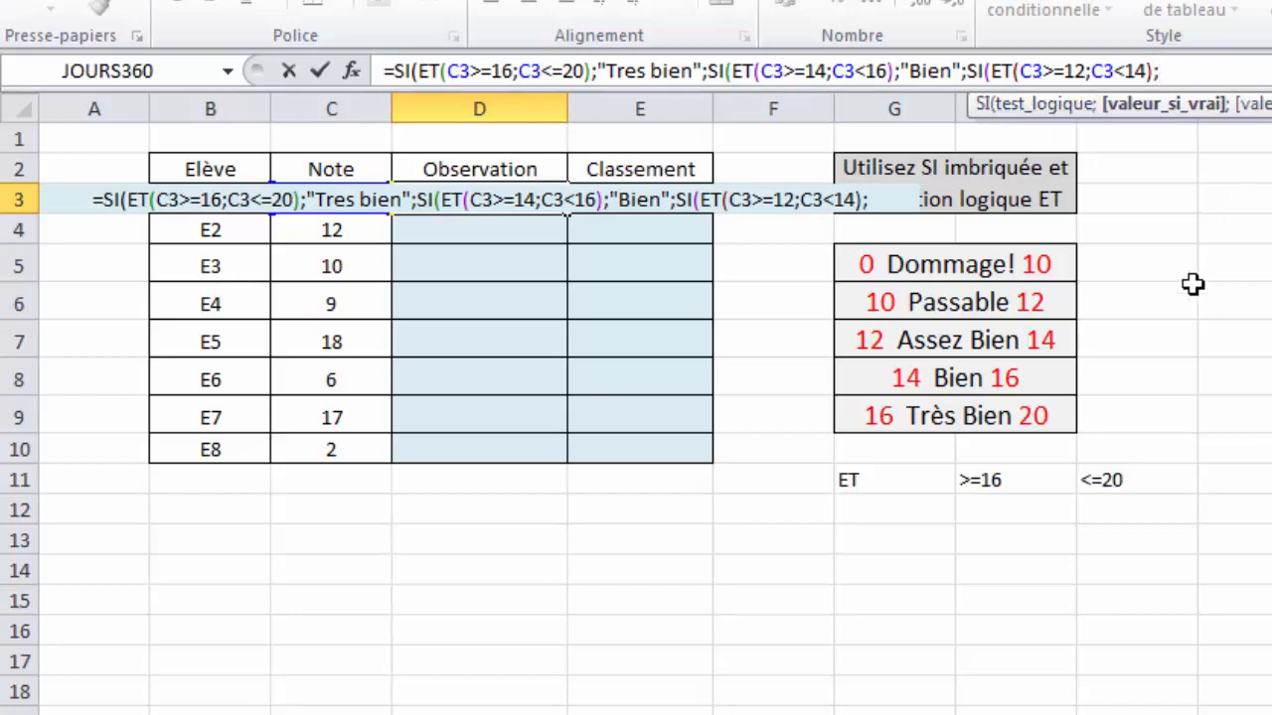
- Enter "Assez bien" as the value if true of the third SI function, followed by a semicolon separator
text("A)
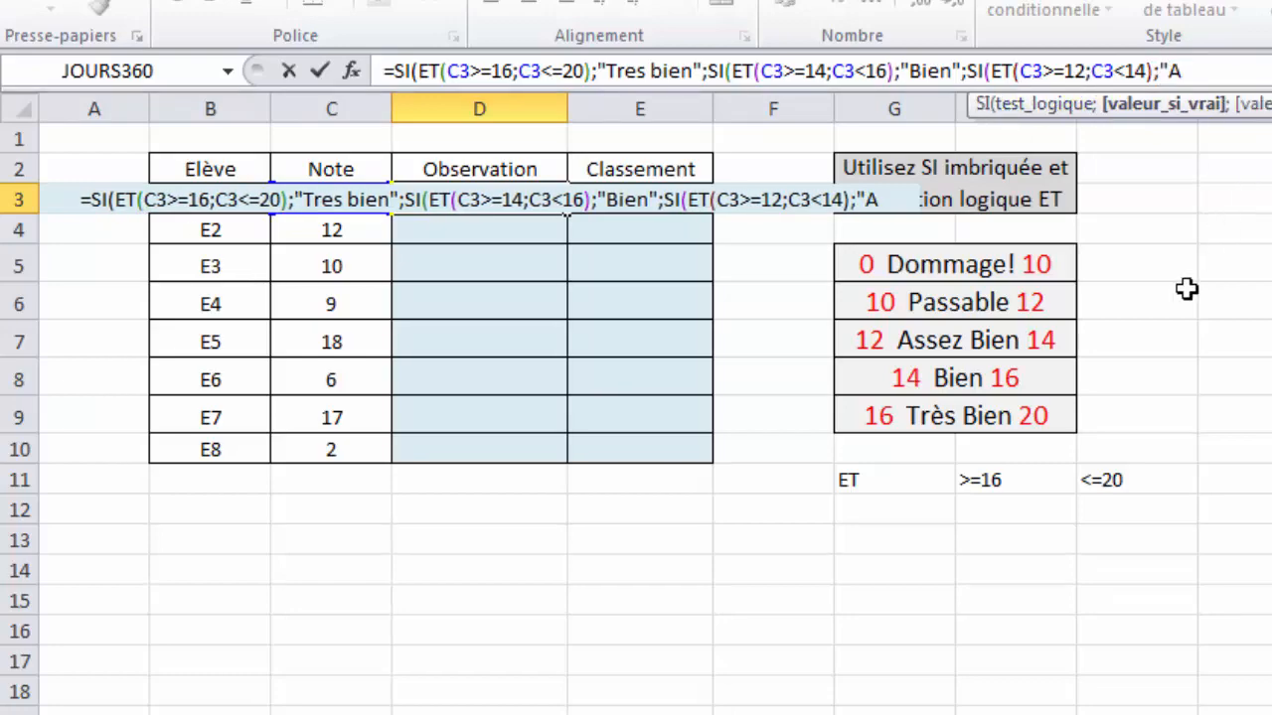
text(ssez bie)
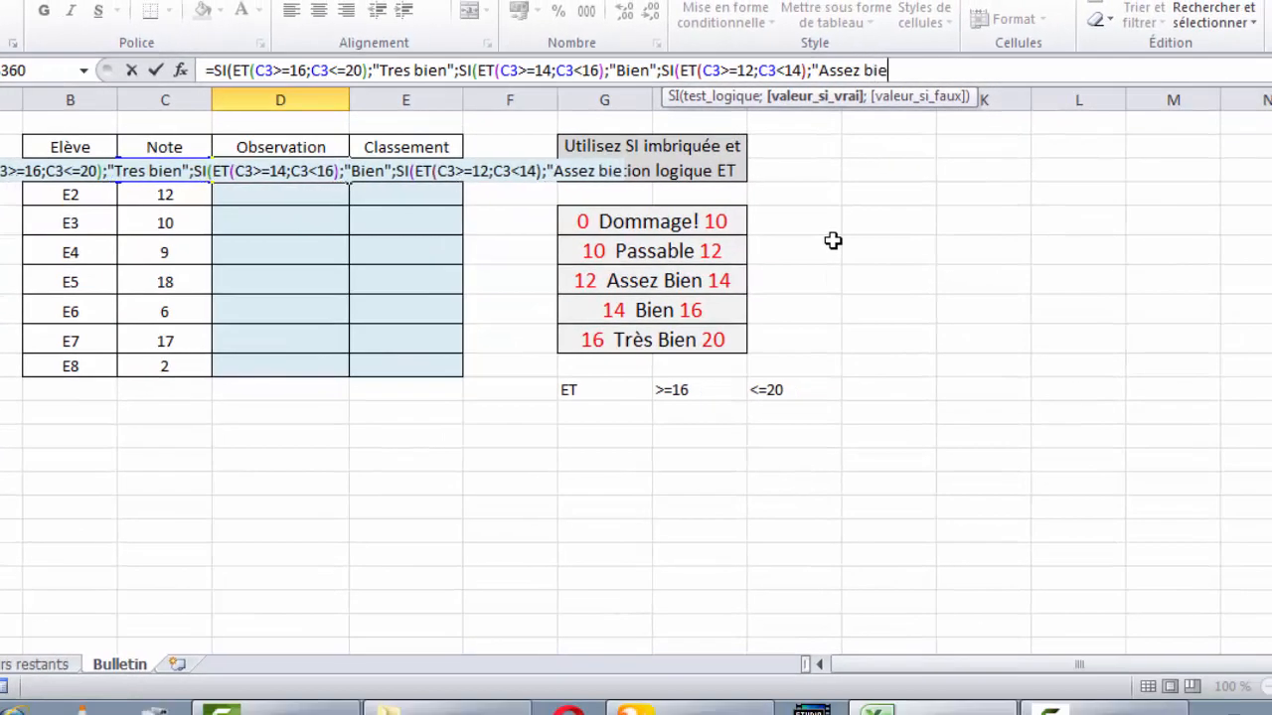
text(n";)
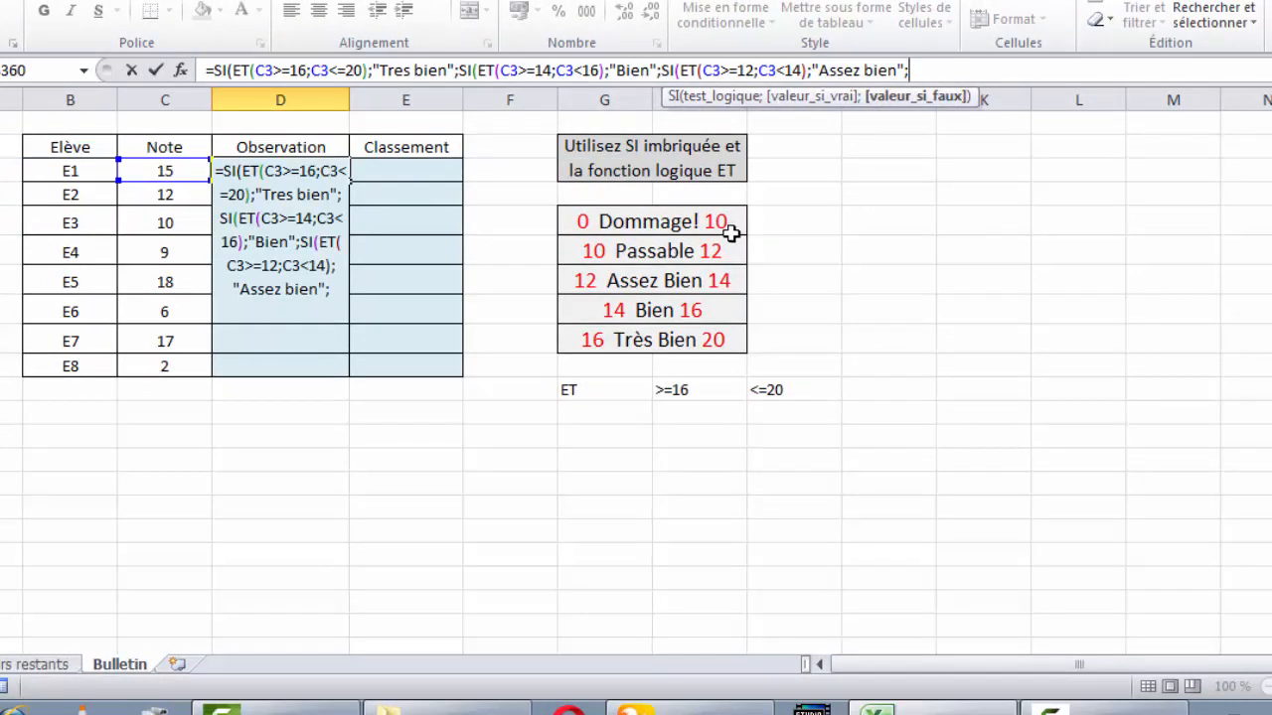
- Nest a fourth SI function as the third SI's value if false, with an ET function as its logical test
text(si()
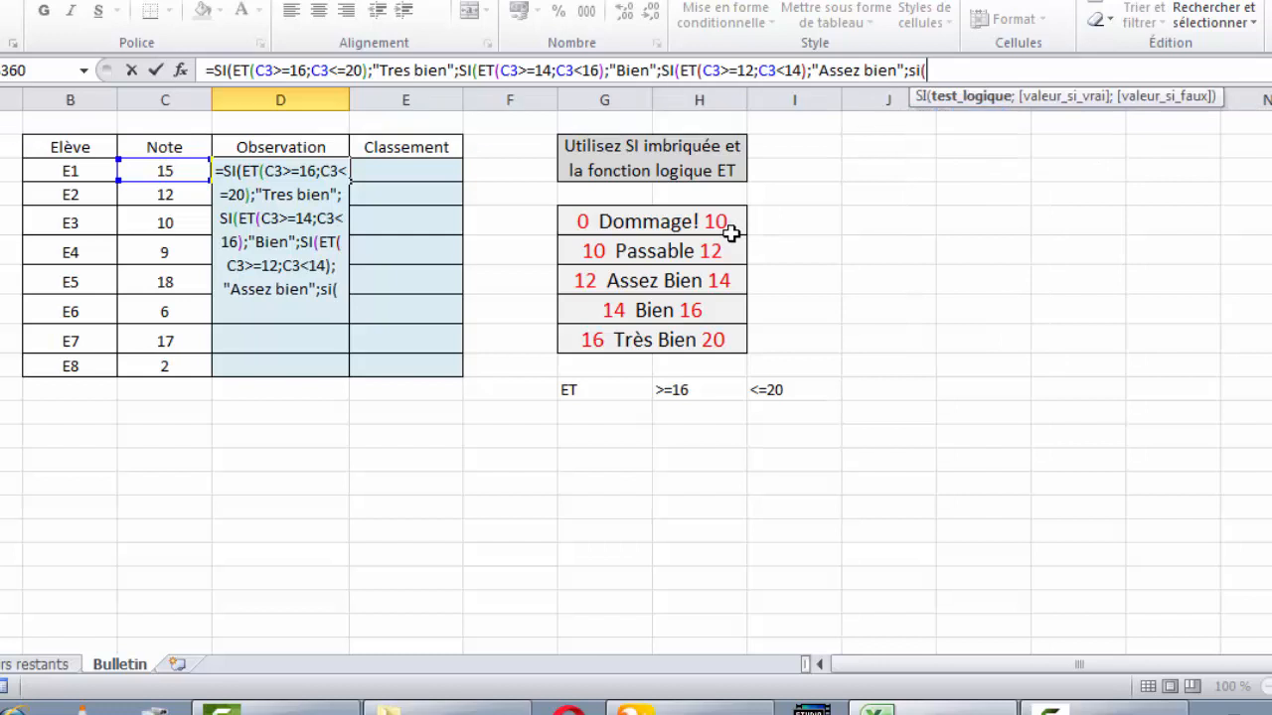
text(C)
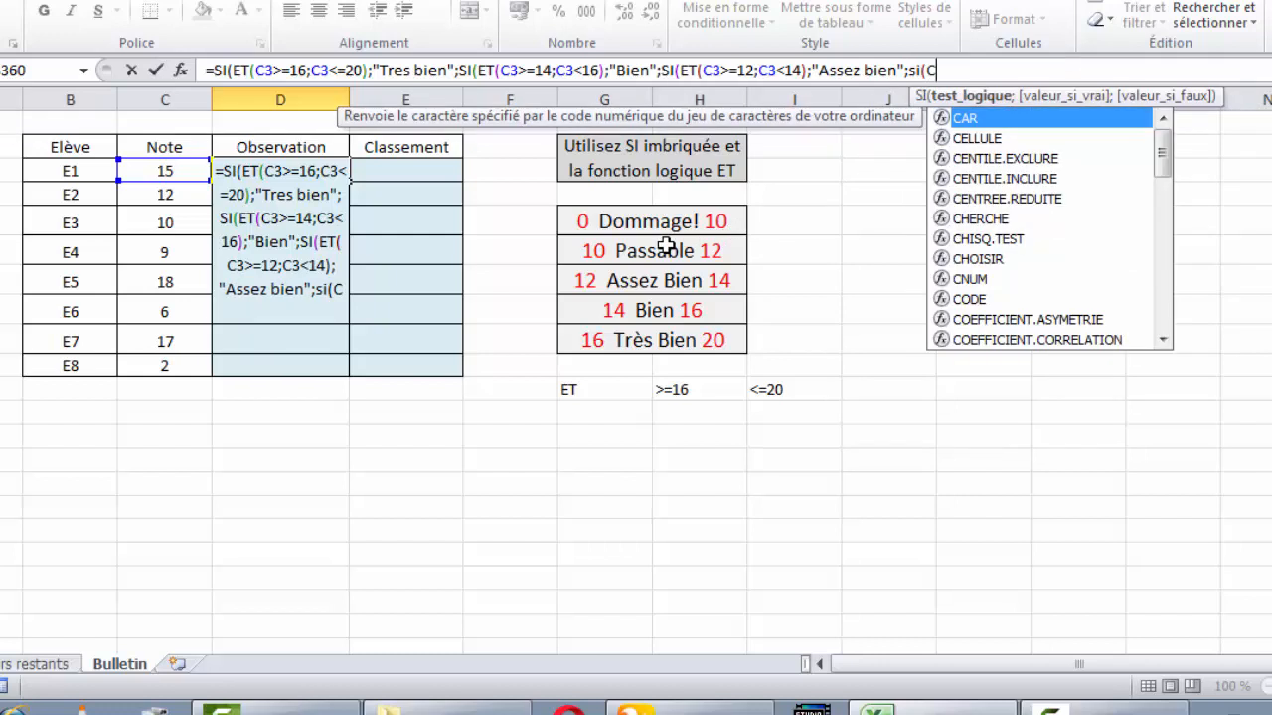
key(BackSpace)
text(ET)
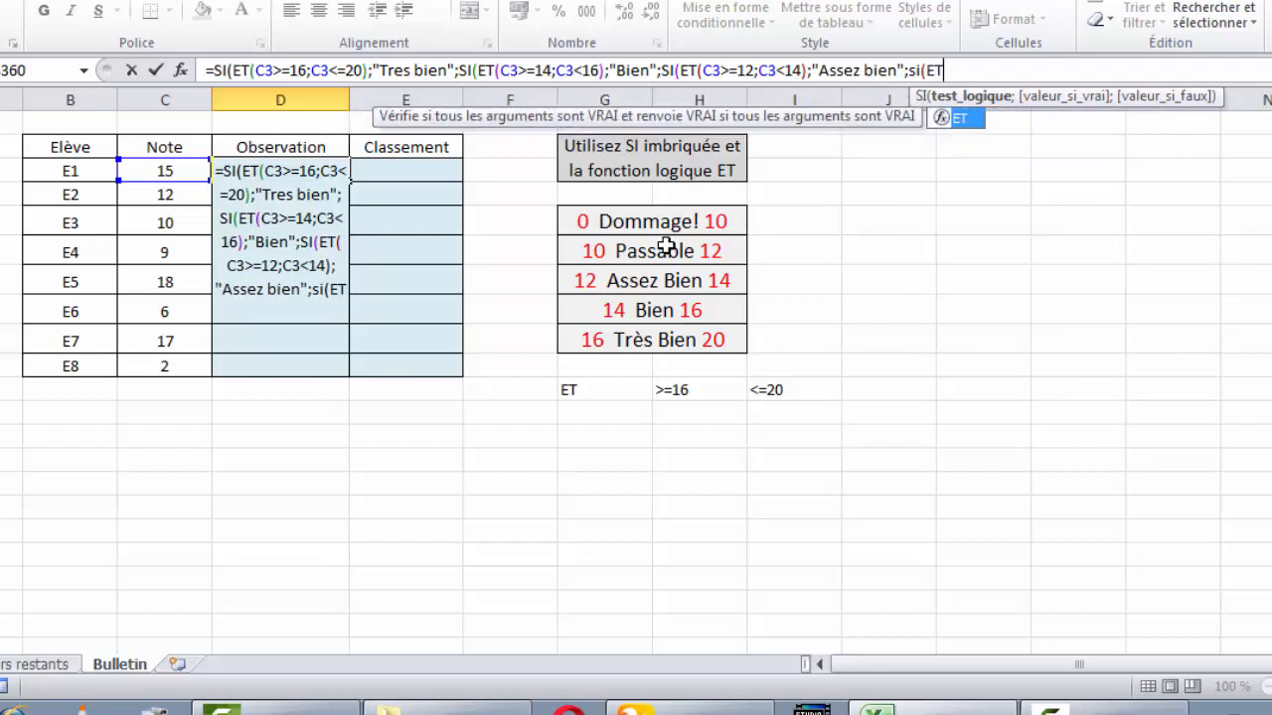
text(()
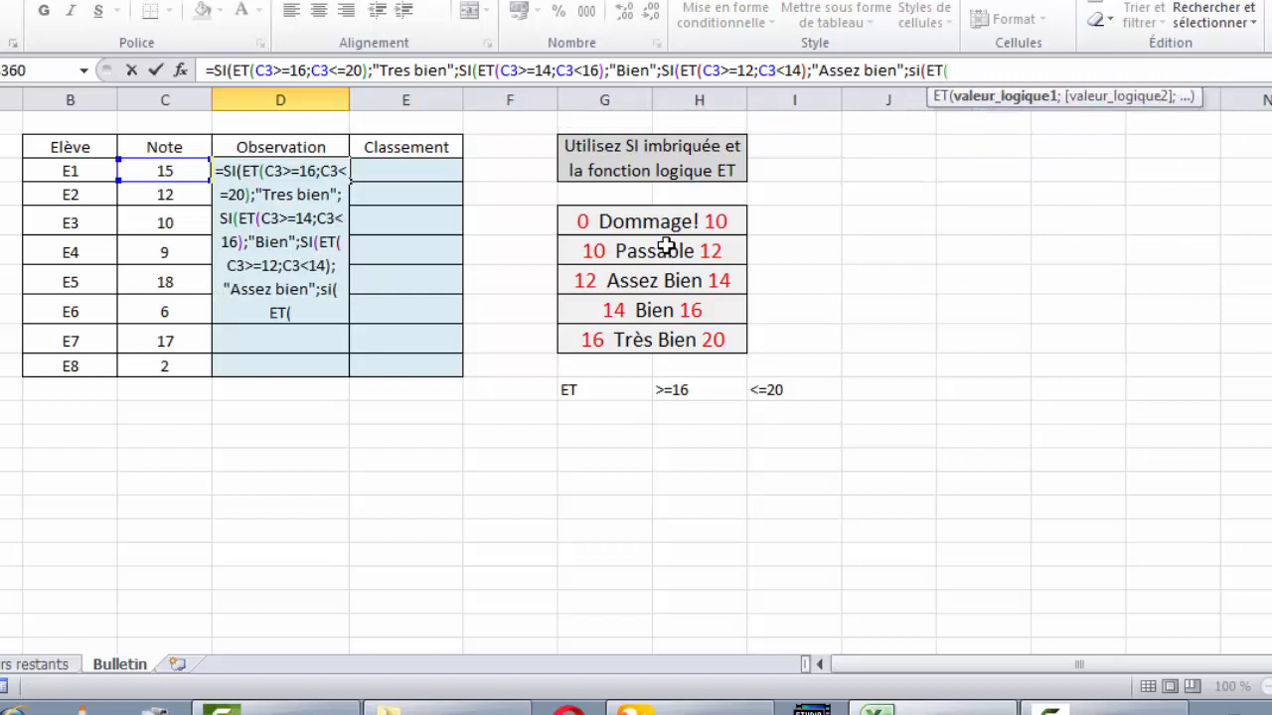
- Enter the conditions C3>=10 and C3<12 in the fourth ET function, close it and add a semicolon separator
text(C3>=)
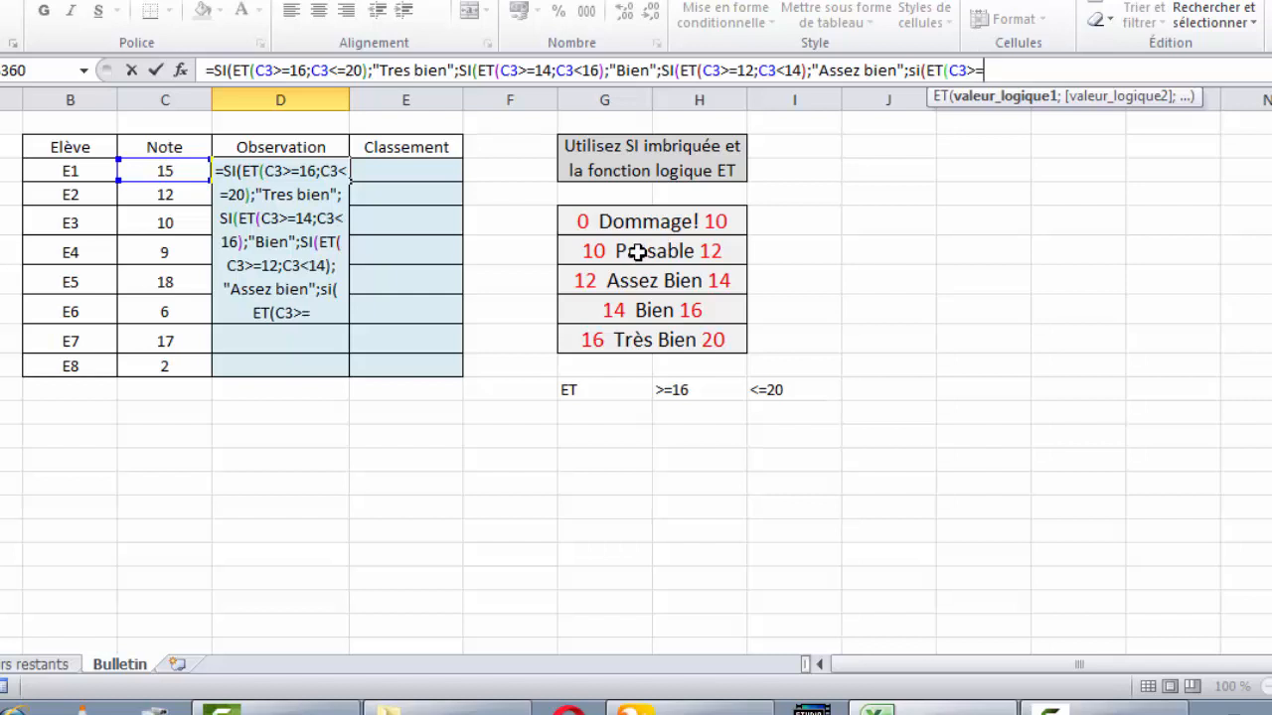
text(10)
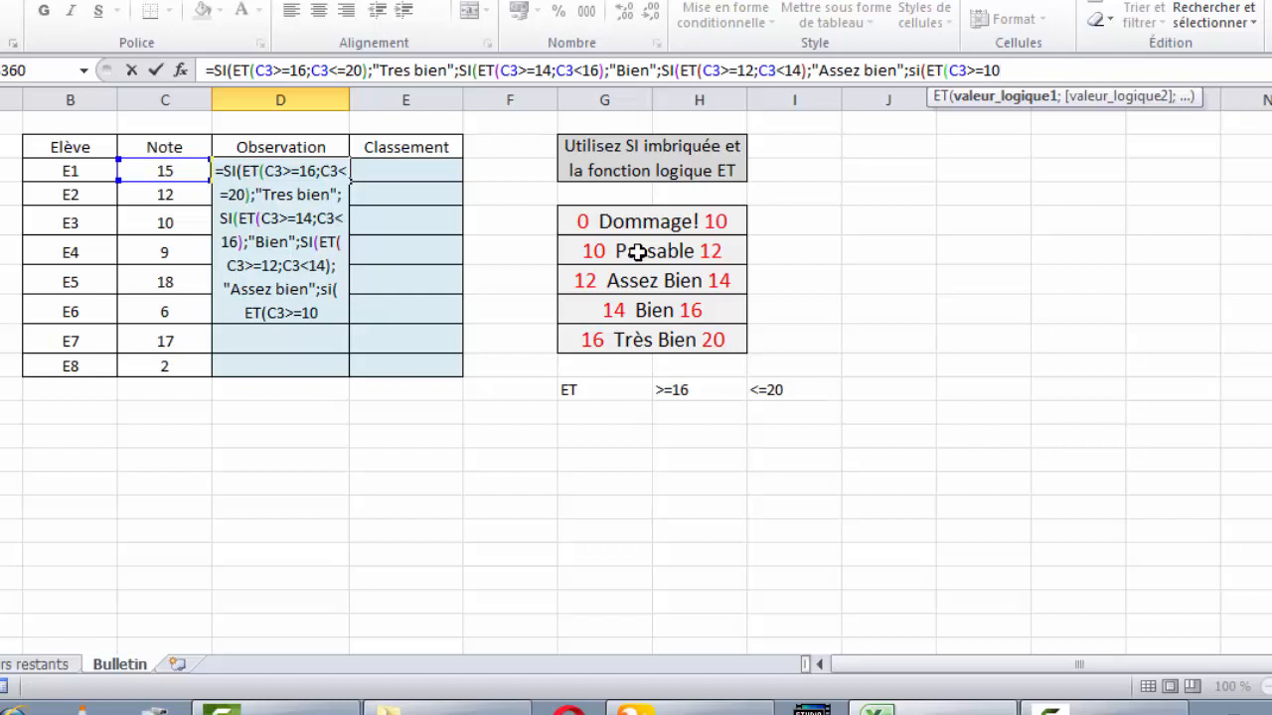
text(;)
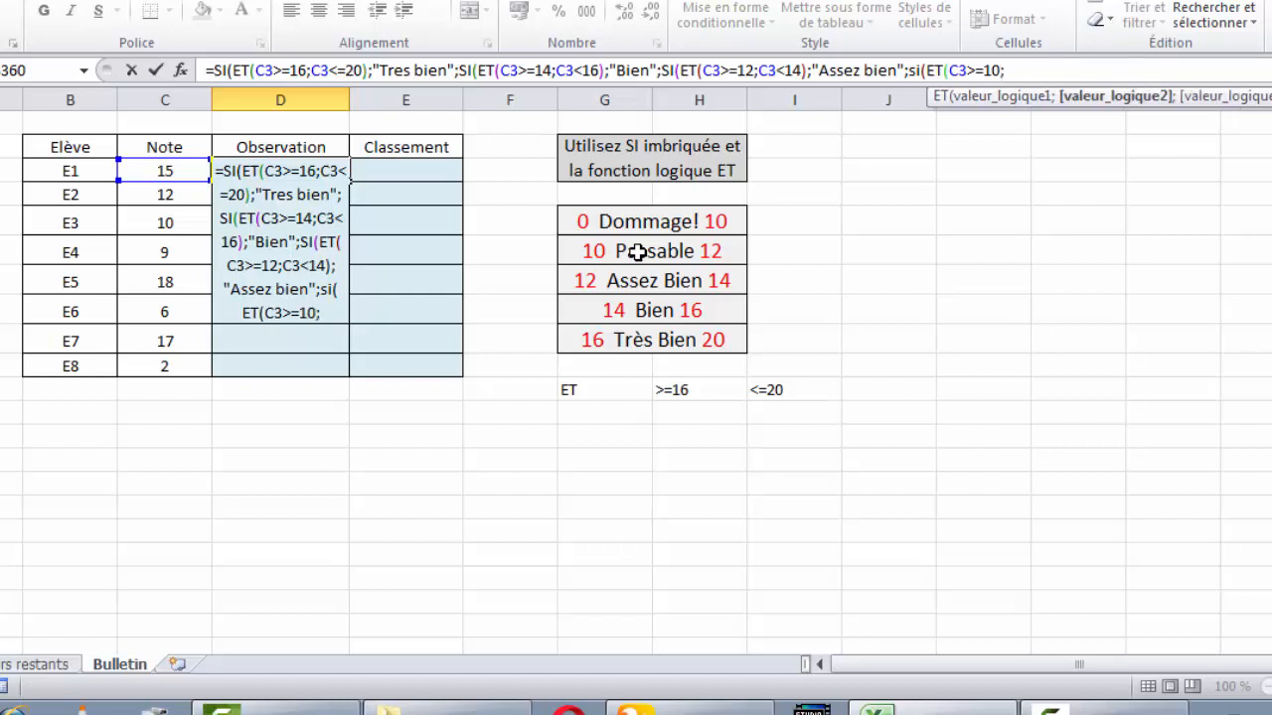
text(C3<)
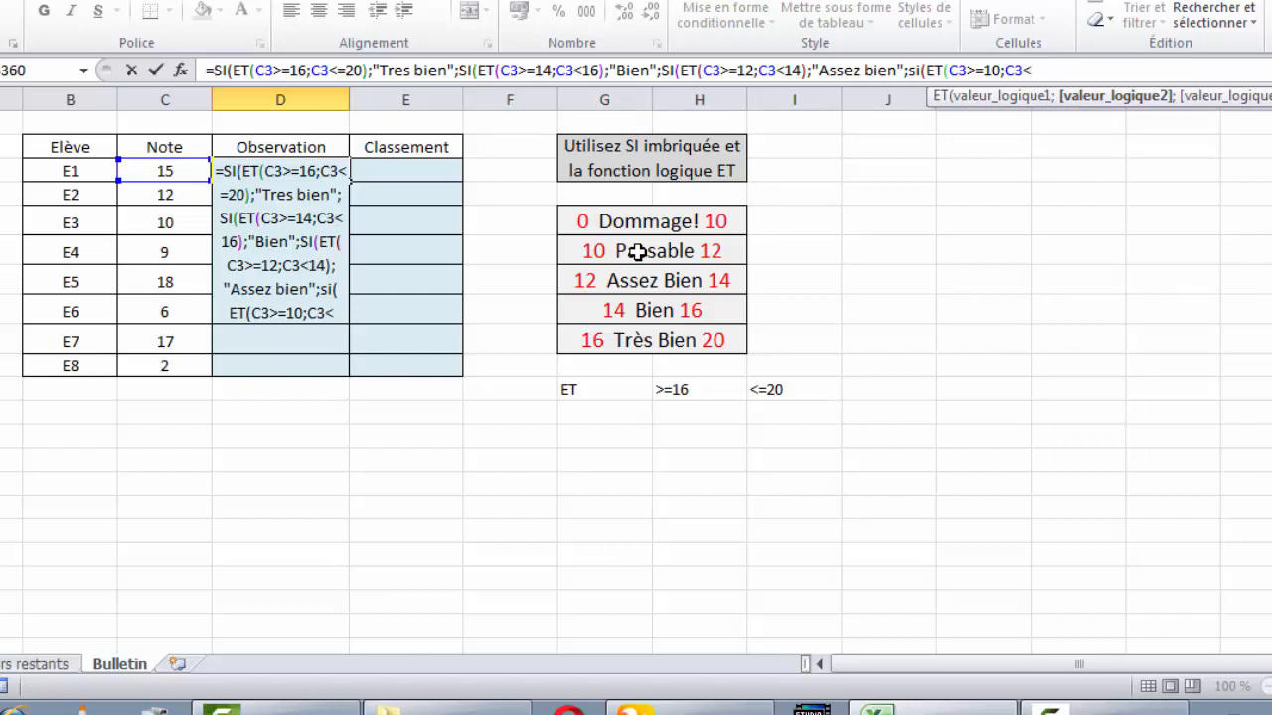
text(12)
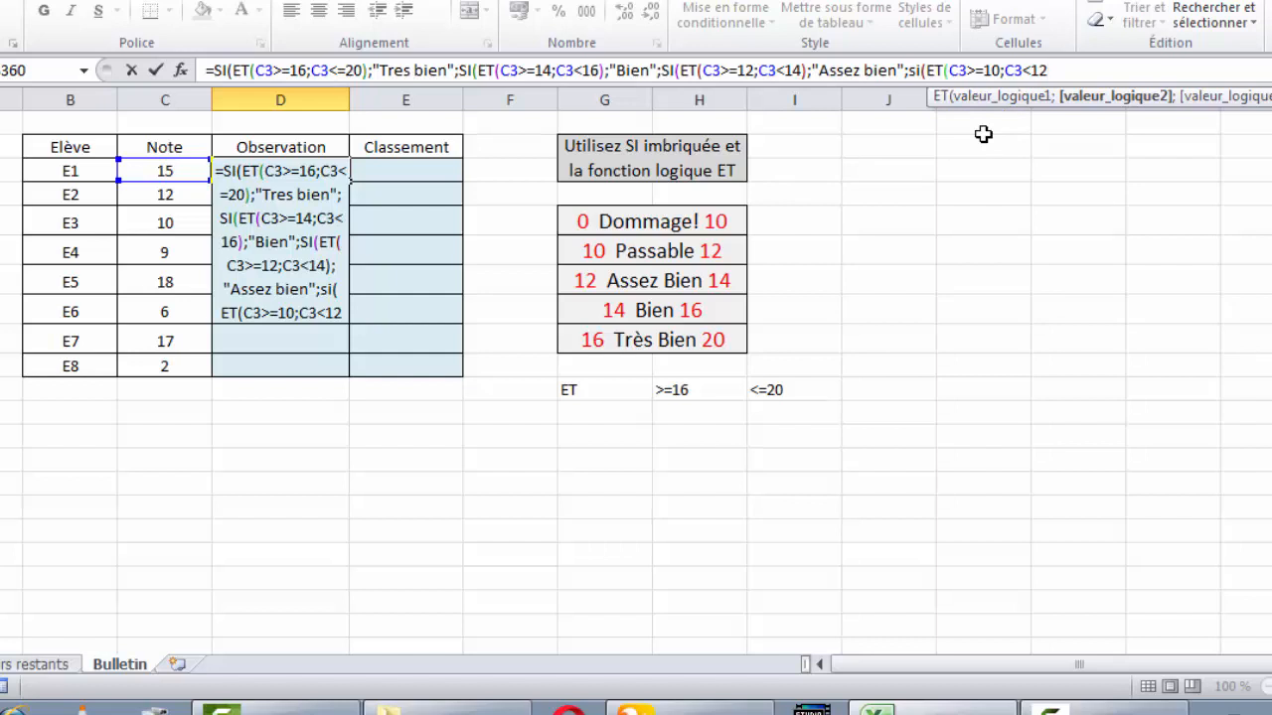
text())
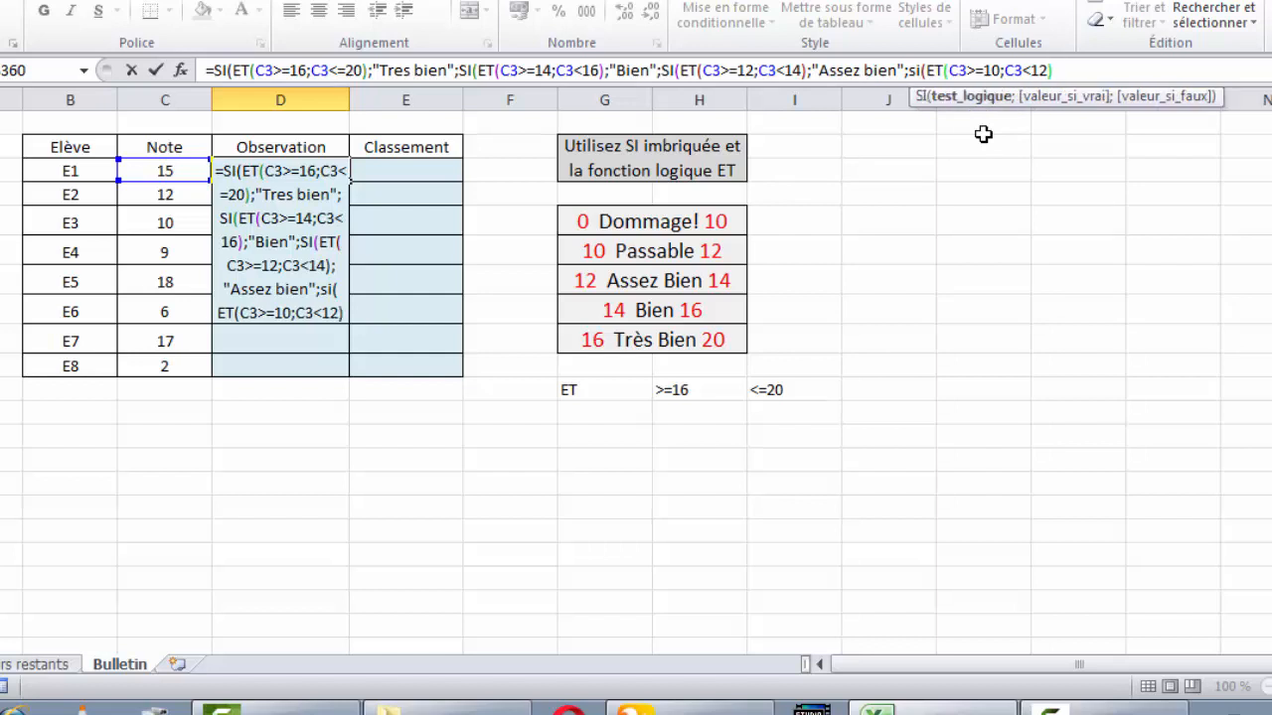
text(;)
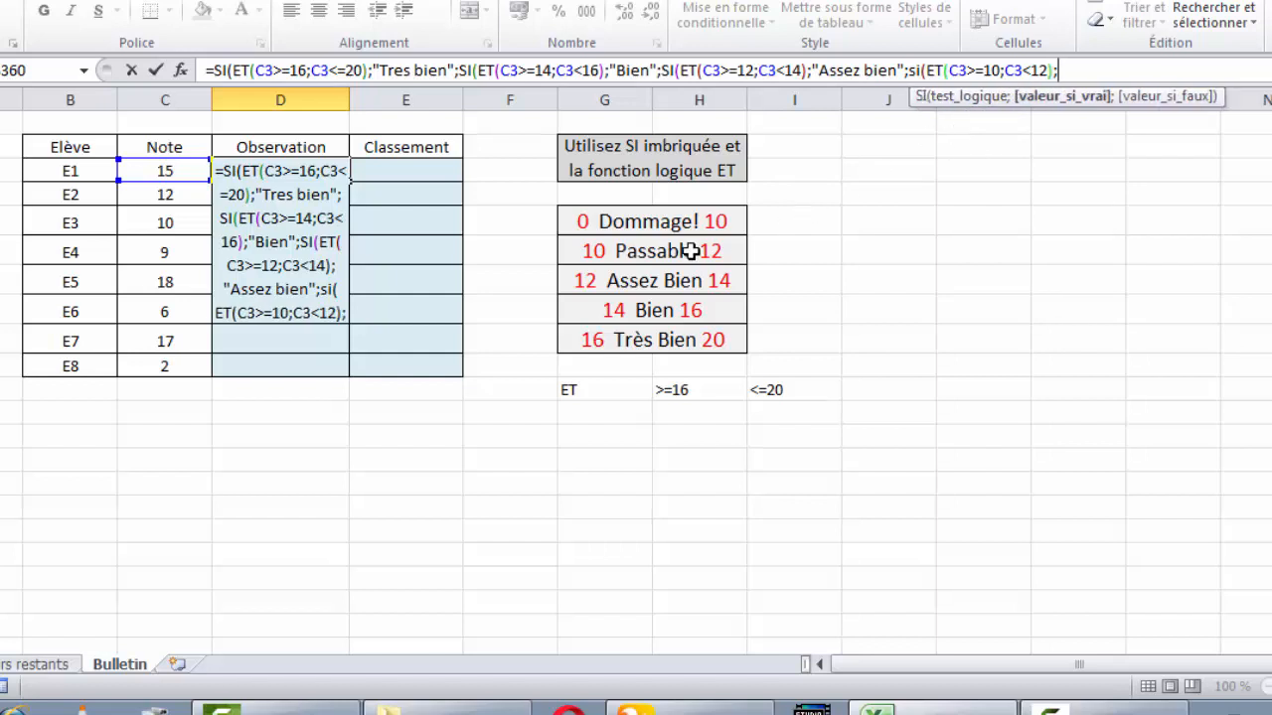
- Enter "Passable" as the value if true of the fourth SI function, followed by a semicolon separator
text("Pa)
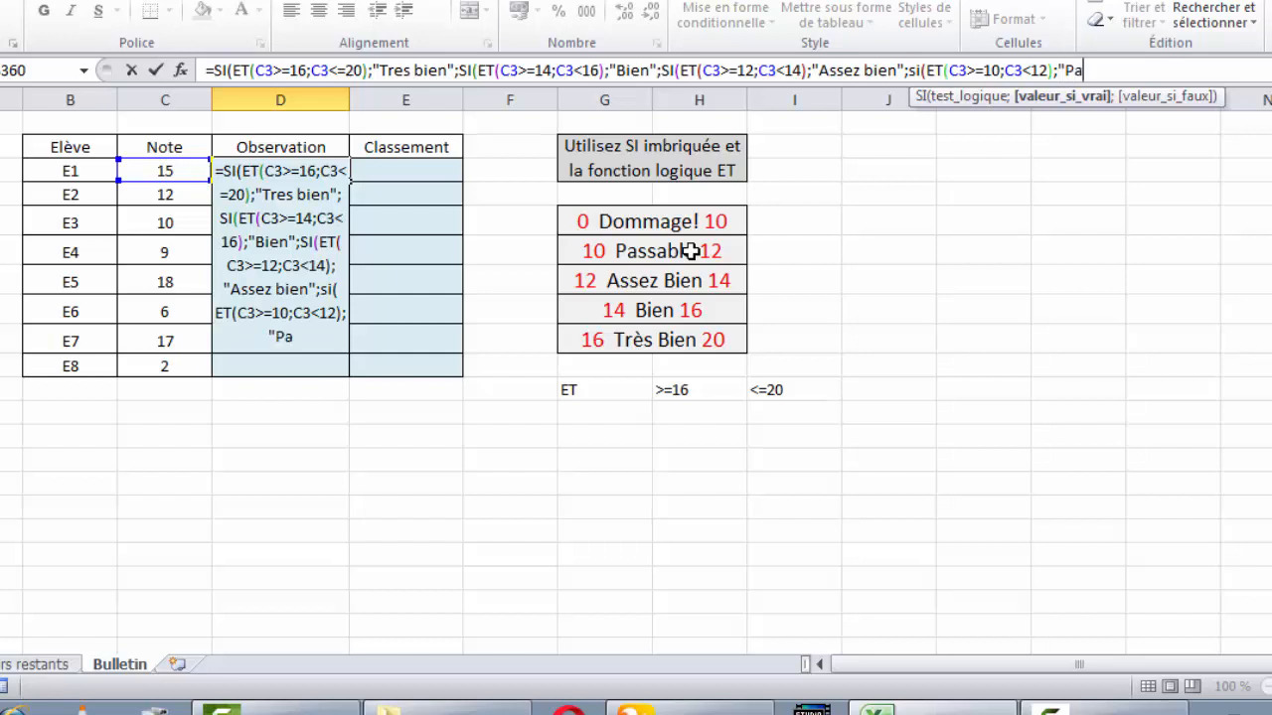
text(ssable)
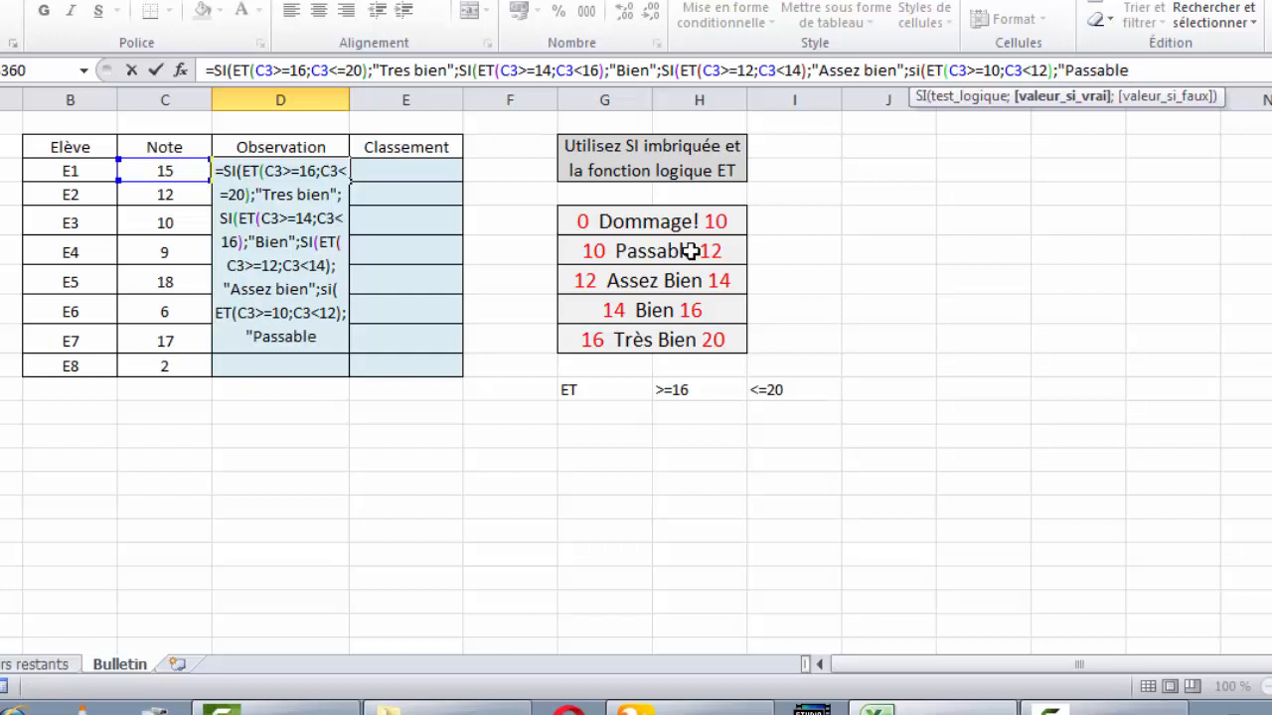
text(")
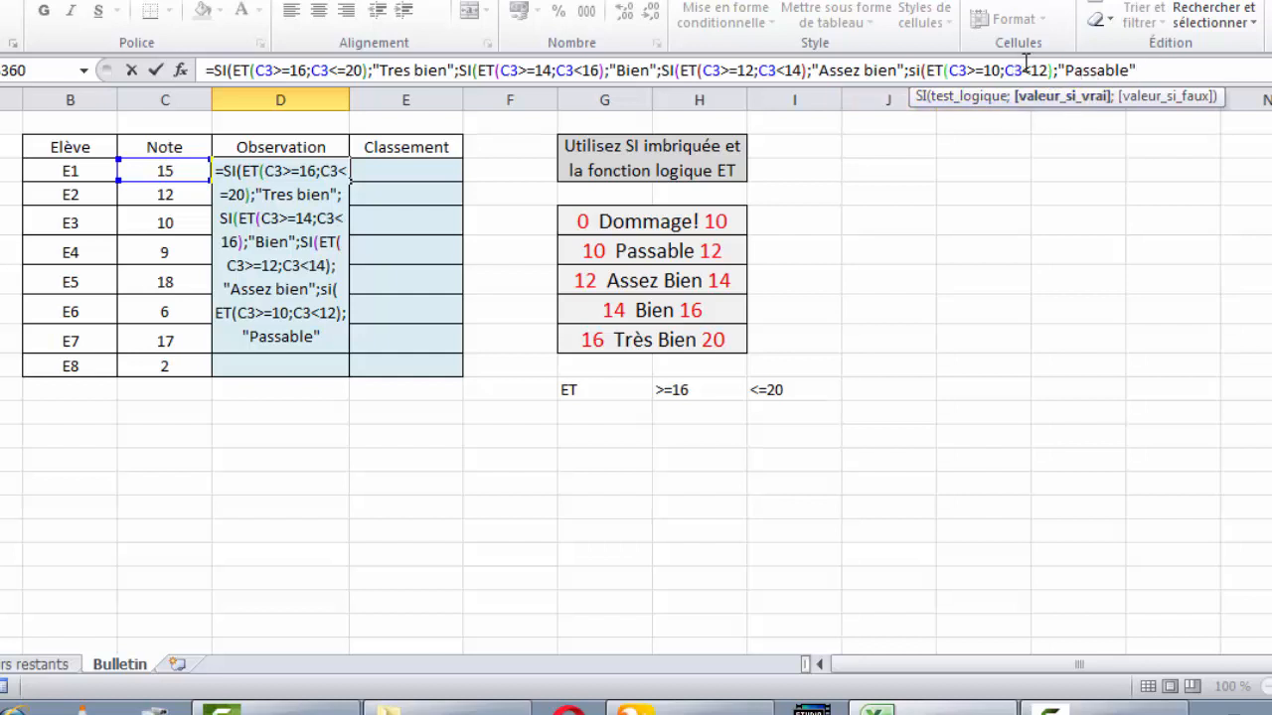
drag(1033, 71, 977, 79)
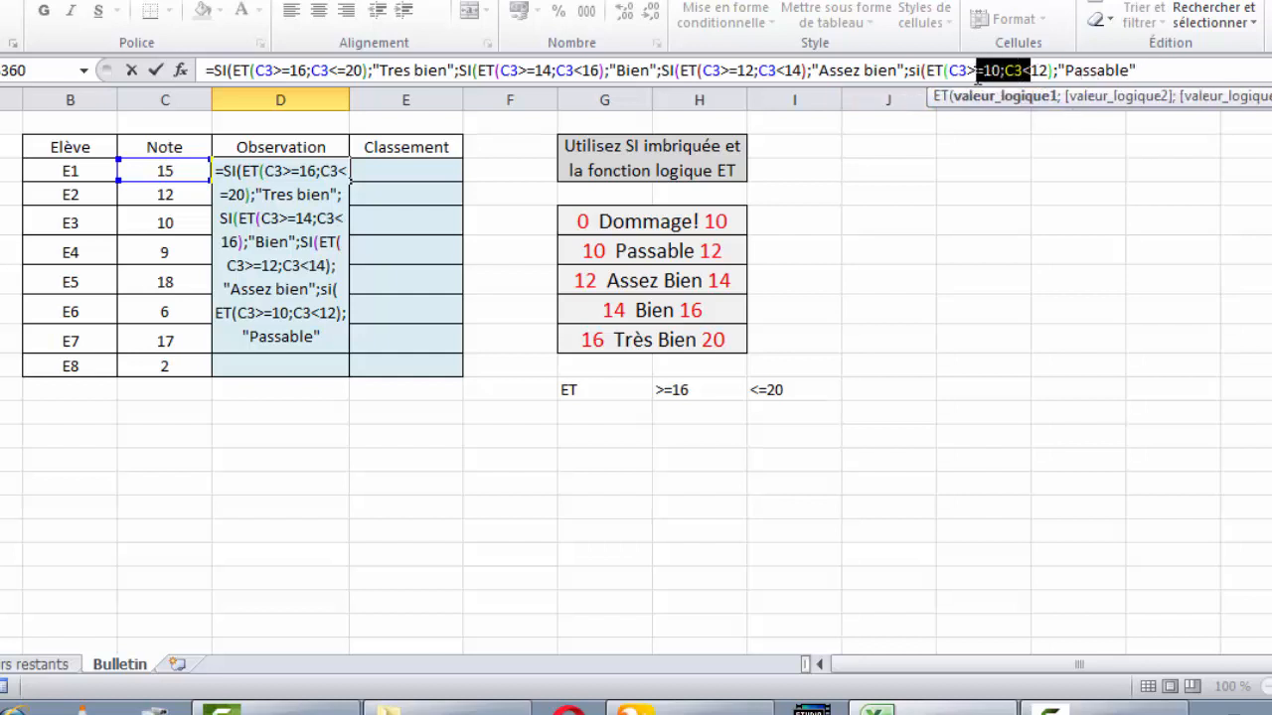
click(1092, 70)
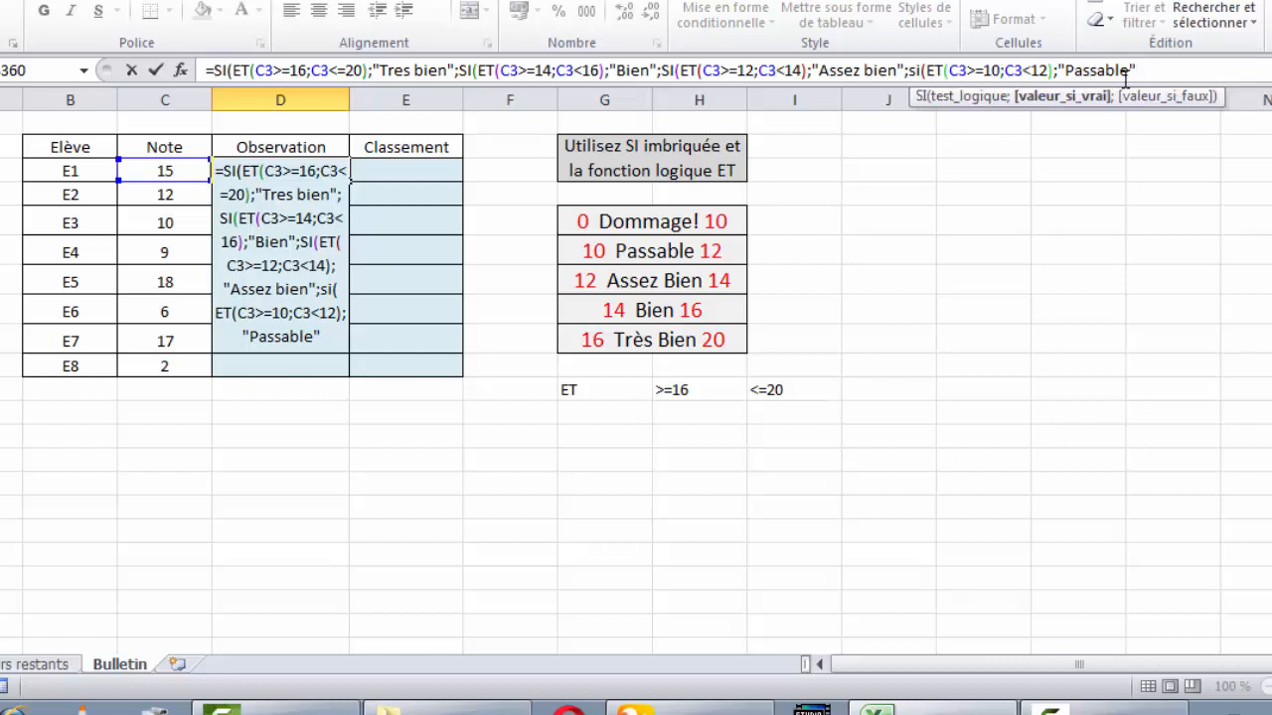
text(;)
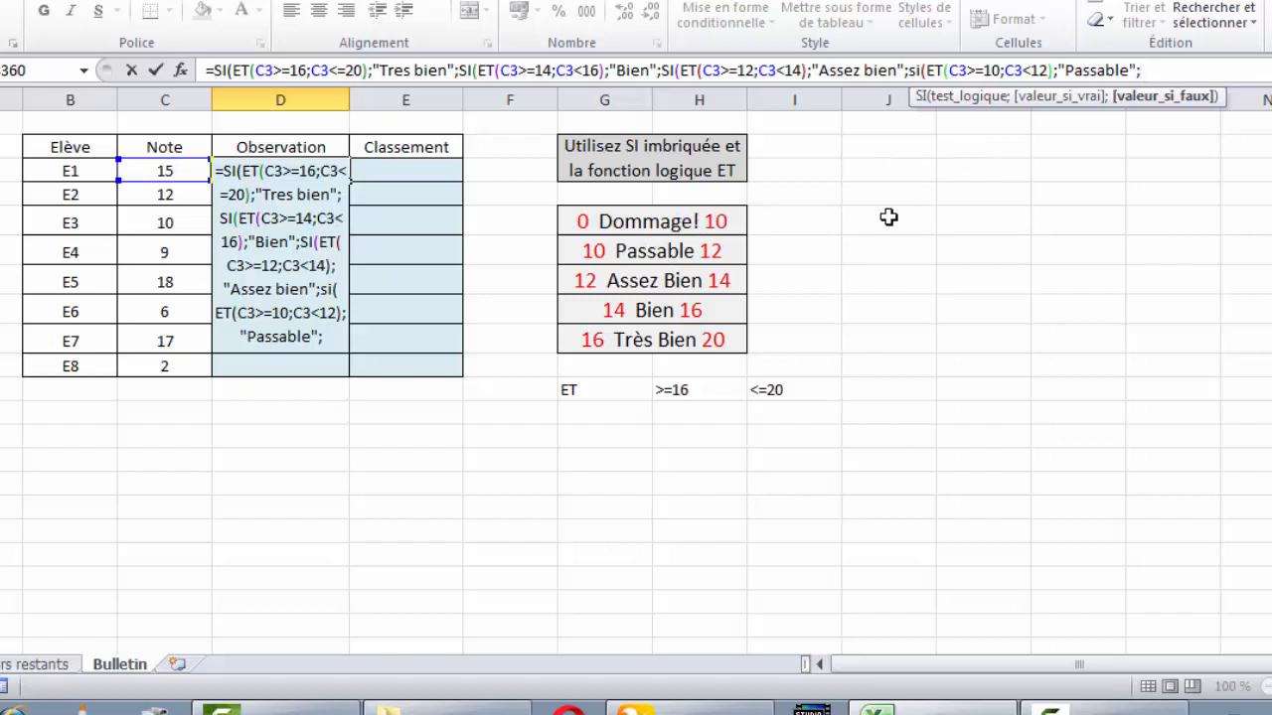
- Enter "Dommage!" as the value if false of the fourth SI function and close all four nested SI functions
text(")
text(Dom)
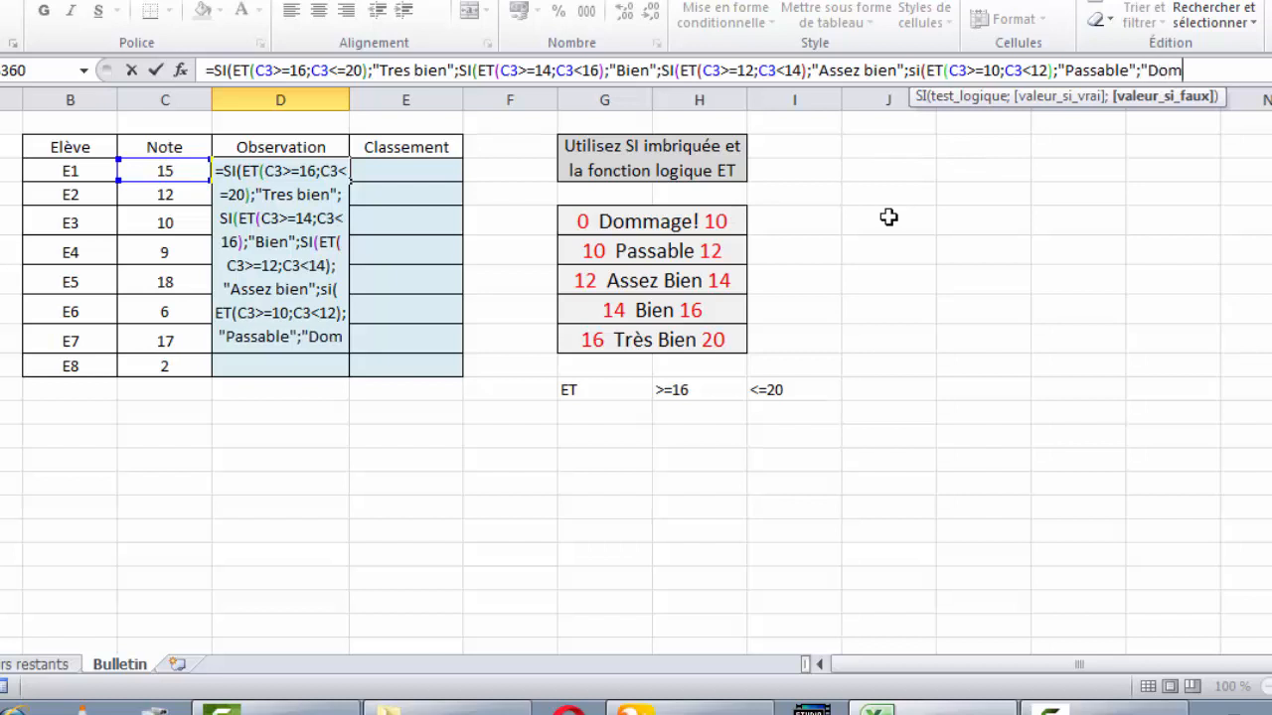
text(mage)
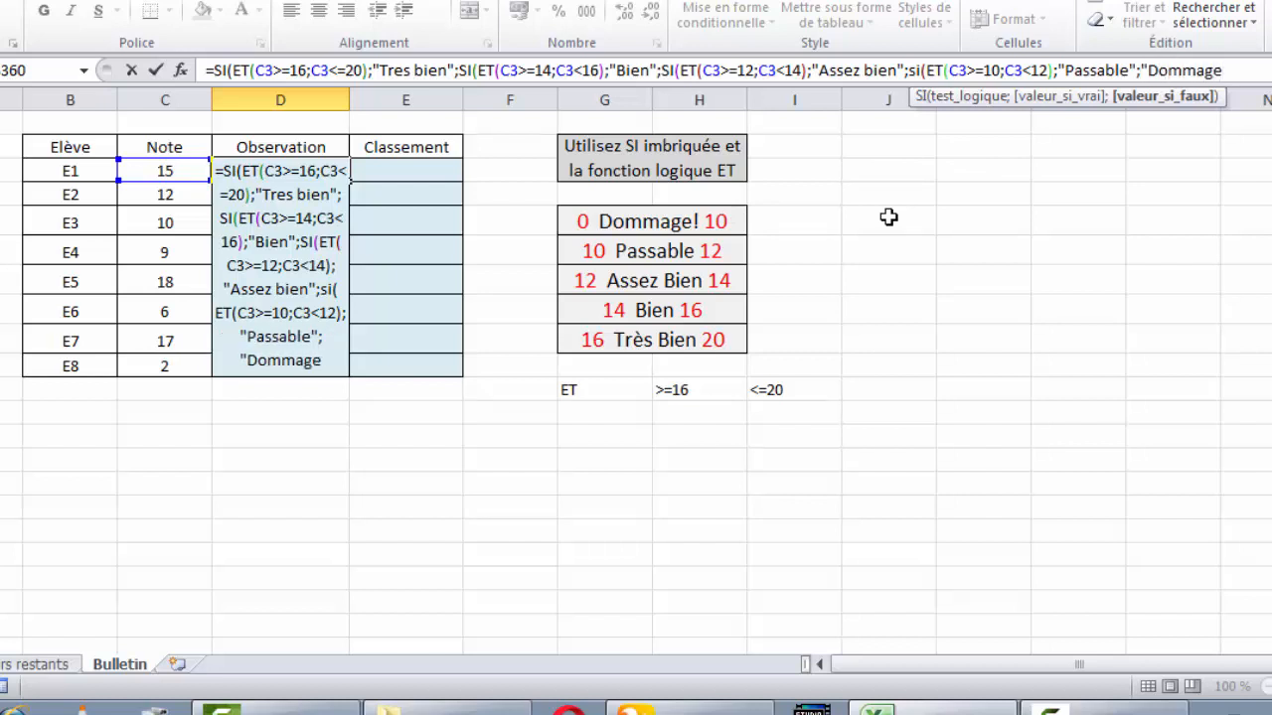
text(!")
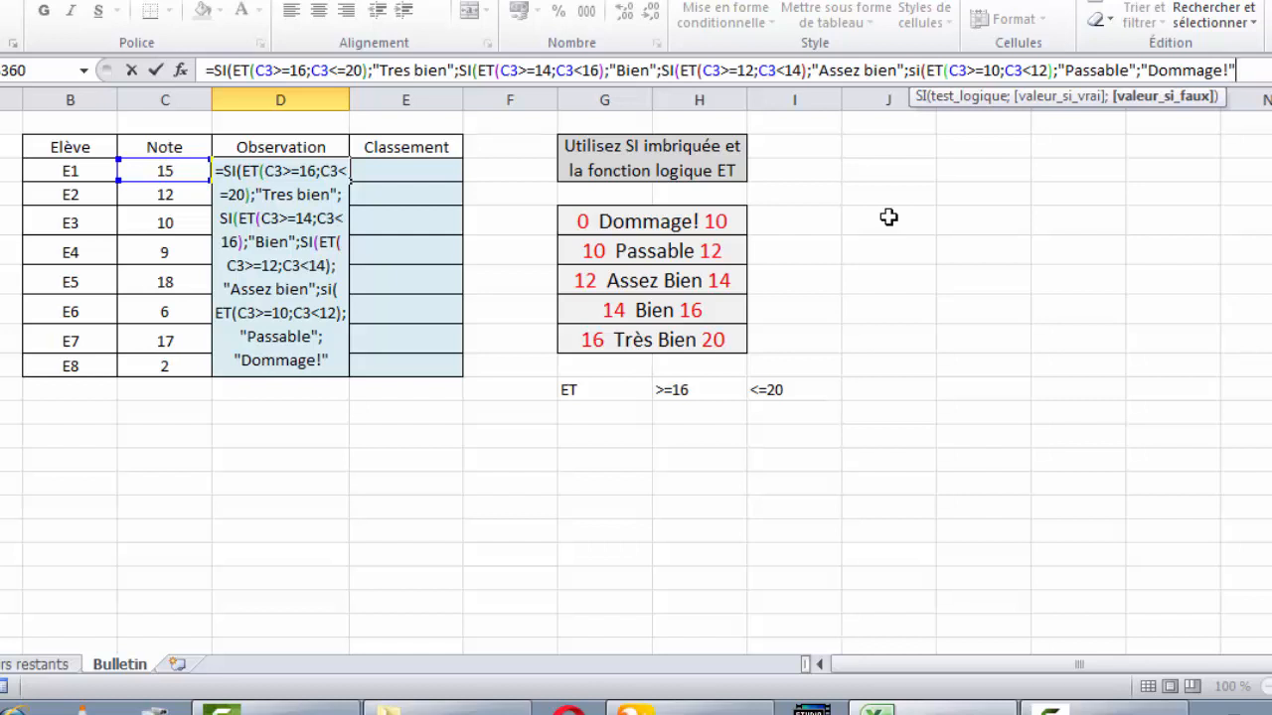
text())
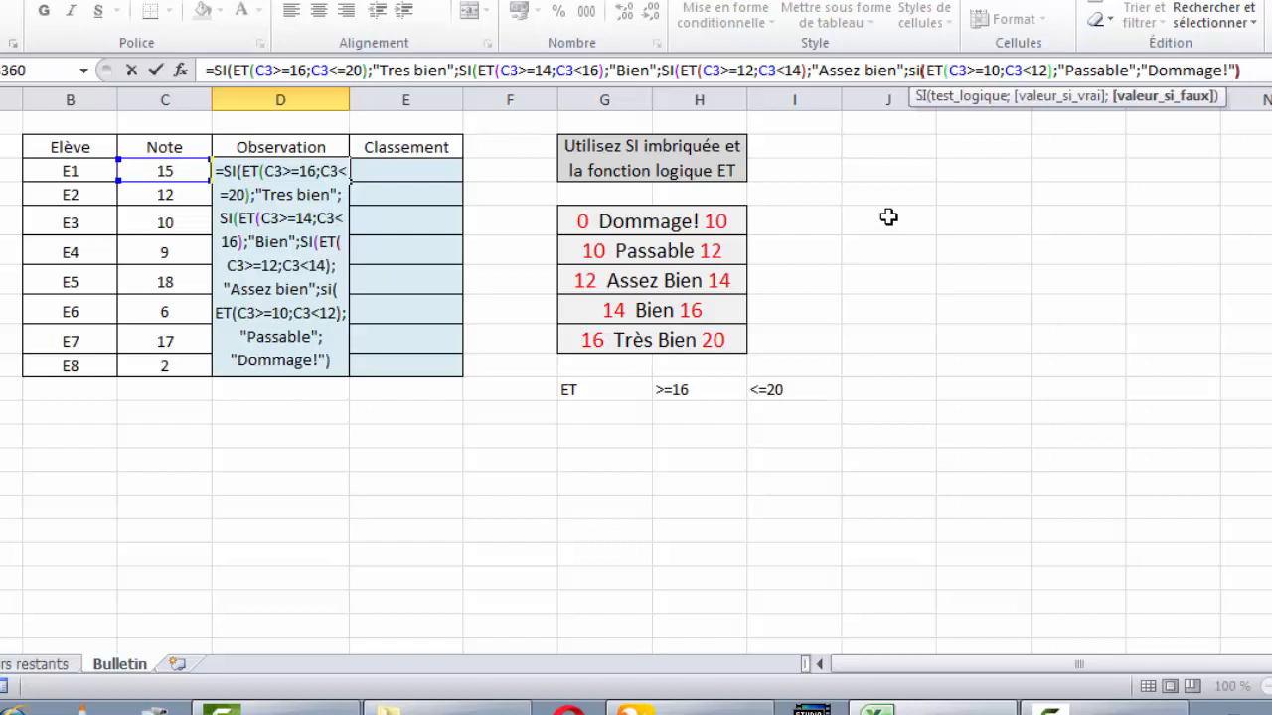
text())
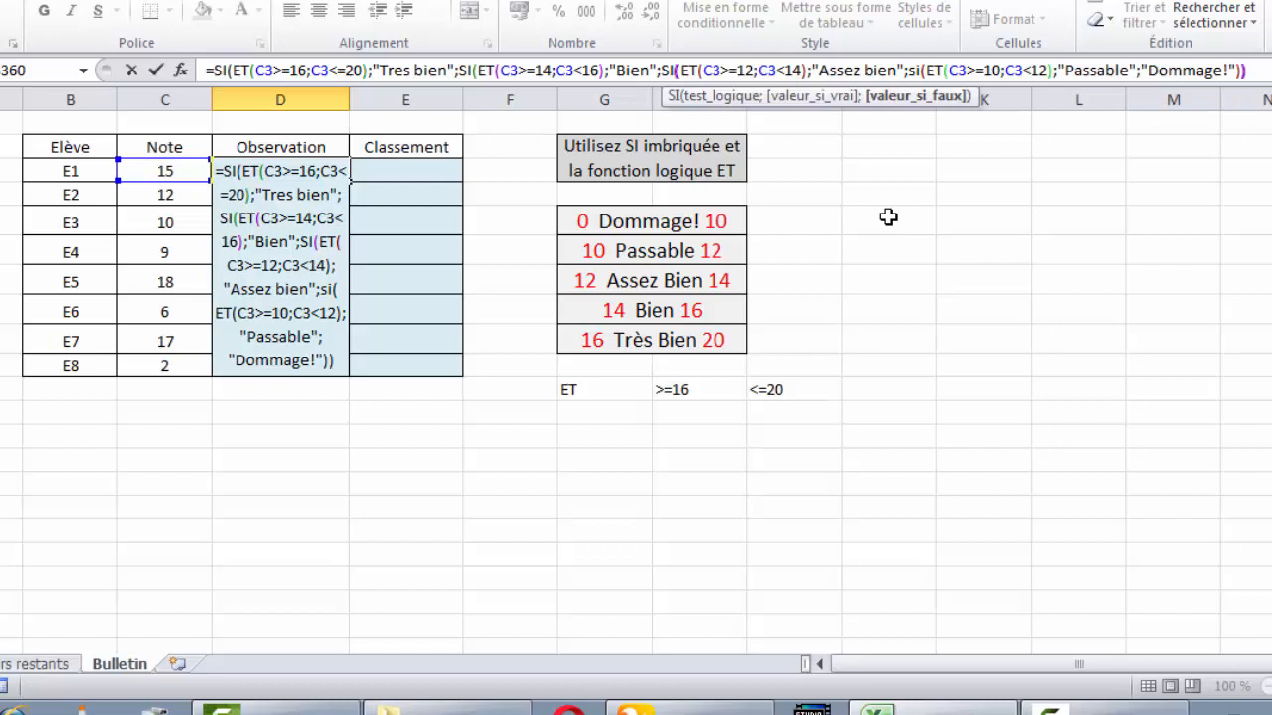
text()))
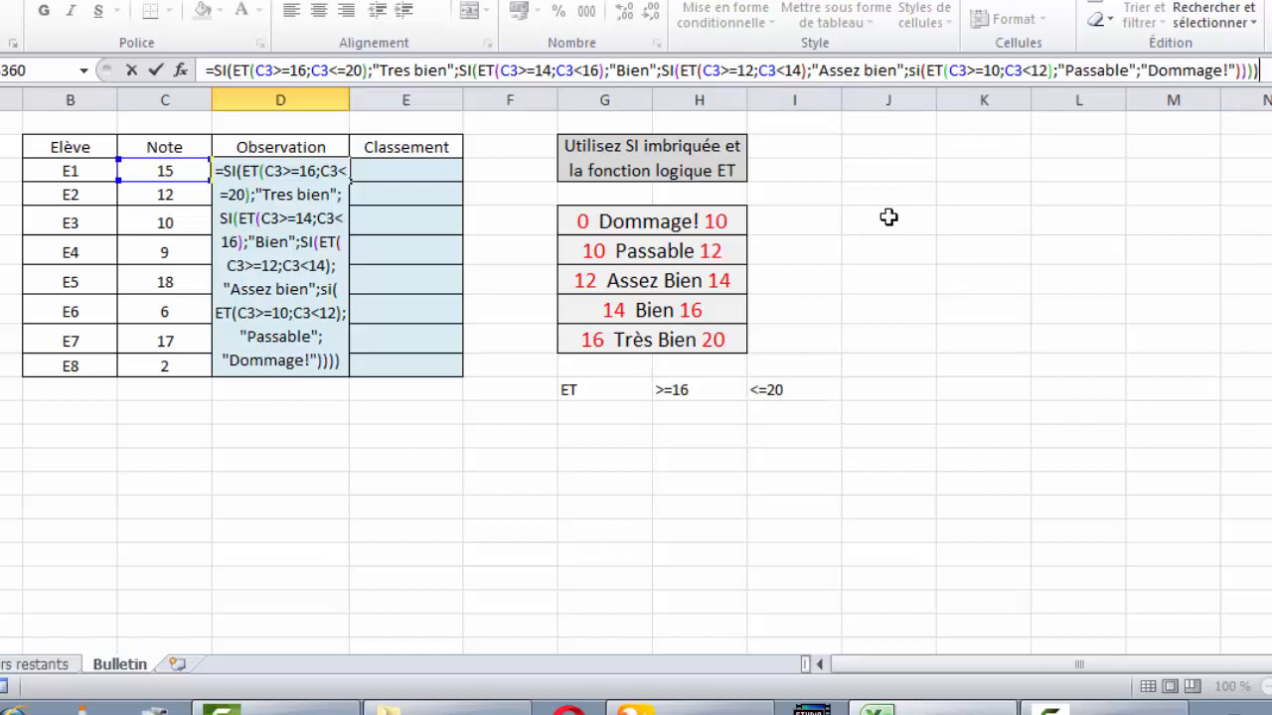
- Confirm the nested SI formula in D3 and clear the helper notes ET, >=16 and <=20 below the grading scale
key(Return)
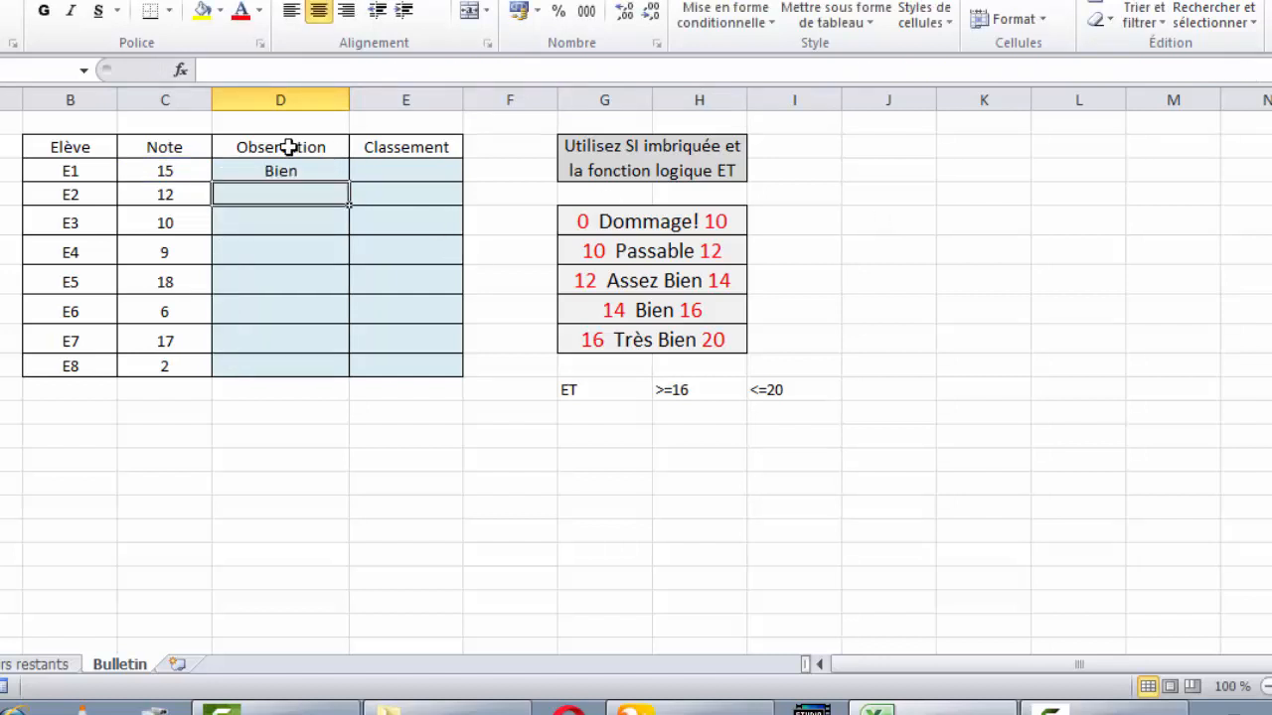
drag(772, 391, 619, 394)
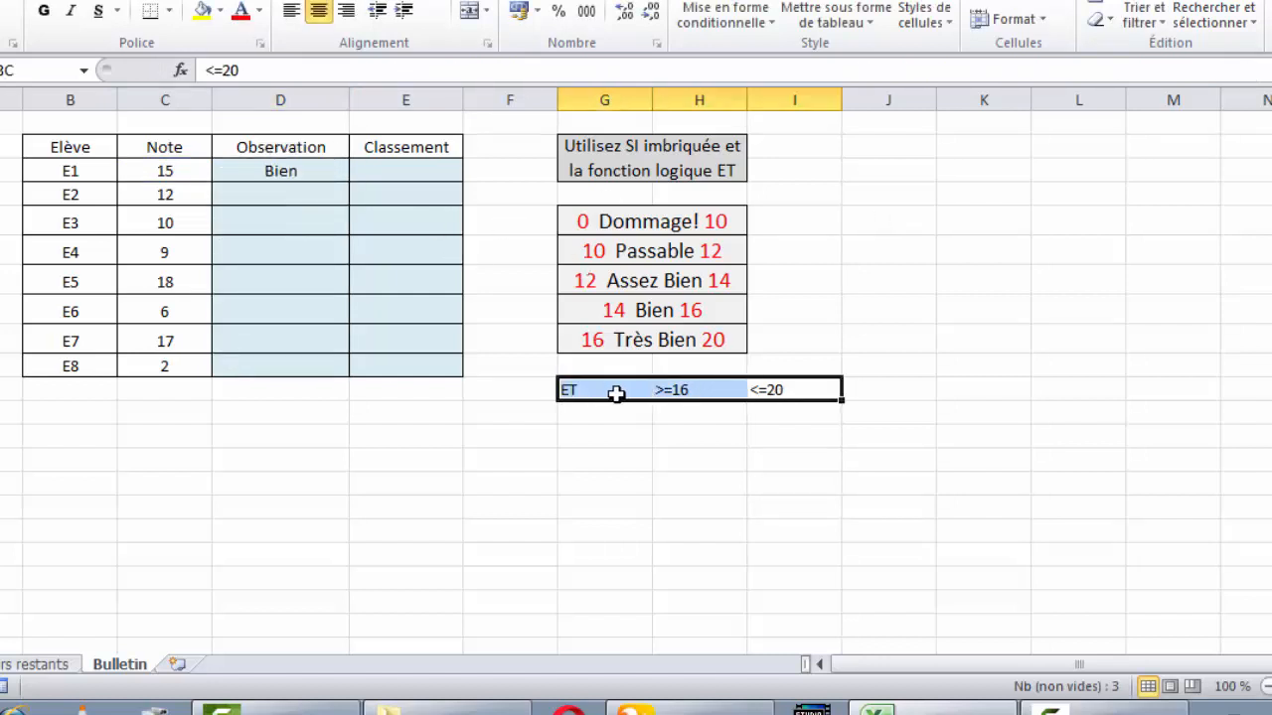
key(Delete)
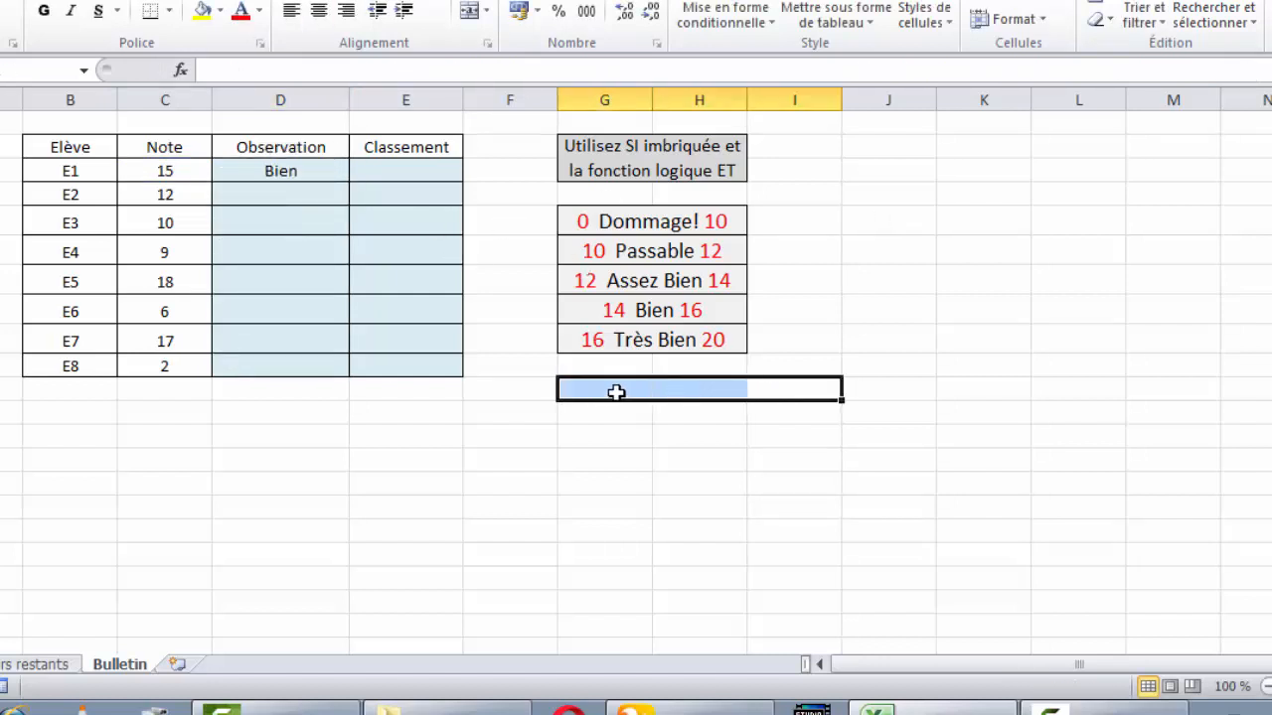
- Copy the Observation formula from D3 down through D10 for the remaining students
click(624, 312)
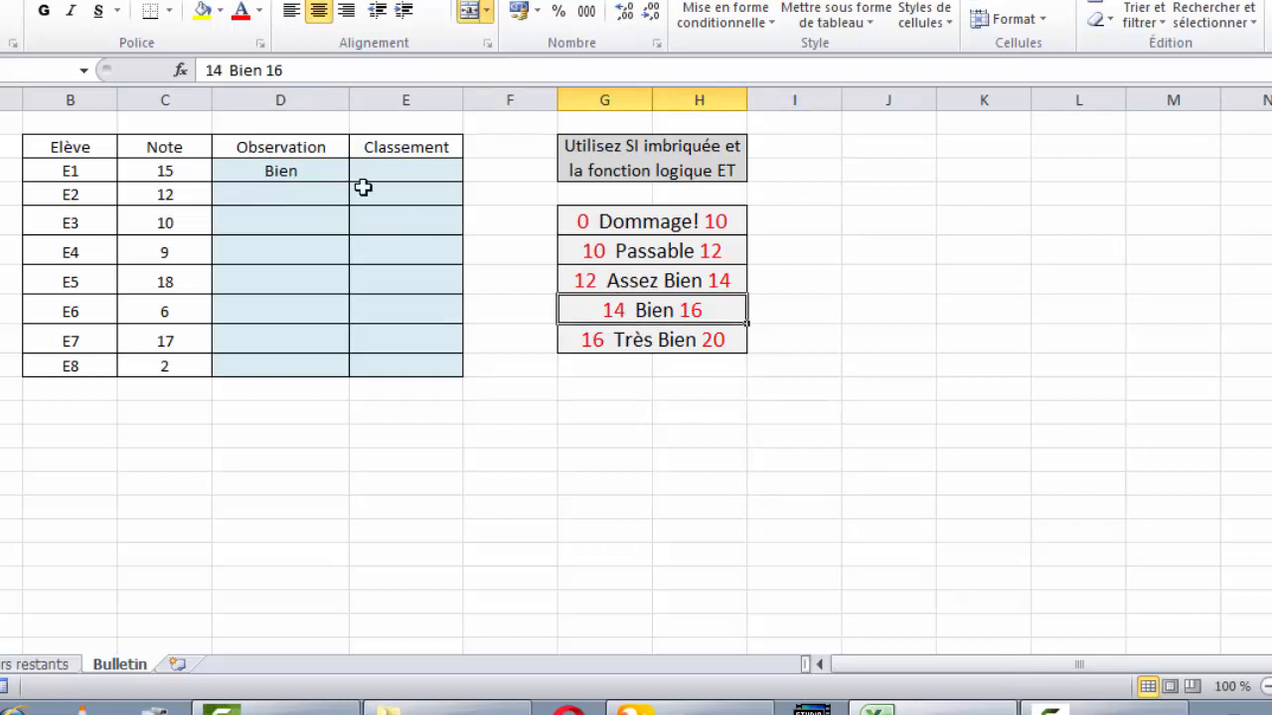
click(328, 177)
drag(348, 182, 329, 372)
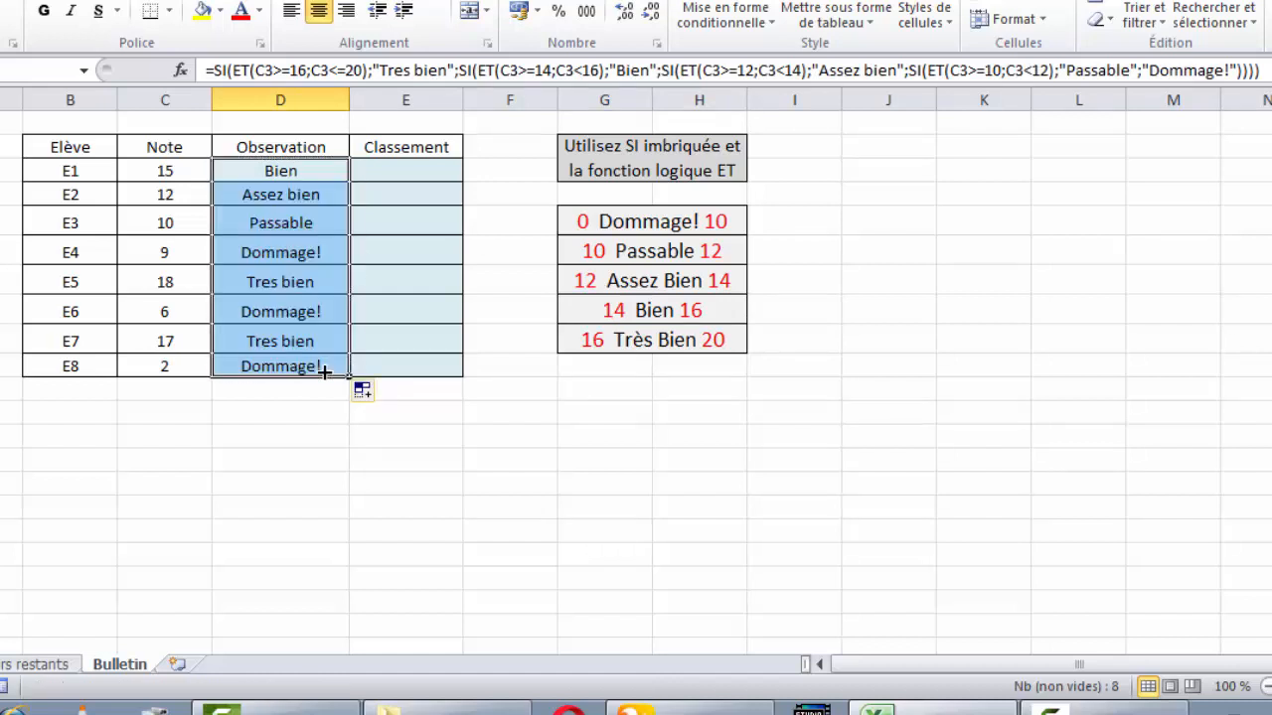
- Check the Observation results of the students against their grades and the grading scale
click(323, 198)
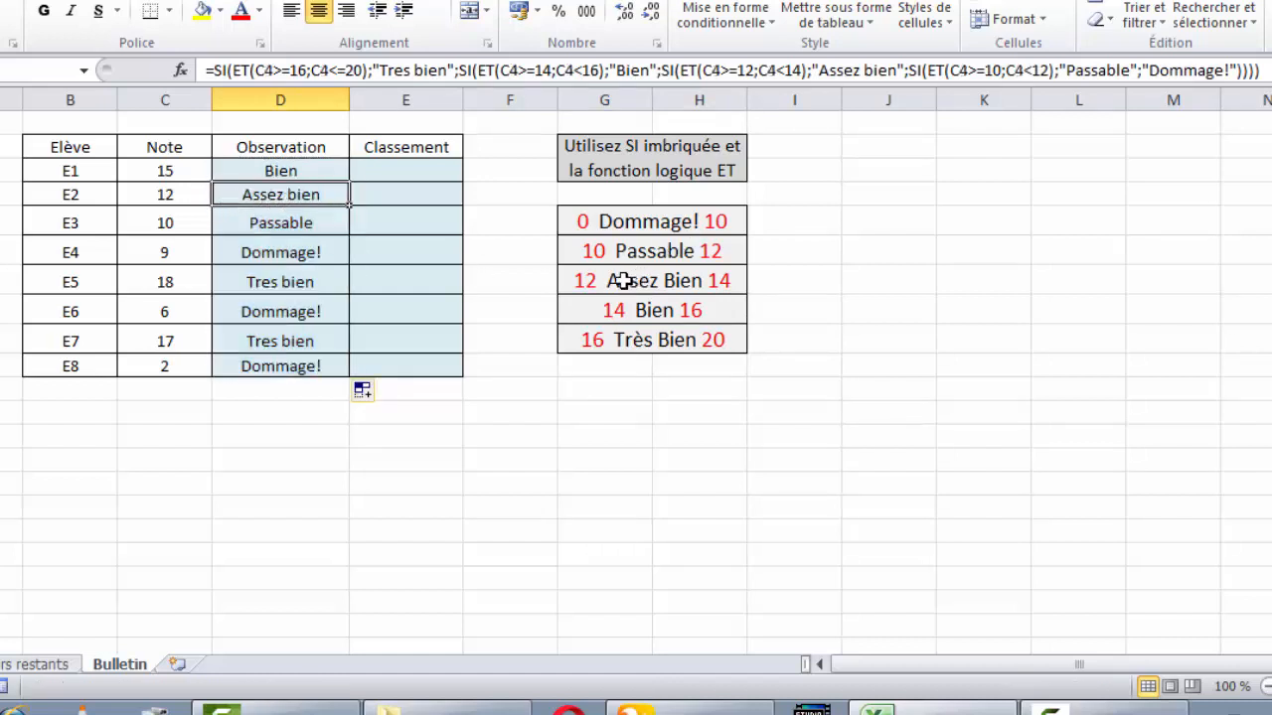
click(656, 280)
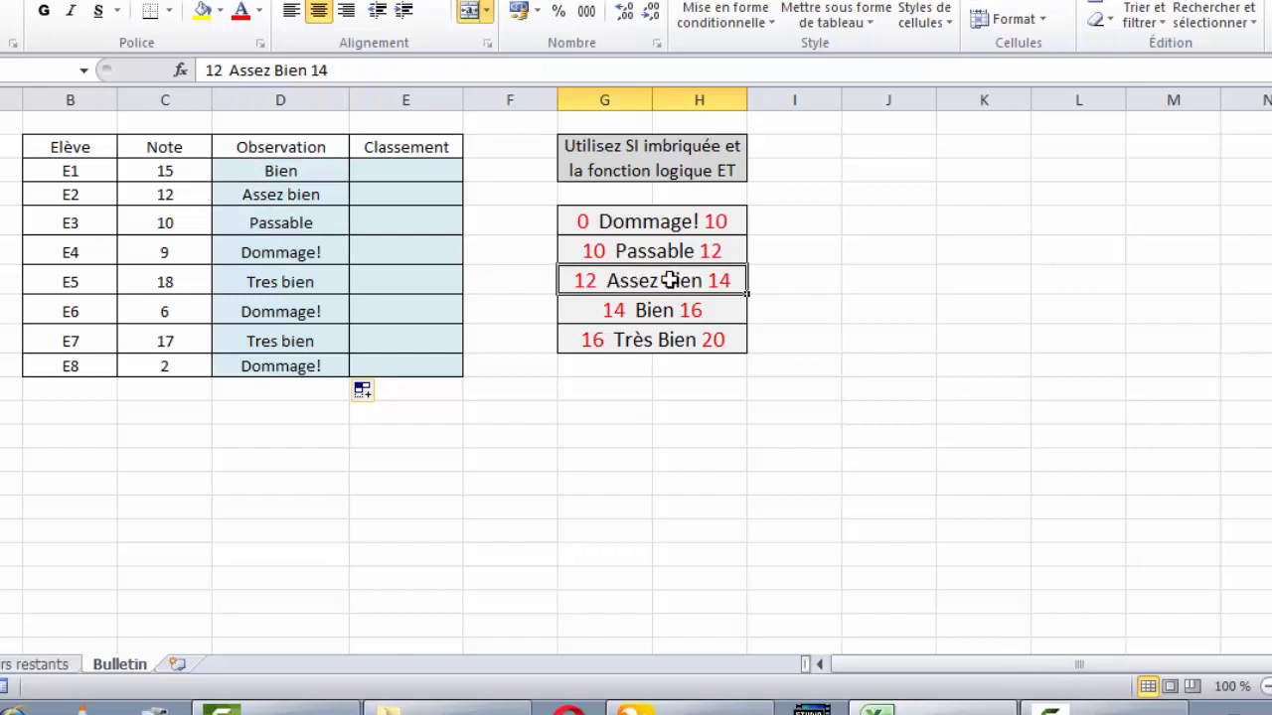
click(253, 227)
click(262, 251)
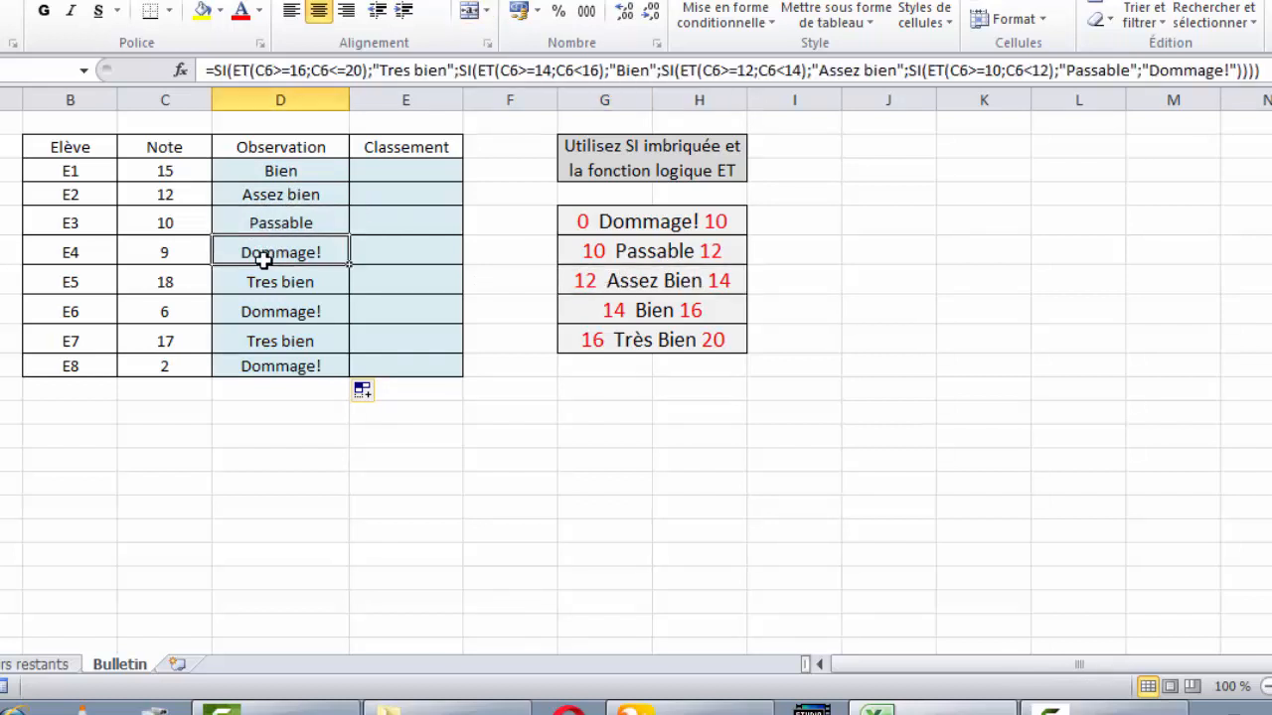
click(290, 314)
click(286, 365)
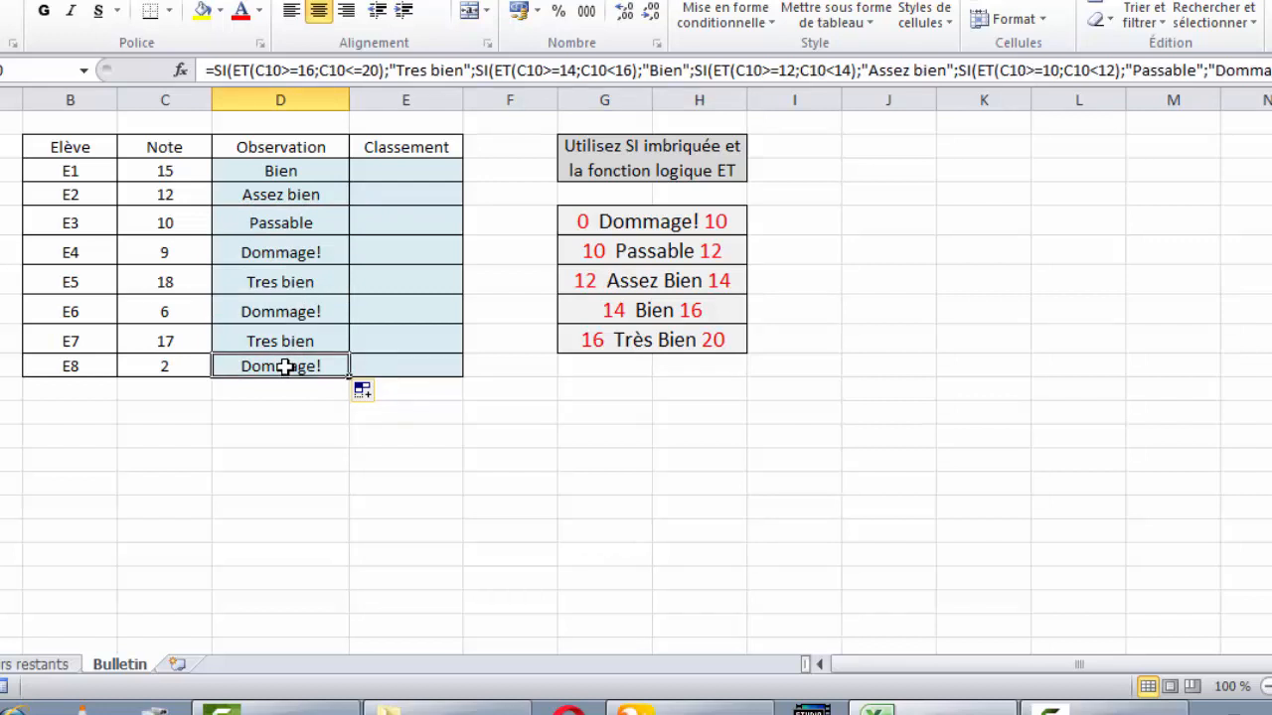
click(298, 343)
click(321, 285)
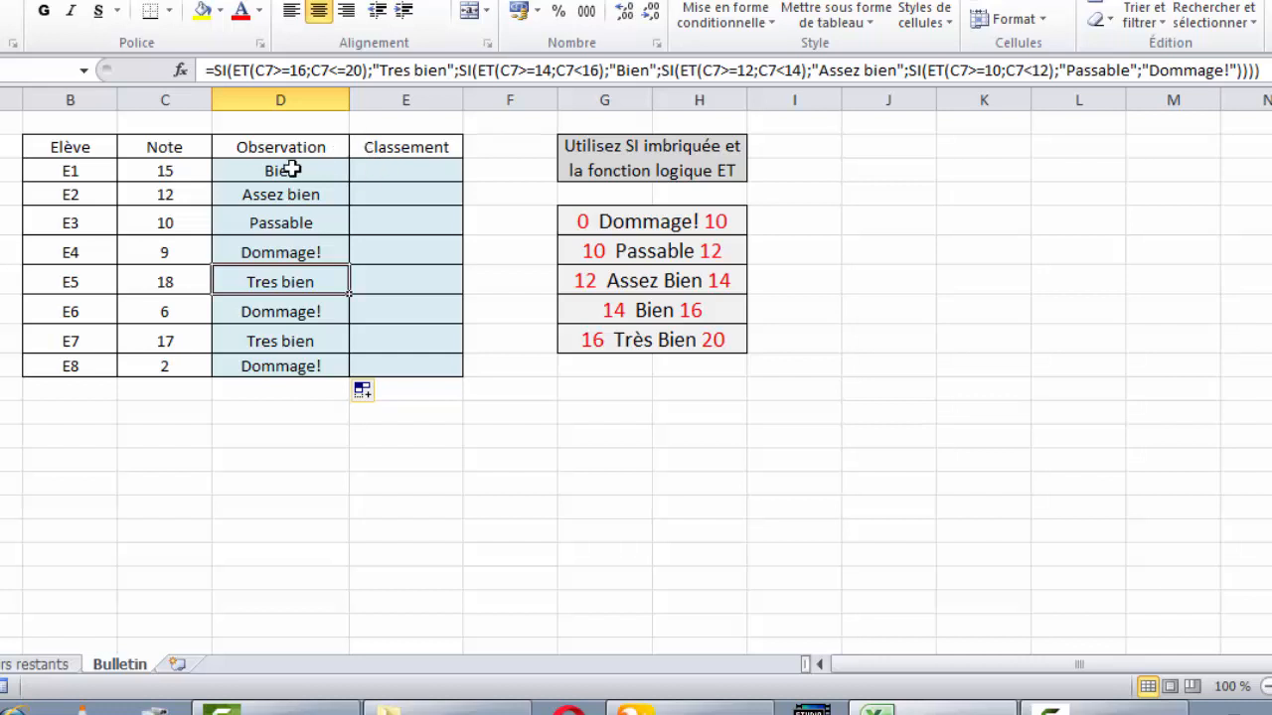
- Start a formula with the RANG function in Classement cell E3
click(403, 171)
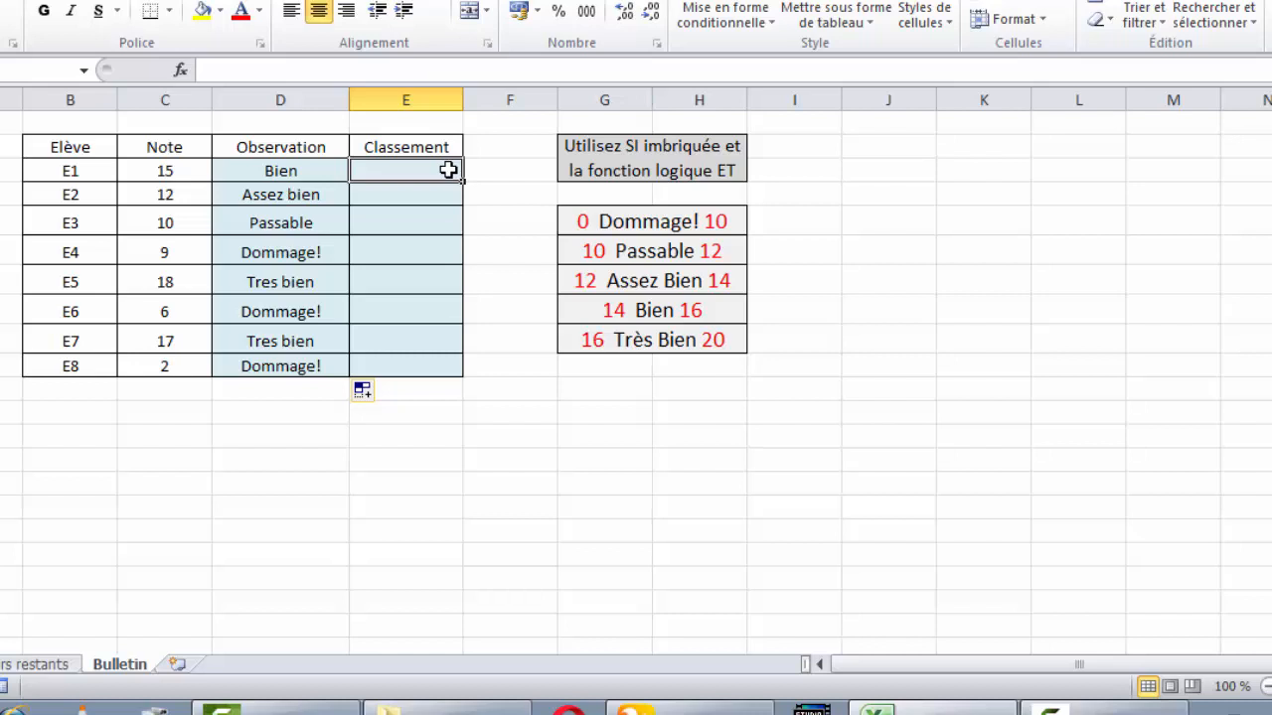
text(ra)
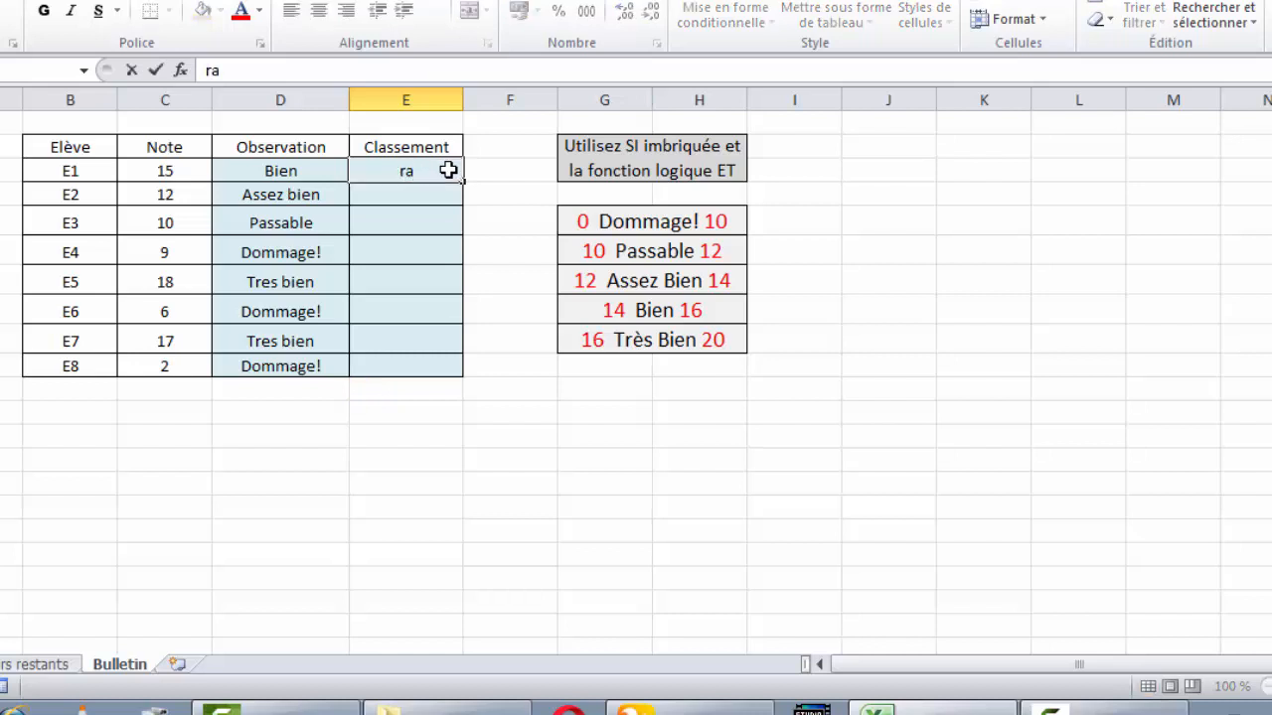
text(ng)
key(BackSpace)
key(BackSpace)
key(BackSpace)
key(BackSpace)
text(=)
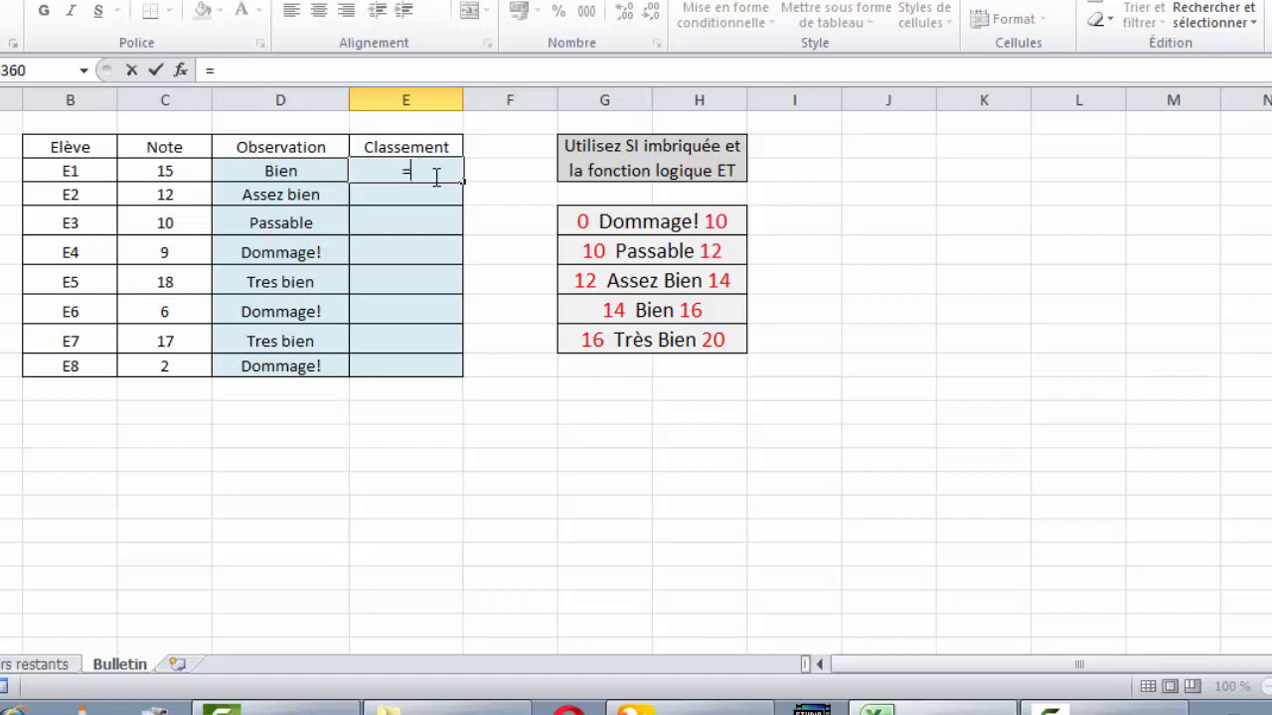
text(ranf)
key(BackSpace)
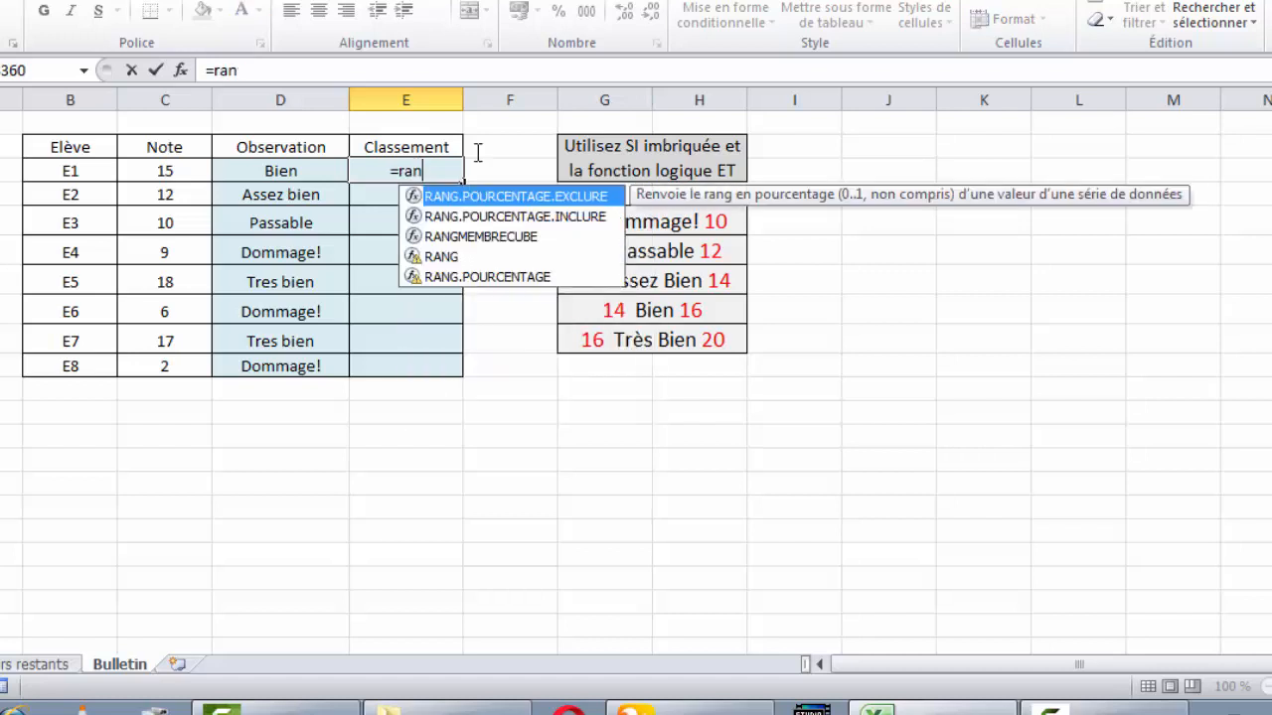
text(g)
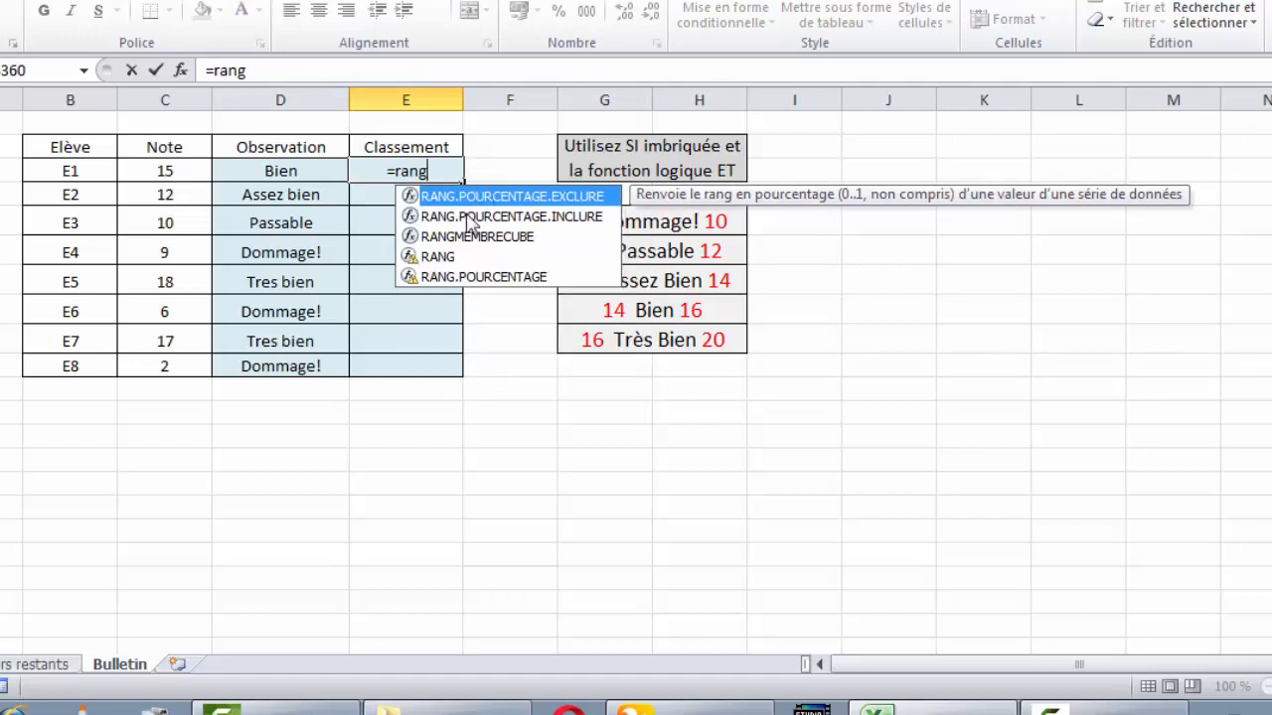
double_click(441, 256)
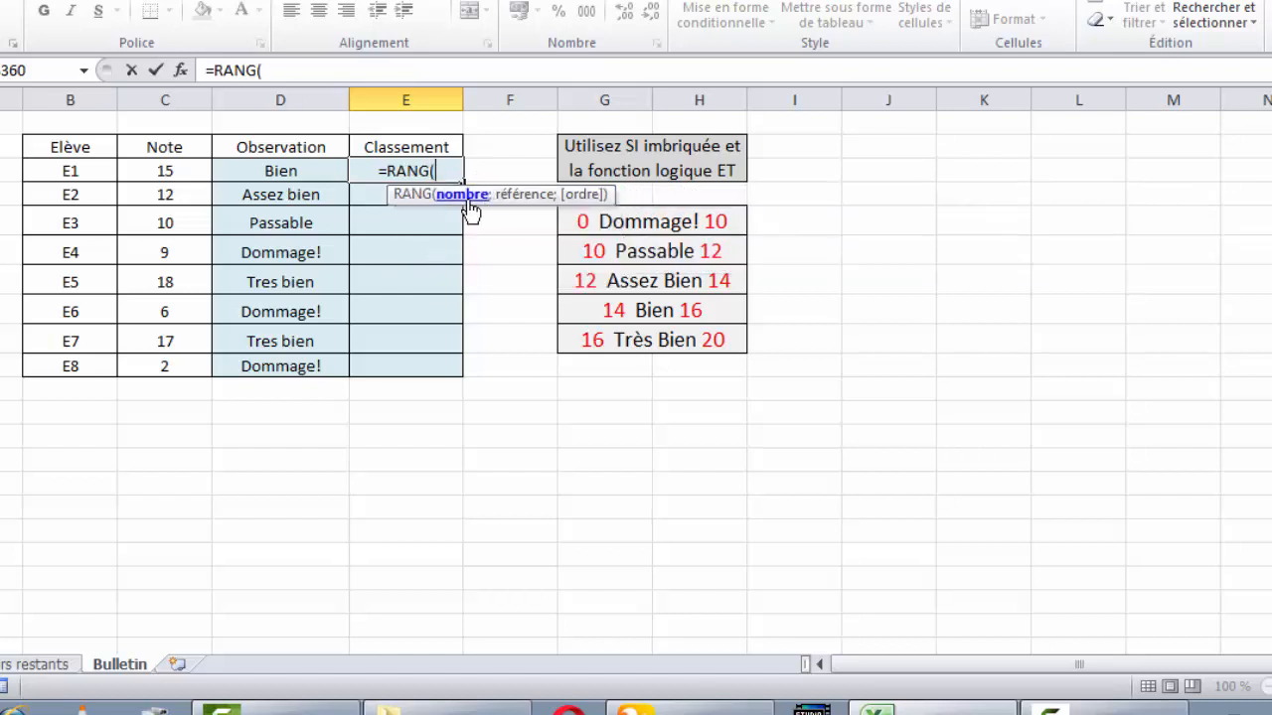
- Enter C3 as the number argument of the RANG function, followed by a semicolon separator
click(192, 172)
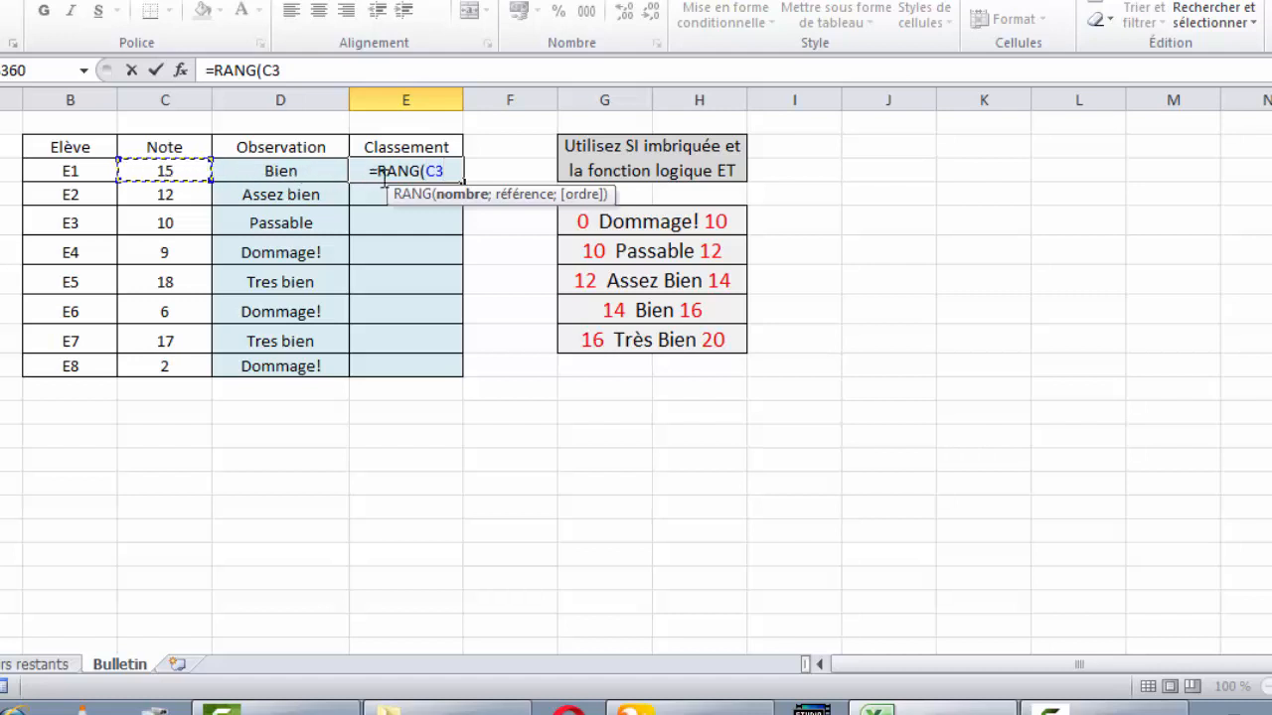
text(,)
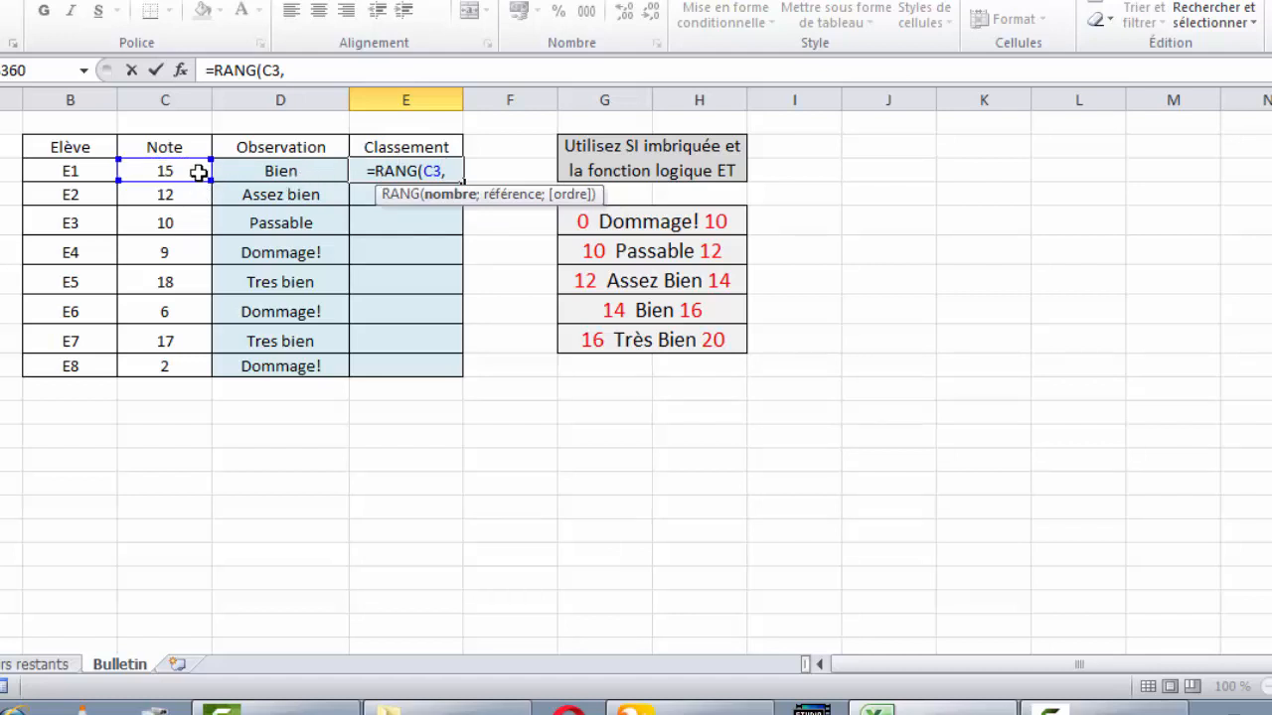
key(Return)
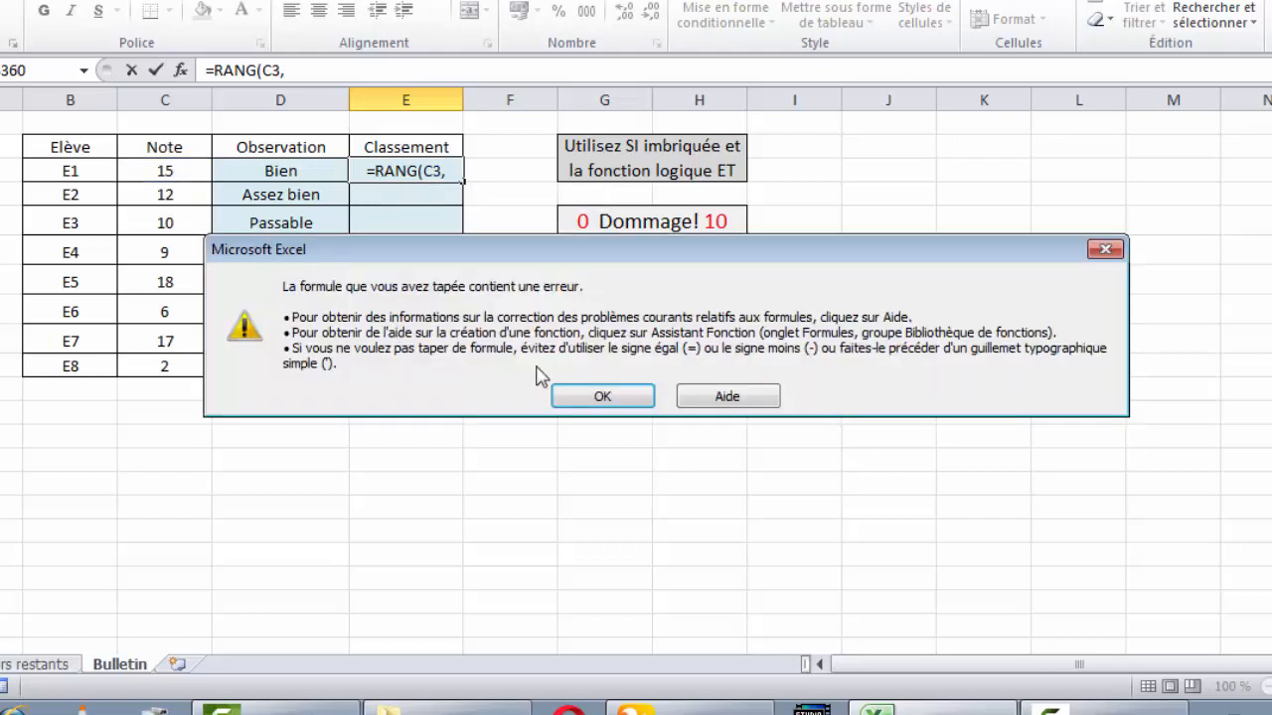
click(602, 397)
key(Right)
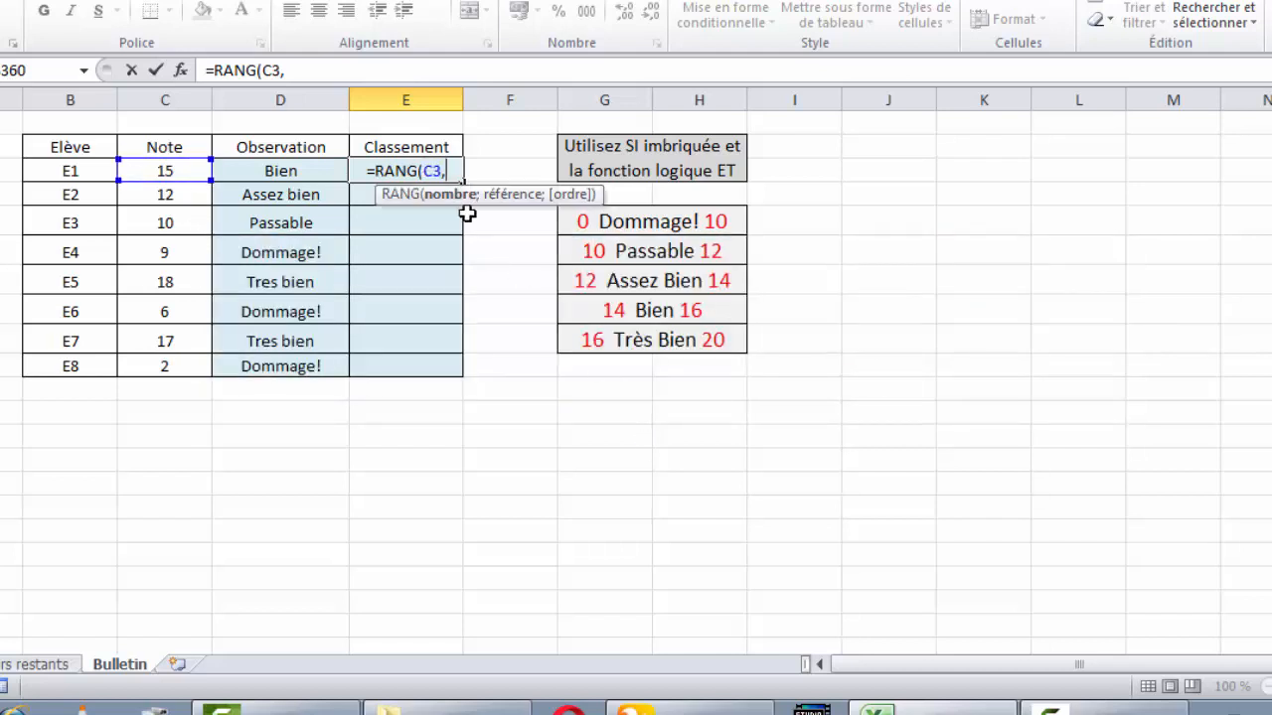
key(BackSpace)
text(;)
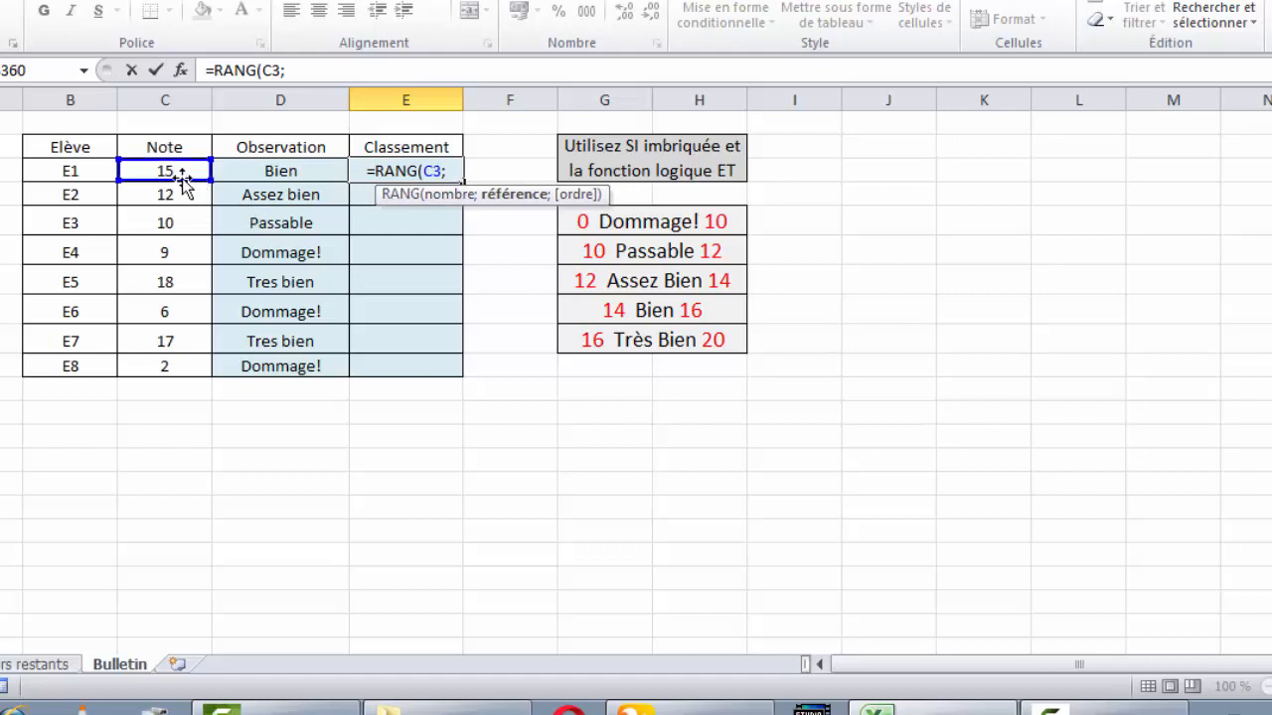
- Set the RANG reference to C3:C10 and the order to 0 - Décroissant, then close and confirm the formula
drag(175, 171, 170, 367)
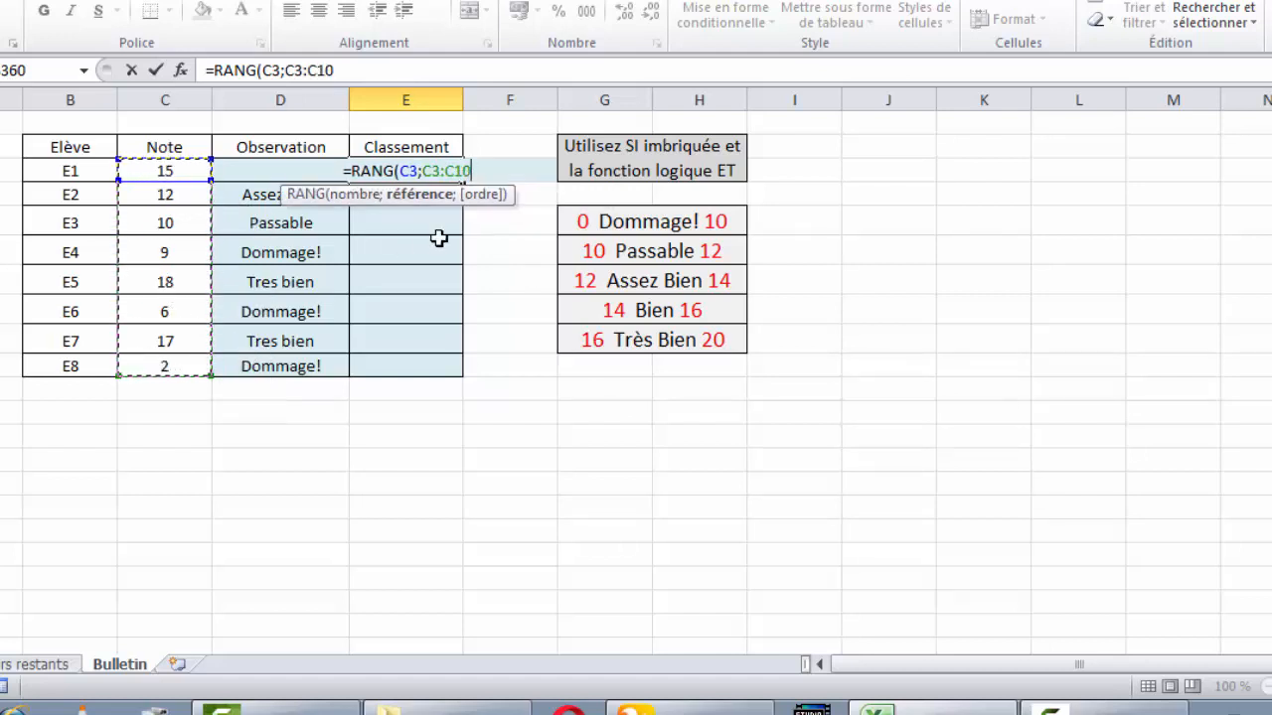
text(;)
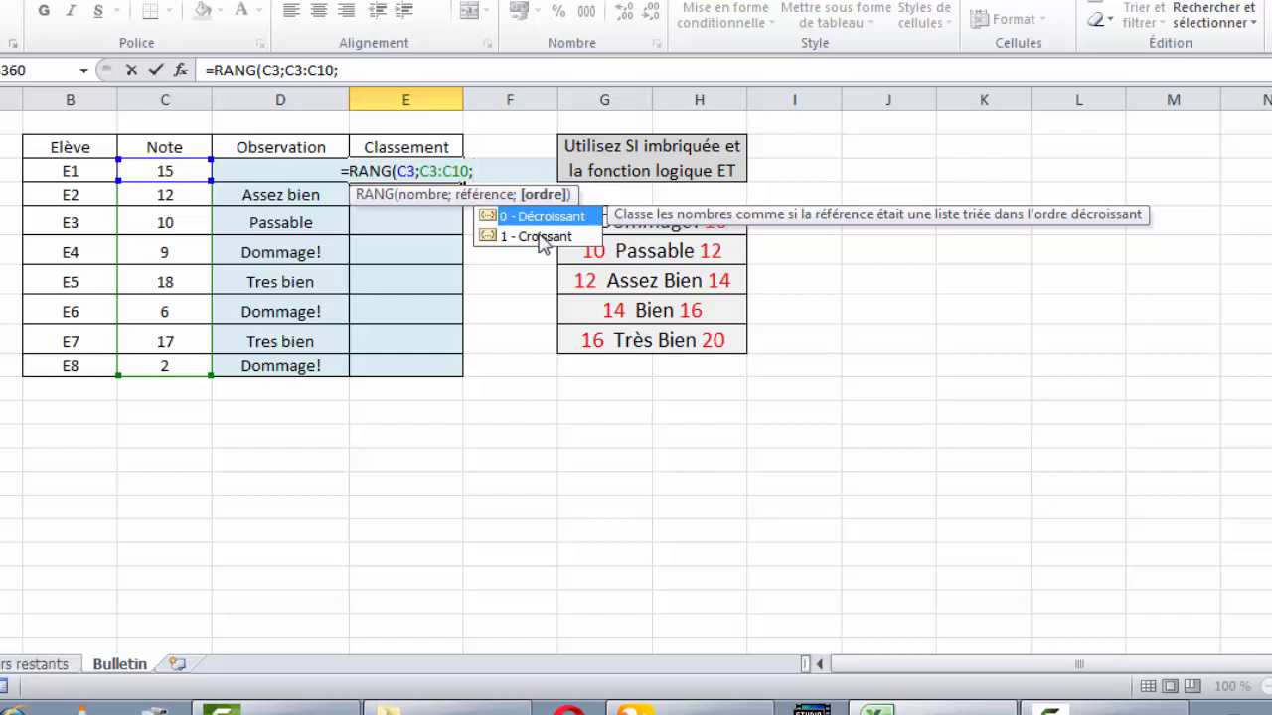
double_click(541, 216)
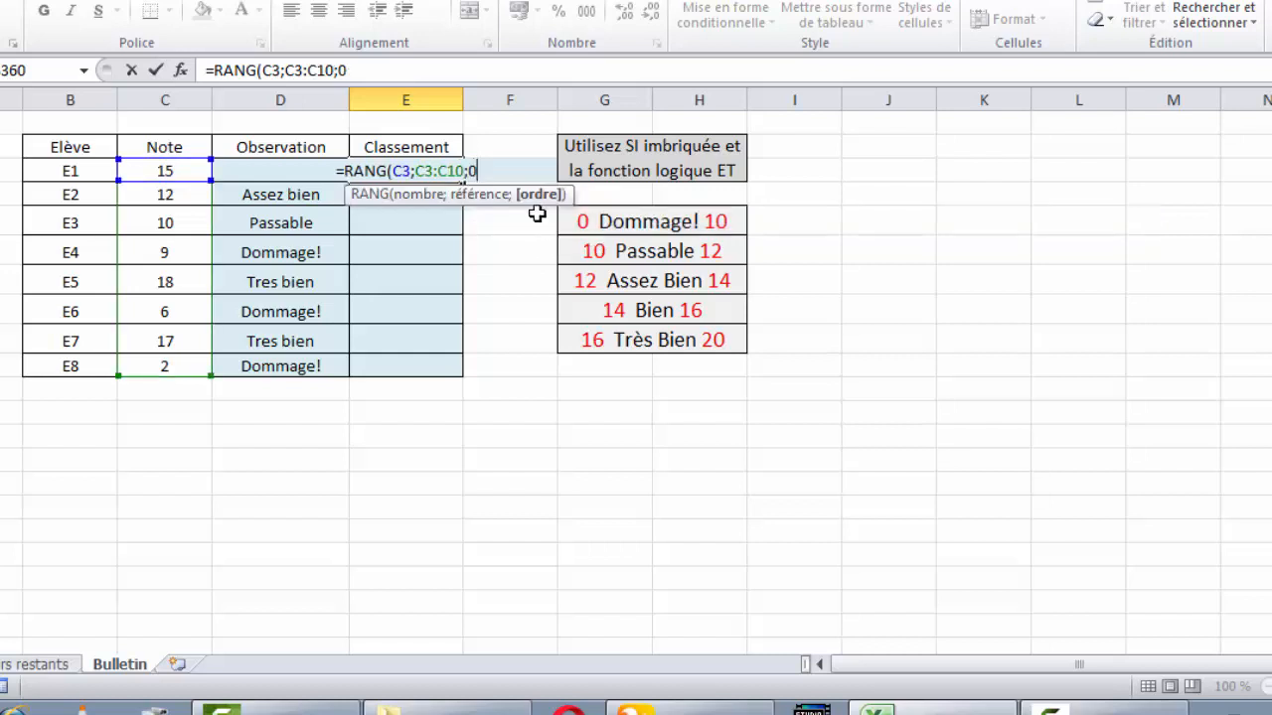
text())
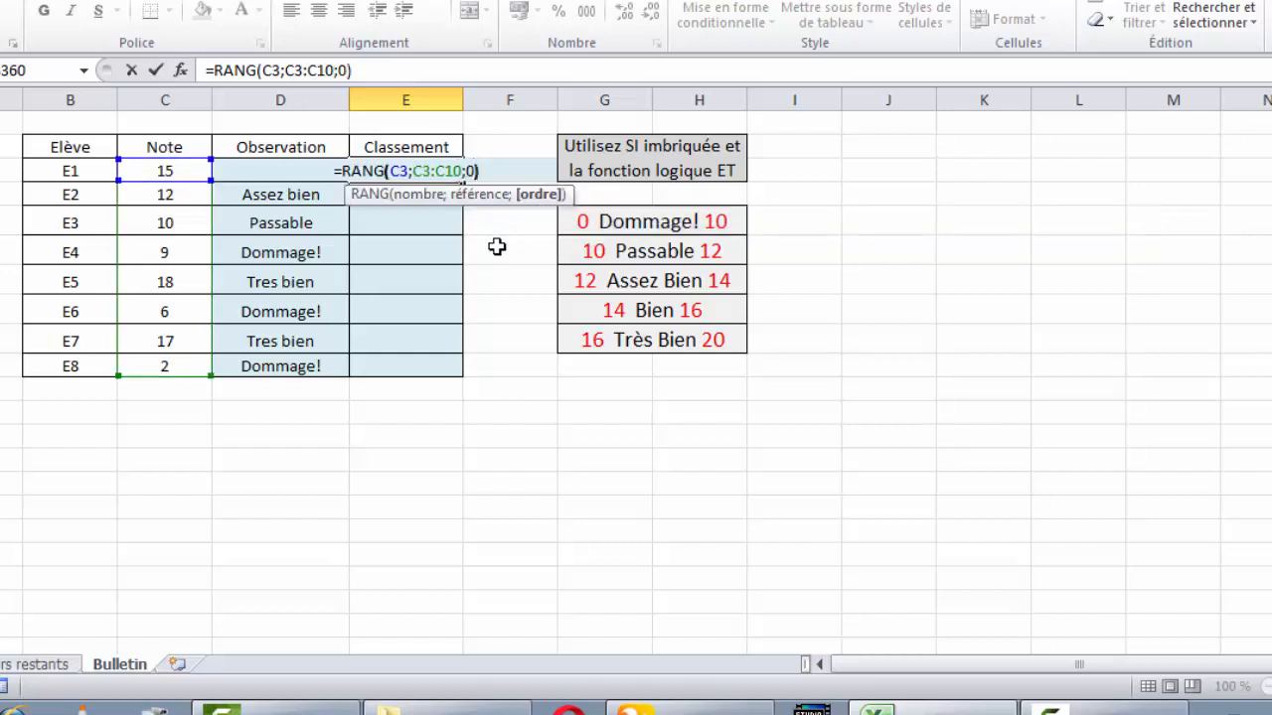
key(Return)
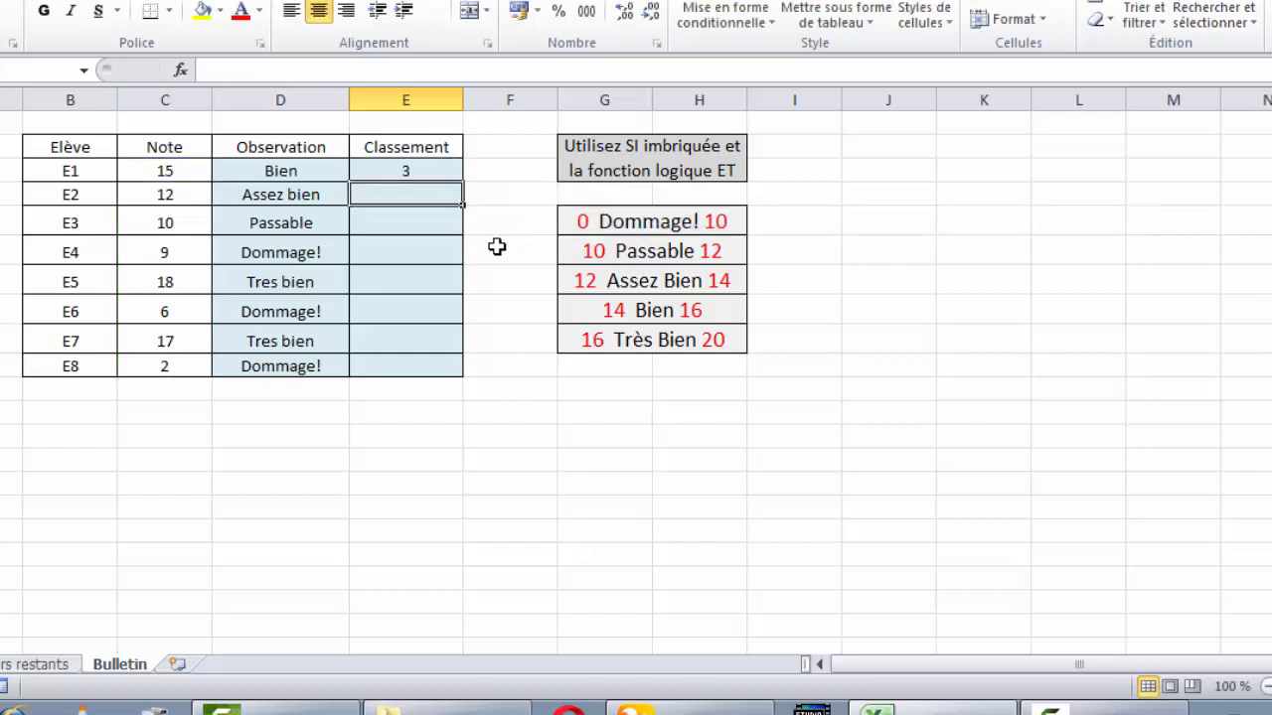
click(408, 175)
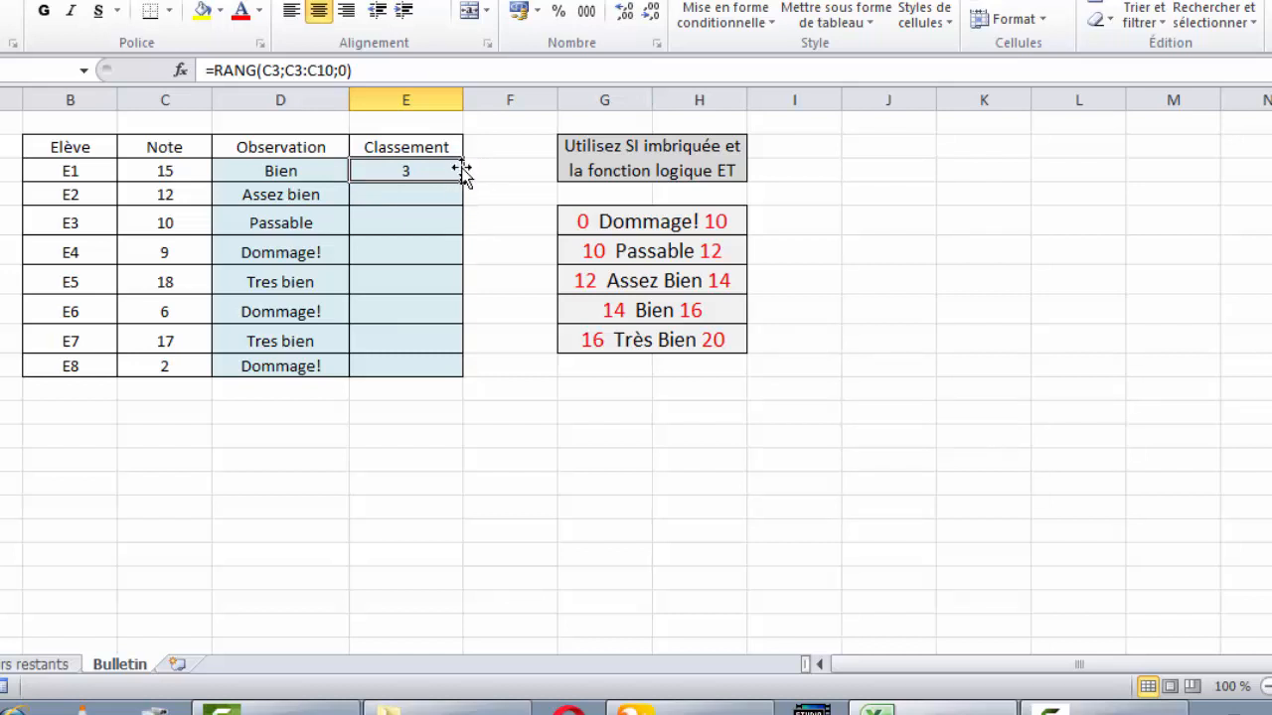
double_click(425, 171)
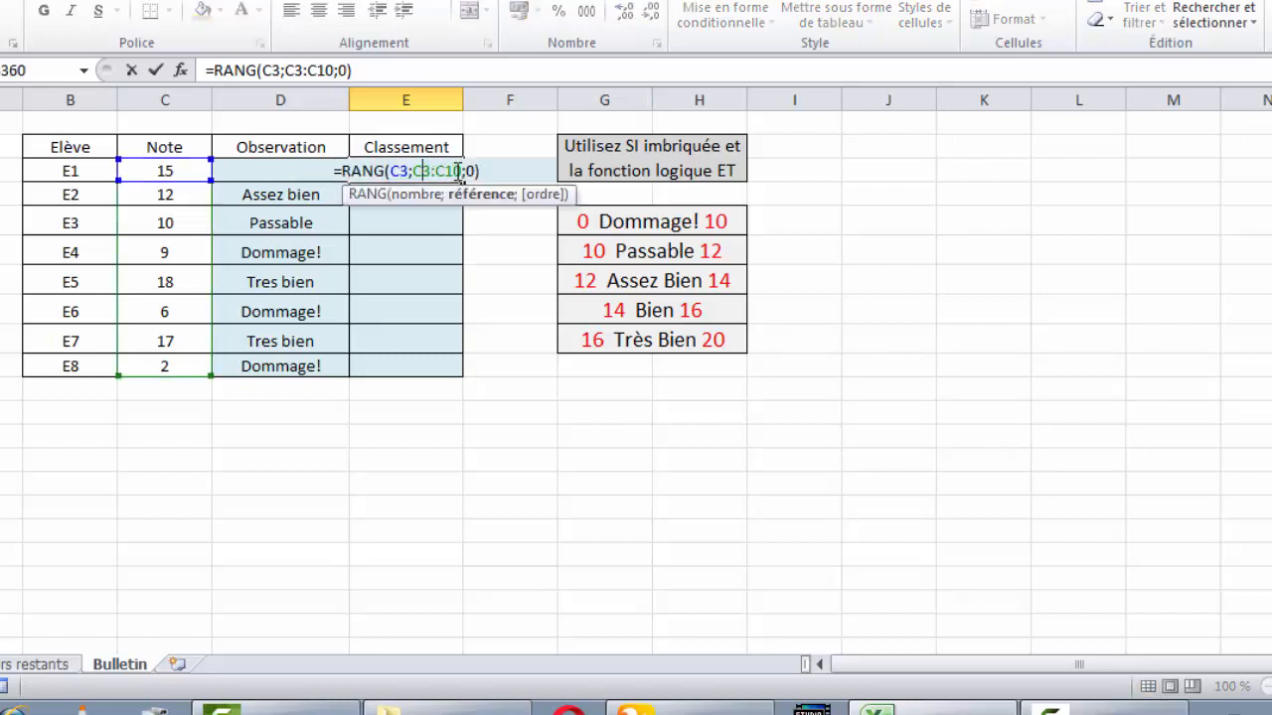
drag(435, 171, 453, 171)
key(shift+Left)
key(shift+Left)
key(shift+Left)
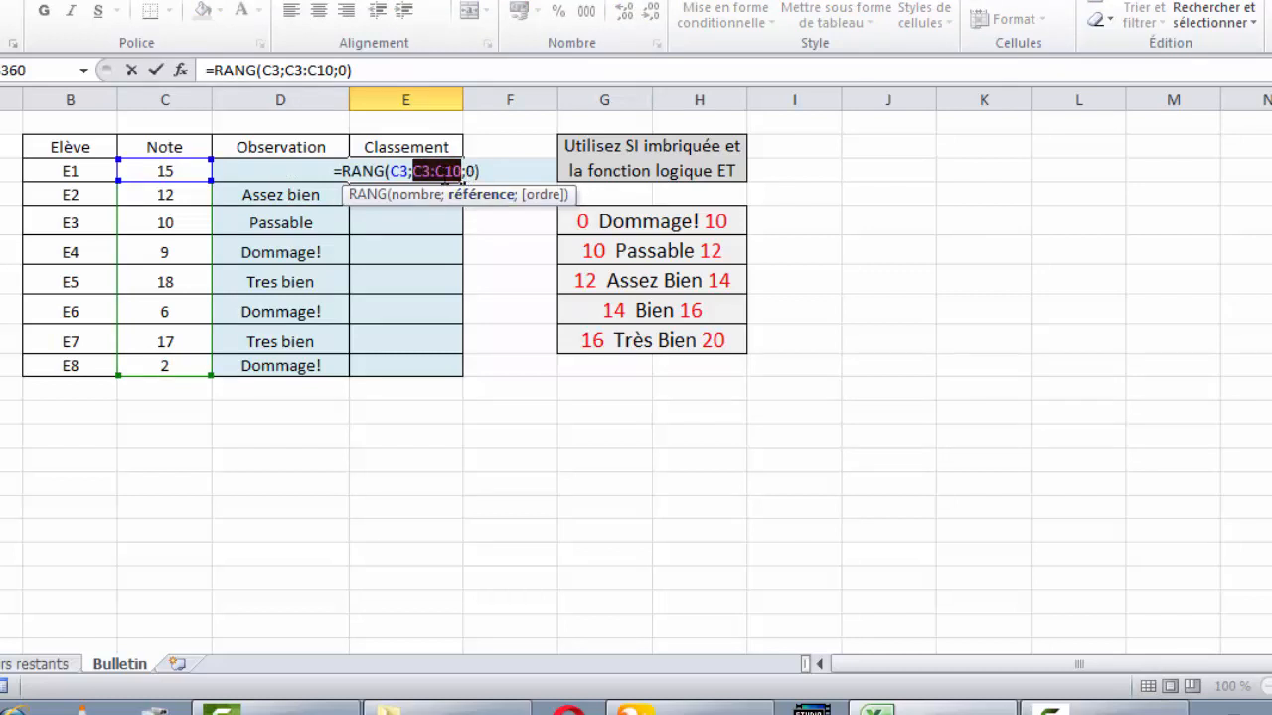
key(super+p)
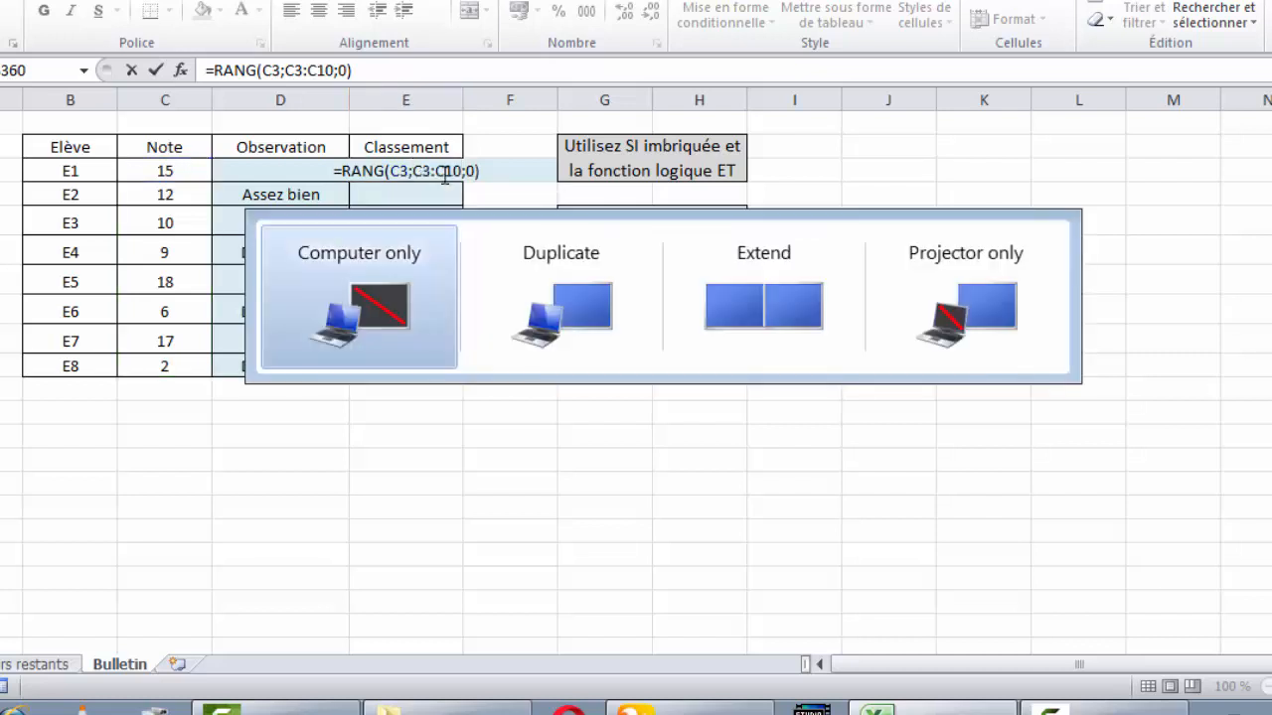
key(Right)
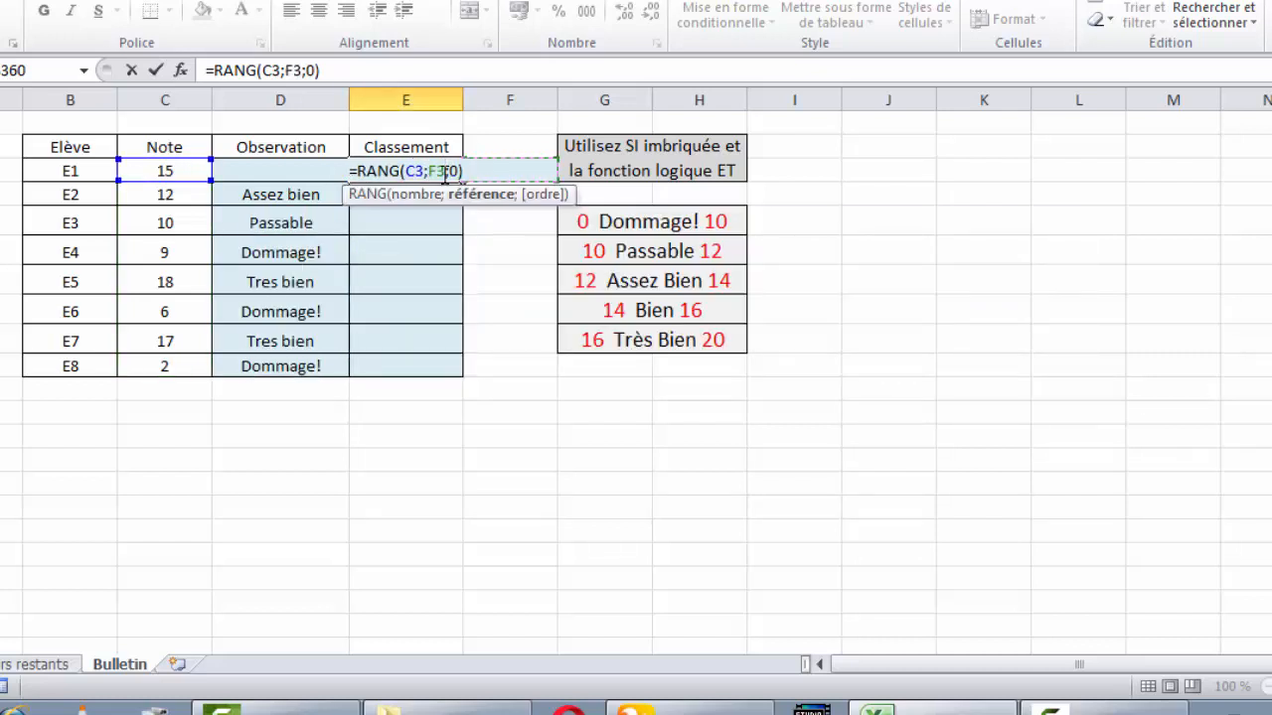
key(ctrl+z)
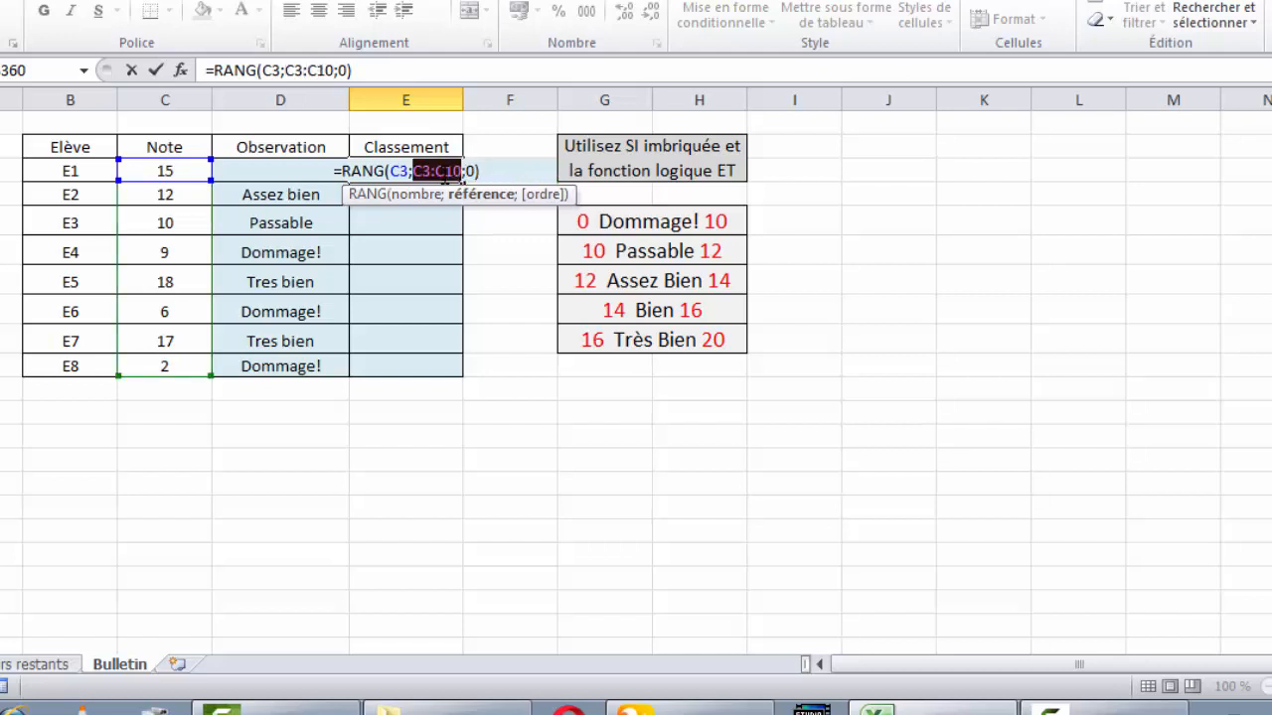
key(Right)
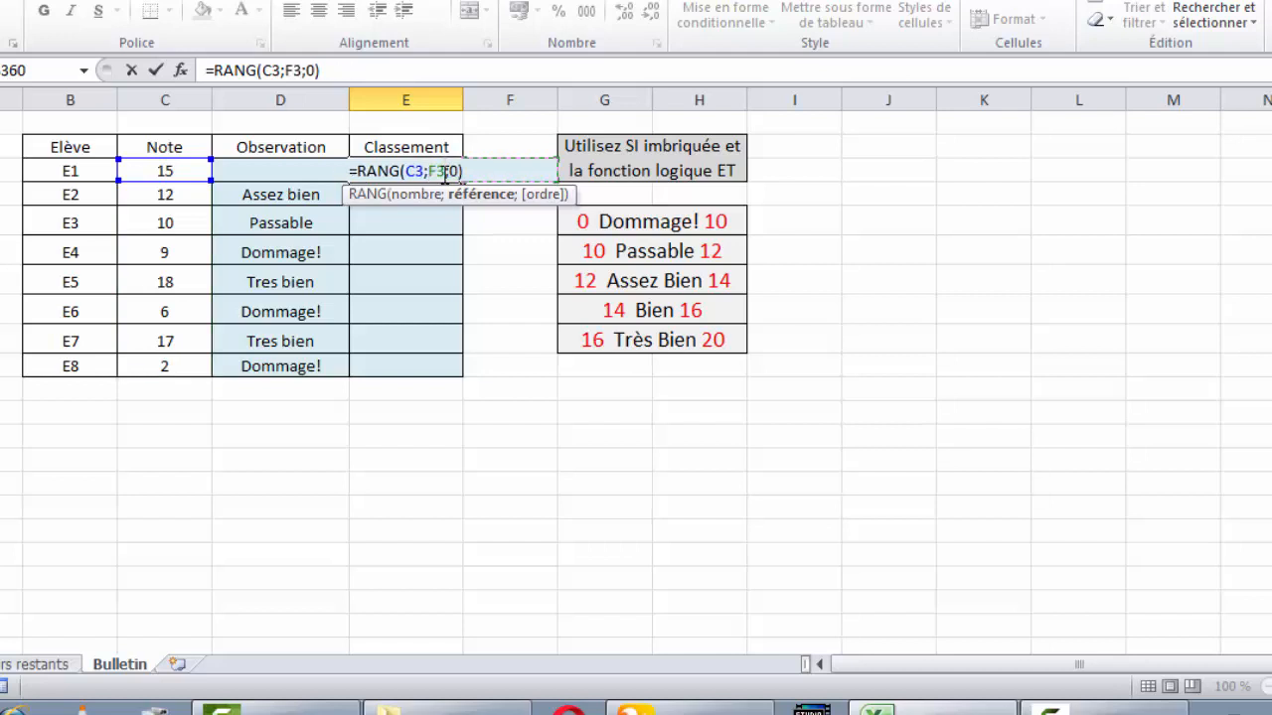
key(Escape)
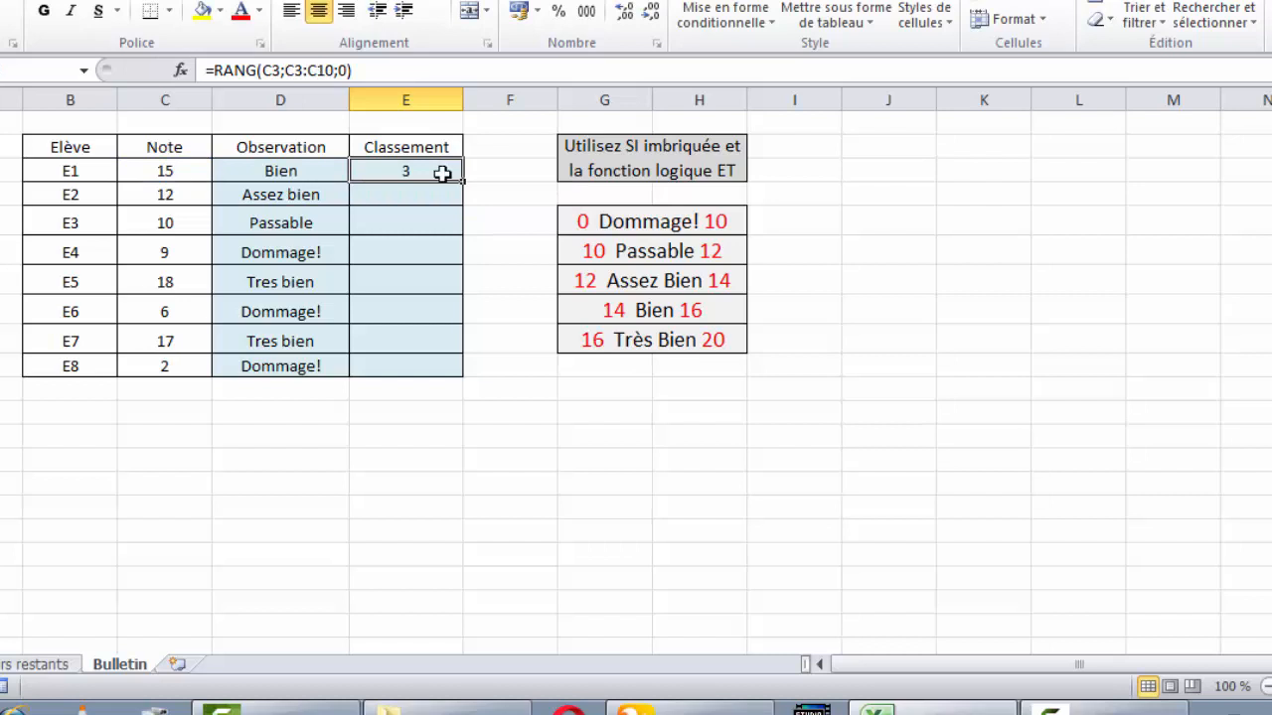
- Edit the RANG formula in Classement cell E3 to make the start of its reference range absolute as $C$3
double_click(444, 172)
key(Left)
key(Left)
key(Left)
key(Left)
key(Left)
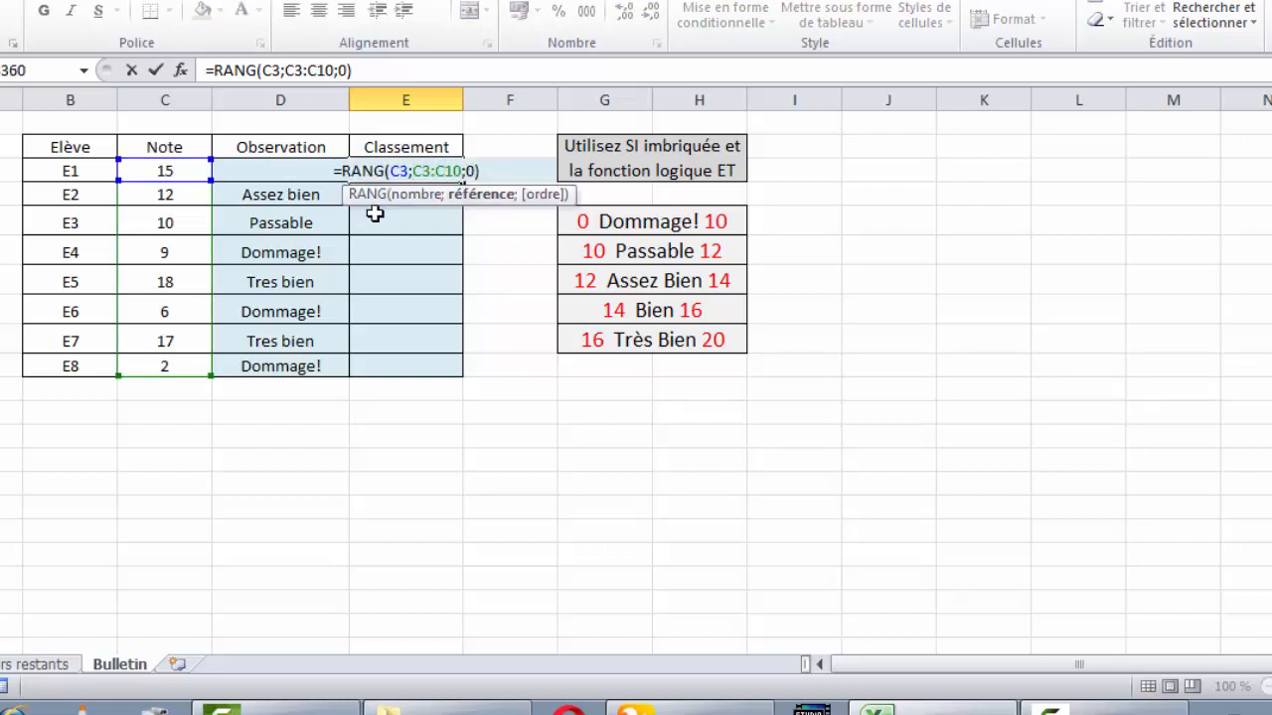
text($)
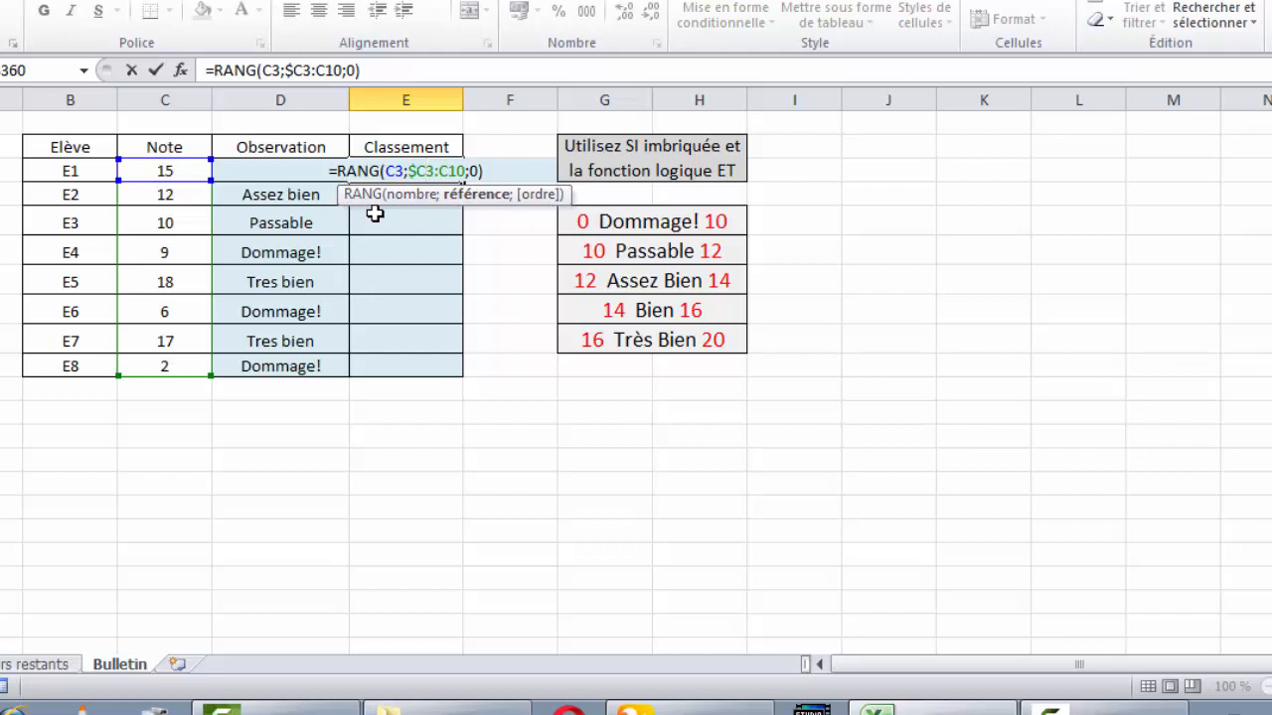
key(Right)
text($)
key(Right)
key(Right)
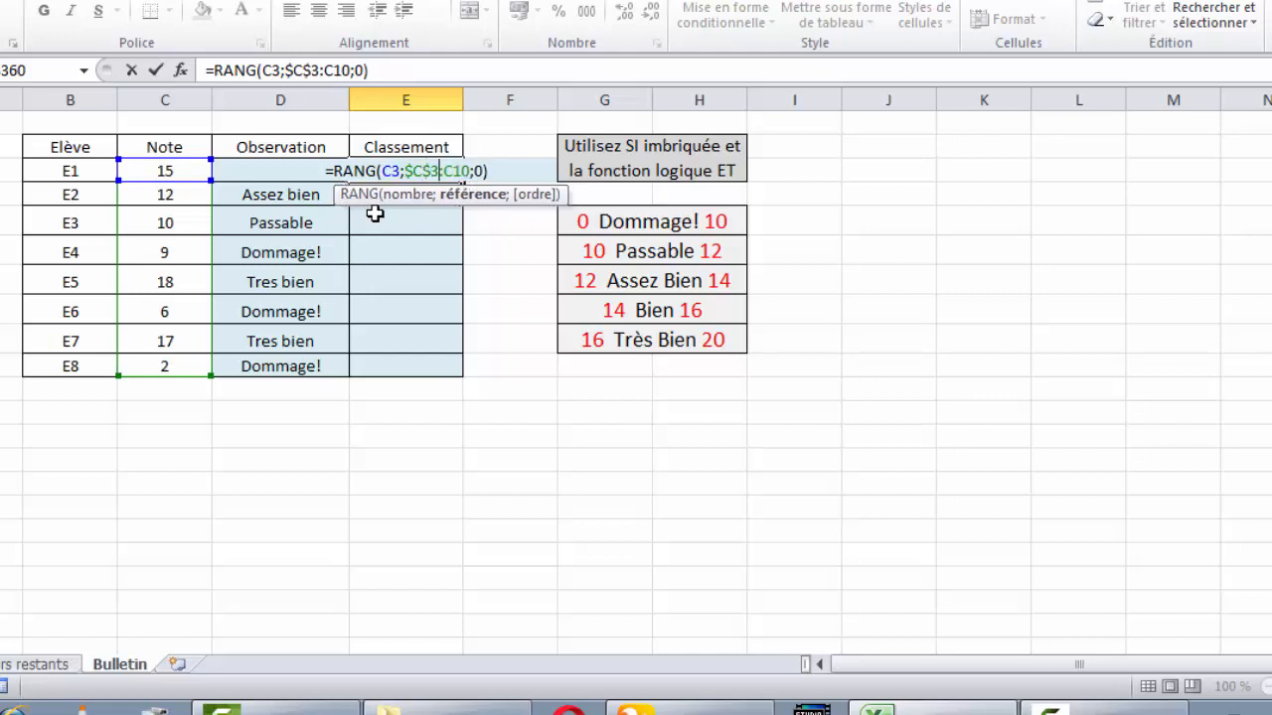
- Make the end of the RANG reference range absolute as $C$10 and fill the E3 formula down through E10
text($)
key(Right)
text($)
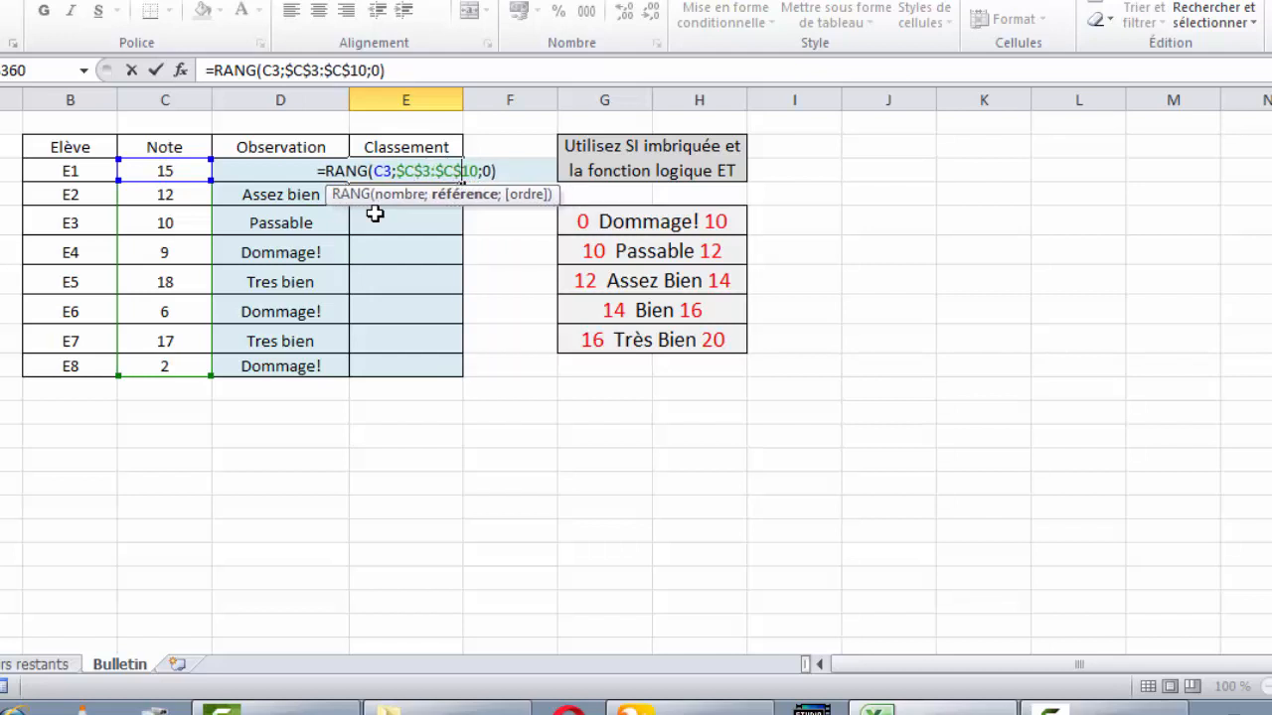
key(Return)
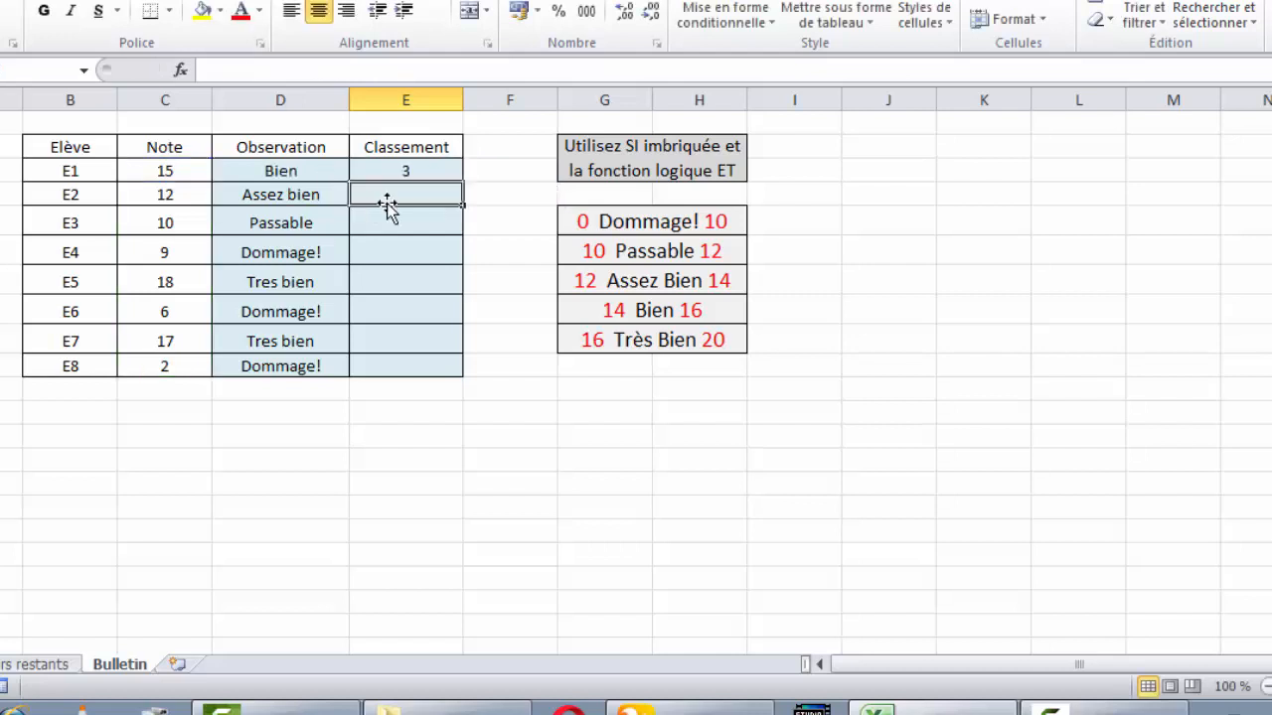
click(444, 174)
drag(464, 186, 448, 374)
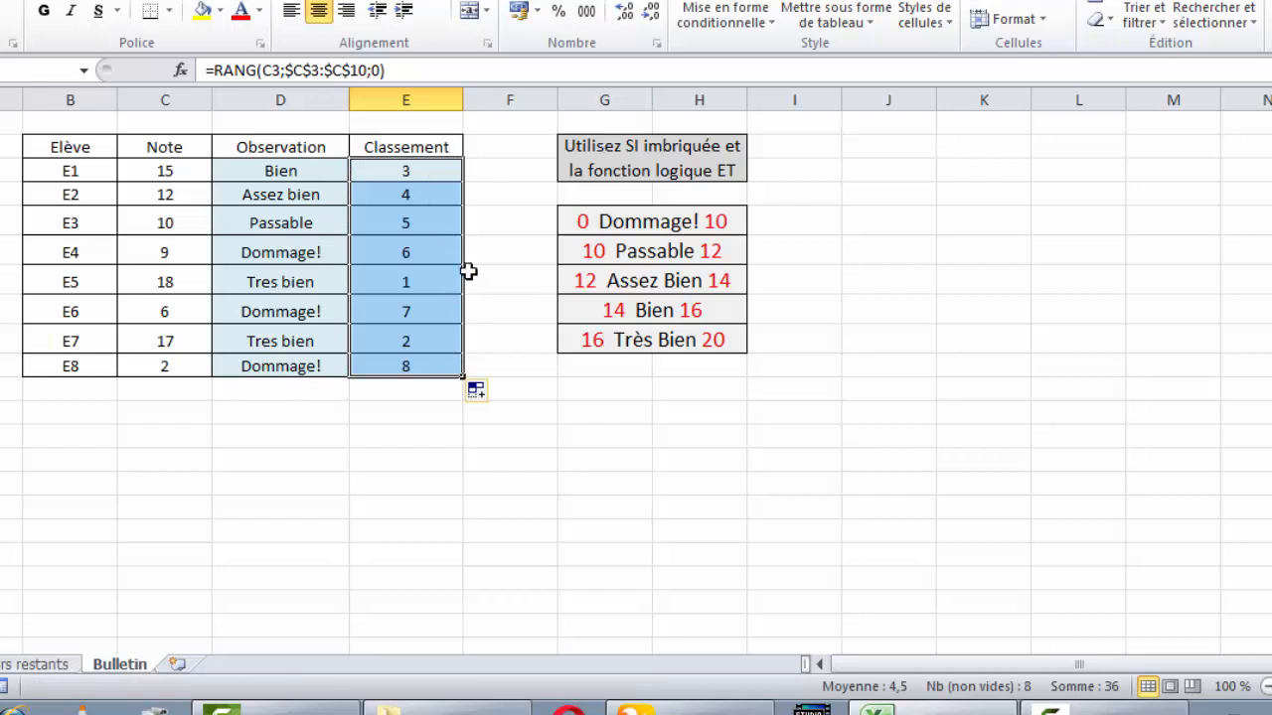
- Check the Classement ranks of the students in rank order against their grades in the Note column
click(439, 285)
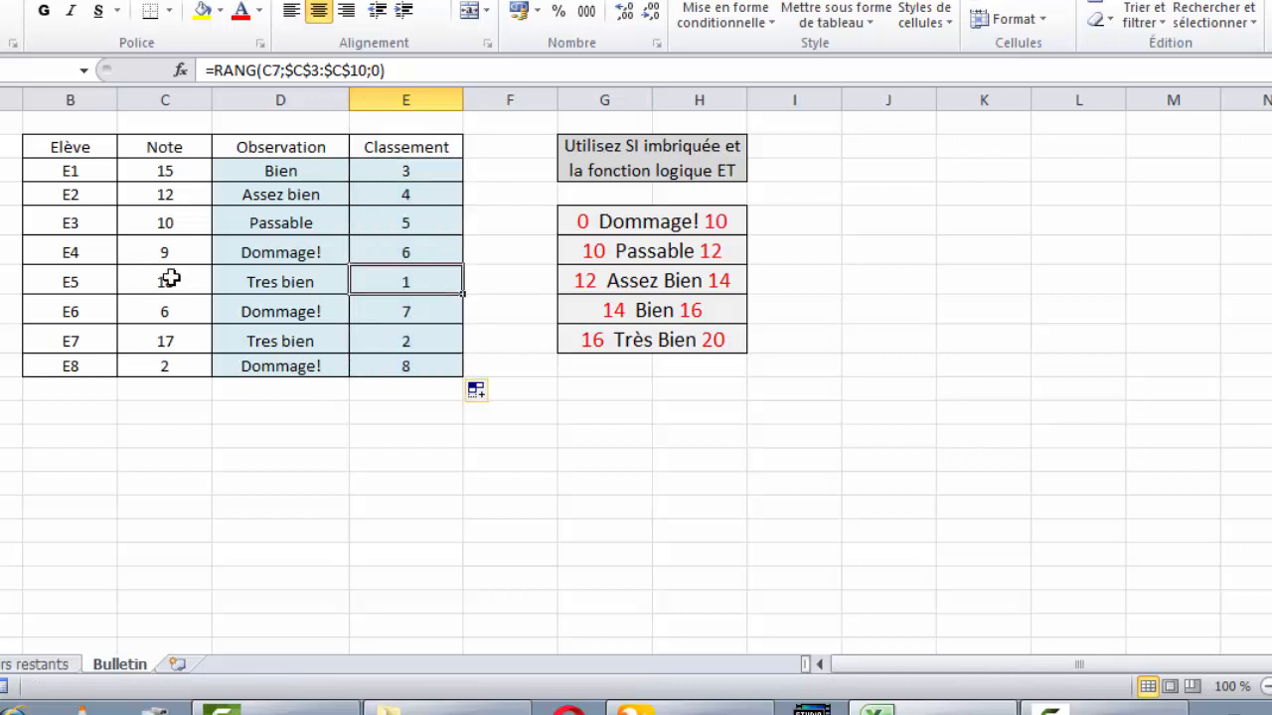
click(404, 340)
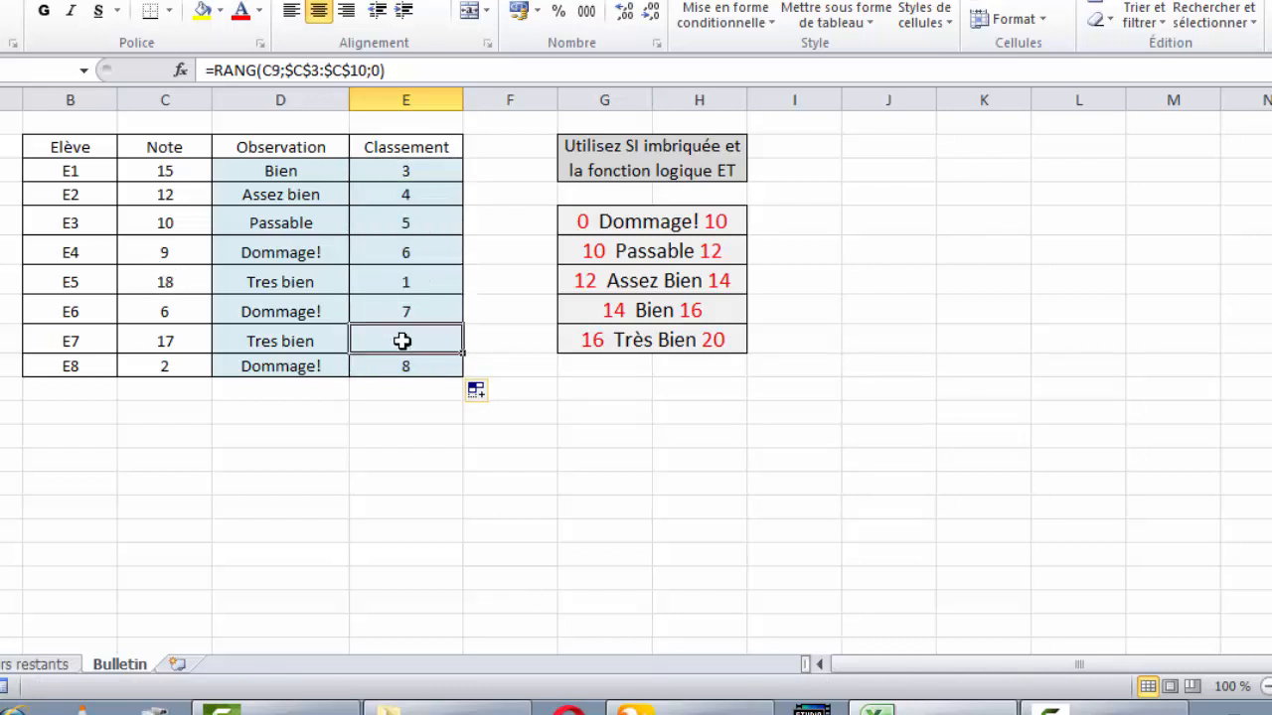
click(398, 175)
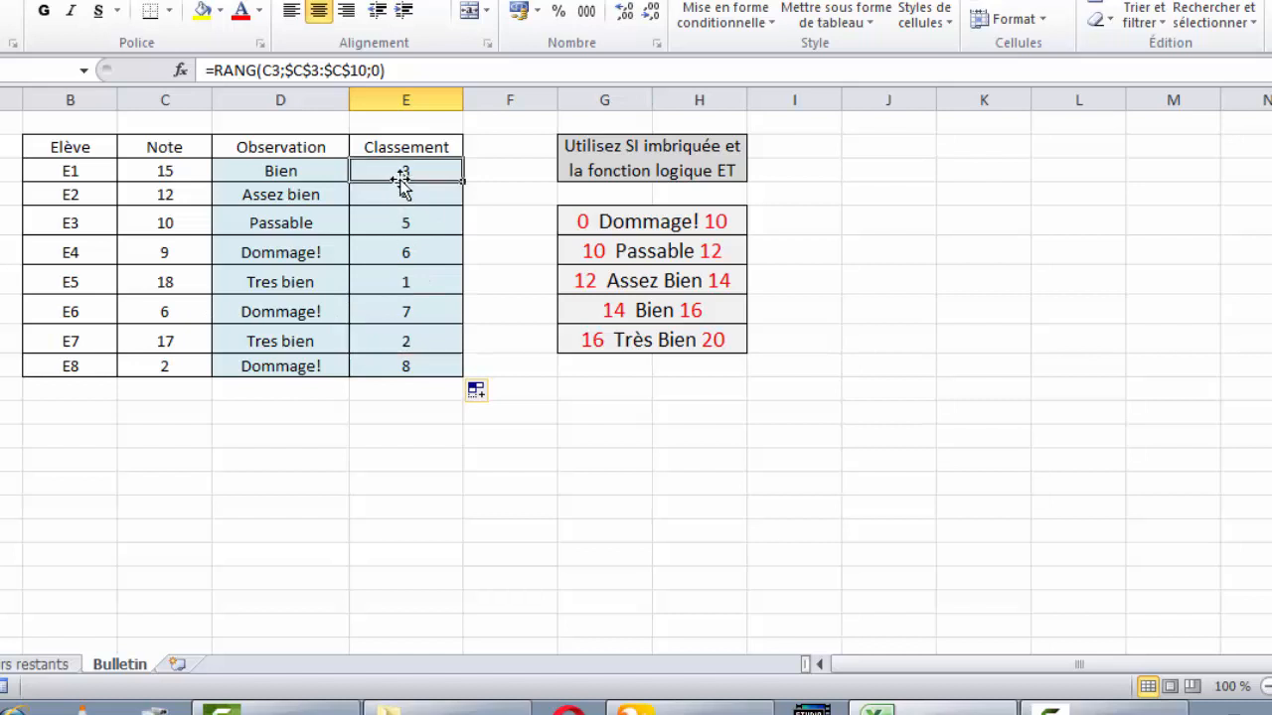
click(409, 197)
click(427, 222)
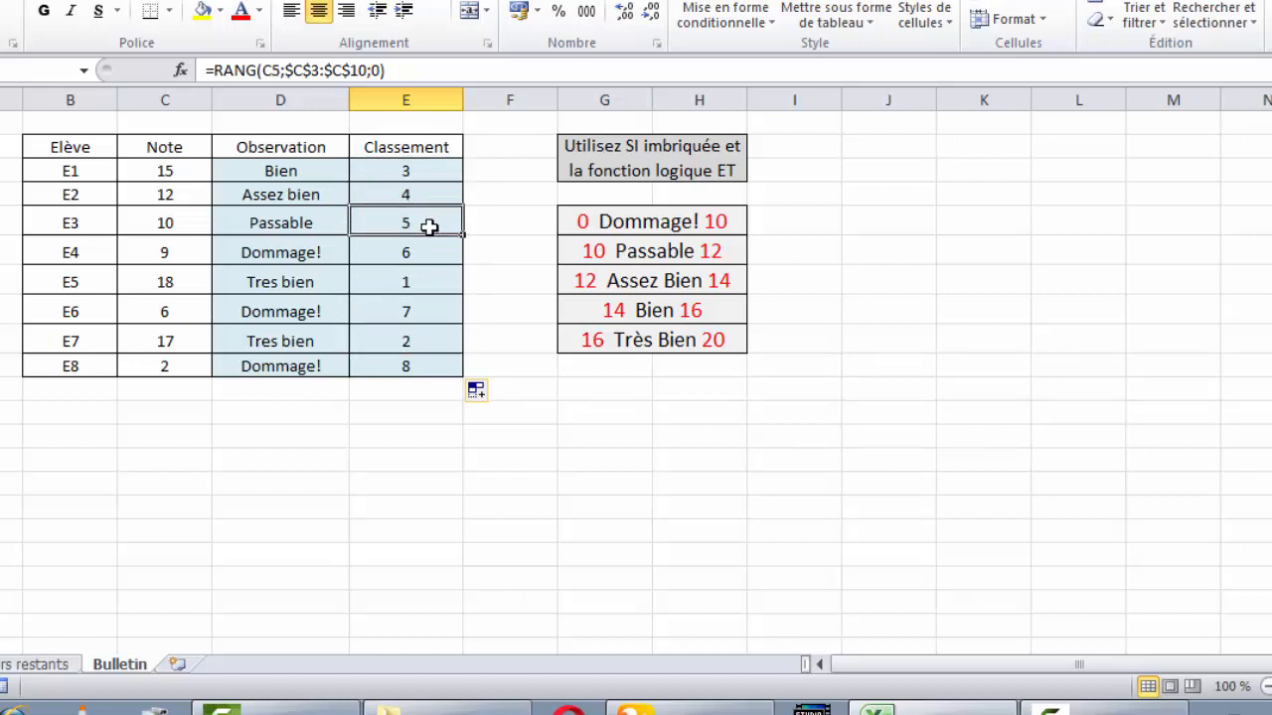
click(426, 258)
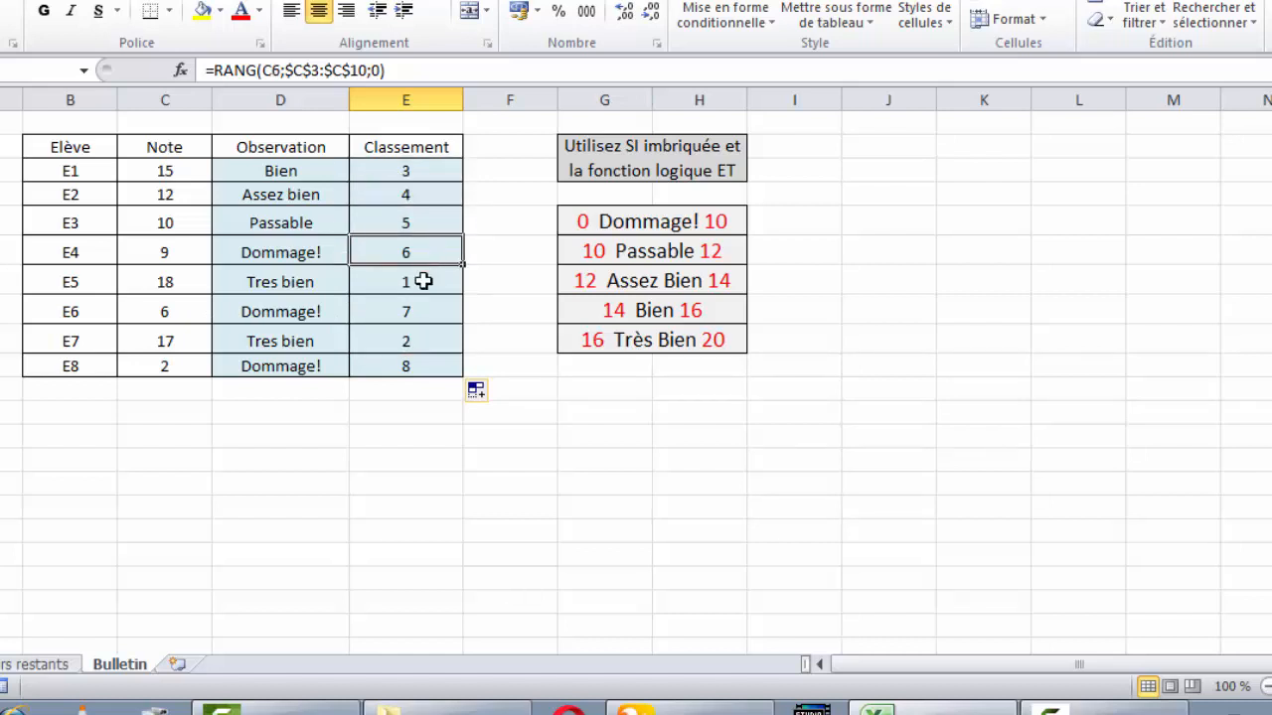
click(417, 311)
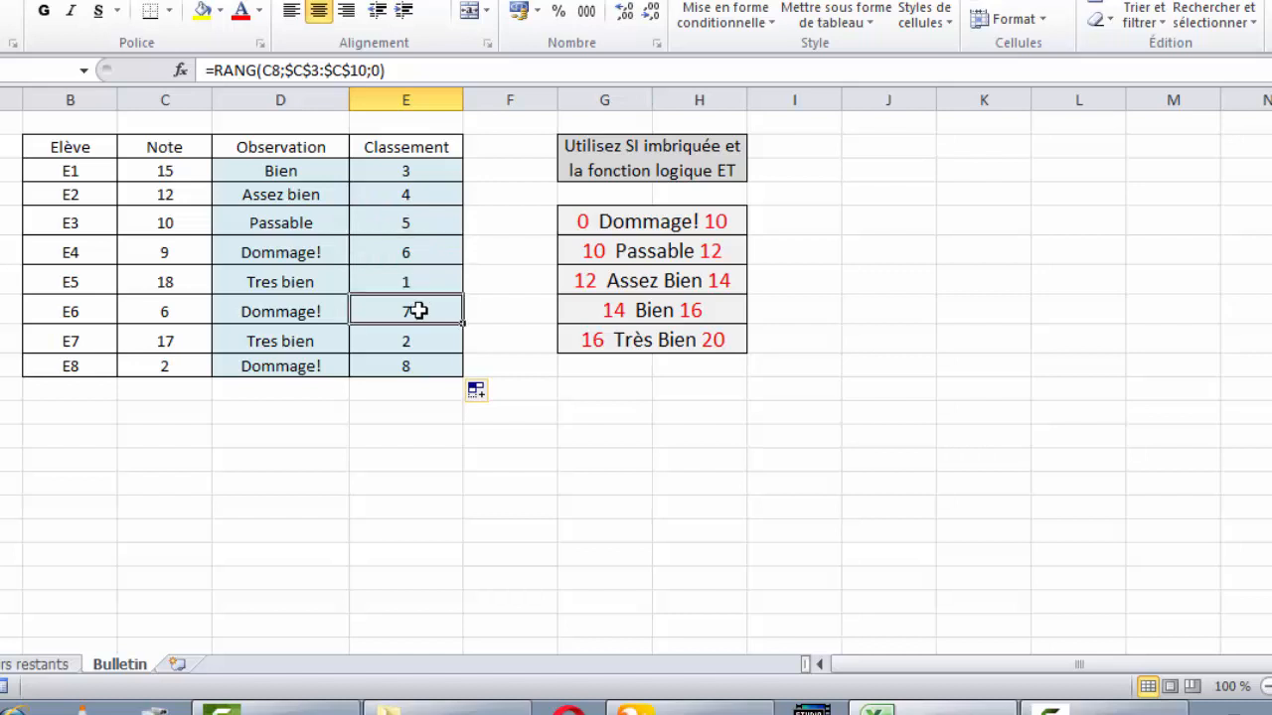
click(411, 364)
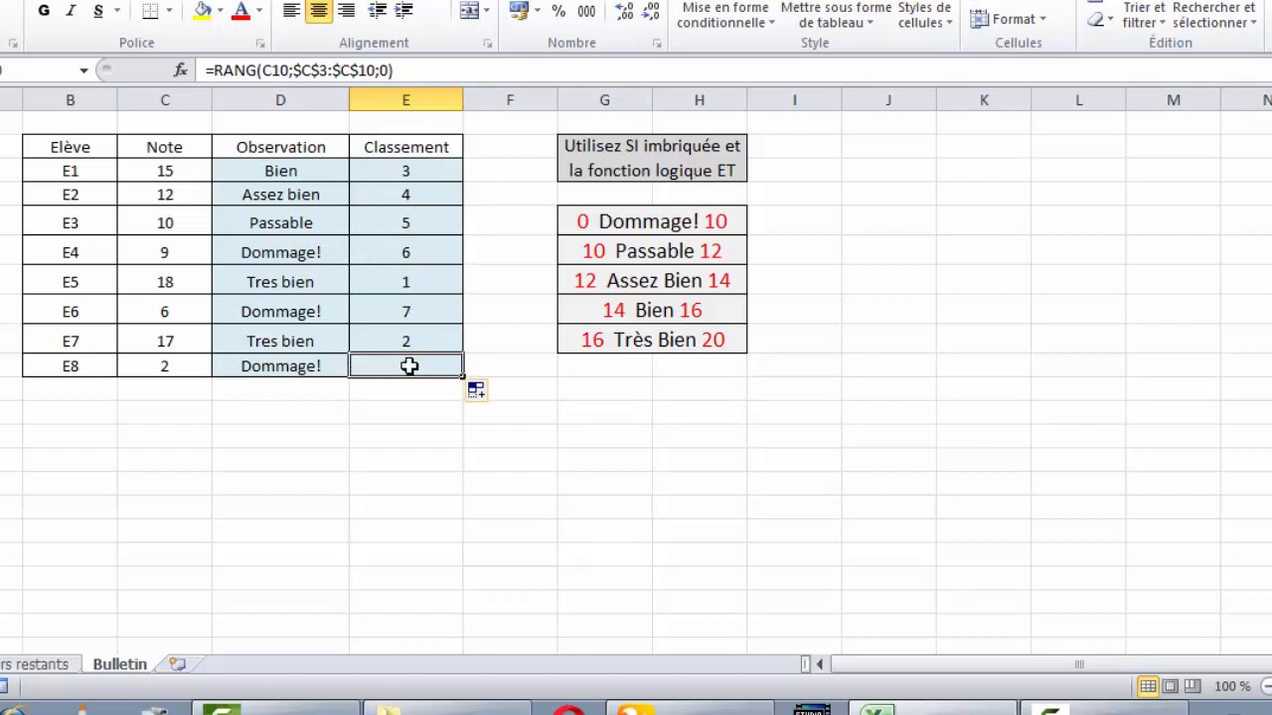
click(166, 368)
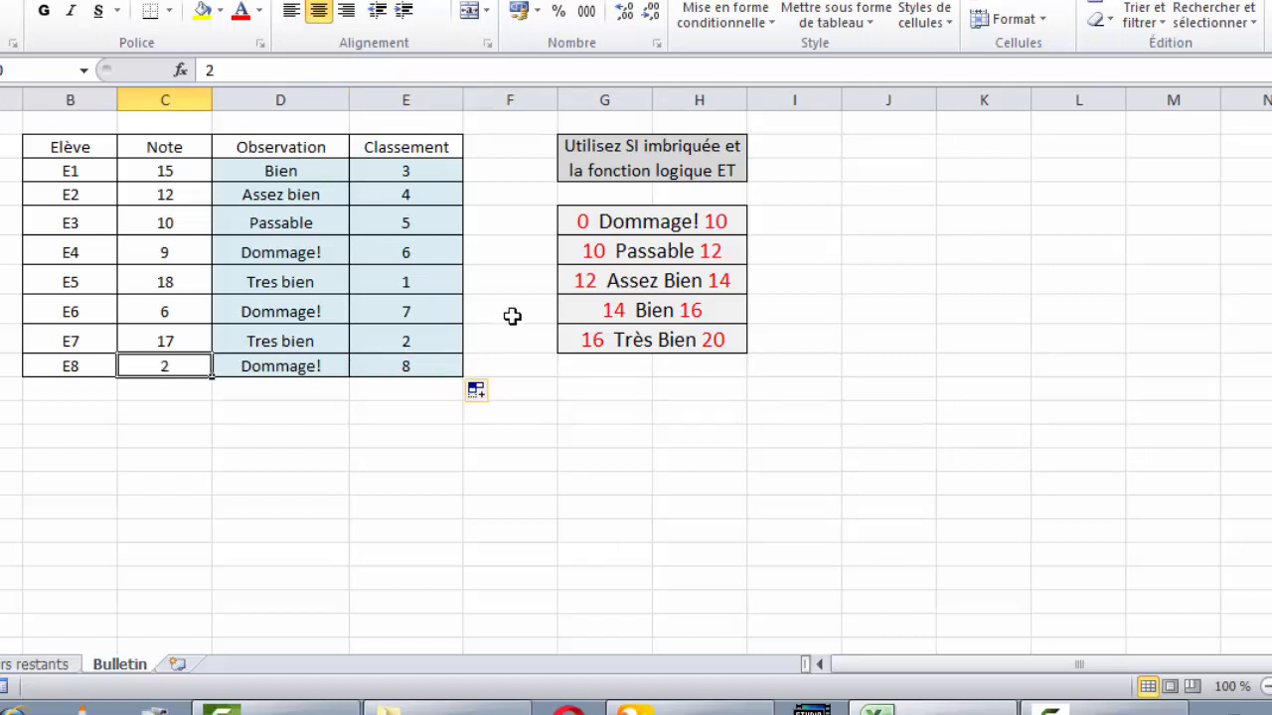